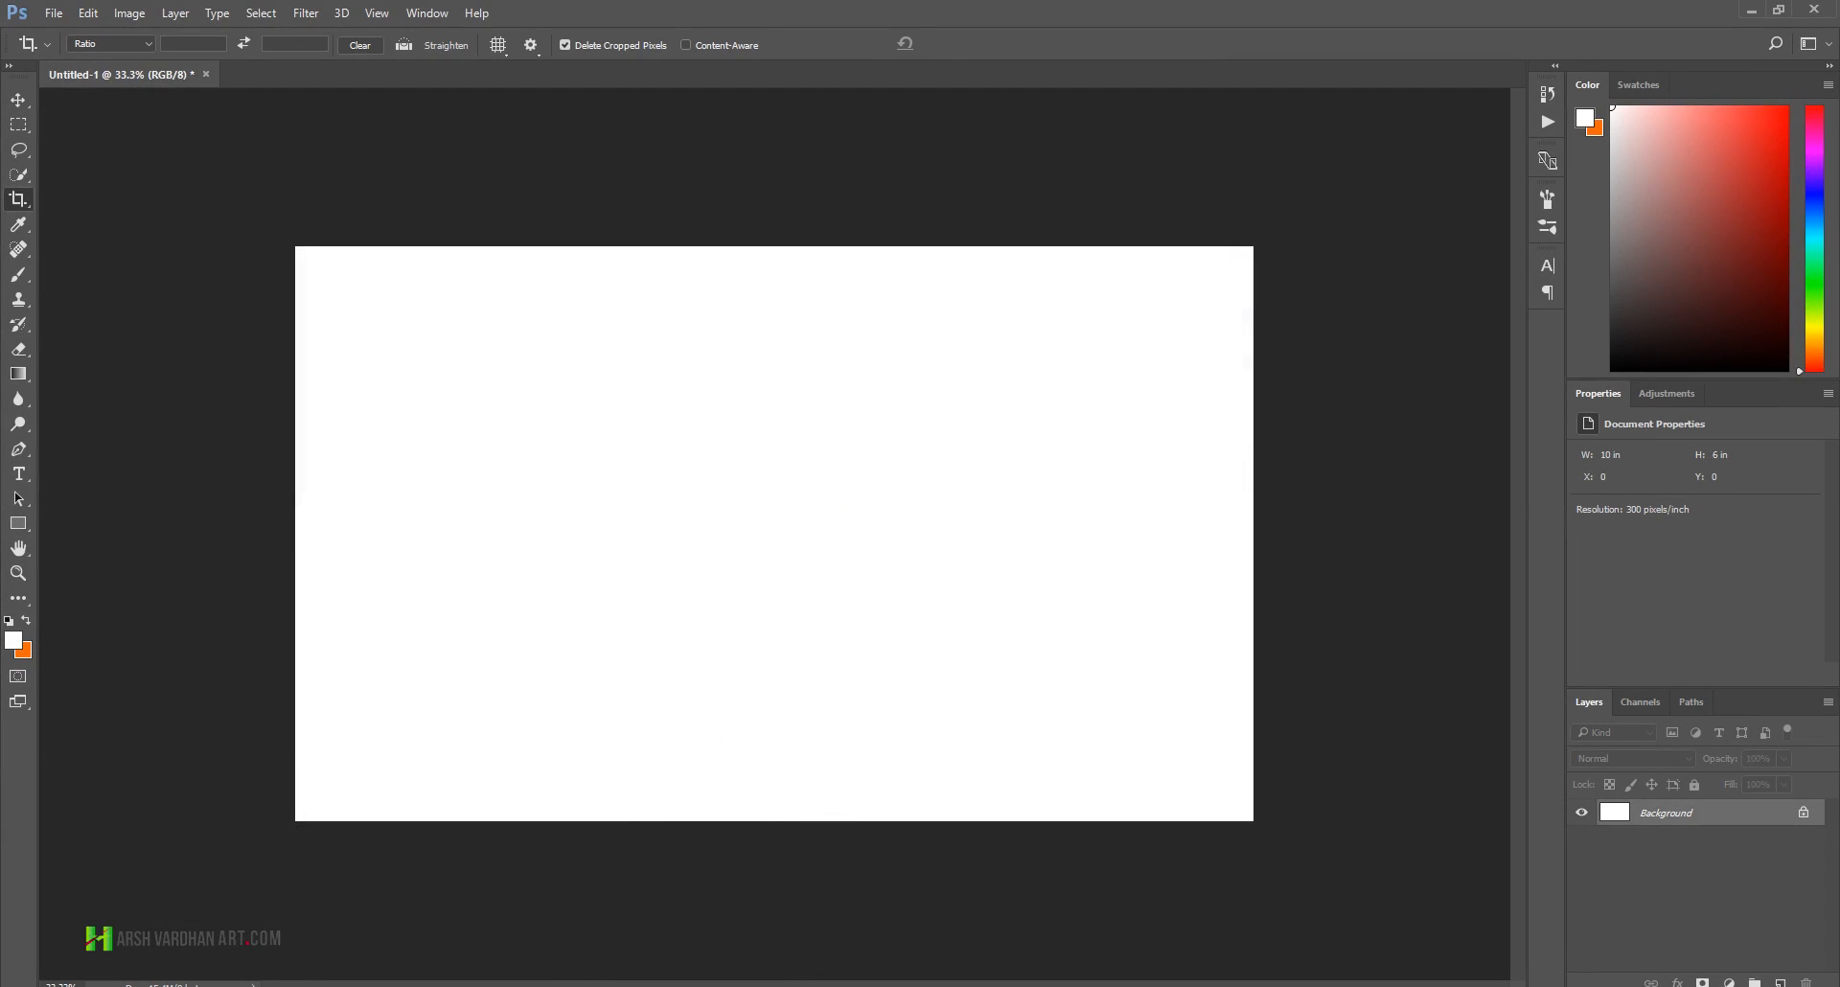
- Place the guitarist photo from the Downloads folder, scale it to about 13.3%, and align it with the canvas's lower-left corner
left_click(513, 947)
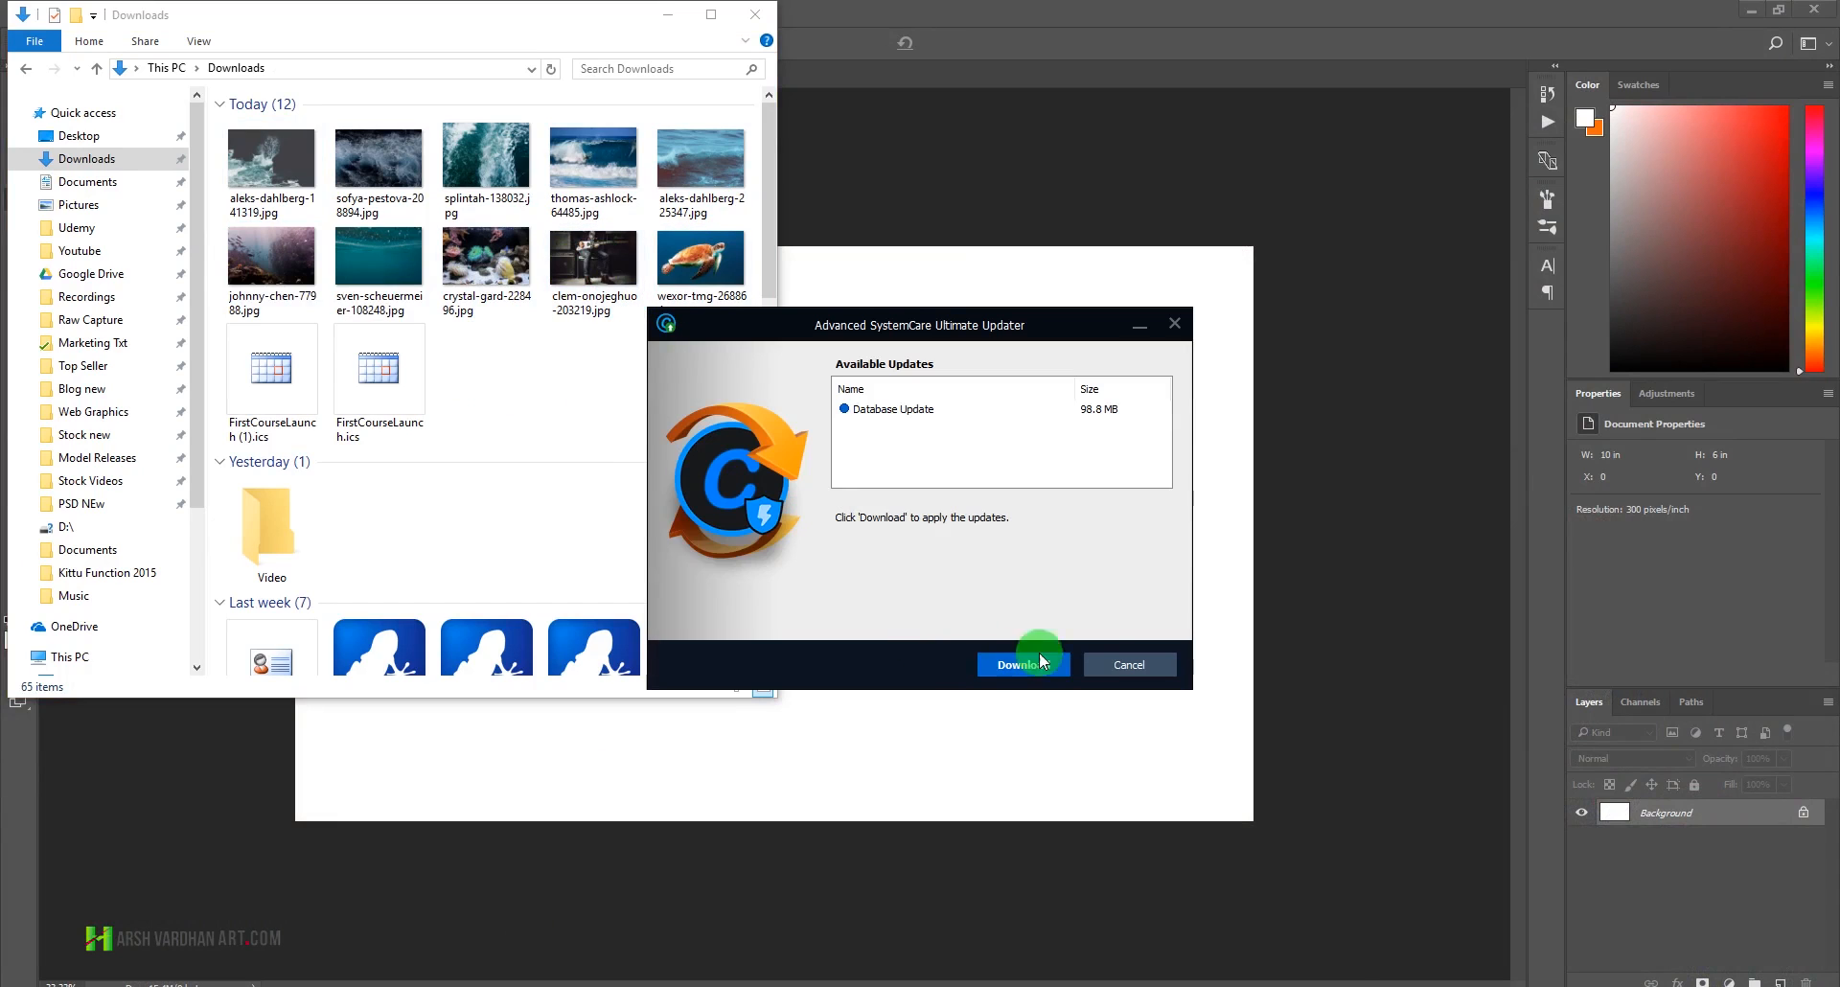
left_click(1129, 664)
left_click_drag(593, 259, 1044, 451)
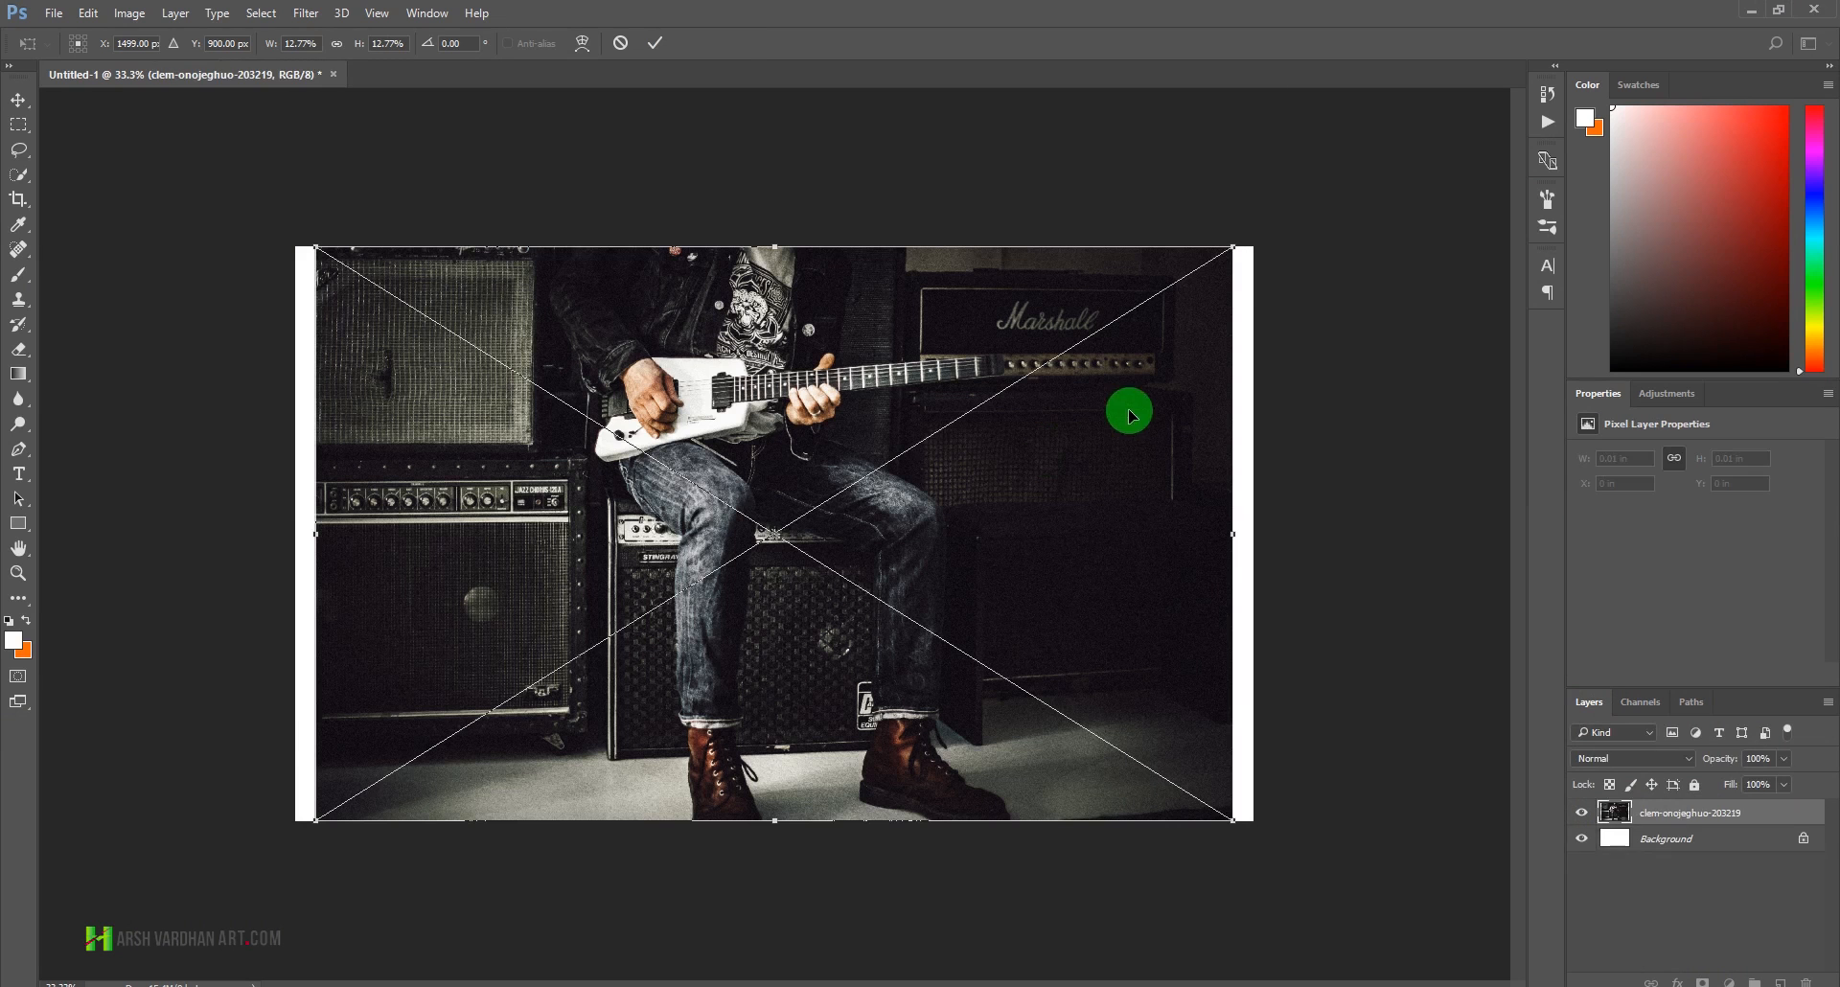
left_click_drag(1234, 253, 1256, 242)
left_click_drag(1057, 561, 1051, 549)
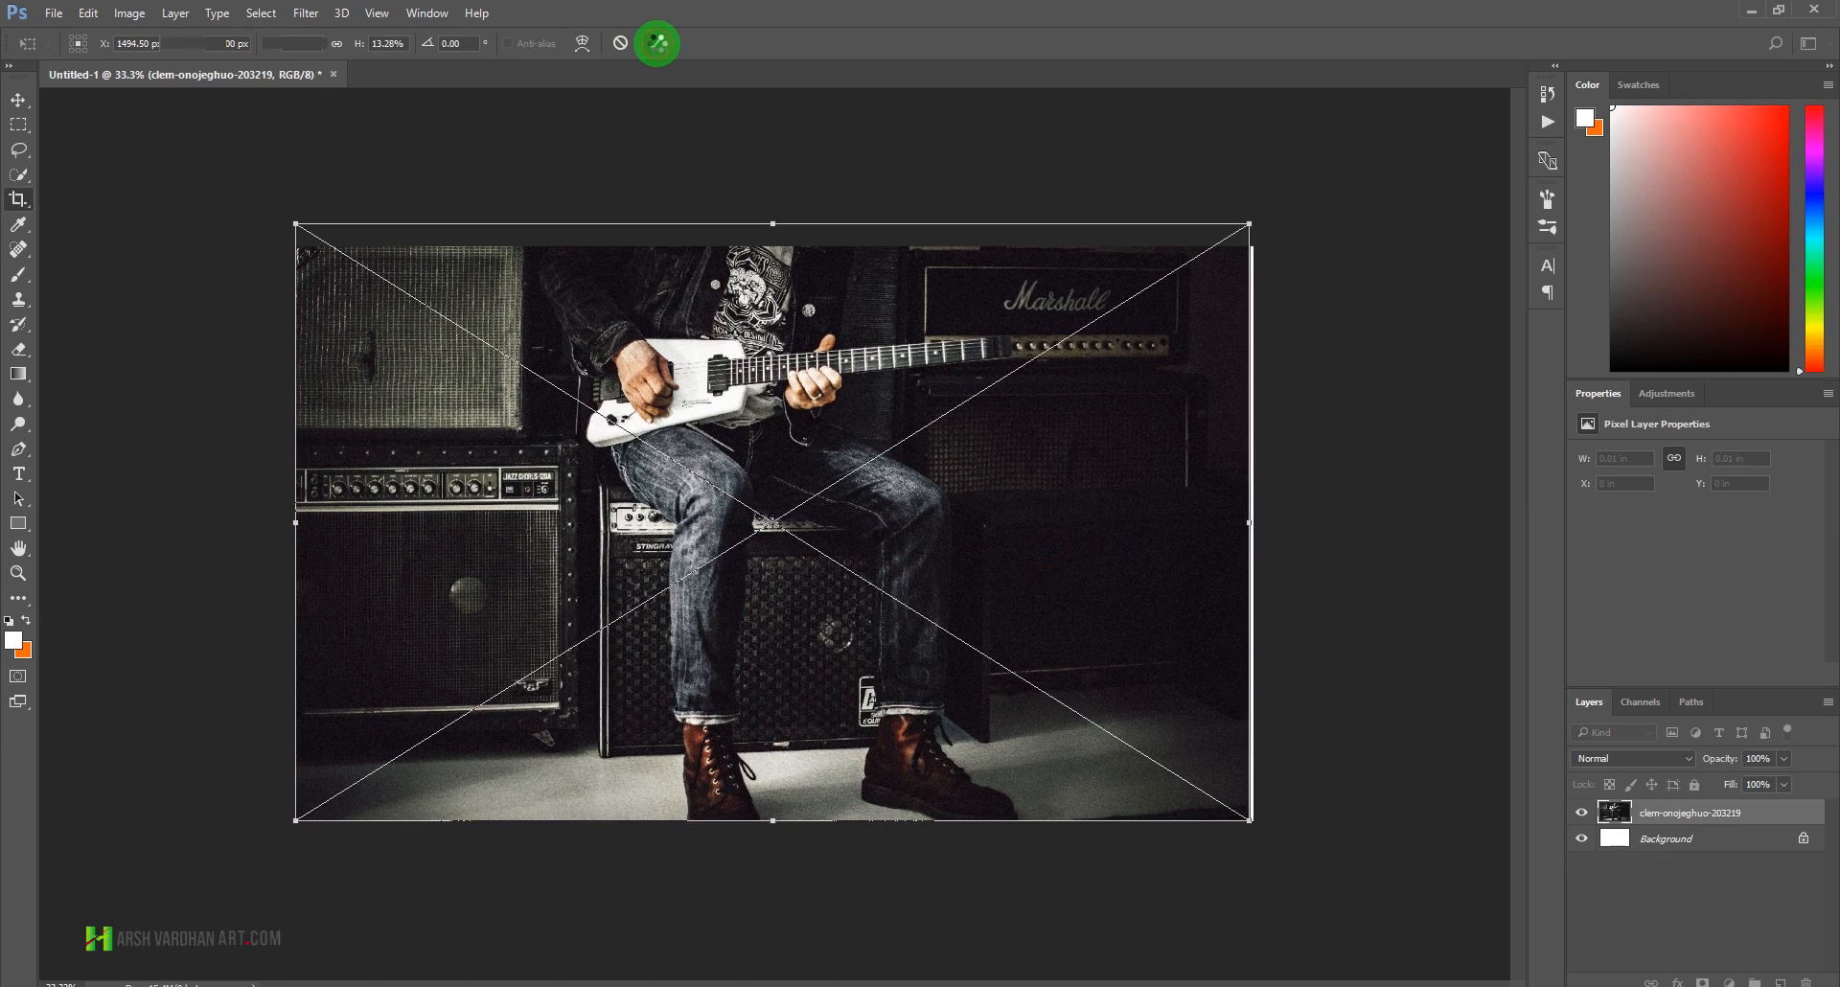
left_click(657, 43)
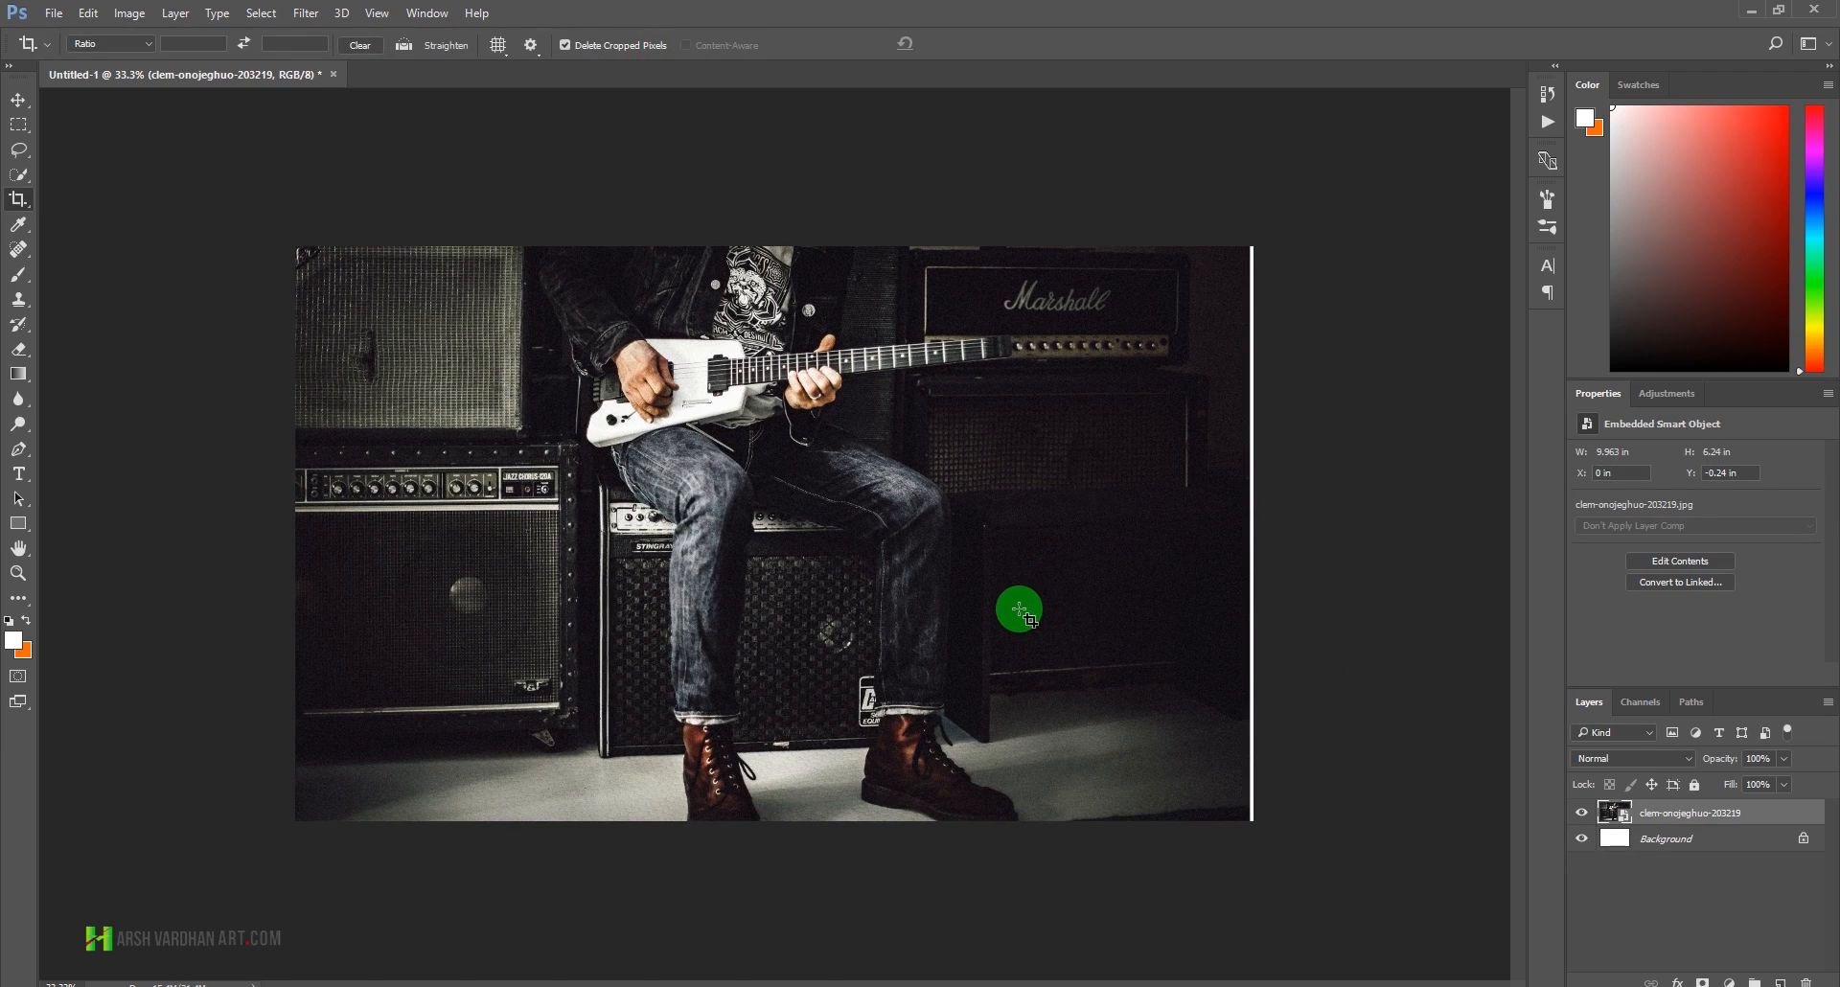
- Enlarge the guitarist layer to about 13.4% so that it covers the entire canvas
key("v")
left_click_drag(641, 521, 642, 524)
key("ctrl+t")
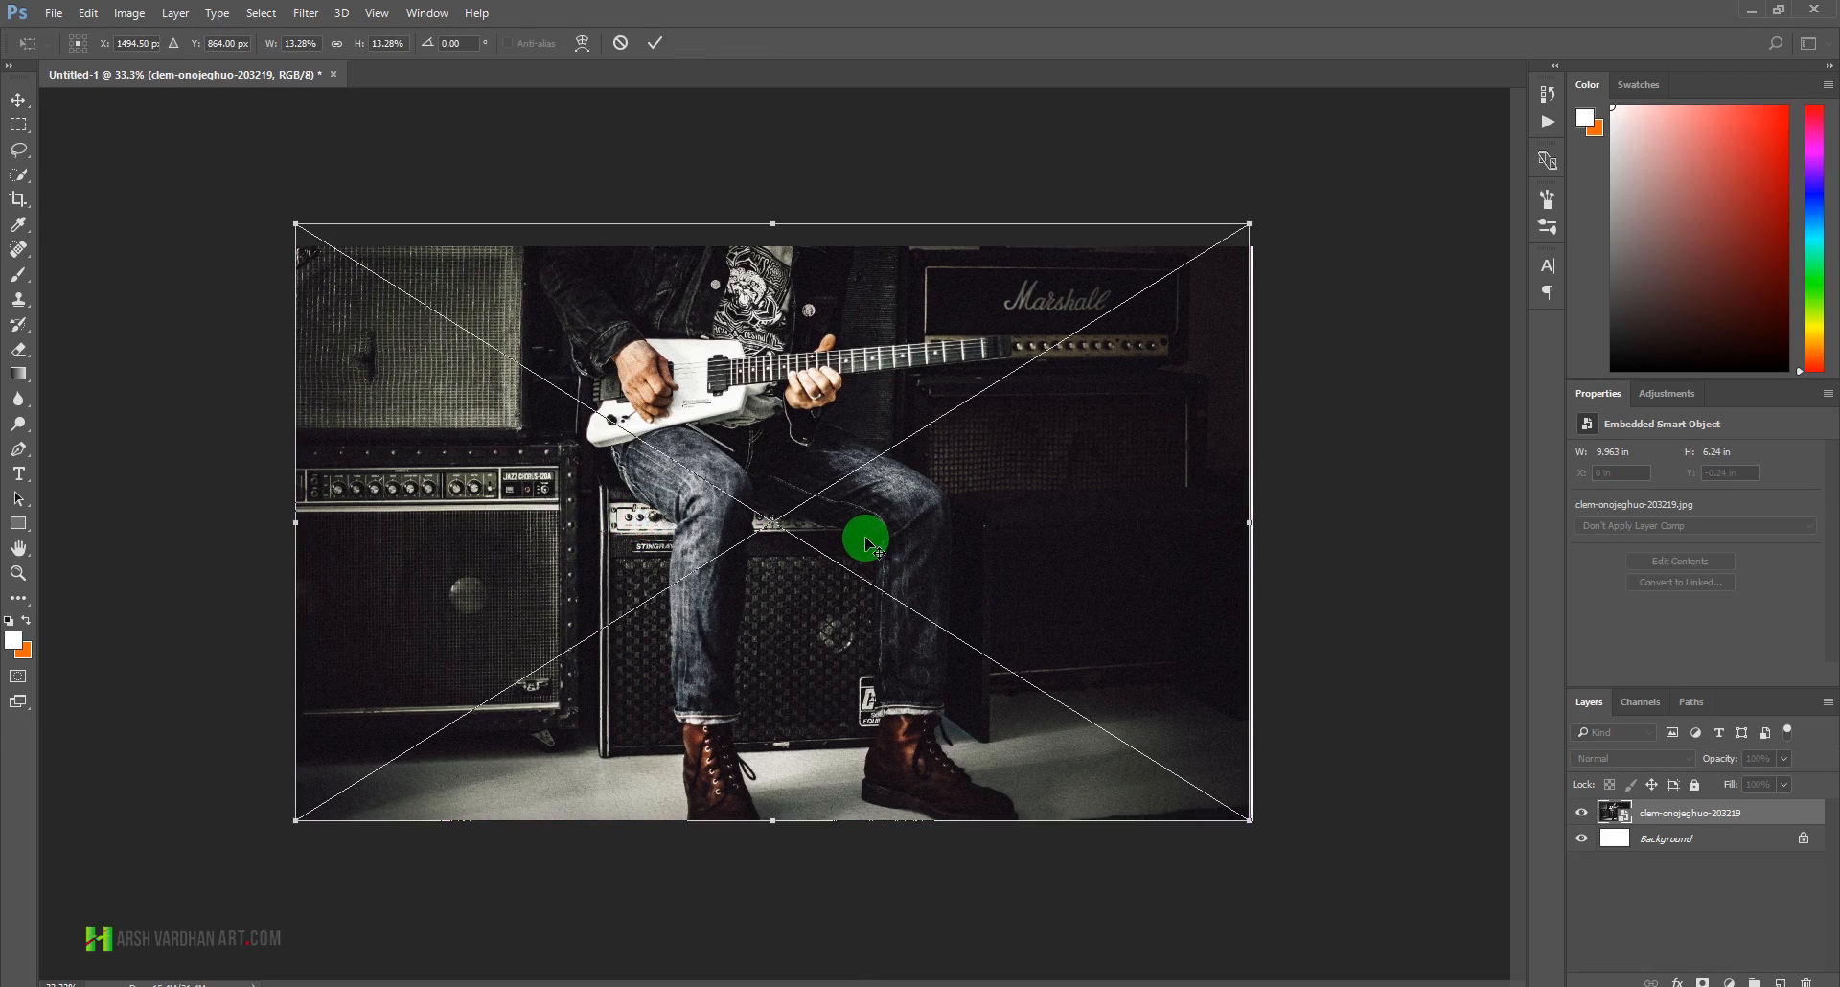
left_click_drag(1254, 826, 1259, 829)
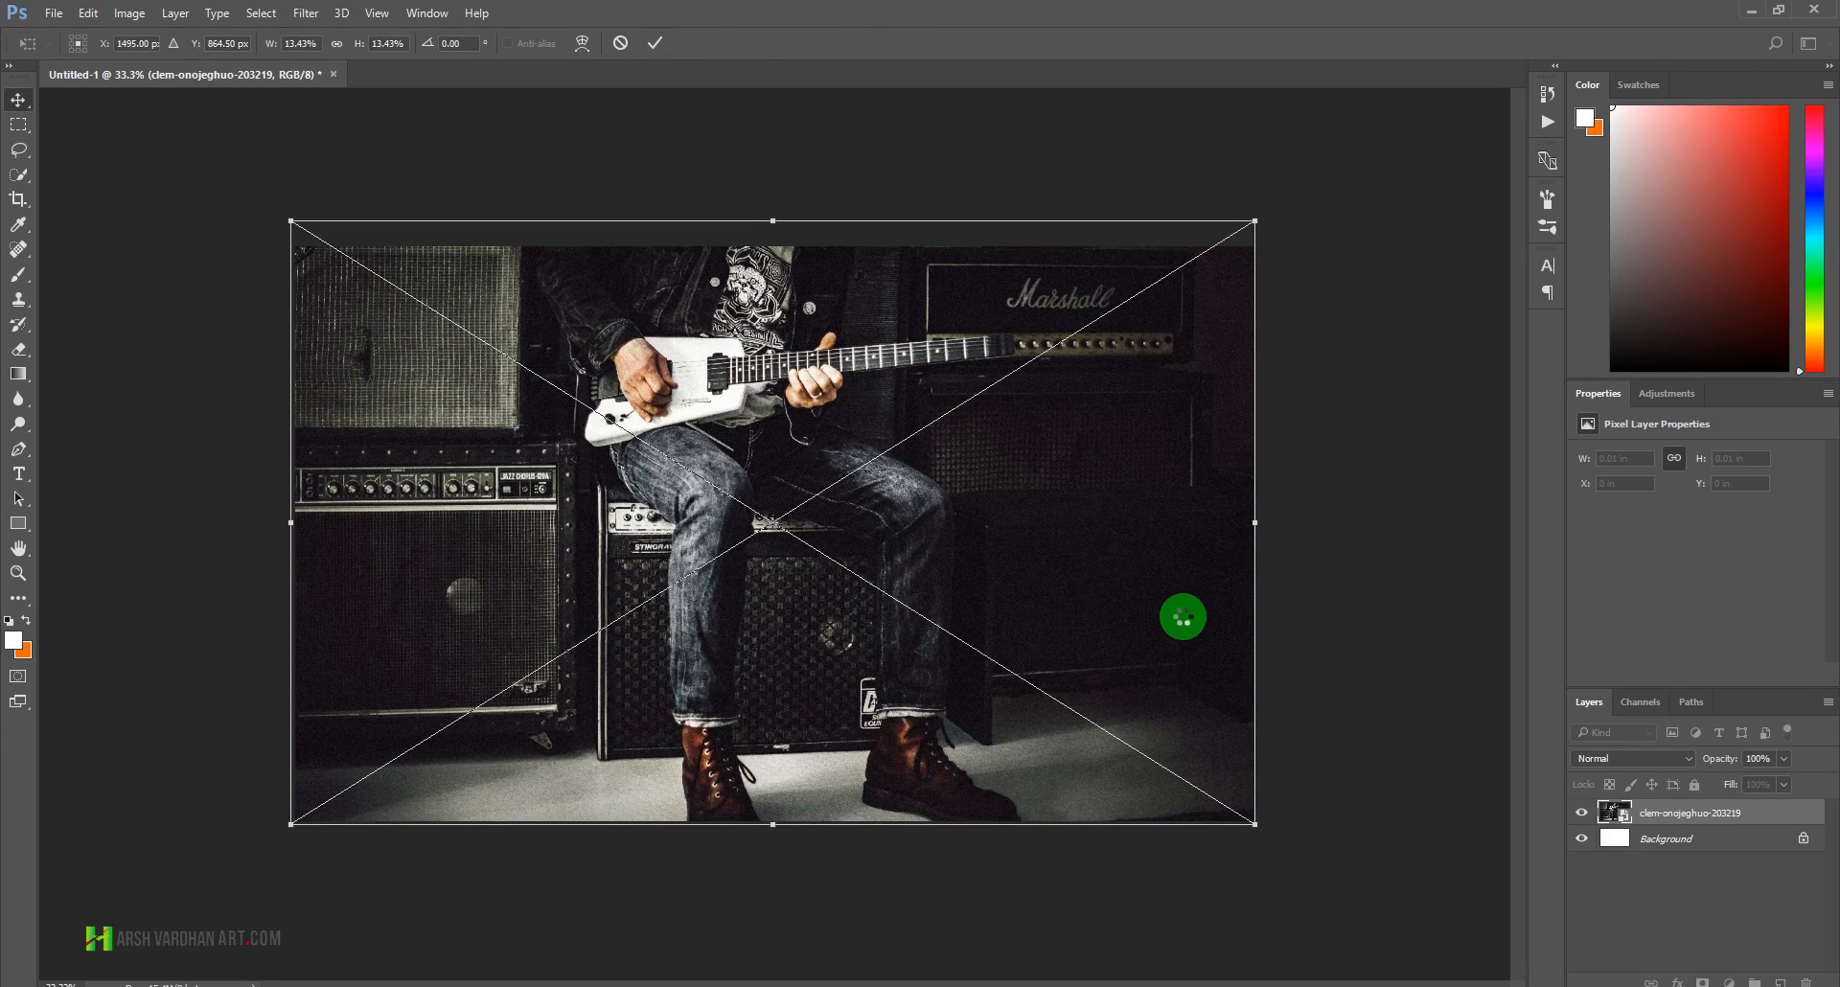
key("Return")
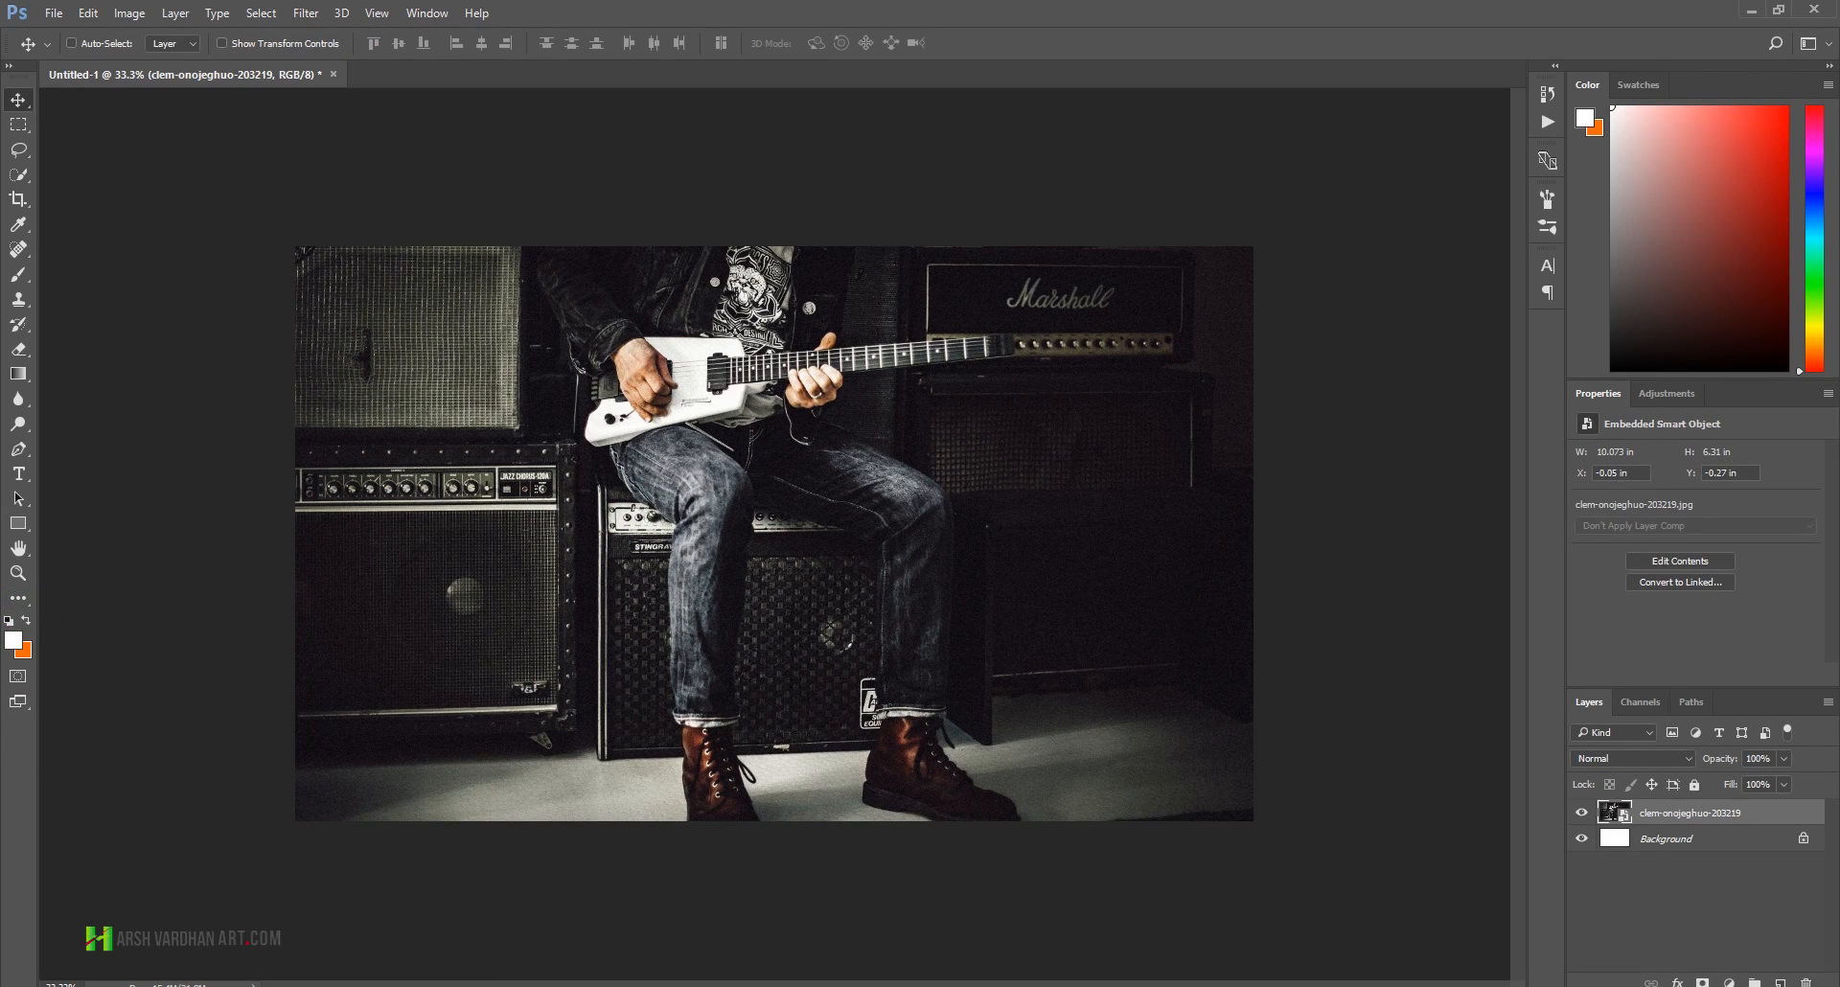
- Place the teal underwater photo from the Downloads folder and enlarge it to about 10.1 in wide, covering the canvas
mouse_move(460, 983)
left_click(520, 937)
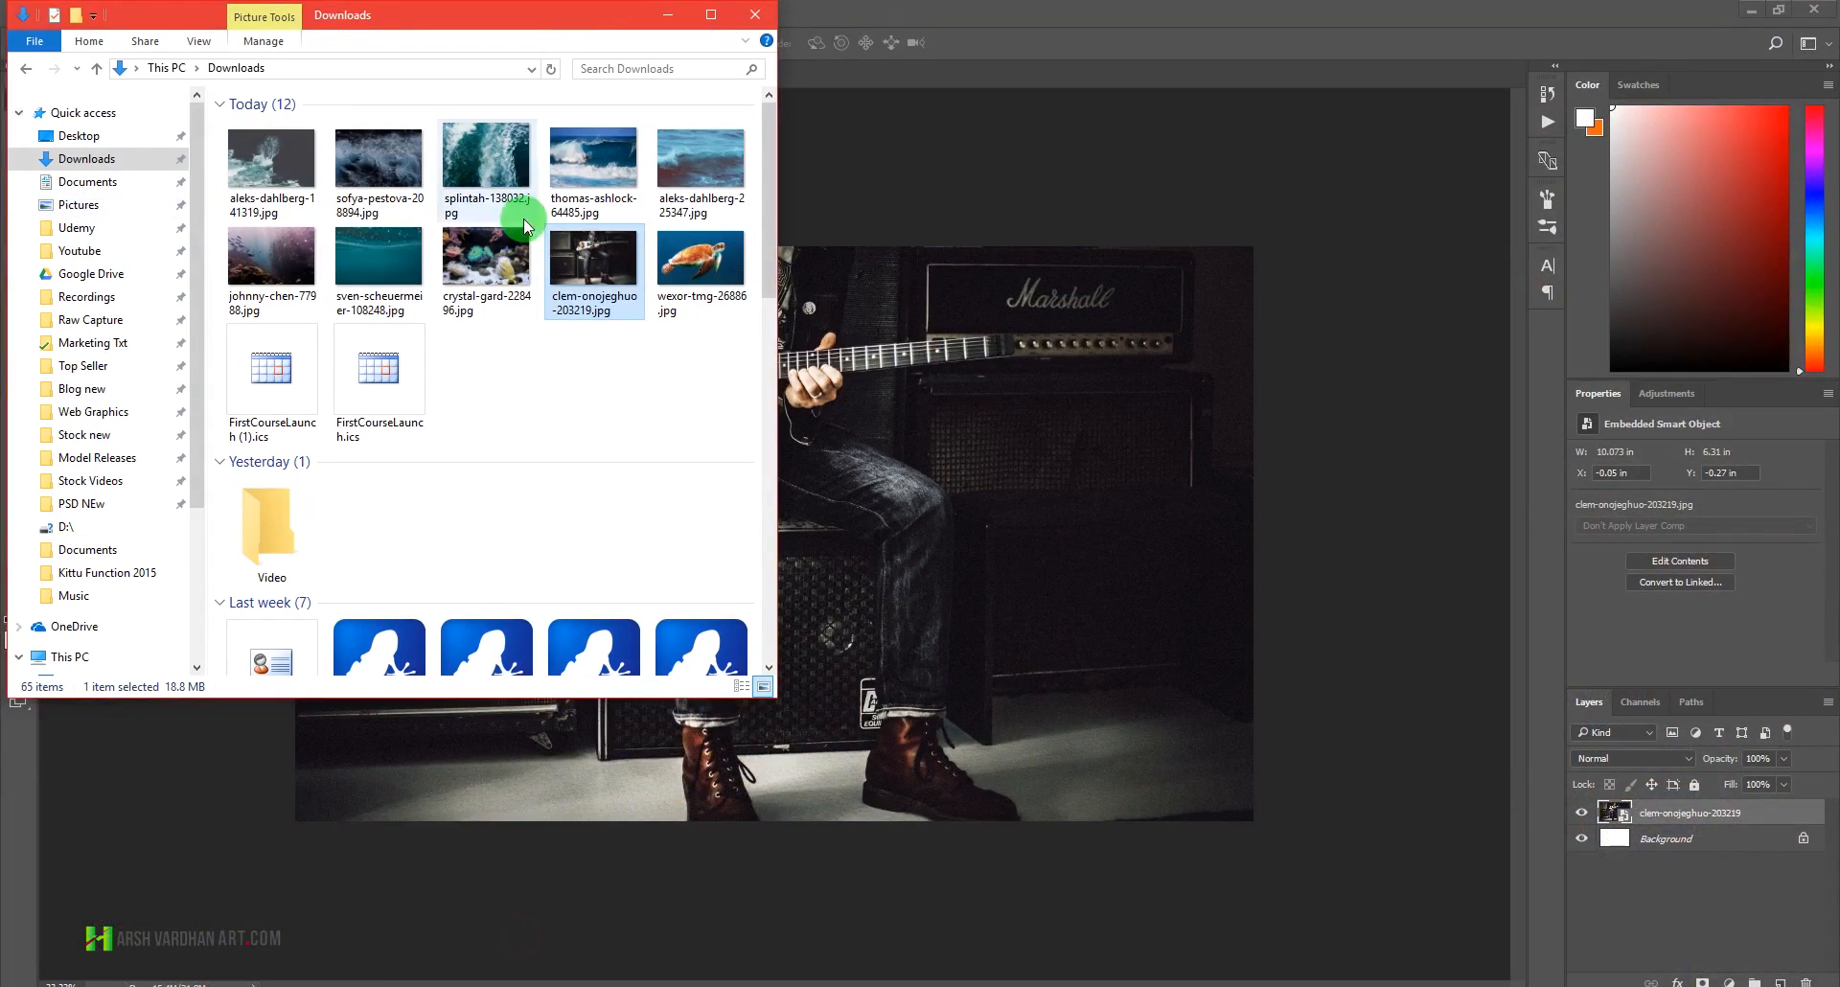
left_click_drag(381, 271, 1064, 353)
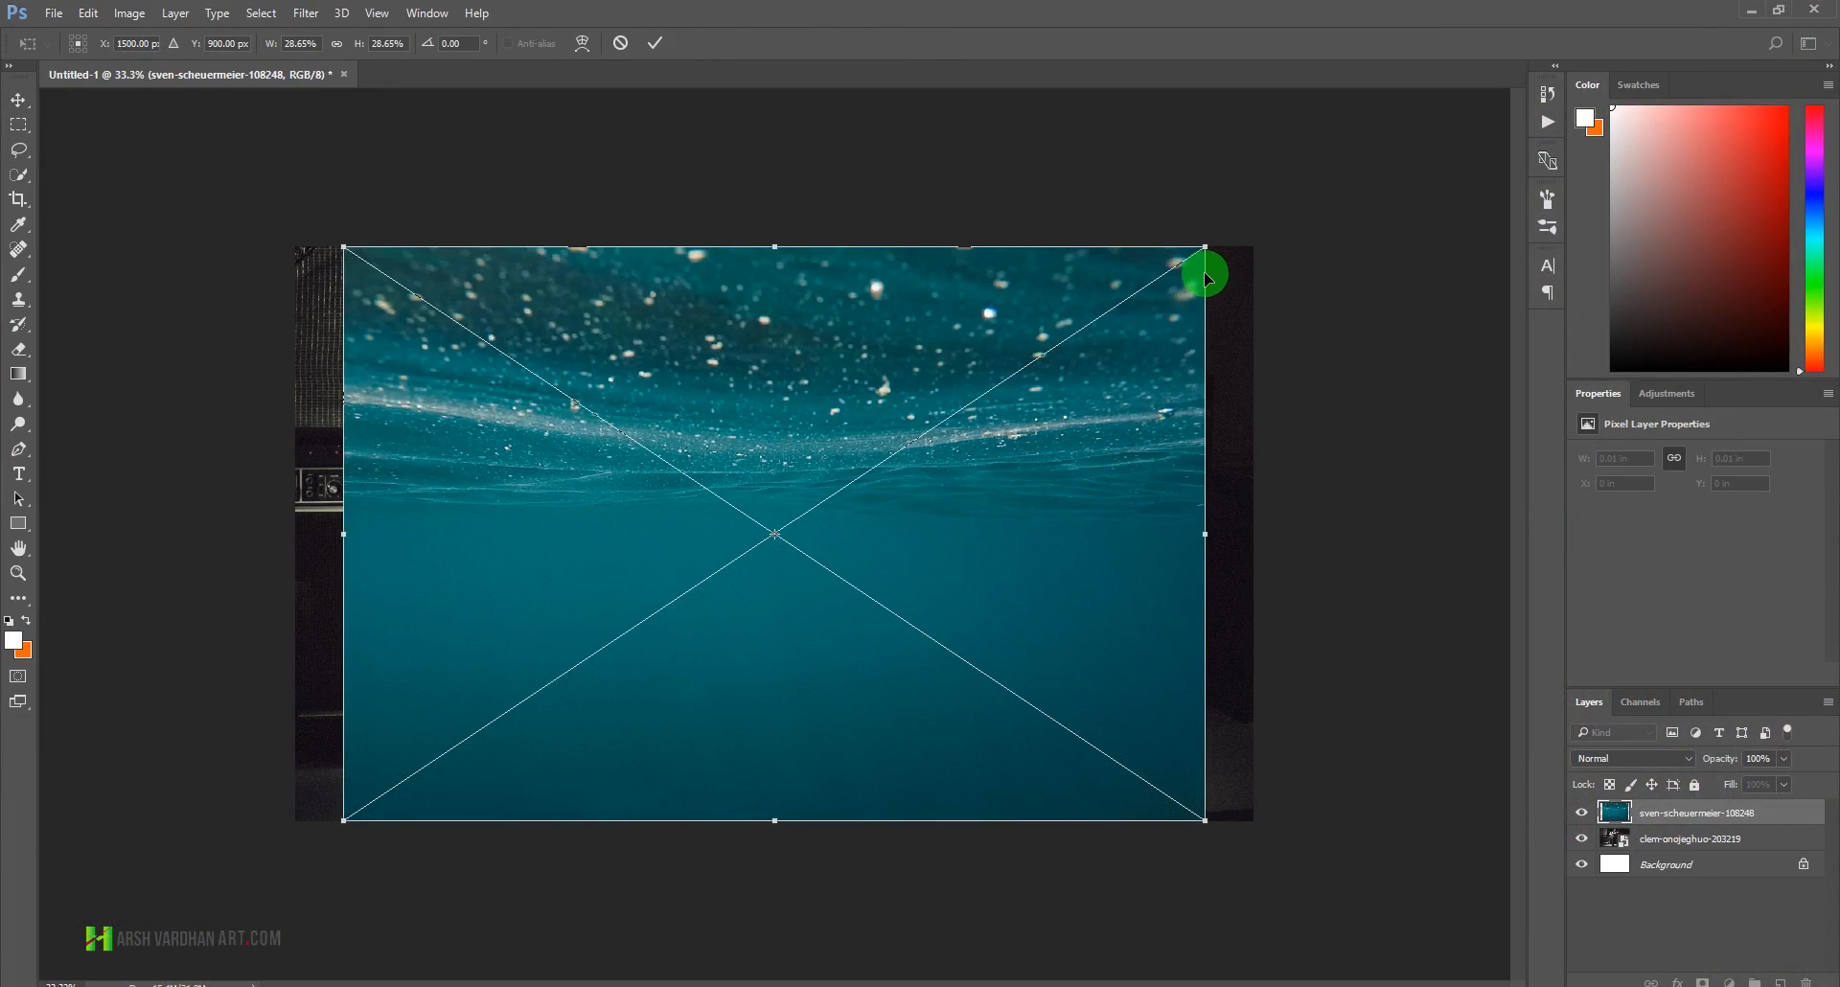
left_click_drag(1205, 250, 1269, 227)
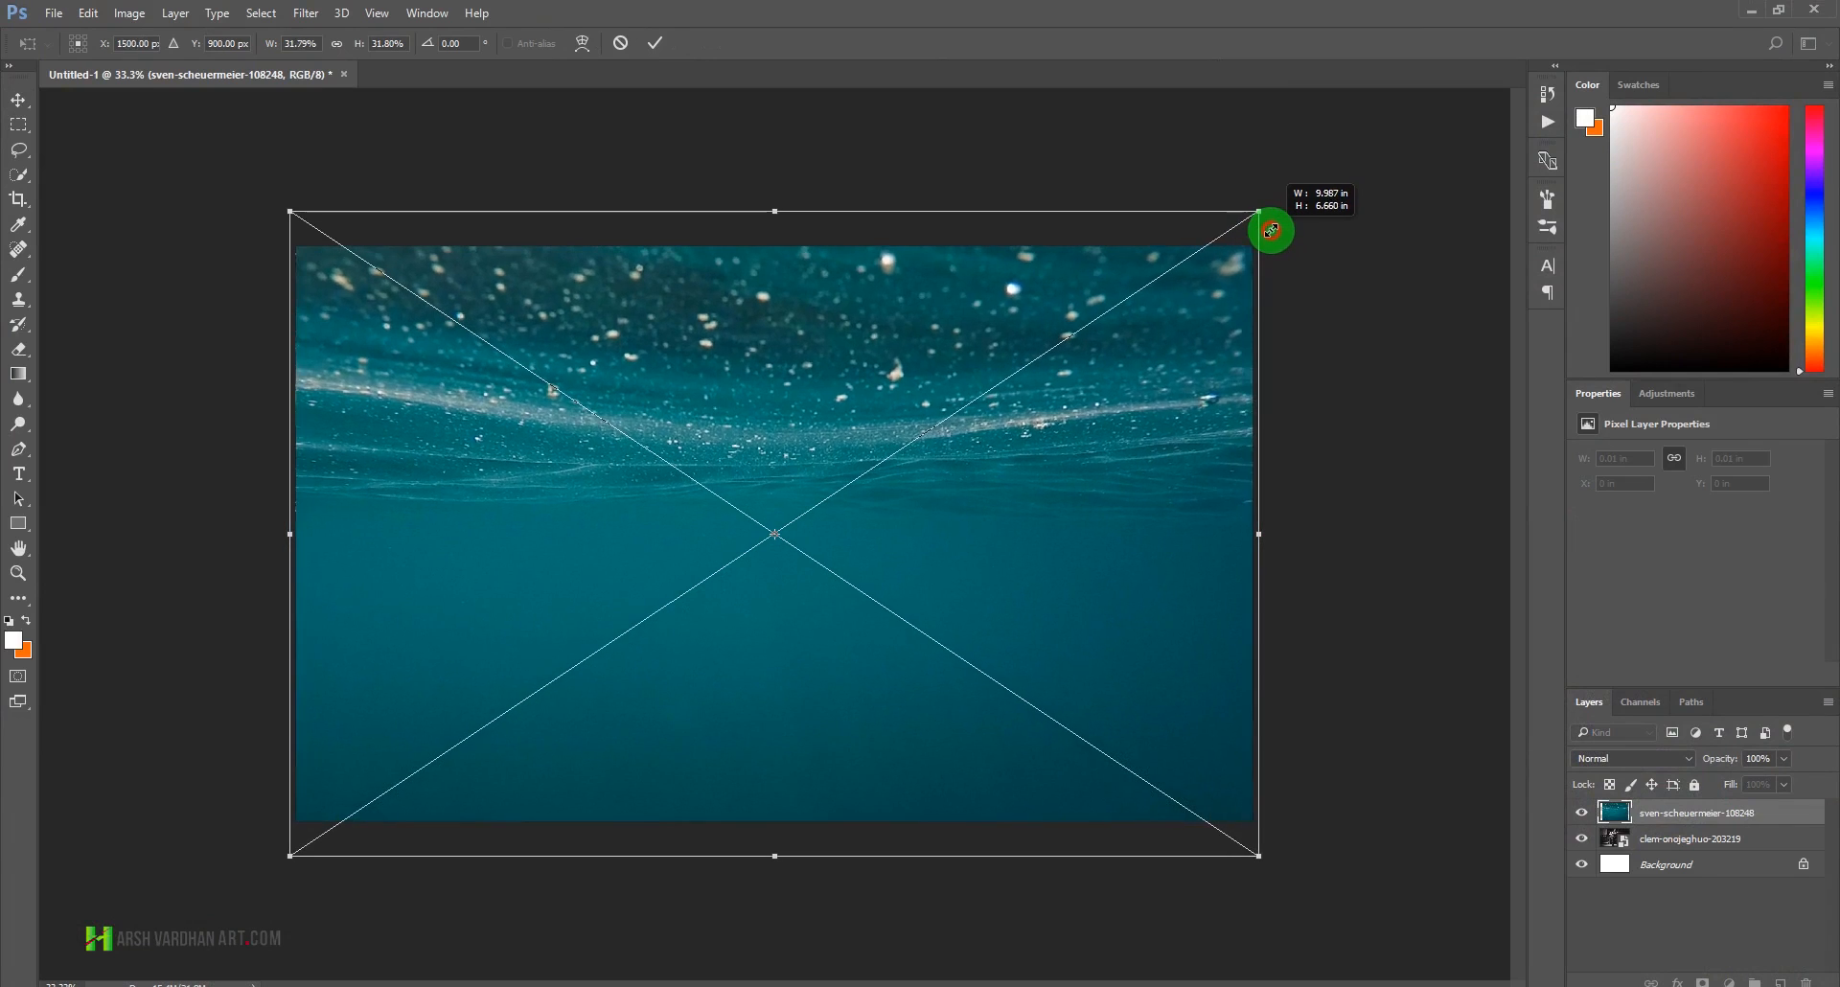
left_click(656, 46)
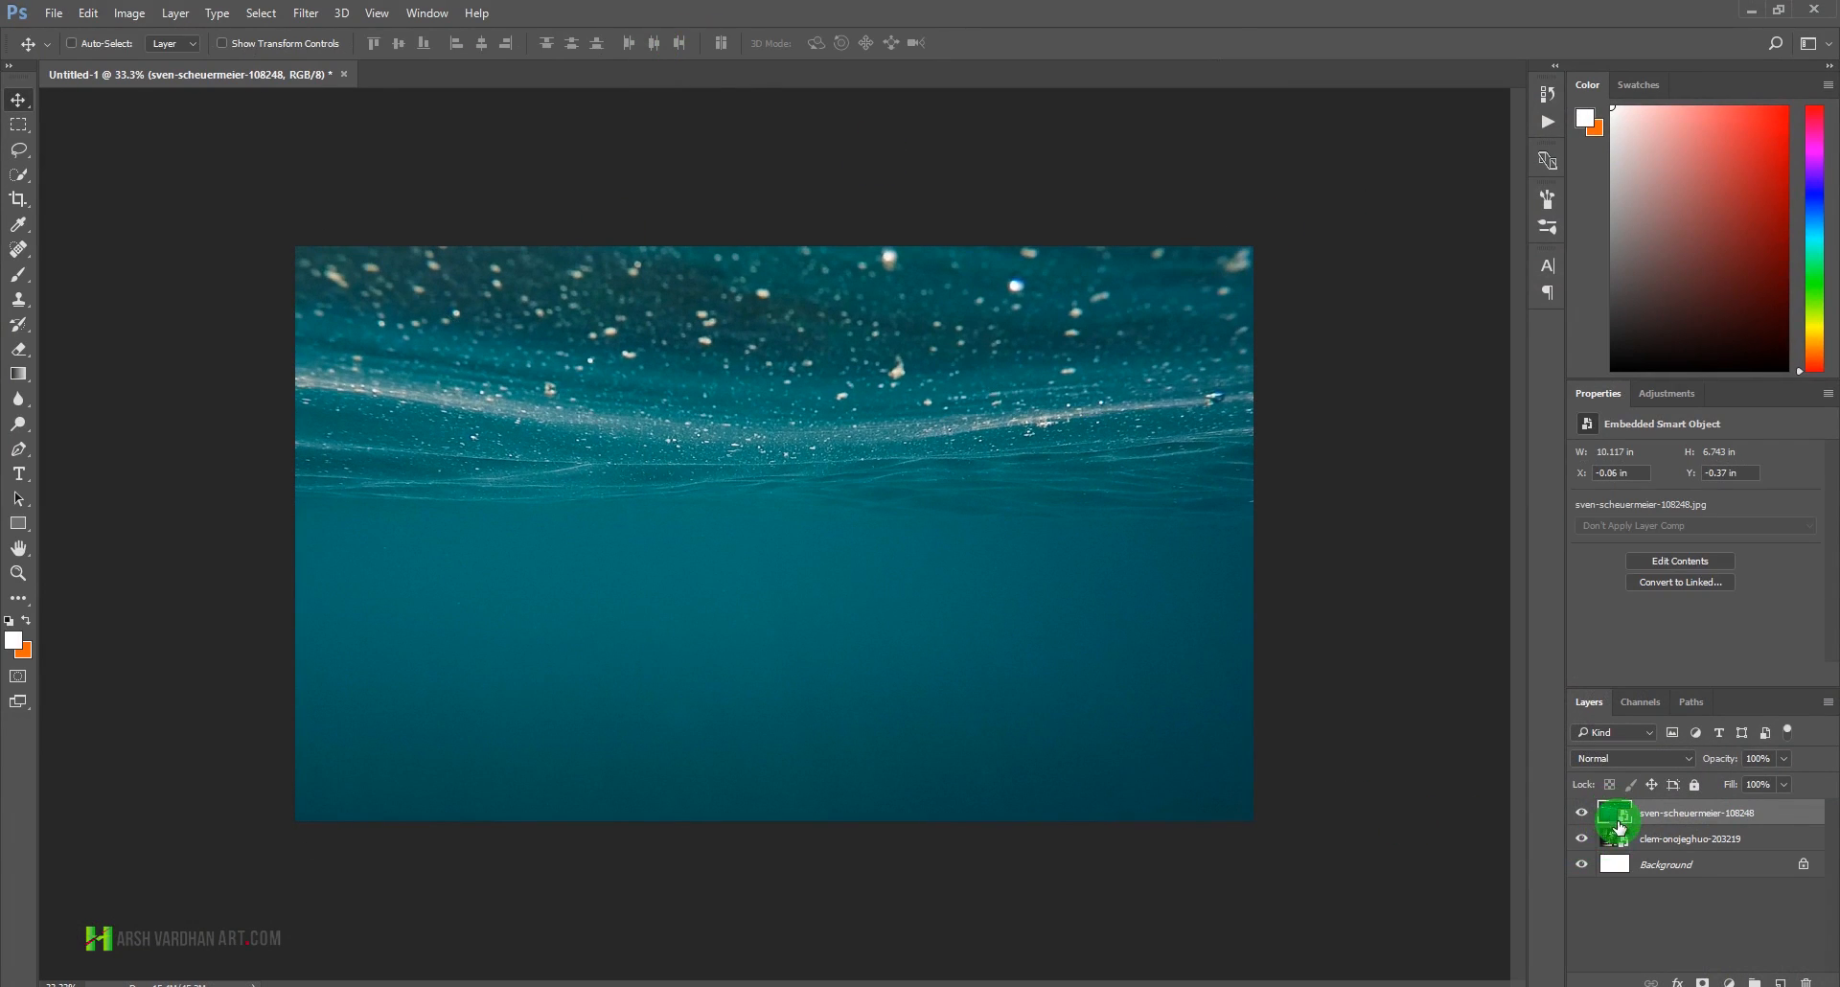
- Move the underwater layer beneath the guitarist layer and lower the guitarist layer's opacity to 51%
left_click_drag(1611, 820, 1627, 905)
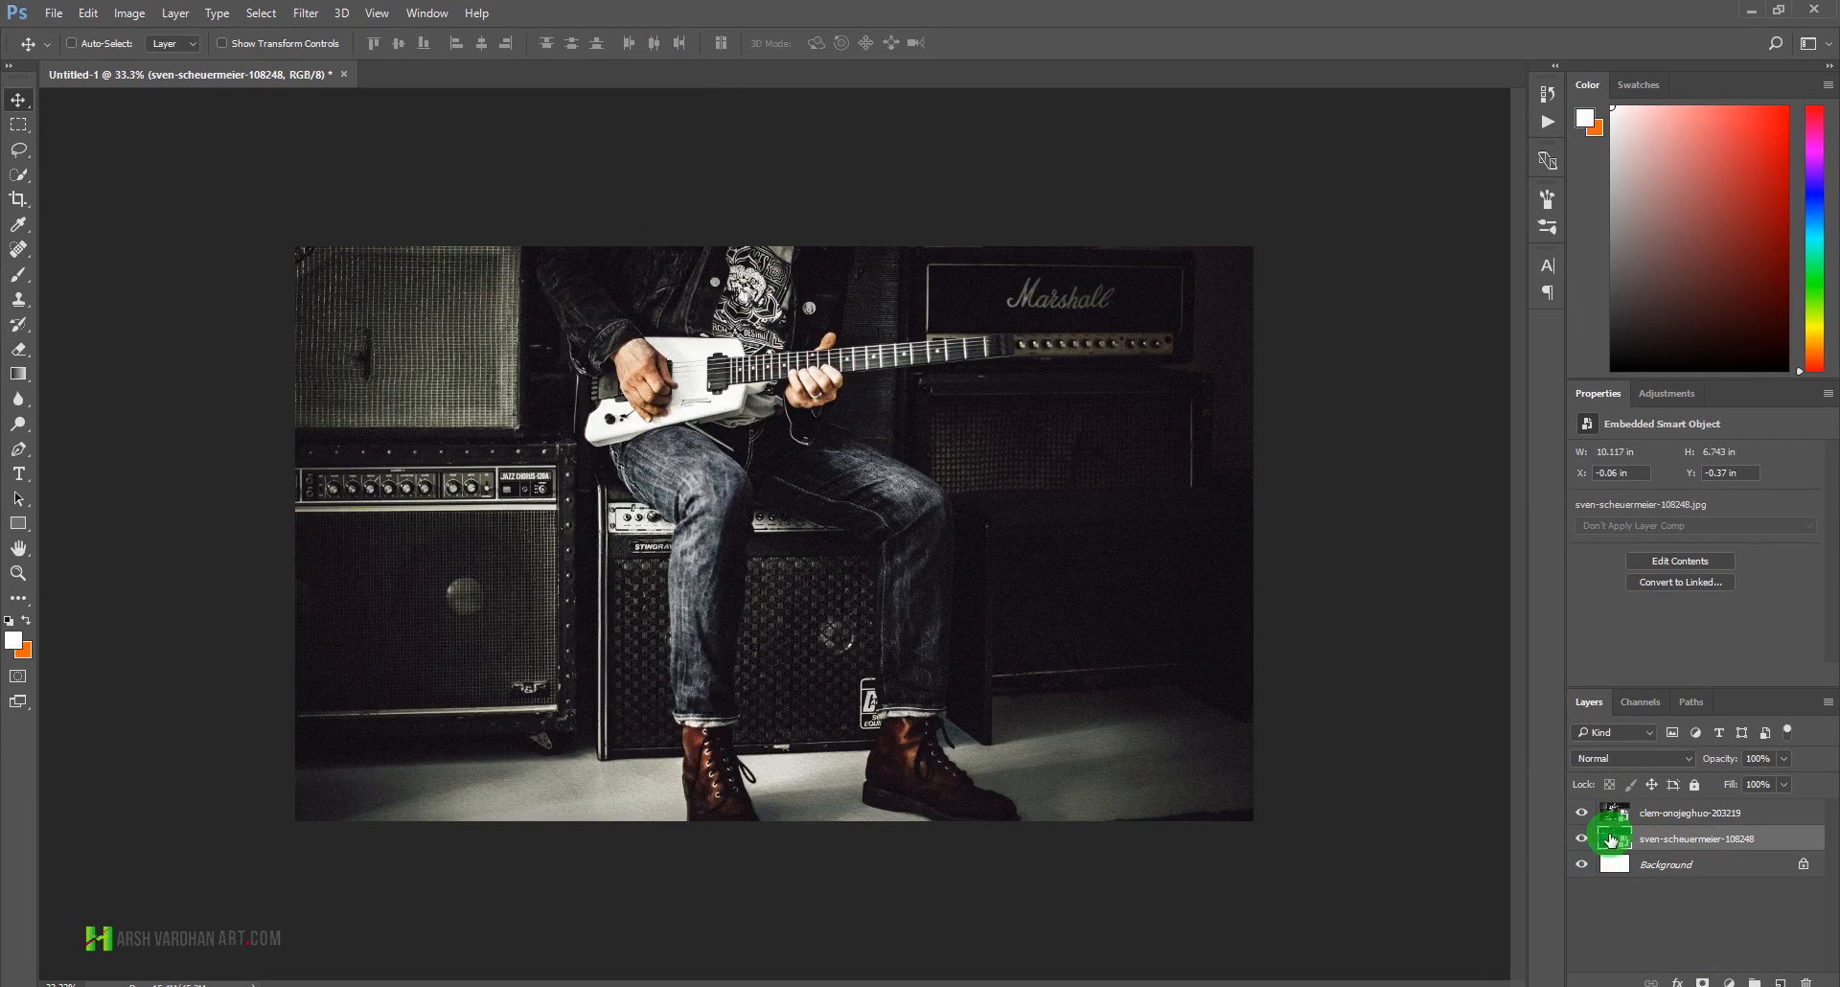
left_click(1614, 815)
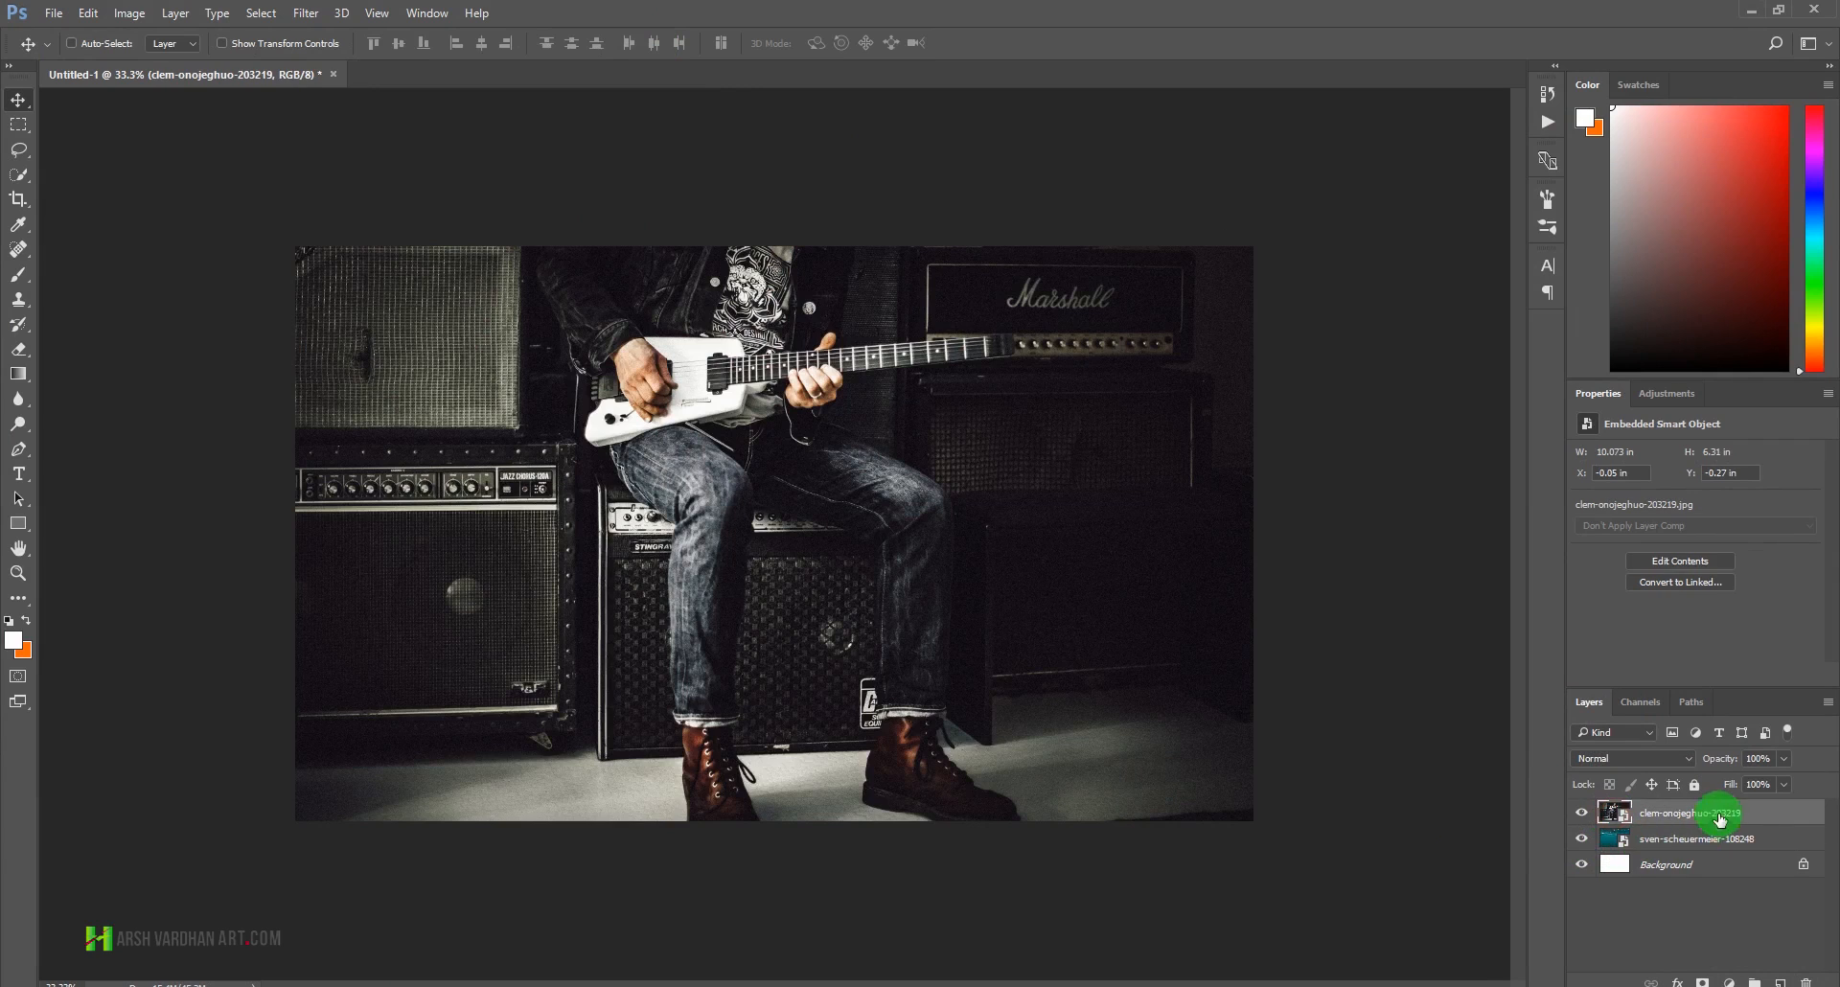
left_click_drag(1766, 787, 1752, 788)
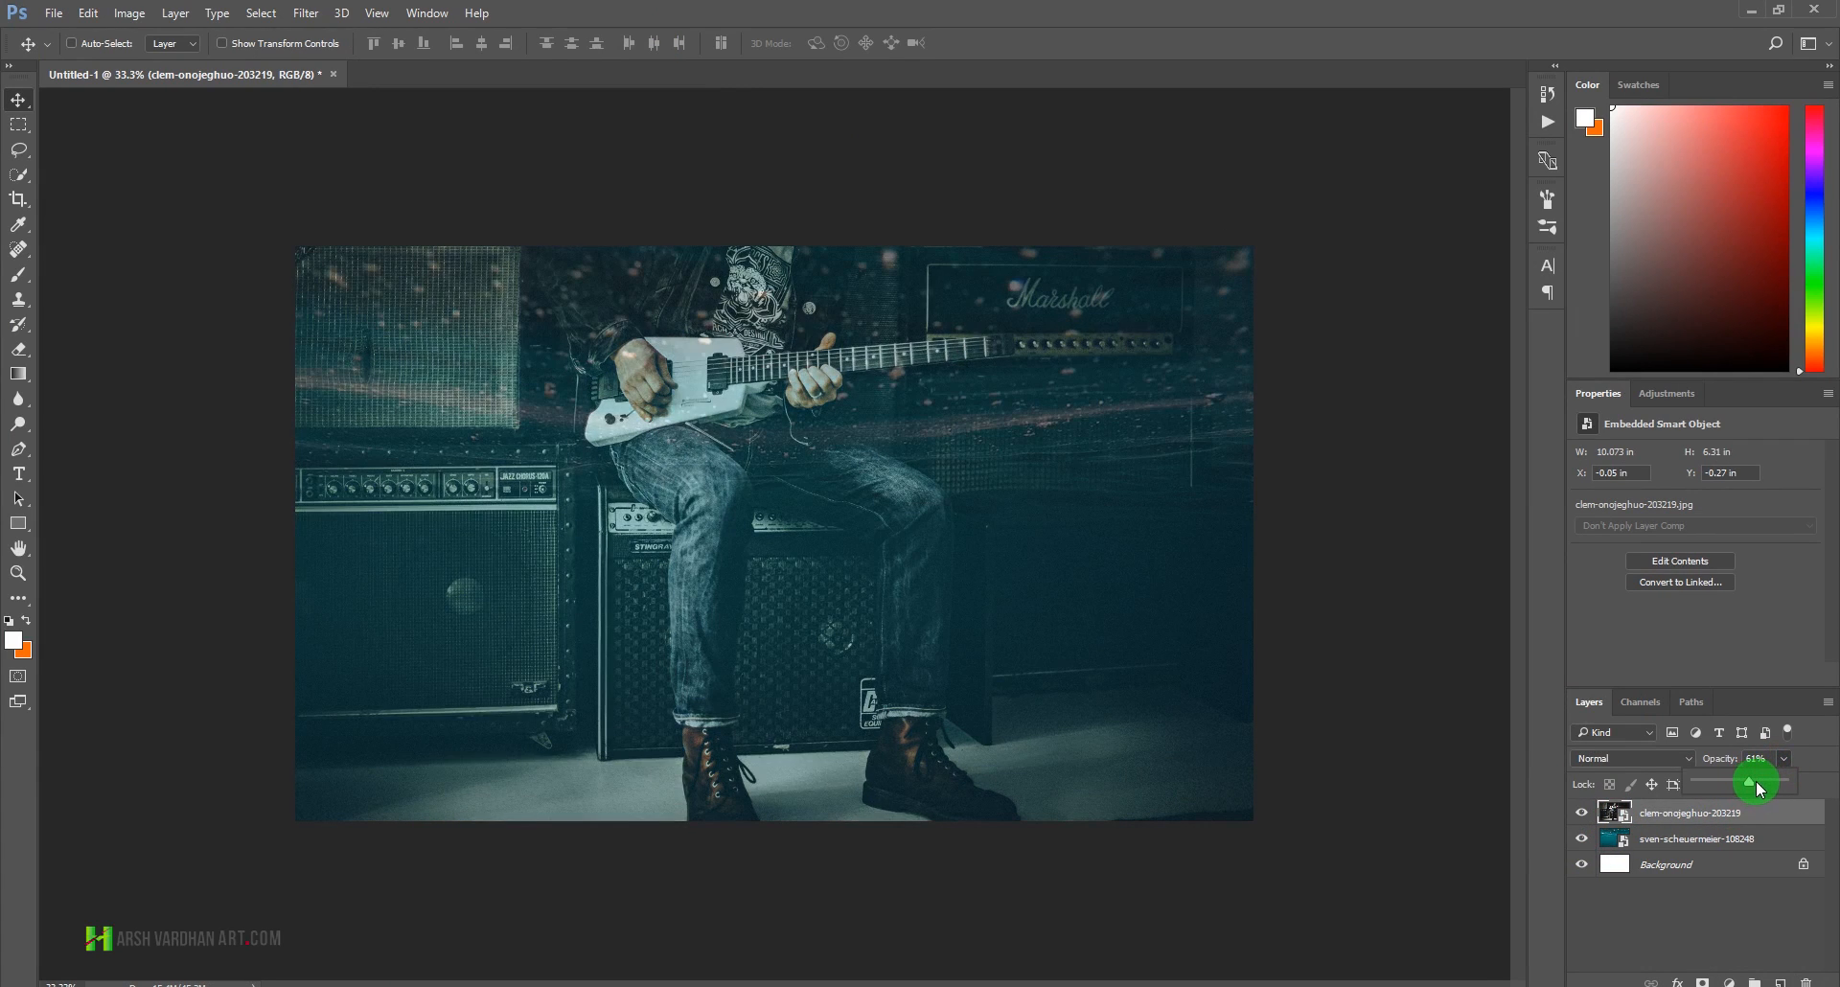
left_click_drag(1742, 792, 1739, 789)
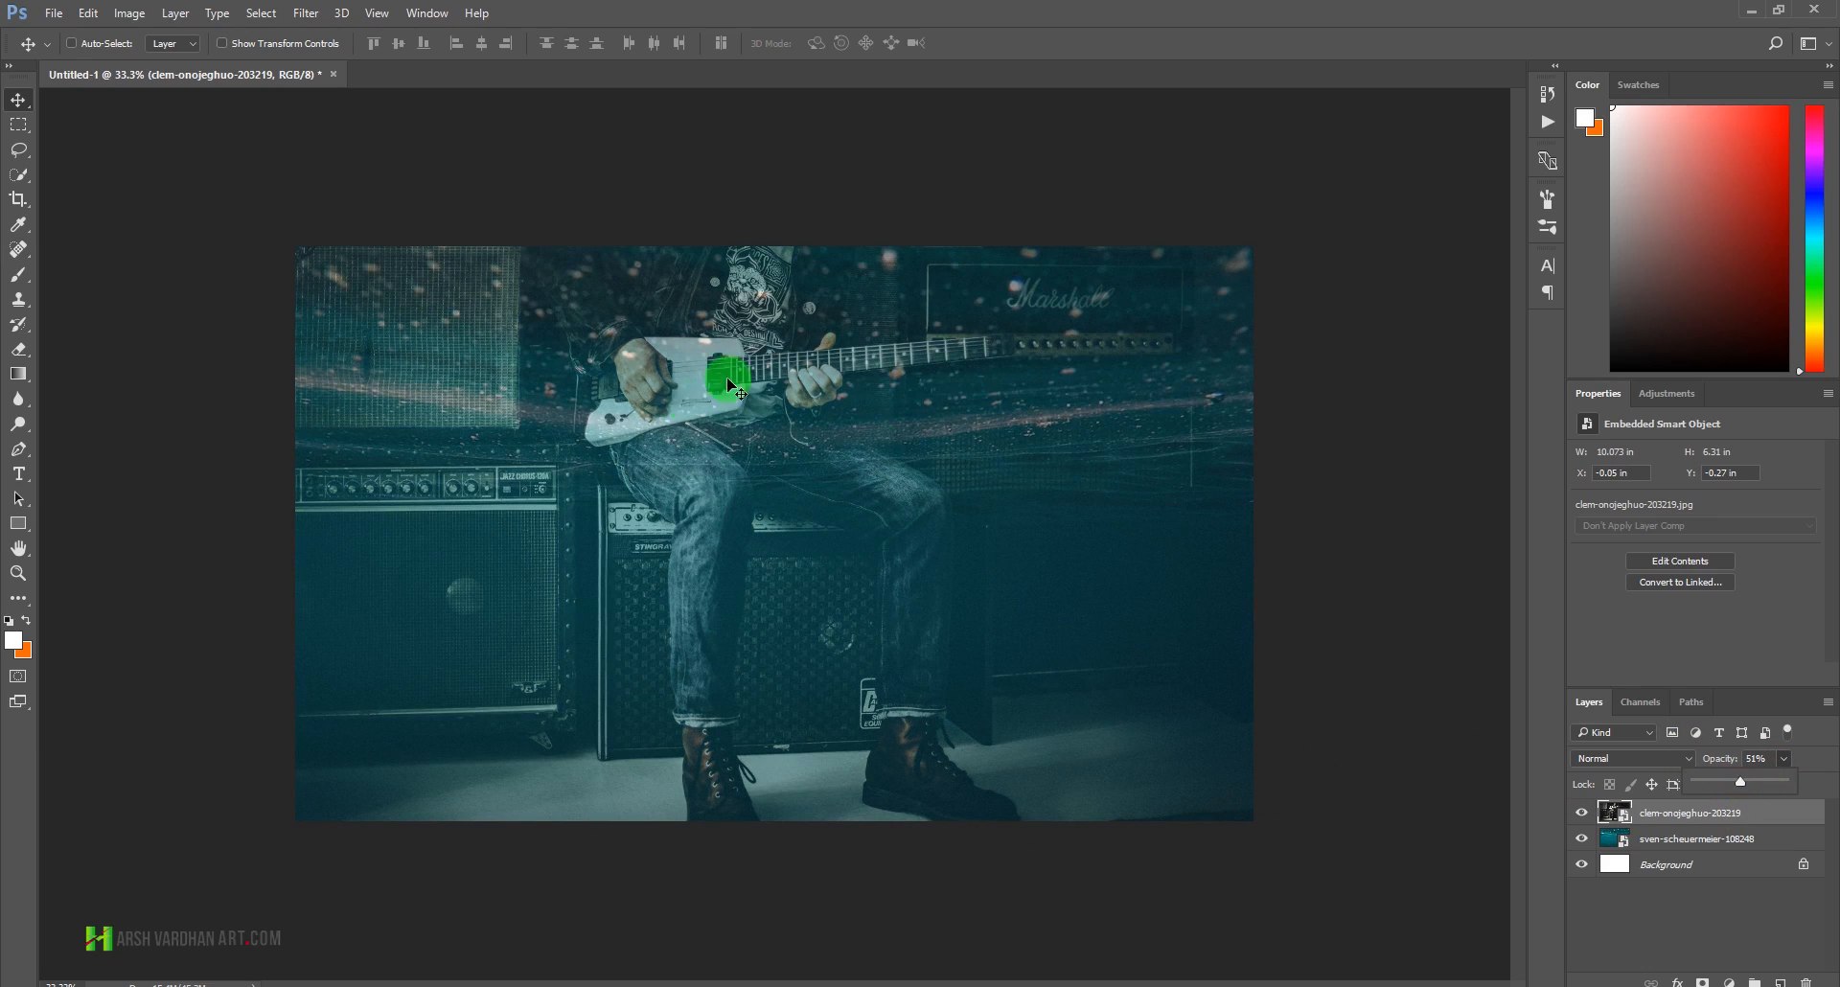
left_click(1582, 813)
left_click(1582, 813)
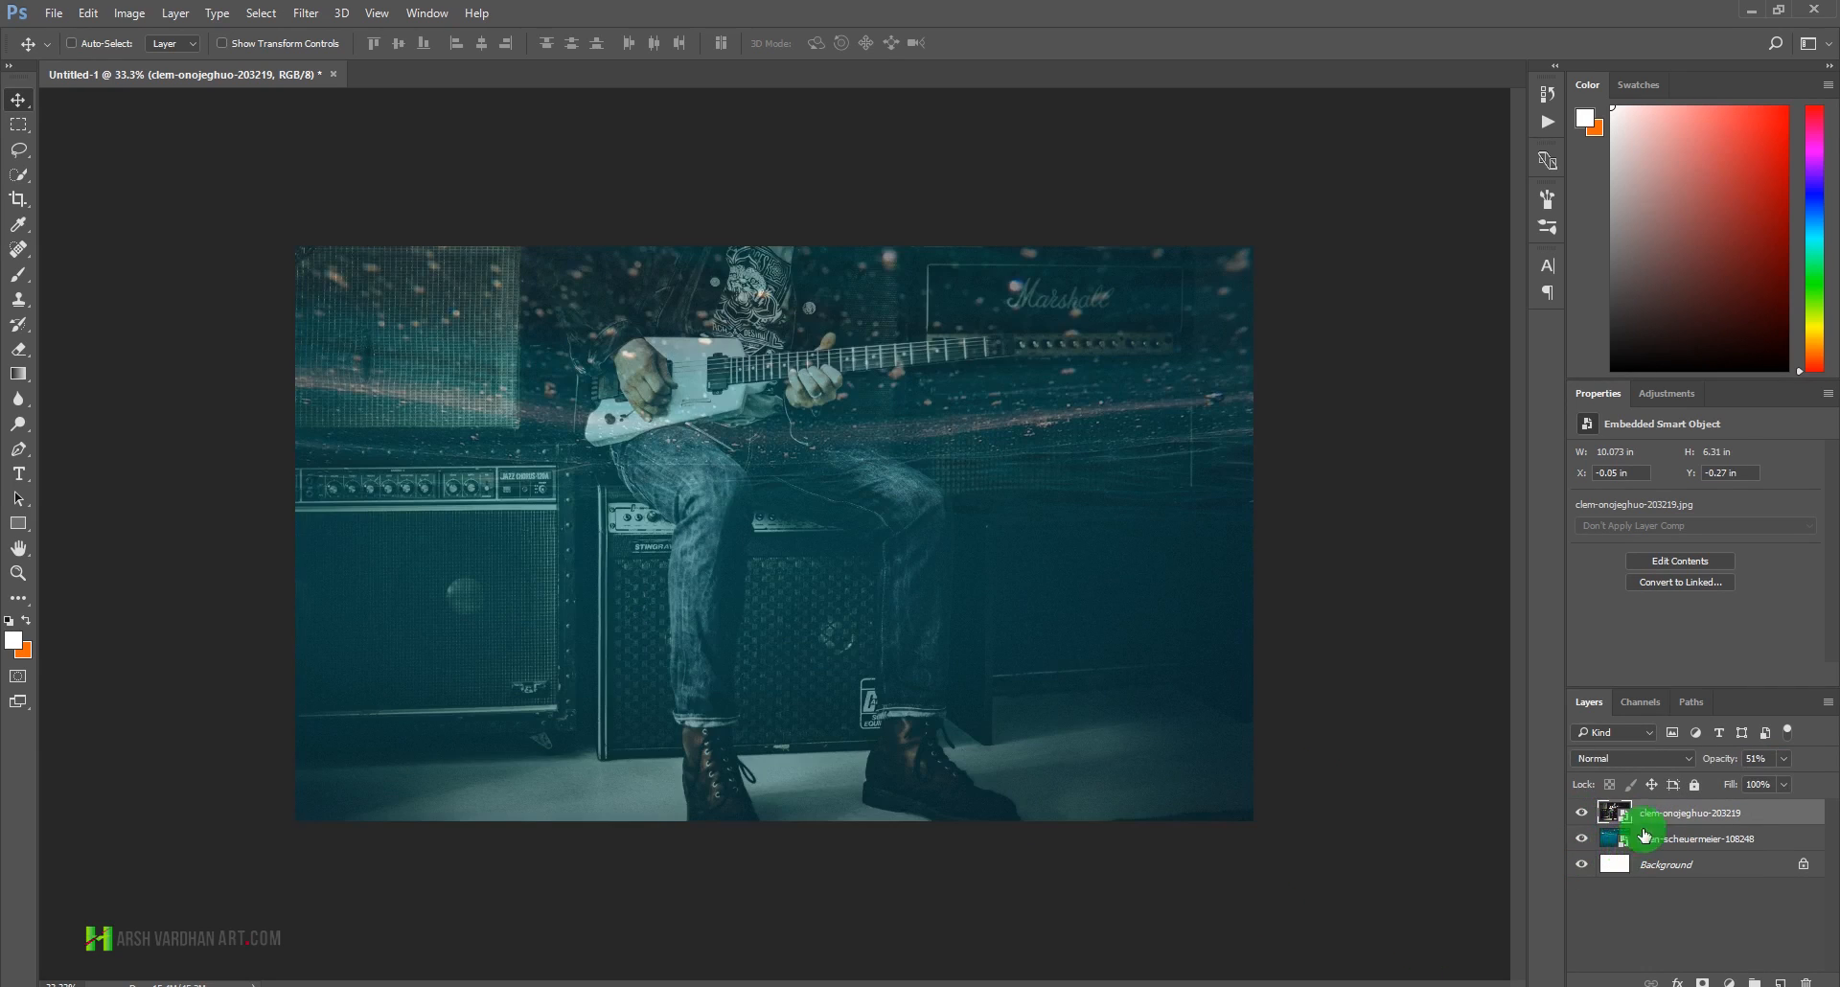
- Place the sea turtle photo above the guitarist layer, scaled to about 10.4%, over the amplifier beside the guitarist
left_click(1613, 841)
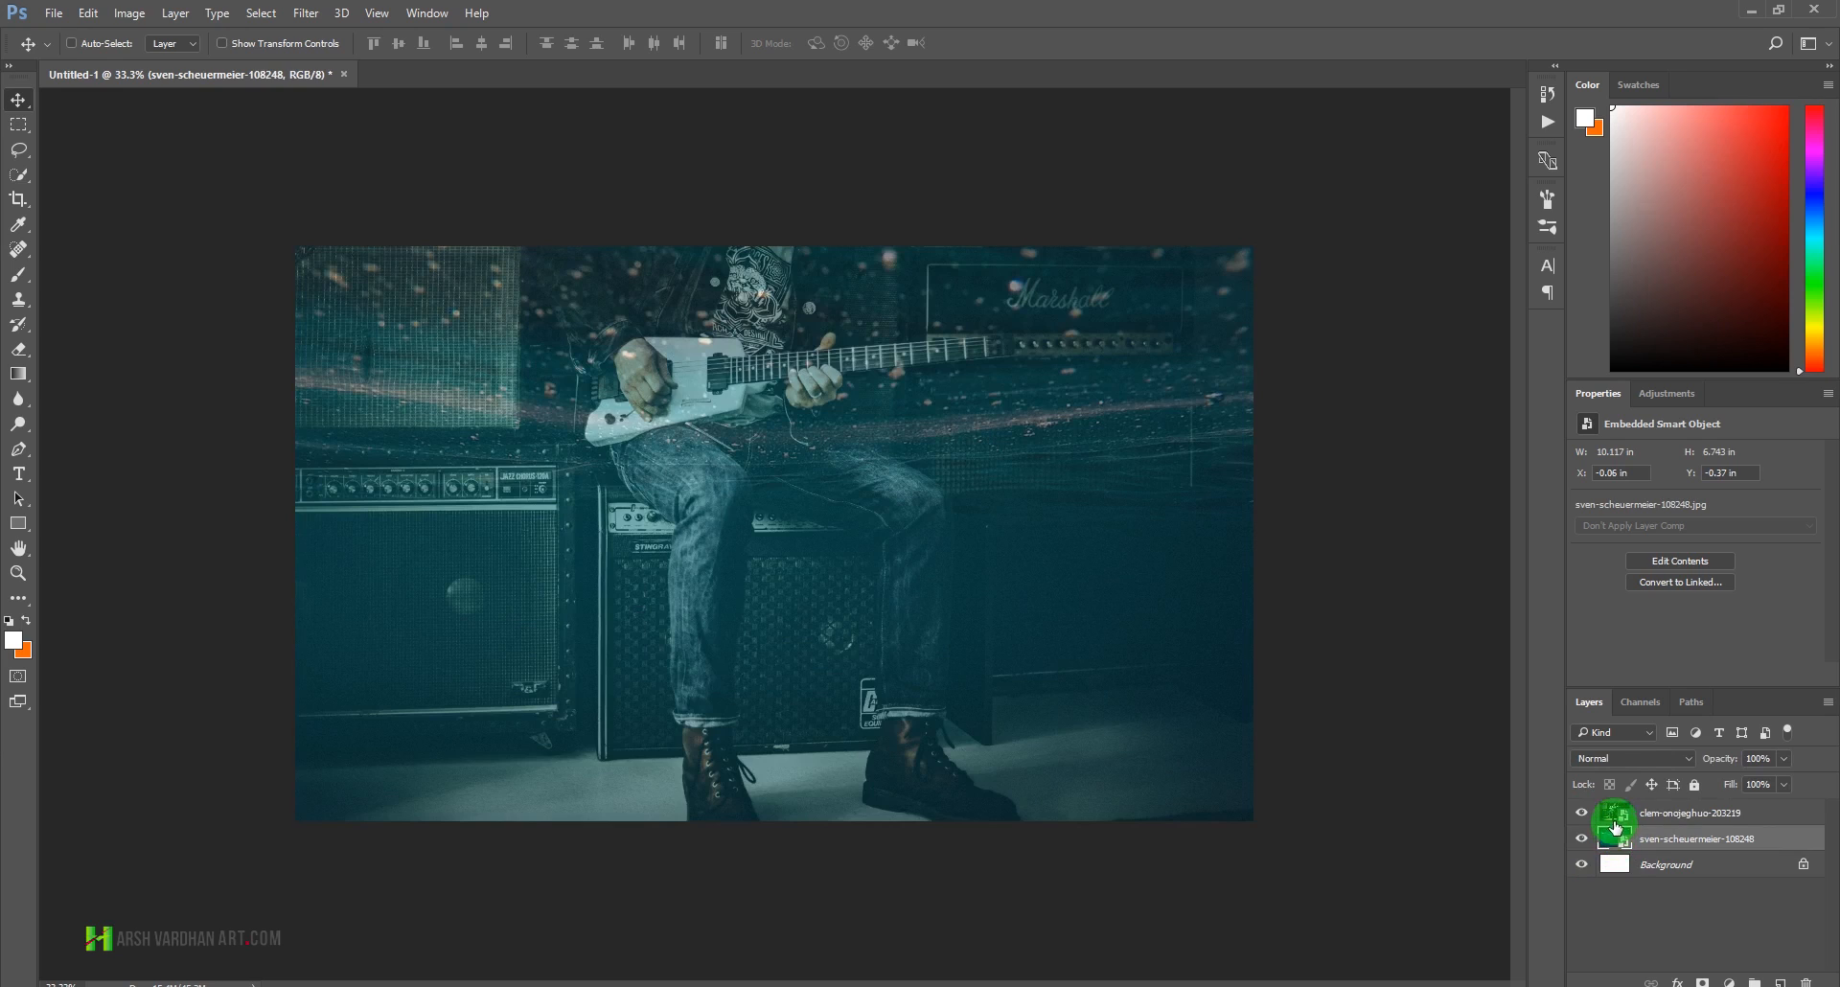
left_click(1615, 815)
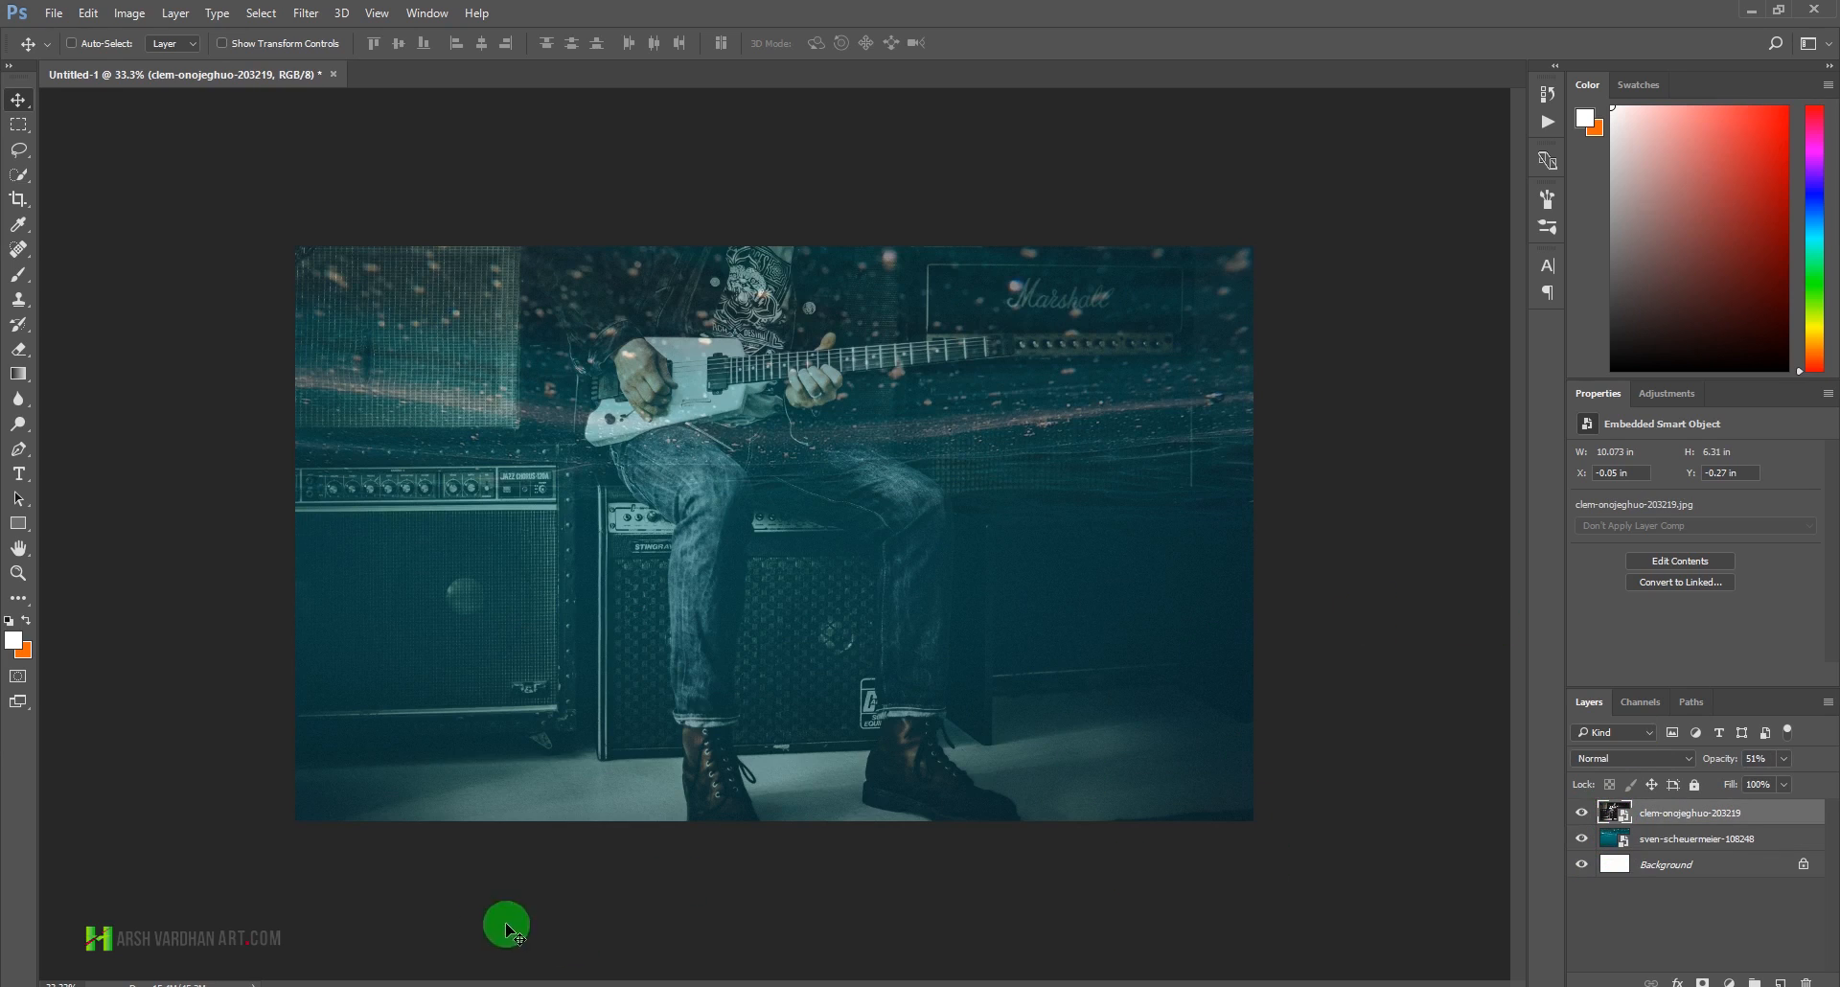
left_click(510, 939)
left_click(696, 267)
left_click_drag(695, 265, 1015, 499)
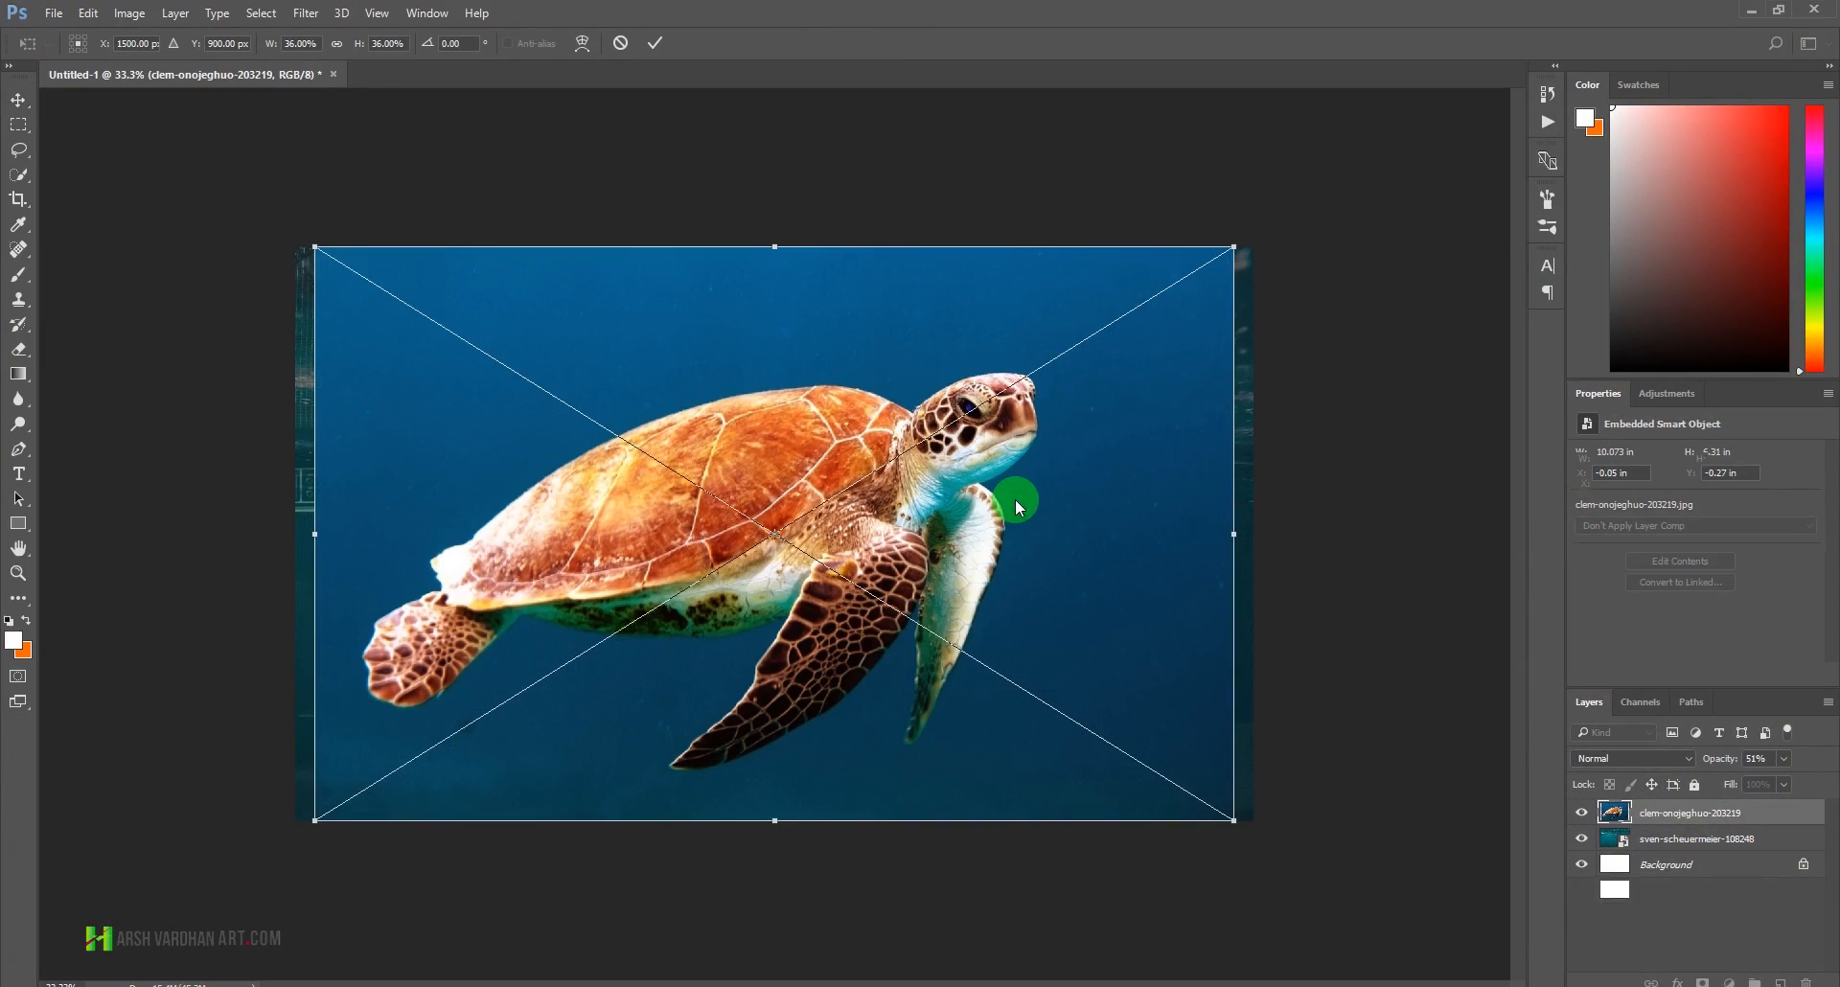
left_click_drag(1233, 246, 890, 428)
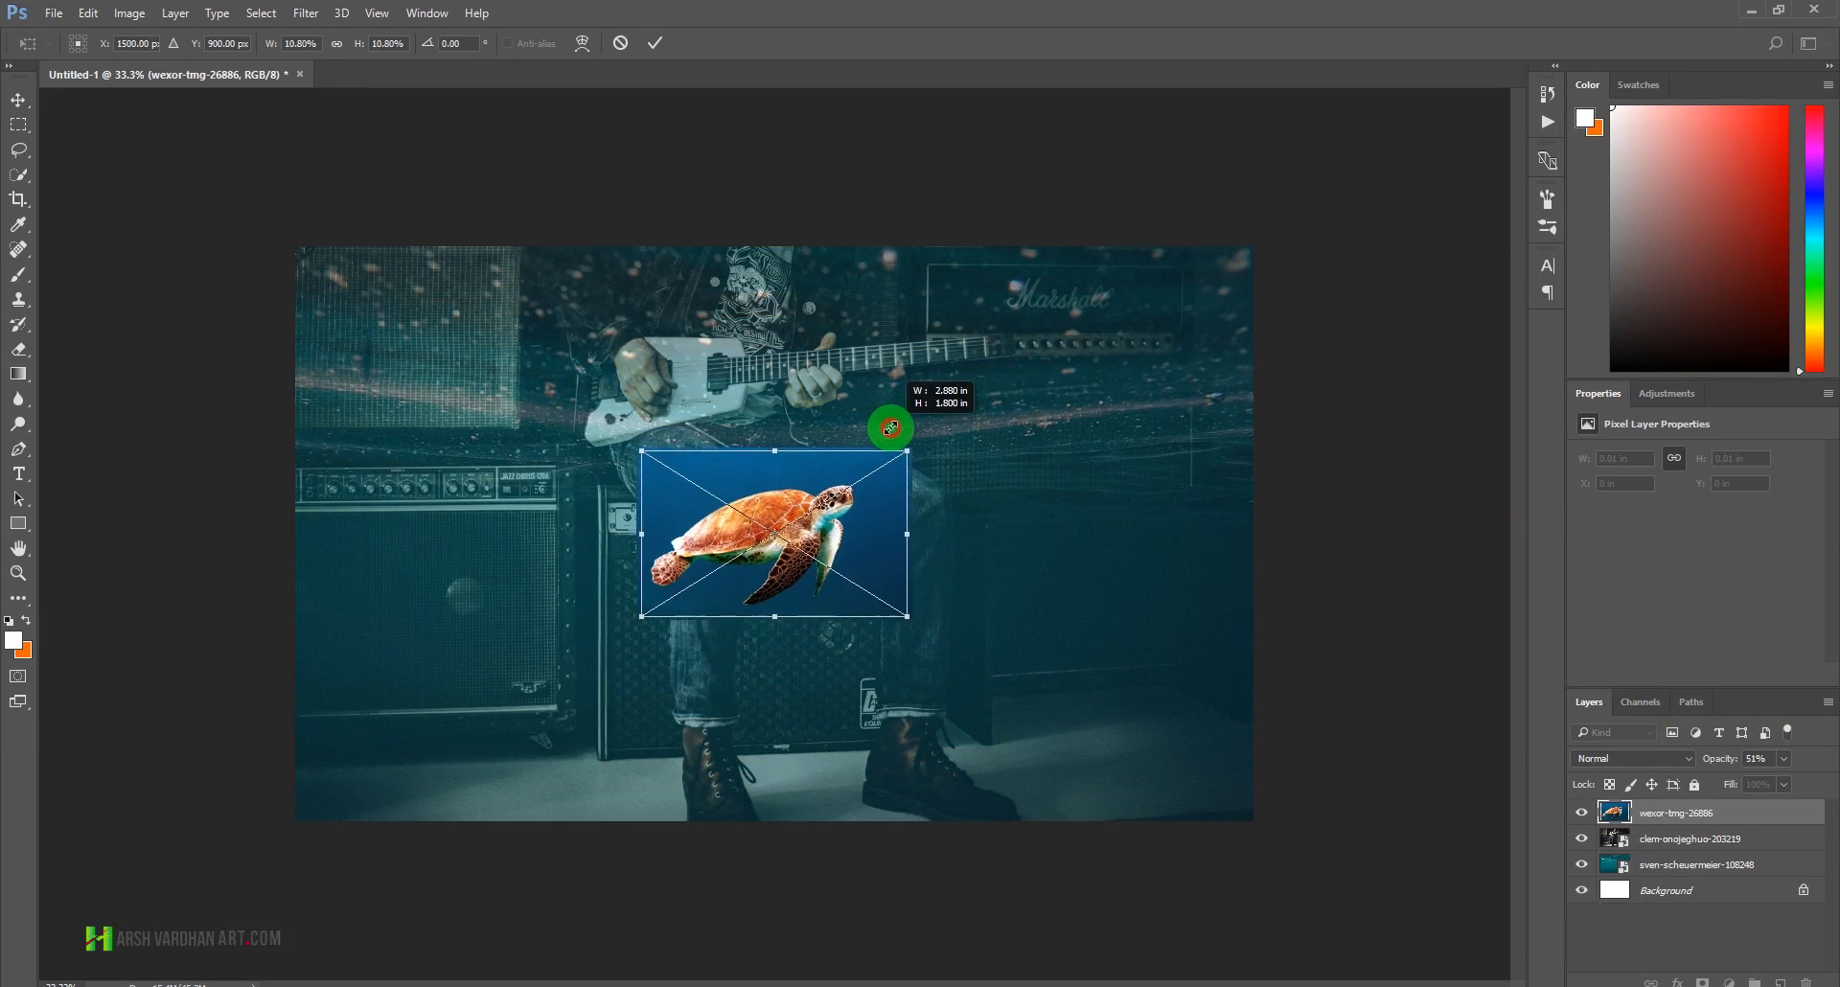
left_click_drag(842, 526, 539, 584)
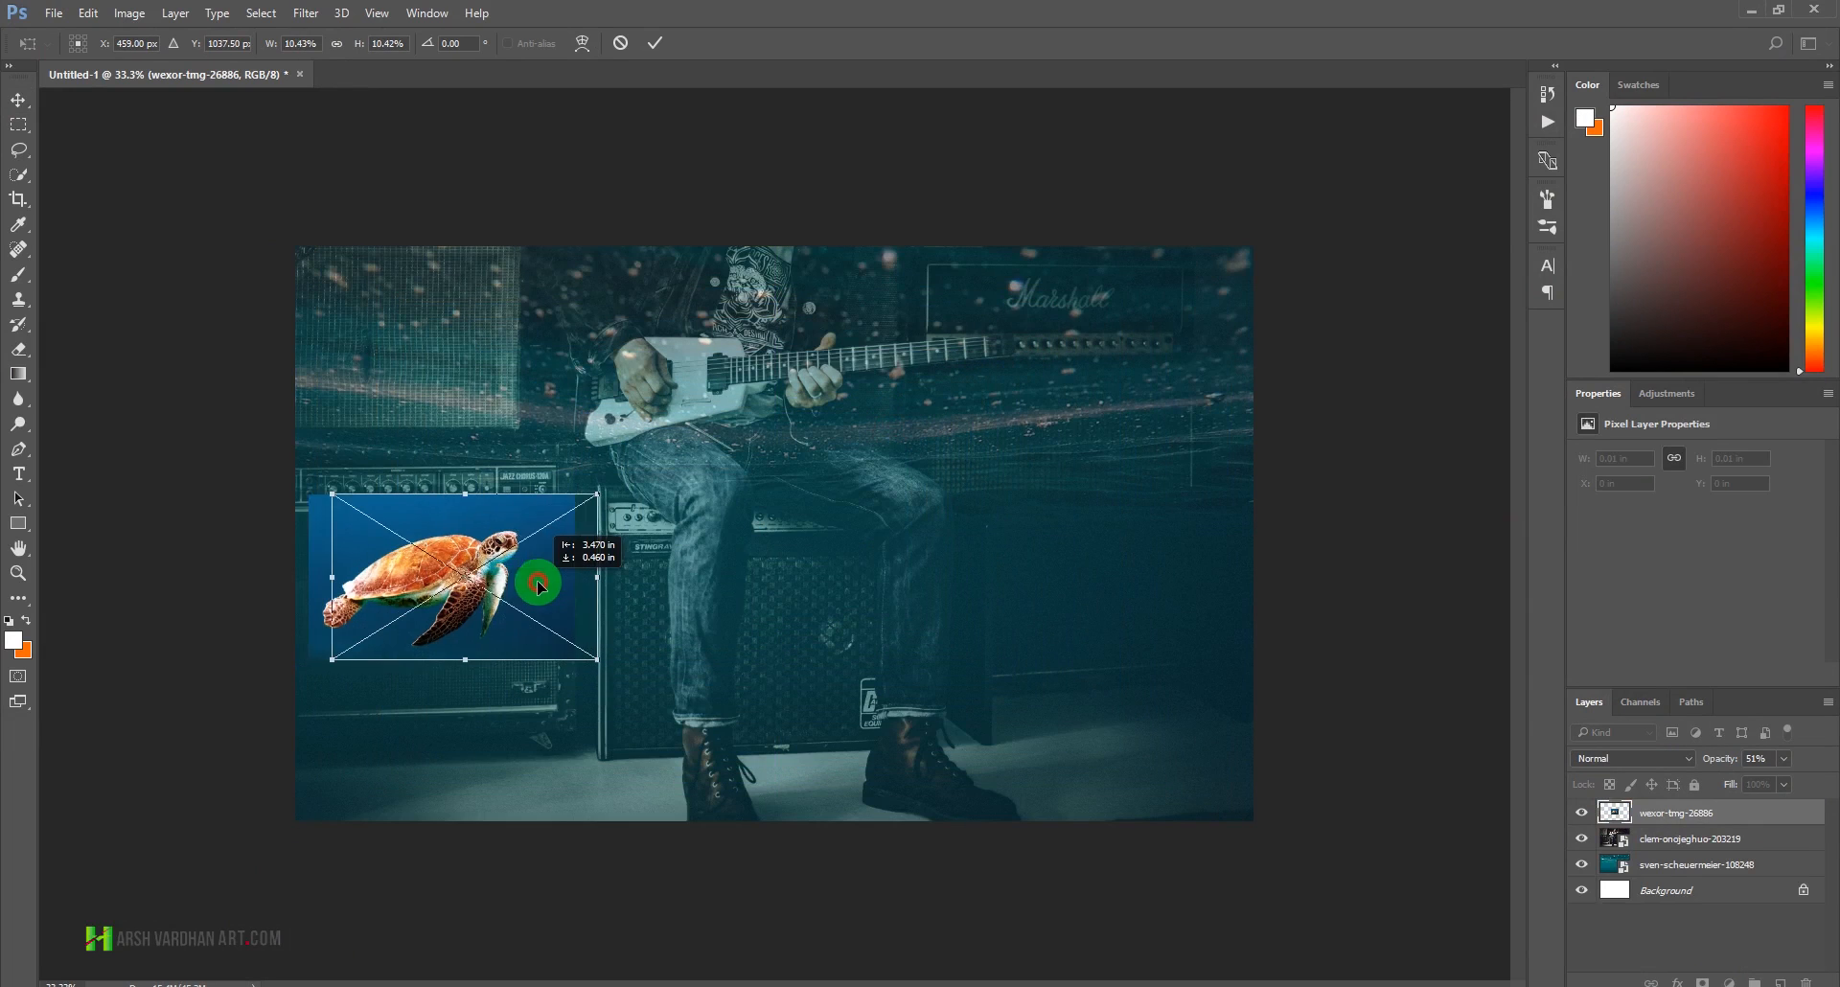
left_click(657, 45)
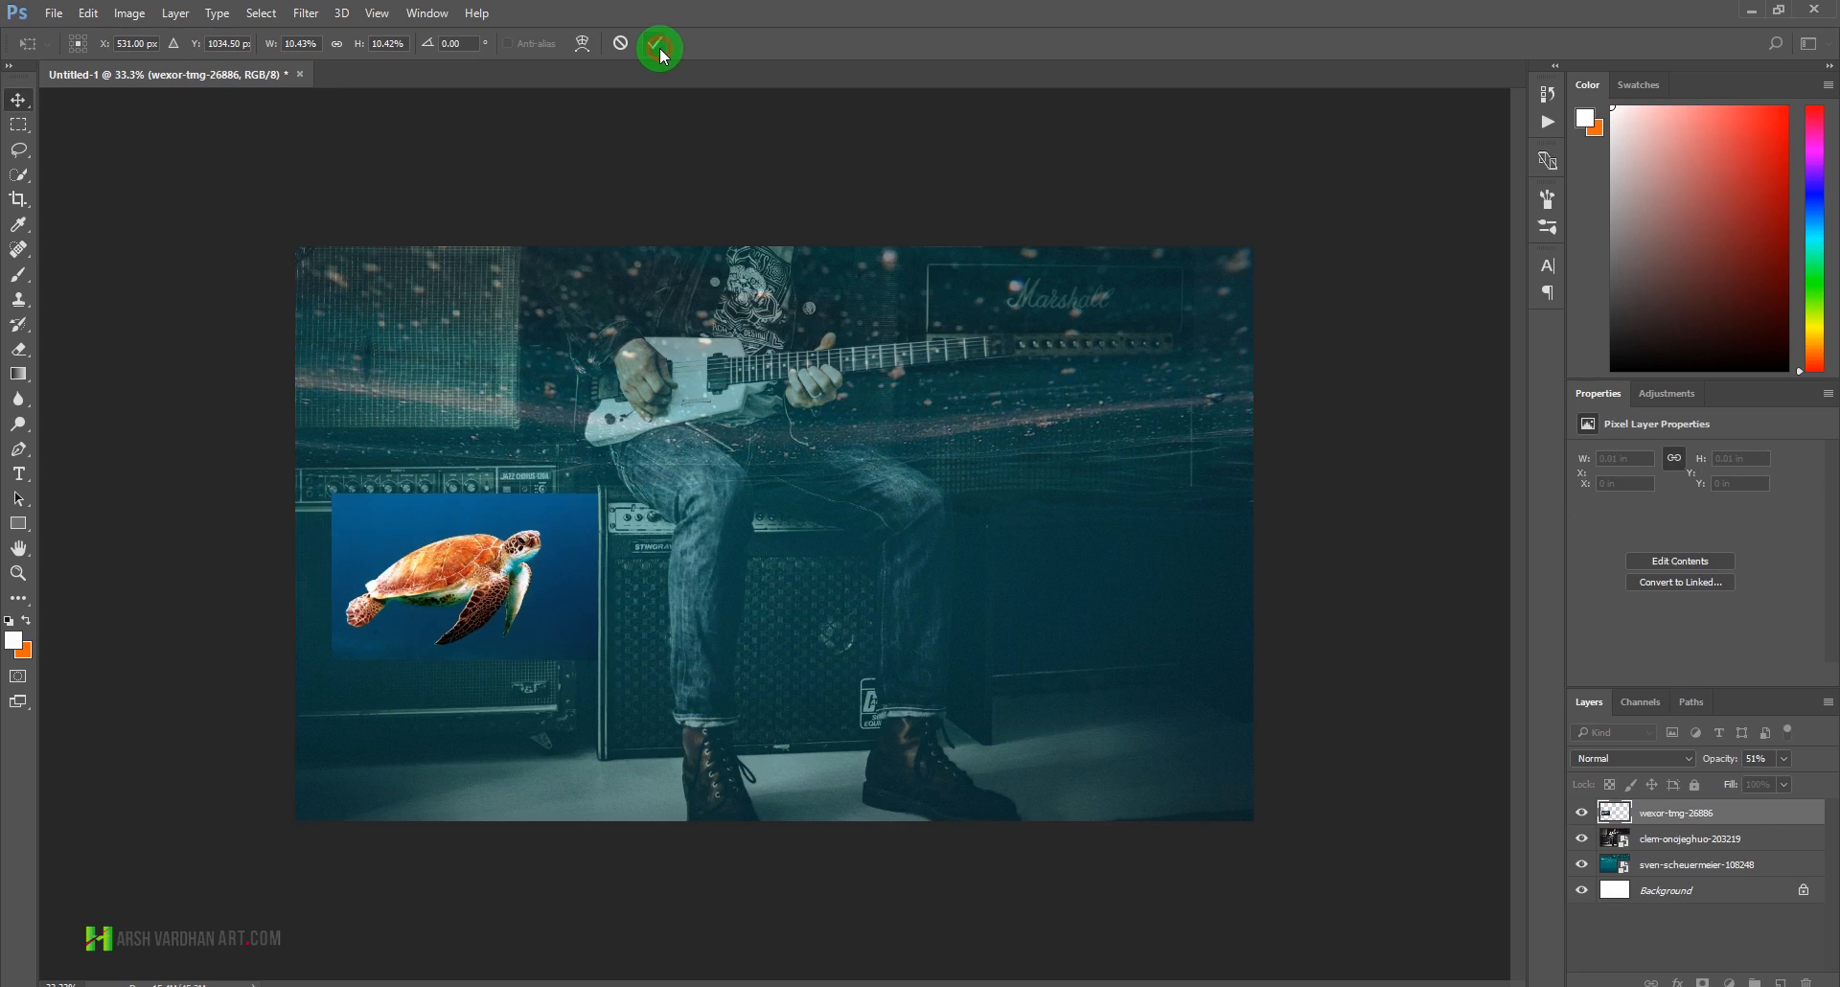
- Try the Overlay, Darken and Multiply blend modes on the turtle layer
left_click(1654, 759)
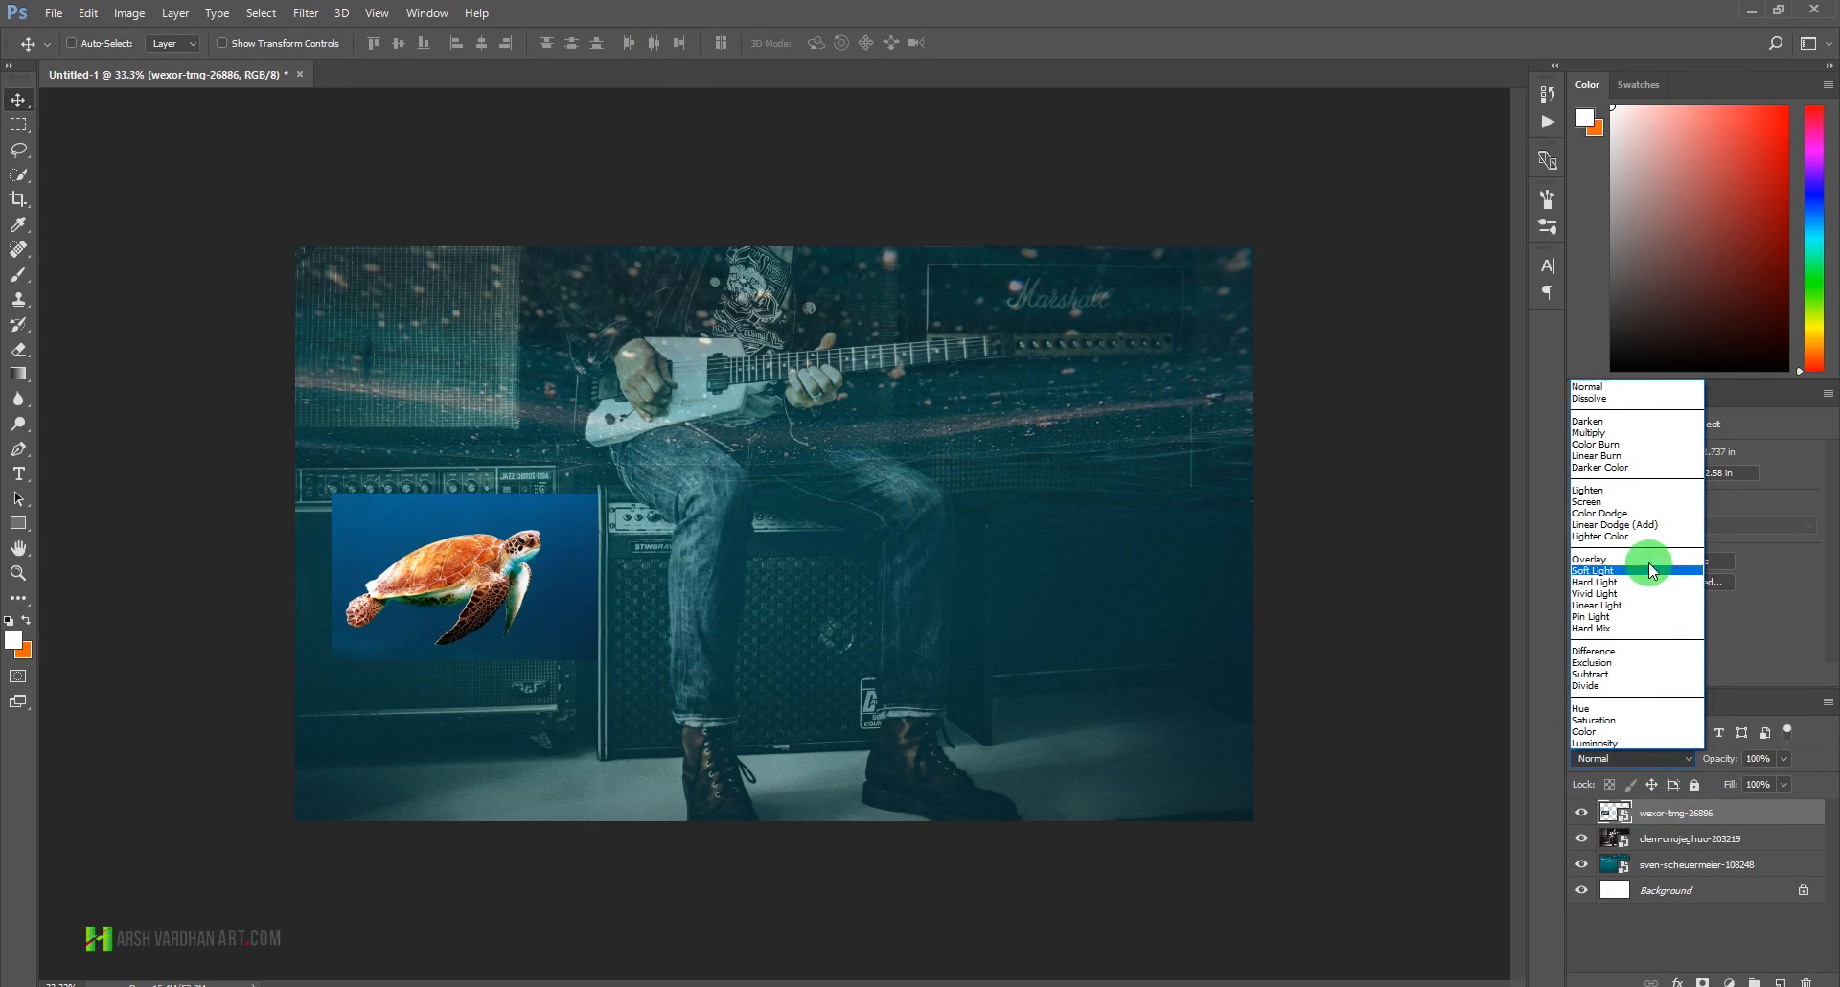
left_click(1649, 560)
left_click(1626, 758)
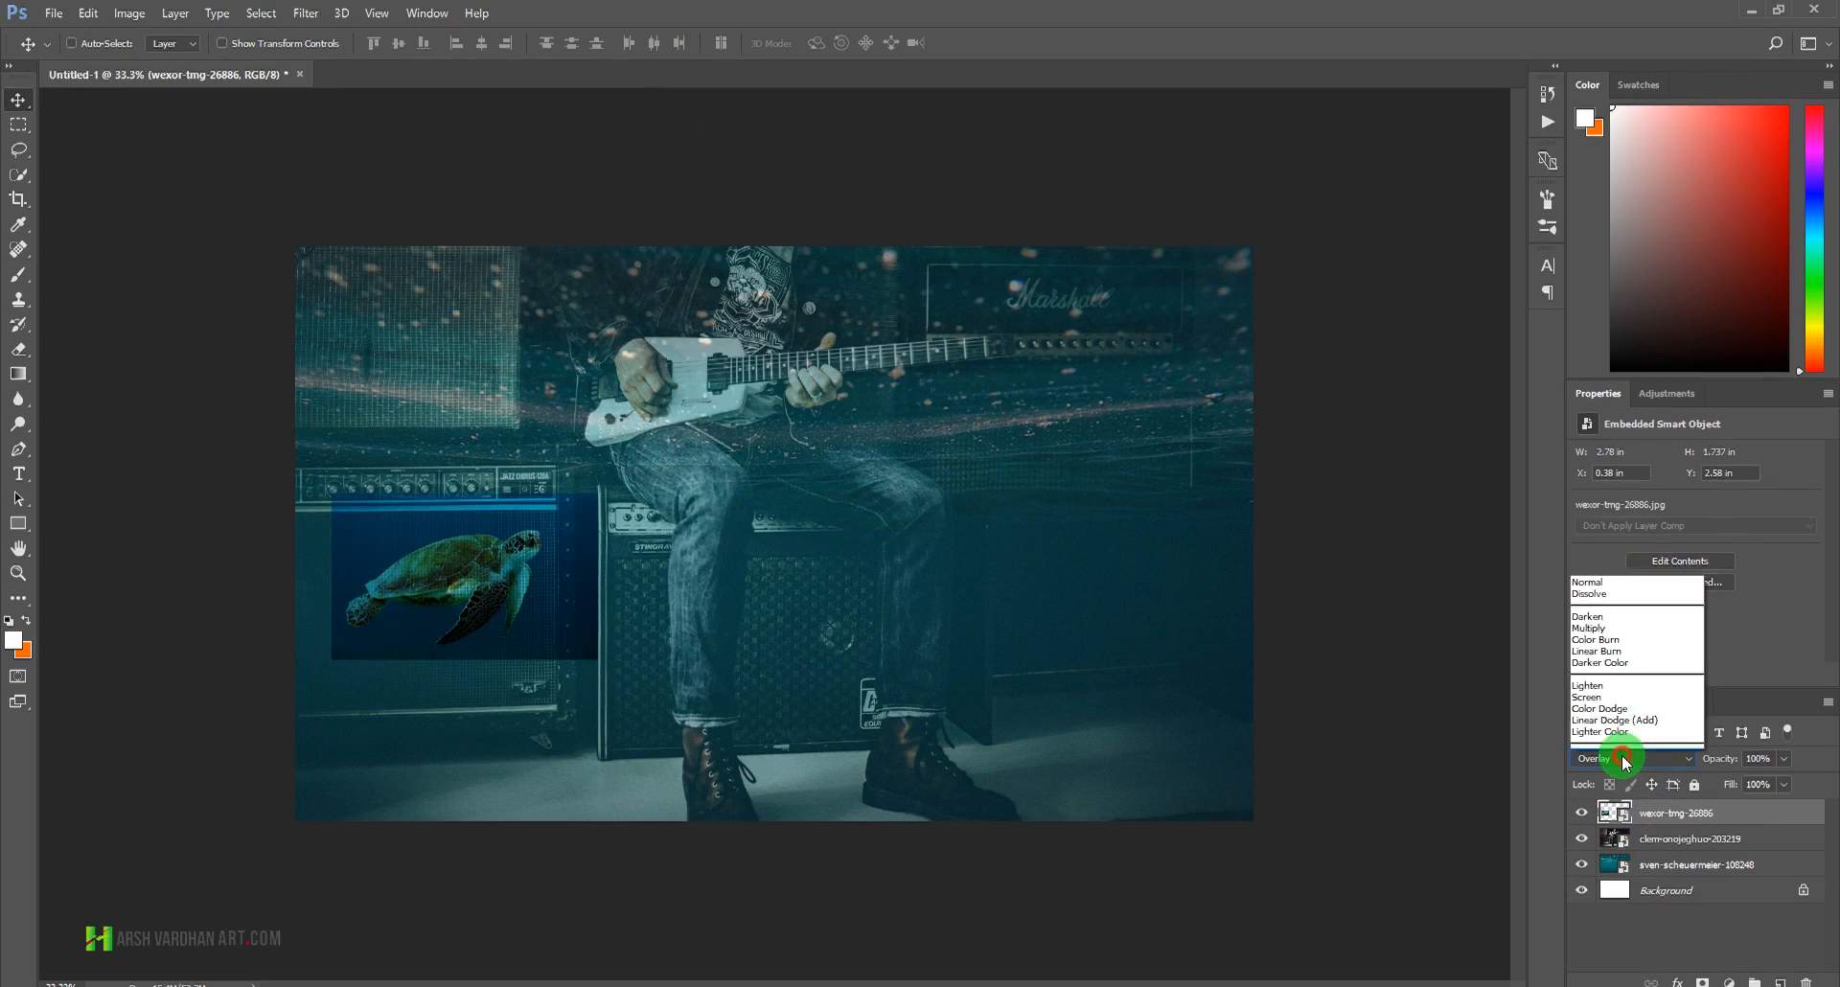
left_click(1636, 425)
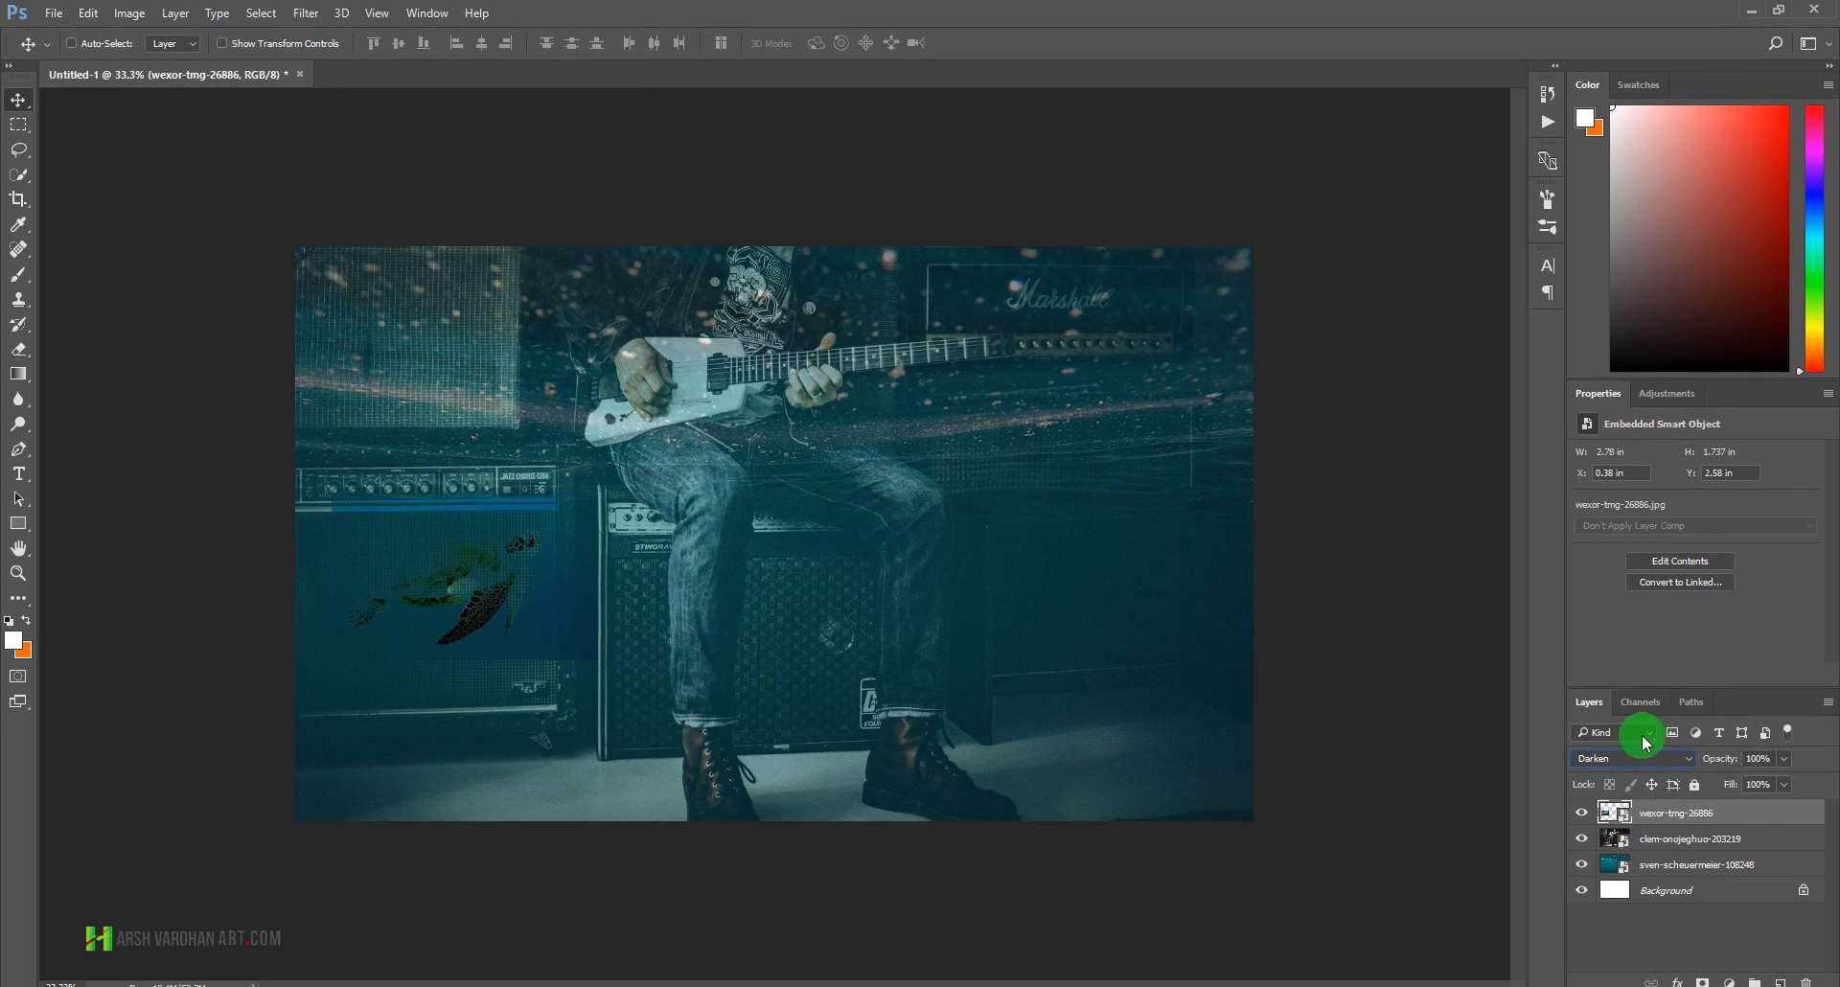
left_click(1634, 758)
left_click(1596, 432)
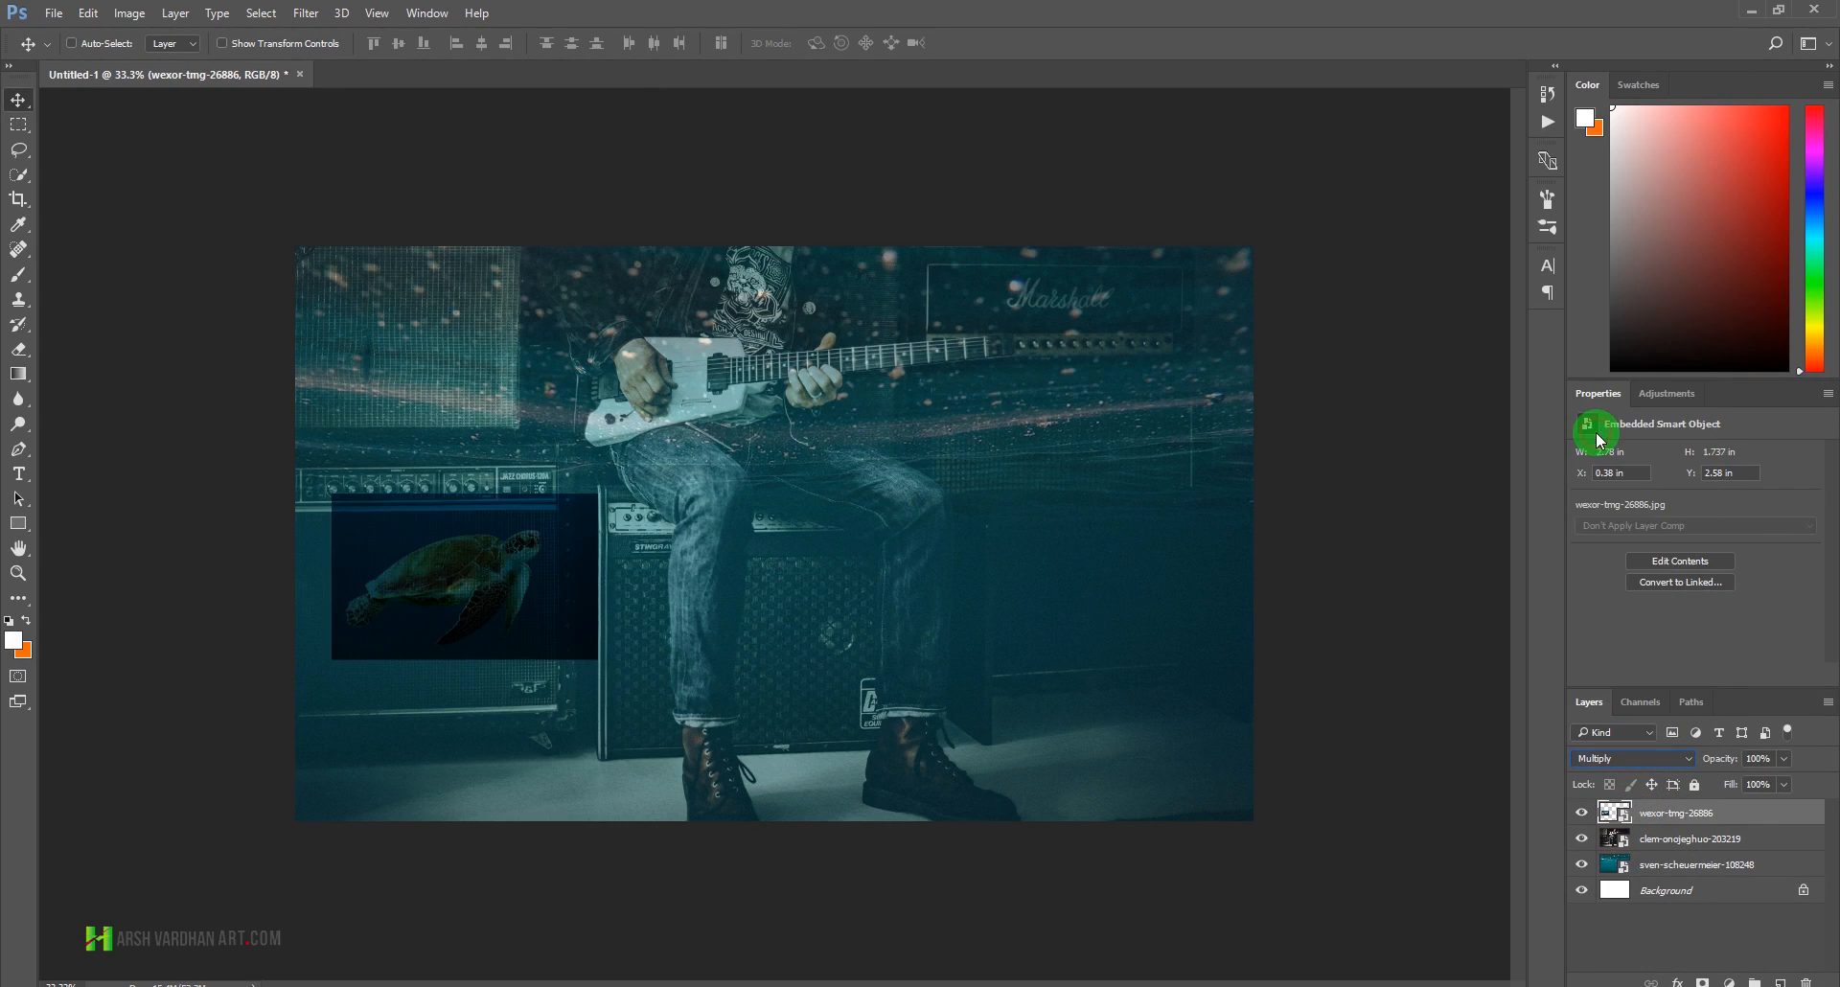
- Set the turtle layer's blend mode to Hard Light
left_click(1630, 760)
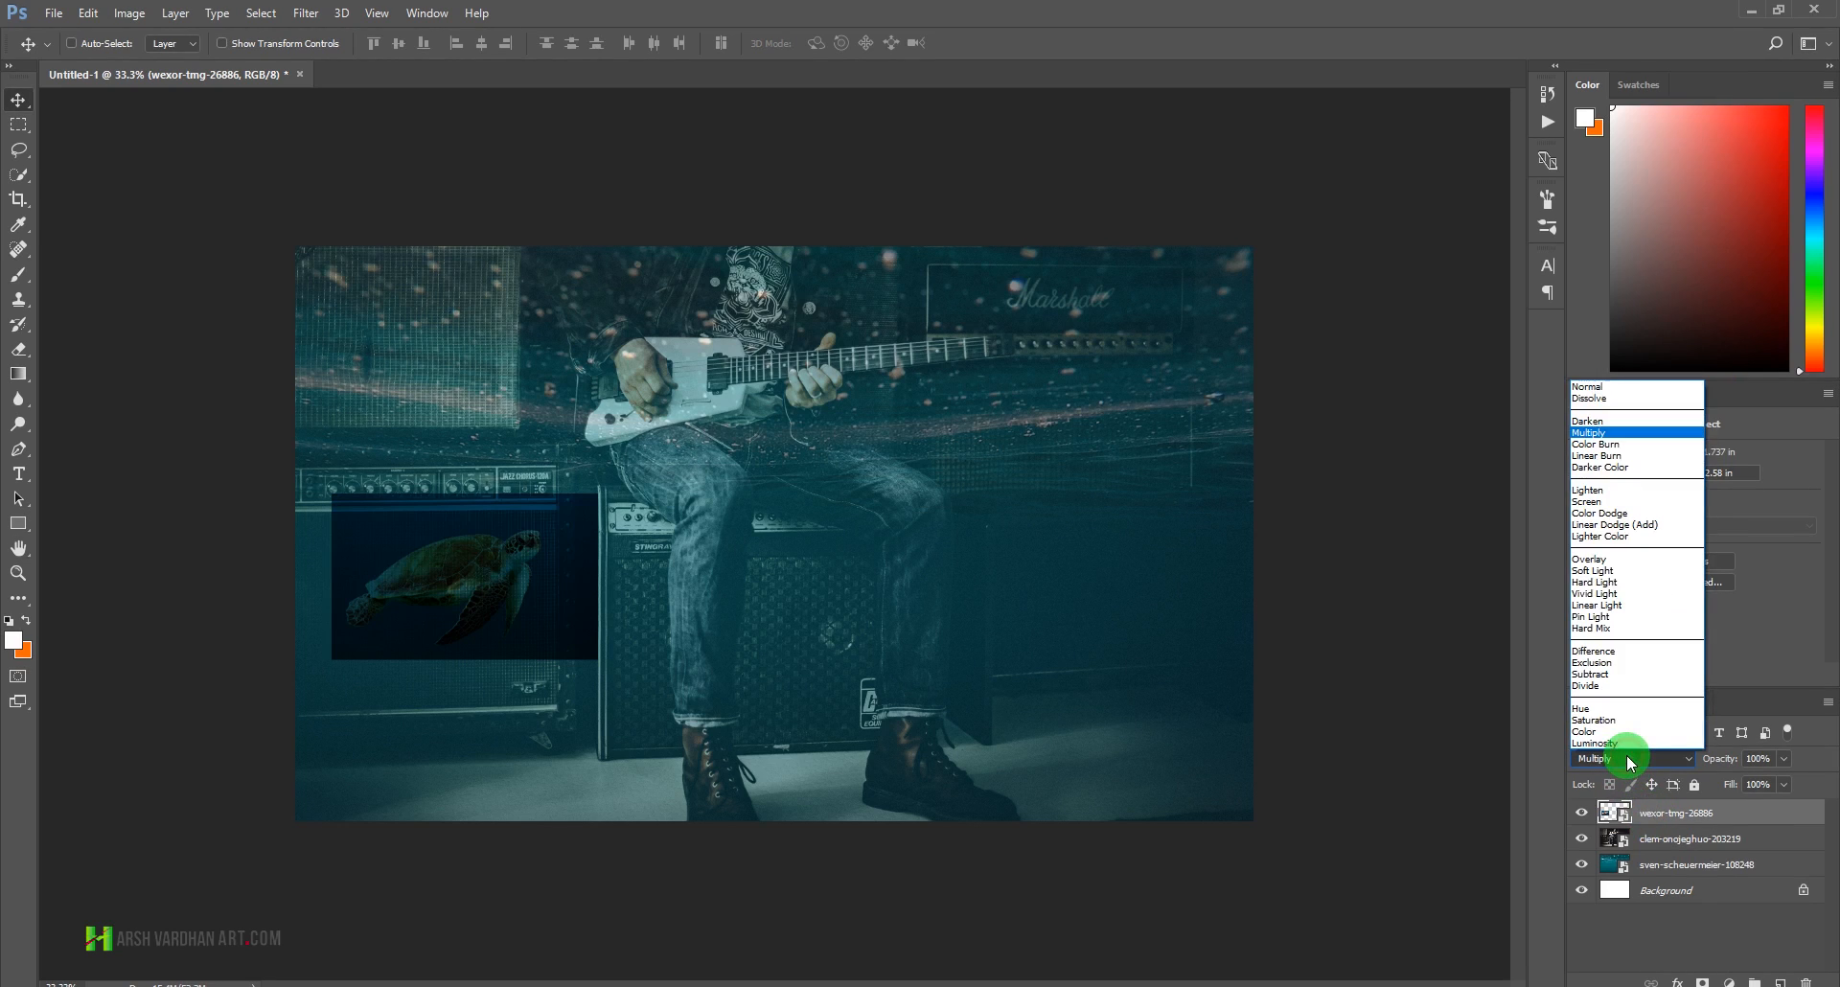
left_click(1616, 582)
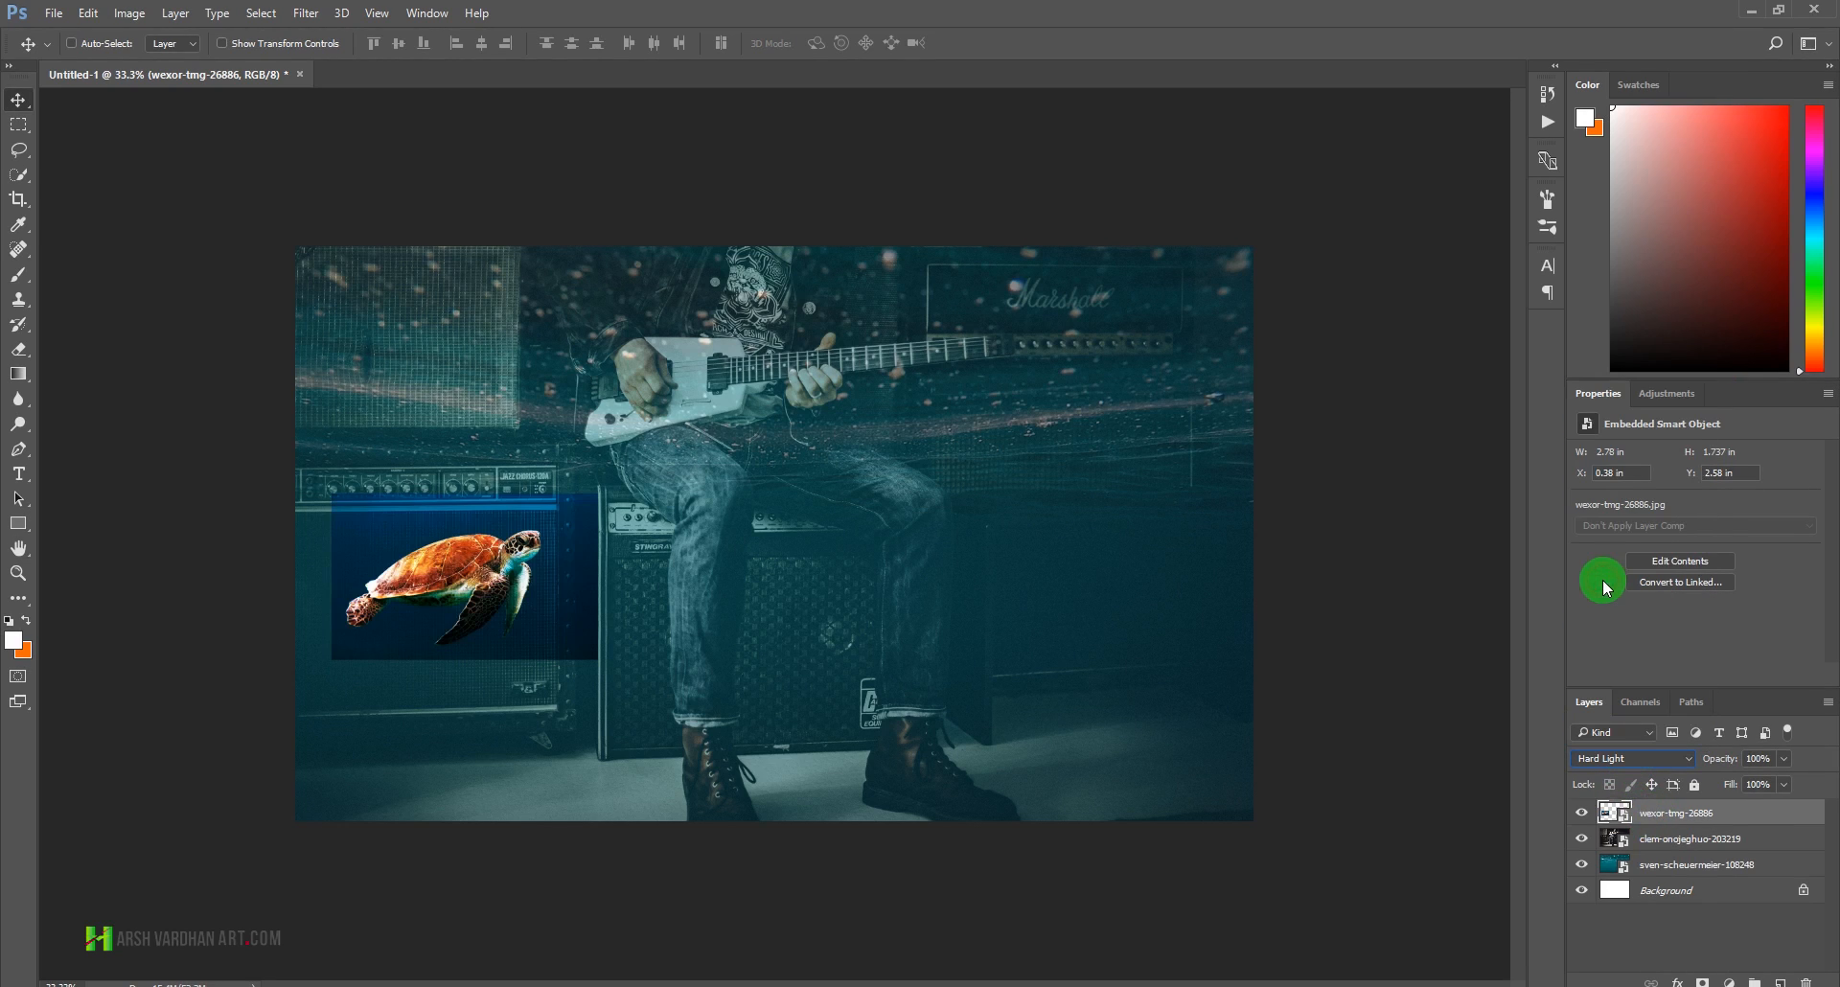
- Show only the turtle layer, hiding all the other layers
left_click(1582, 814, "alt")
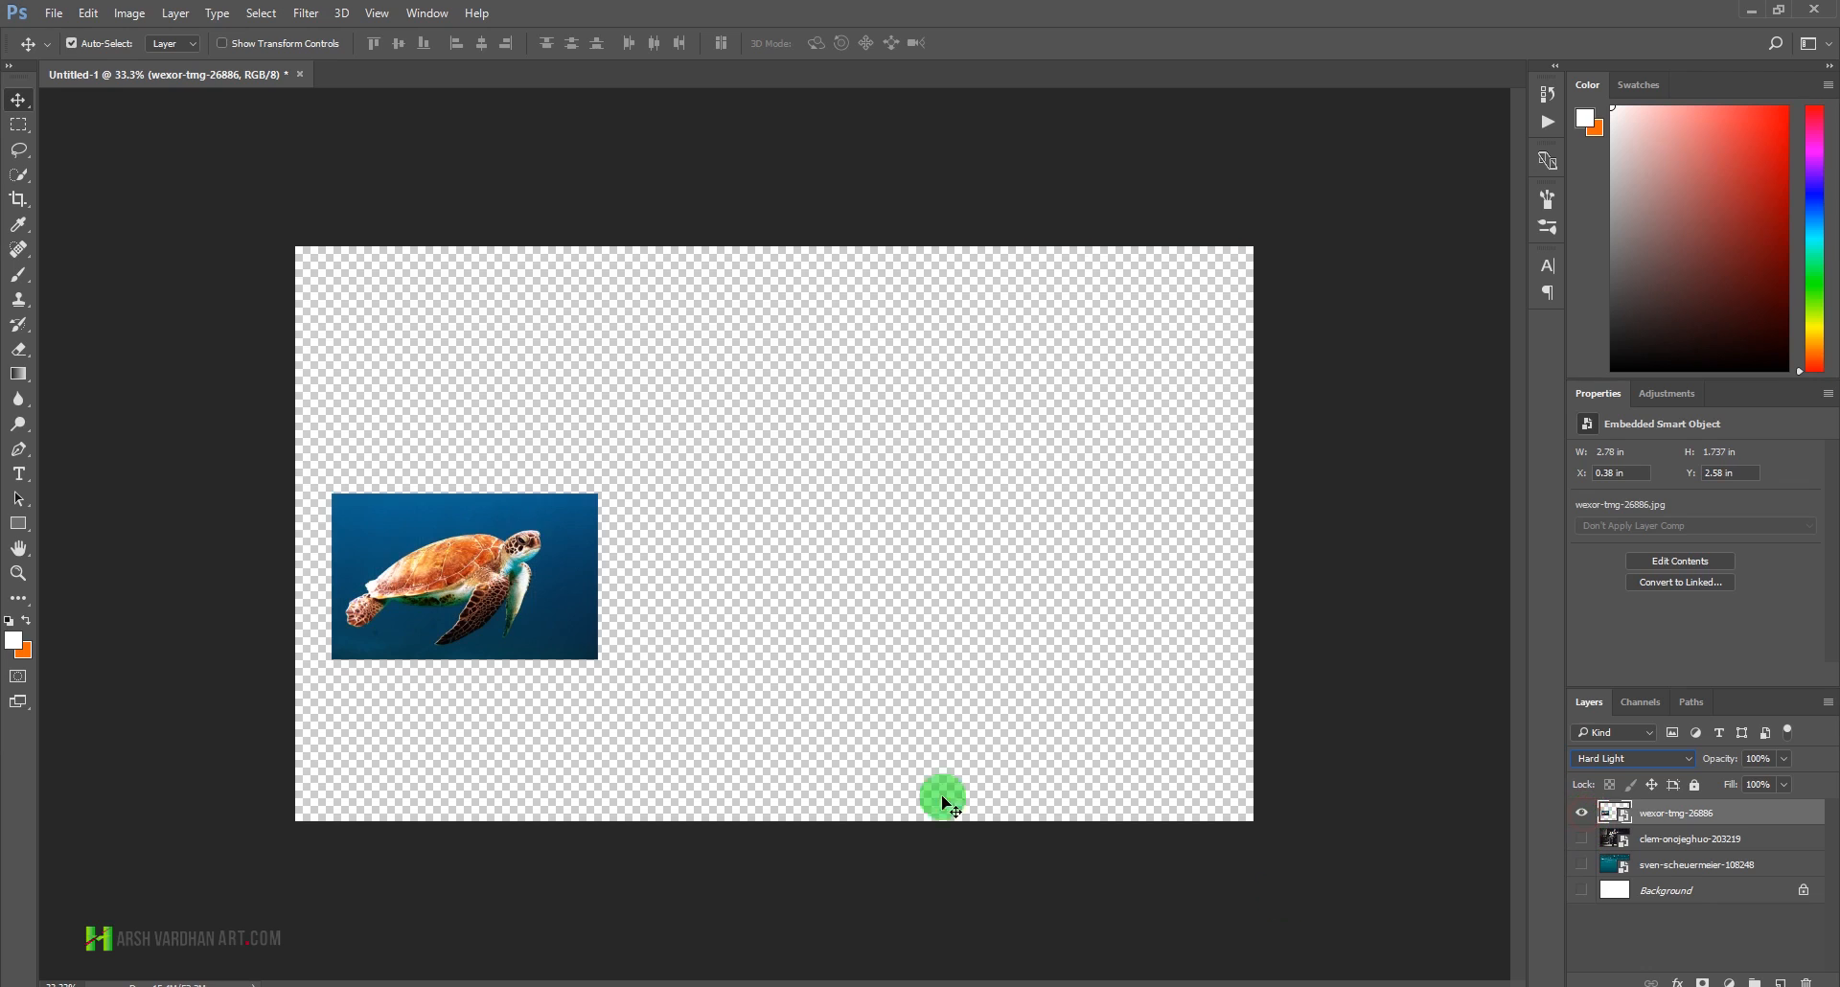
left_click(451, 561, "ctrl")
left_click_drag(577, 717, 745, 503)
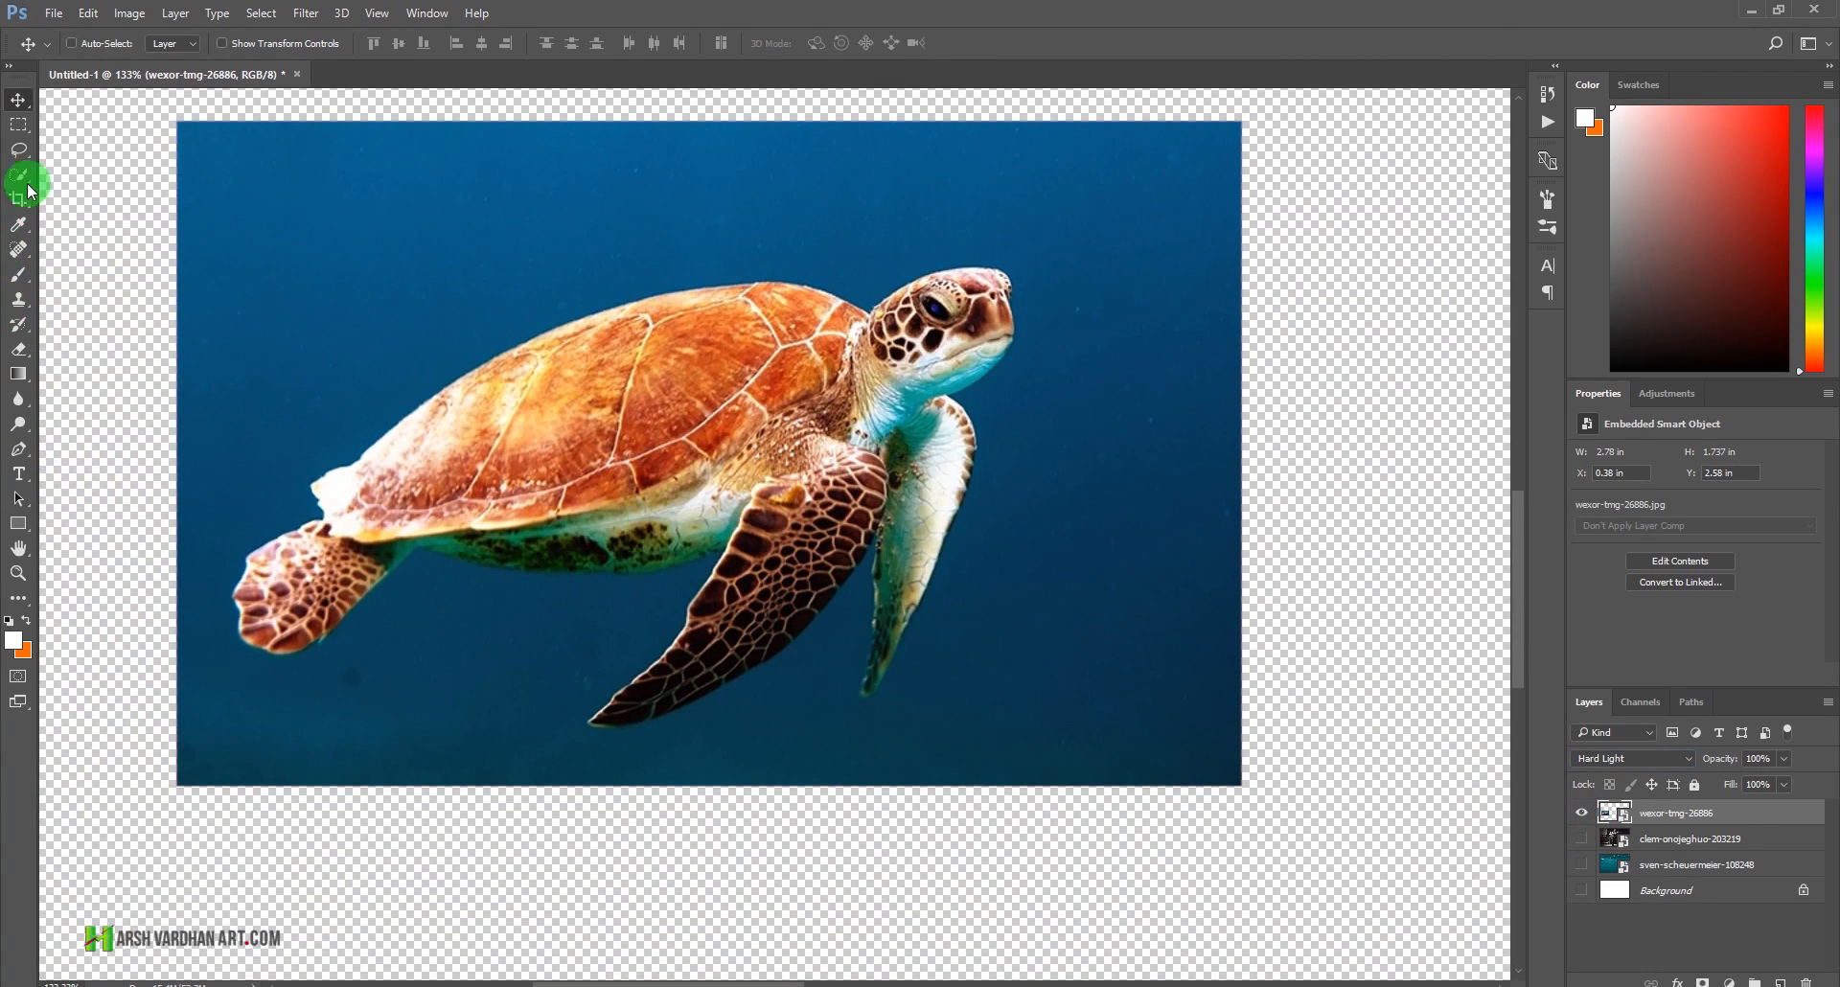
- Select the sea turtle by tracing its whole outline with the Magnetic Lasso tool
left_click_drag(19, 150, 69, 170)
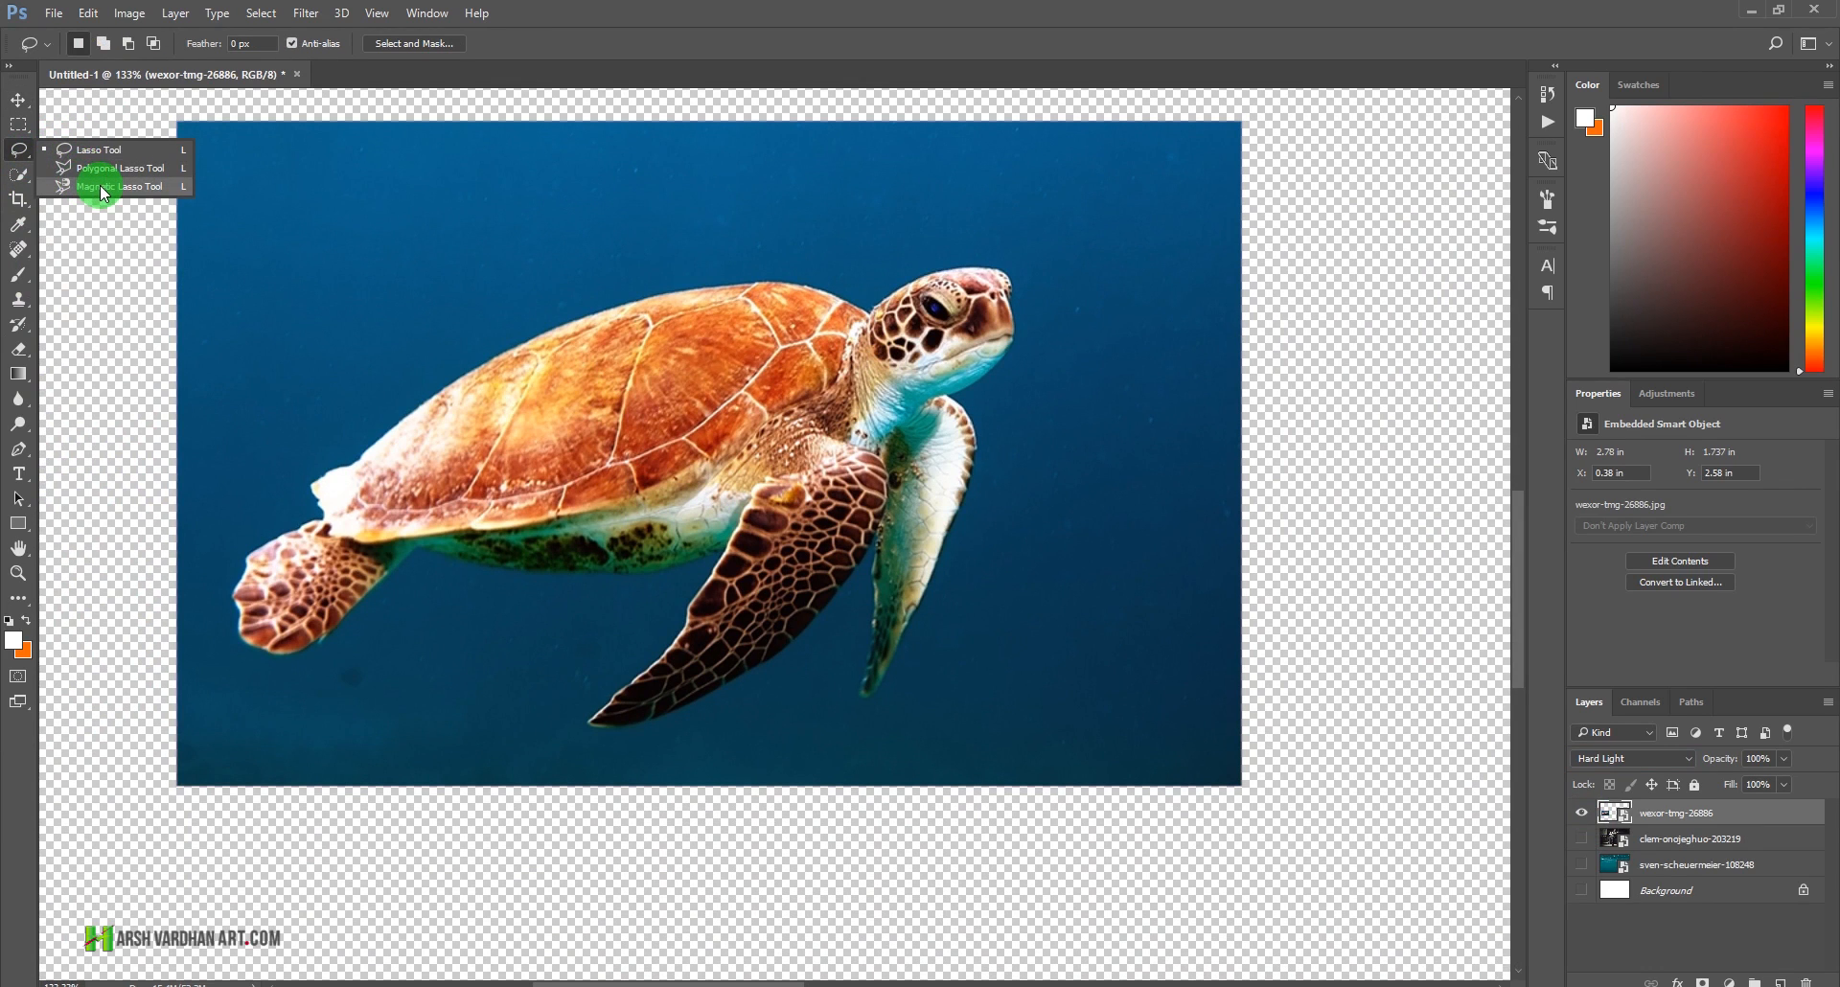
left_click(100, 186)
left_click(308, 489)
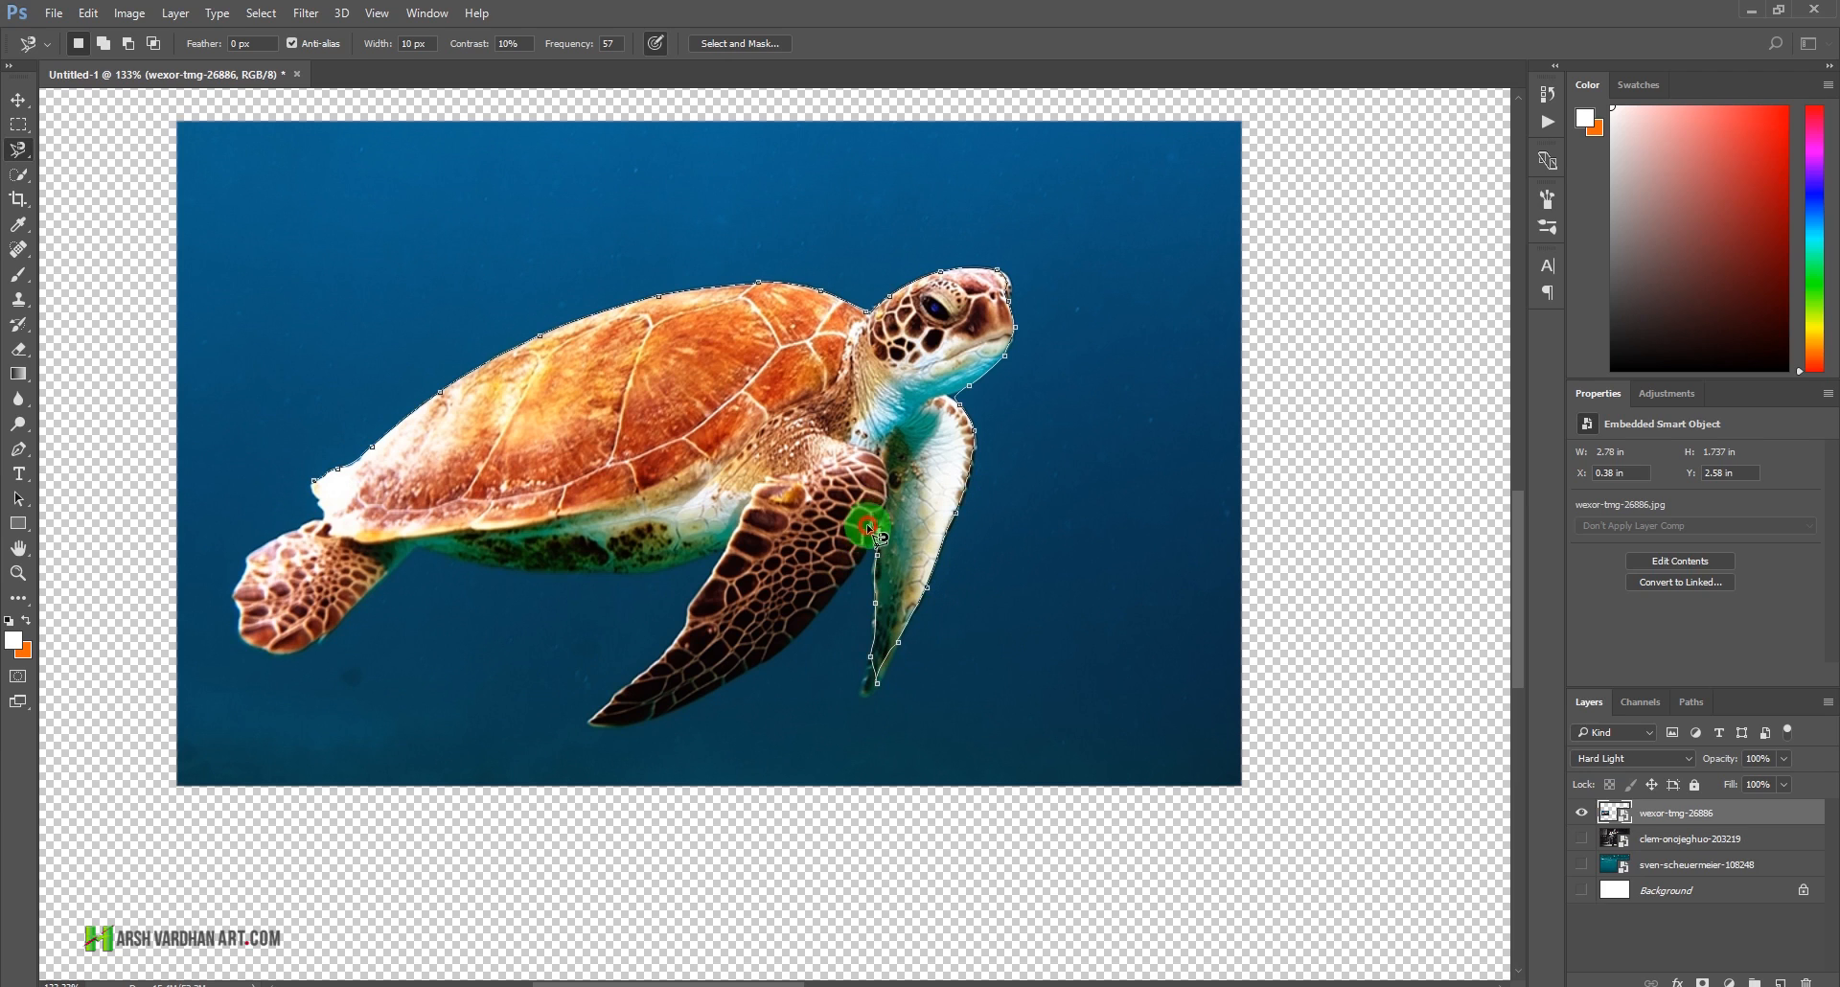
left_click(769, 658)
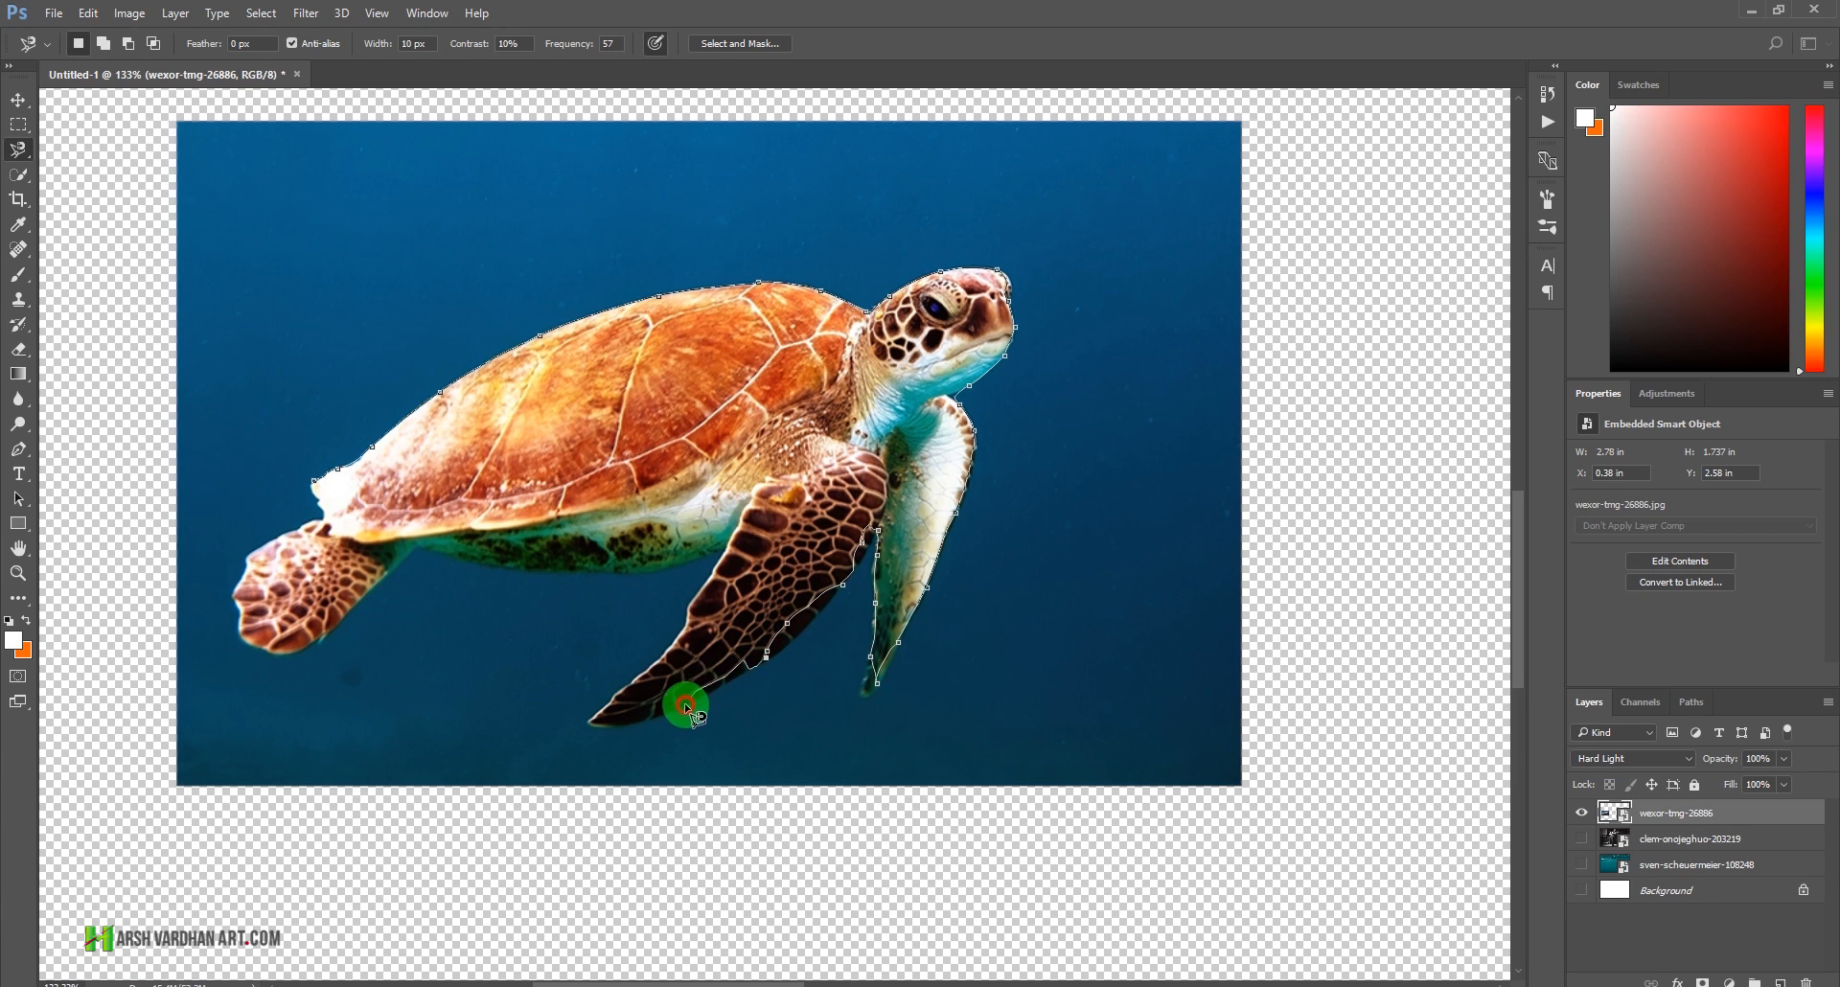
left_click(596, 726)
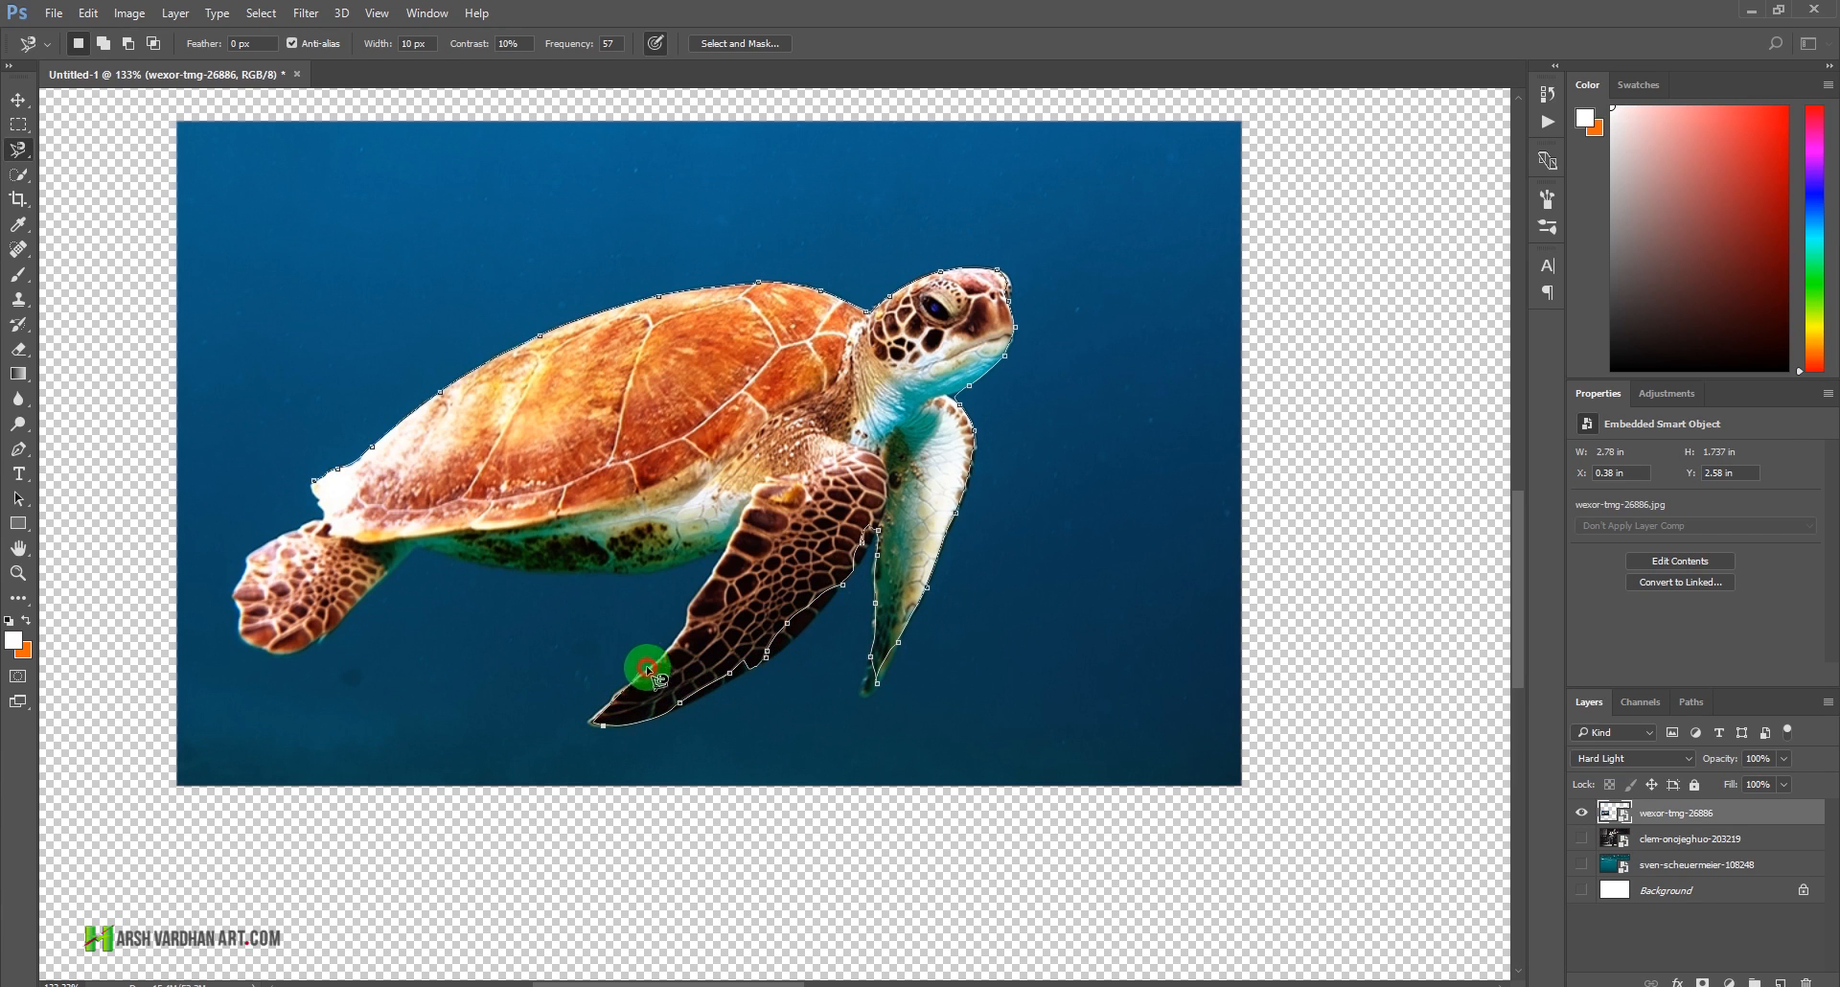
left_click(699, 593)
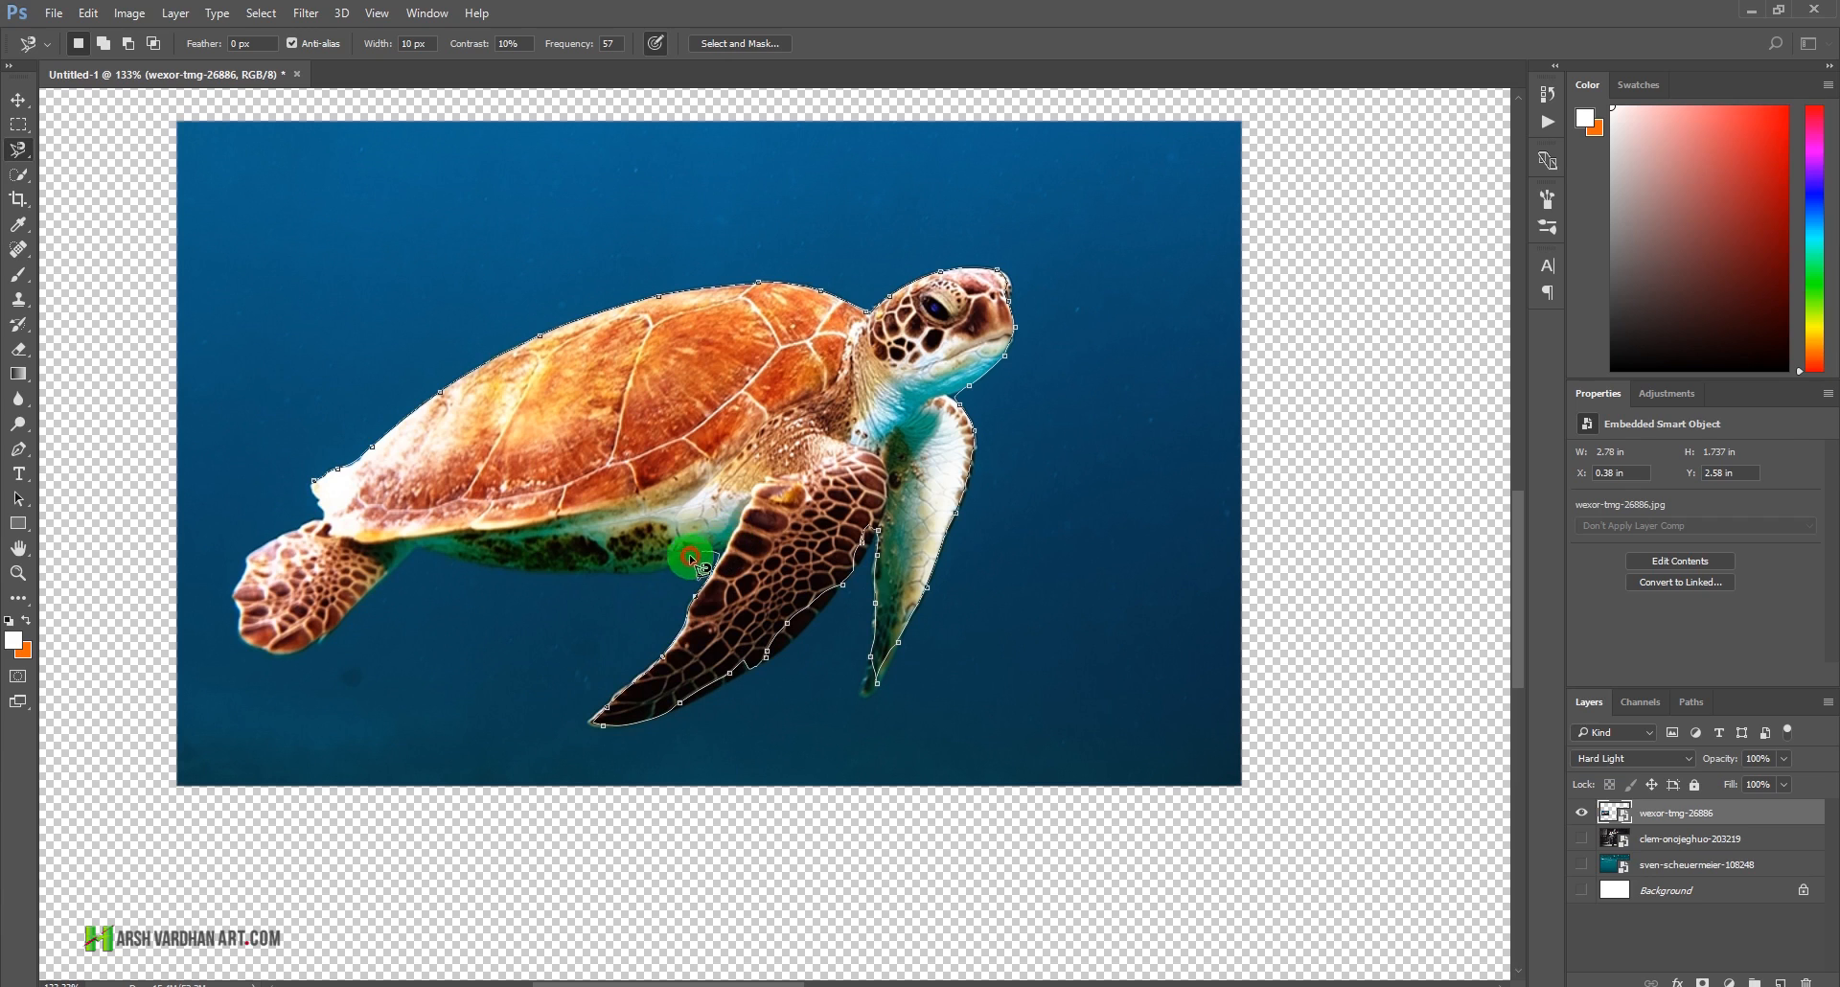
left_click(606, 572)
mouse_move(605, 572)
left_mouse_down()
mouse_move(408, 553)
mouse_move(332, 638)
left_mouse_up()
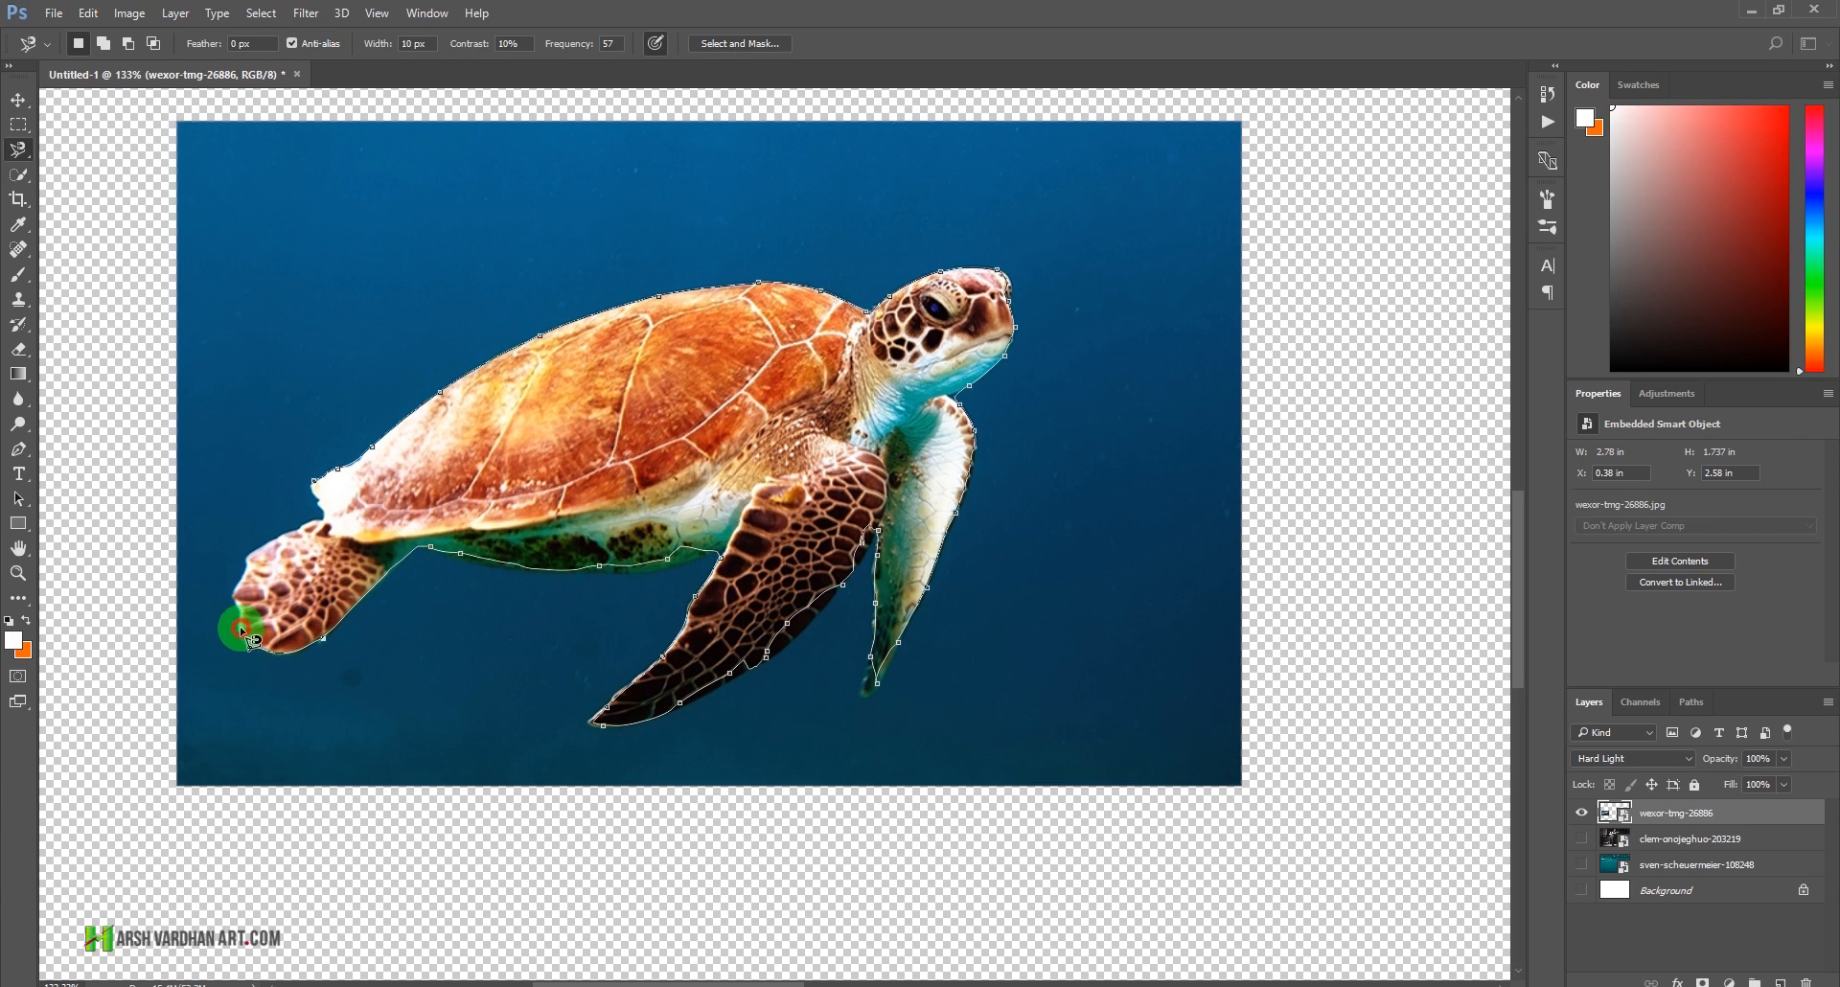
left_click_drag(286, 548, 317, 494)
left_click(312, 479)
- Add the missed rear edge of the turtle's near front flipper to the selection
left_click_drag(688, 559, 736, 603)
left_click_drag(913, 664, 778, 400)
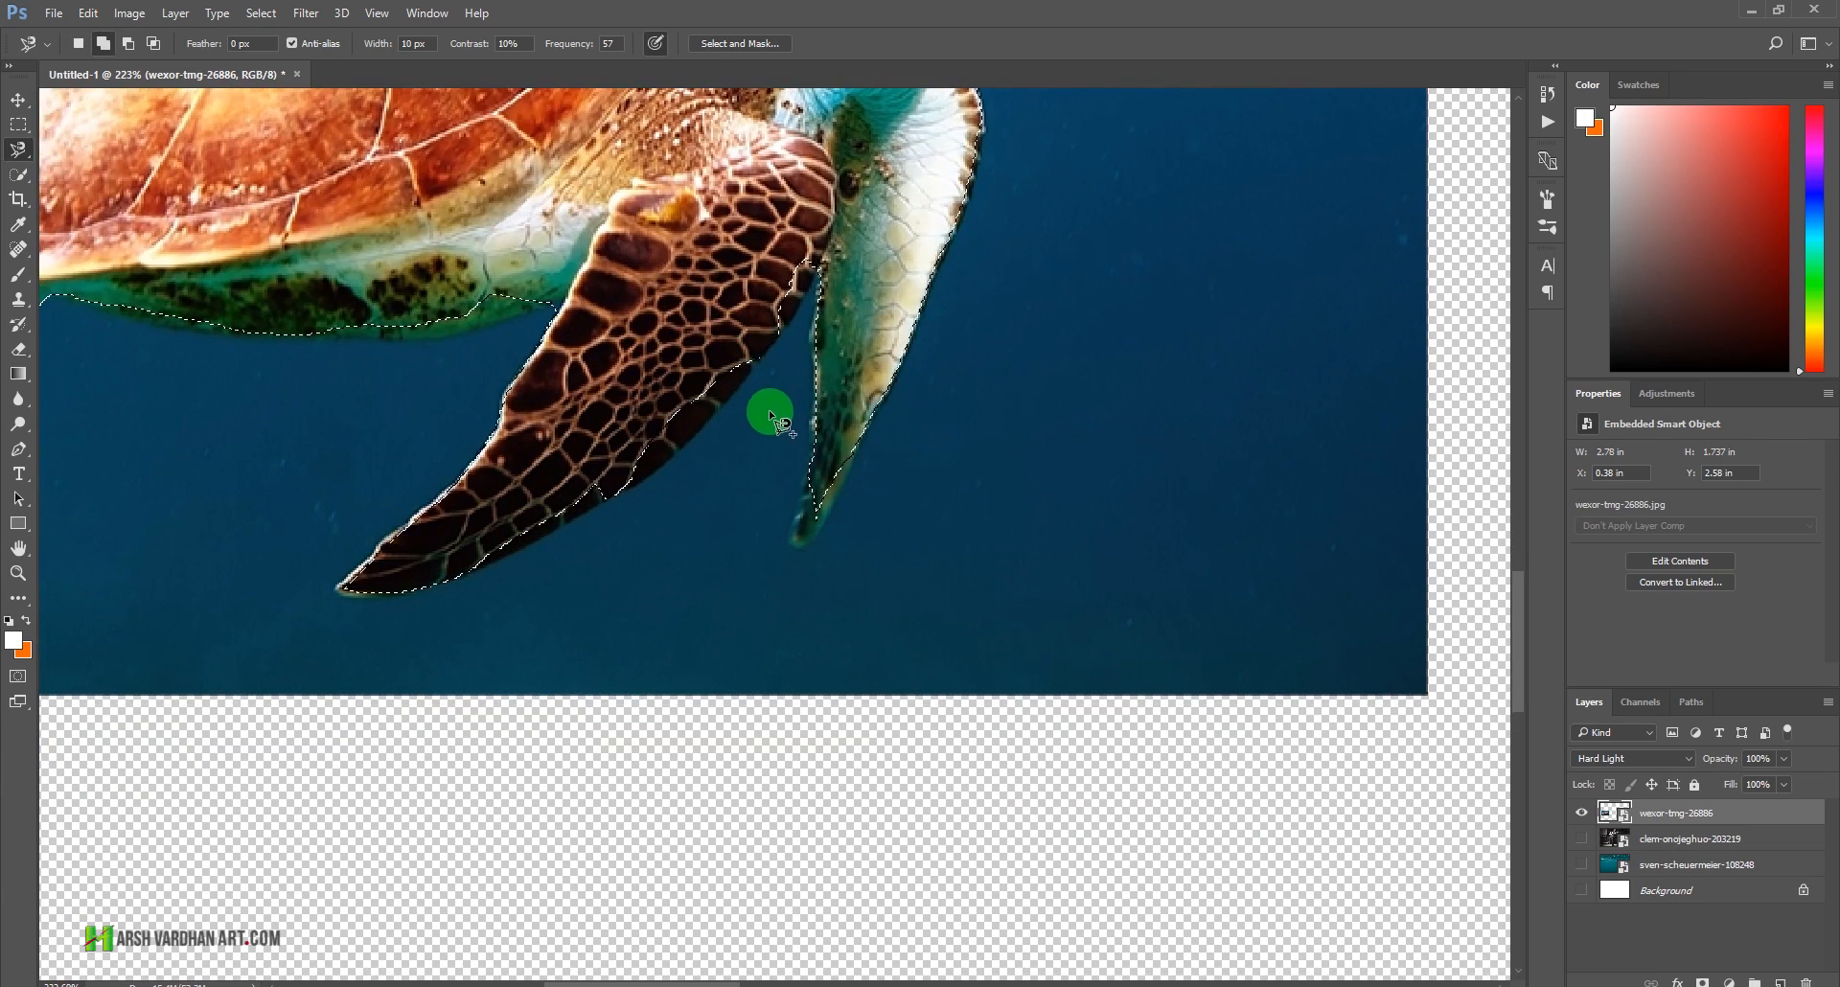
mouse_move(817, 254)
left_mouse_down()
mouse_move(747, 390)
mouse_move(659, 472)
mouse_move(461, 564)
mouse_move(461, 509)
mouse_move(513, 457)
mouse_move(784, 248)
mouse_move(818, 255)
mouse_move(808, 297)
mouse_move(786, 255)
mouse_move(812, 249)
left_mouse_up()
double_click(820, 255)
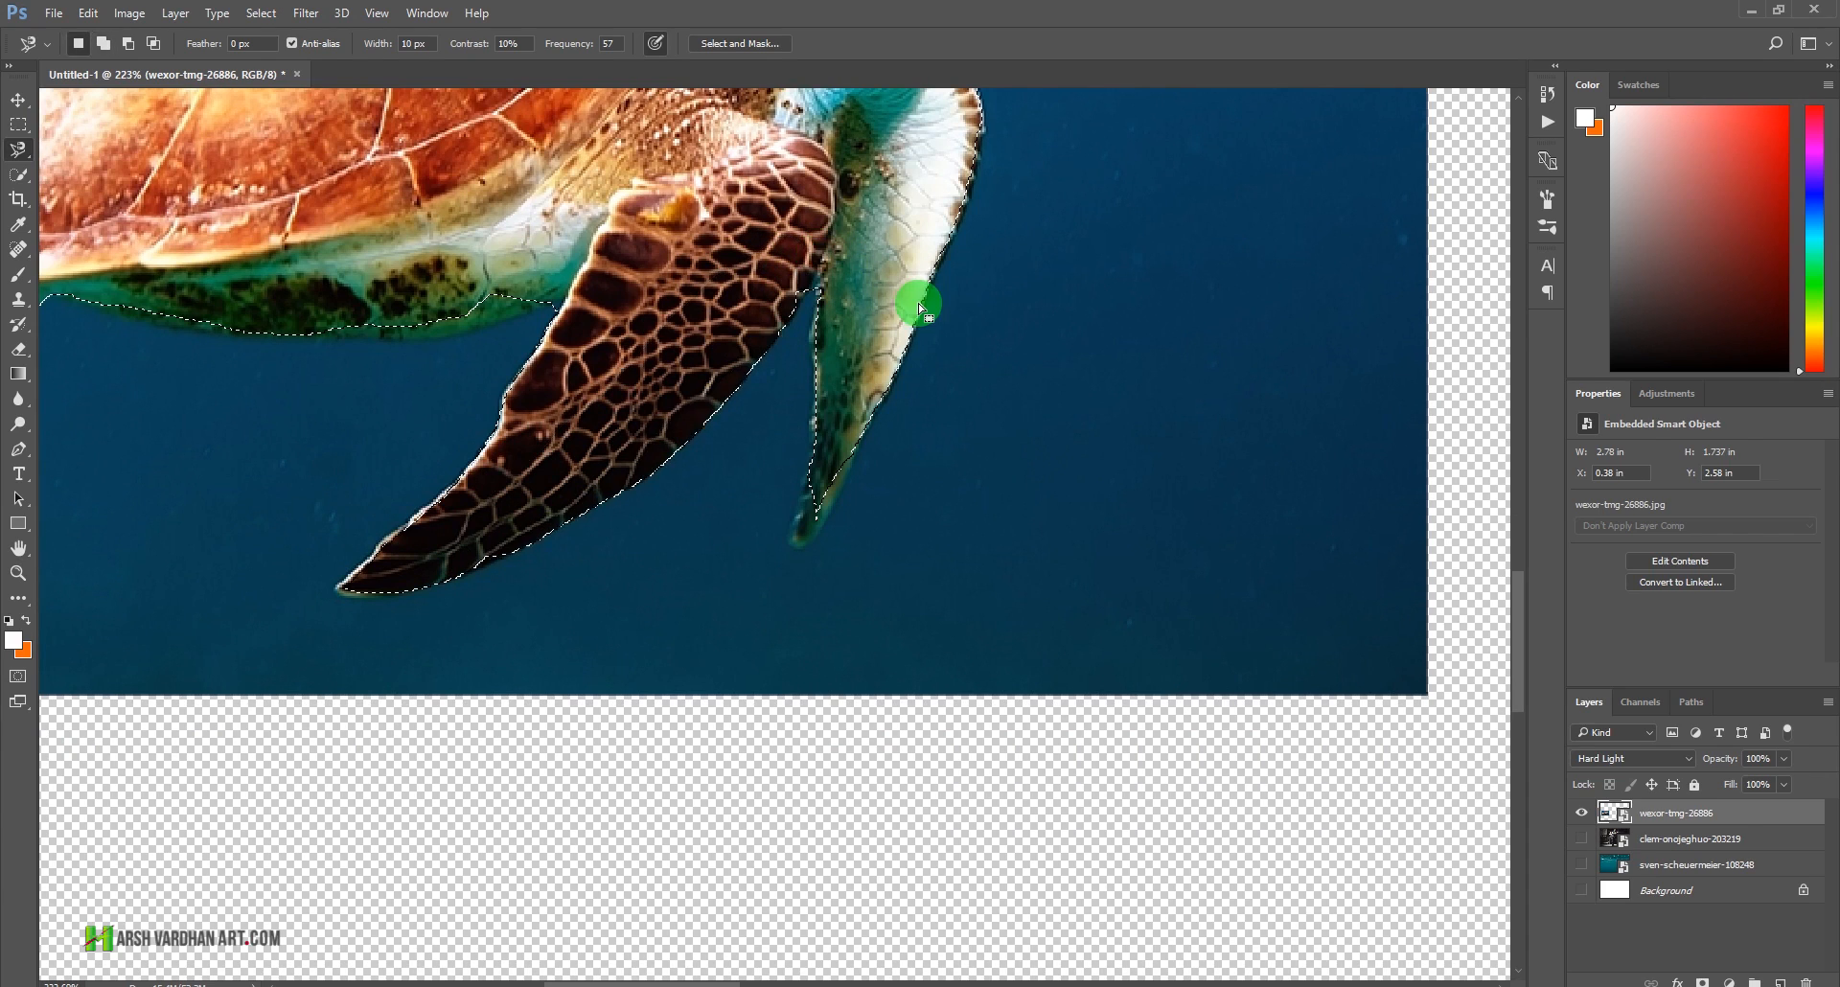
- Add the missed strip along the underside of the turtle's belly to the selection
left_click_drag(503, 403, 792, 527)
mouse_move(835, 464)
left_mouse_down()
mouse_move(802, 481)
mouse_move(760, 465)
left_mouse_up()
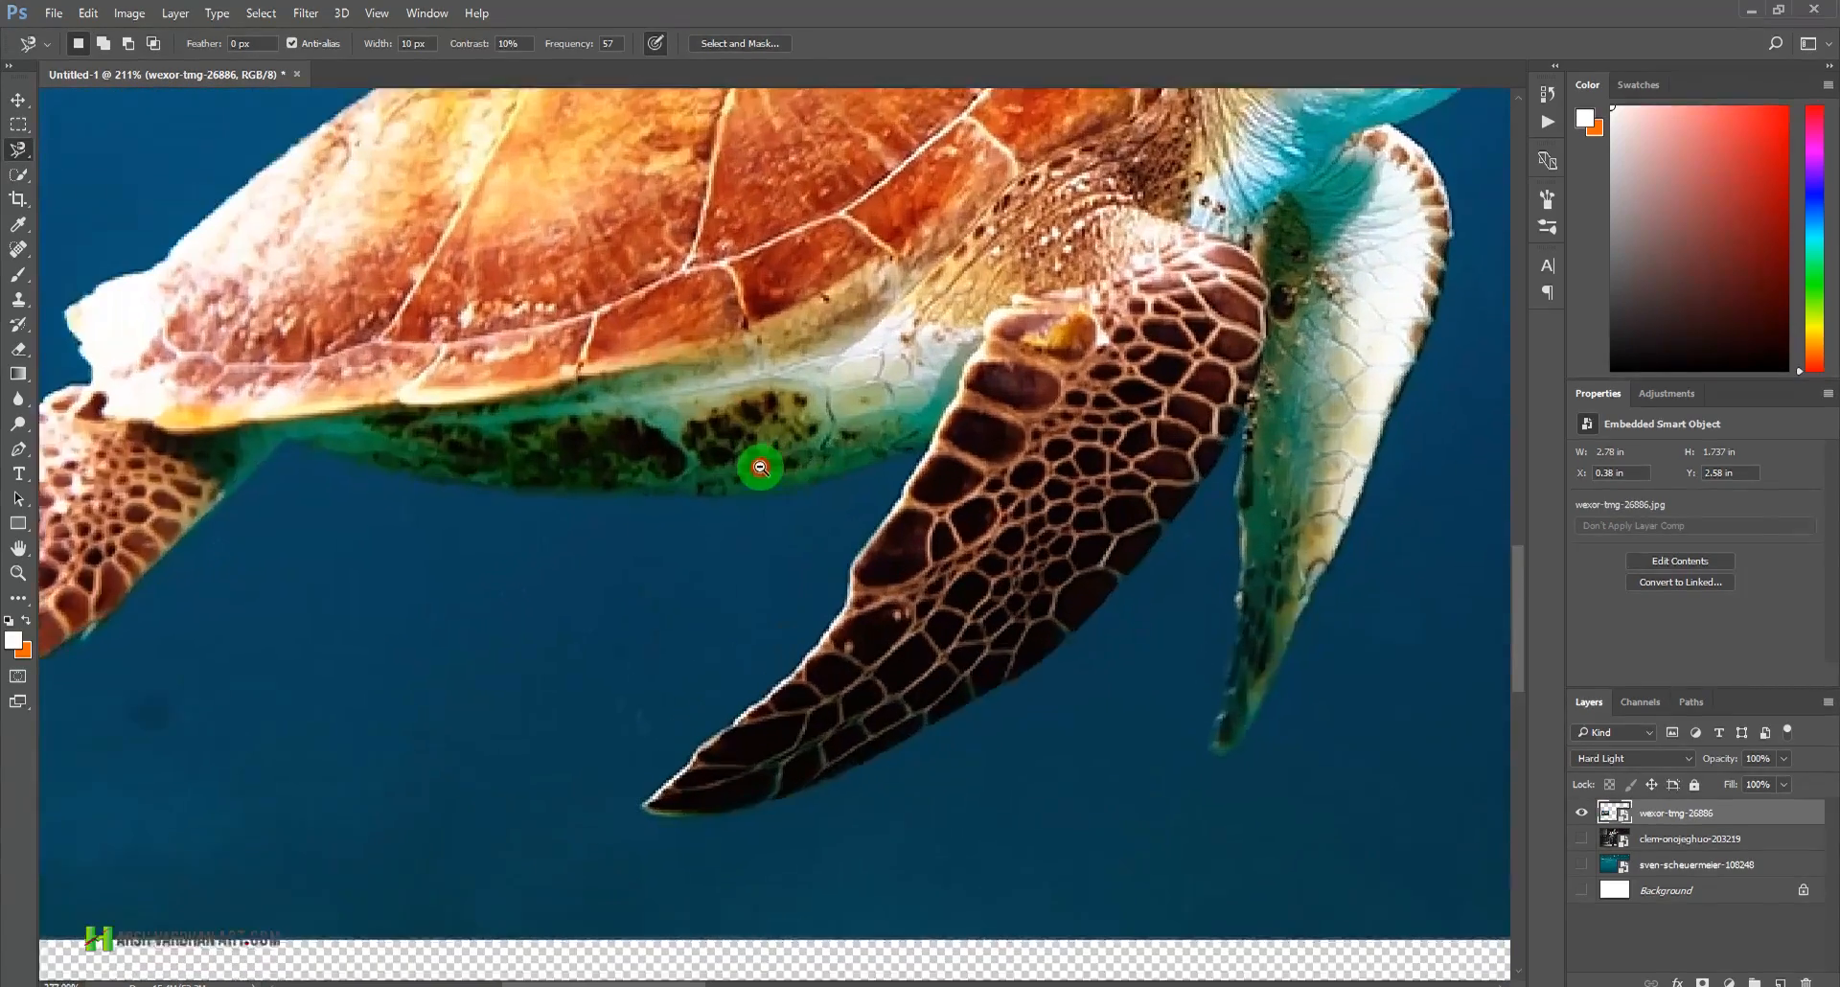
left_click(613, 492)
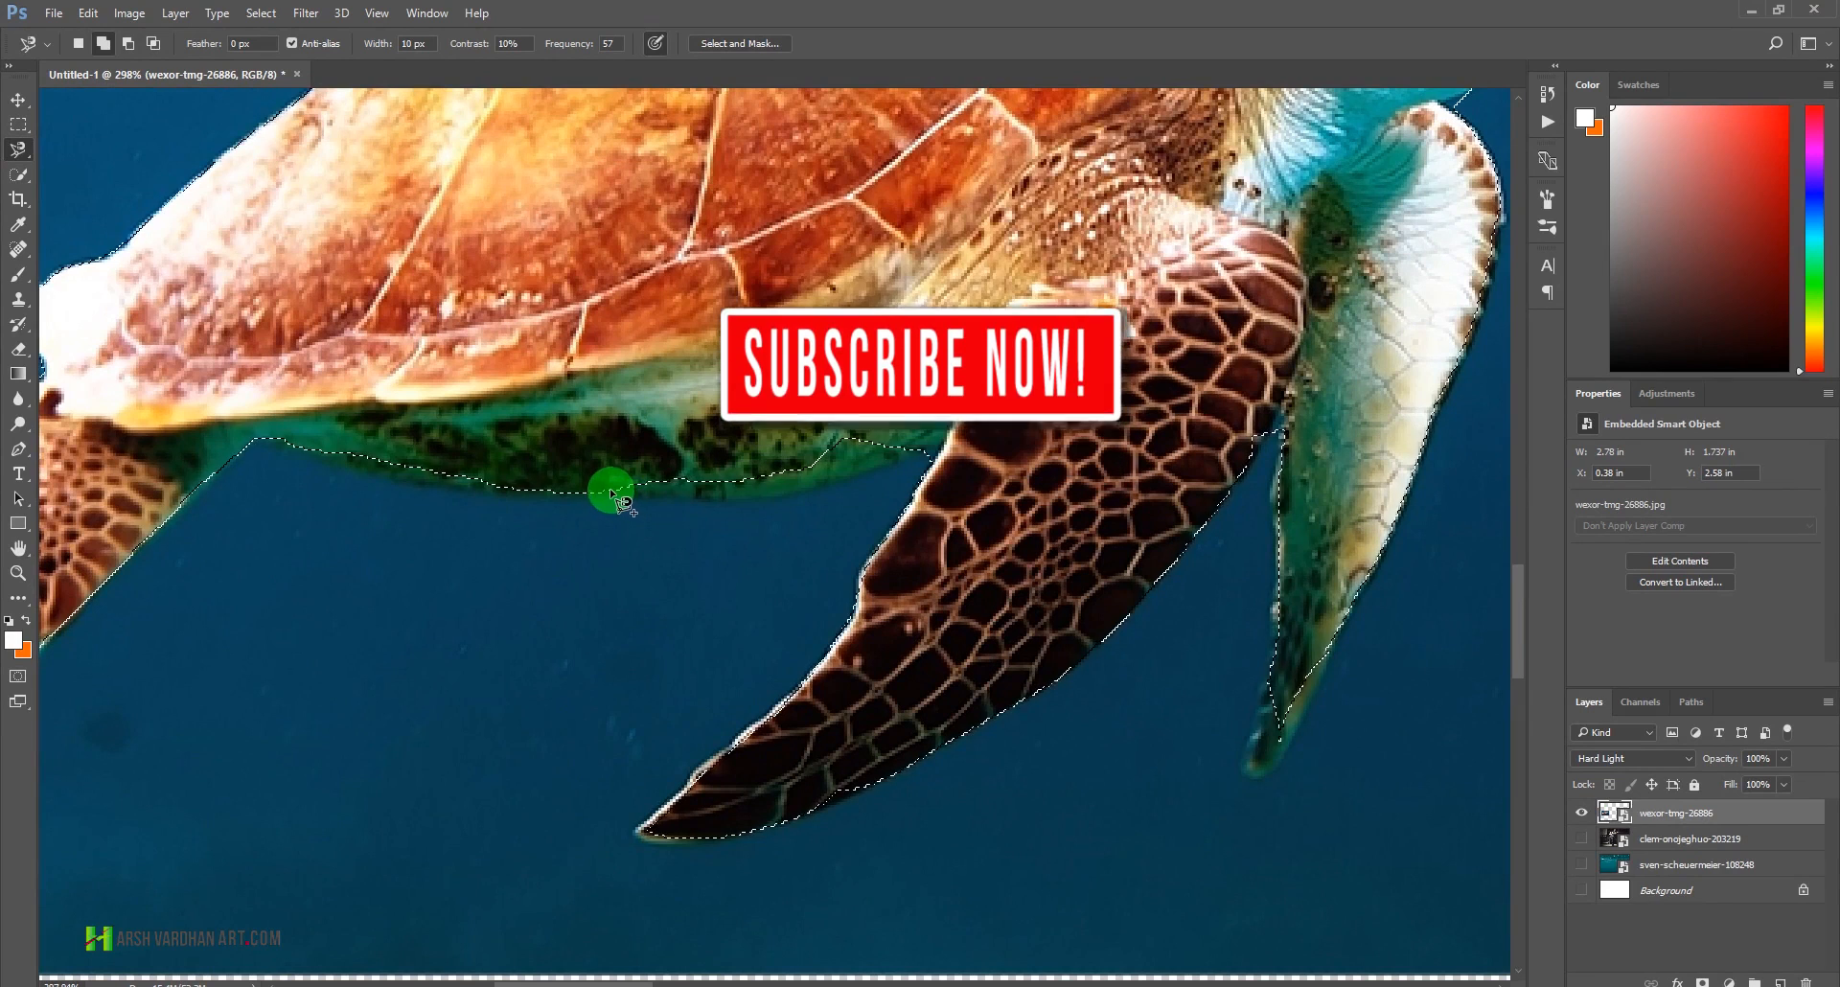
left_click(745, 506)
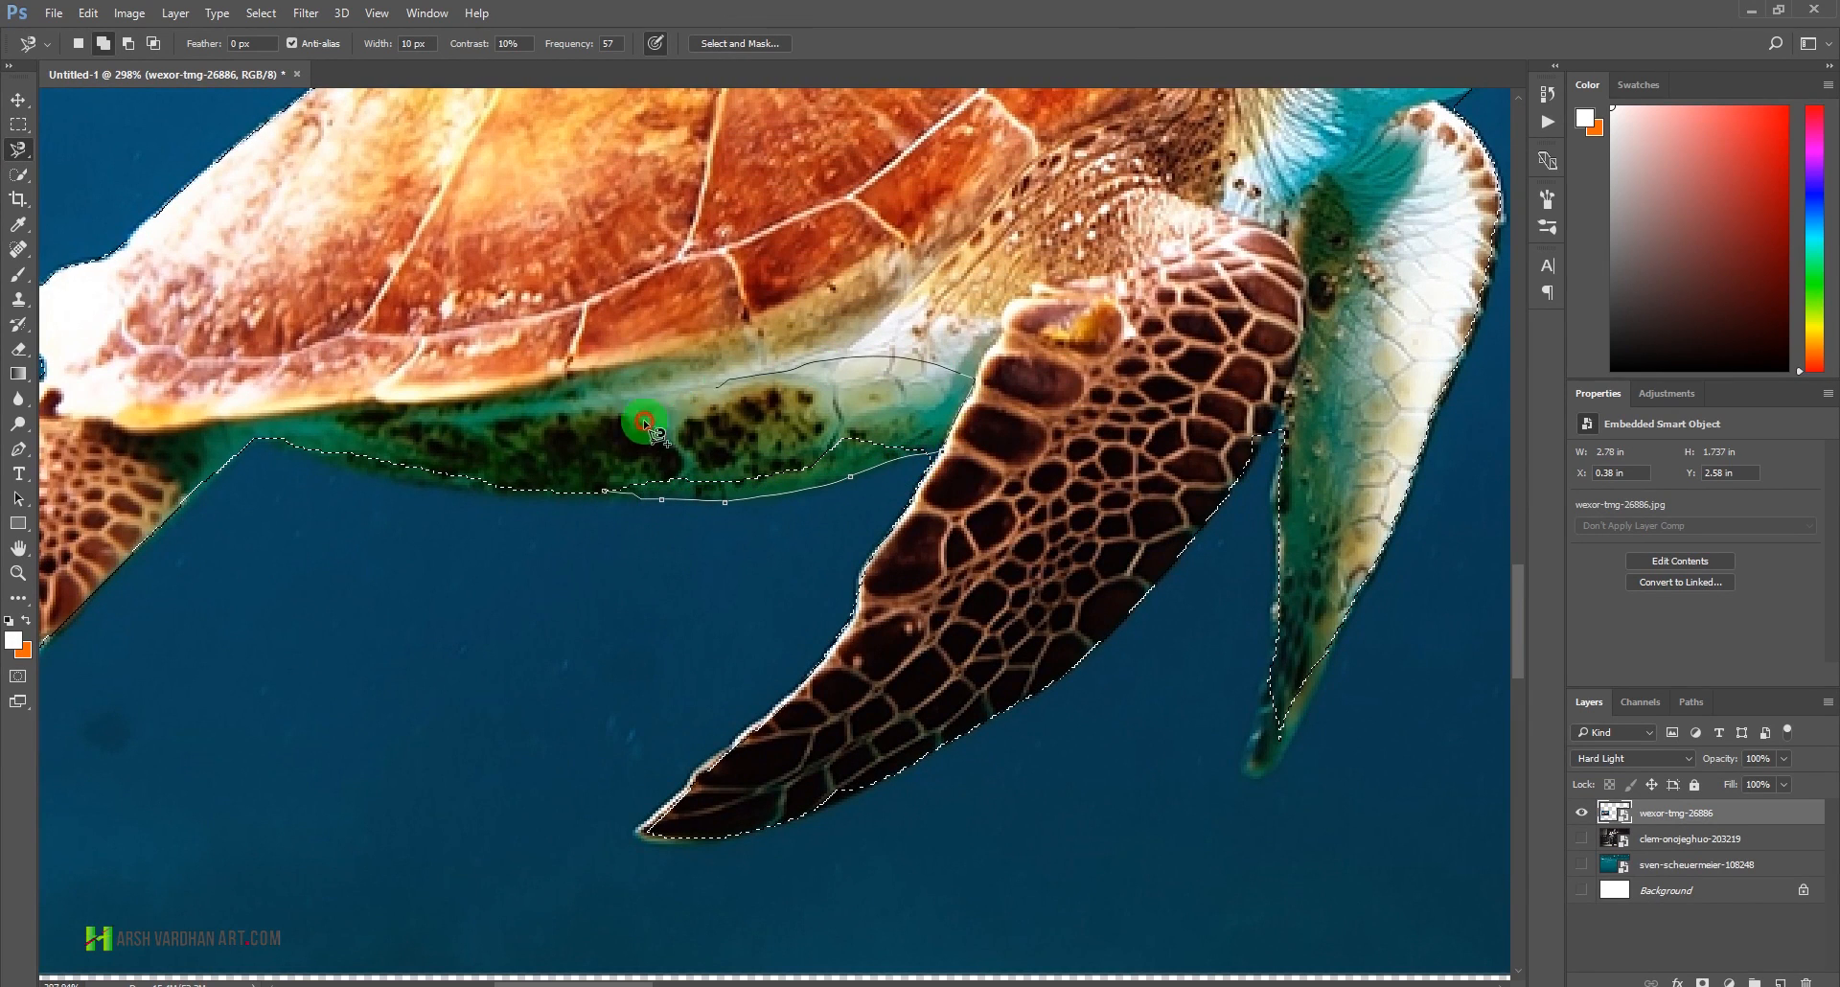
left_click(602, 489)
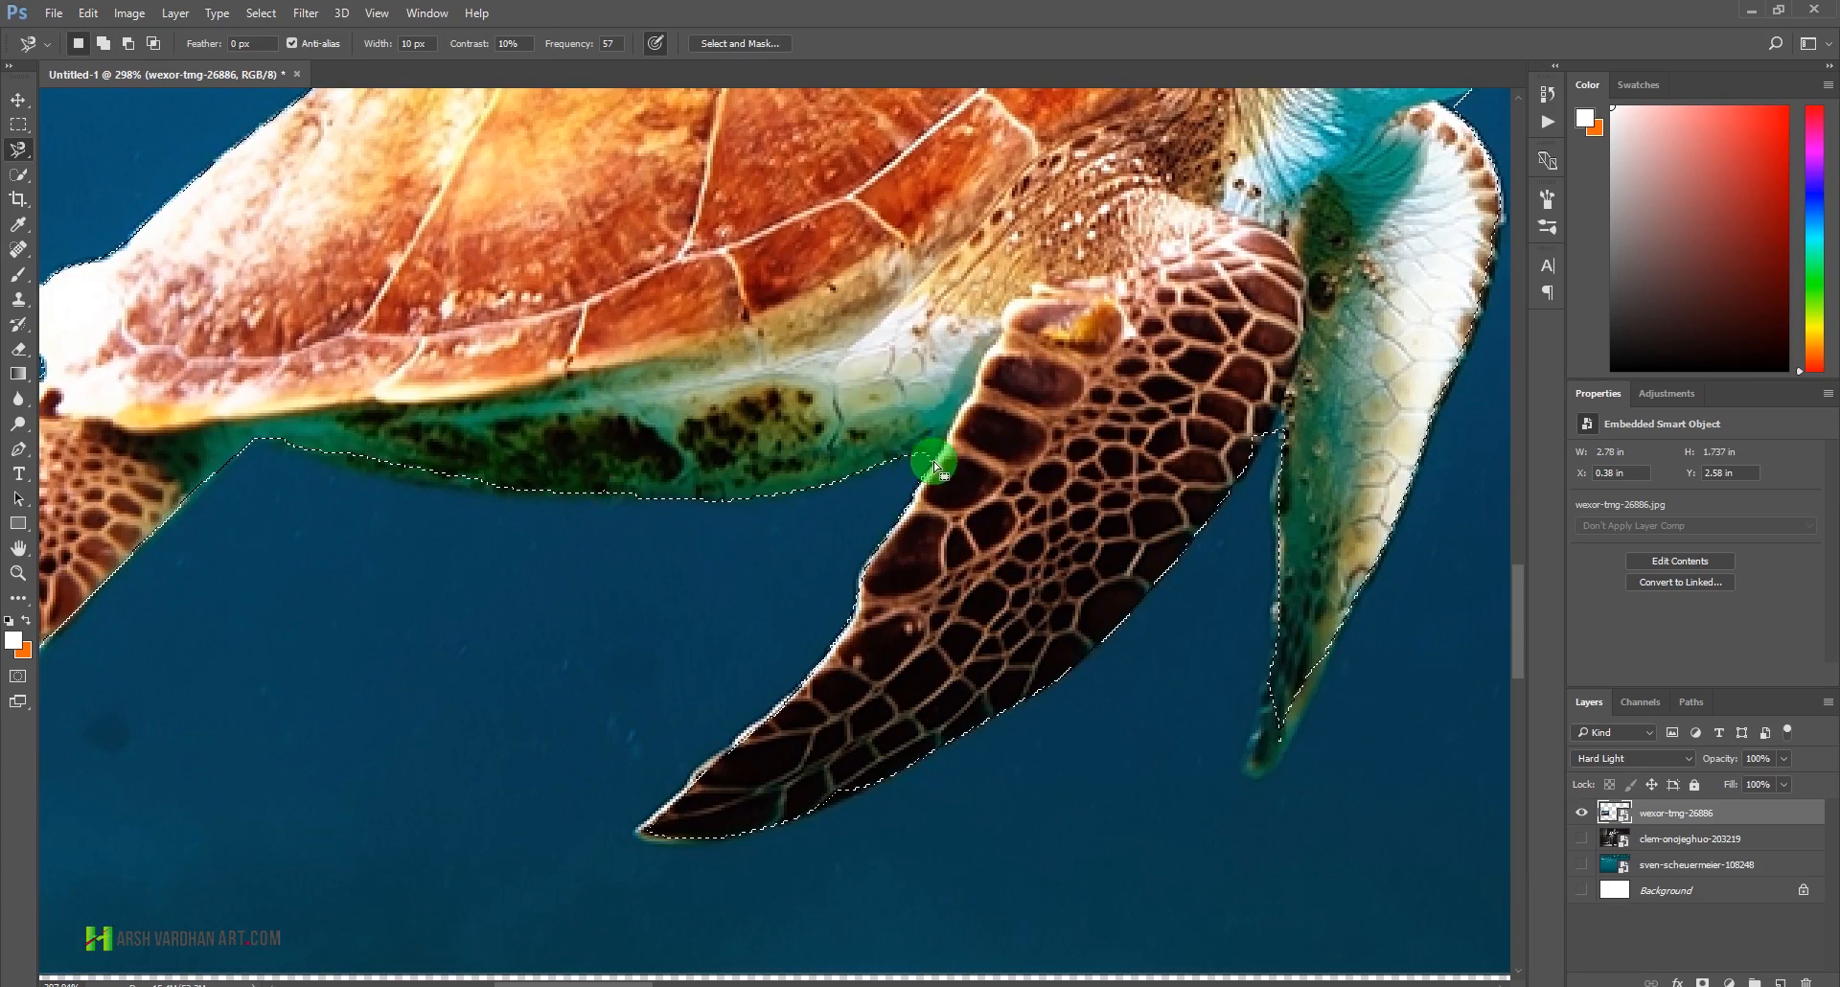
- Add the missed edge at the tip of the turtle's snout to the selection
left_click_drag(678, 522, 987, 550)
left_click_drag(1223, 590, 1041, 312)
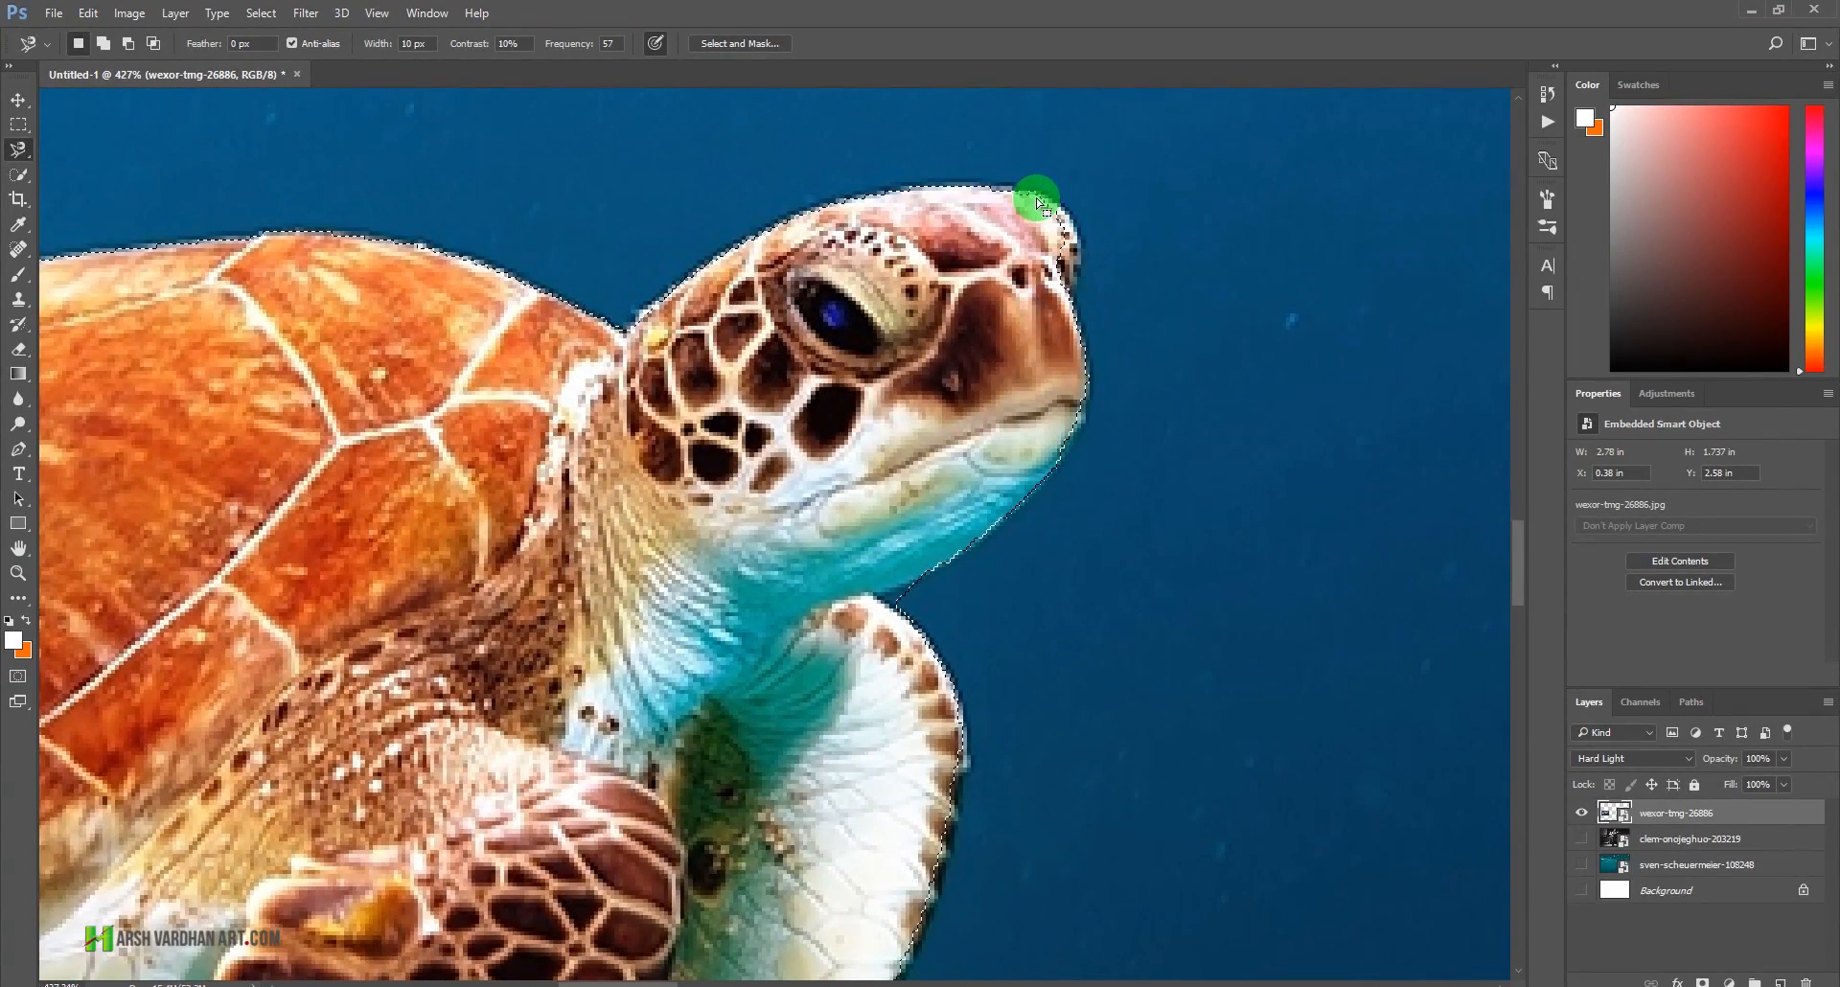
left_click(1041, 199, "shift")
left_click(1068, 217, "shift")
mouse_move(1069, 314)
left_mouse_down()
mouse_move(1045, 199)
mouse_move(1137, 384)
mouse_move(1065, 311)
mouse_move(1023, 222)
mouse_move(1037, 190)
mouse_move(1076, 219)
mouse_move(1127, 354)
mouse_move(1048, 201)
left_mouse_up()
left_click(1047, 200)
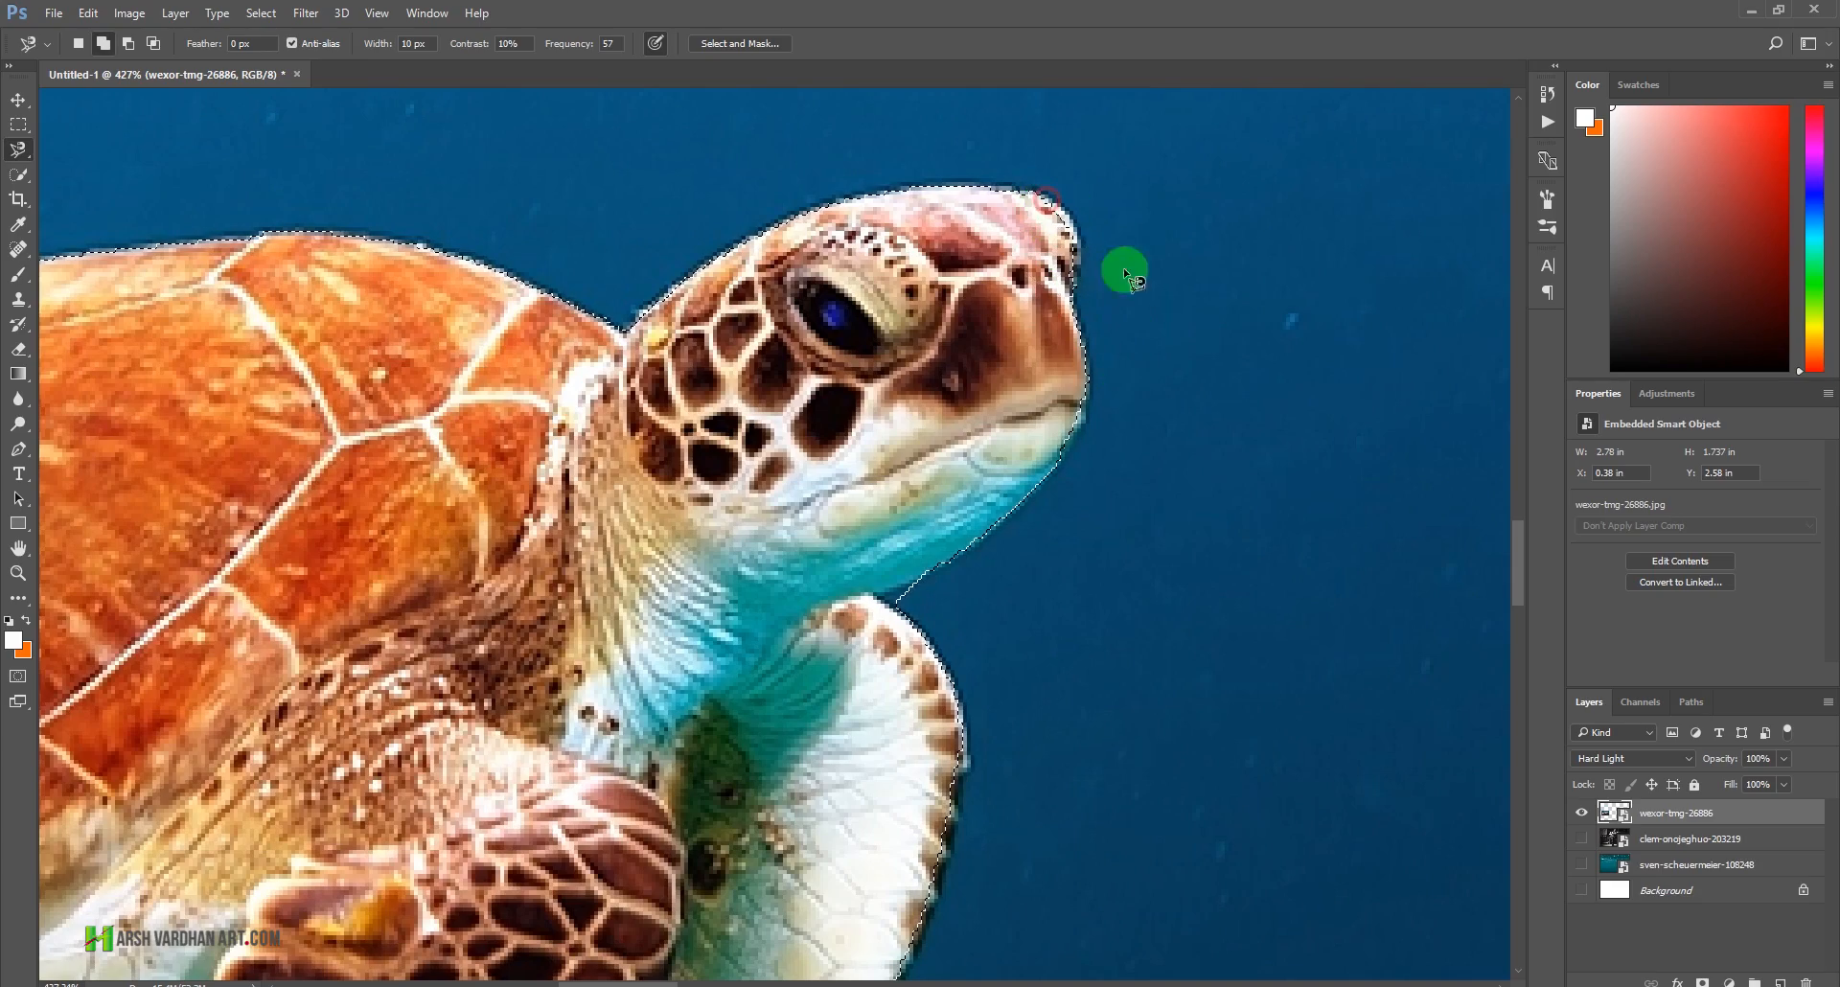
- Turn the selection into a layer mask on the turtle layer and feather the mask by 0.4 px
left_click_drag(1115, 287, 1067, 311)
left_click_drag(1117, 614, 1030, 629)
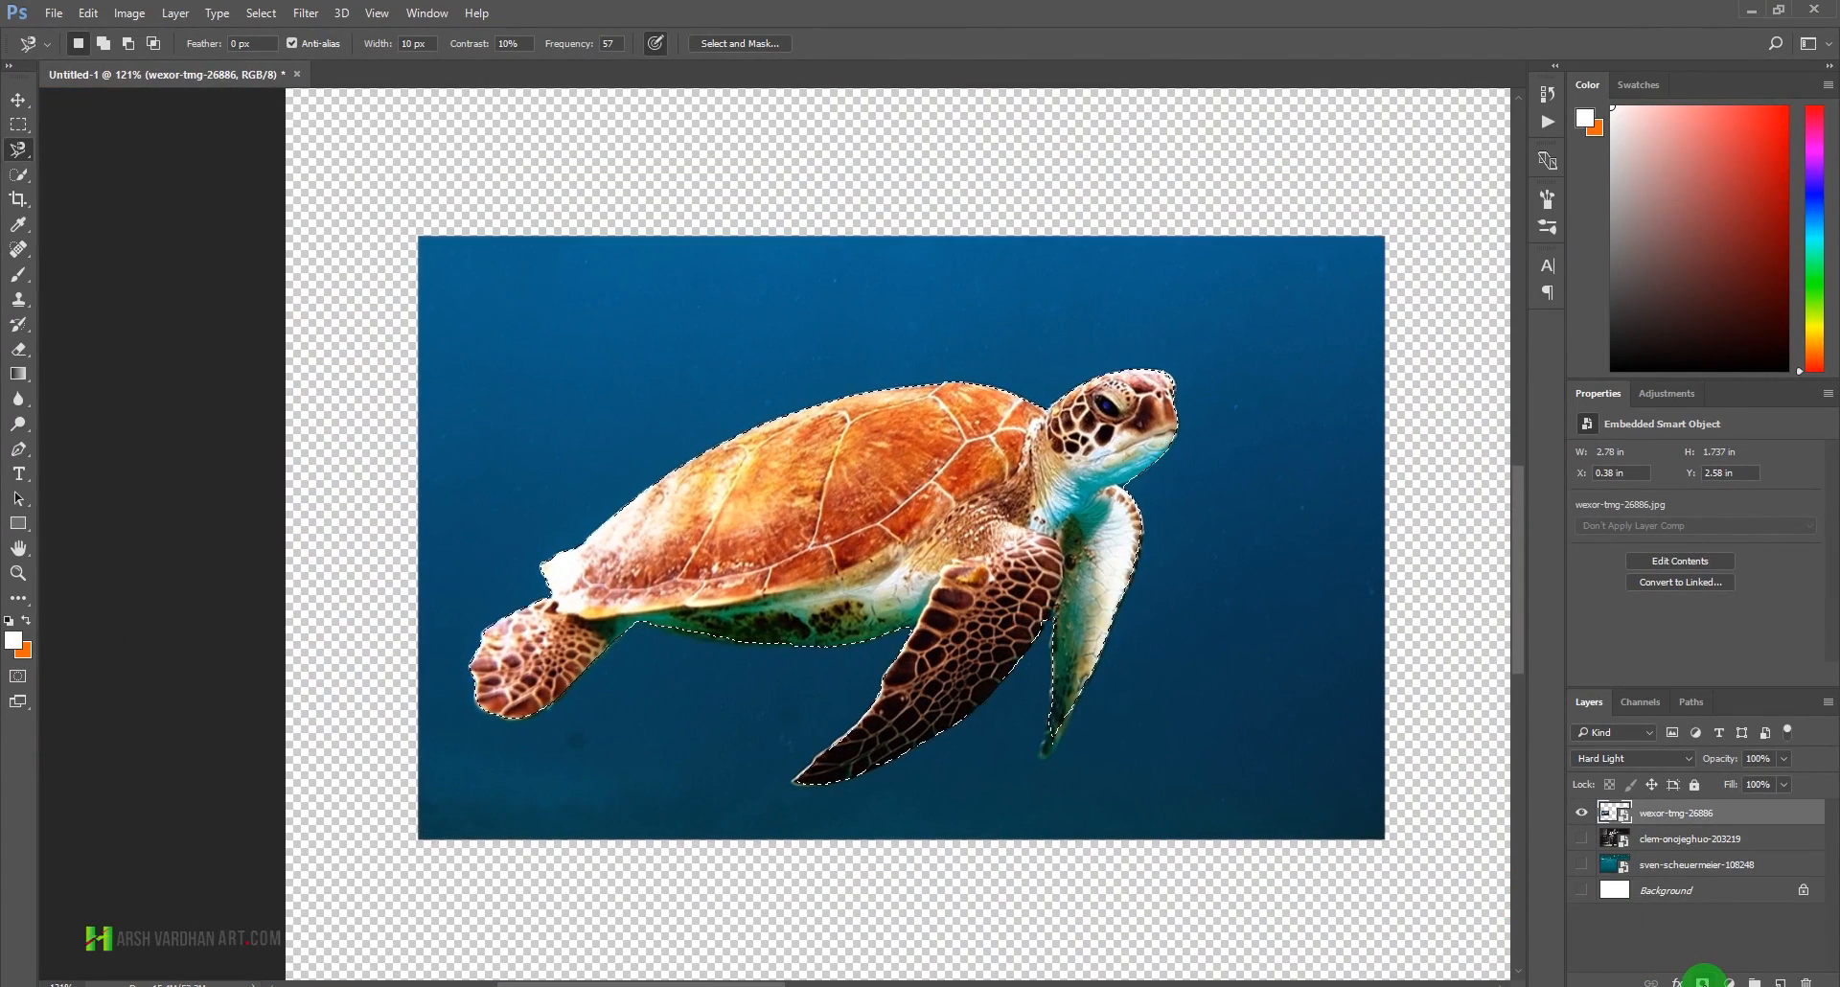
left_click(1703, 981)
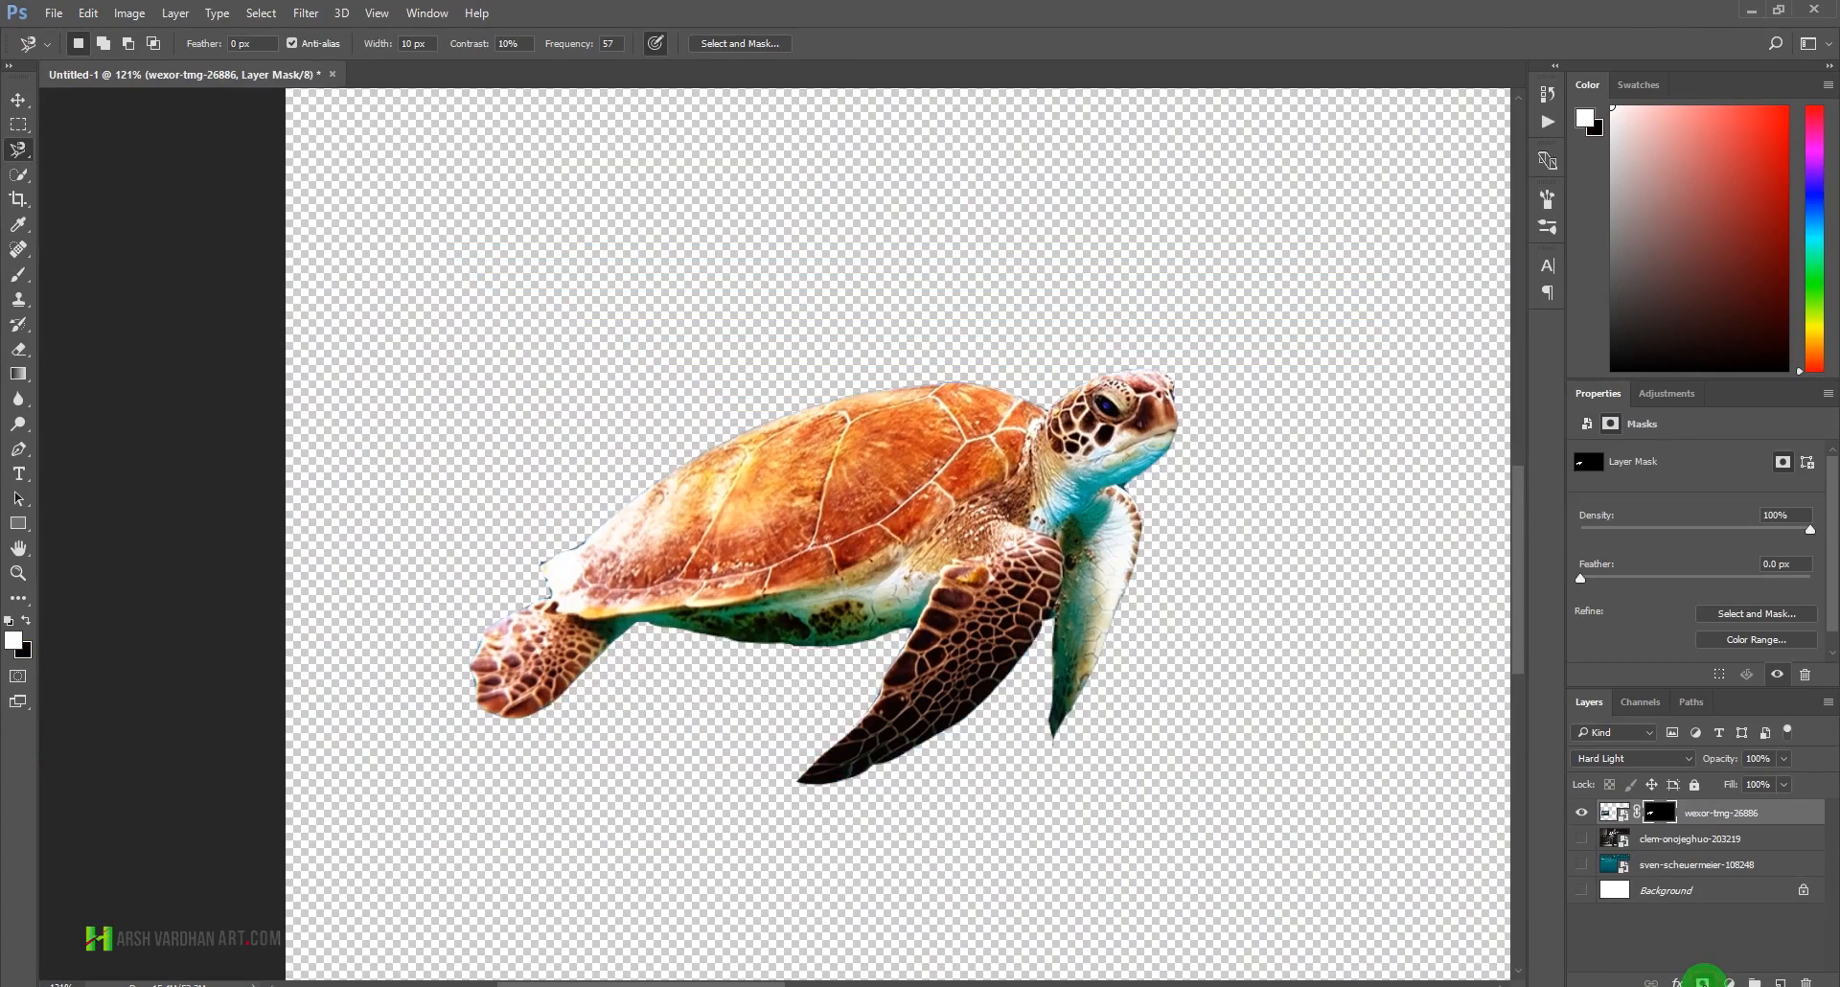
scroll(1150, 485, "up", 5)
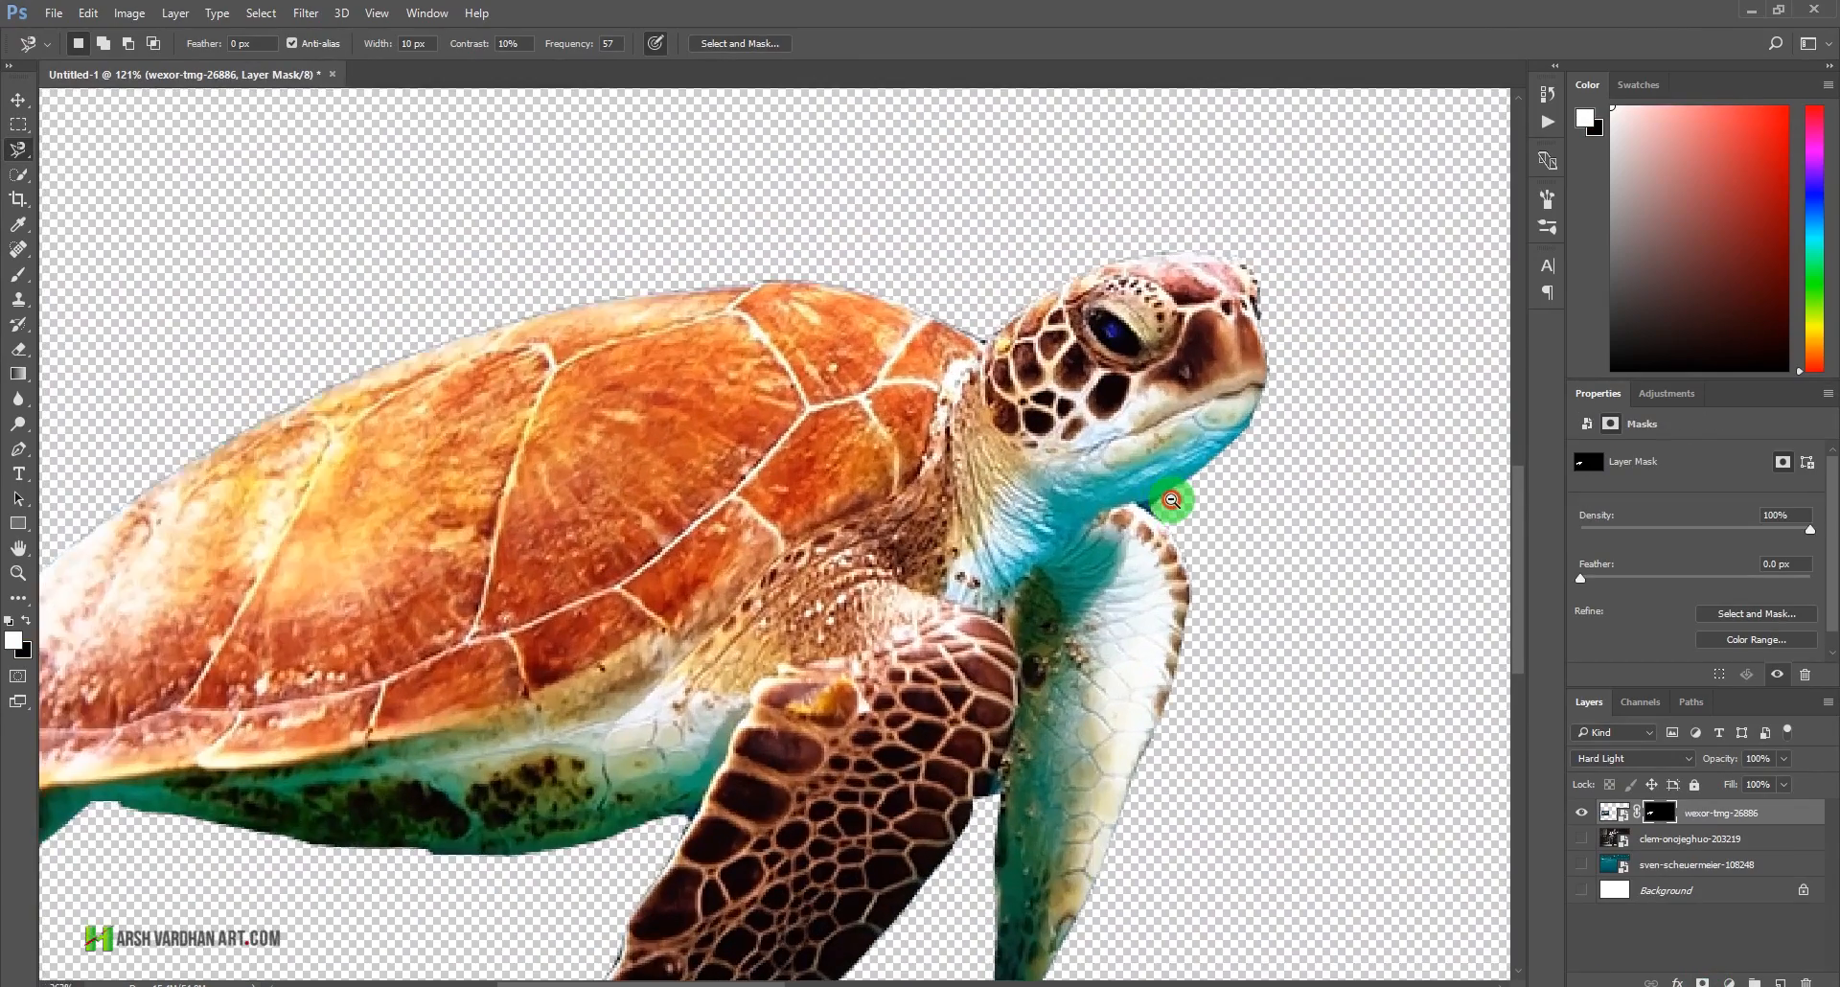
scroll(1184, 539, "up", 2)
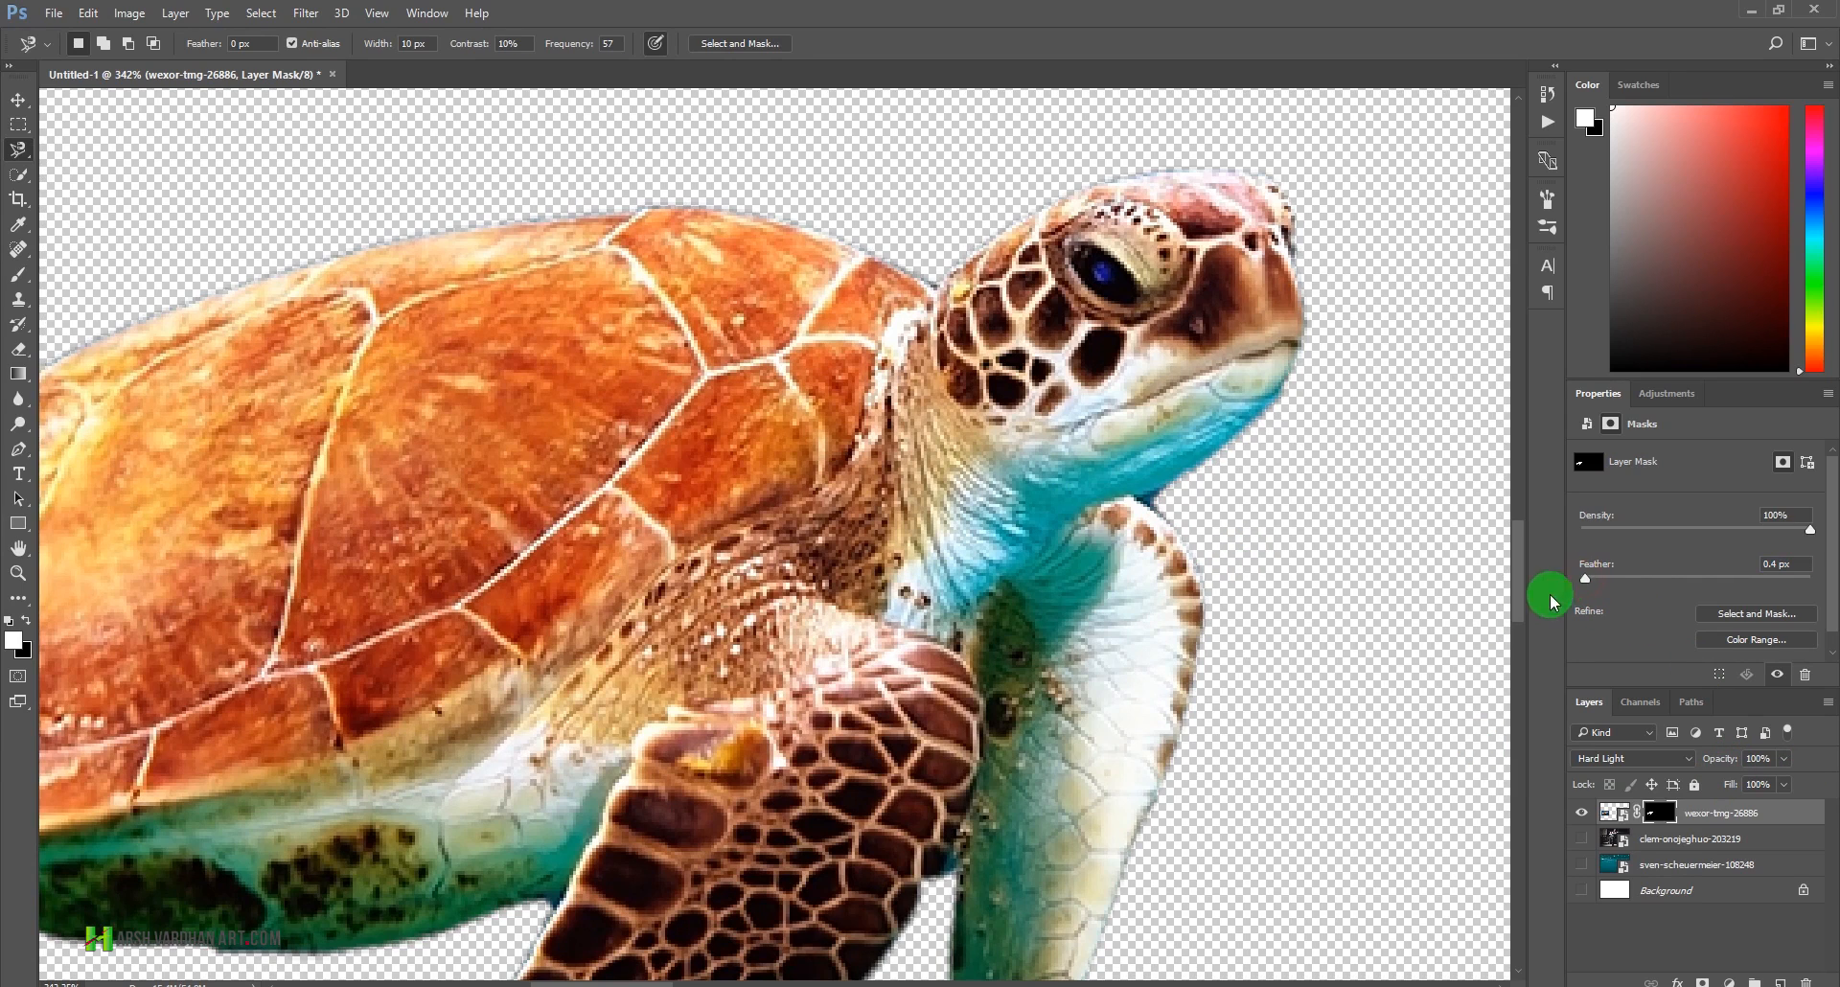
- Switch to the Brush tool and set its opacity to 100%
left_click(19, 275)
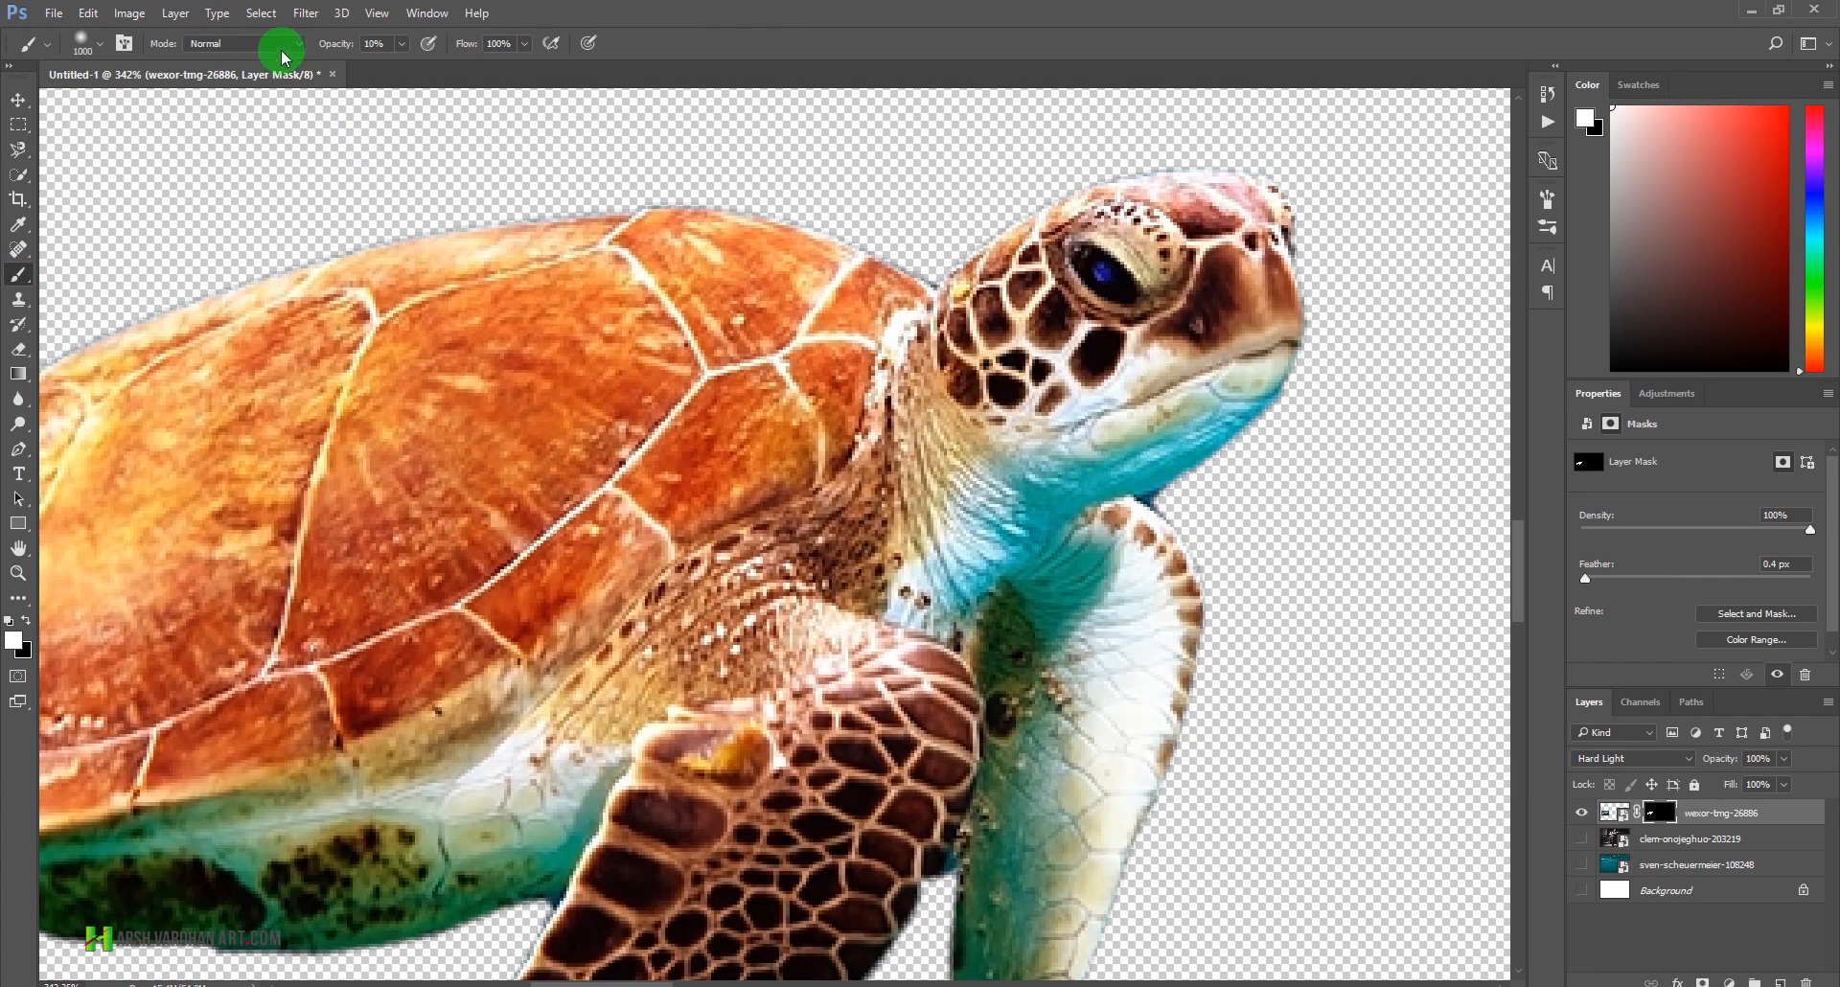
left_click(402, 43)
left_click_drag(402, 69, 723, 32)
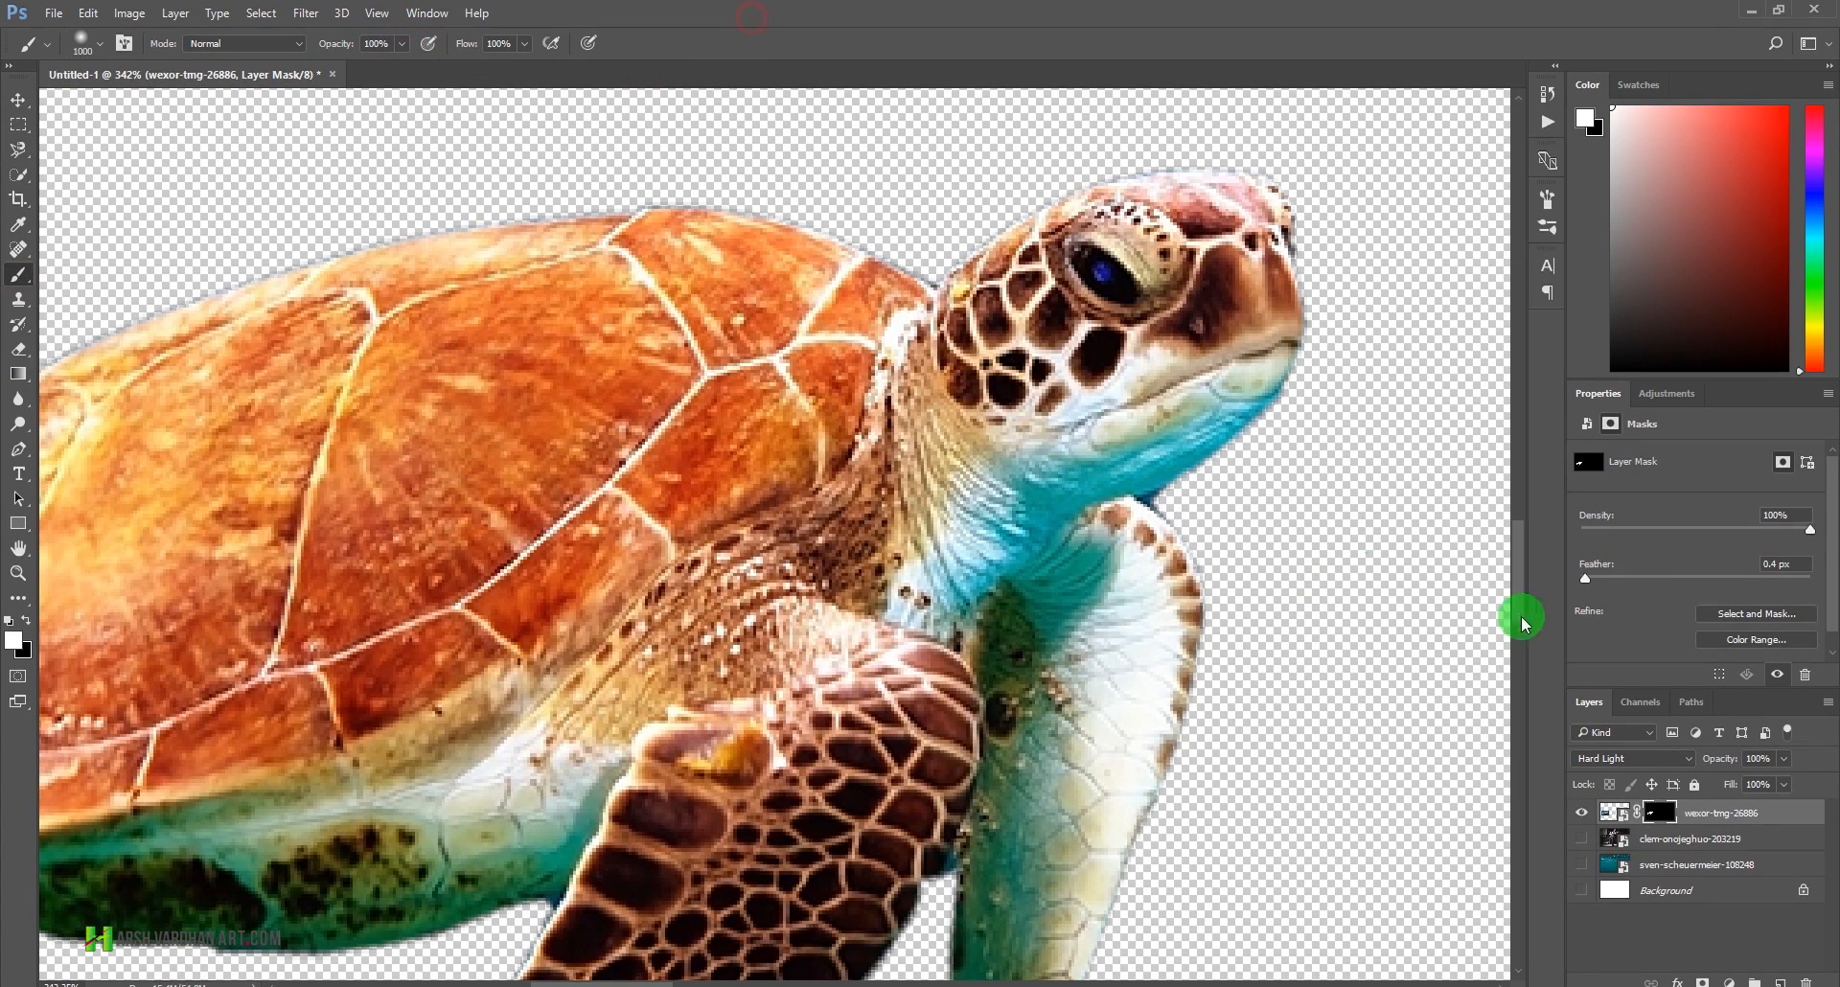
- Try painting on the turtle's mask below the chin with a 4200 px brush
key("bracketright")
key("bracketright")
key("bracketright")
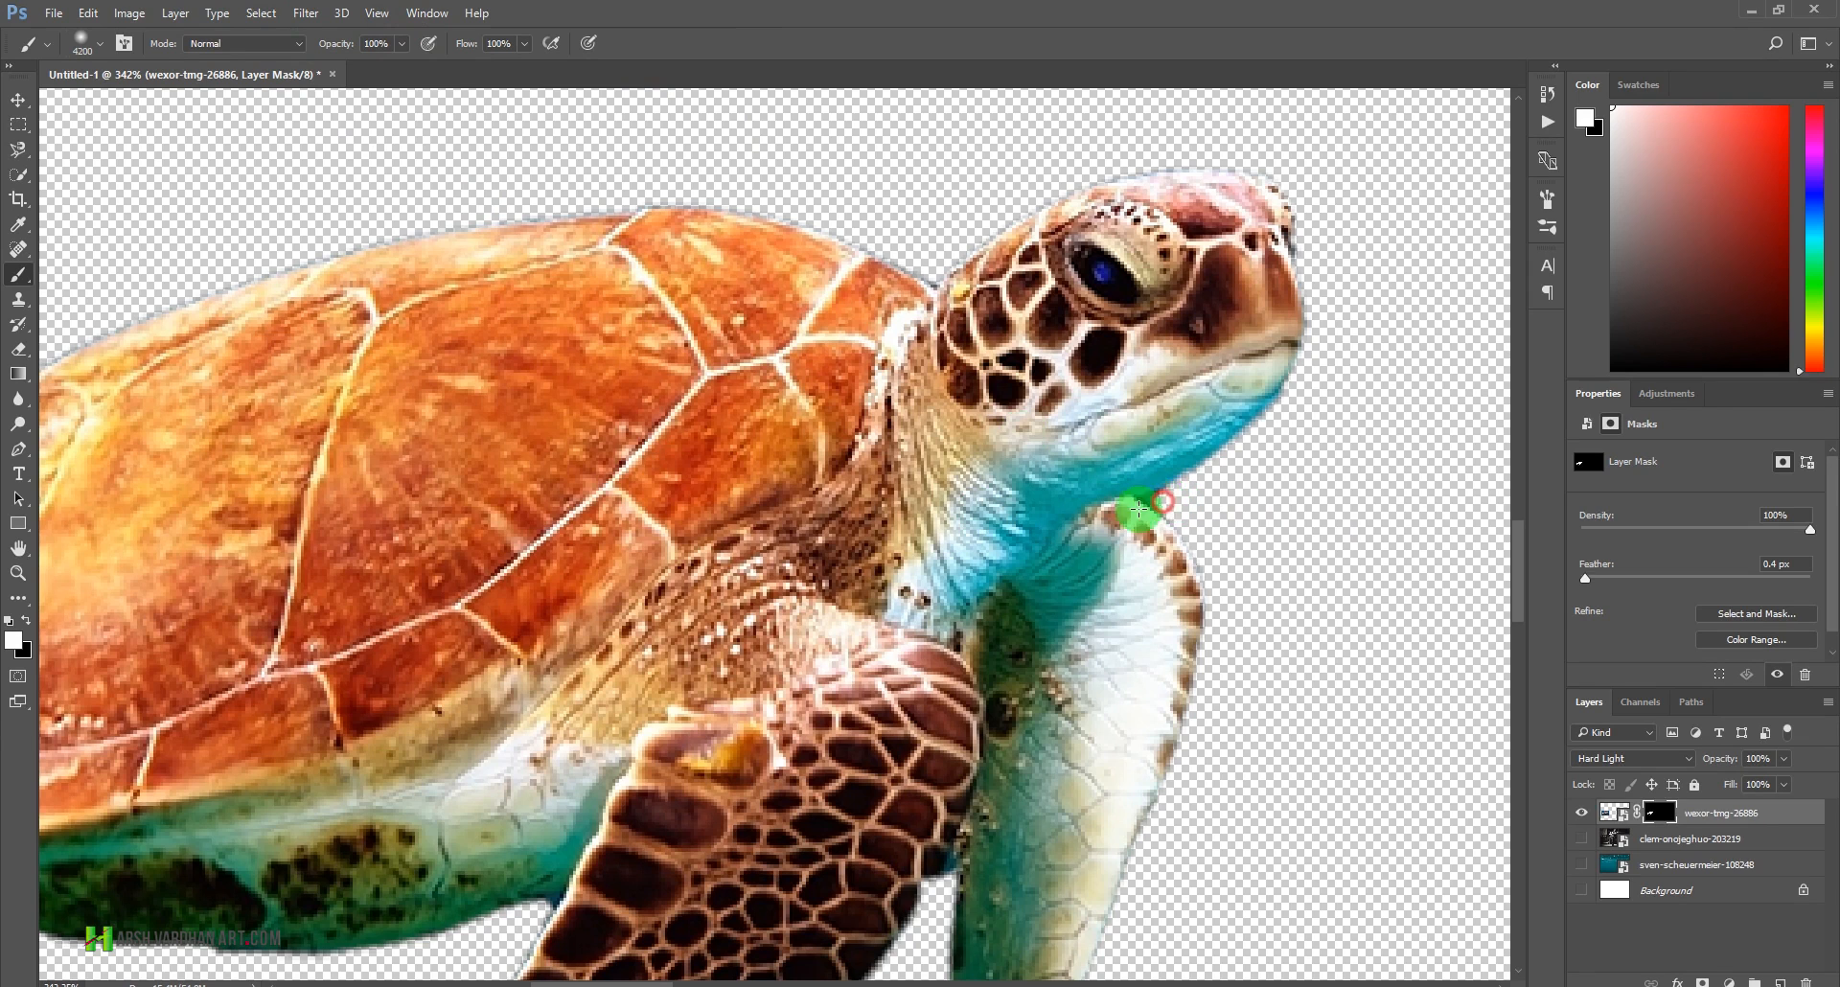
left_click(1135, 510)
key("ctrl+z")
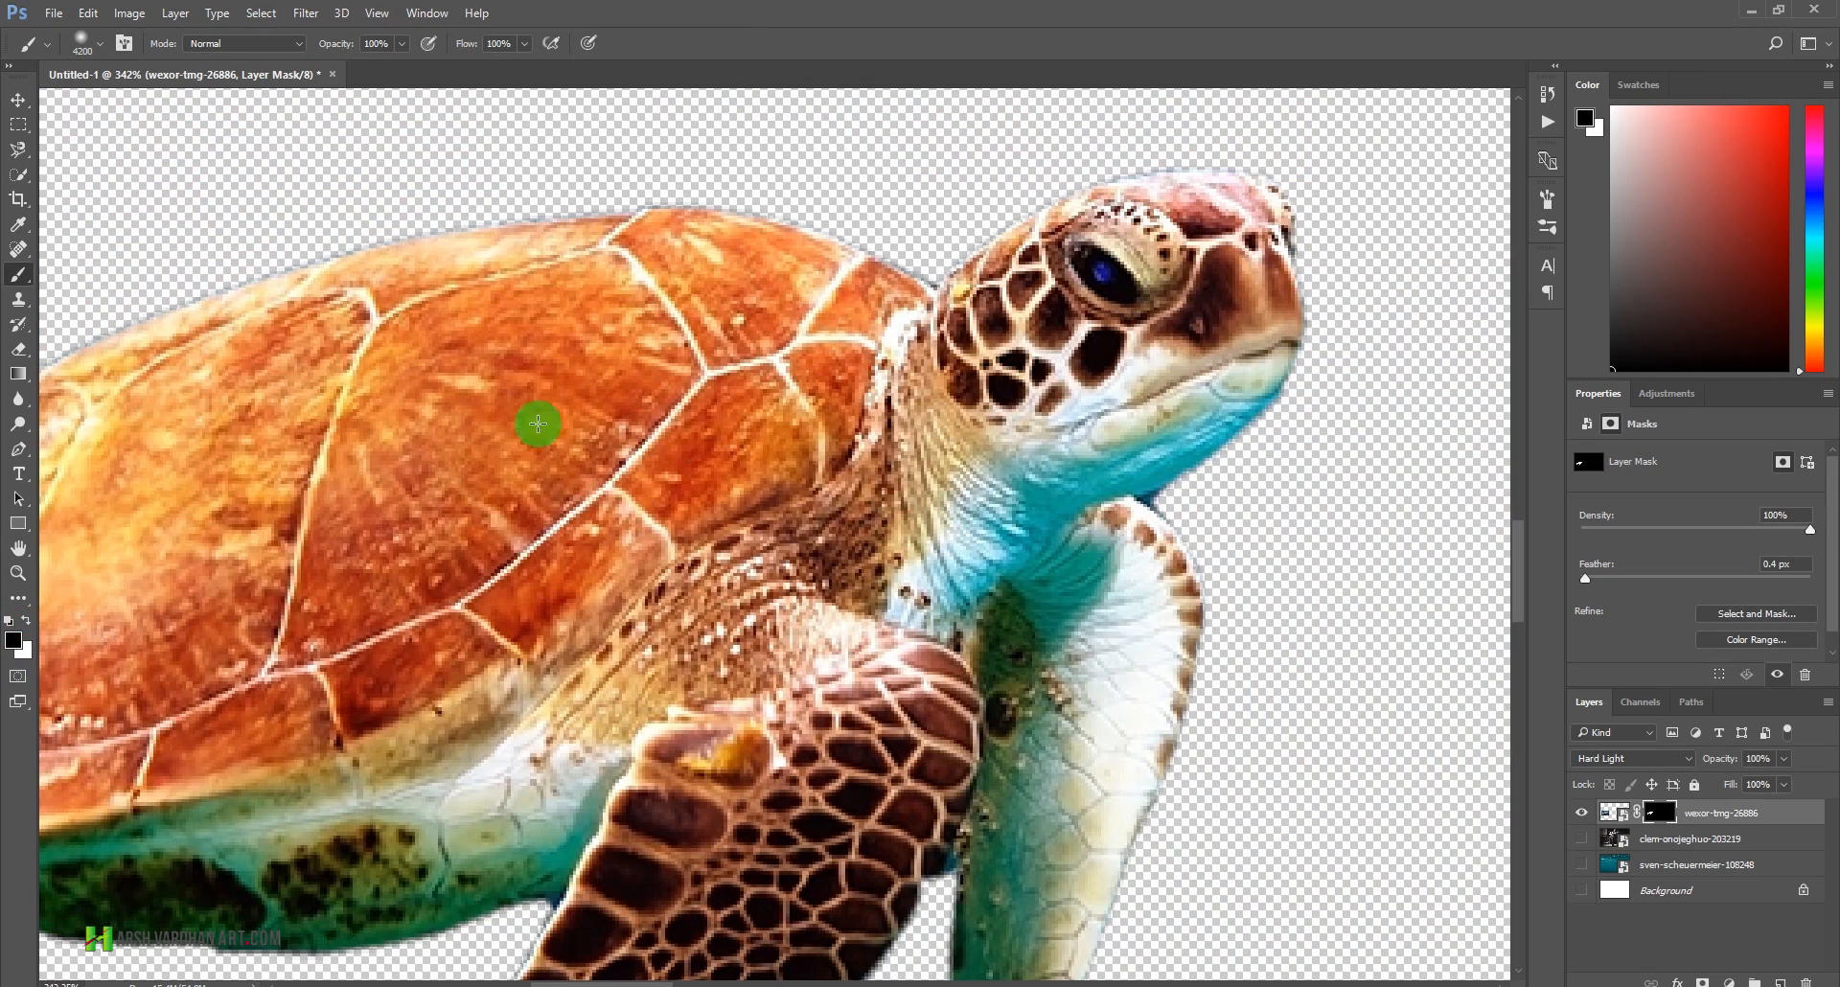
- Choose the soft round brush preset with 0% hardness and shrink it to 3 px
left_click(95, 43)
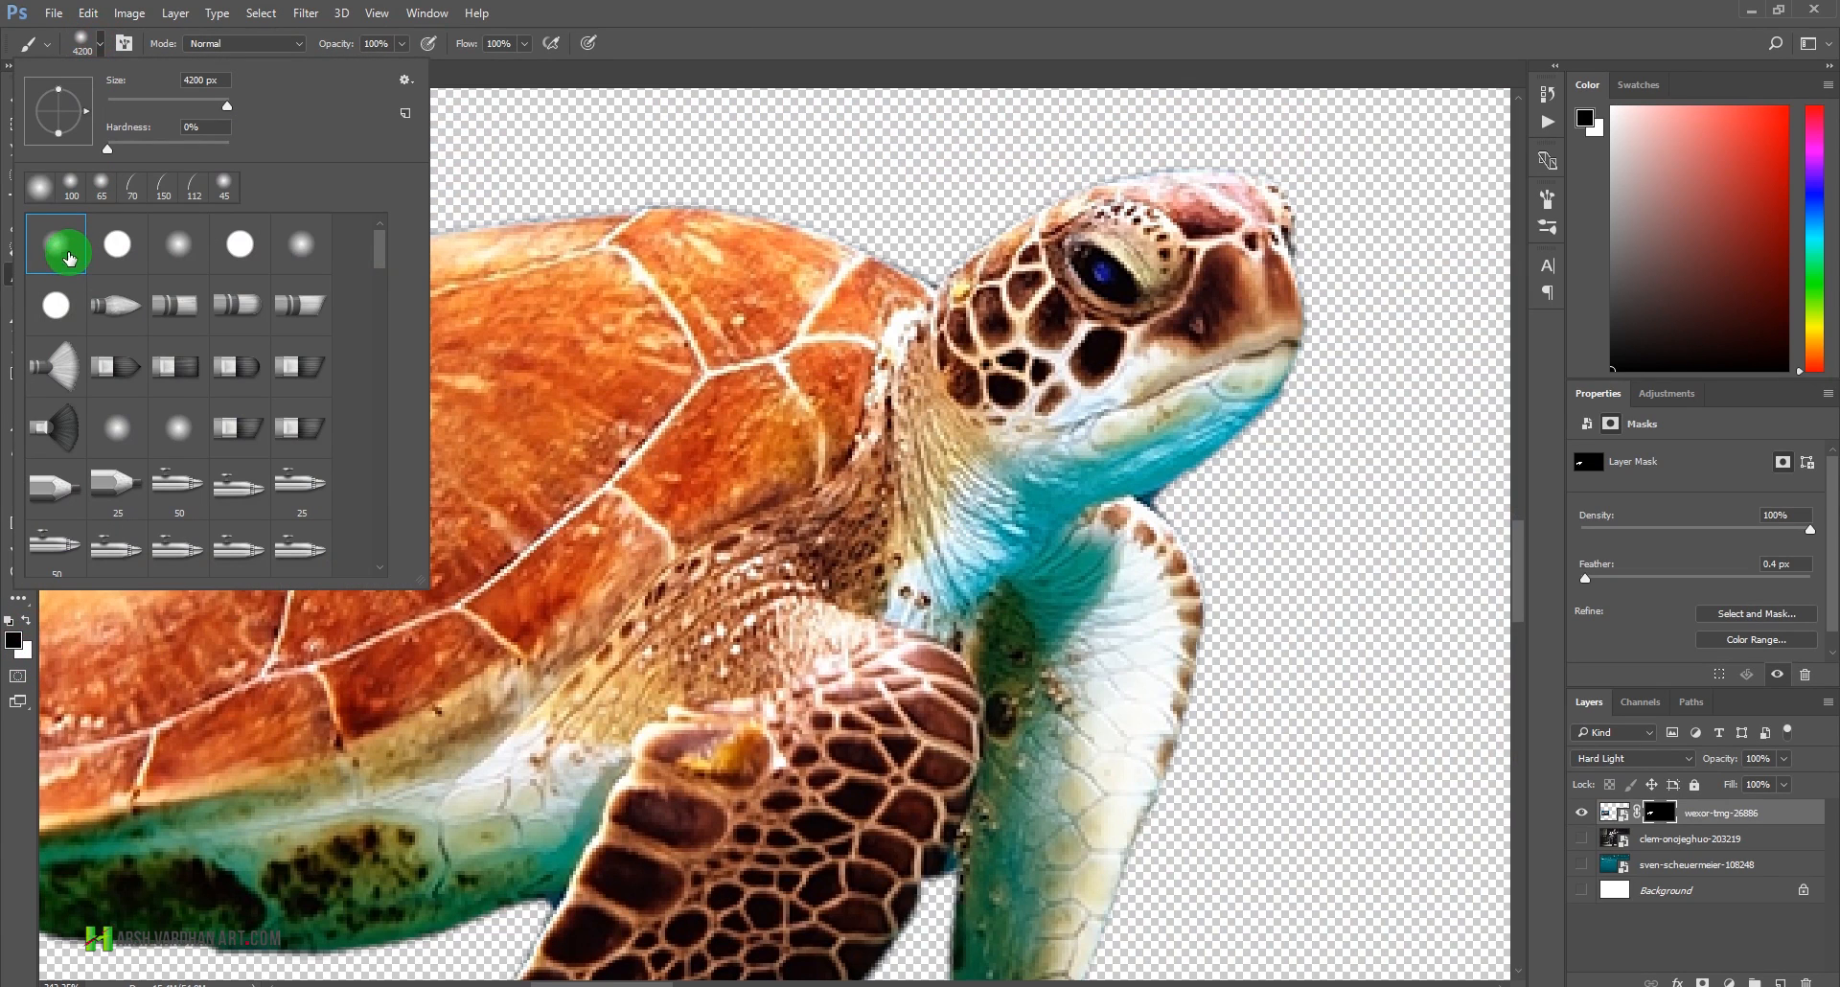
left_click(68, 251)
left_click(688, 6)
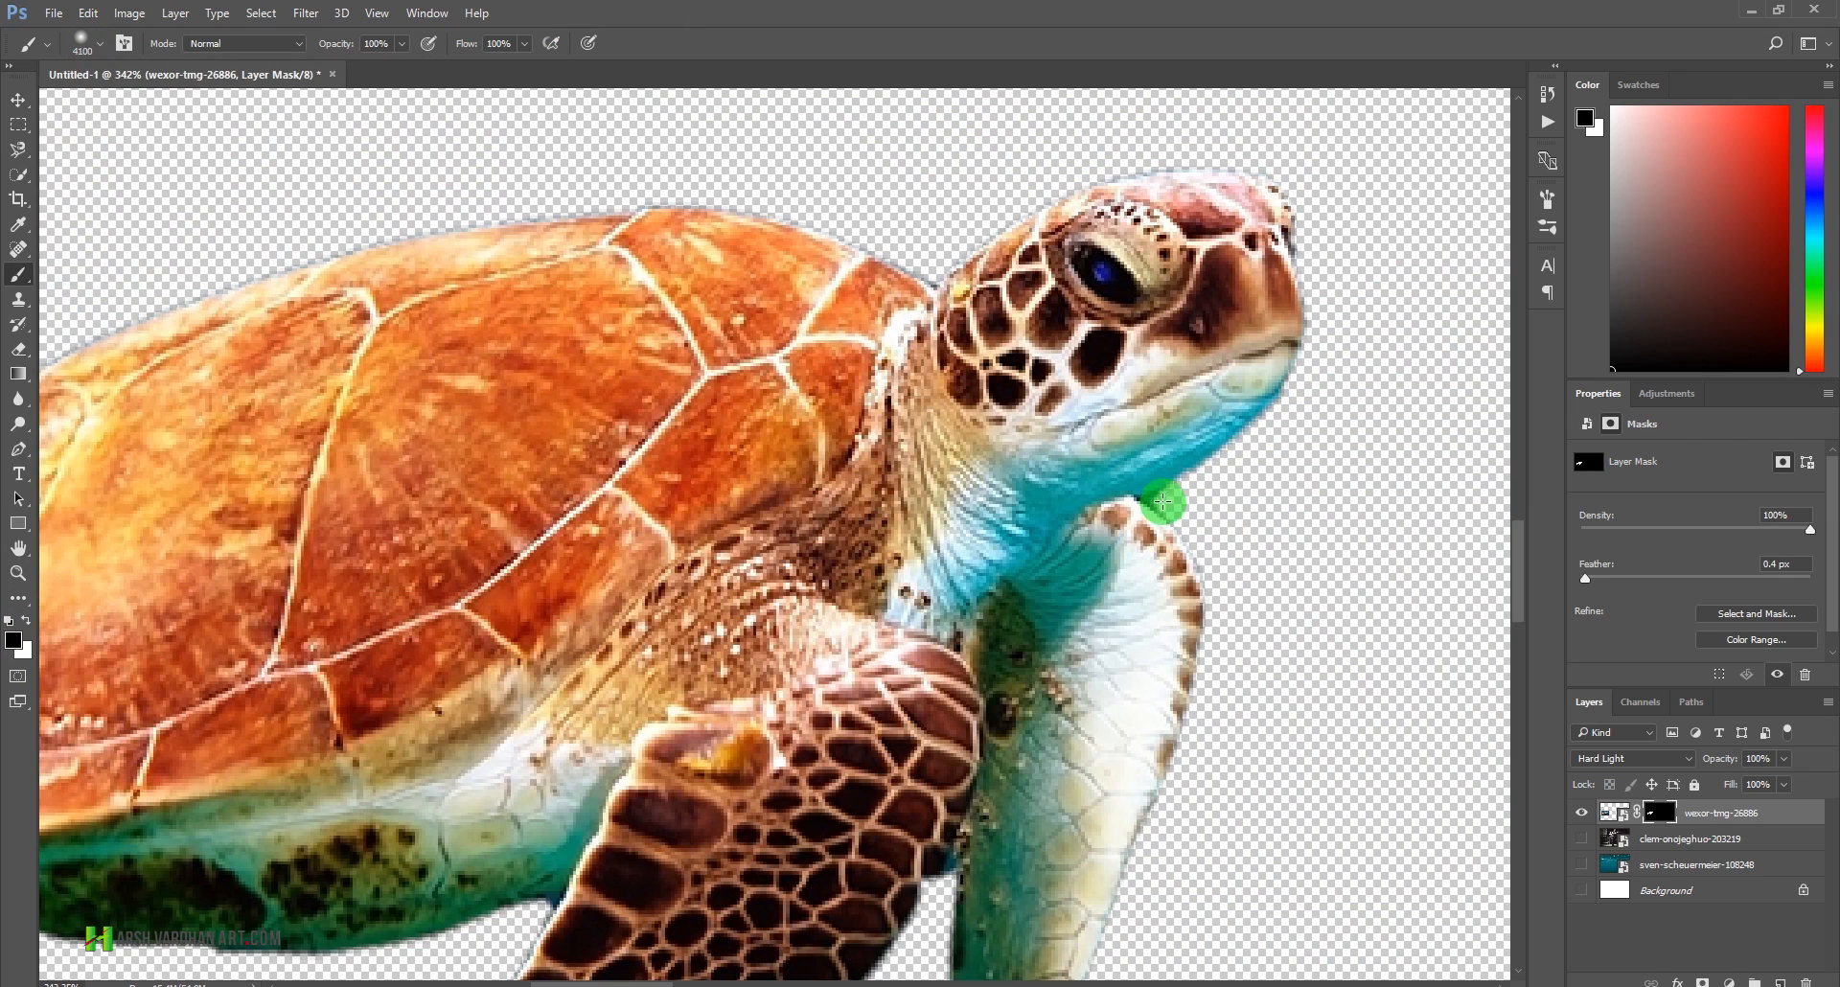
key("bracketleft")
key("bracketleft")
key("bracketleft")
key("bracketleft")
key("bracketleft")
key("bracketleft")
key("bracketleft")
key("bracketleft")
key("bracketleft")
key("bracketleft")
key("bracketleft")
key("bracketleft")
key("bracketleft")
key("bracketleft")
key("bracketleft")
key("bracketleft")
key("bracketleft")
key("bracketleft")
- Paint black on the mask to clean the leftover blue fringe around the turtle's shell, tail and rear flipper
left_click(706, 616, "ctrl")
left_click_drag(629, 793, 764, 474)
mouse_move(659, 613)
left_mouse_down()
mouse_move(637, 627)
mouse_move(665, 605)
left_mouse_up()
left_click_drag(1122, 589, 1109, 604)
left_click_drag(632, 625, 1141, 676)
left_click_drag(499, 609, 449, 509)
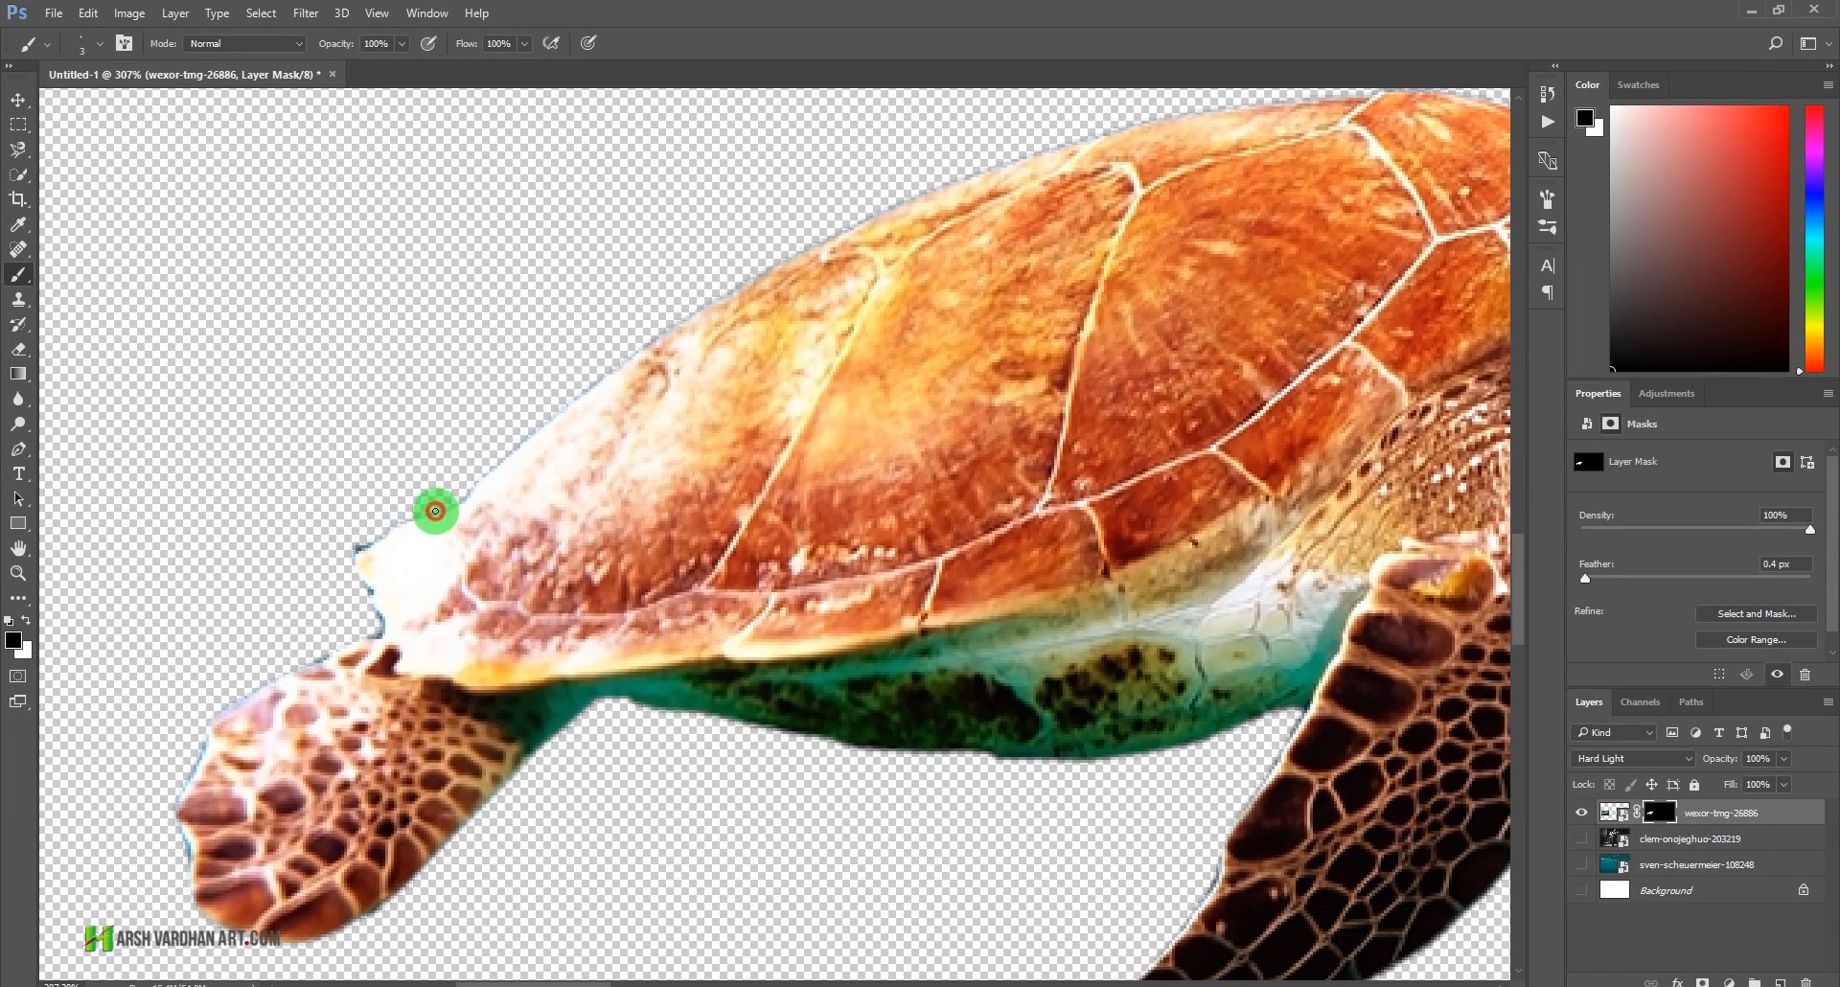
left_click_drag(357, 551, 369, 639)
mouse_move(294, 711)
left_mouse_down()
mouse_move(412, 572)
mouse_move(302, 630)
mouse_move(268, 715)
mouse_move(278, 785)
mouse_move(273, 736)
left_mouse_up()
left_click_drag(295, 656, 273, 691)
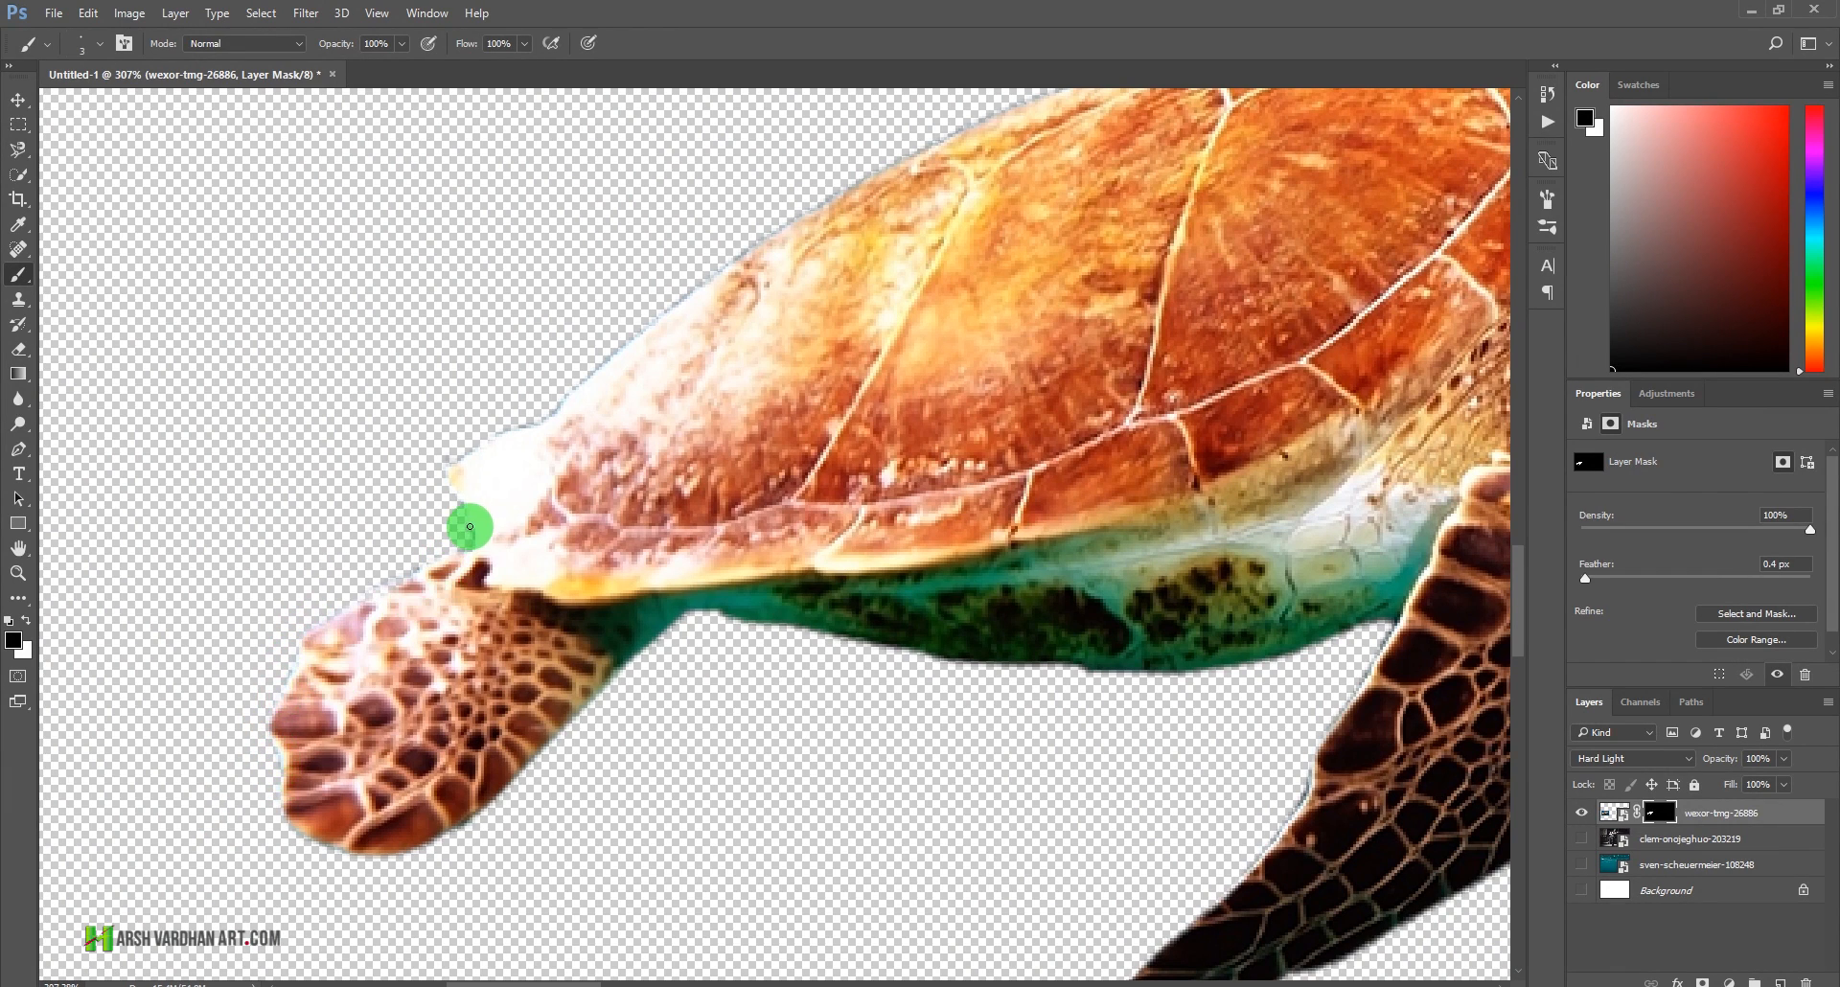
- Make the guitarist, ocean and background layers visible again beneath the cut-out turtle
left_click_drag(947, 570, 933, 657)
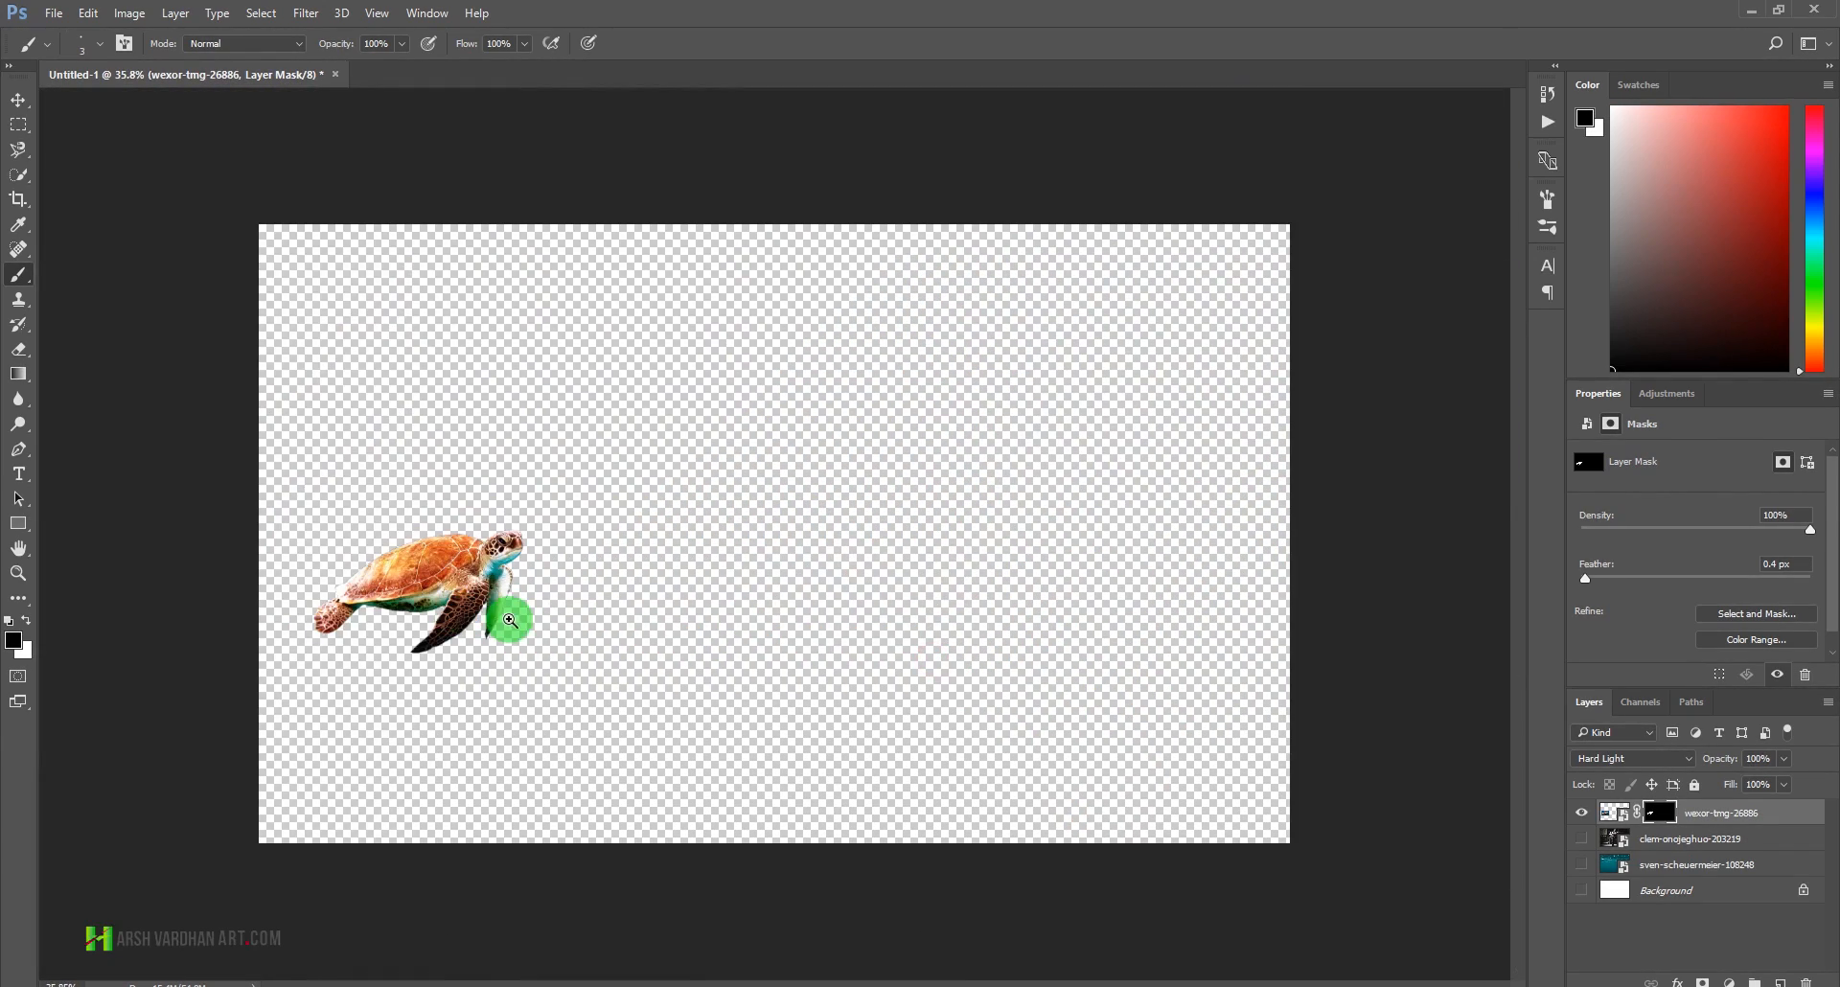
left_click_drag(510, 620, 527, 628)
left_click_drag(1581, 839, 562, 675)
- Save the document as the Photoshop file "underwater music" in the Documents folder
key("ctrl+shift+s")
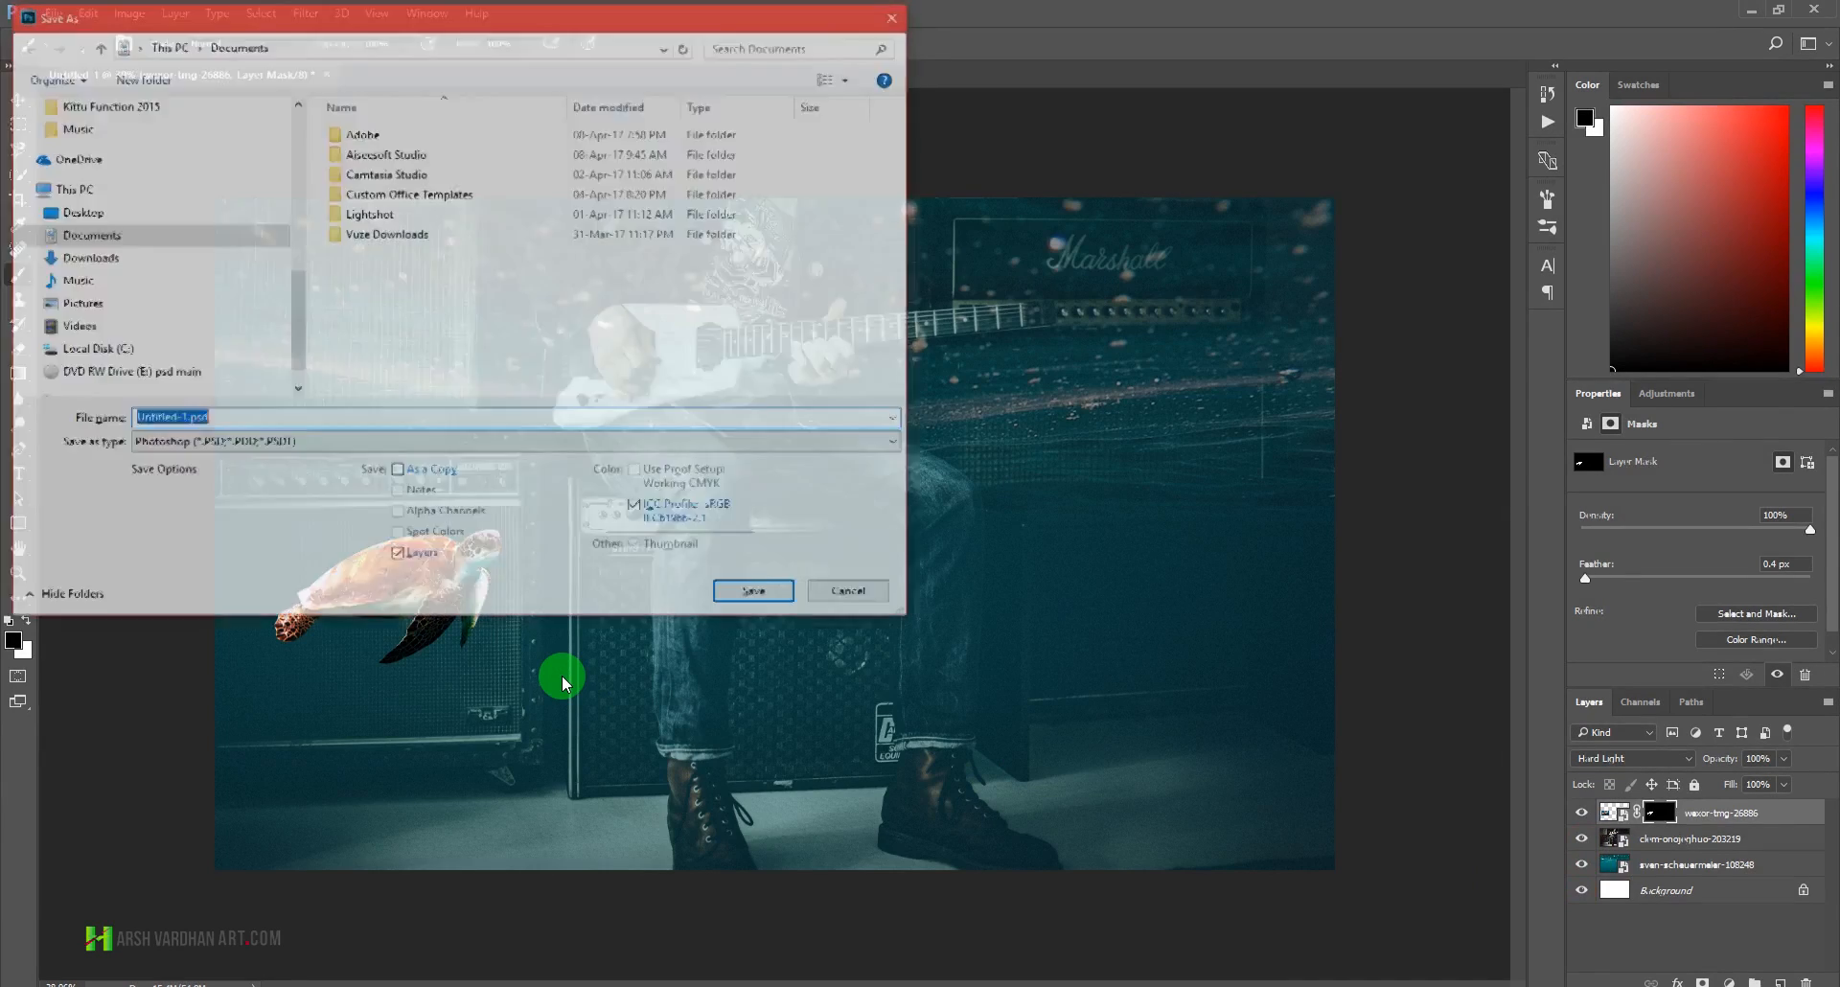
mouse_move(296, 288)
left_mouse_down()
mouse_move(299, 266)
mouse_move(296, 320)
left_mouse_up()
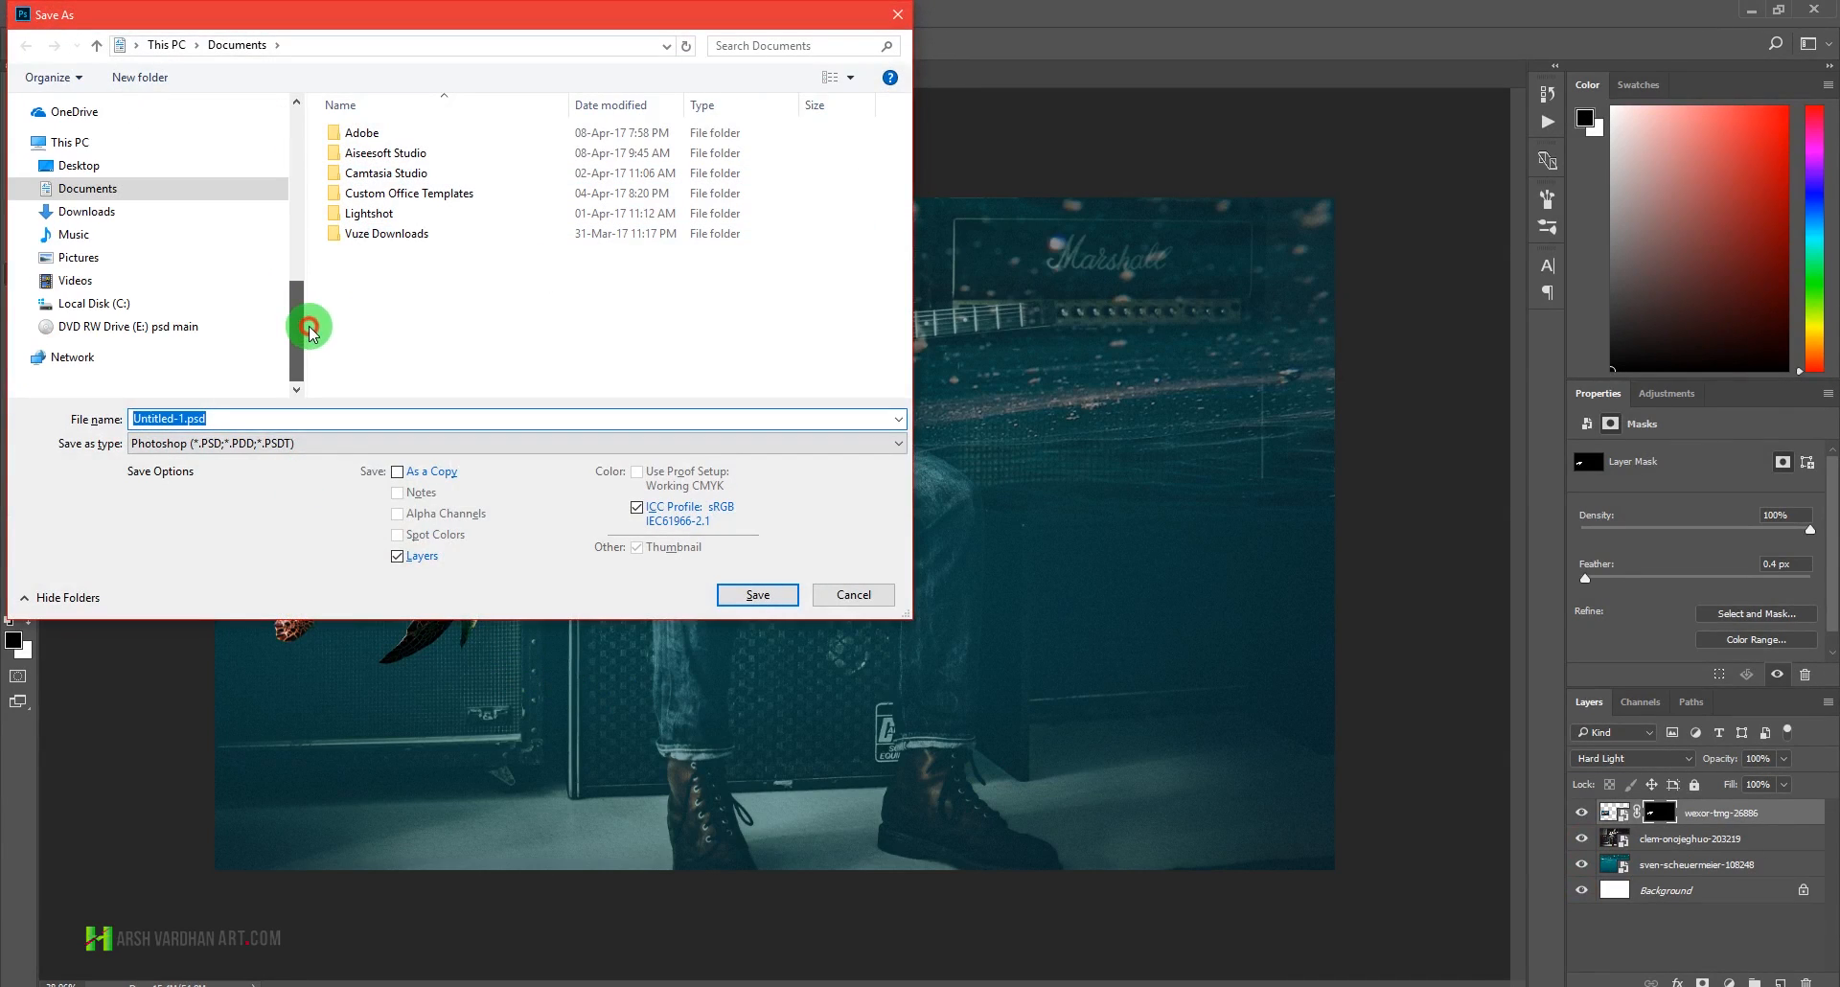
type("underwater")
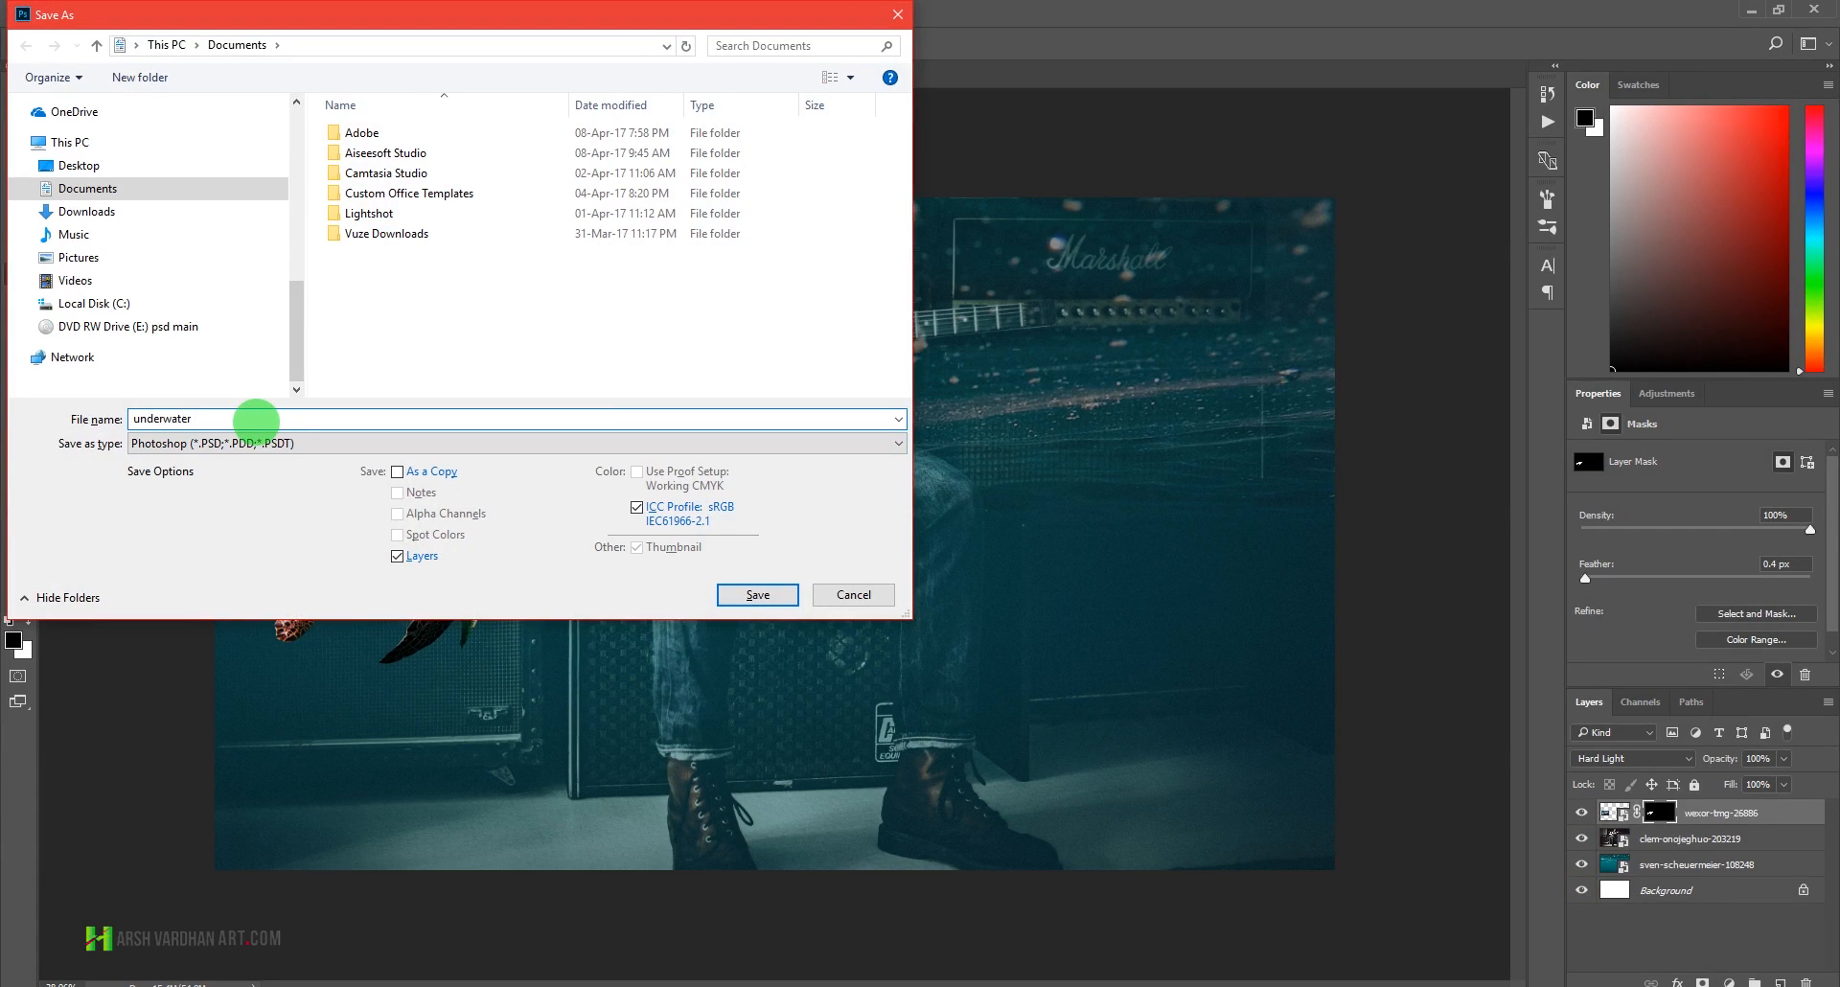
type("music")
key("Return")
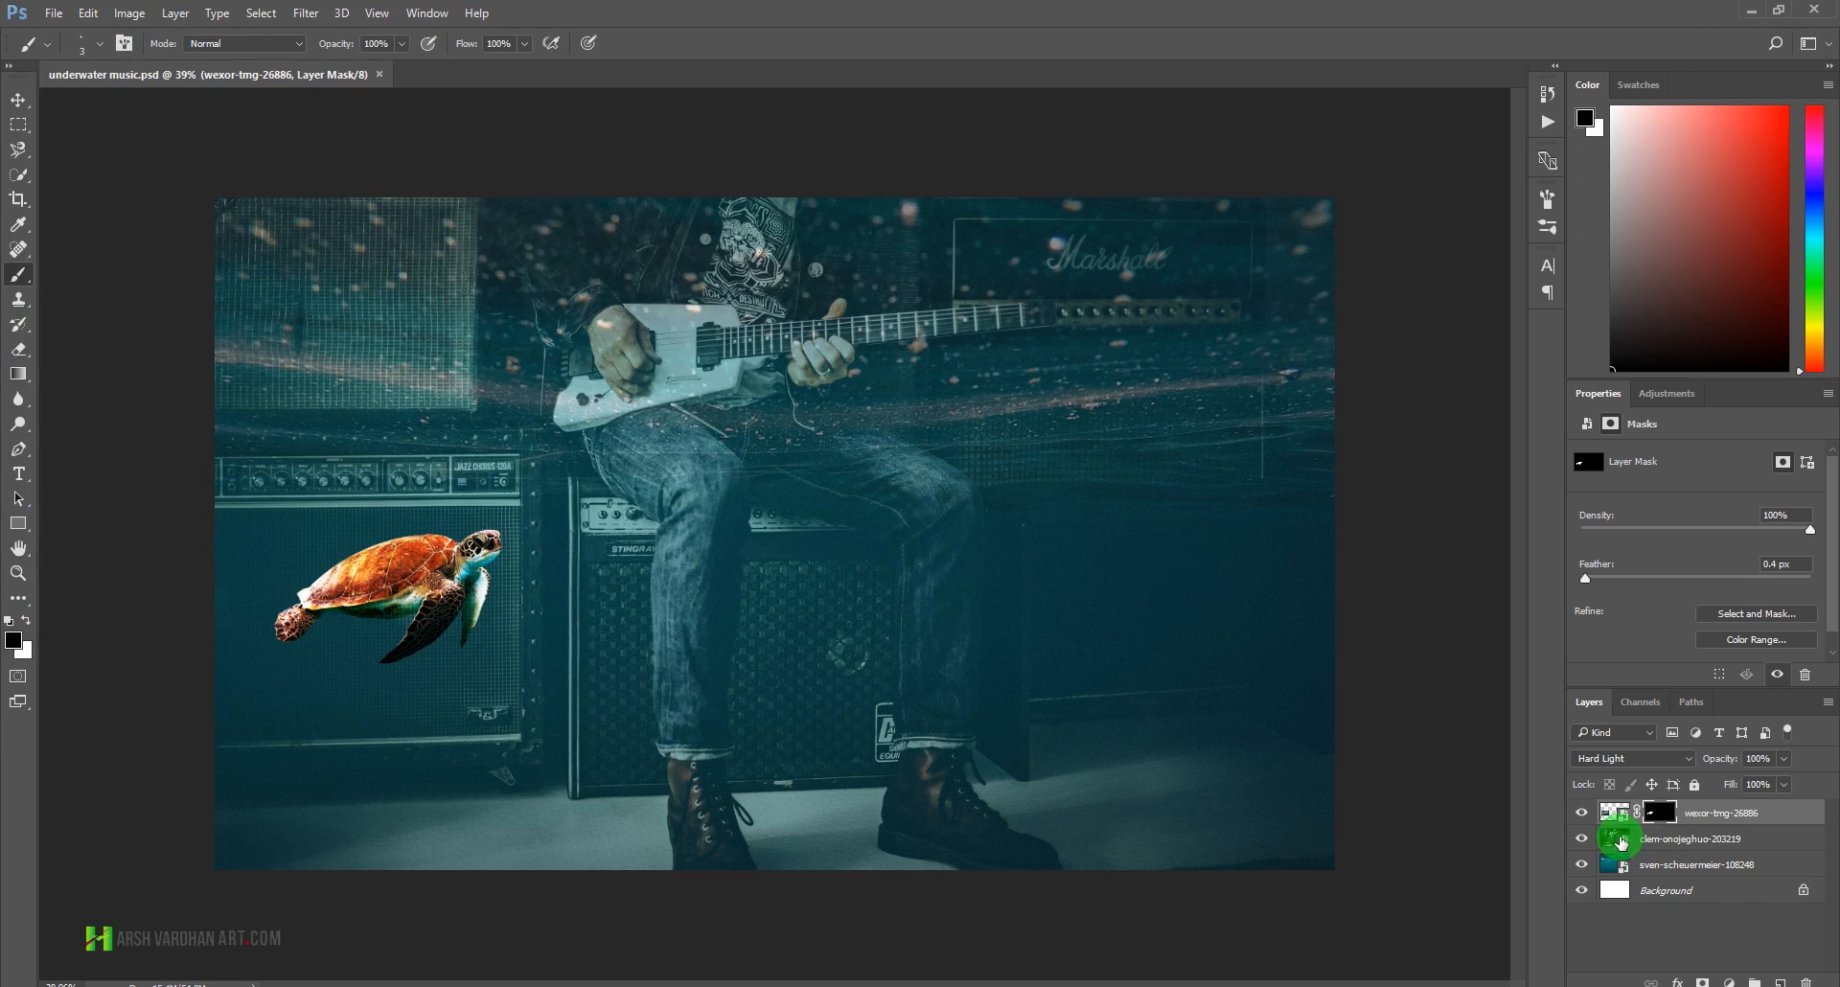
- Set the turtle layer's blend mode to Normal and reduce its opacity to about 59%
left_click(1613, 815)
left_click(1630, 758)
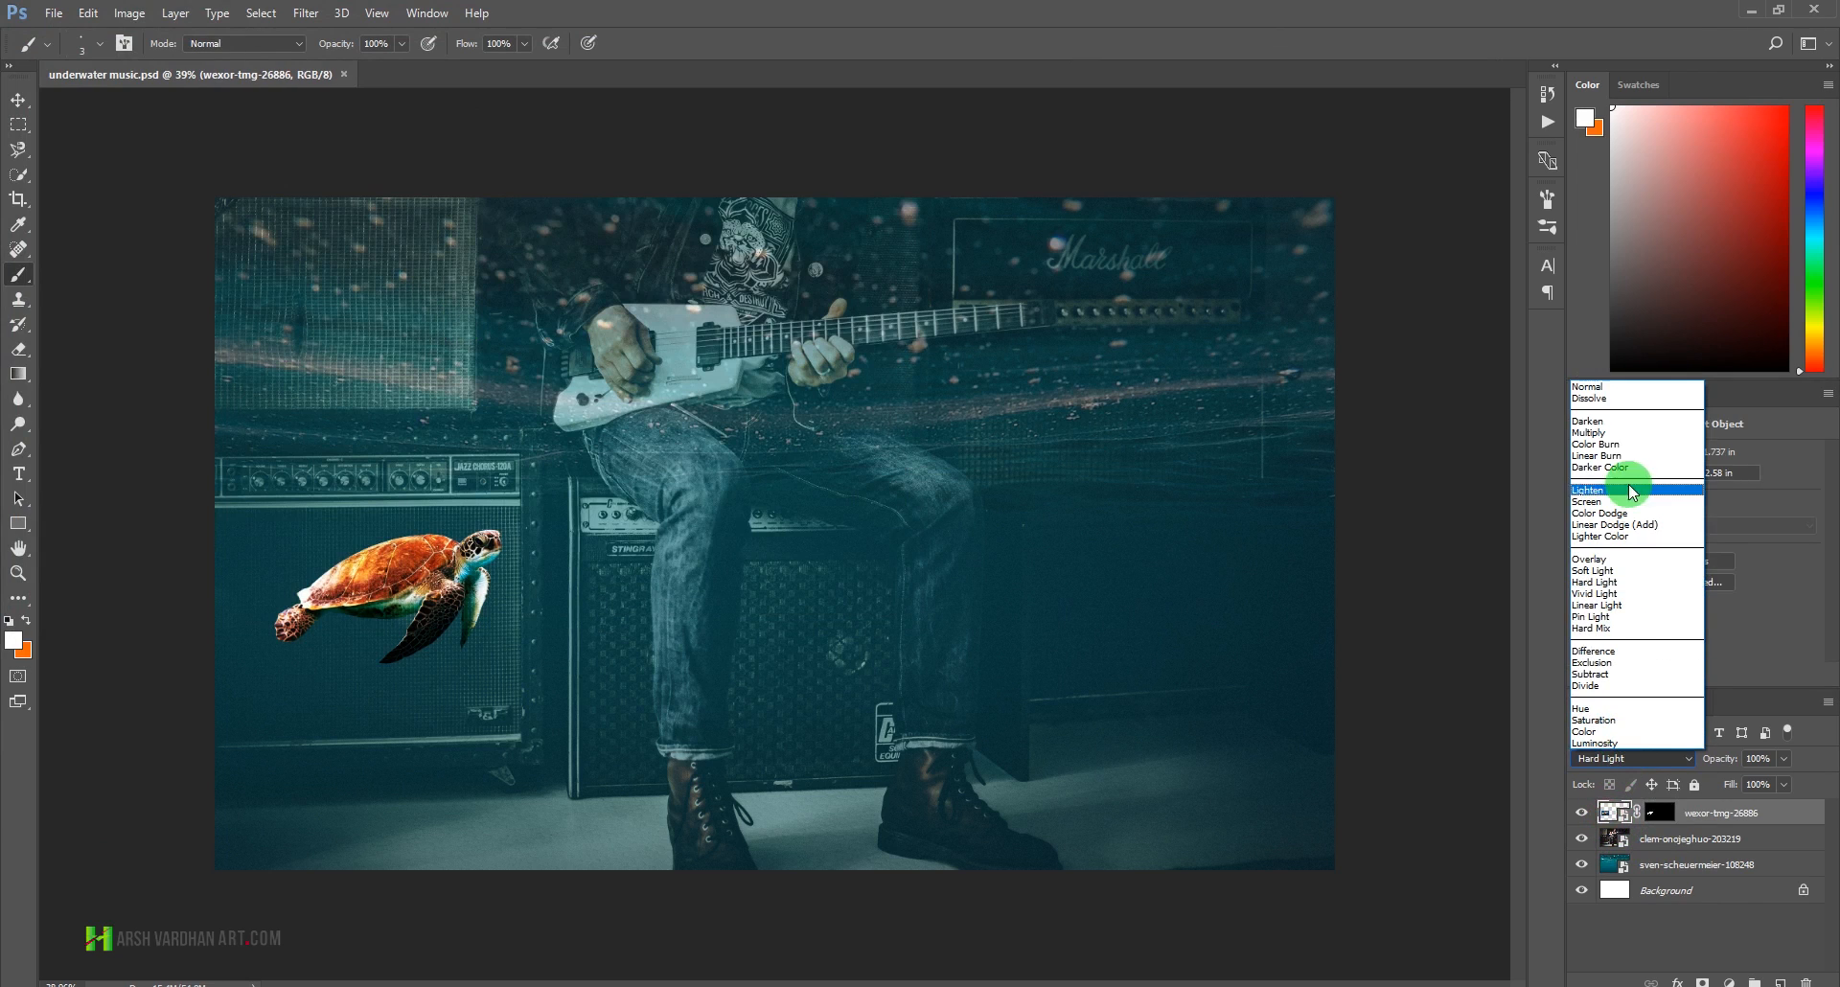
left_click(1593, 387)
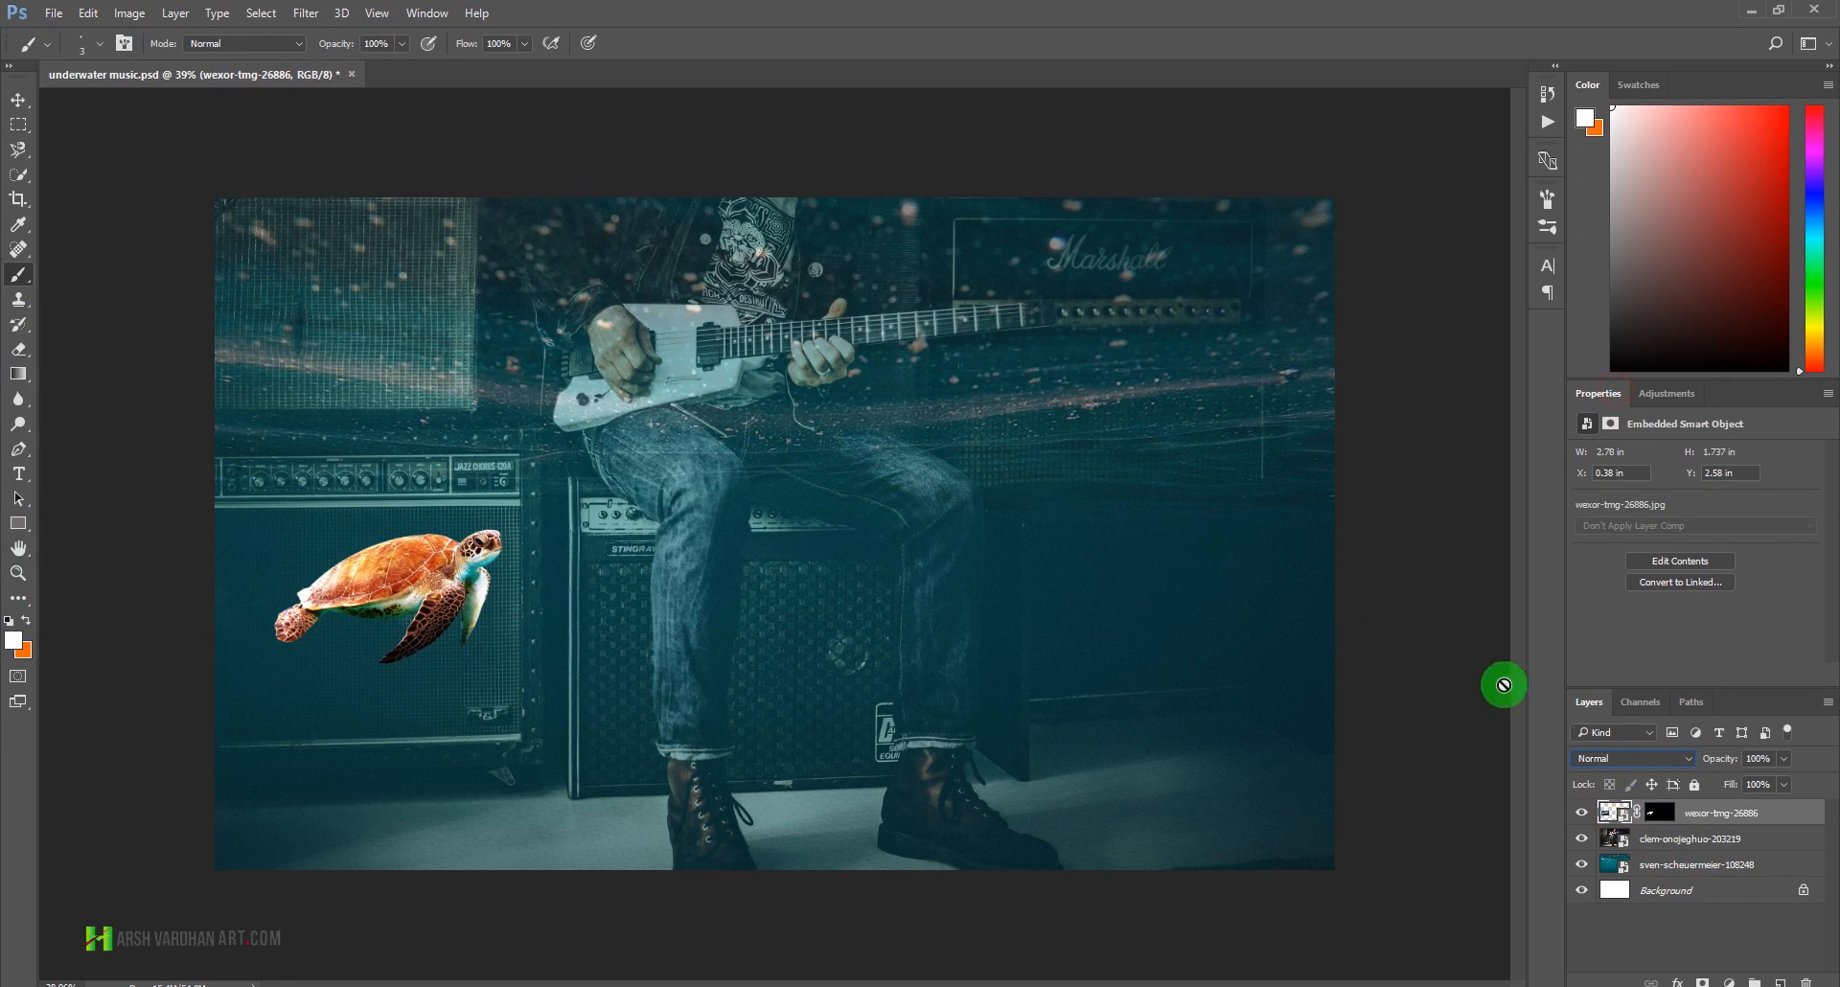
left_click(1784, 758)
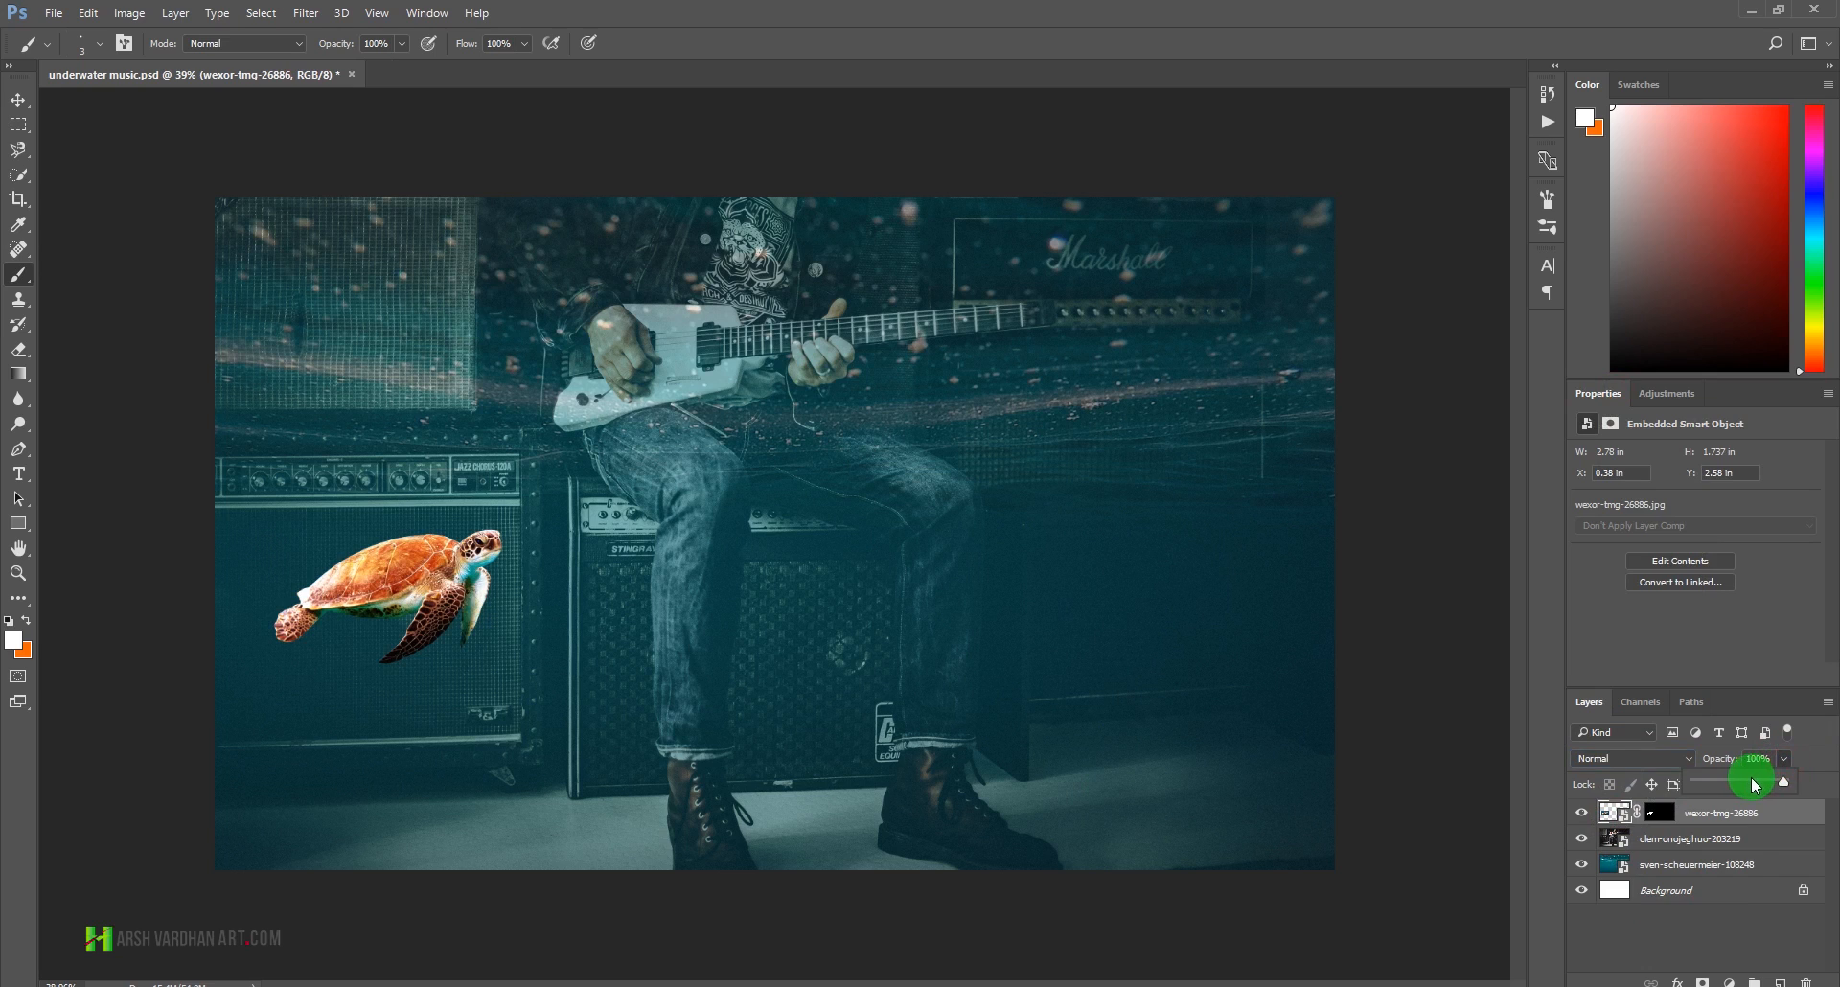
left_click_drag(1755, 785, 1750, 787)
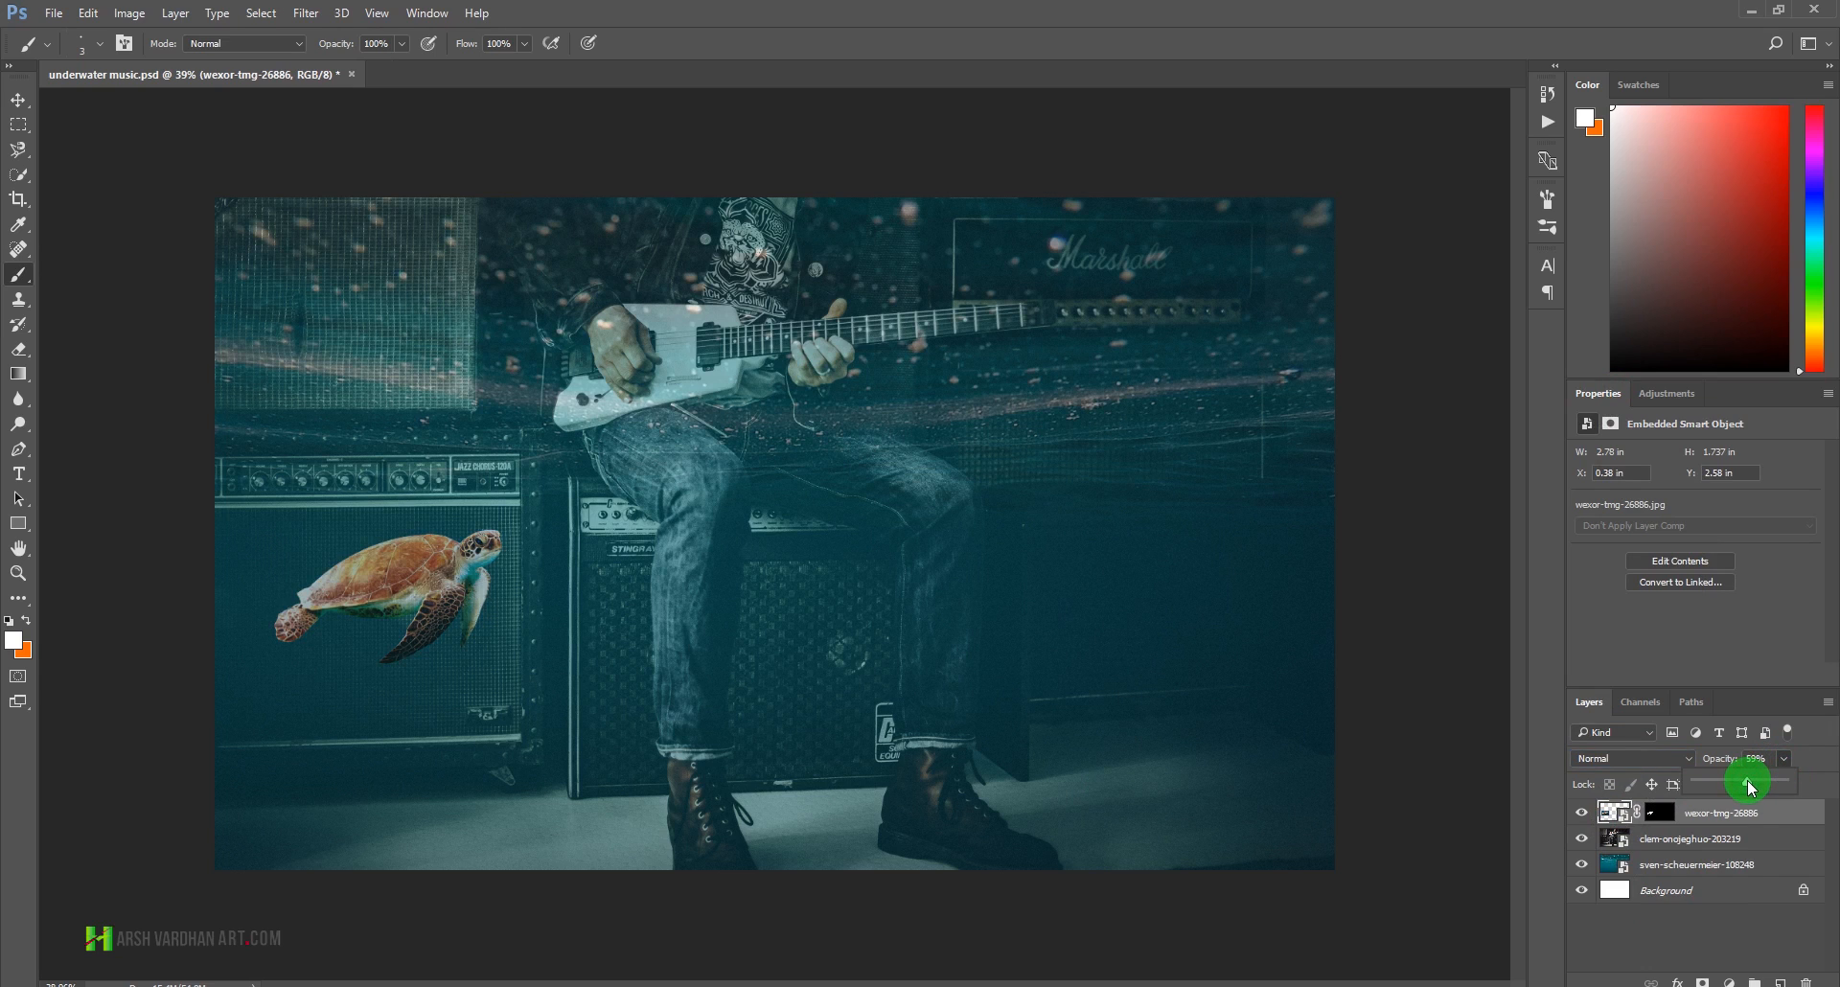
- Save the document and place the coral reef photo with the fish shoal from the Downloads folder into it
left_click(1737, 813)
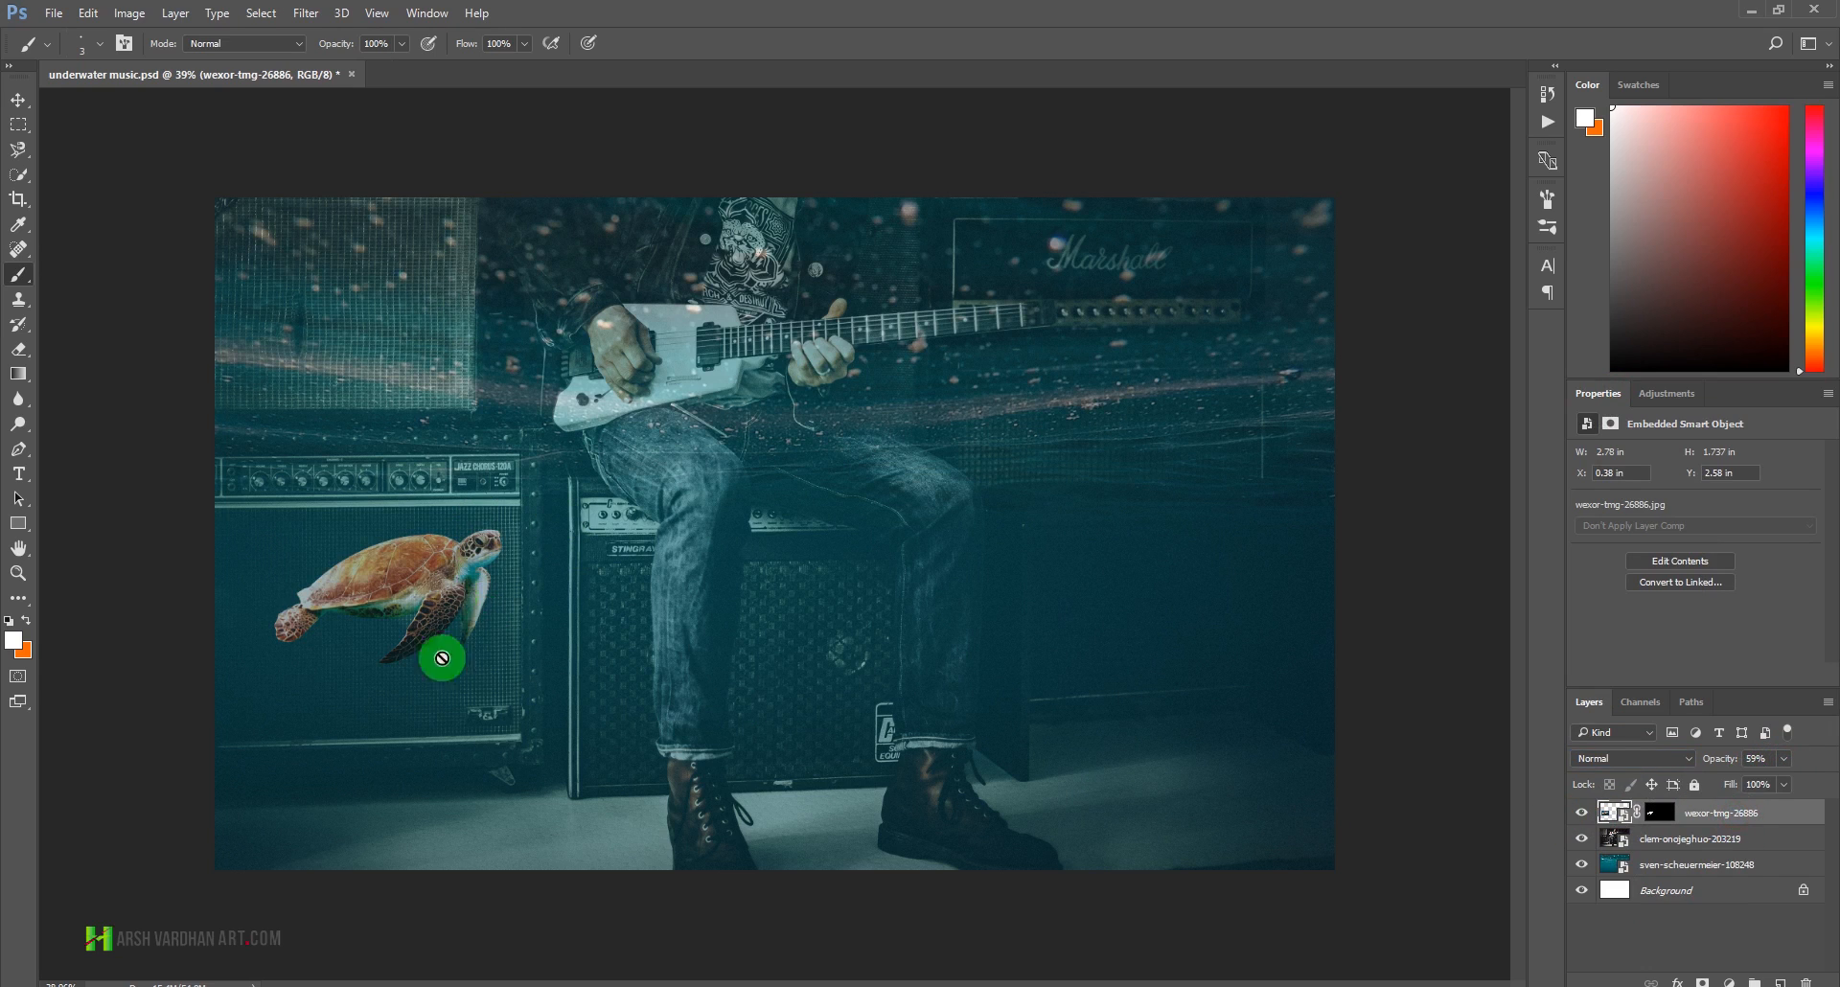
key("ctrl+s")
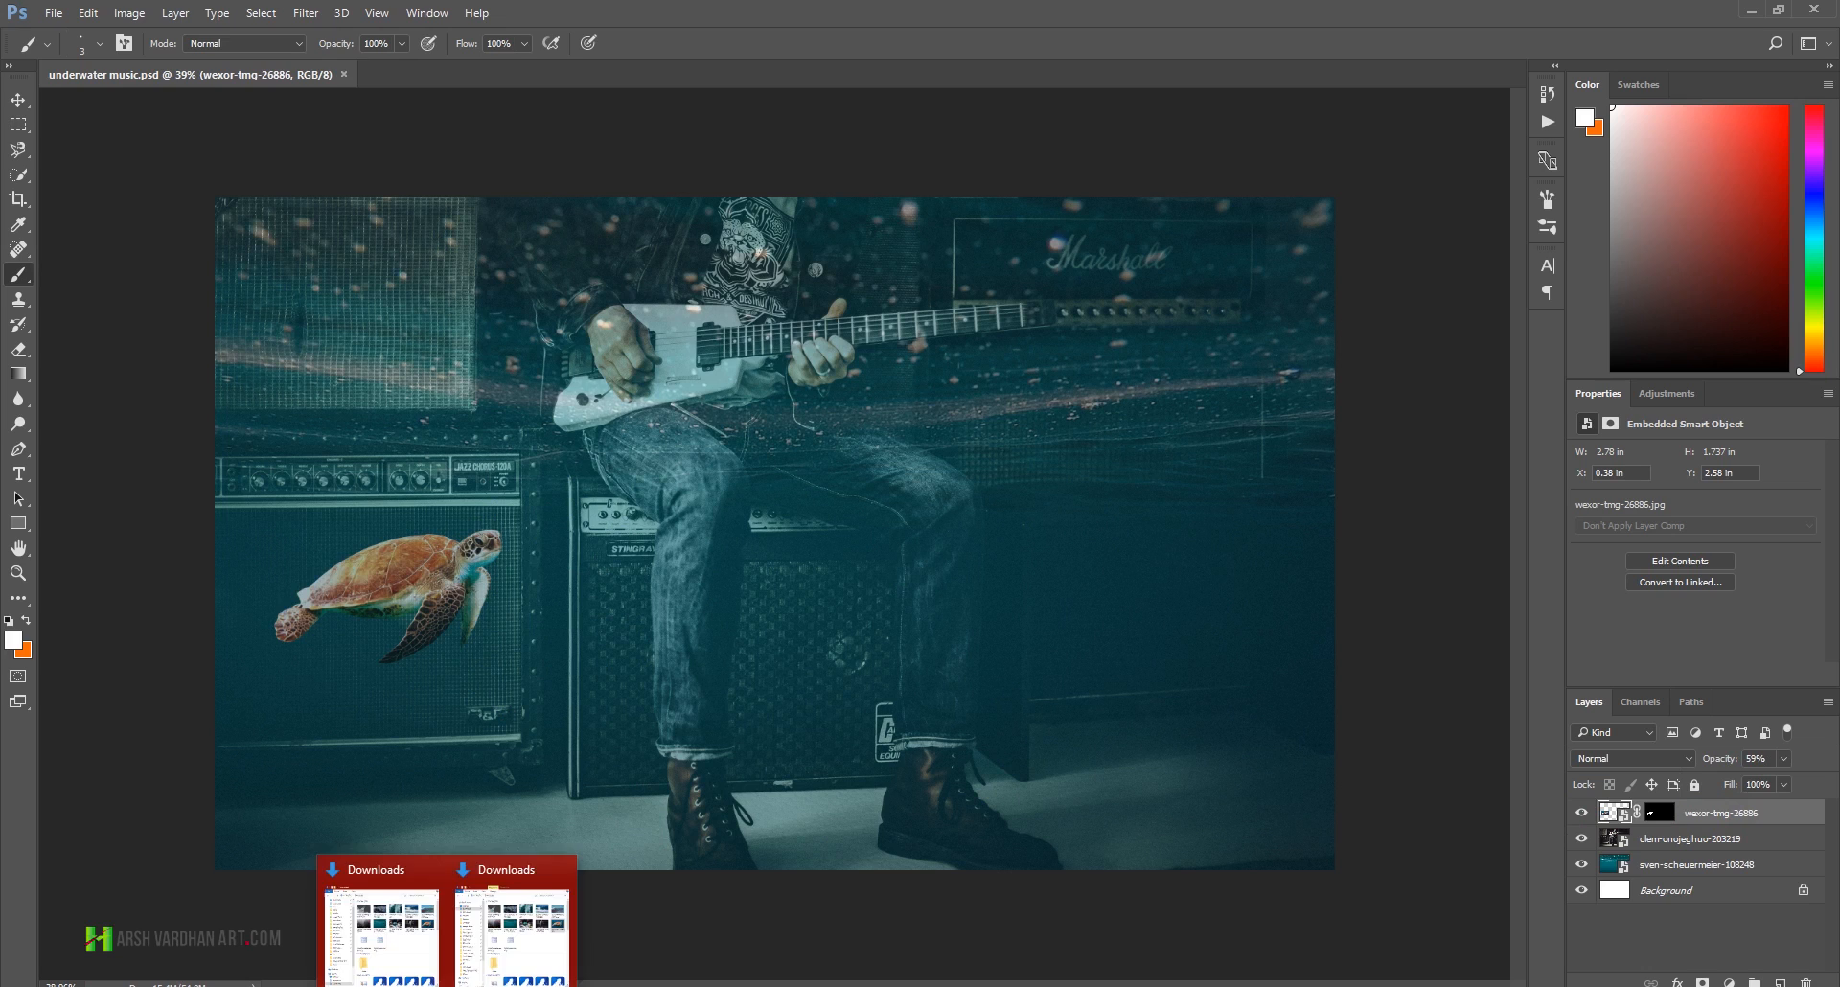
left_click(487, 958)
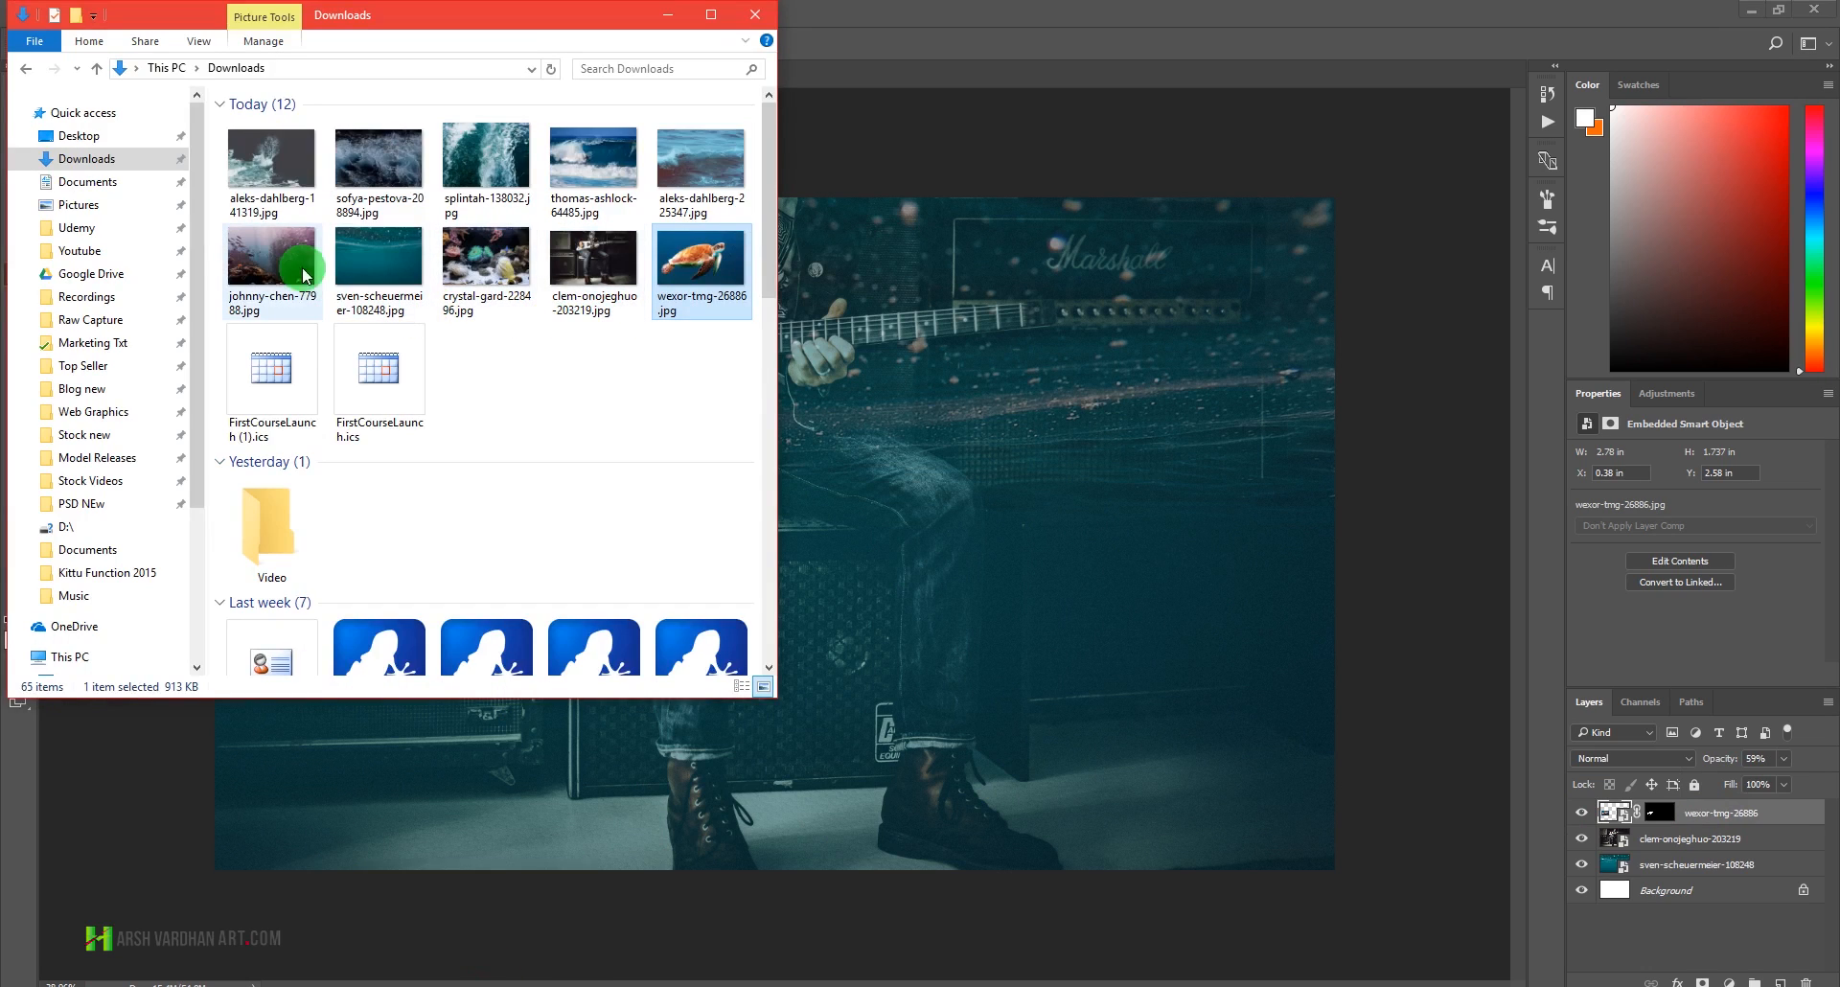
left_click(291, 265)
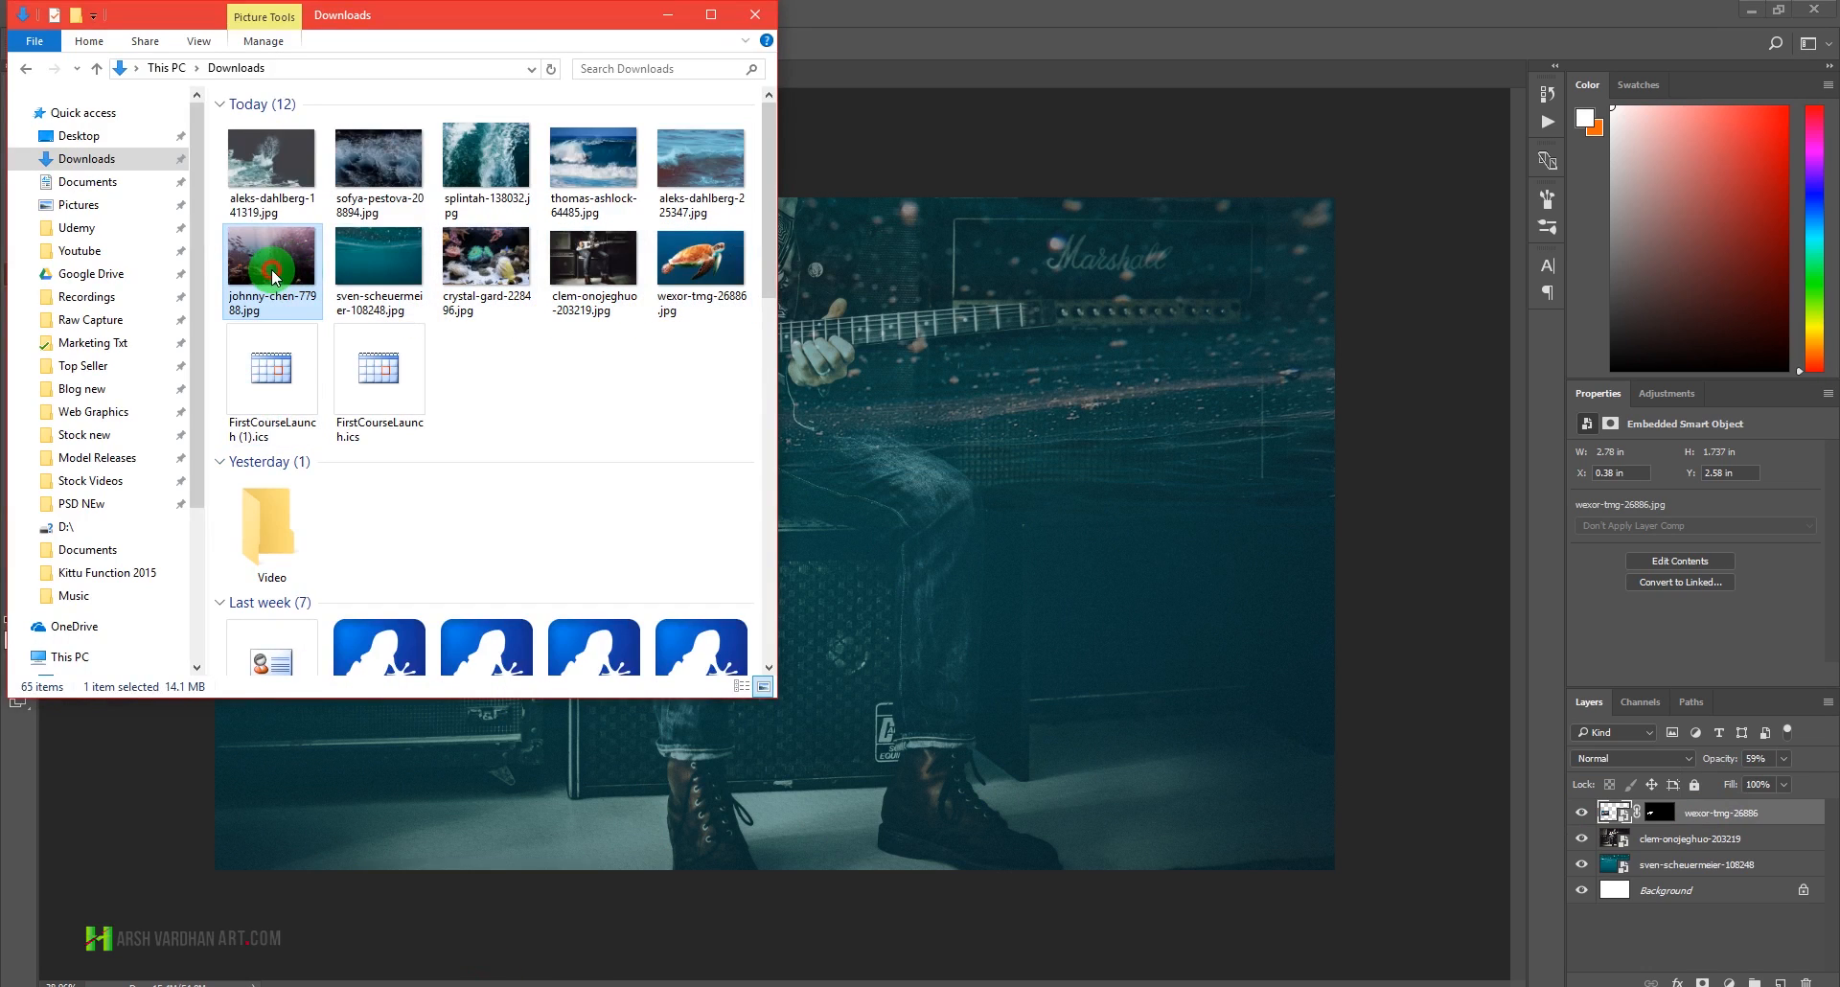
left_click(1260, 507)
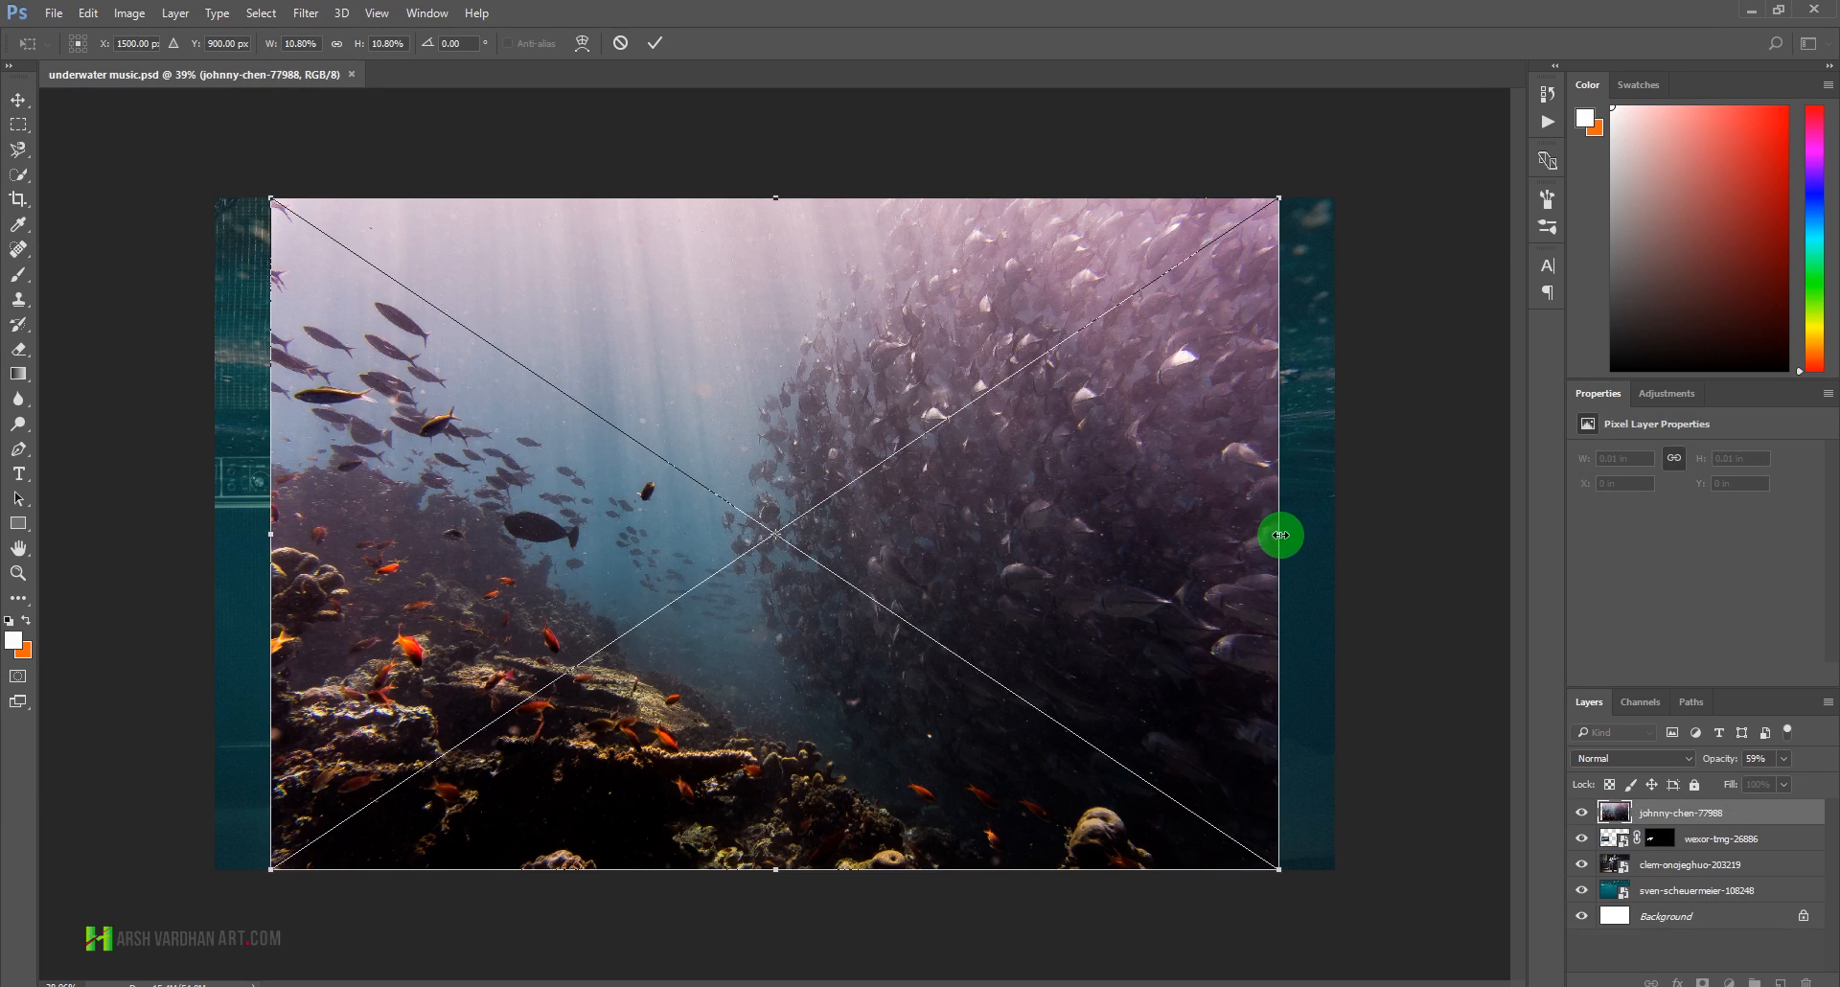
- Widen the placed reef photo to about 12.54% horizontal scale and centre it so it spans the canvas width
left_click_drag(1121, 526, 1175, 537)
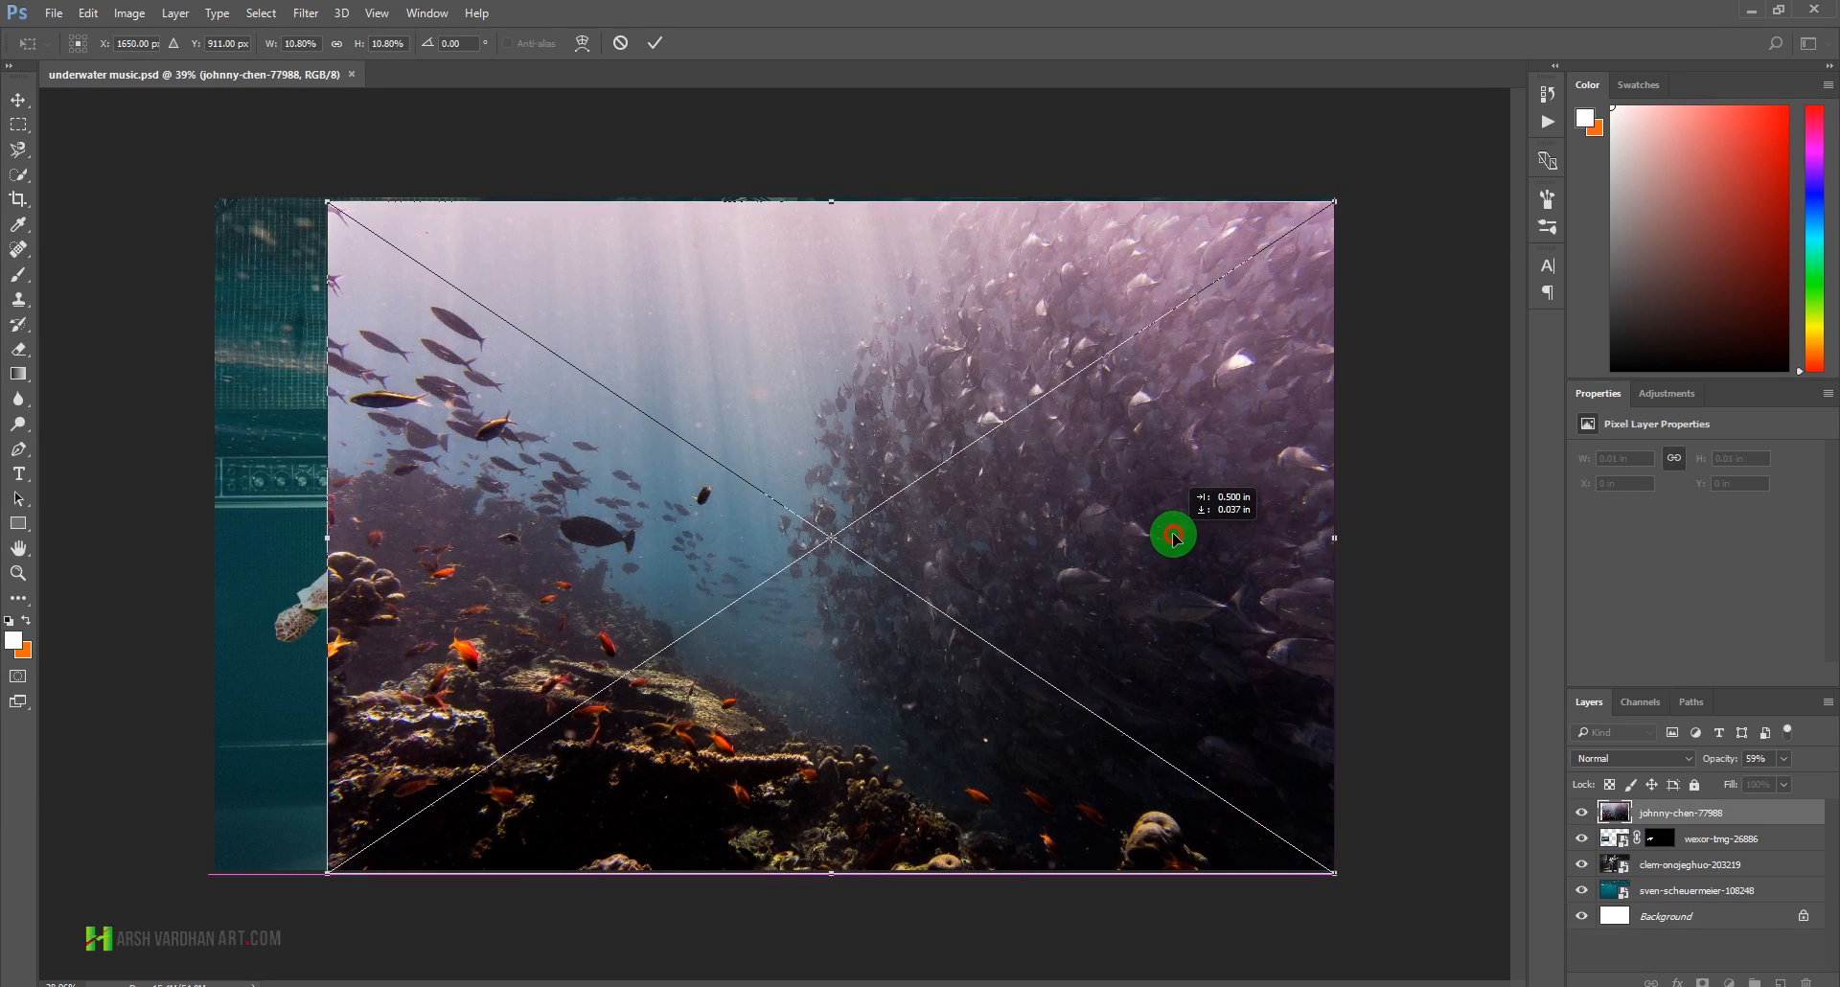
left_click_drag(326, 537, 246, 533)
mouse_move(527, 522)
left_mouse_down()
mouse_move(476, 522)
mouse_move(501, 523)
left_mouse_up()
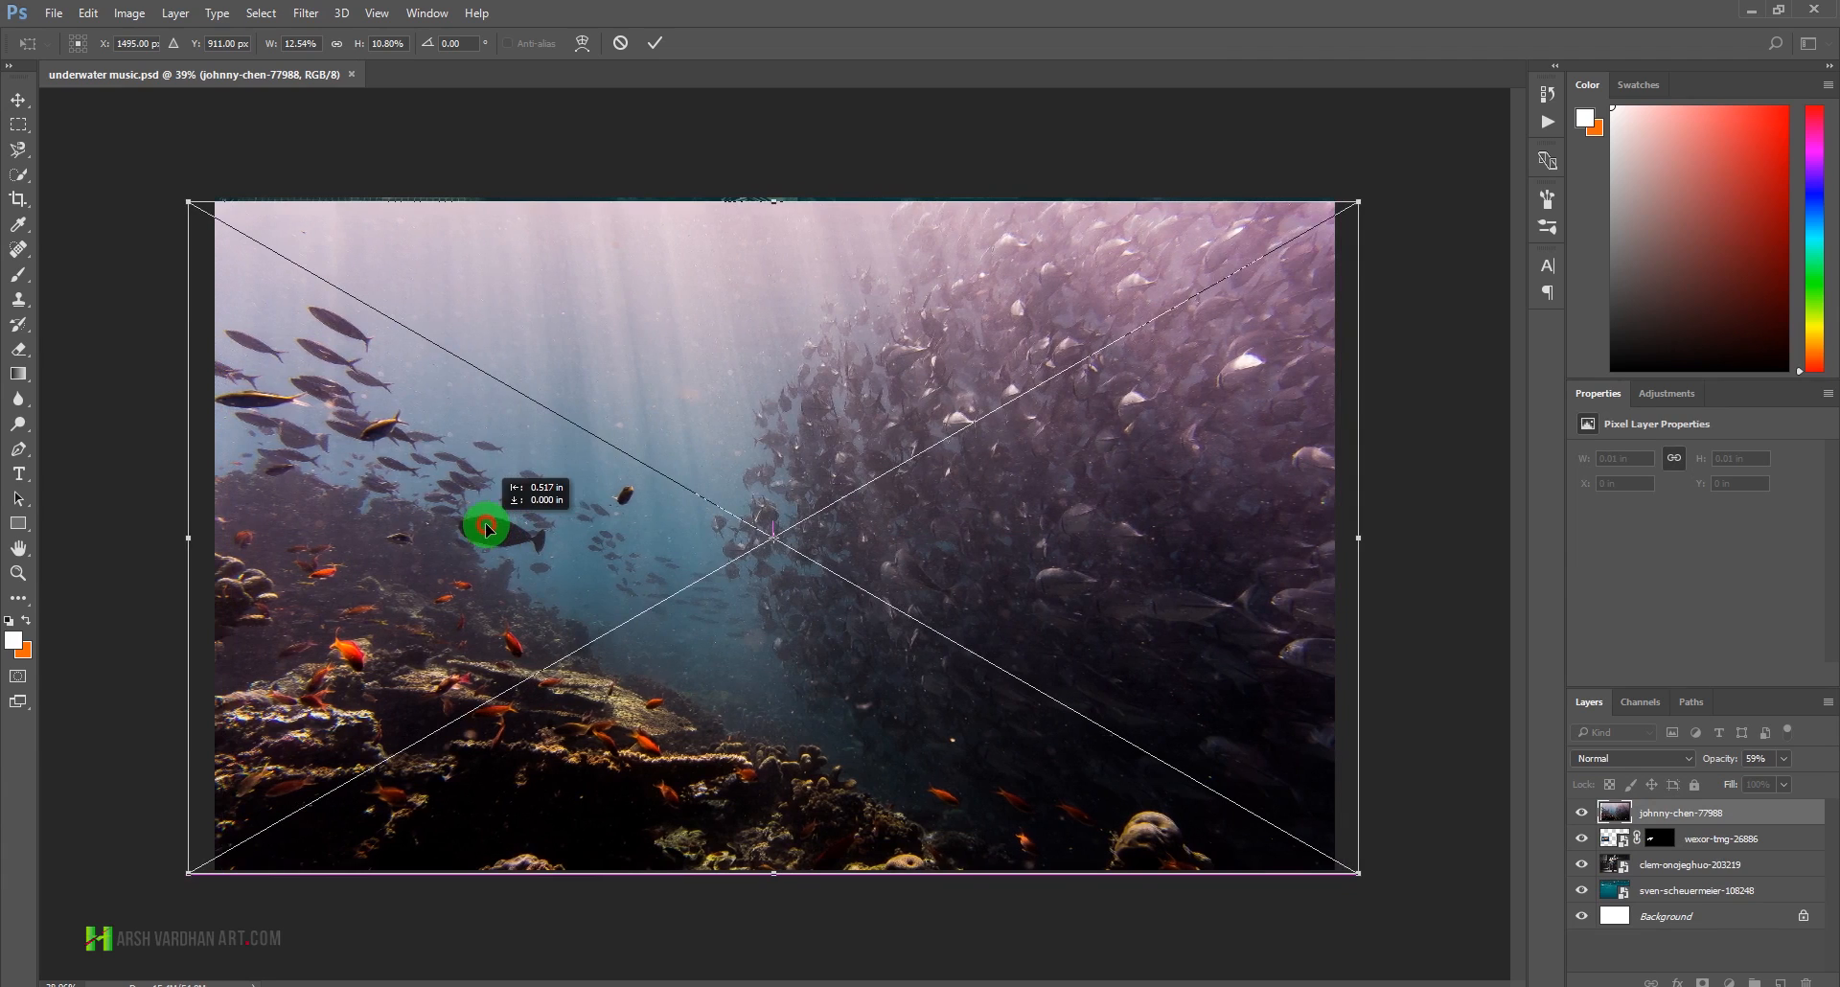
left_click(656, 42)
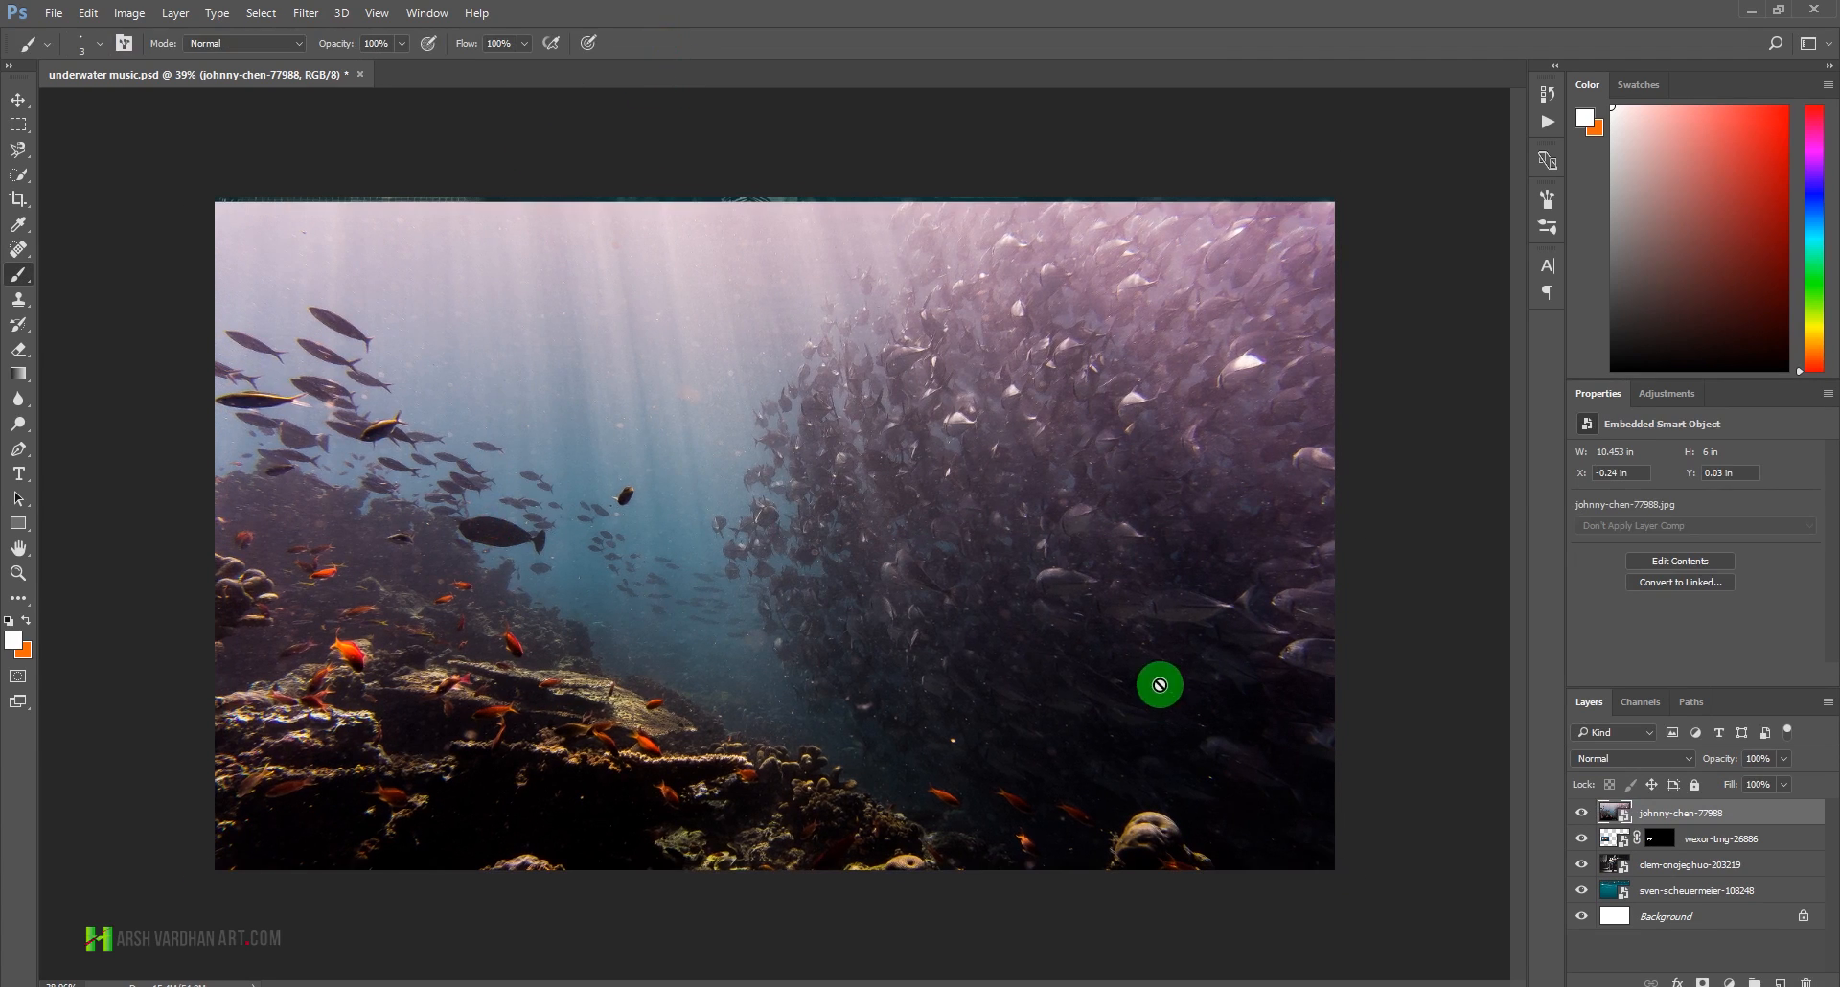
- Move the reef layer beneath the guitarist layer and reduce its opacity to about 53%
left_click_drag(1614, 810, 1612, 877)
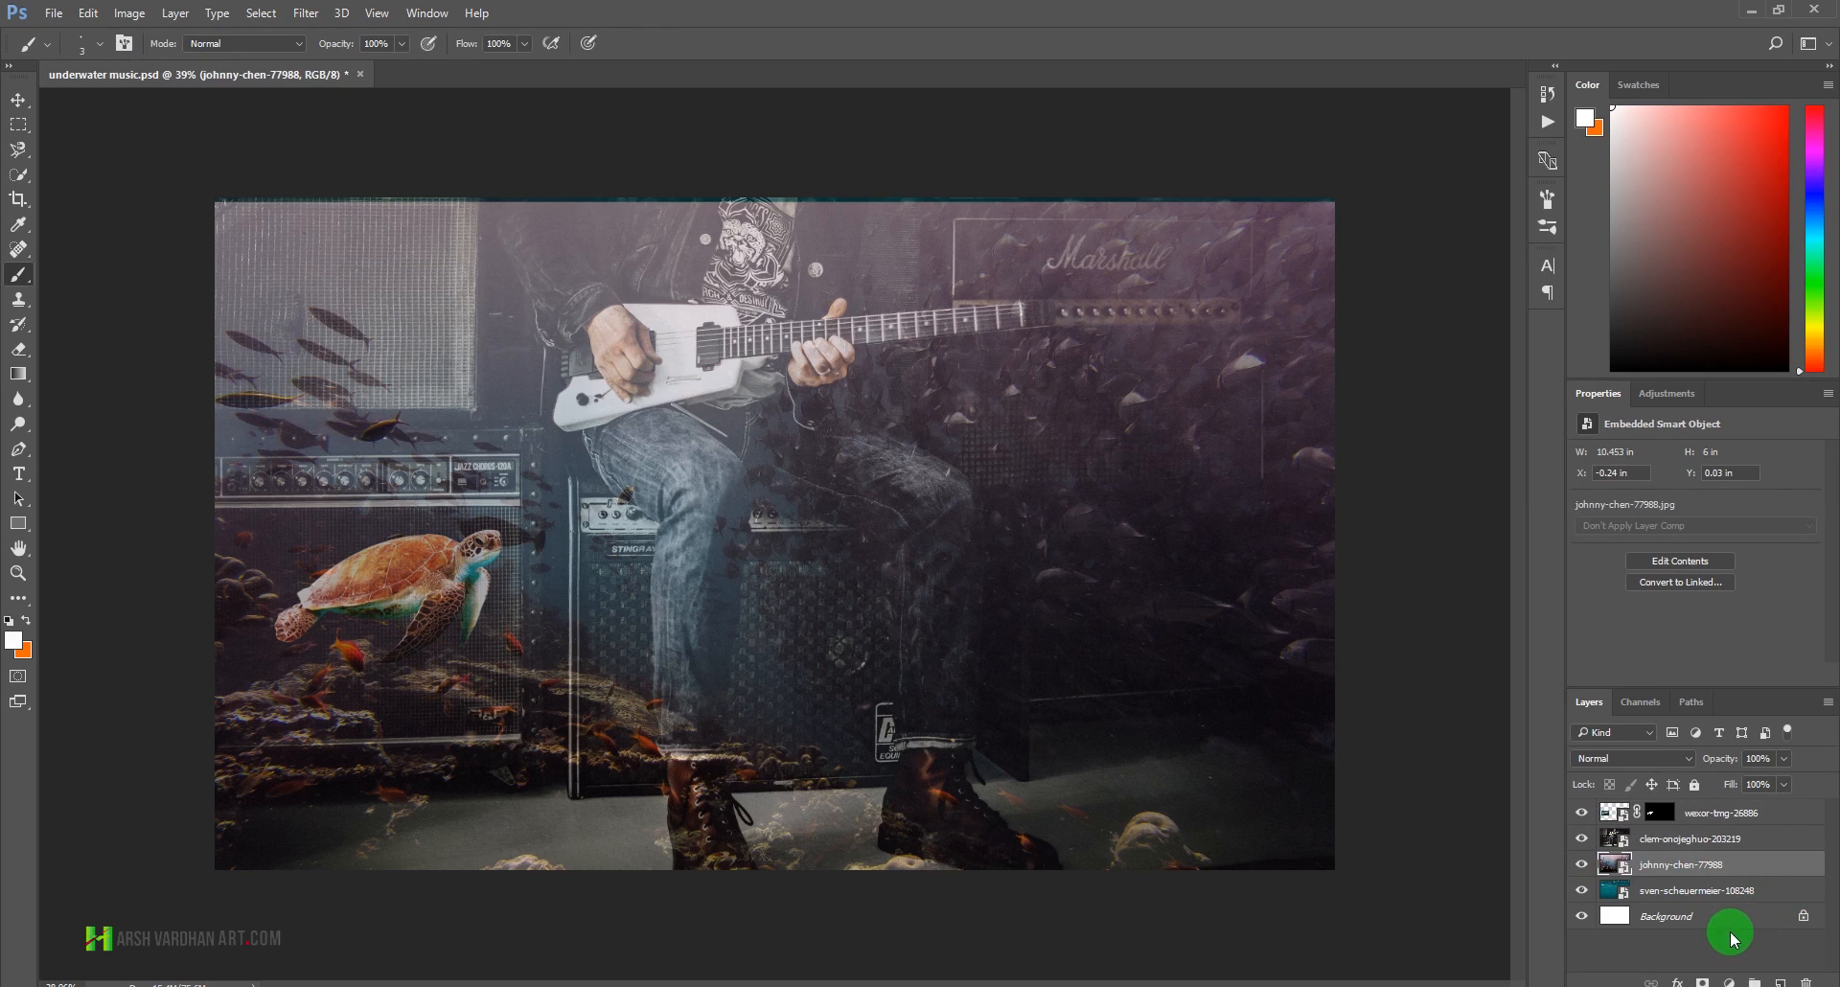
left_click(1783, 758)
left_click_drag(1774, 781, 1737, 786)
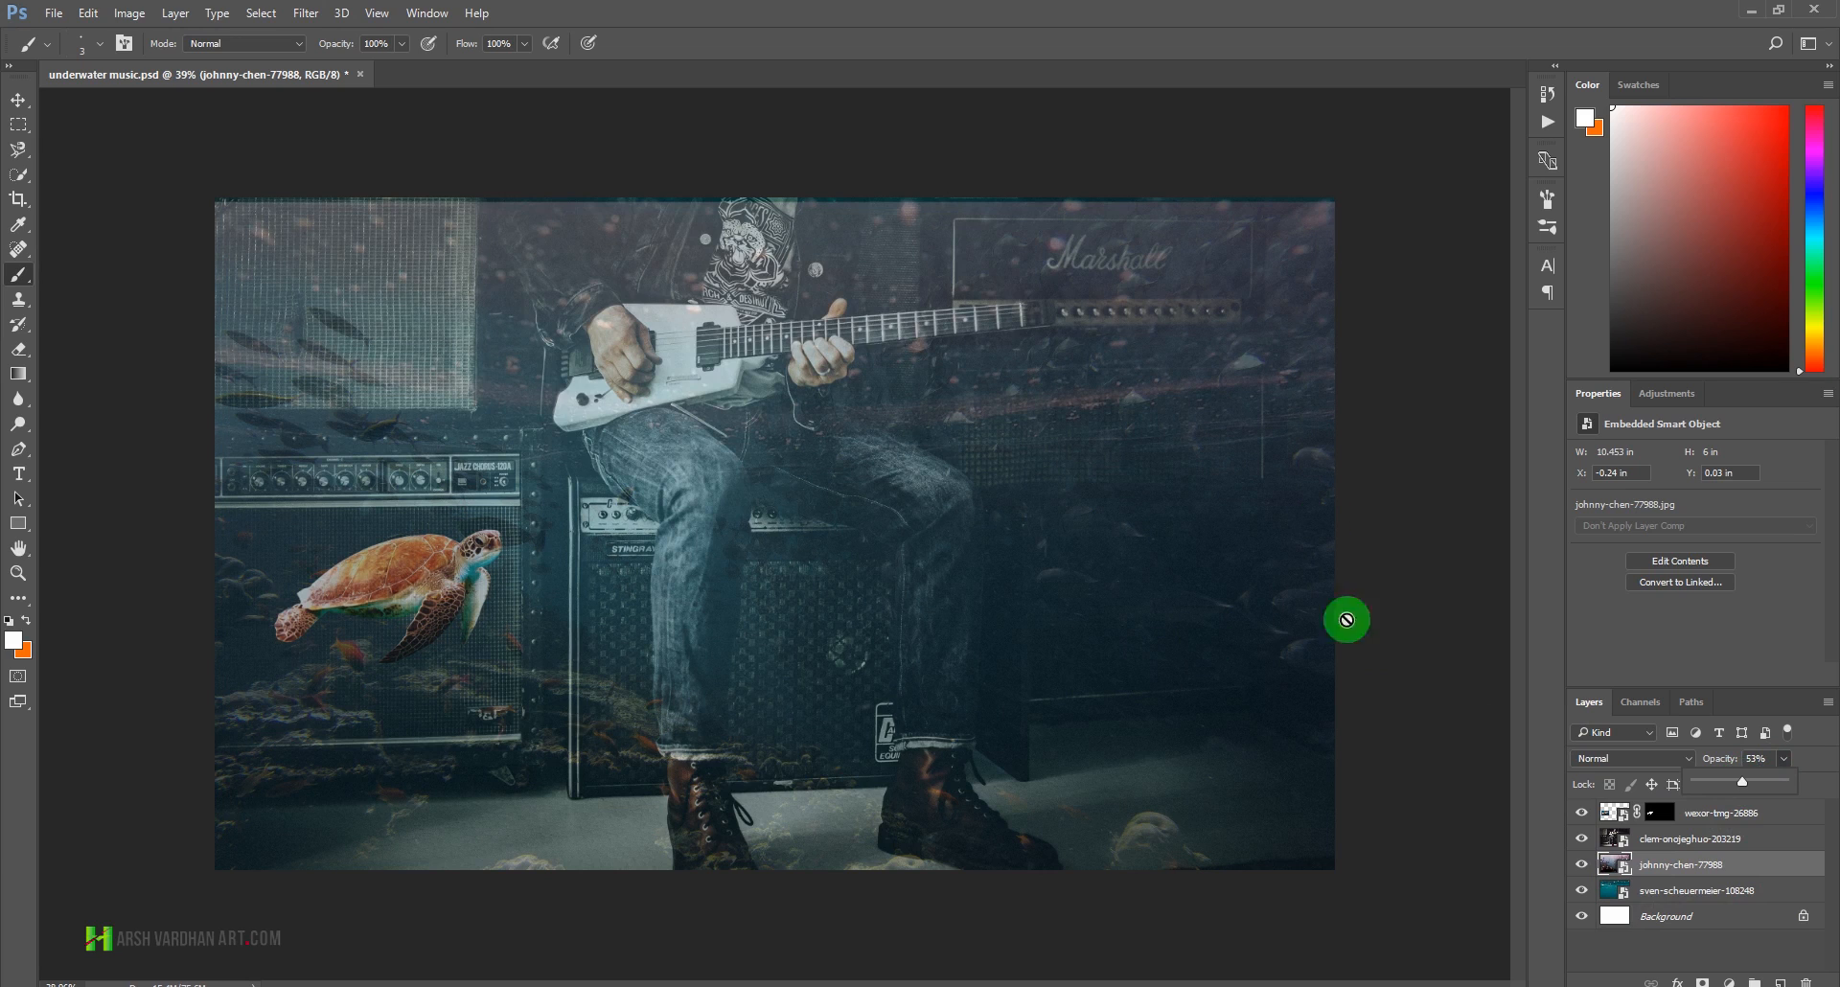
- Transform the reef layer, stretching its top edge to a height of about 6.127 in to cover the canvas
key("ctrl+t")
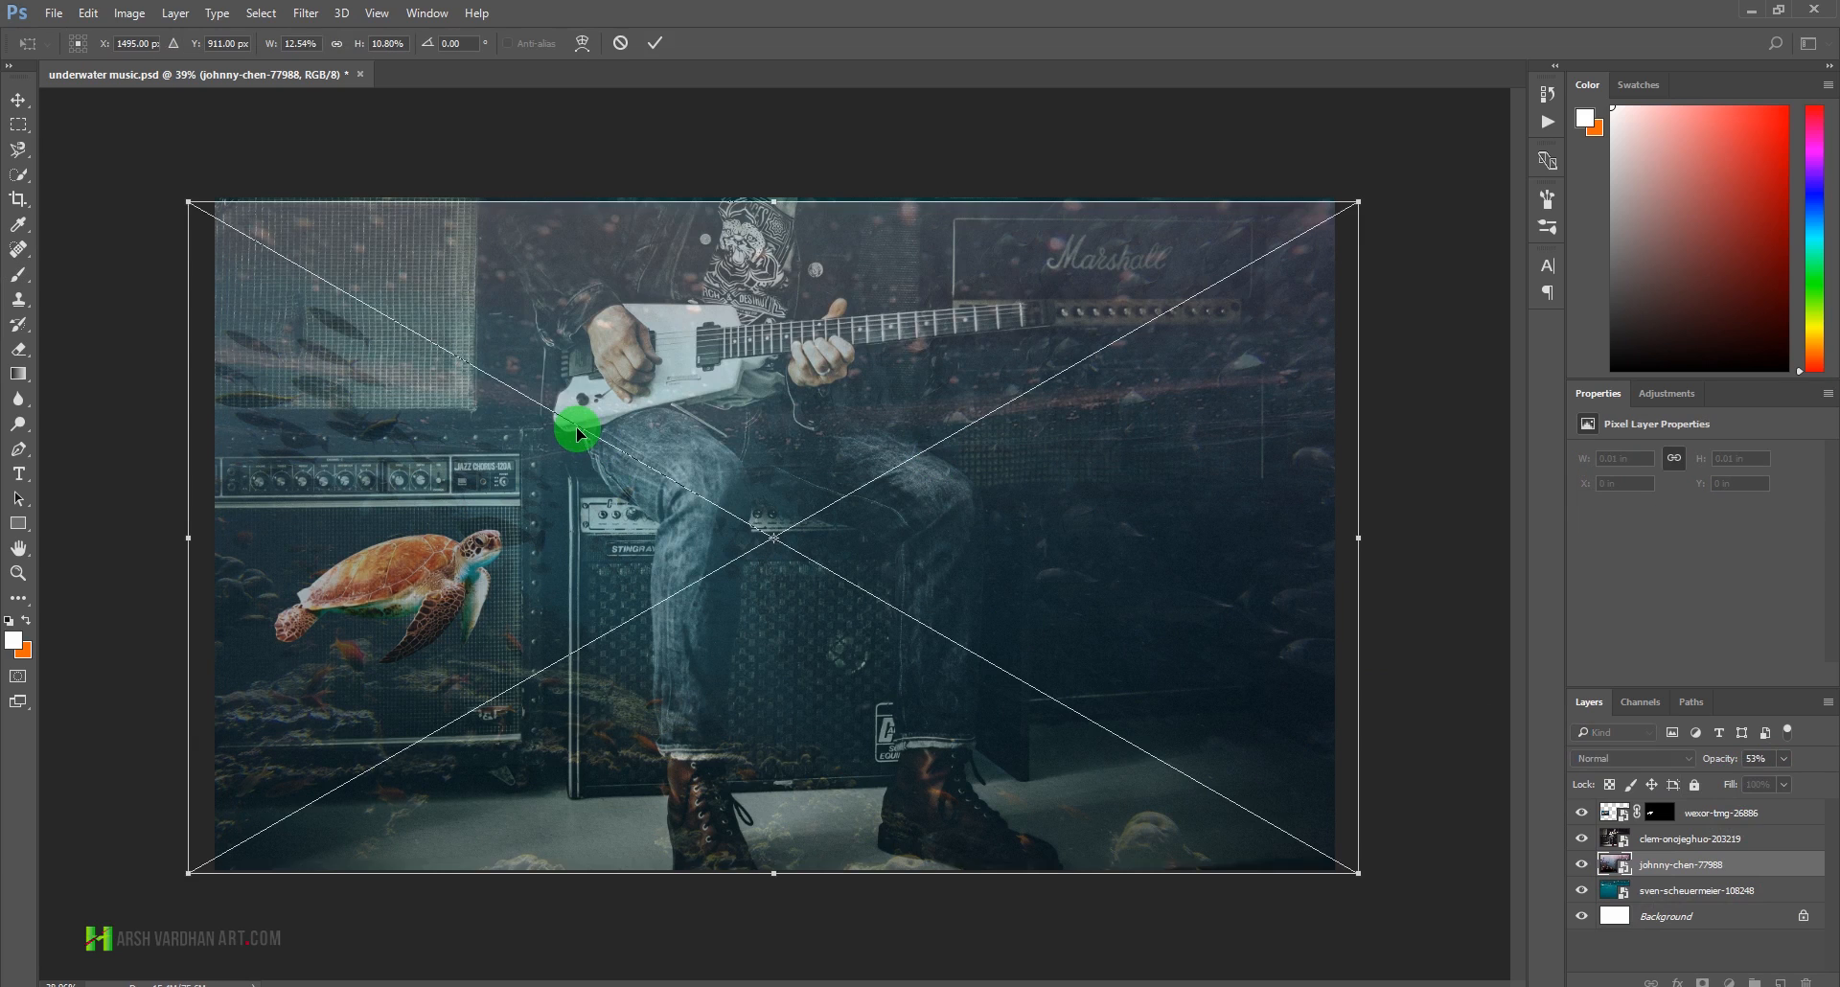
left_click_drag(782, 191, 780, 186)
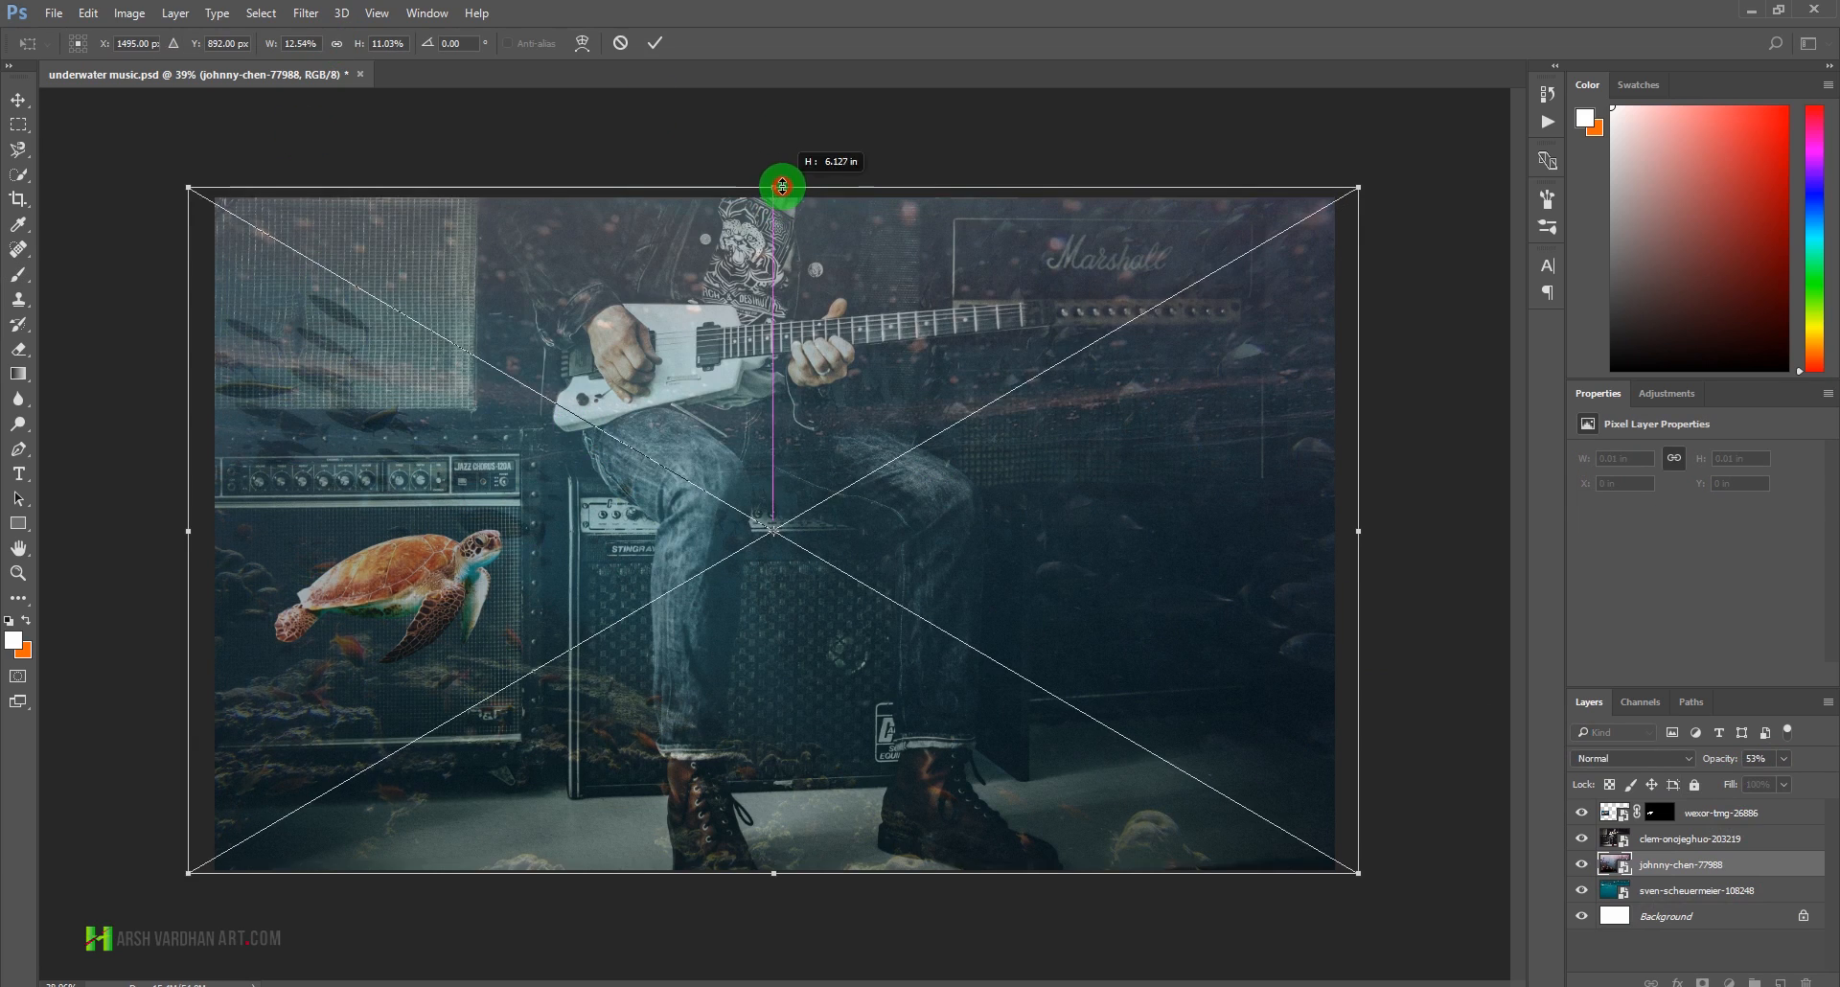
left_click(659, 43)
key("b")
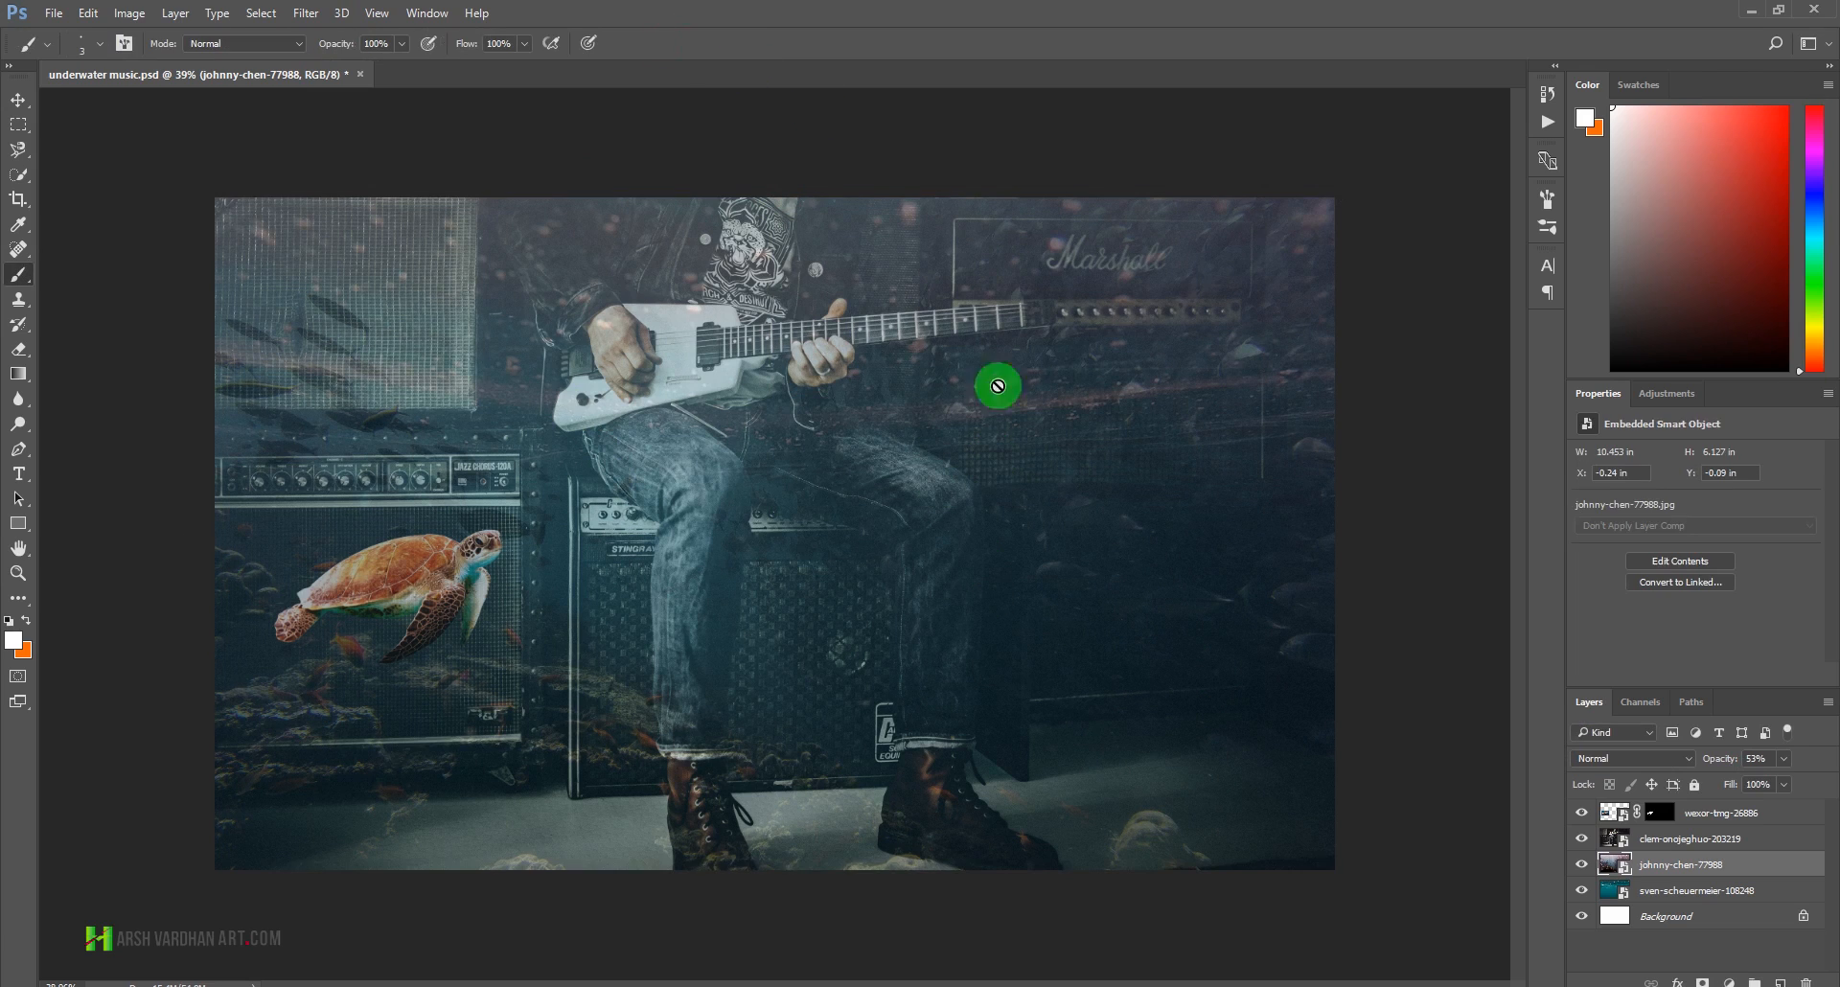
- Raise the reef layer's opacity to 100% and add a layer mask to it
left_click(1783, 758)
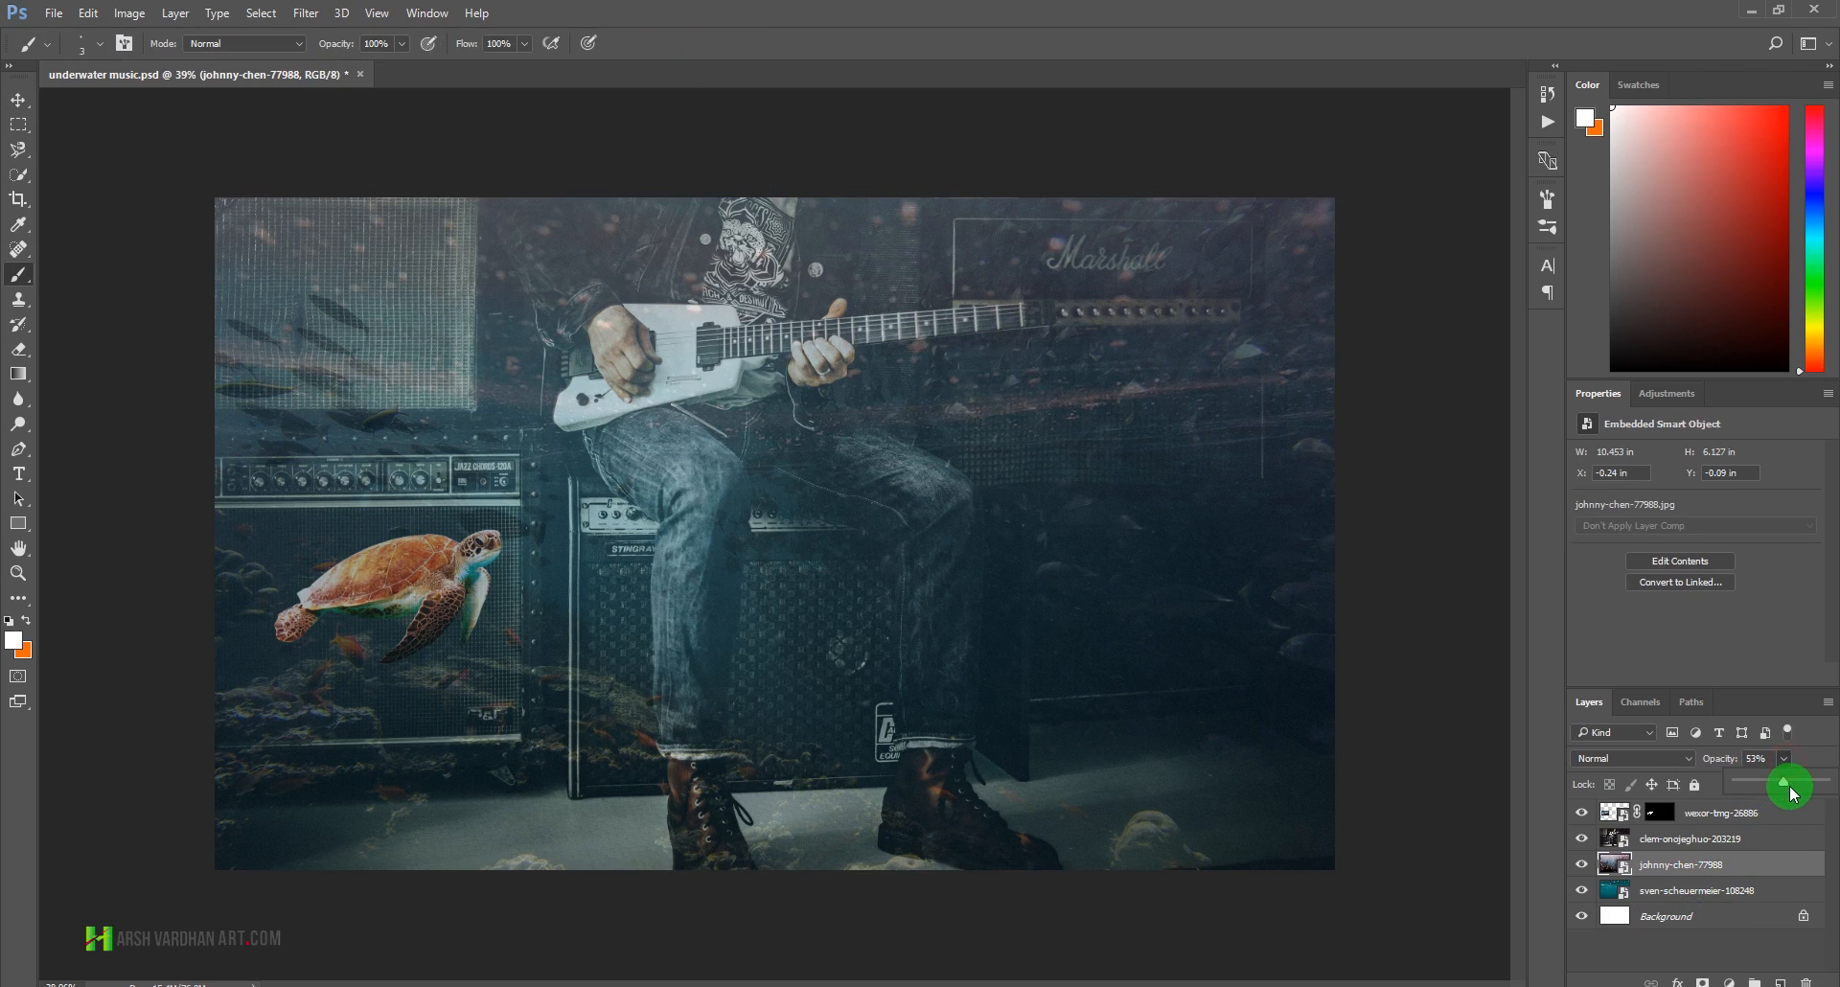
left_click_drag(1788, 789, 1832, 791)
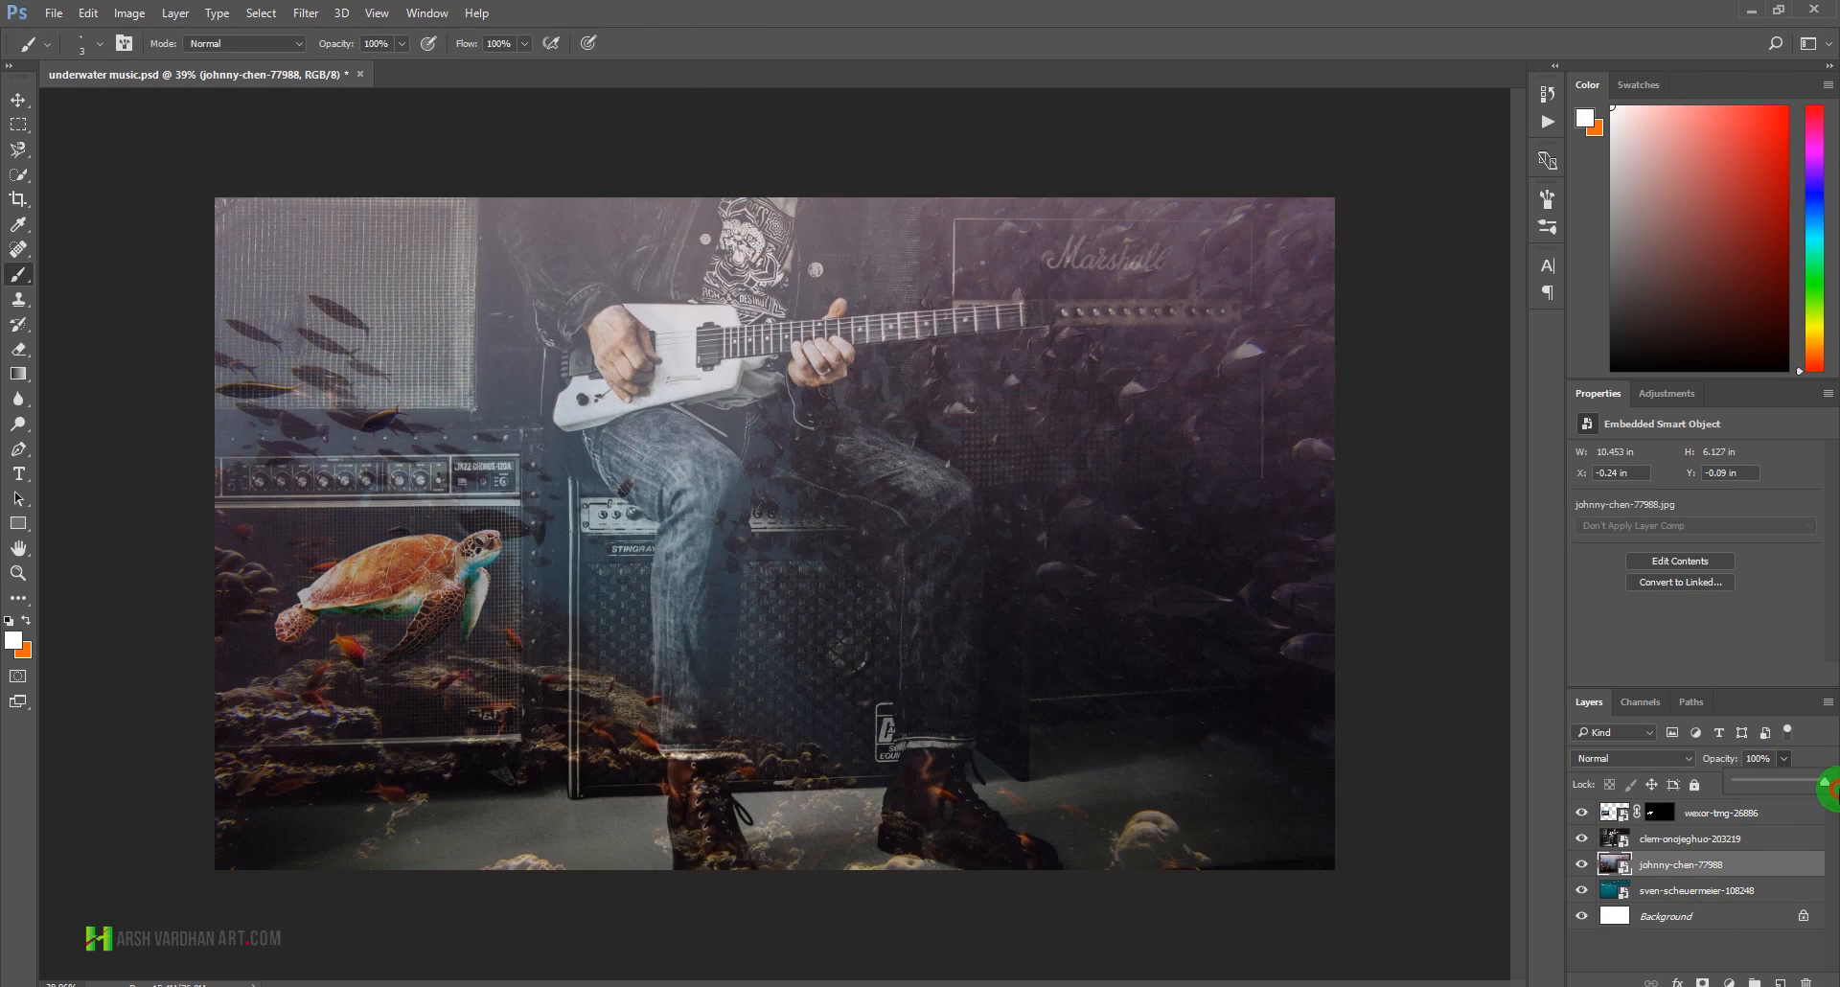
left_click(1615, 863)
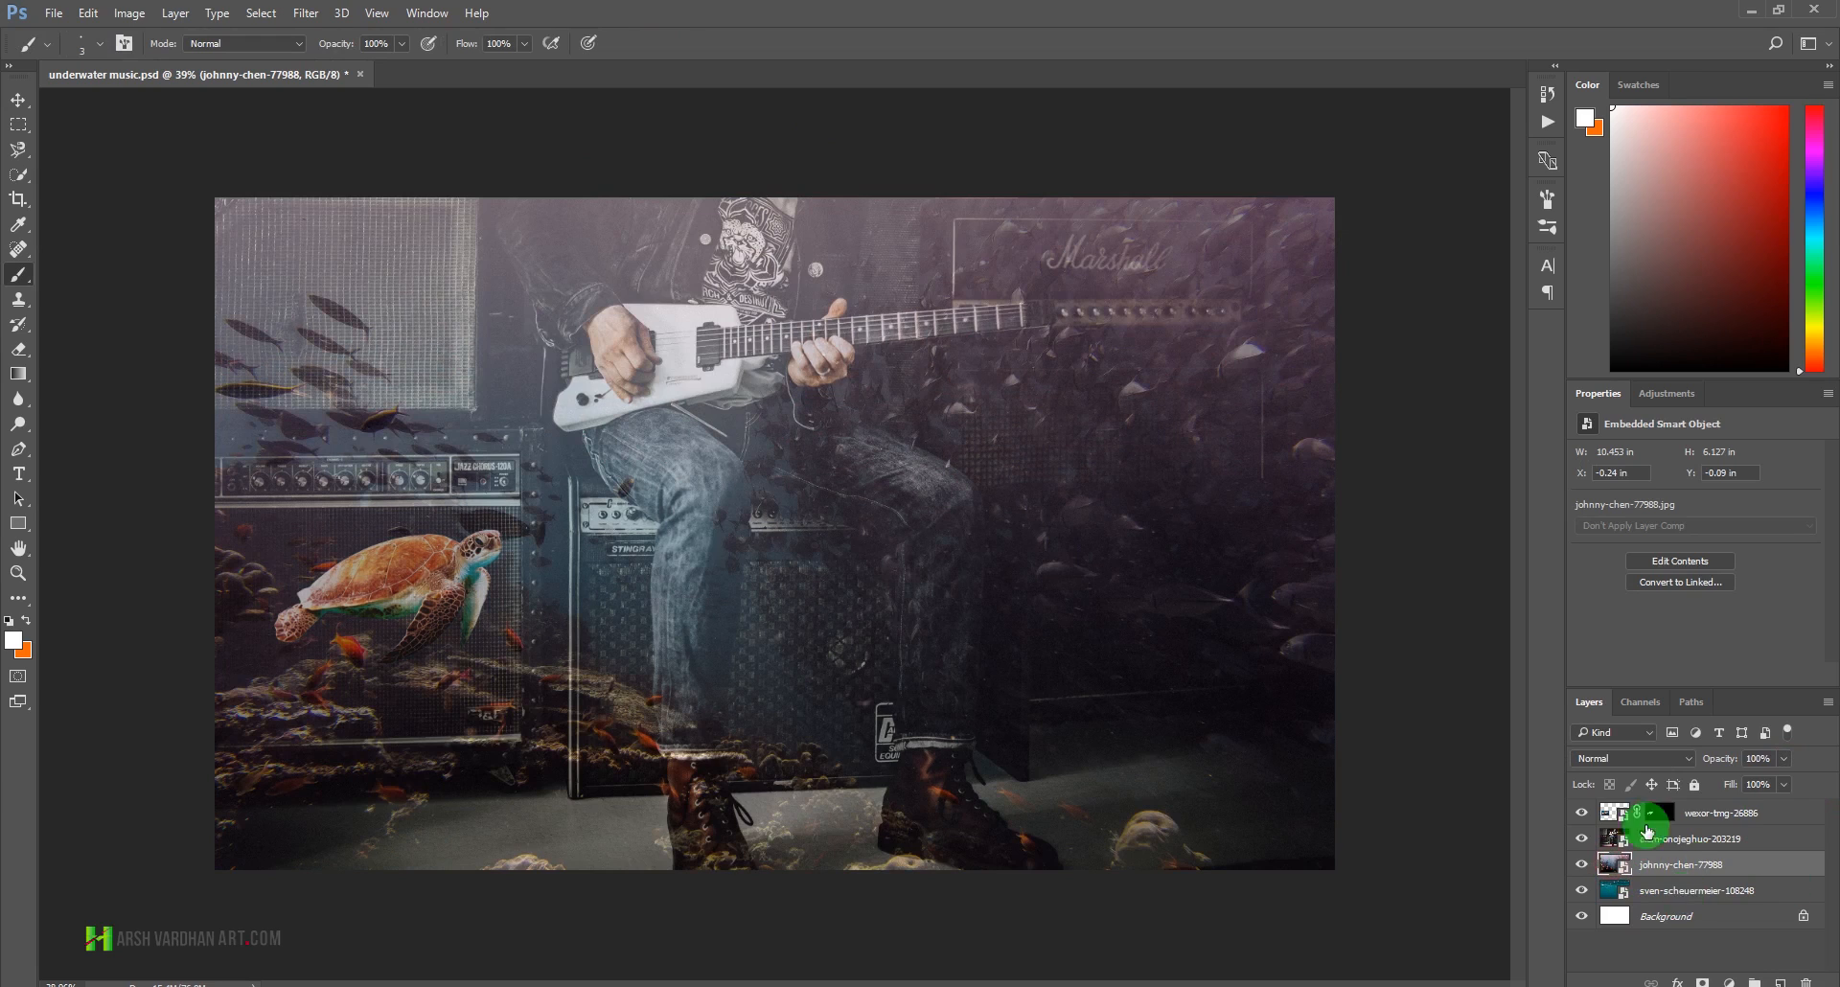
left_click(1703, 982)
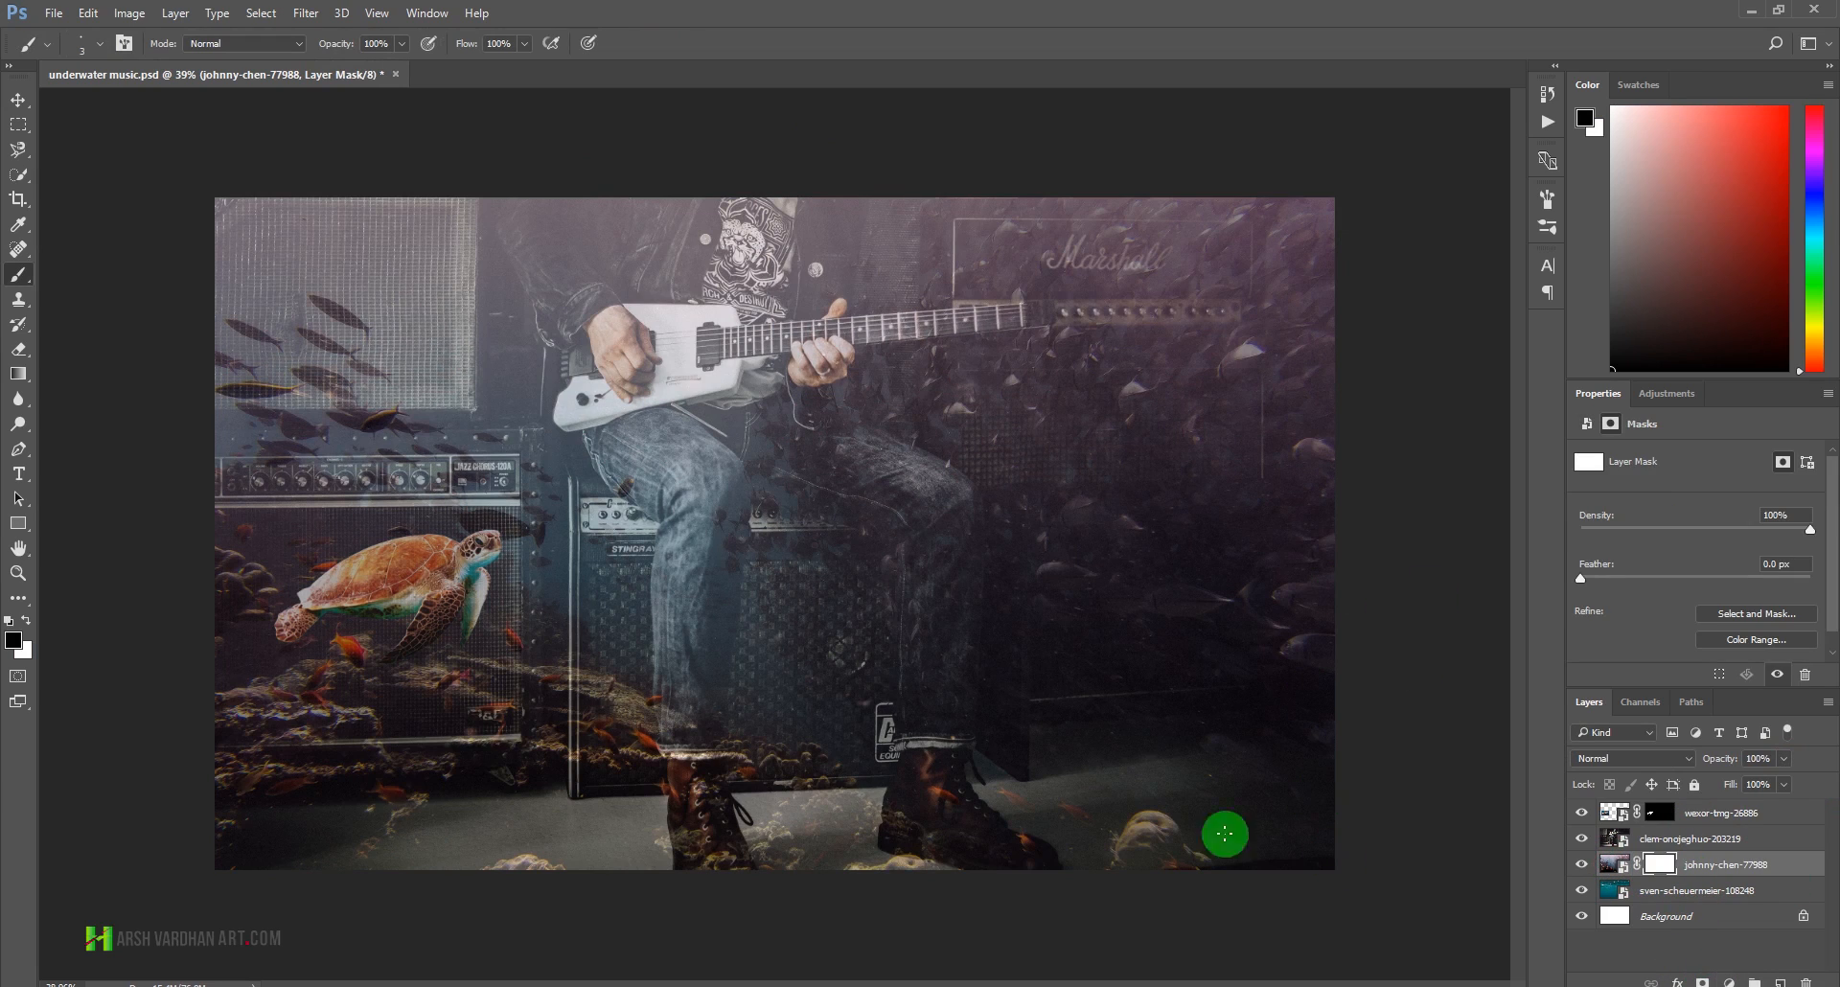
- Apply a radial black-to-white gradient to the reef mask from the canvas centre outward, and set the layer's opacity to about 83%
left_click(19, 375)
left_click(119, 44)
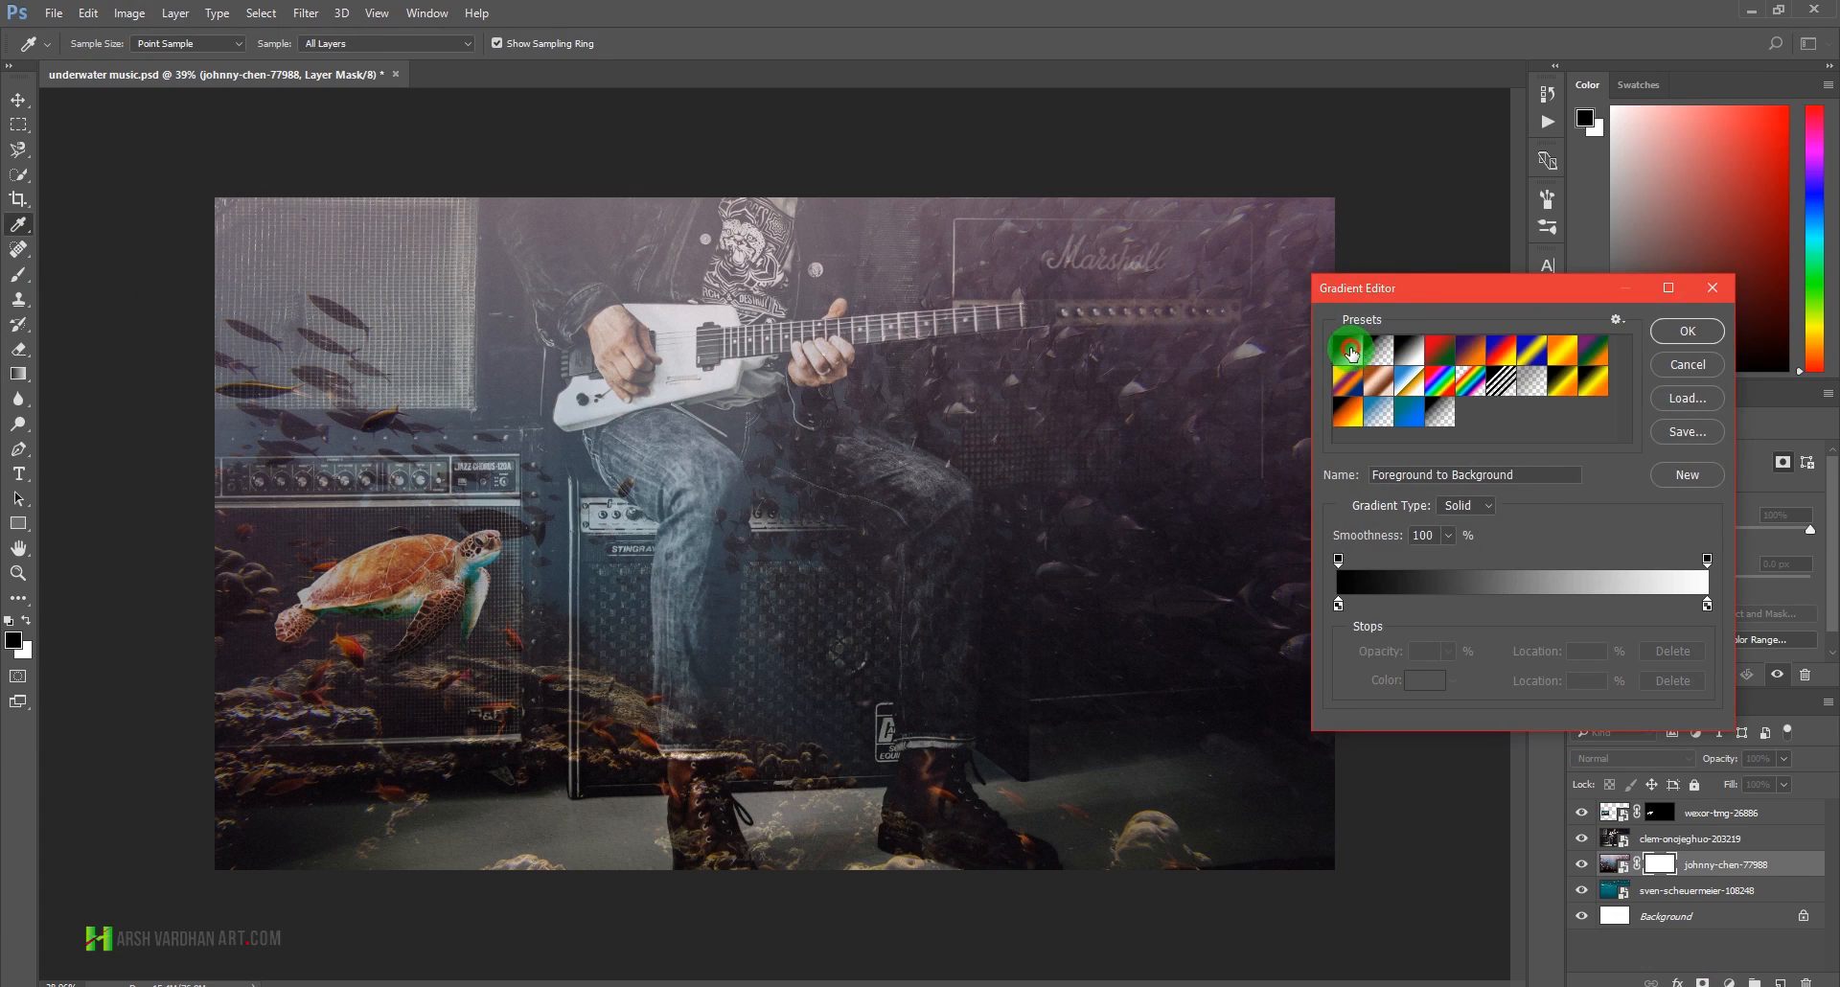
left_click(1688, 333)
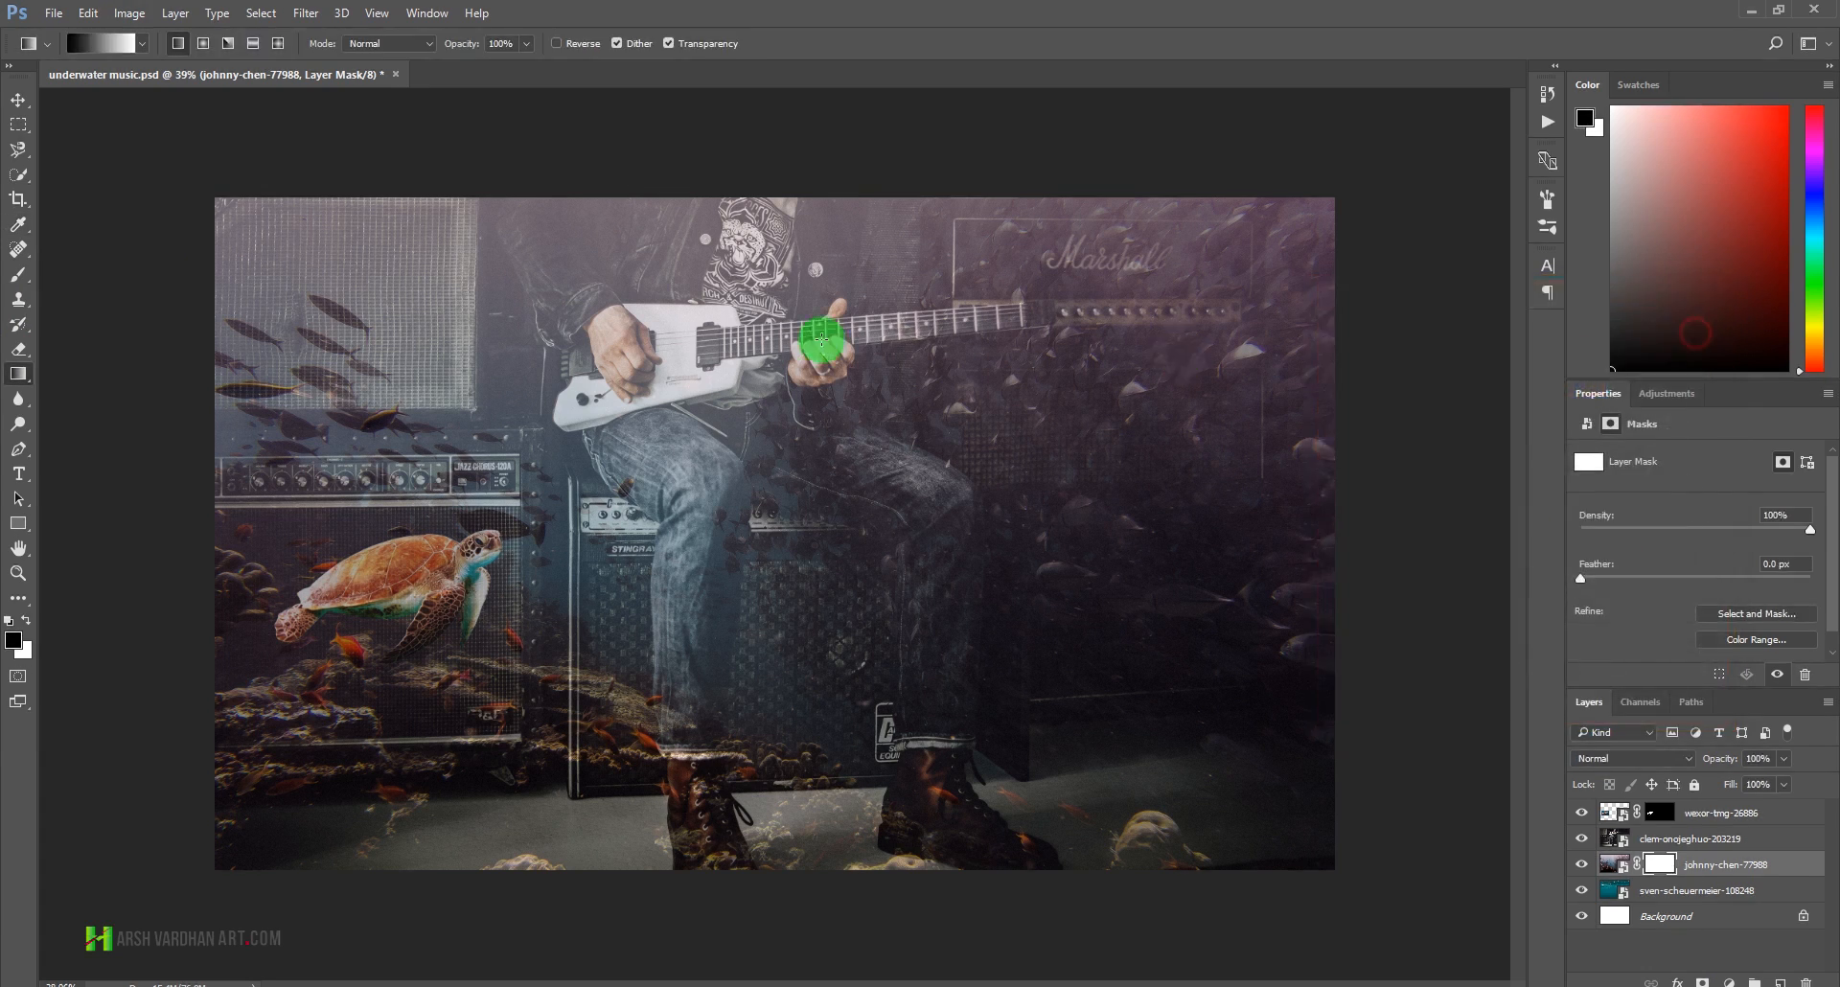
left_click(207, 48)
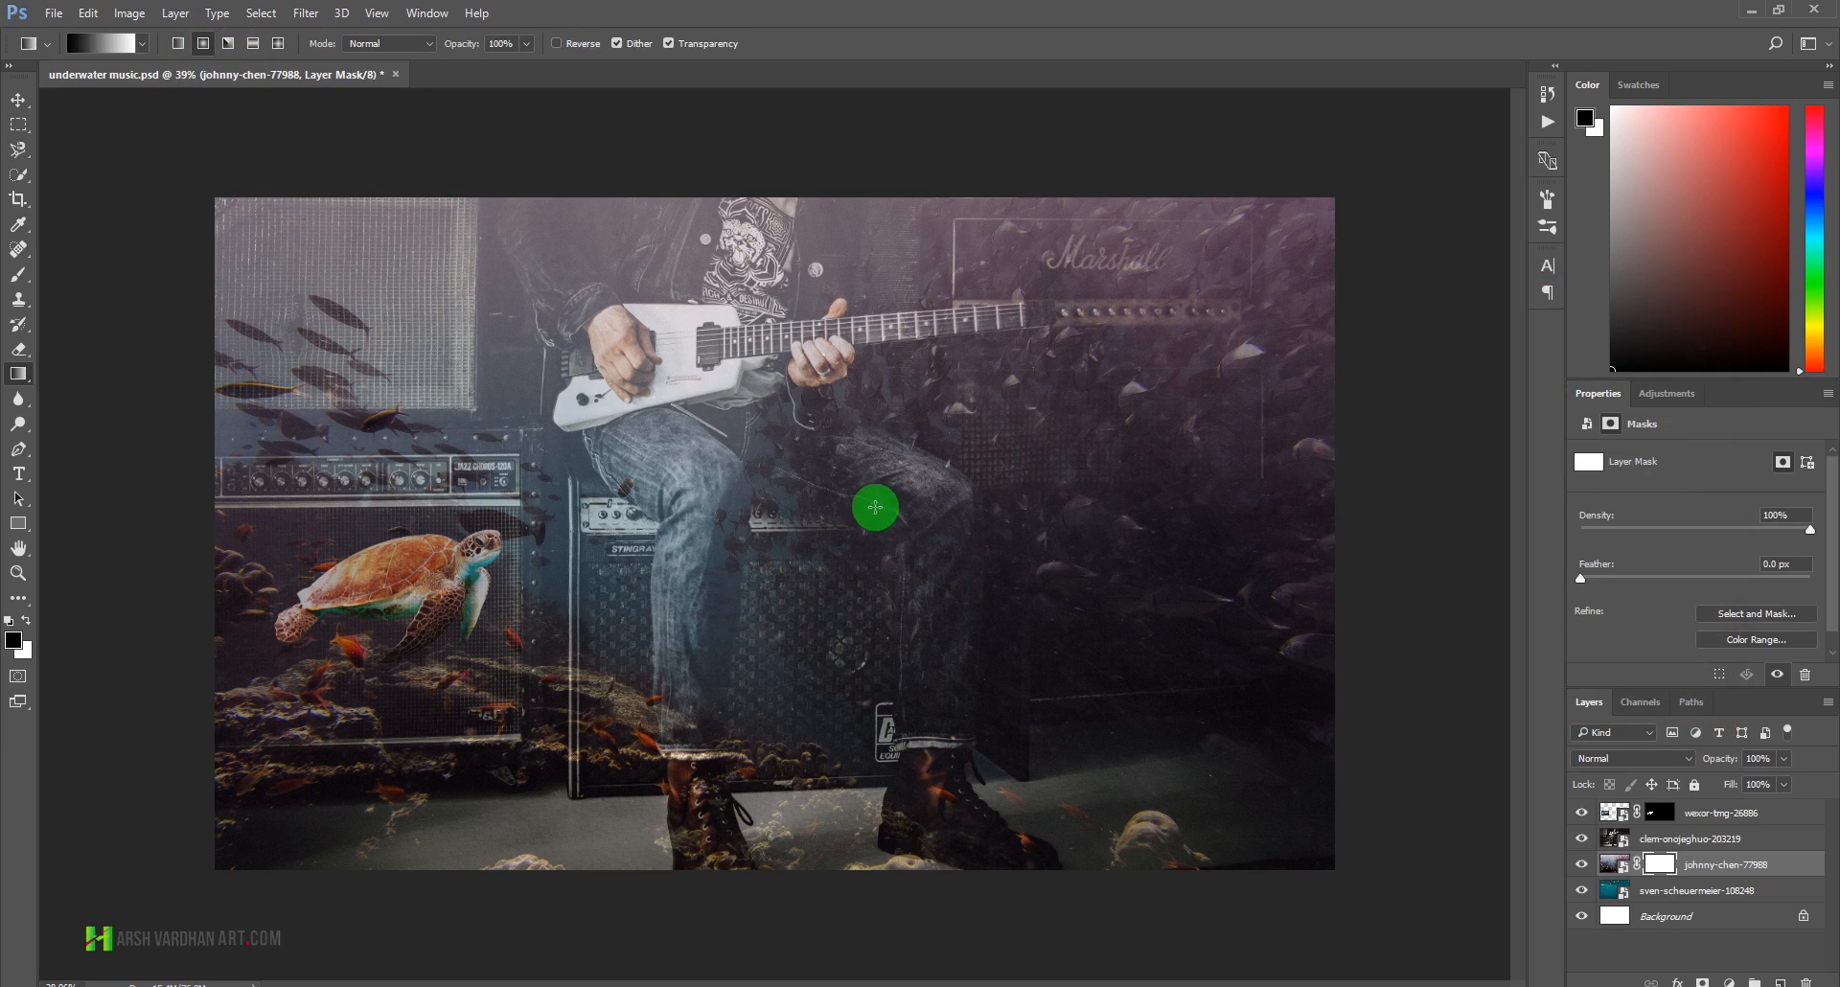
left_click_drag(774, 529, 1338, 272)
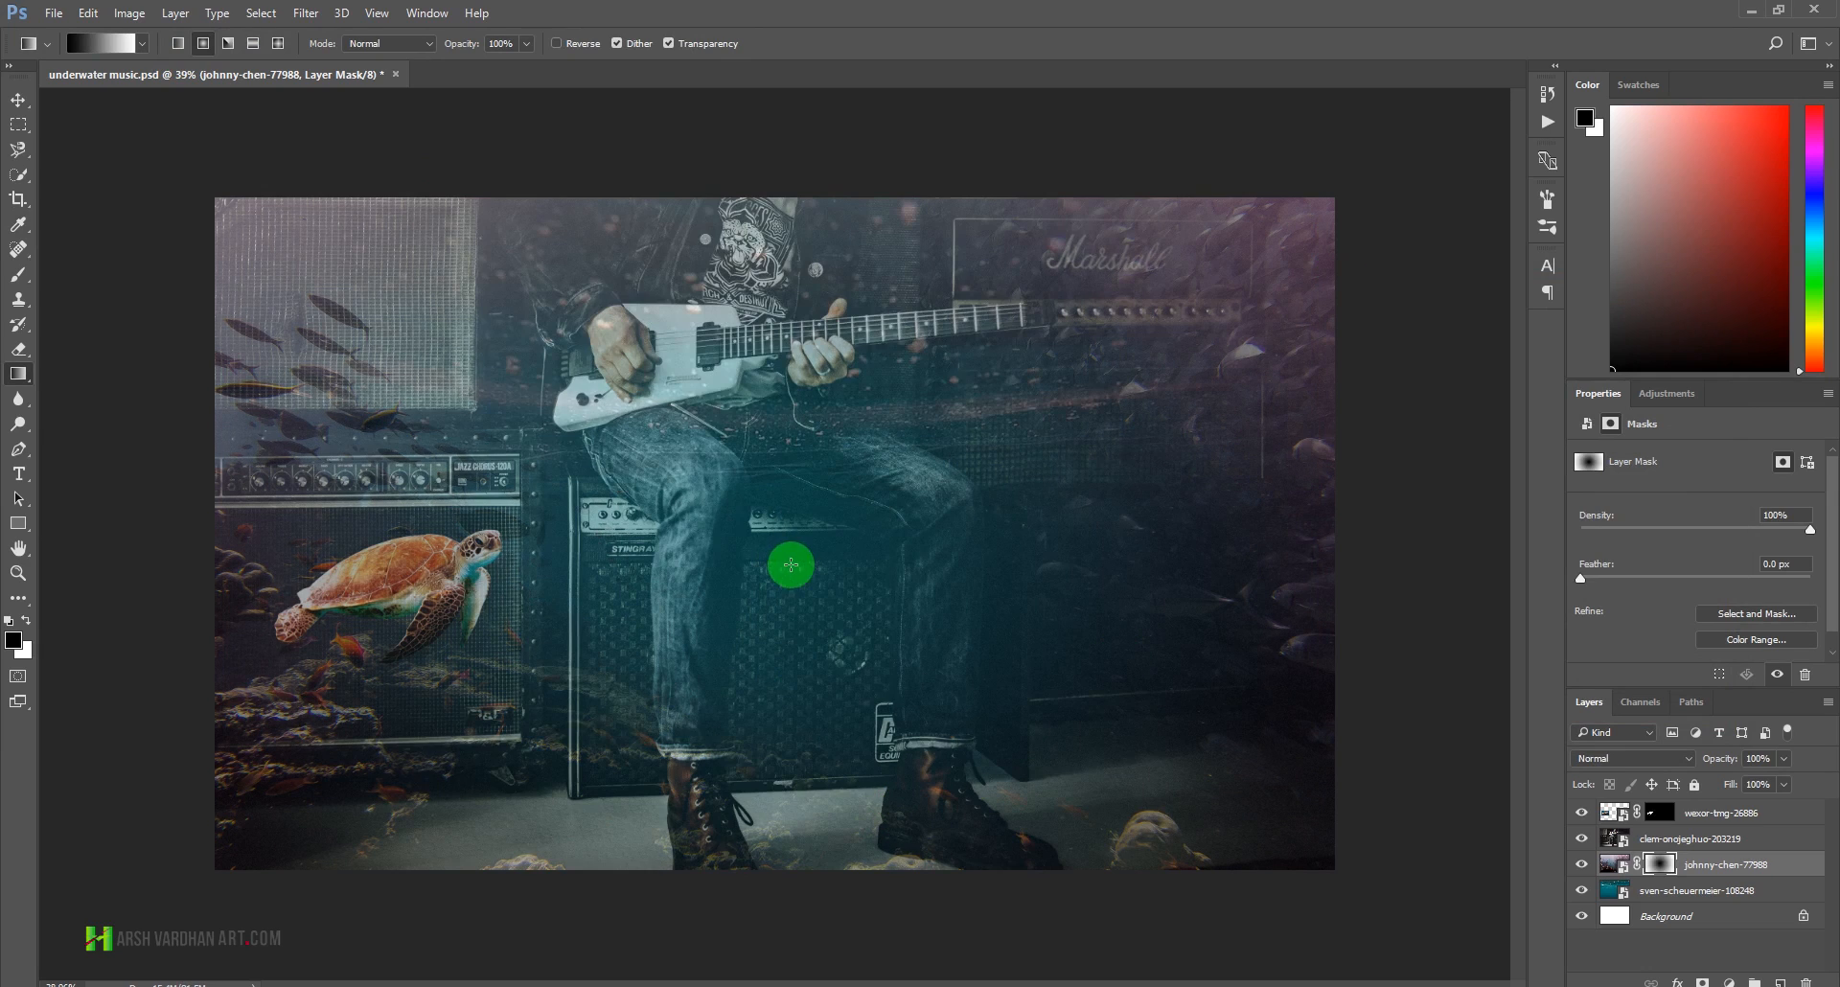
left_click(1614, 868)
left_click(1784, 759)
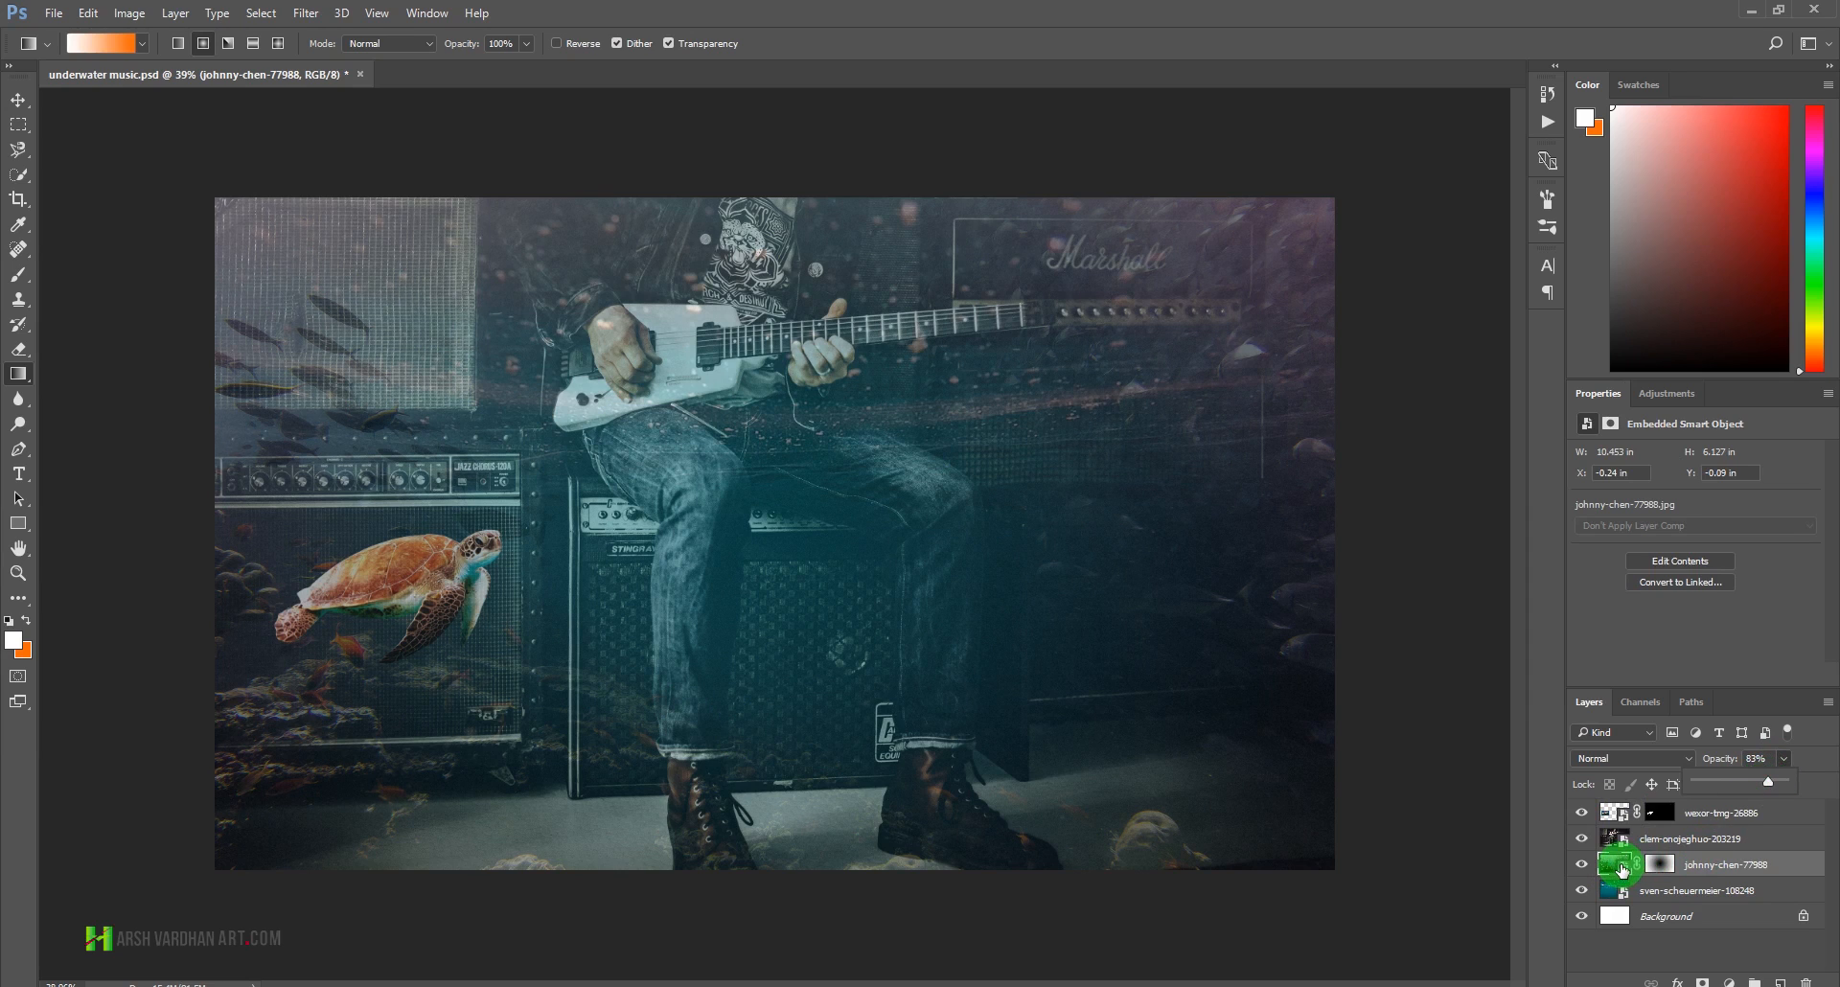
- Add a Color Balance adjustment clipped to the reef layer with midtones at cyan-red -54, magenta-green +63 and yellow-blue +26
left_click(1657, 402)
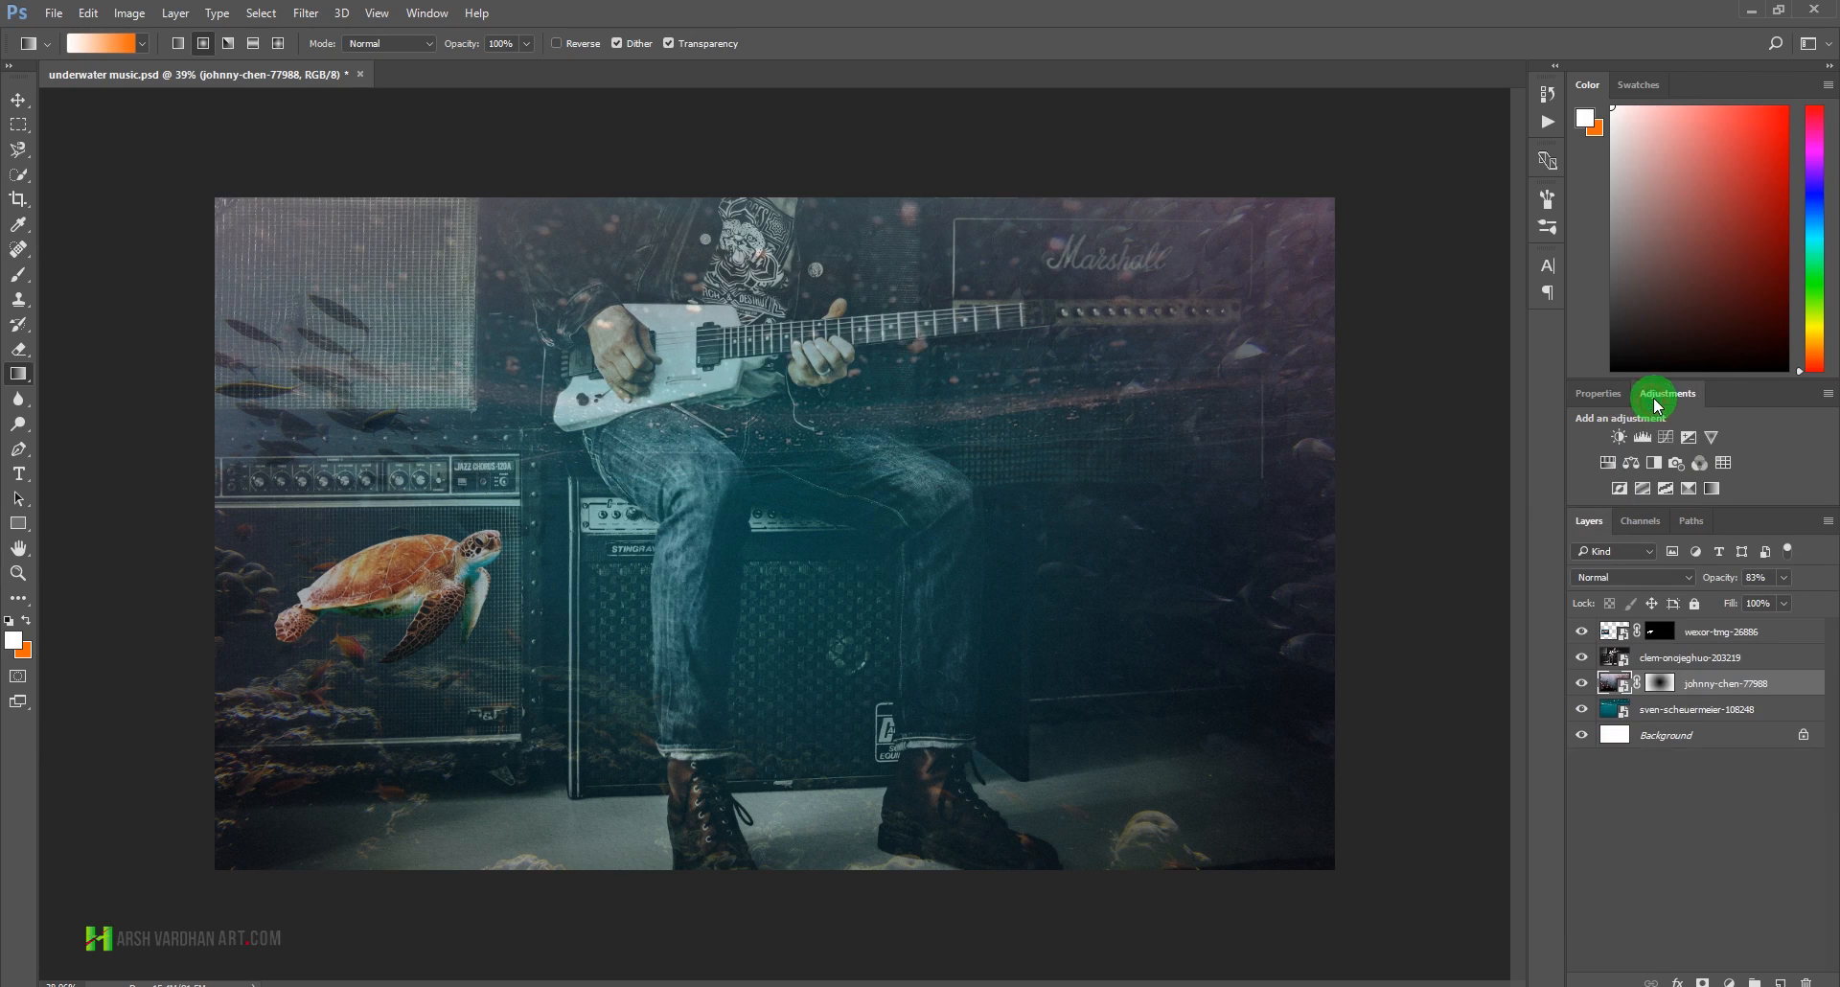
left_click(1636, 466)
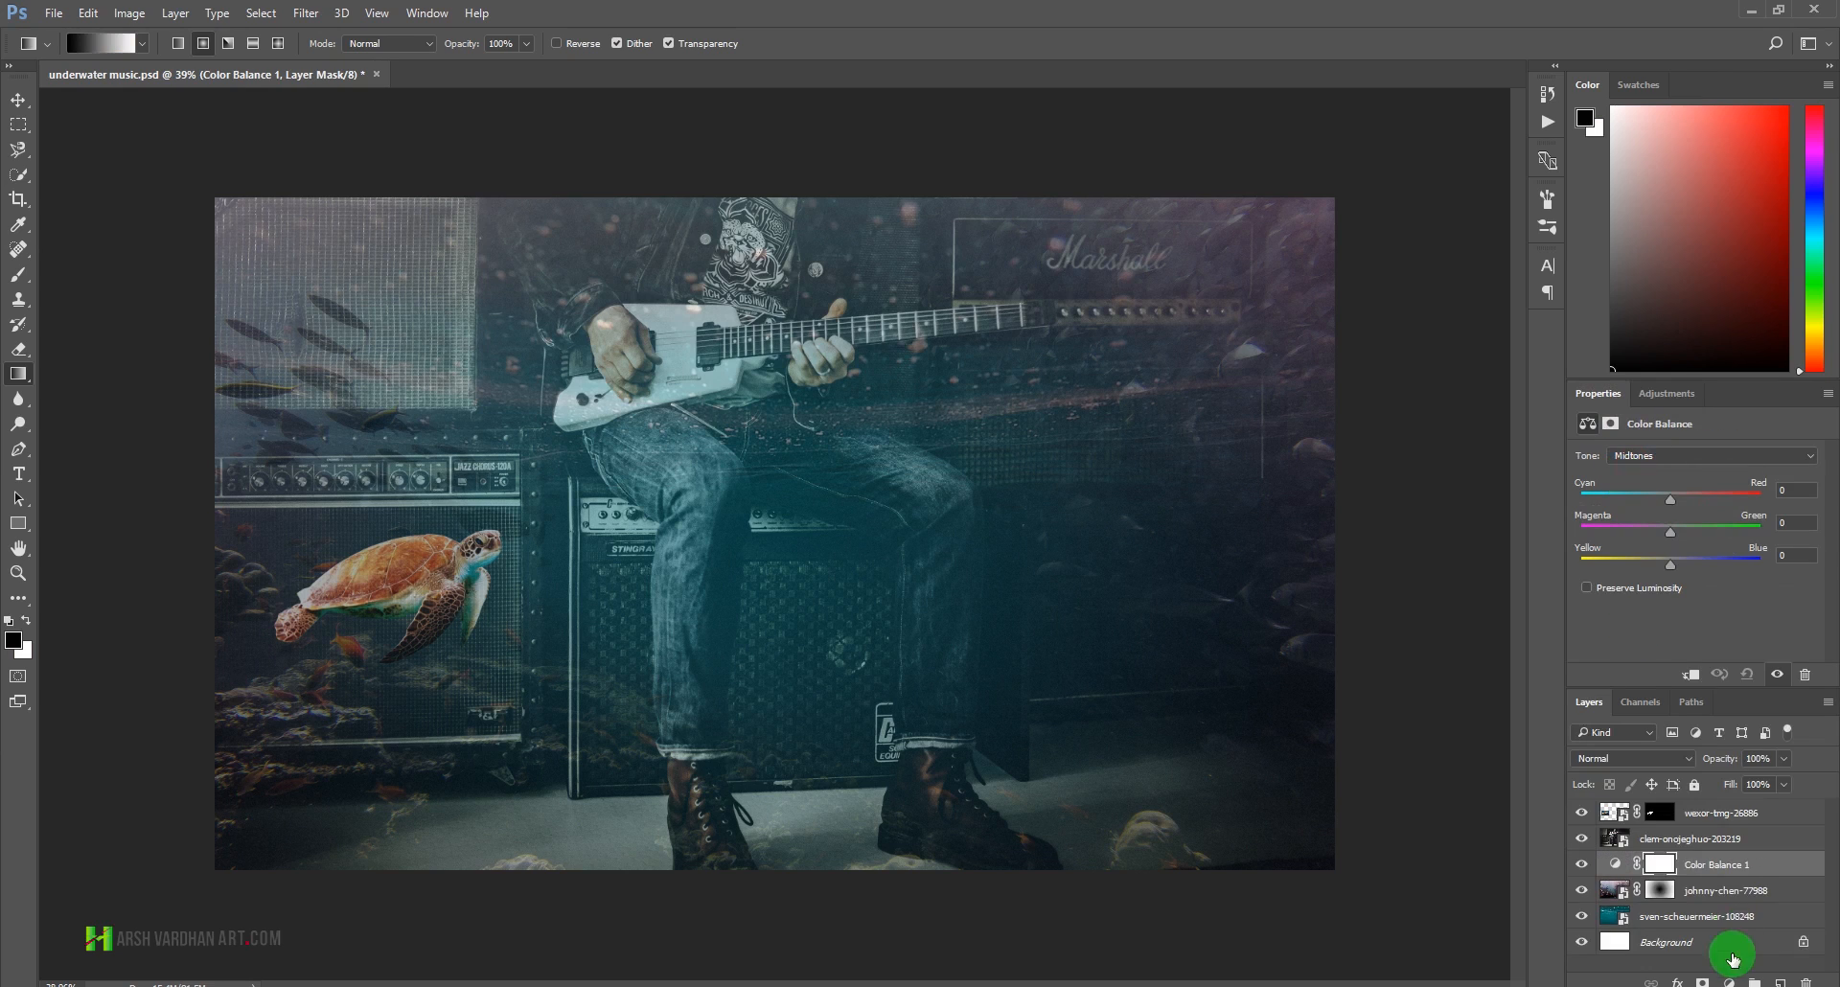
left_click(1692, 683)
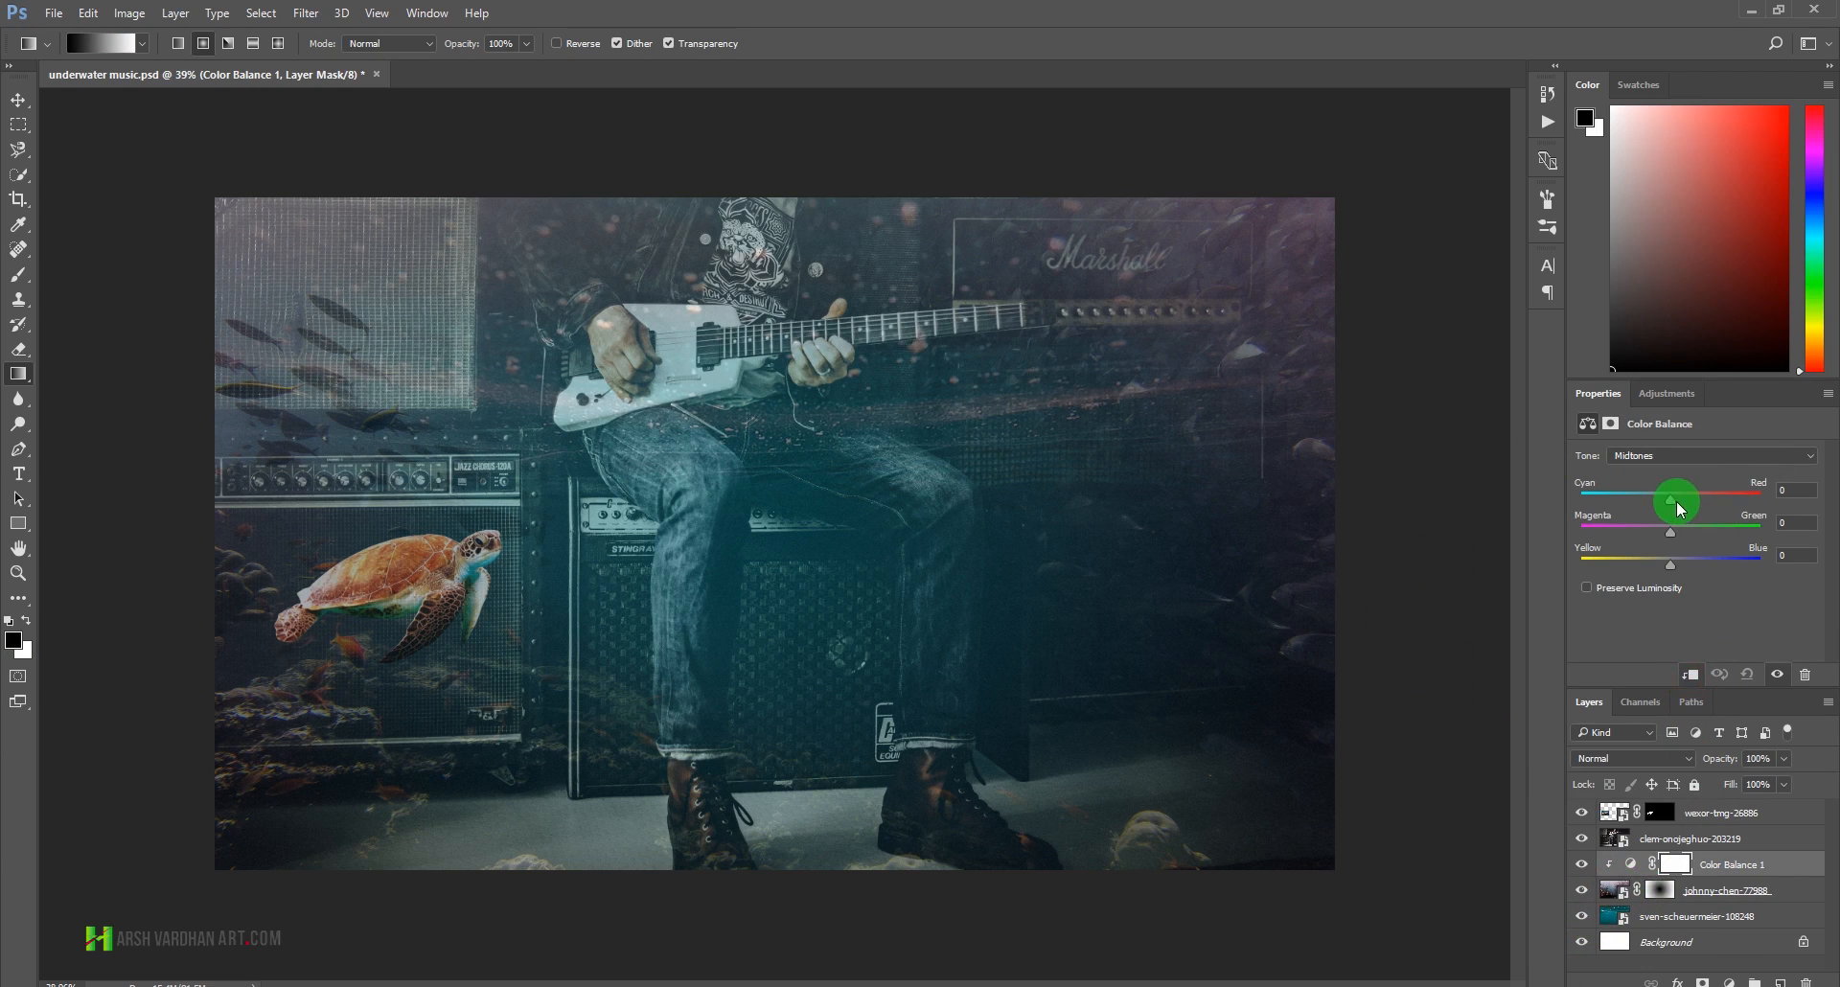
left_click_drag(1671, 497, 1705, 569)
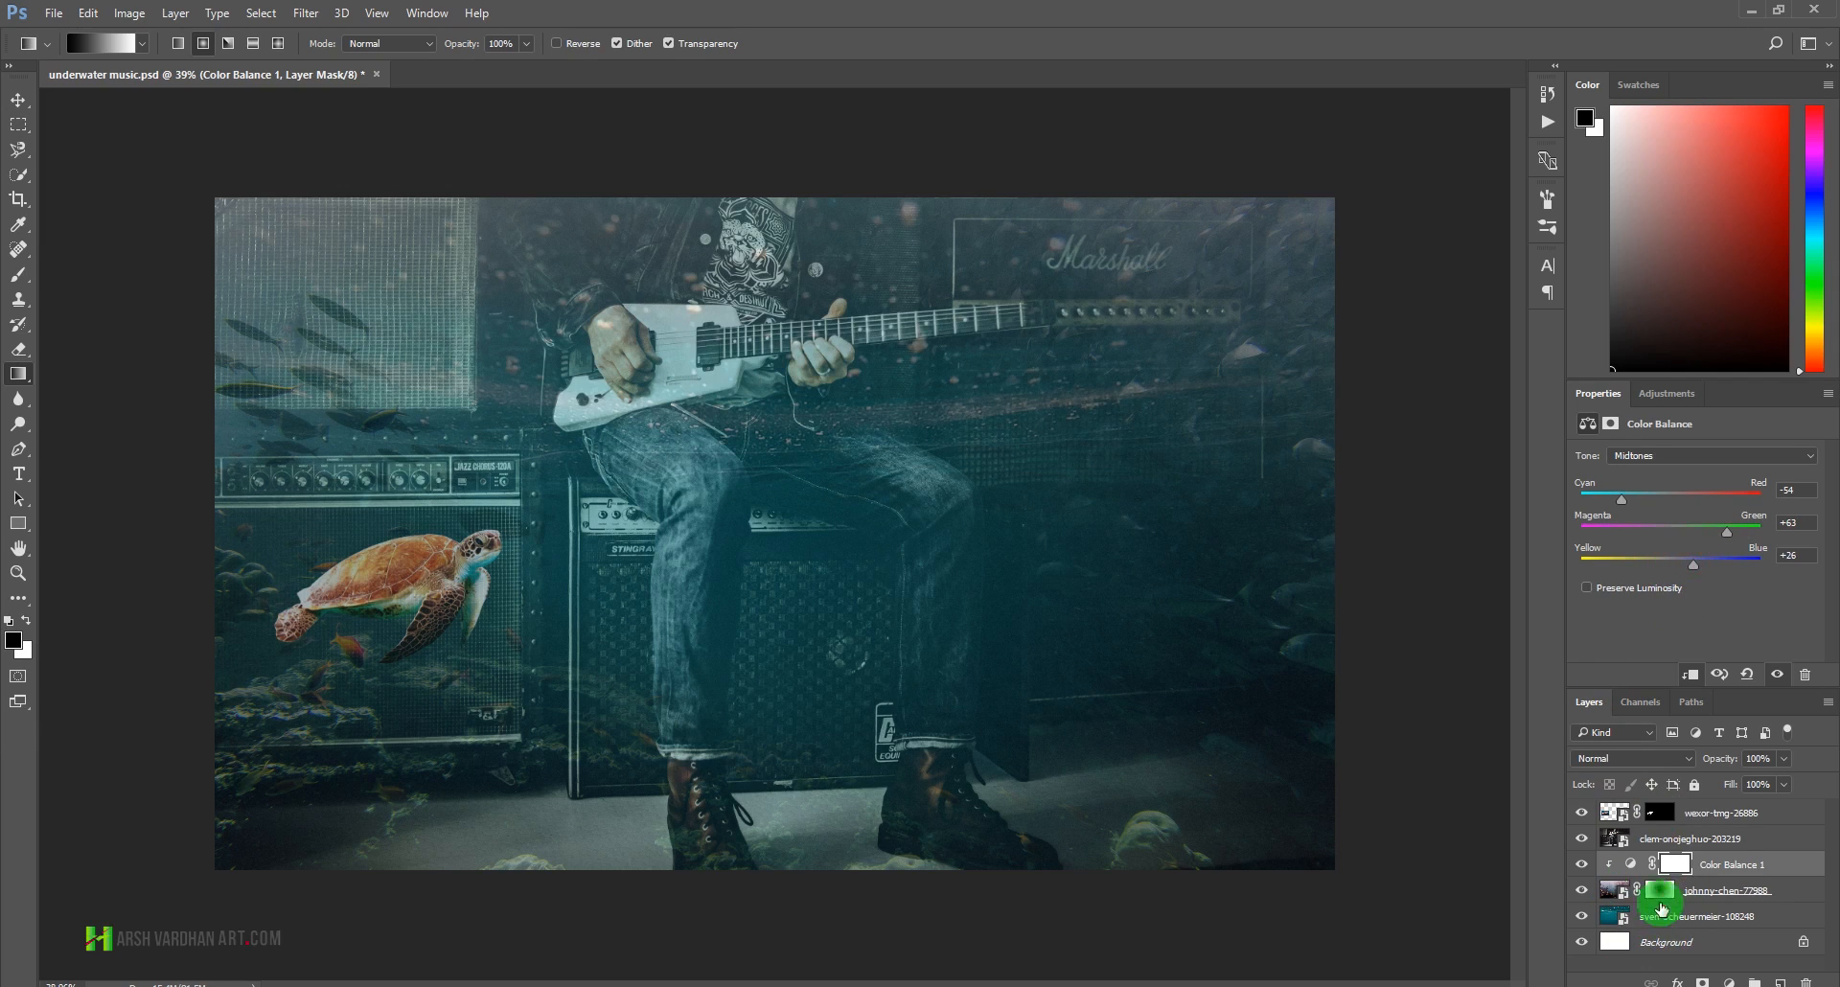
- Set the Color Balance shadows to cyan-red -34, magenta-green +38 and yellow-blue +23
left_click(1689, 467)
left_click(1677, 474)
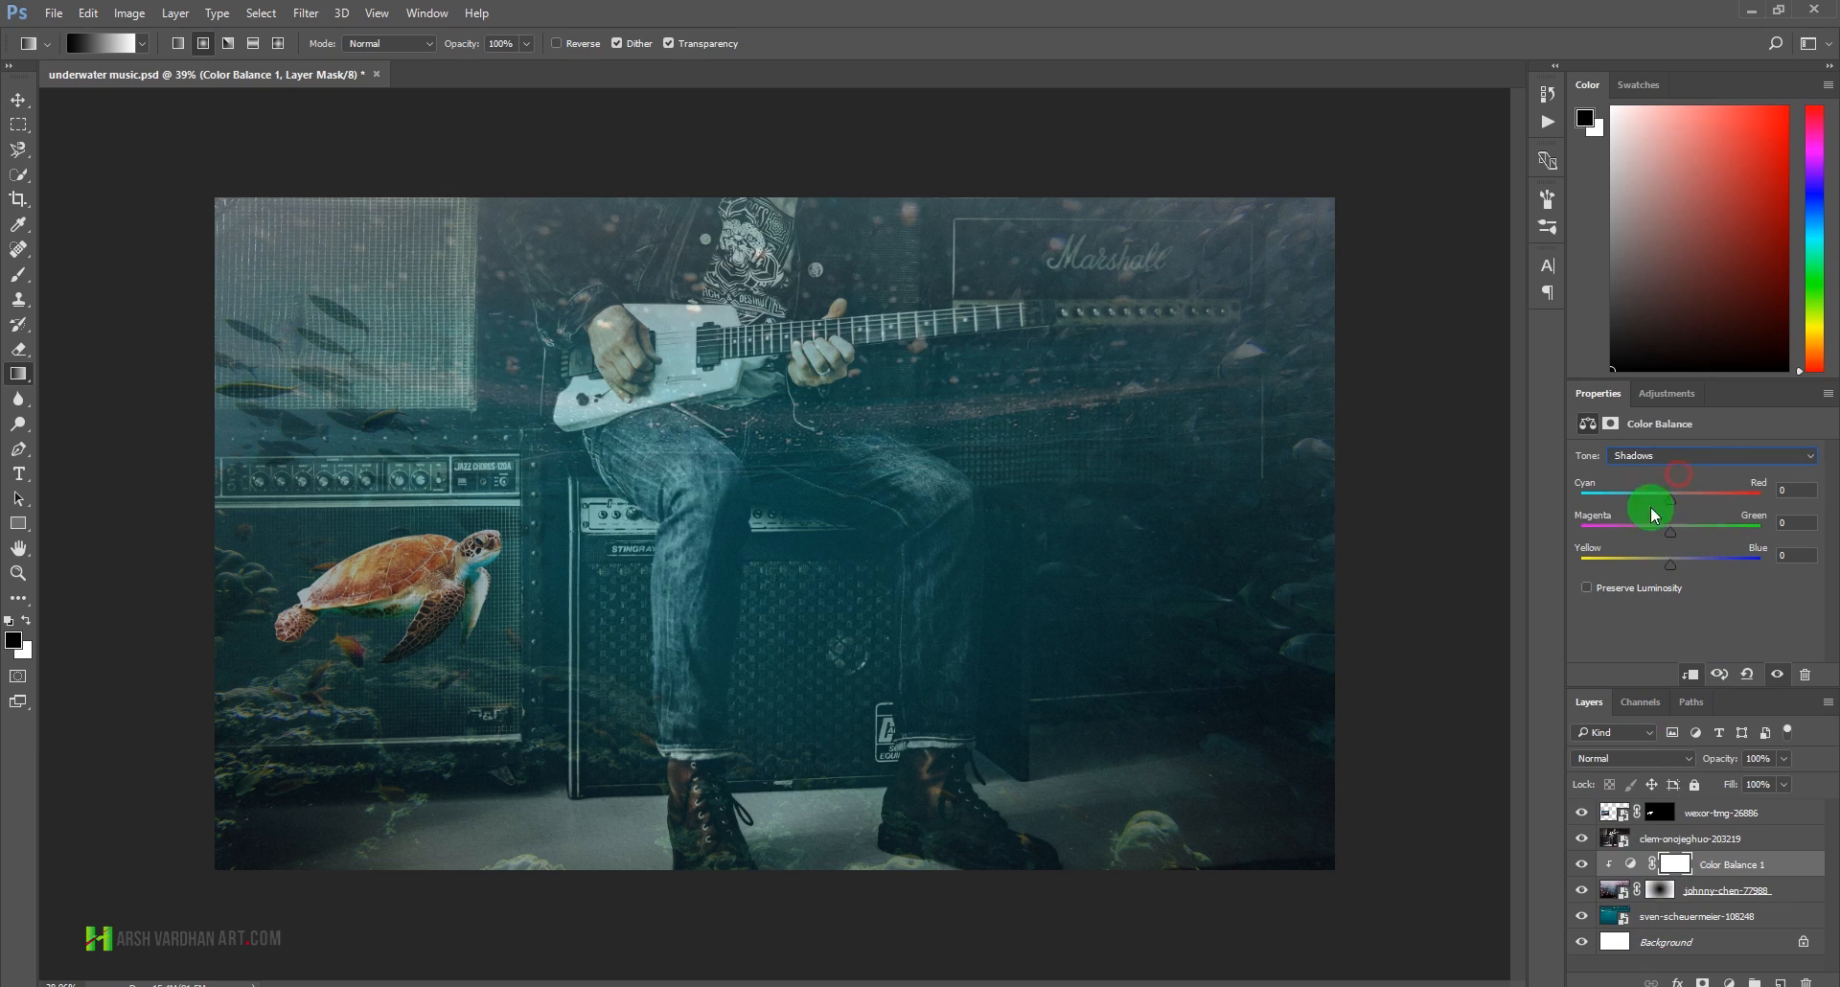
left_click_drag(1672, 493, 1638, 495)
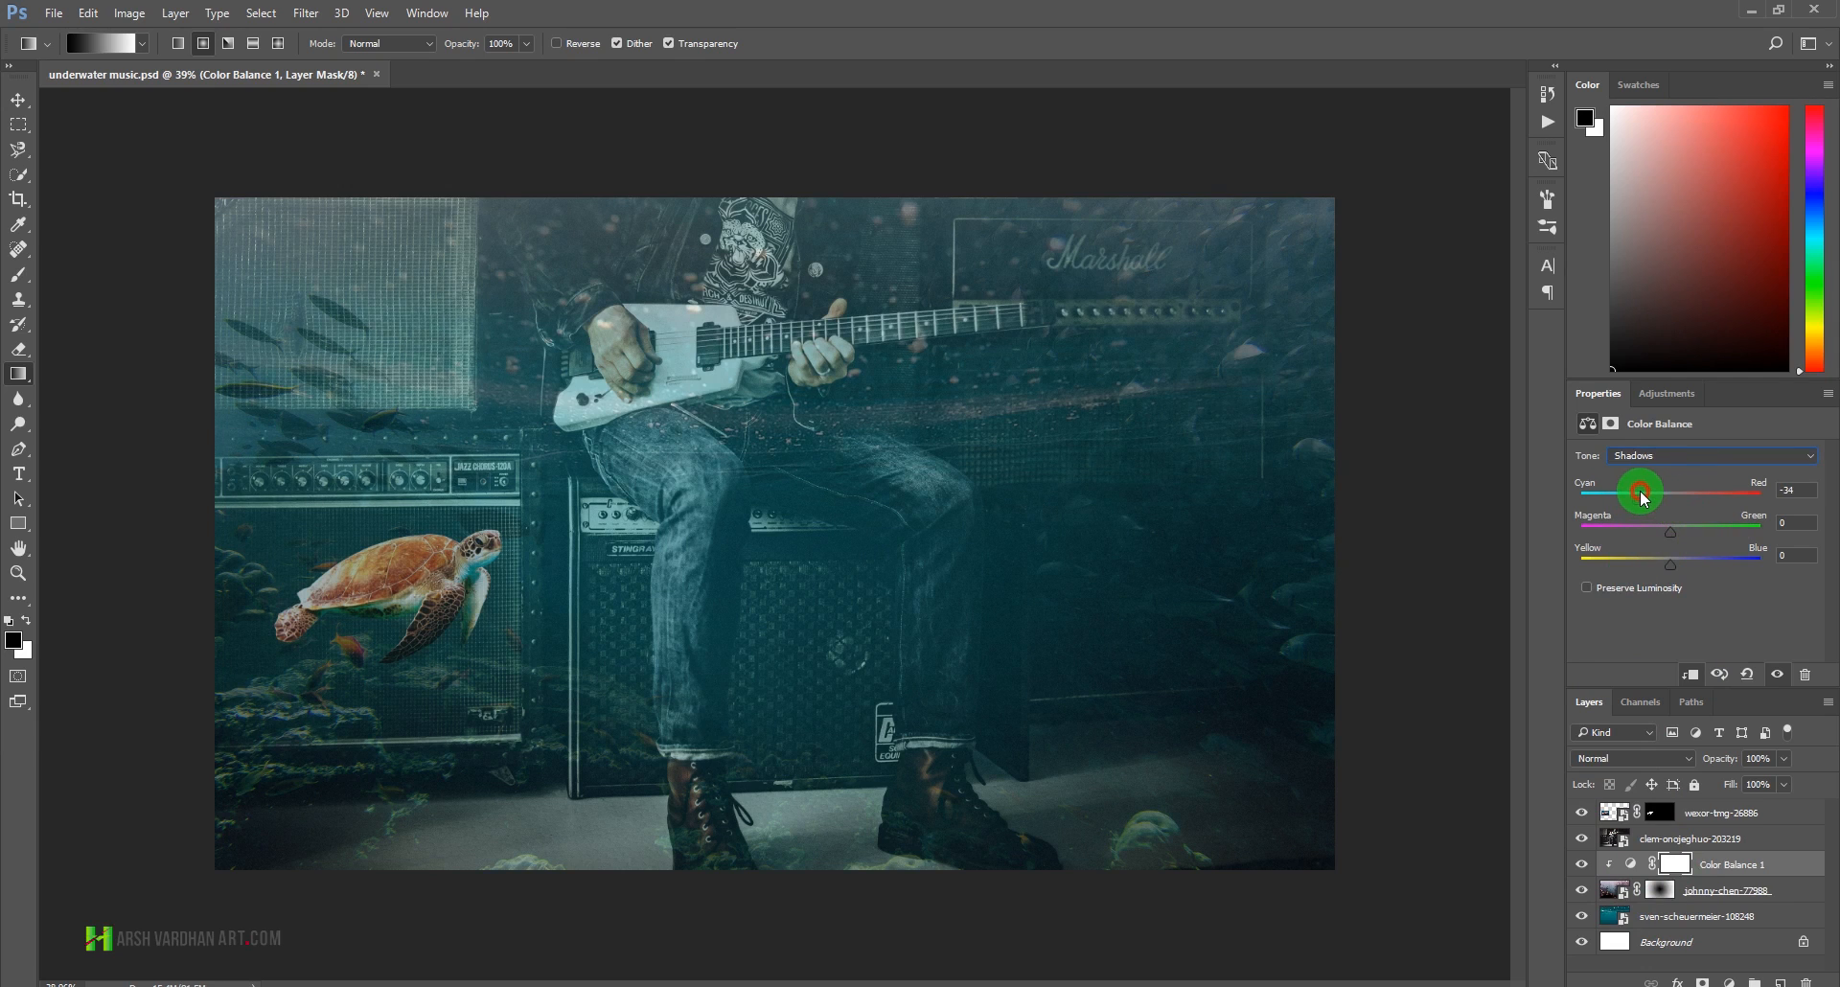
mouse_move(1669, 575)
left_mouse_down()
mouse_move(1723, 575)
mouse_move(1597, 575)
mouse_move(1700, 572)
left_mouse_up()
- Set the Color Balance highlights to cyan-red -46, magenta-green +22 and yellow-blue +30
left_click(1652, 458)
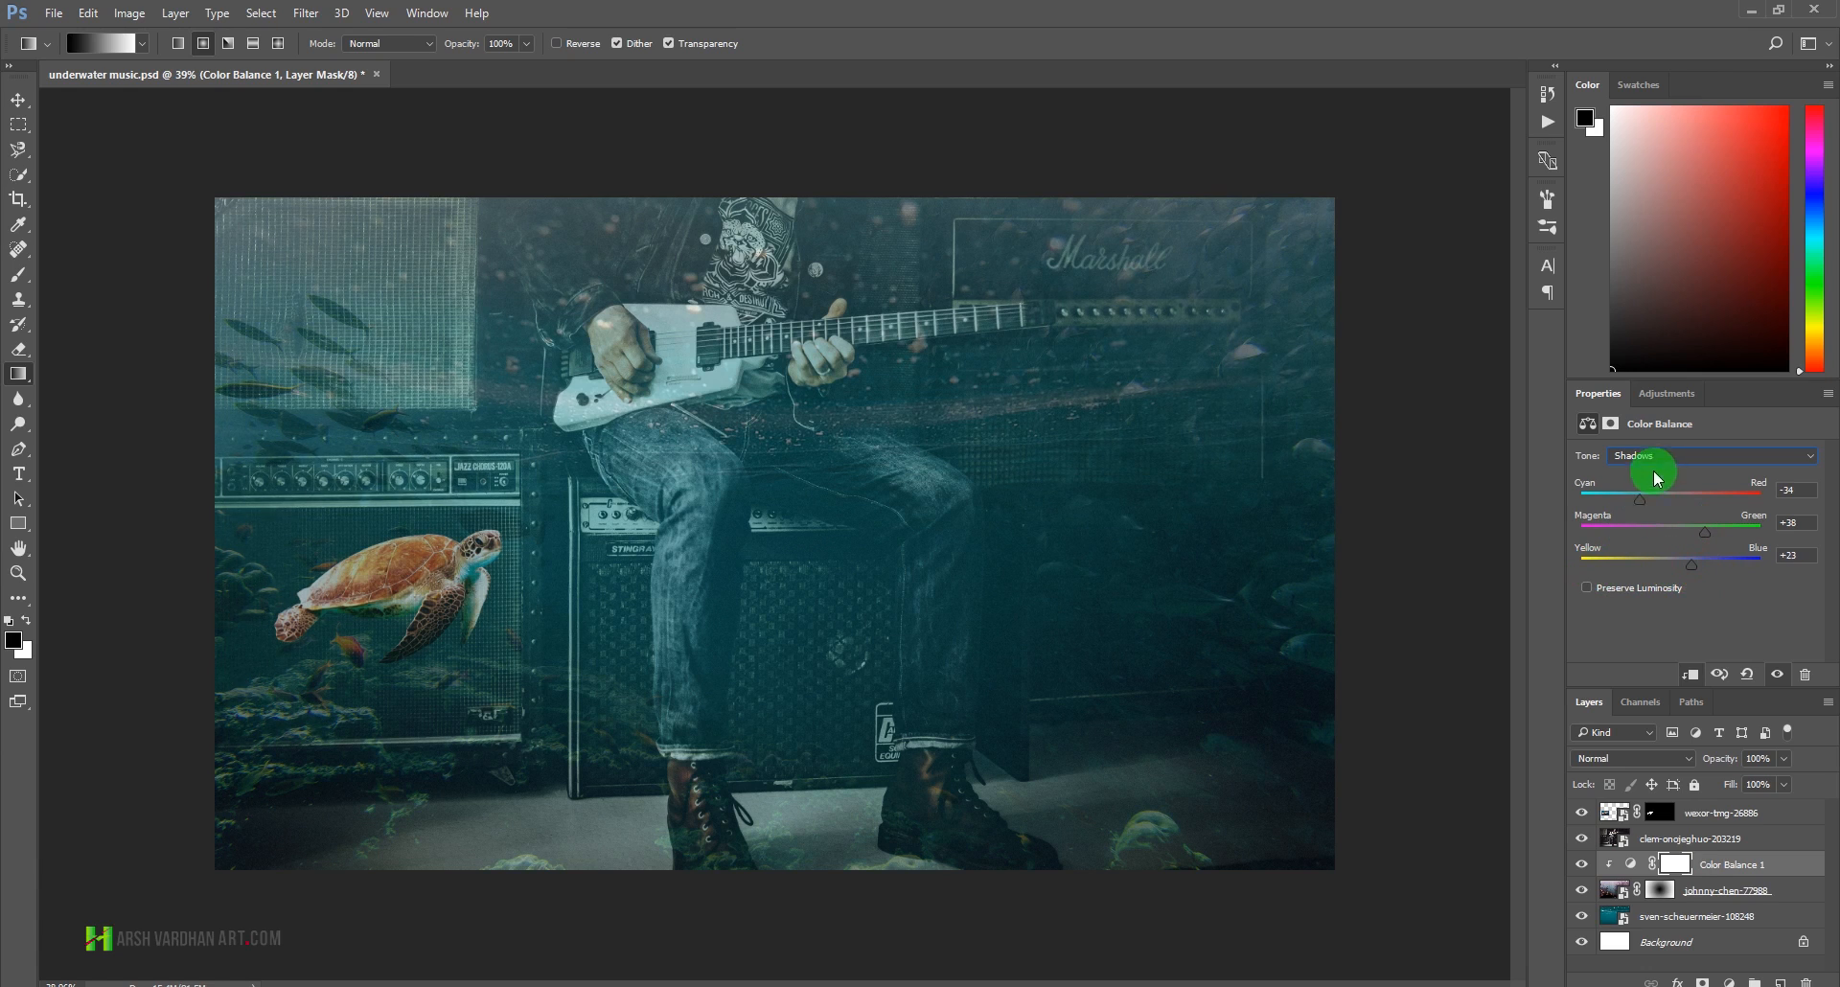
left_click(1638, 493)
left_click_drag(1670, 499, 1713, 571)
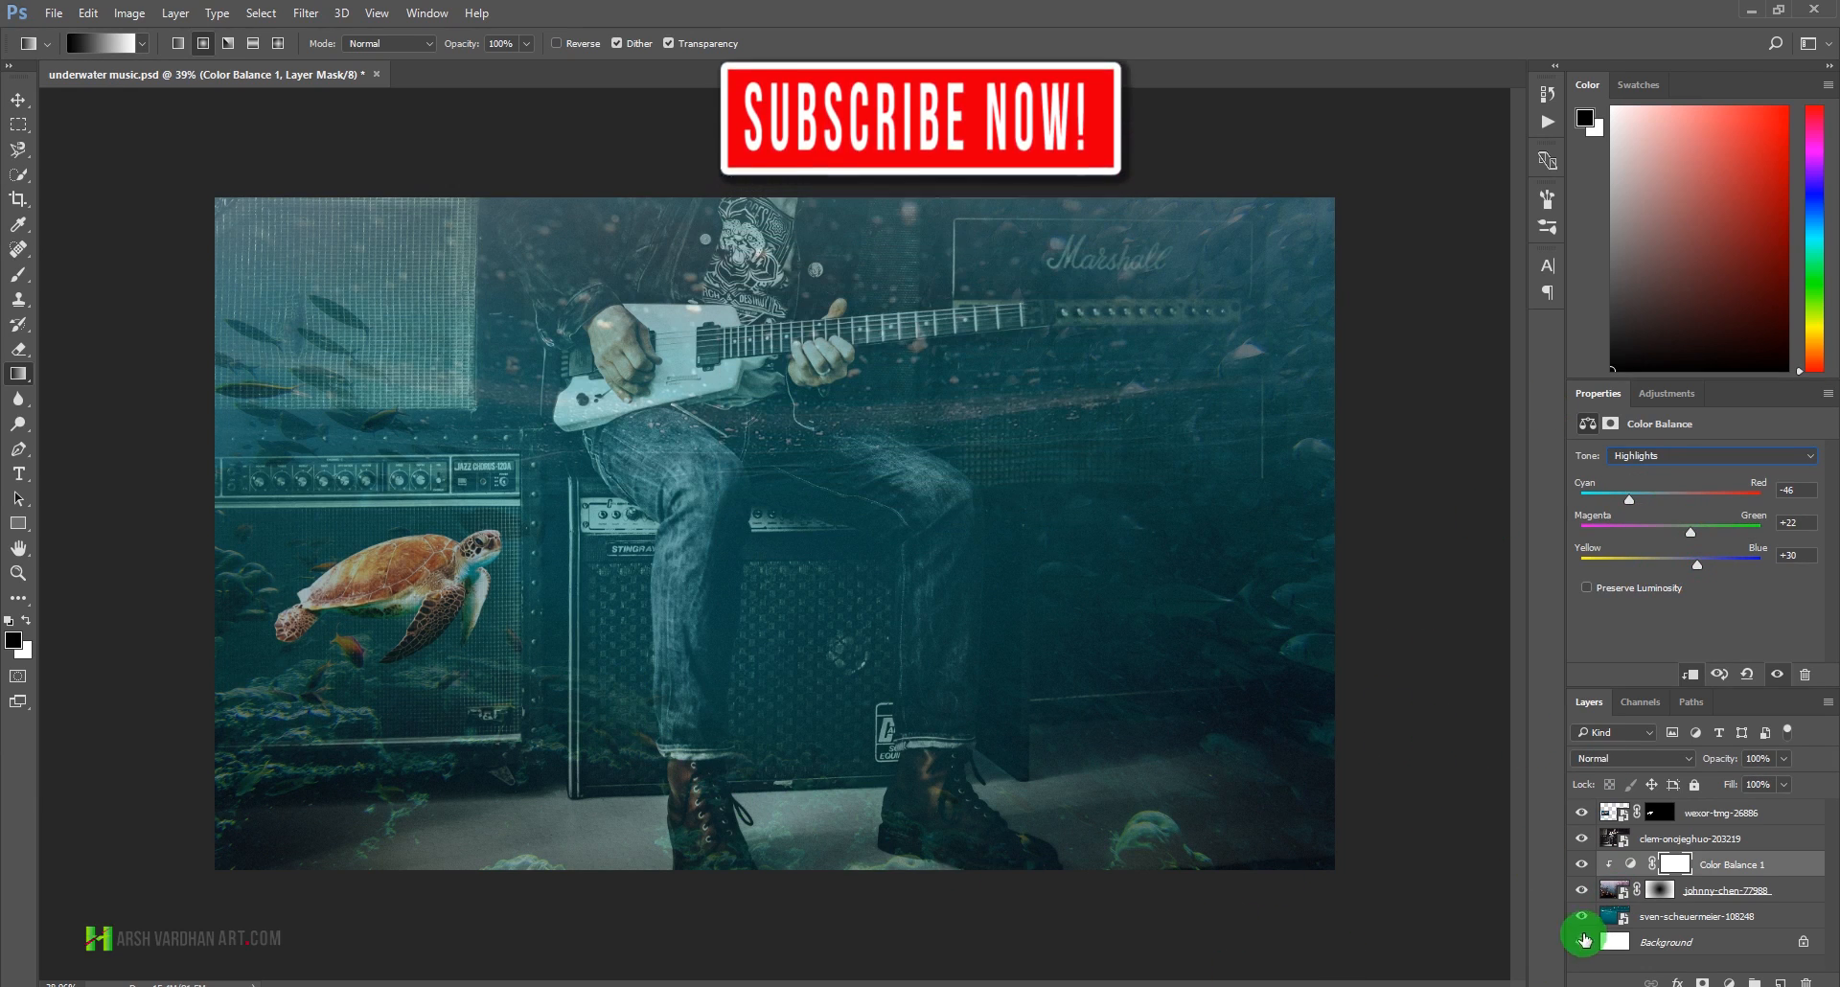
- Save the document and rename the sea turtle layer "turtle"
left_click(1622, 813)
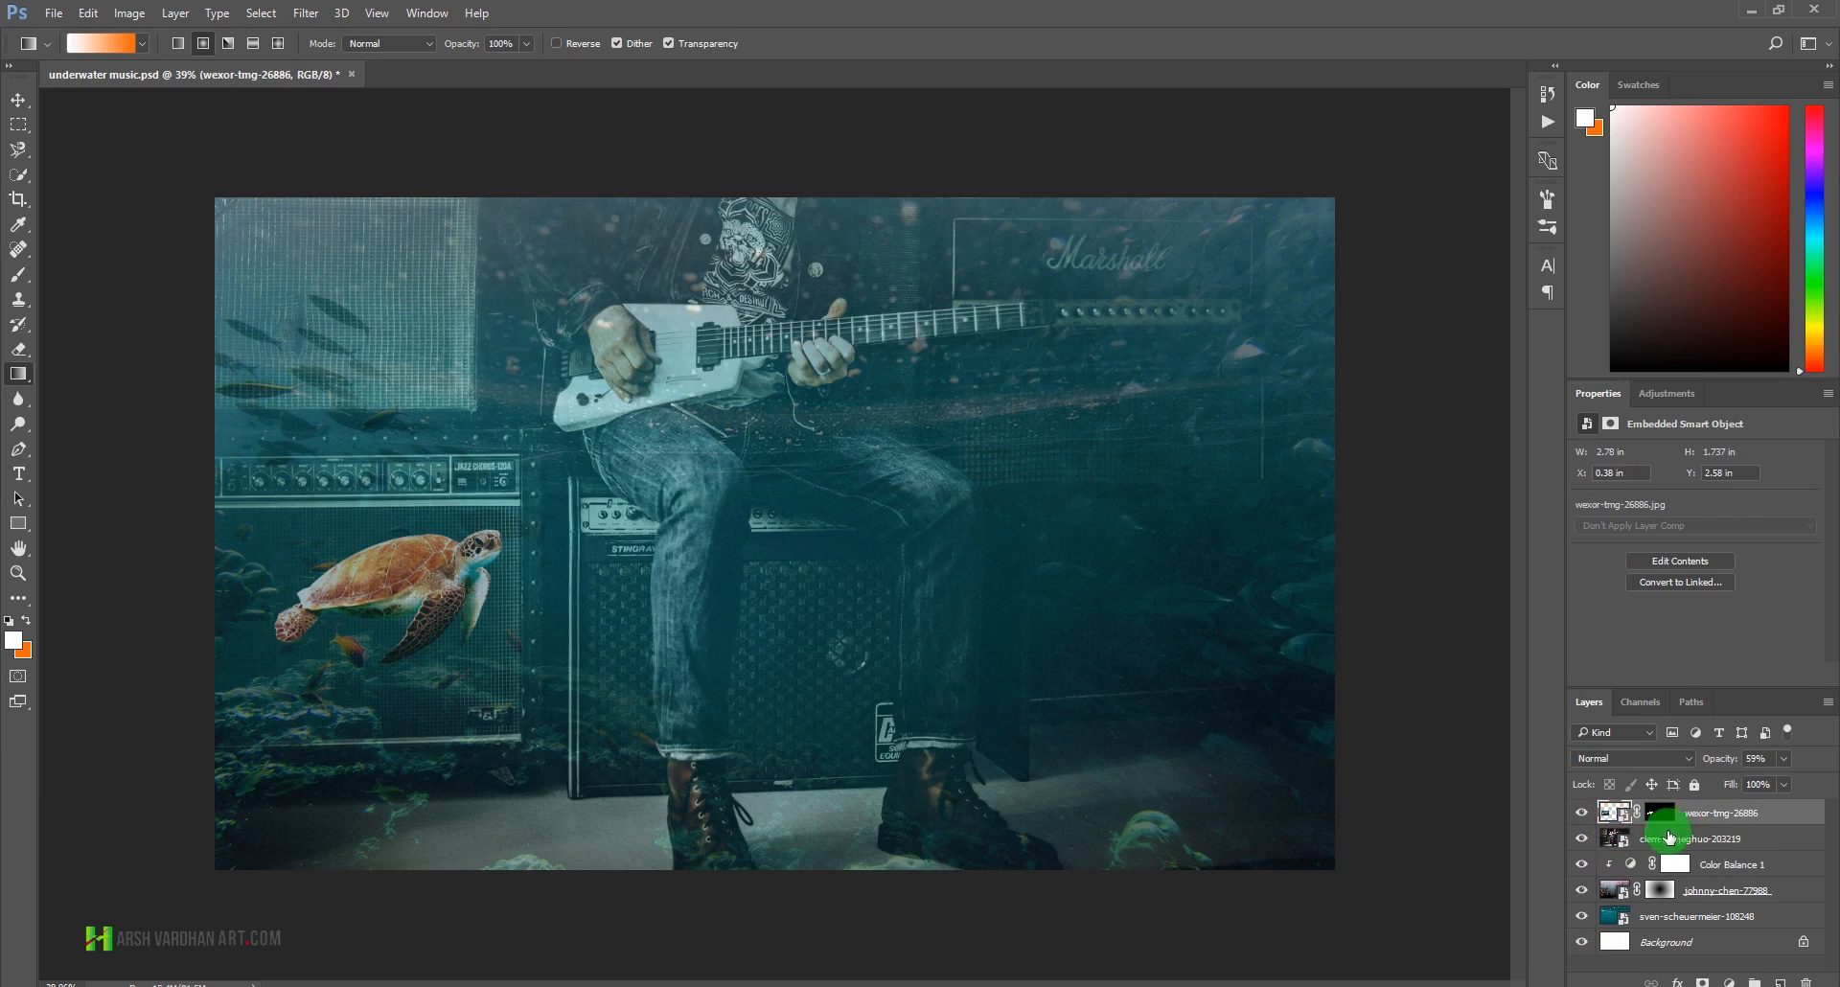
key("ctrl+s")
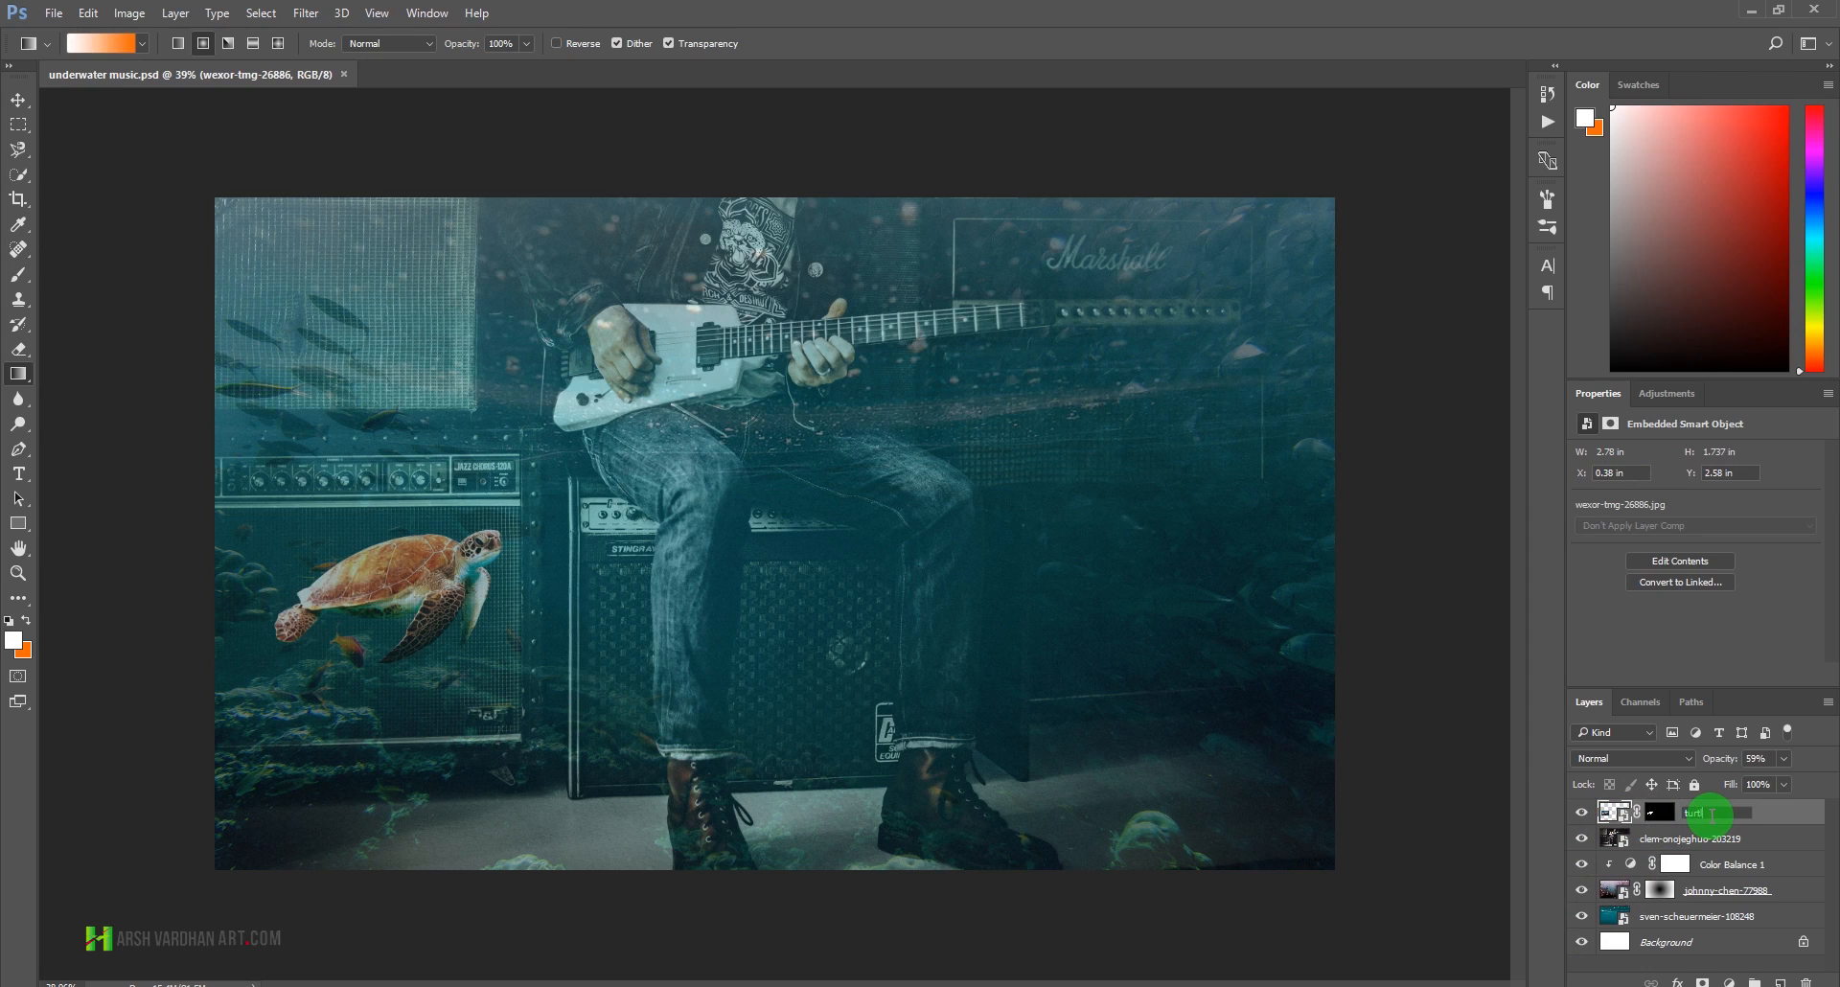
left_click(1684, 839)
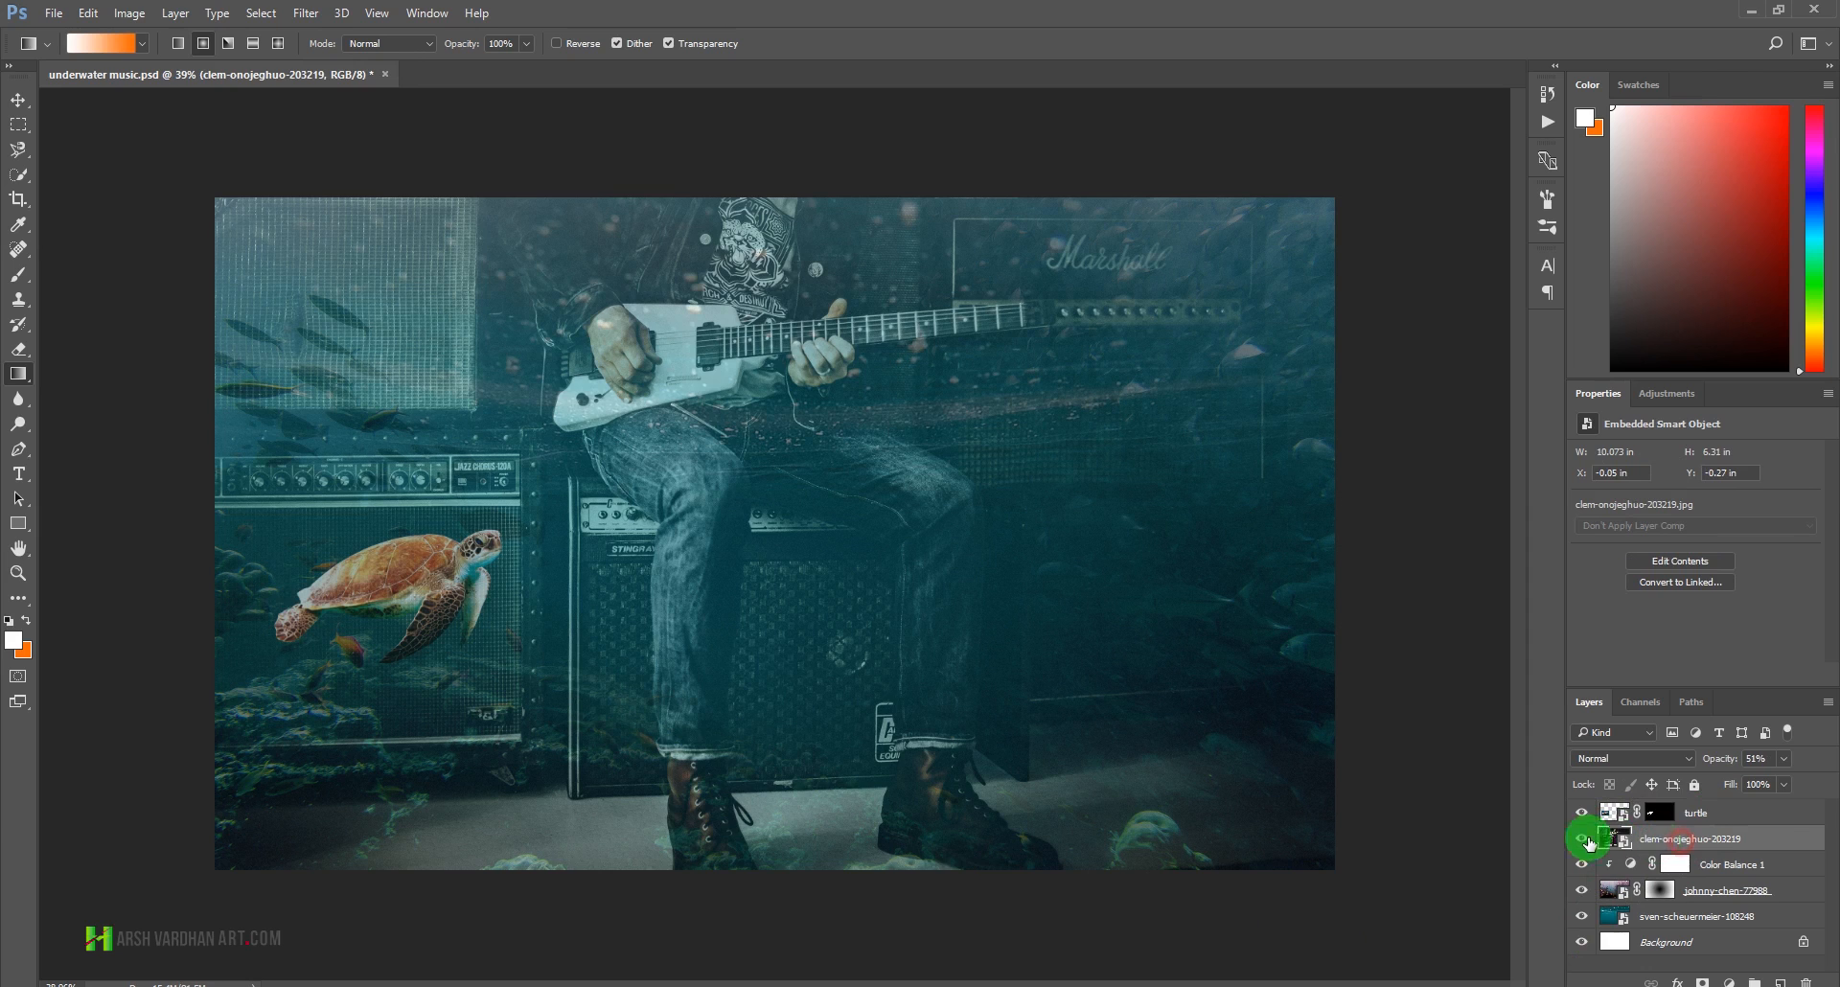
- Check the guitar photo layer by toggling its visibility, and rename it "guitarist"
left_click(1581, 840)
left_click(1581, 840)
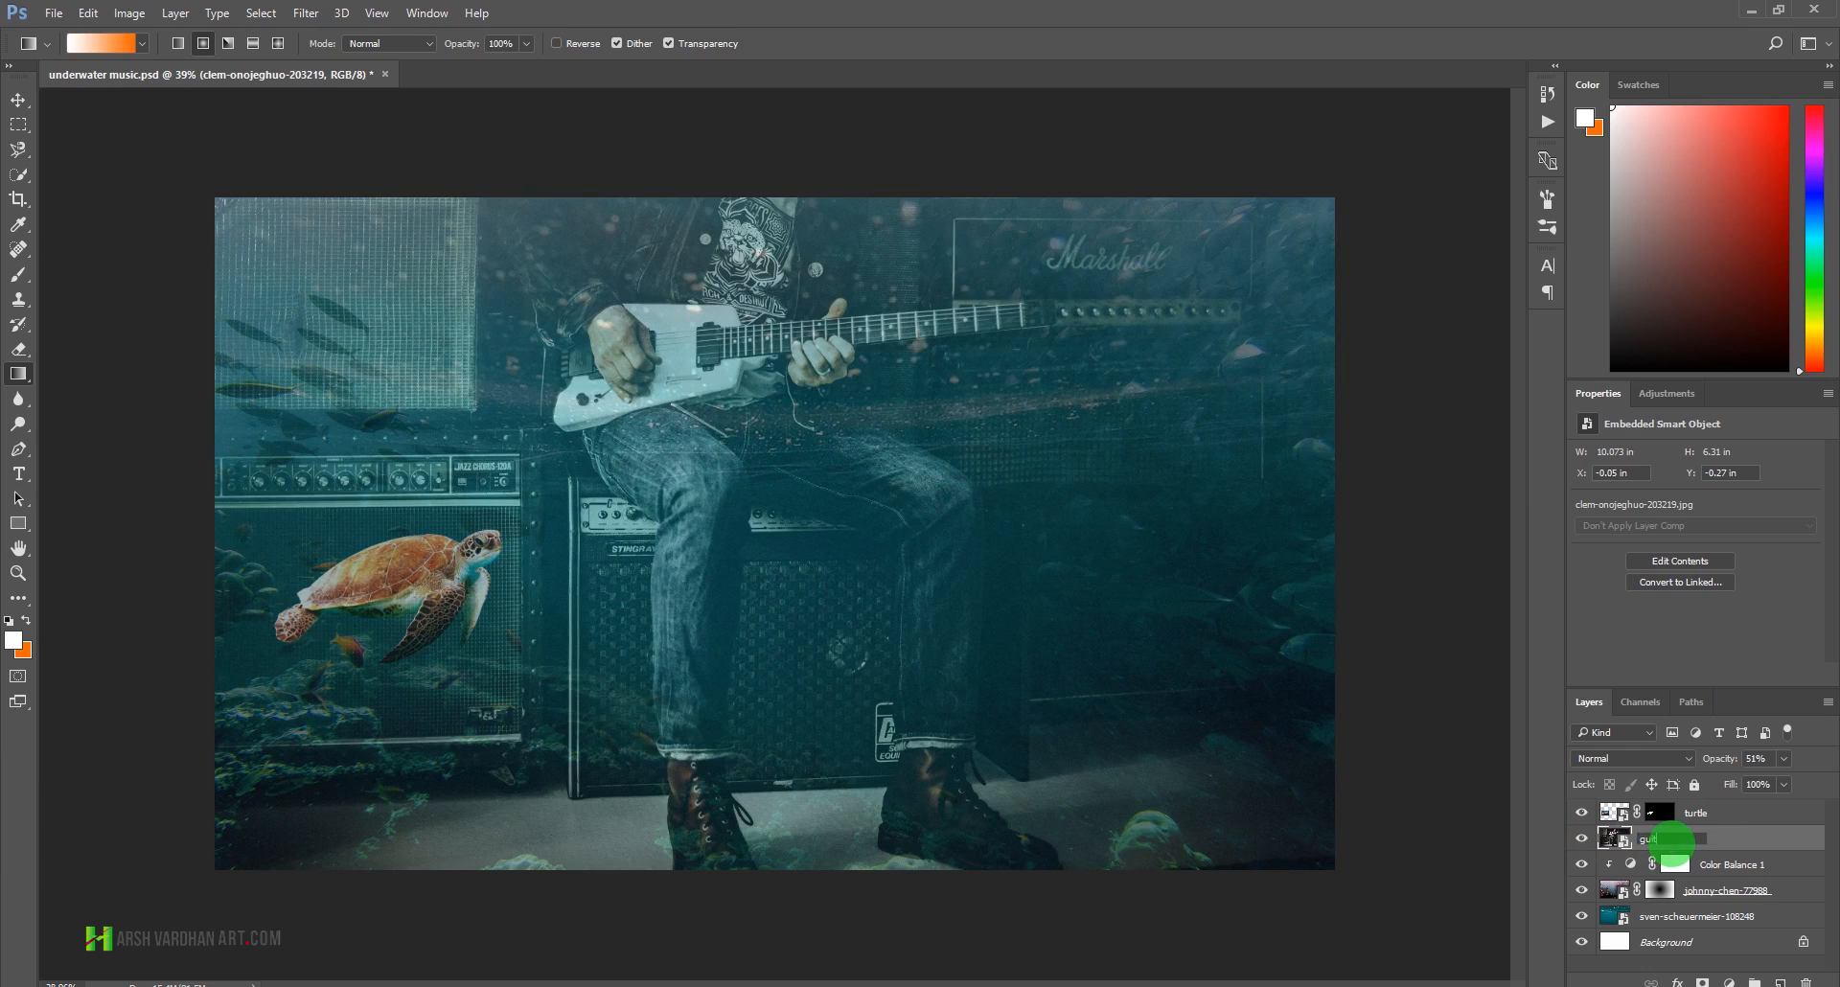
key("Return")
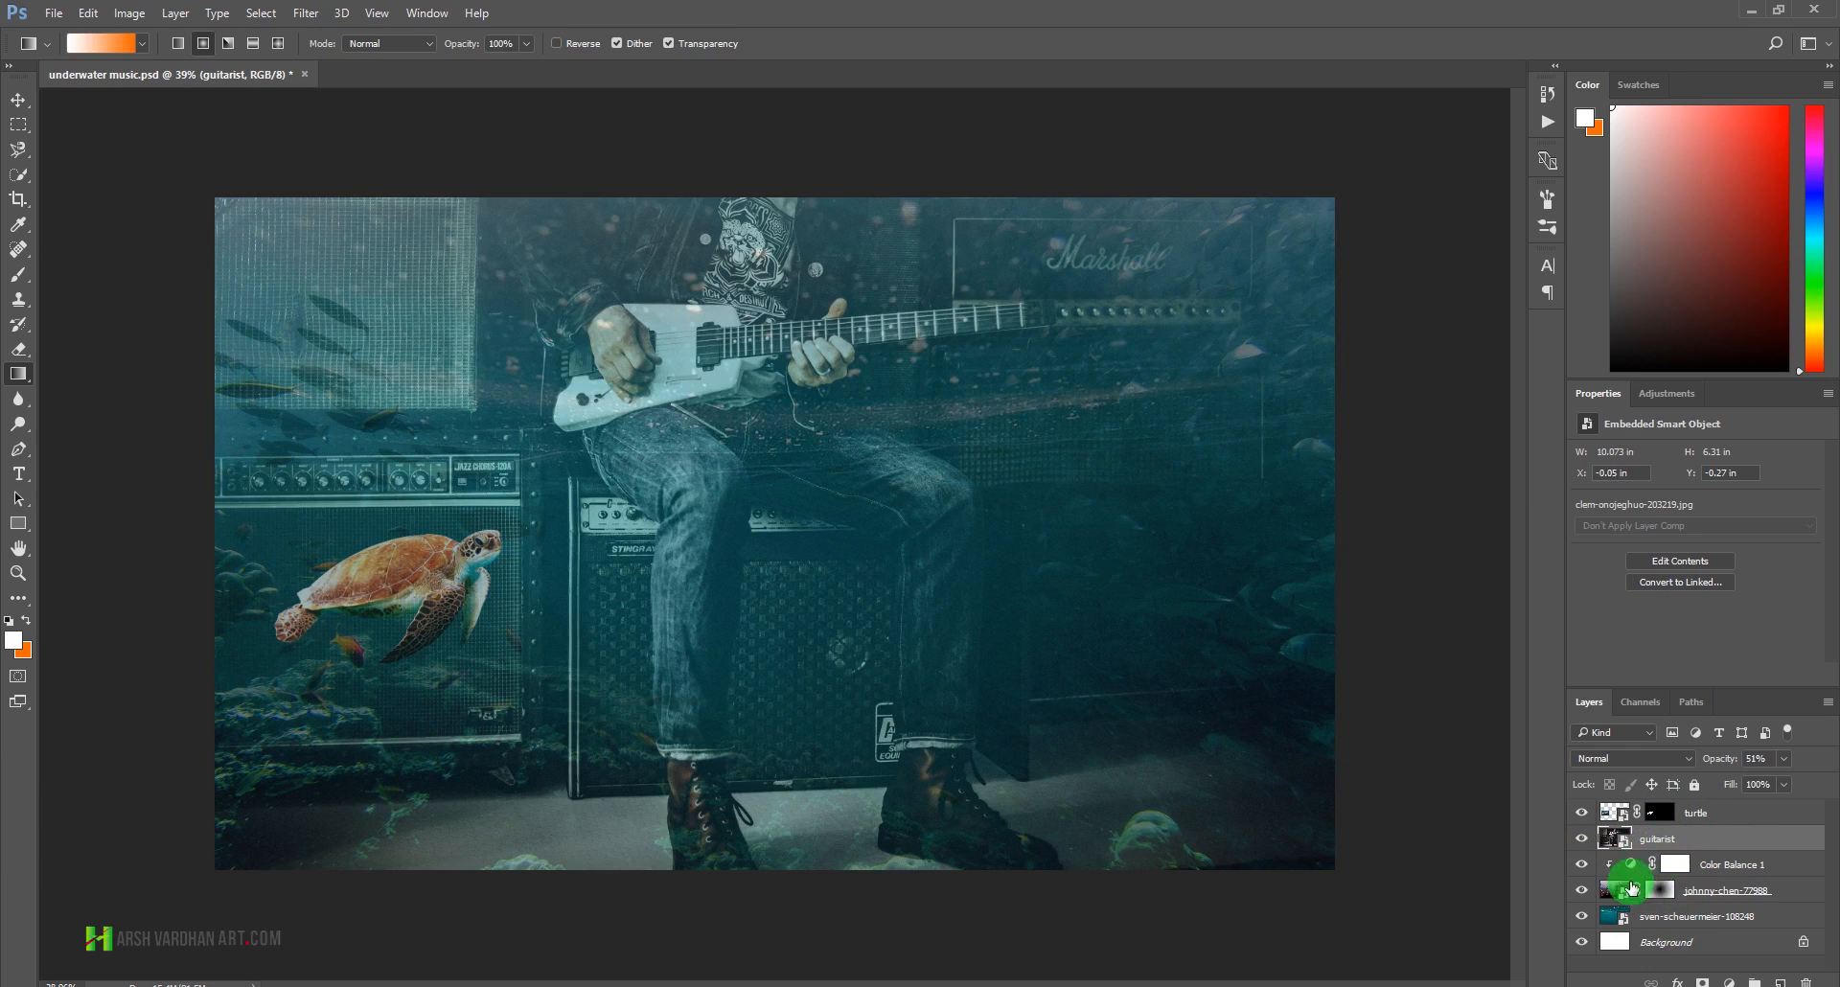
- Rename the coral reef layer "fish" and the ocean layer "underwater", and save the document
left_click(1707, 900)
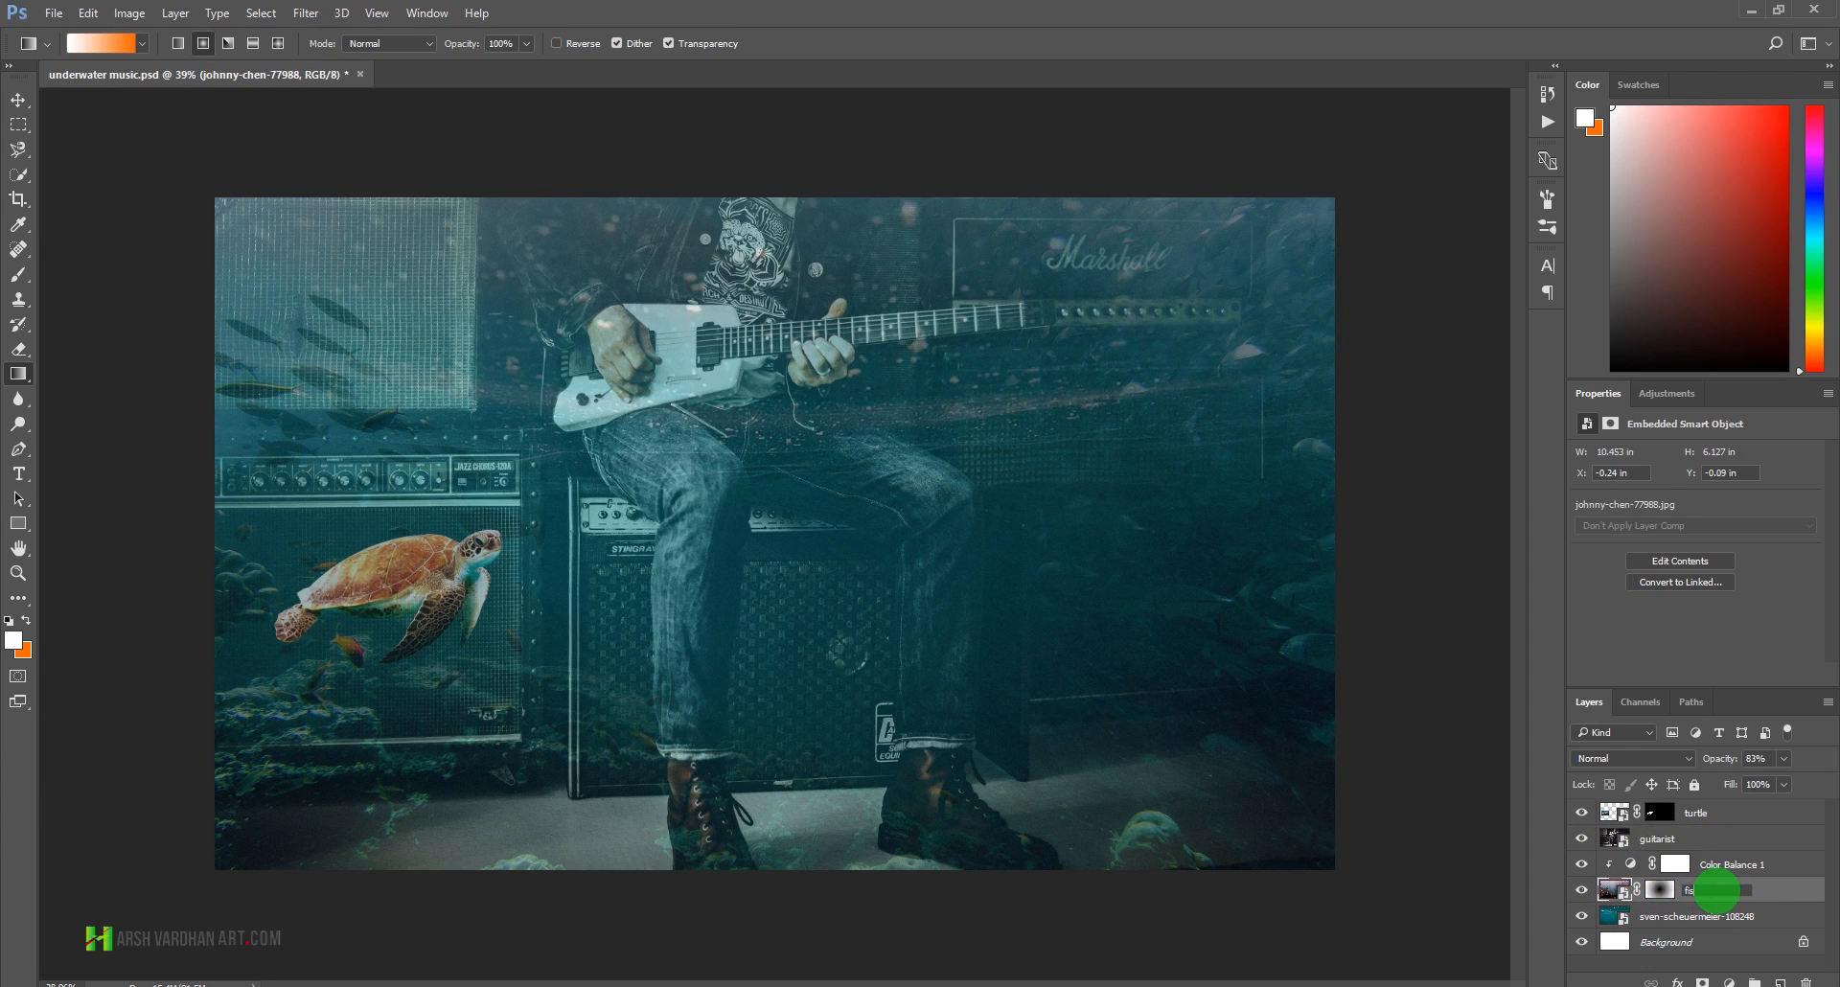
key("Return")
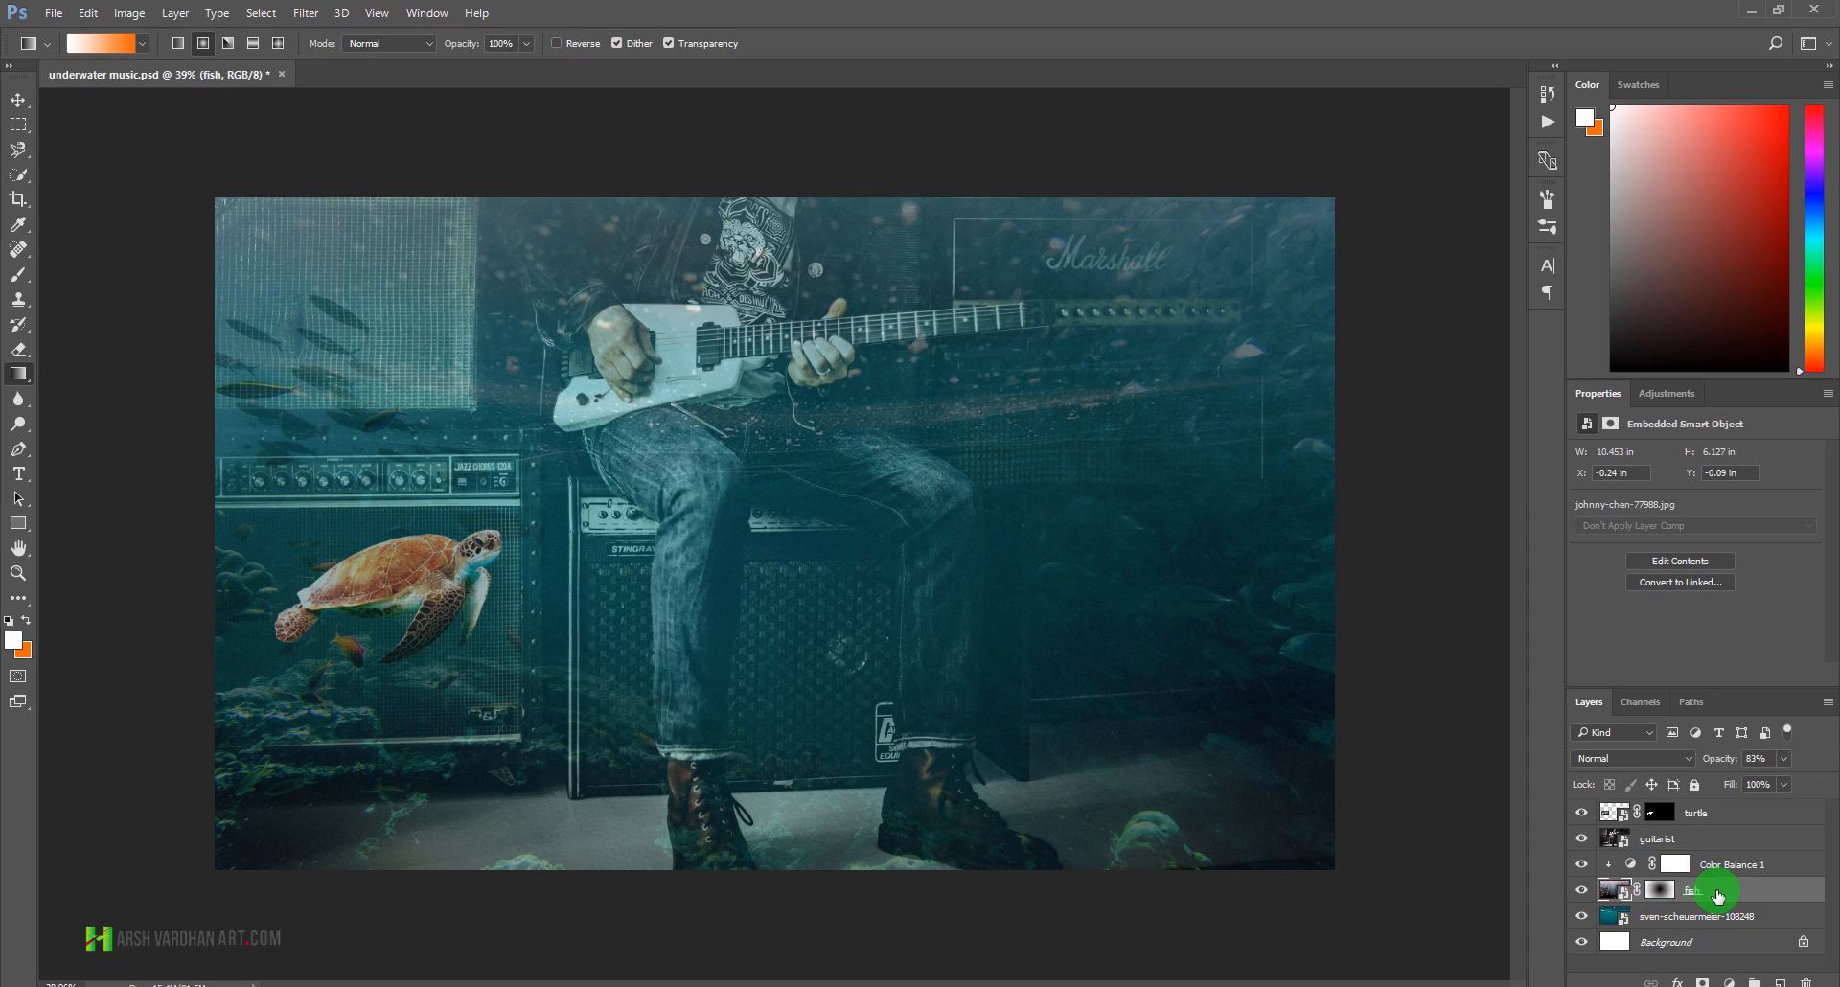
left_click(1677, 928)
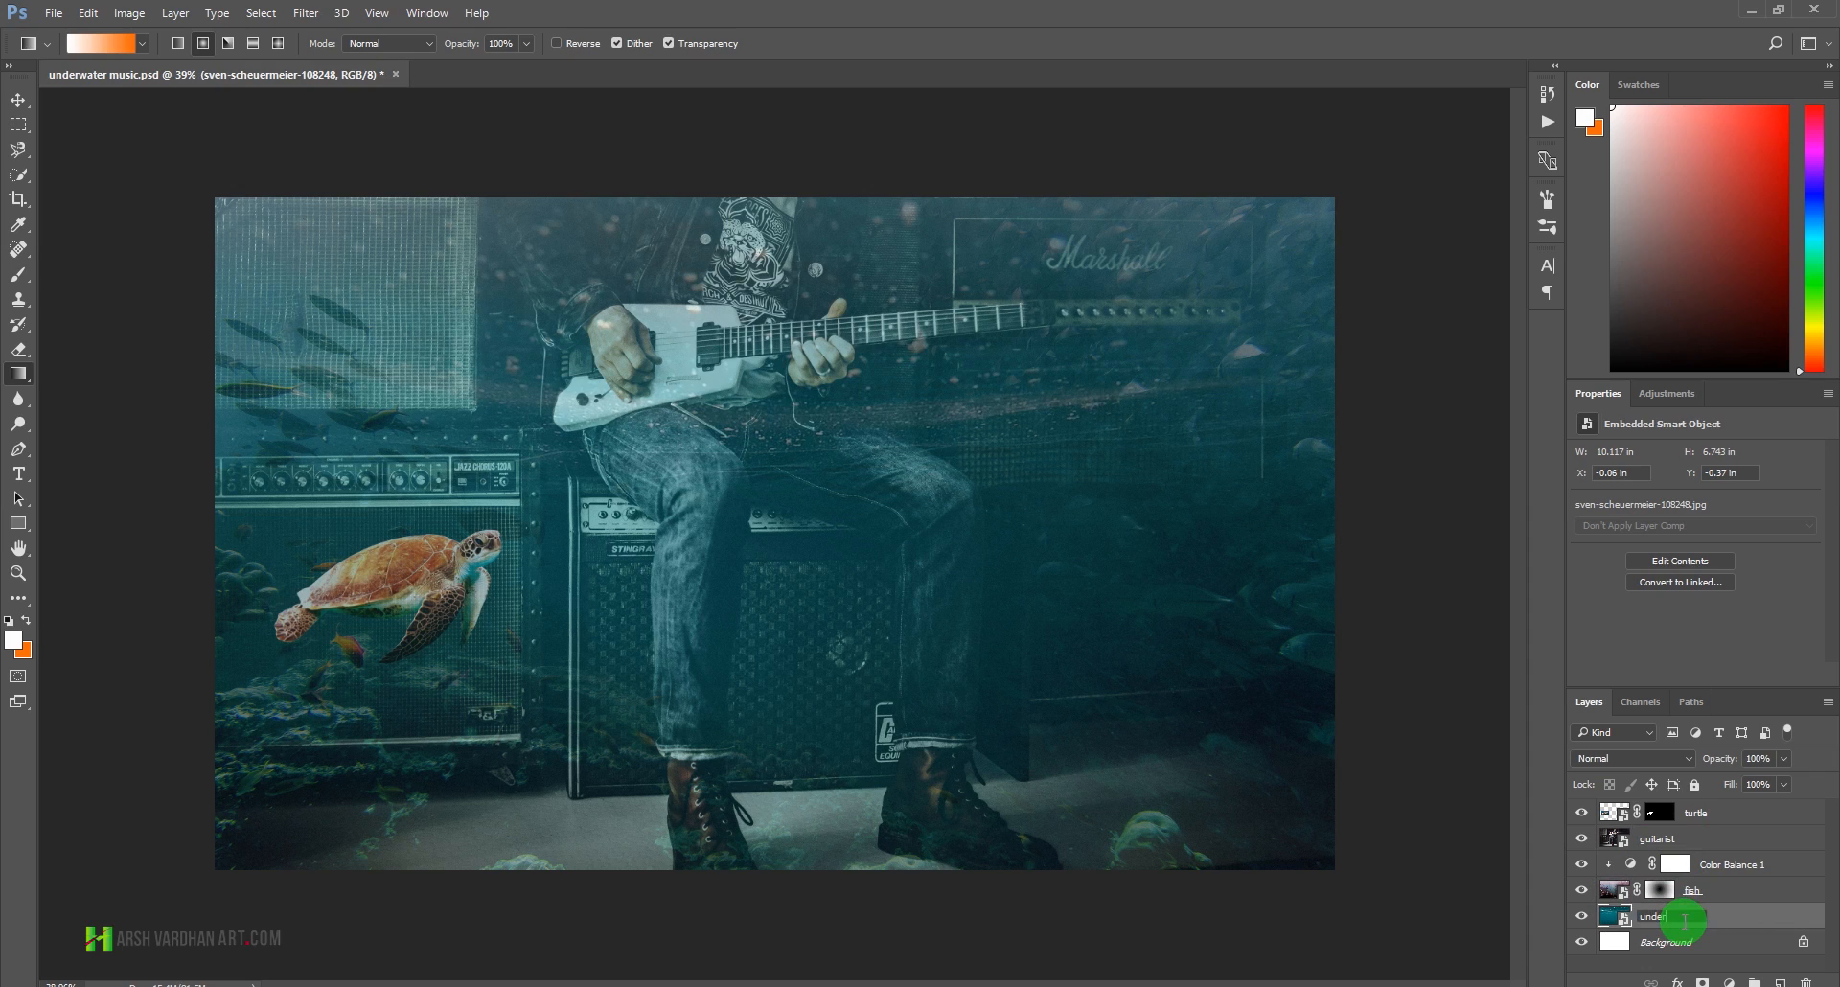
key("Return")
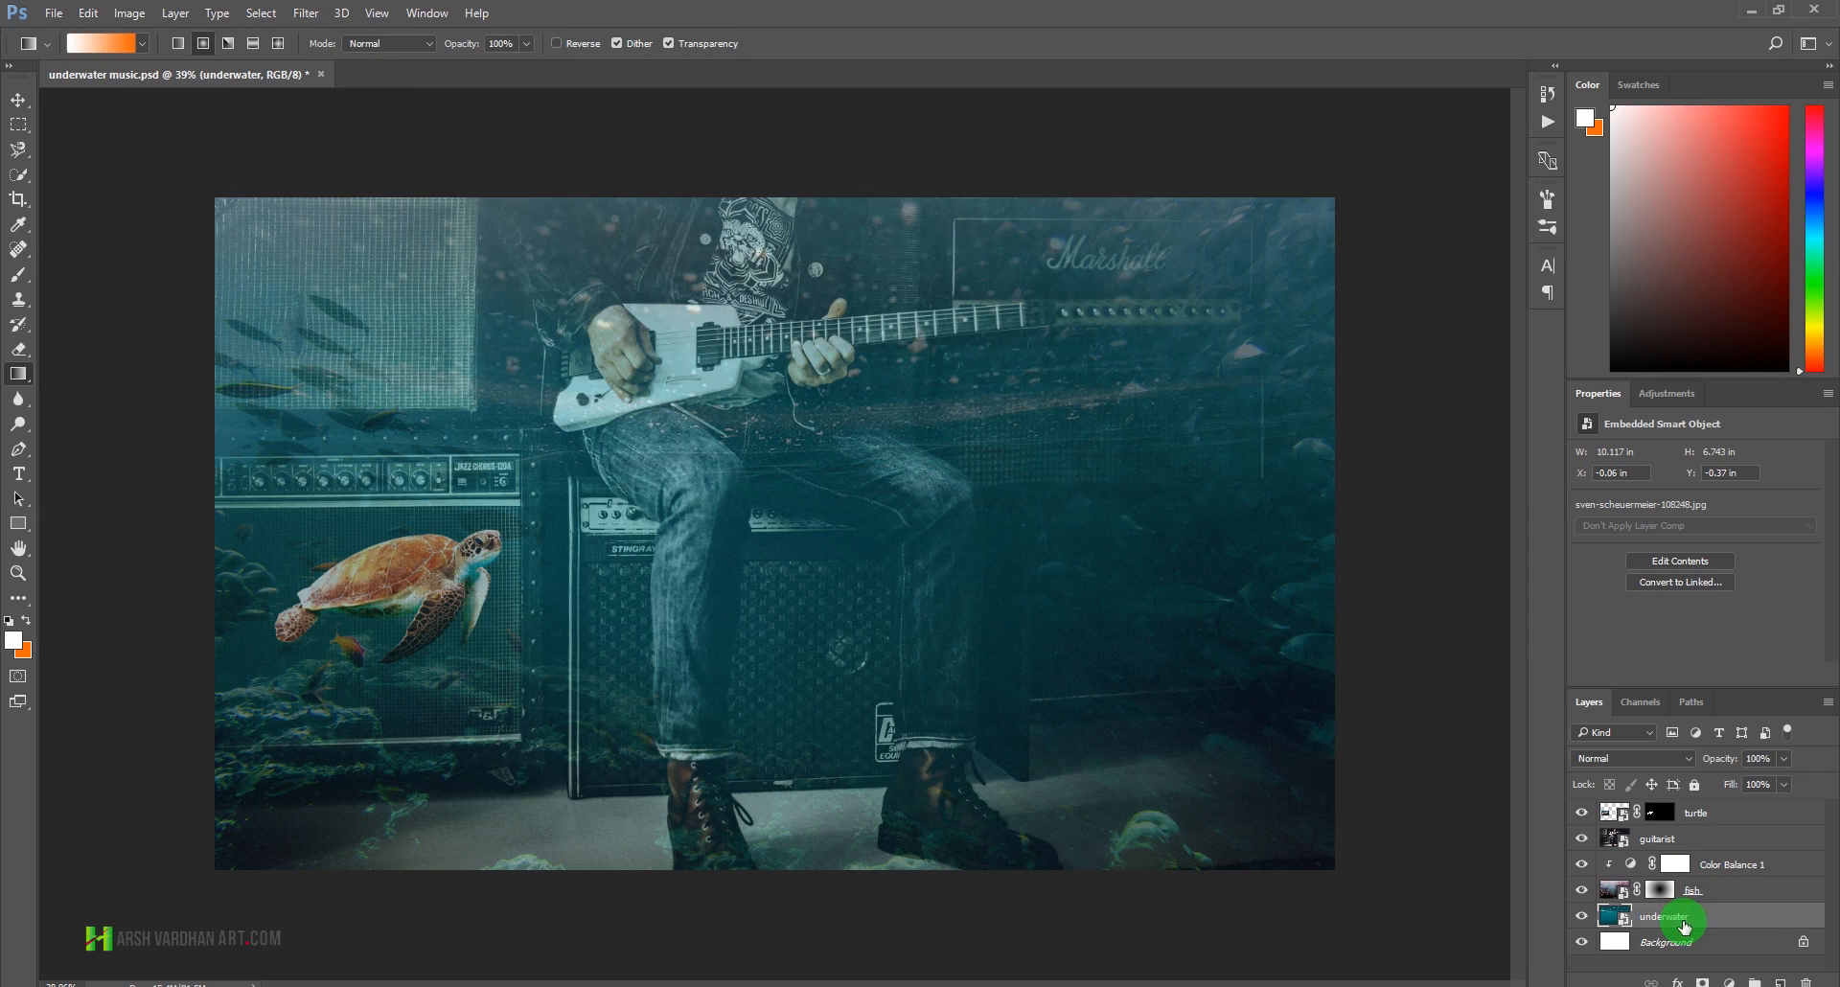
key("ctrl+s")
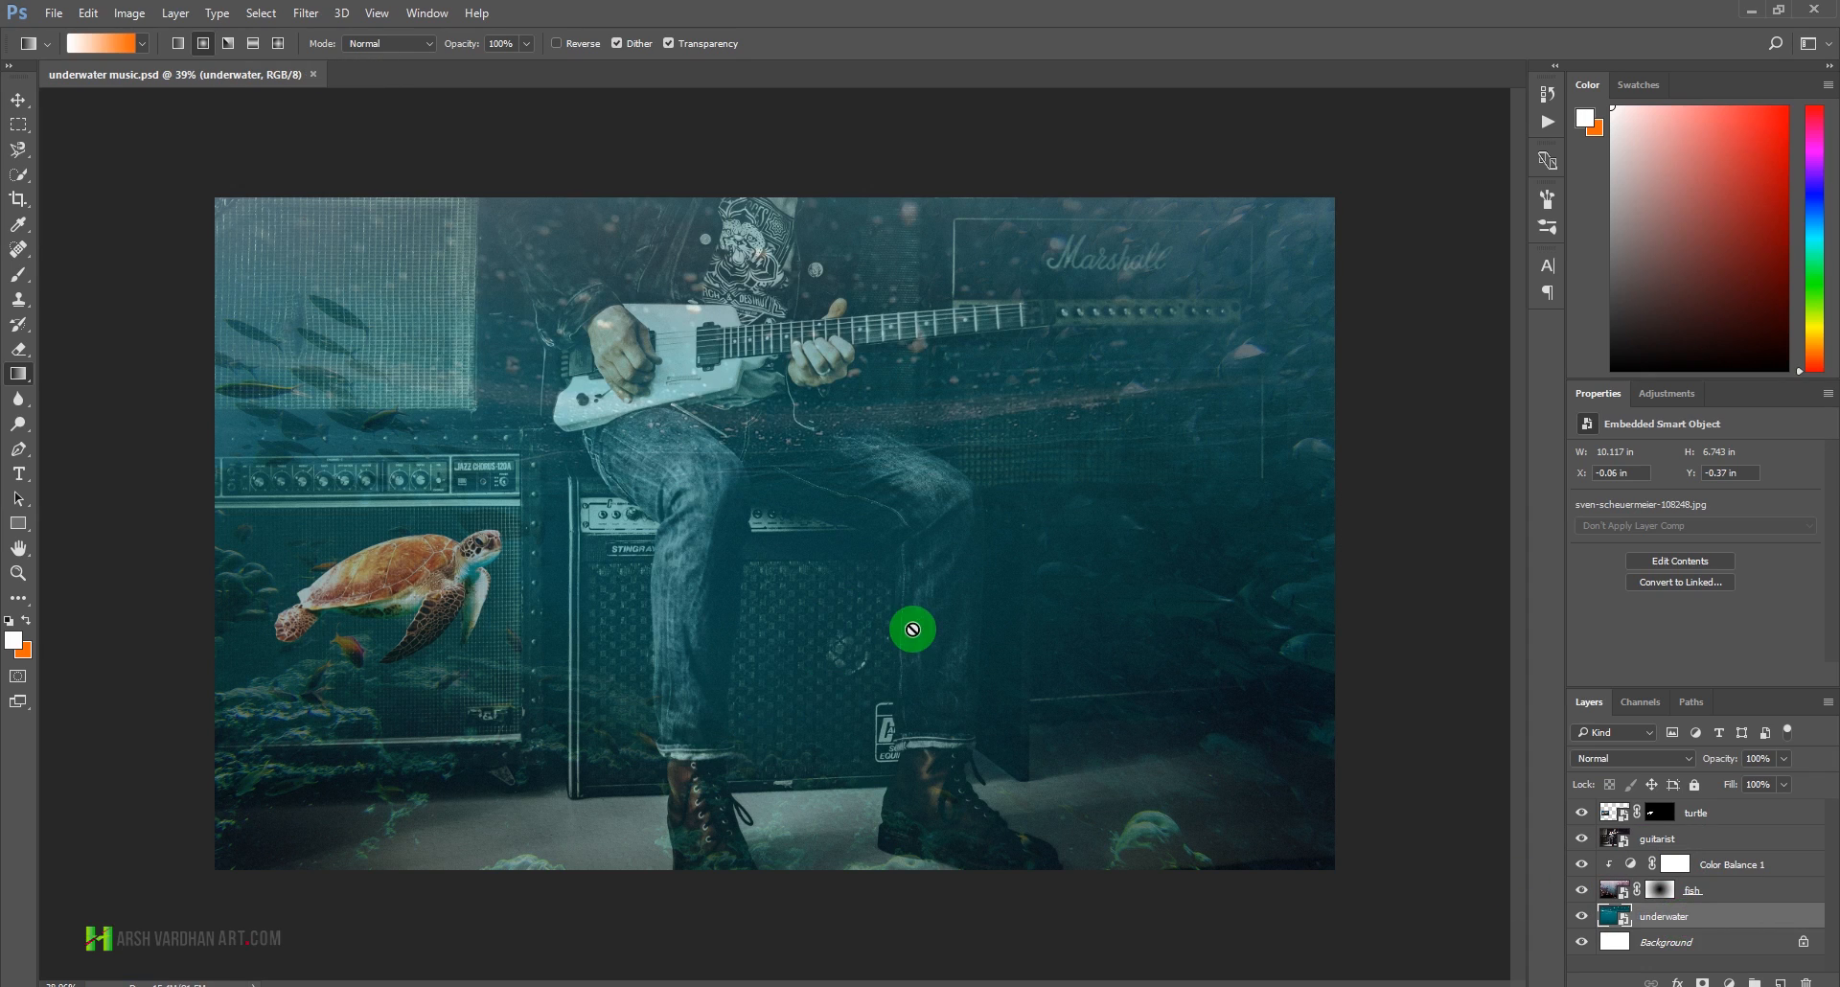
- Create a new empty layer directly above the turtle layer and clip it to the turtle
left_click(1616, 817)
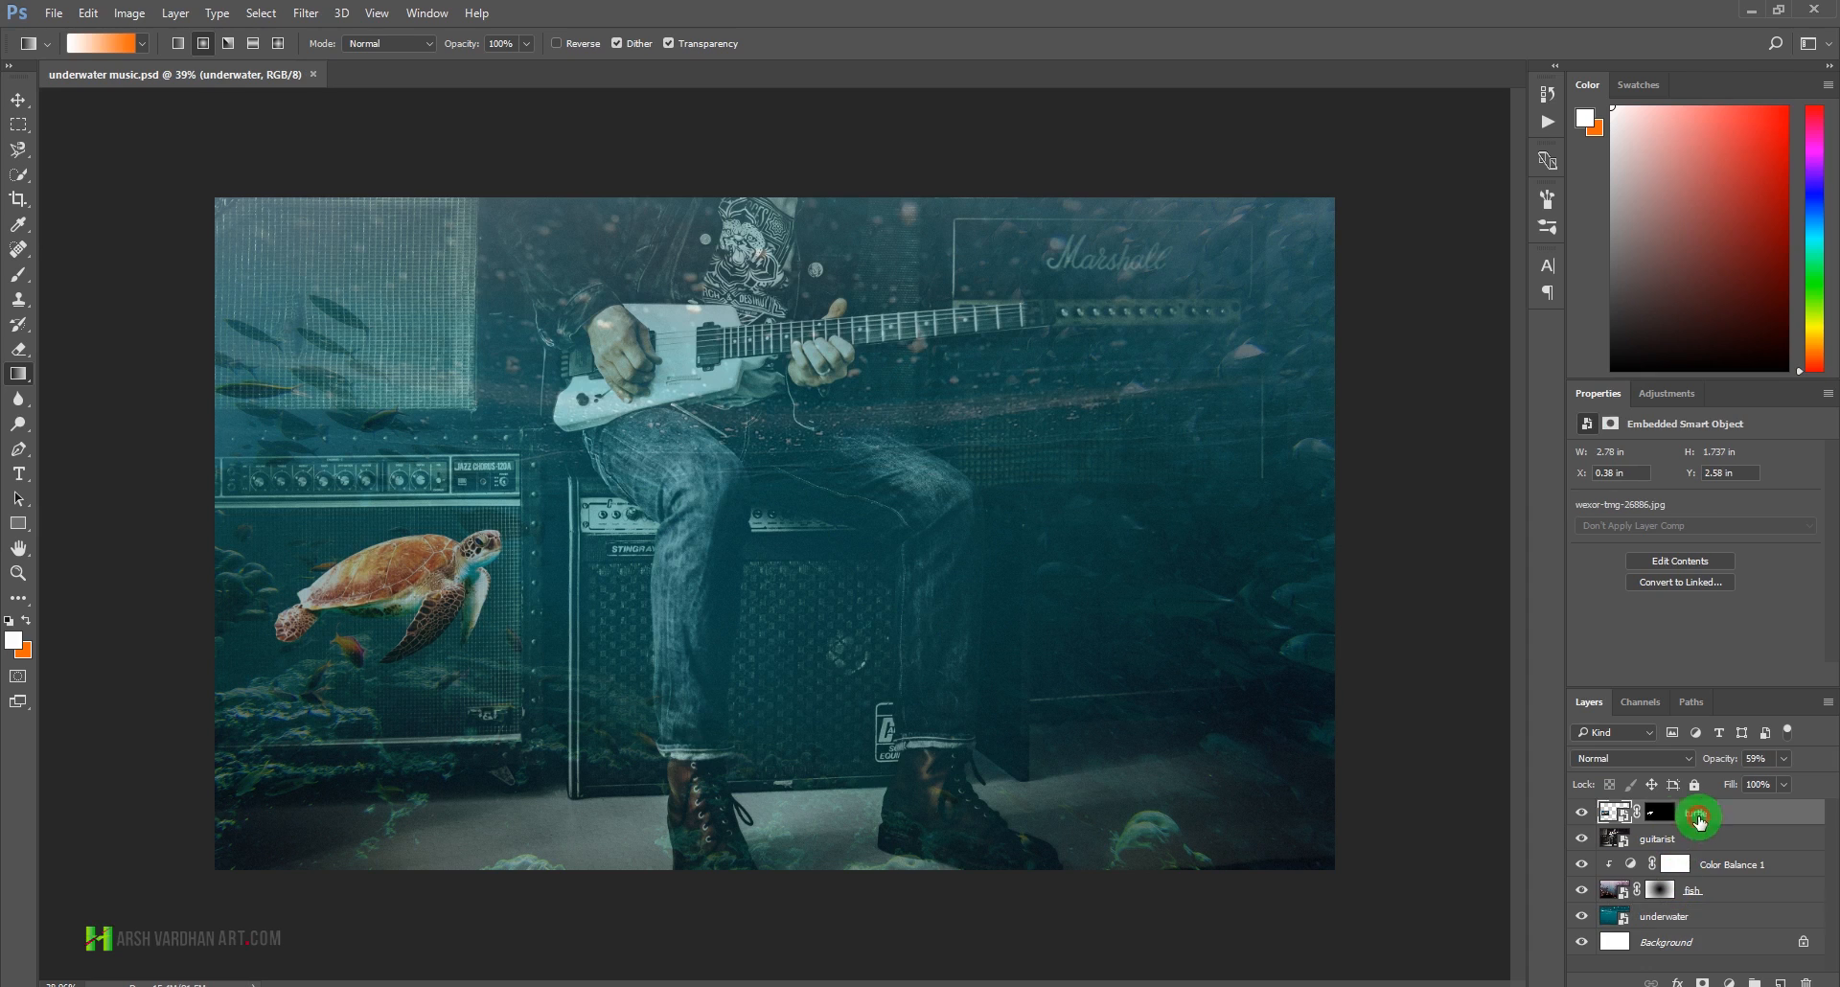
left_click_drag(1614, 815, 697, 616)
key("v")
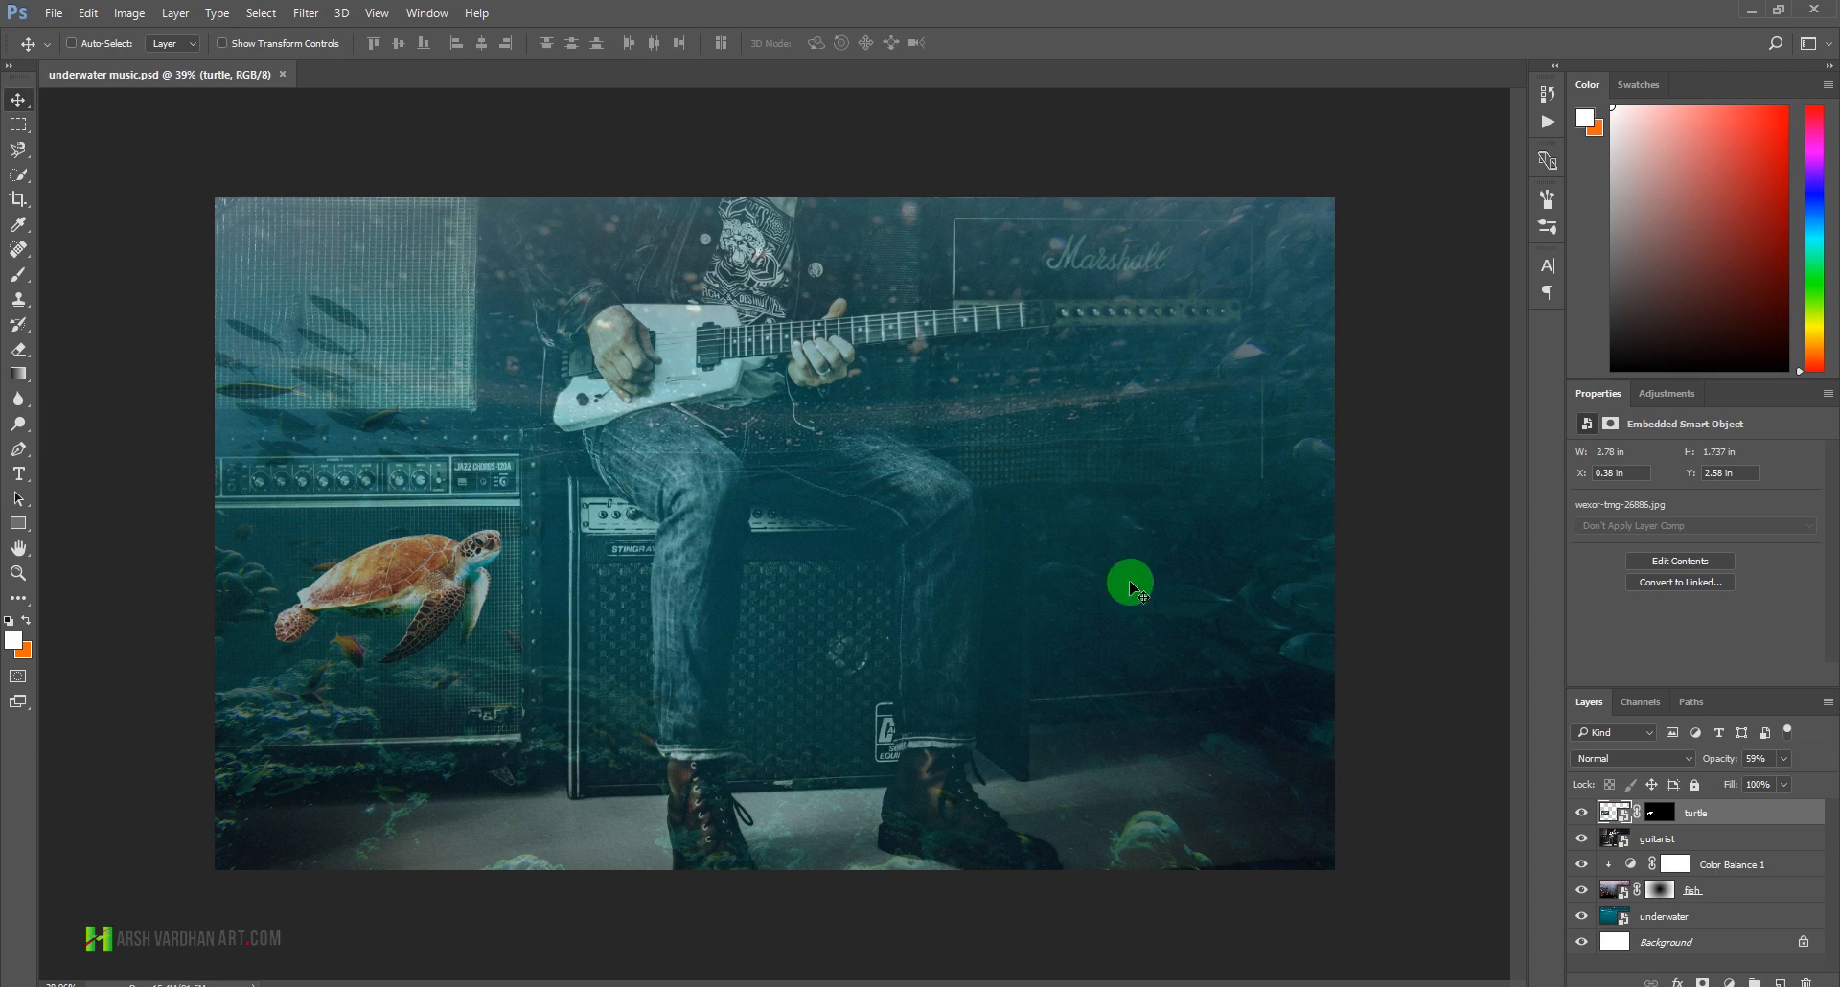
left_click(1780, 978)
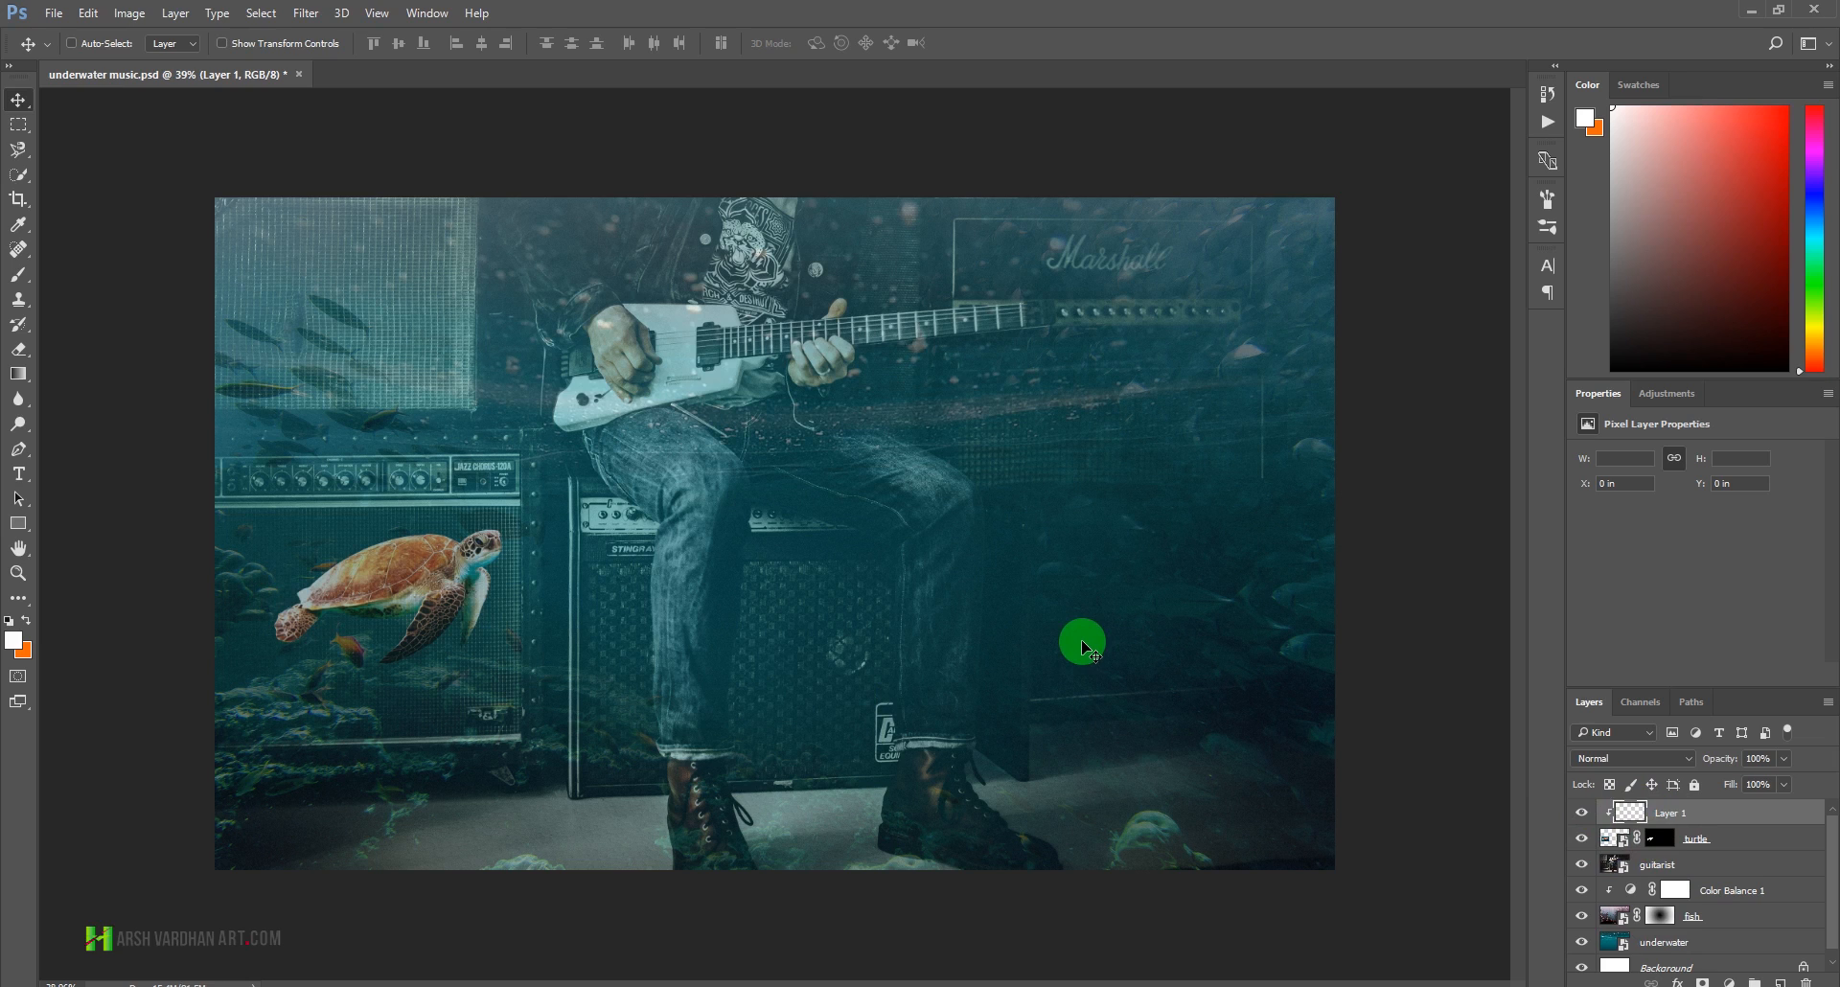
- Fill the clipped layer with 50% Gray at 100% opacity and set its blending mode to Overlay
key("shift+F5")
left_click(952, 290)
left_click(925, 432)
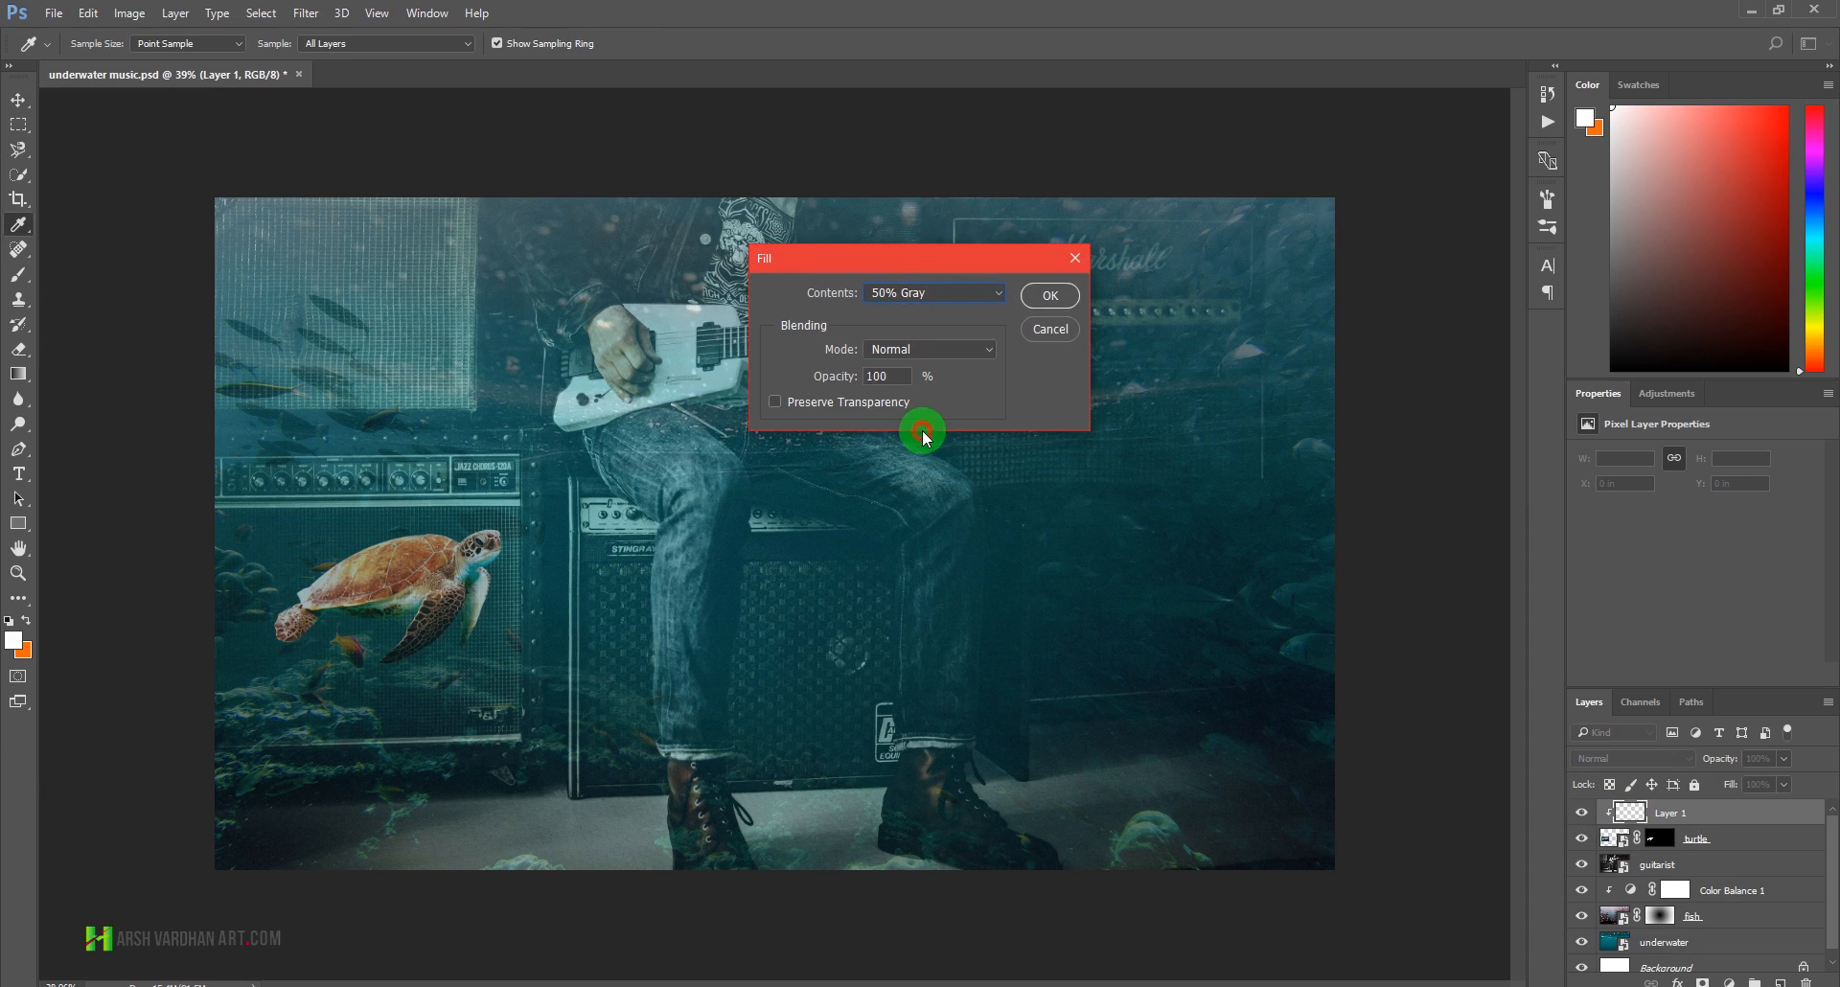
left_click(1063, 299)
key("v")
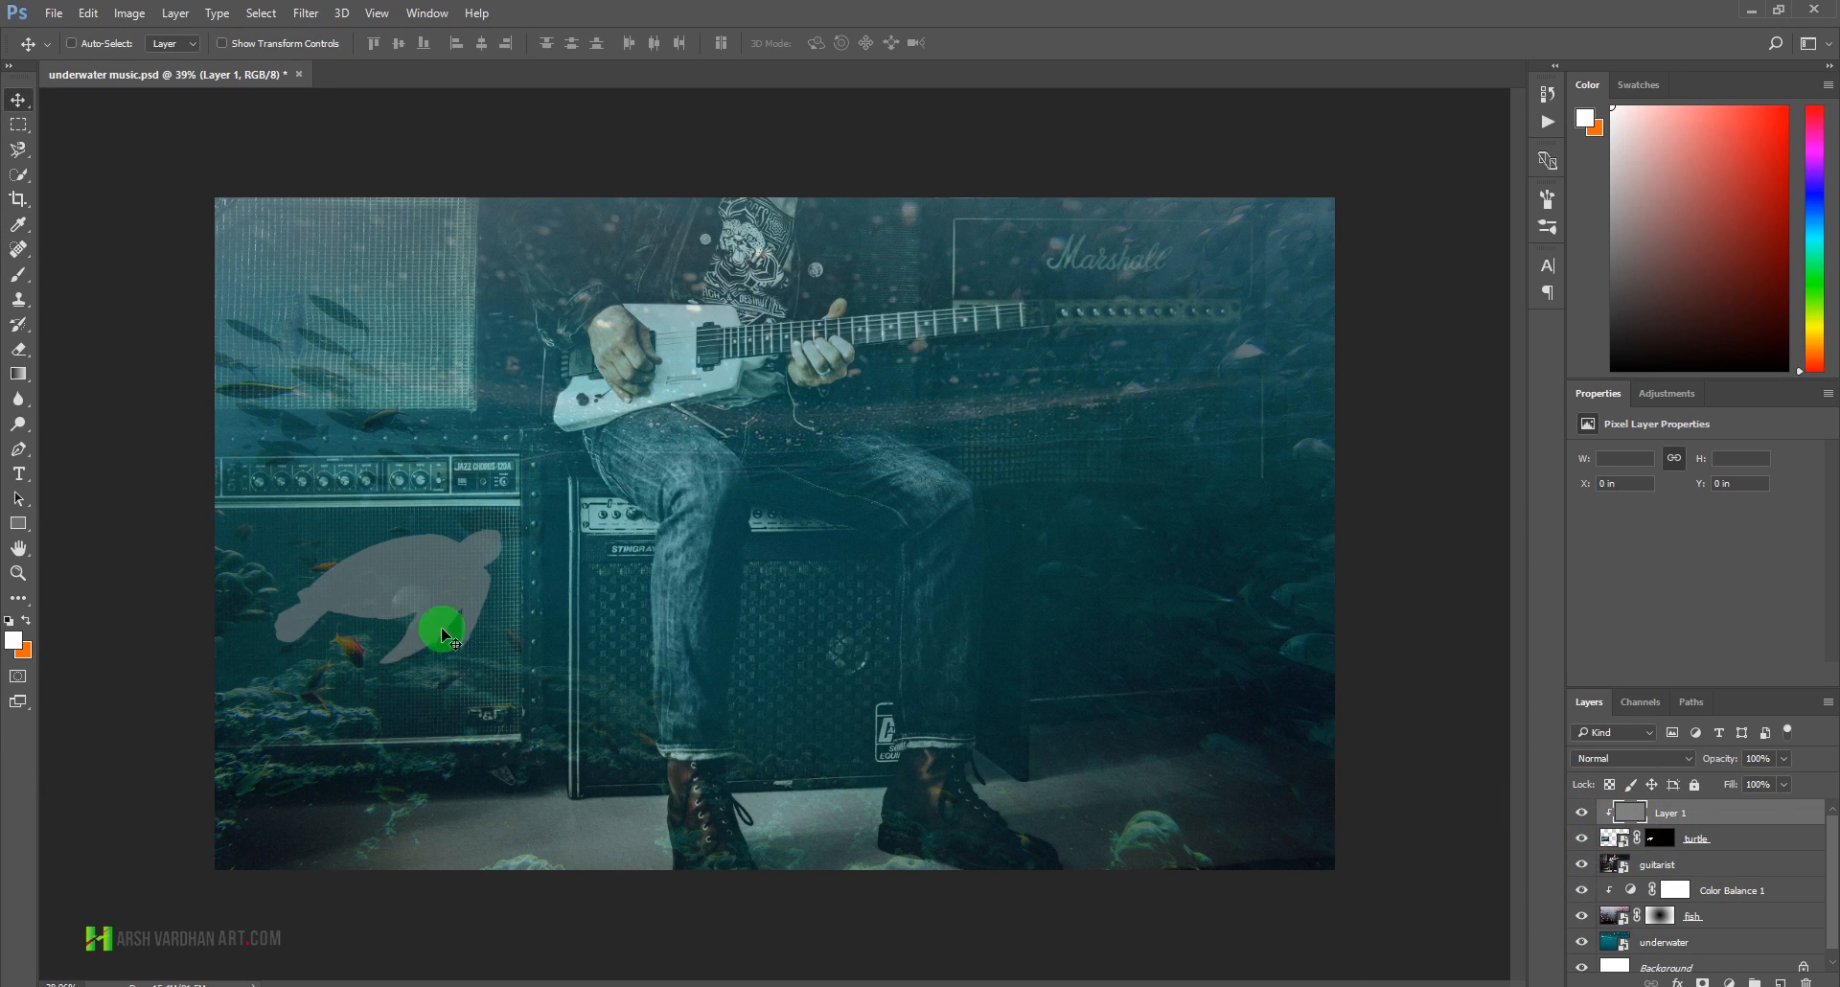
left_click(1673, 758)
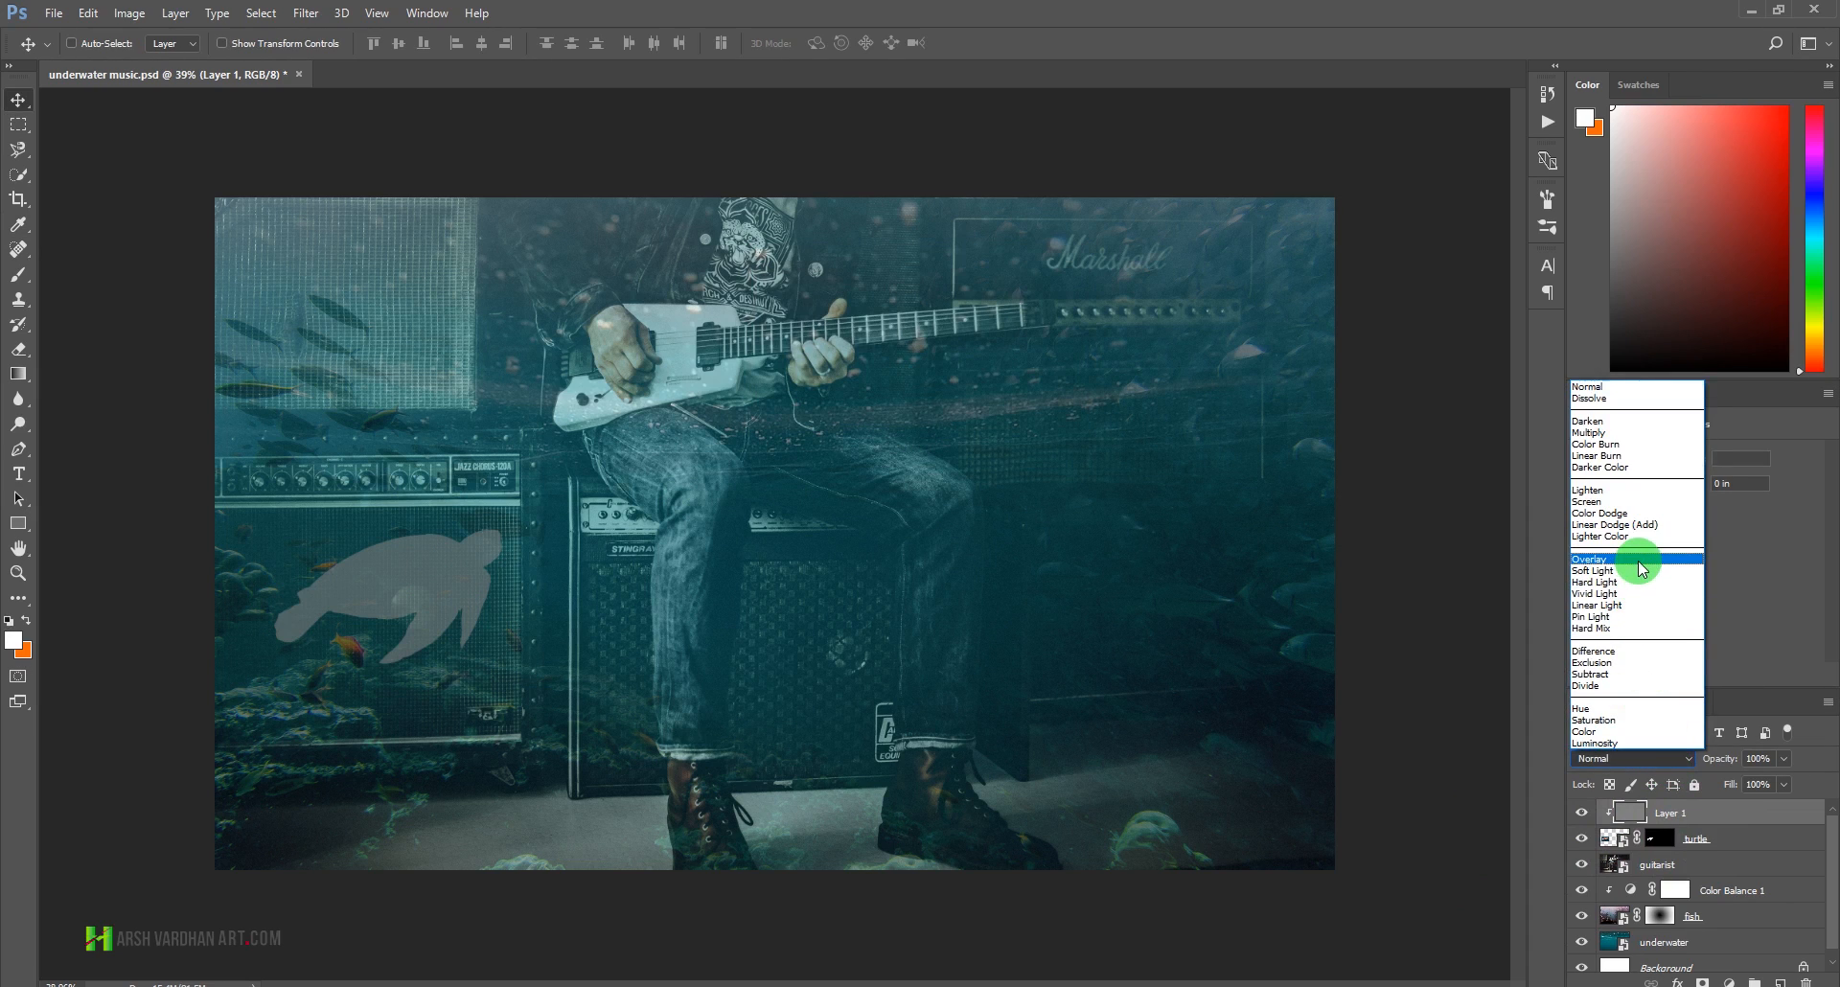
left_click(1642, 560)
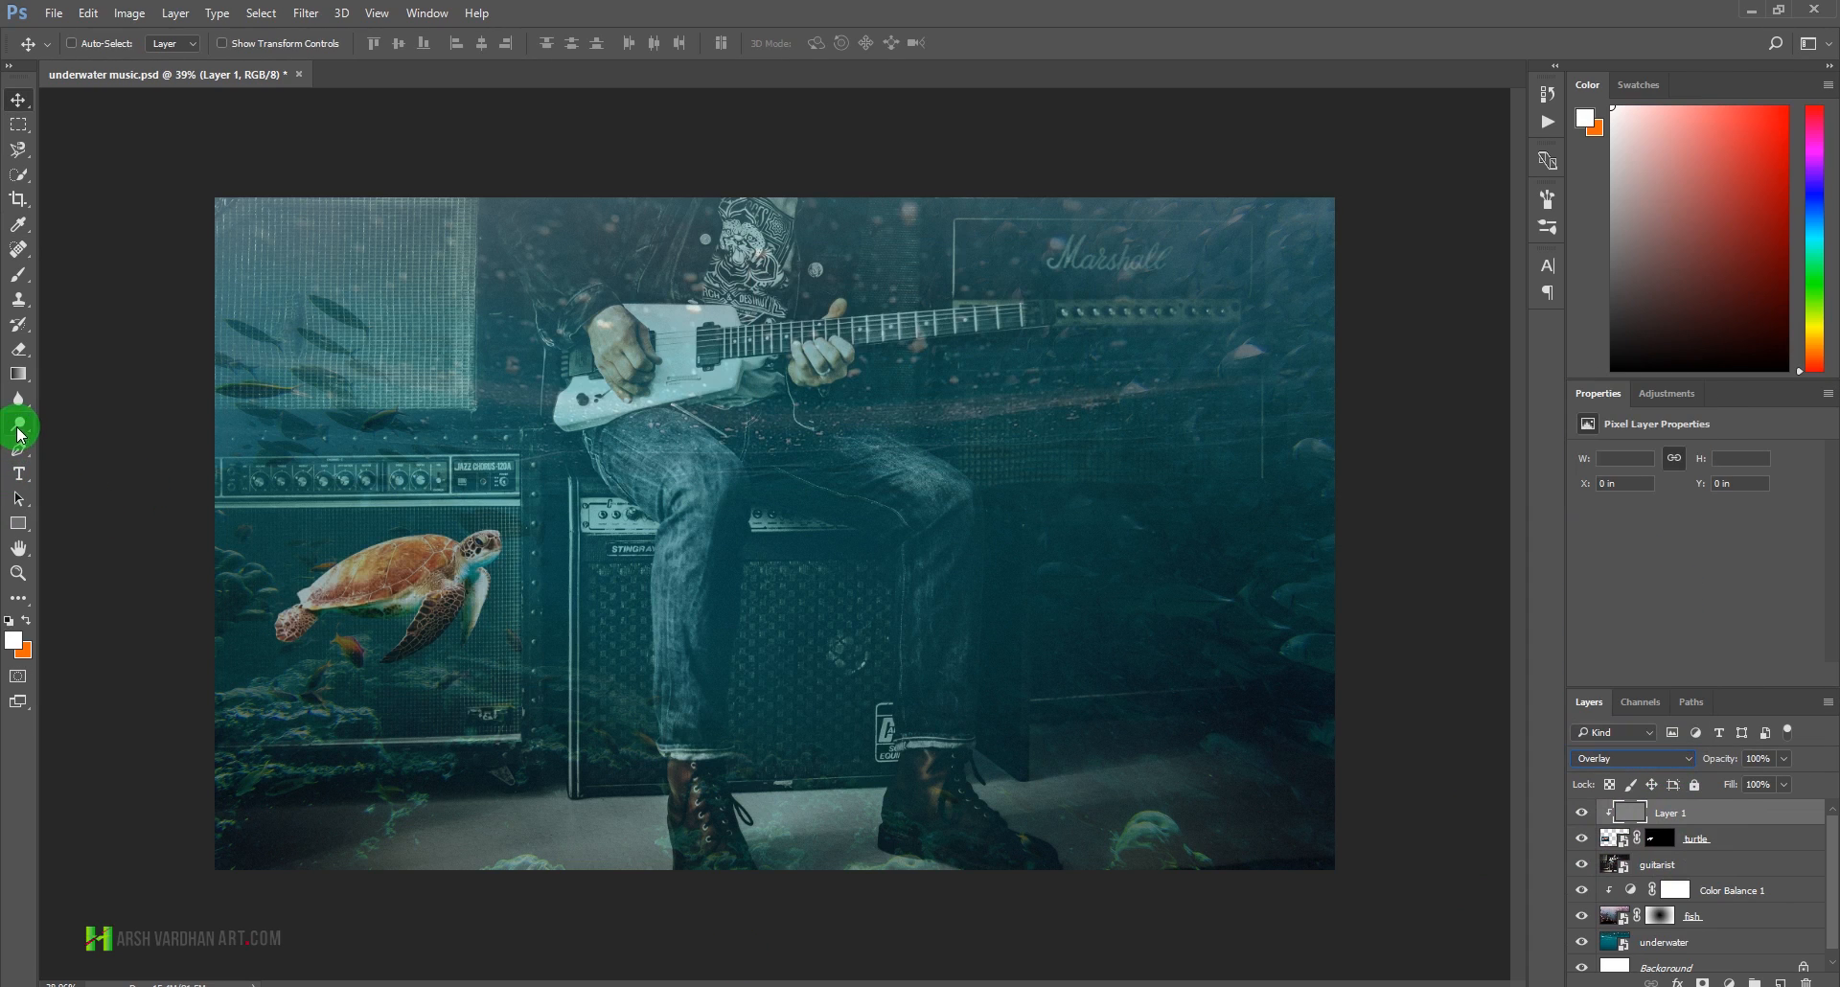
- Brighten the turtle's shell on the gray layer with the Dodge tool, Midtones range at 50% exposure
left_click_drag(21, 428, 83, 426)
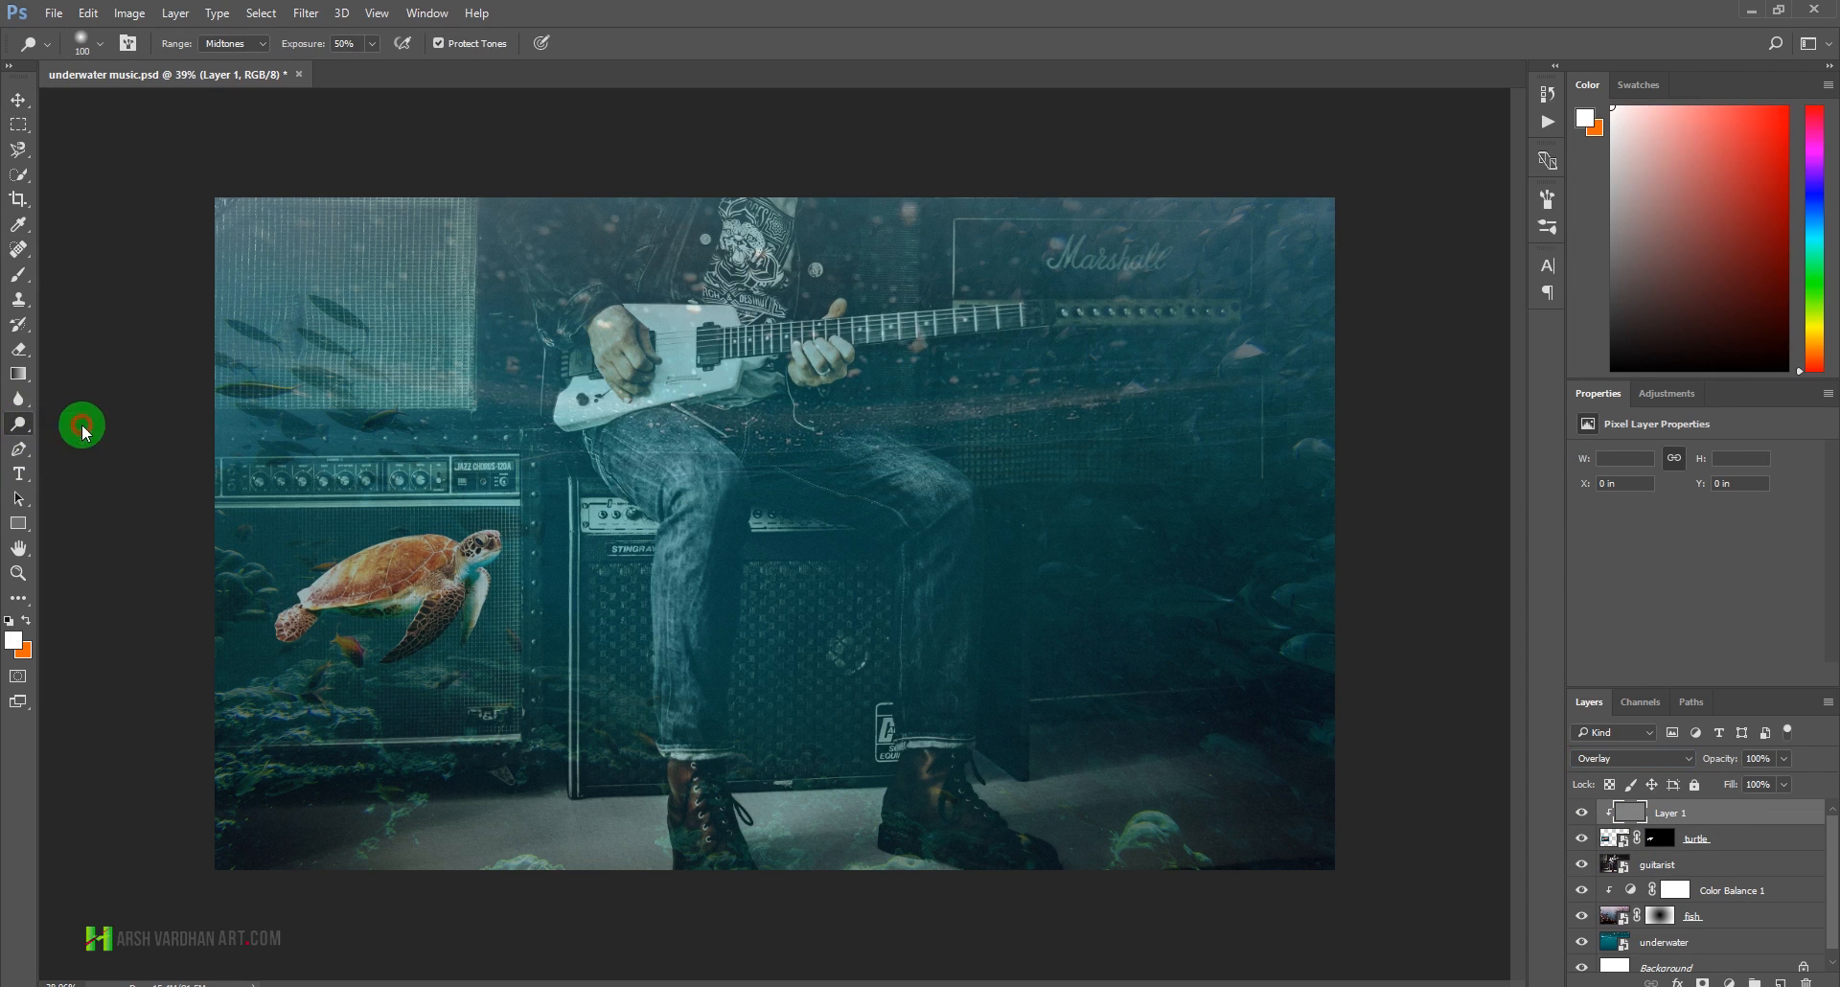
scroll(376, 595, "up", 2)
mouse_move(398, 605)
left_mouse_down()
mouse_move(490, 574)
mouse_move(435, 577)
mouse_move(517, 522)
mouse_move(485, 528)
mouse_move(667, 474)
mouse_move(599, 464)
mouse_move(536, 496)
mouse_move(656, 475)
mouse_move(592, 472)
mouse_move(622, 455)
mouse_move(679, 475)
mouse_move(751, 465)
mouse_move(564, 477)
mouse_move(666, 464)
mouse_move(584, 468)
mouse_move(523, 494)
mouse_move(569, 508)
mouse_move(490, 522)
mouse_move(421, 587)
mouse_move(625, 467)
mouse_move(750, 455)
mouse_move(743, 478)
mouse_move(768, 476)
mouse_move(741, 454)
mouse_move(545, 495)
mouse_move(454, 567)
left_mouse_up()
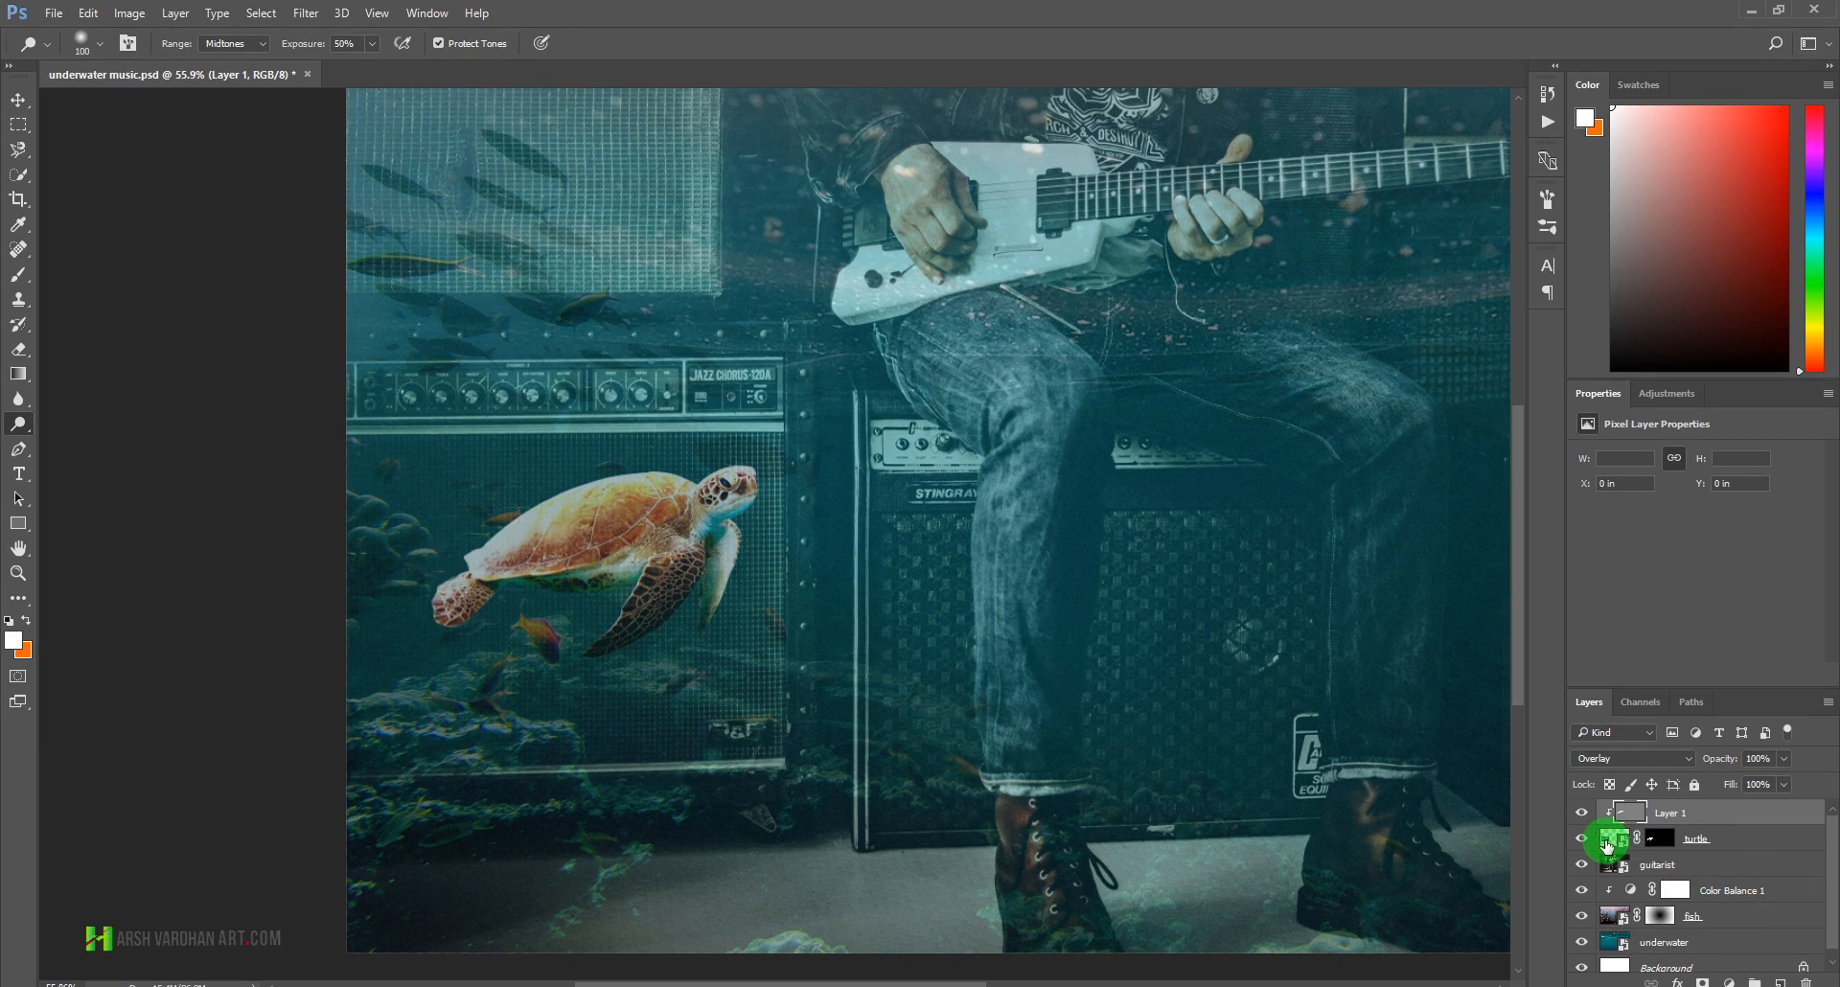
- Set the turtle layer's opacity to 66%
left_click(1612, 840)
left_click(1783, 785)
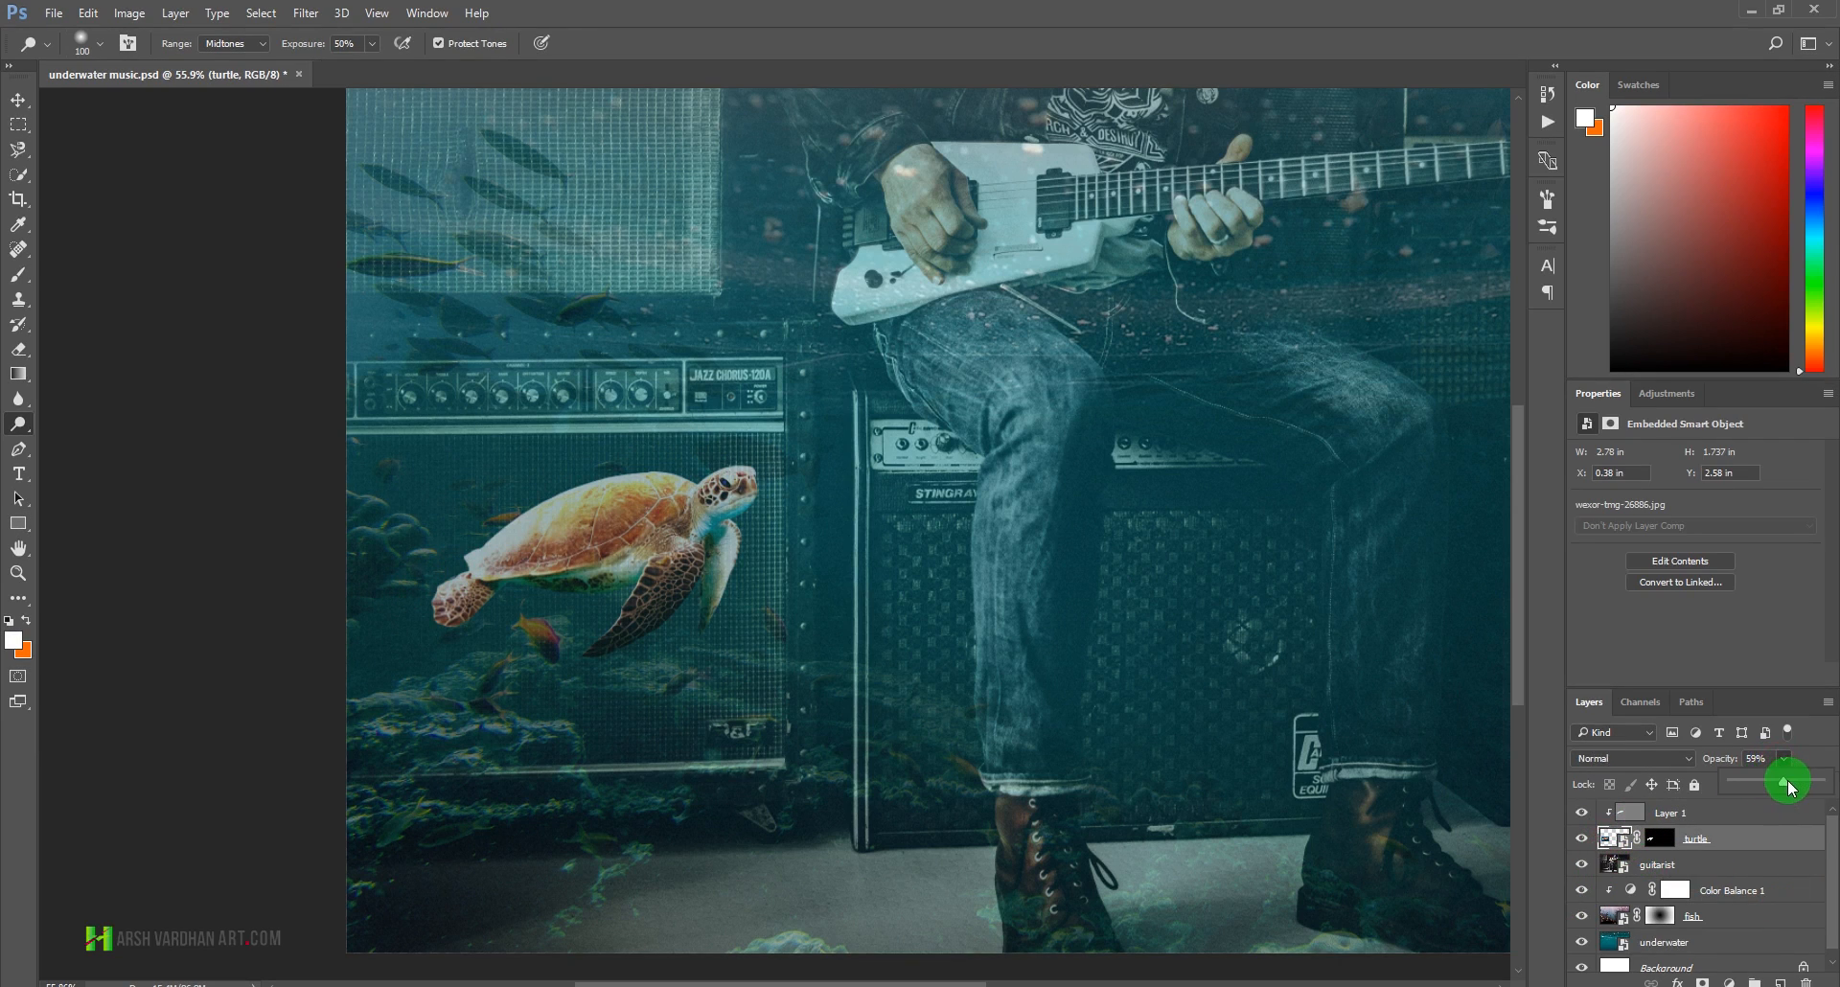
left_click_drag(1784, 788, 1792, 787)
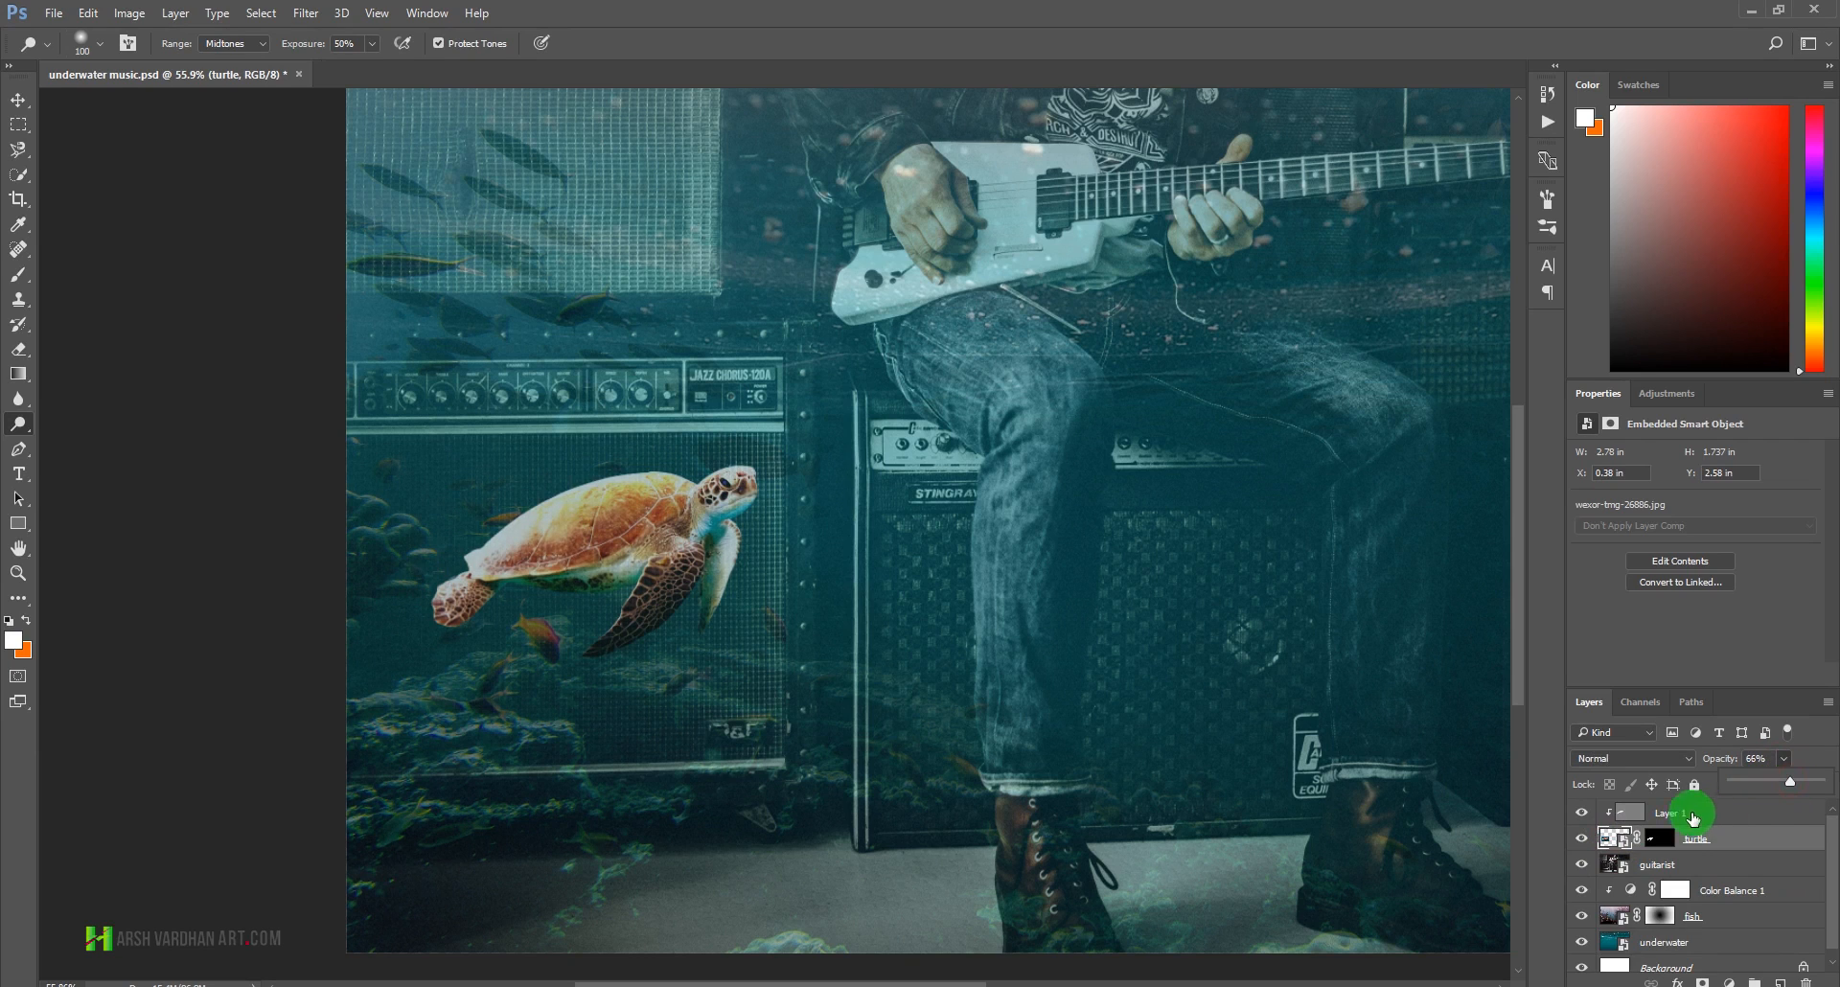
- Dodge more highlights along the turtle's shell and rear flipper on the gray layer, reducing the brush size to 50
left_click(1644, 813)
mouse_move(513, 522)
left_mouse_down()
mouse_move(538, 482)
mouse_move(744, 452)
mouse_move(688, 548)
mouse_move(600, 578)
mouse_move(723, 514)
mouse_move(731, 575)
mouse_move(706, 602)
left_mouse_up()
key("bracketleft")
key("bracketleft")
key("bracketleft")
key("bracketleft")
left_click(505, 614)
key("bracketleft")
left_click(458, 597)
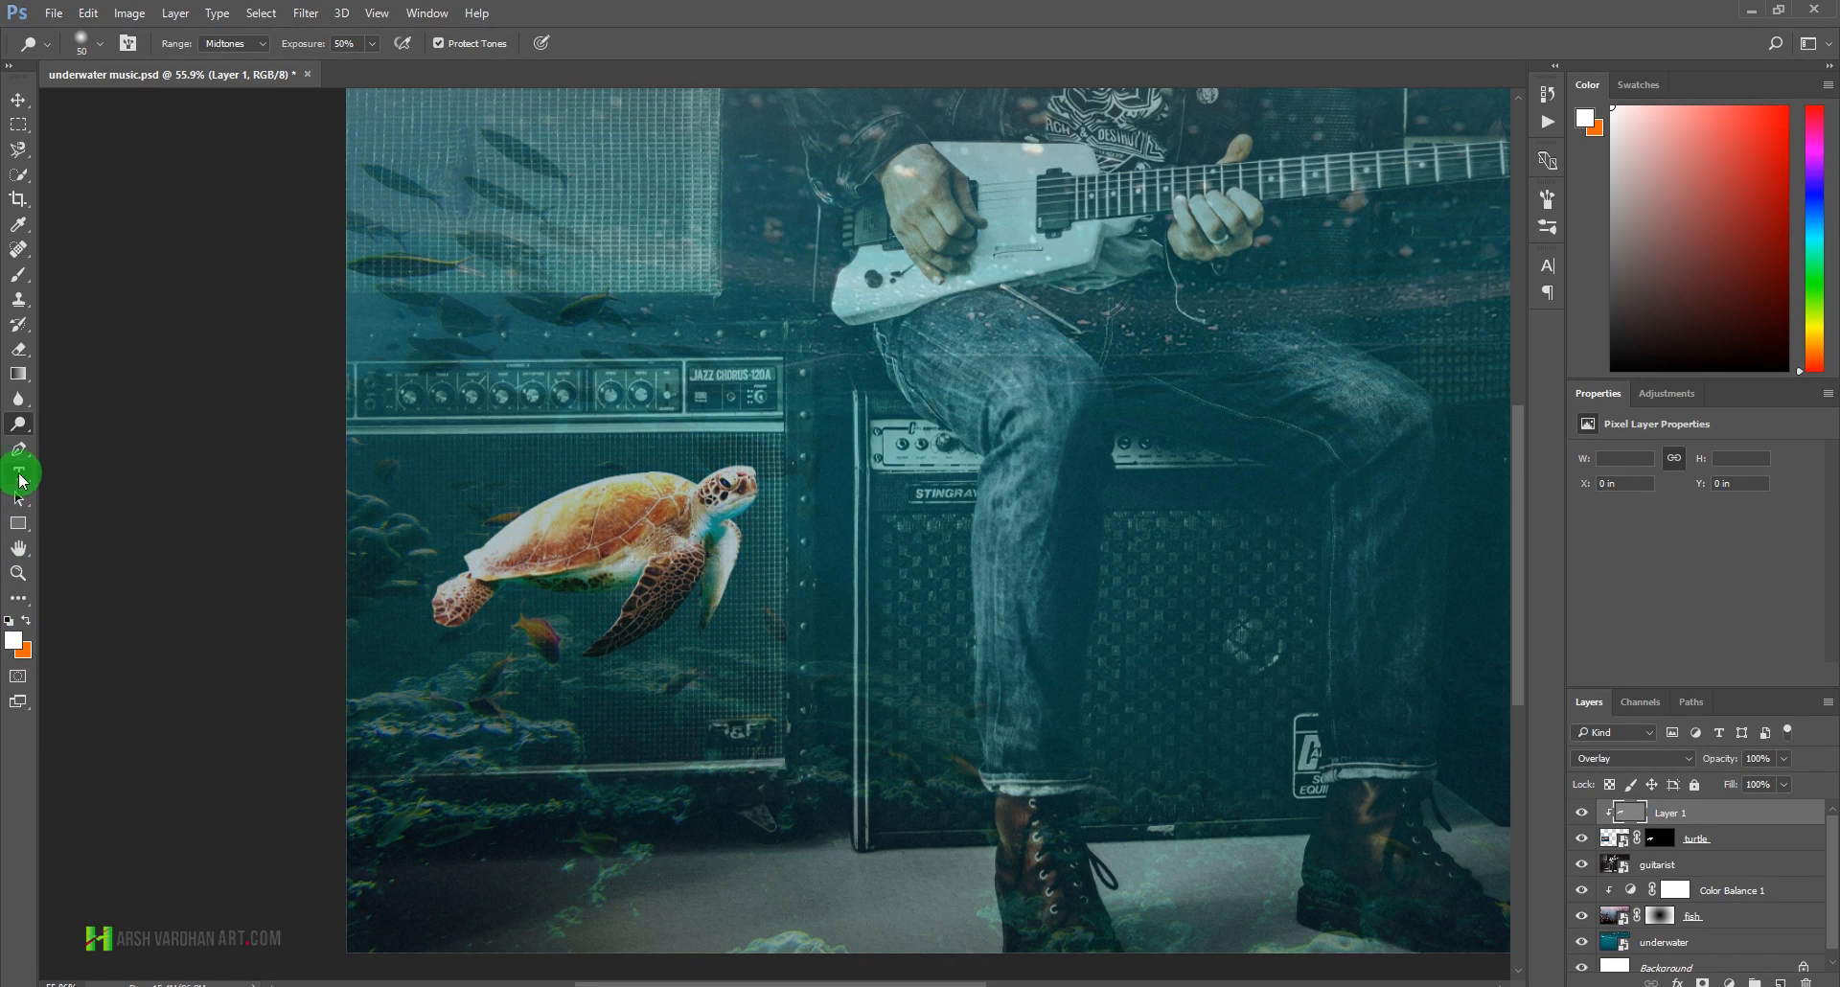
- Darken the turtle's shell, neck and front flipper on the gray layer with the Burn tool, Midtones at 50% exposure, varying the brush size
right_click(23, 429)
left_click(82, 440)
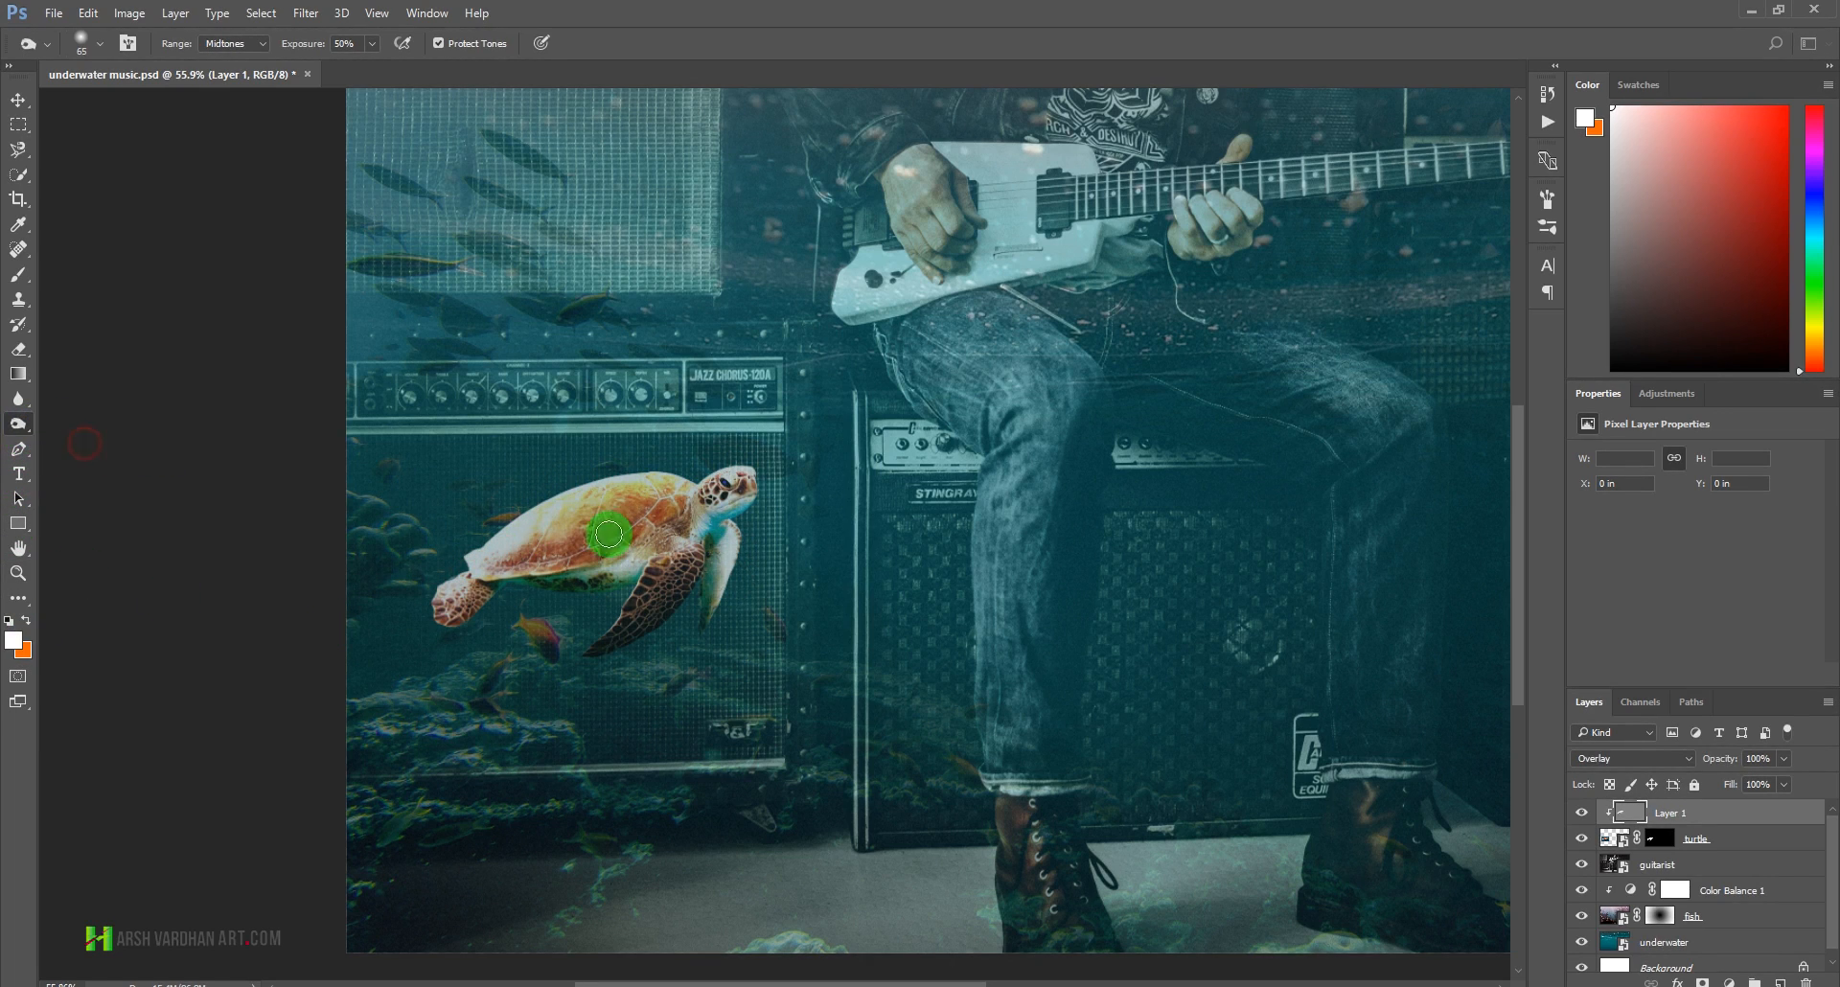
mouse_move(611, 519)
left_mouse_down()
mouse_move(651, 510)
mouse_move(600, 542)
mouse_move(681, 542)
mouse_move(657, 566)
mouse_move(689, 570)
mouse_move(622, 632)
left_mouse_up()
key("bracketleft")
key("bracketleft")
key("bracketleft")
mouse_move(715, 492)
left_mouse_down()
mouse_move(579, 594)
mouse_move(510, 587)
mouse_move(581, 568)
mouse_move(431, 609)
mouse_move(531, 576)
mouse_move(497, 571)
mouse_move(572, 531)
mouse_move(658, 517)
left_mouse_up()
key("bracketright")
key("bracketright")
left_click_drag(657, 540, 680, 563)
key("bracketright")
key("bracketright")
key("bracketright")
left_click_drag(1096, 455, 1062, 777)
left_click(683, 563)
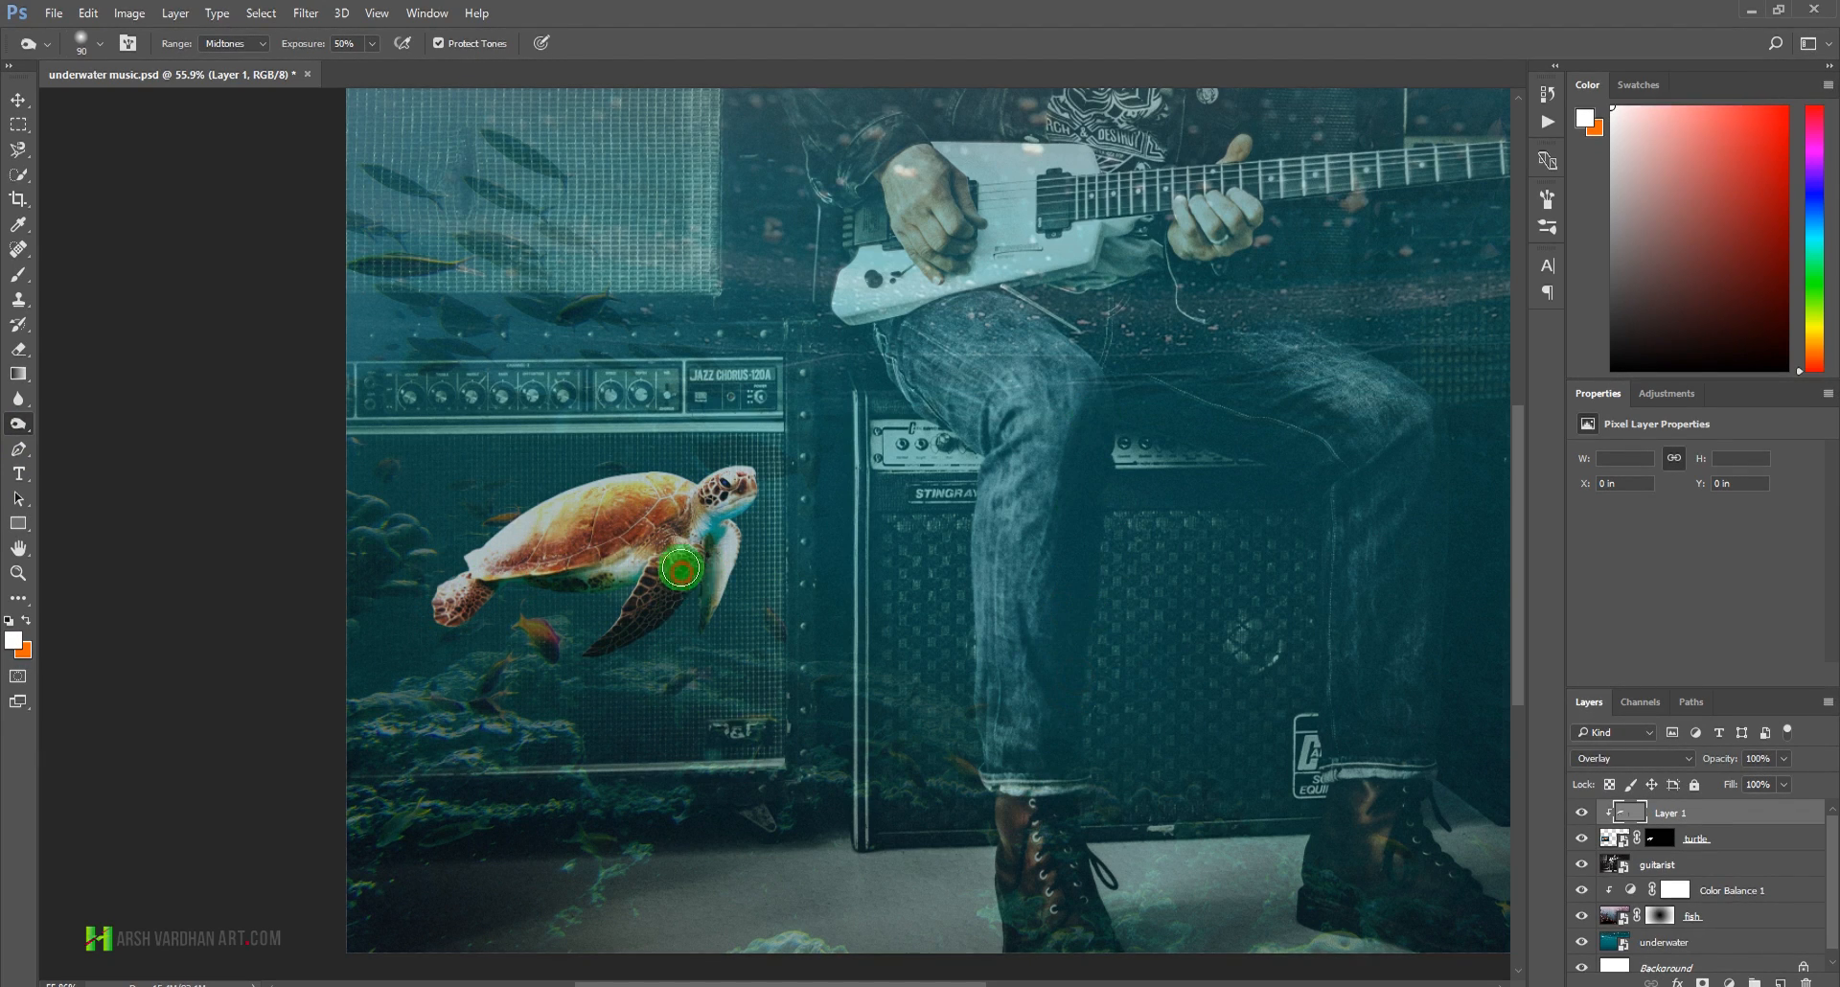
- Burn in shadows on the turtle's far flipper, head and shell edge with a smaller brush of about 40
key("bracketleft")
key("bracketleft")
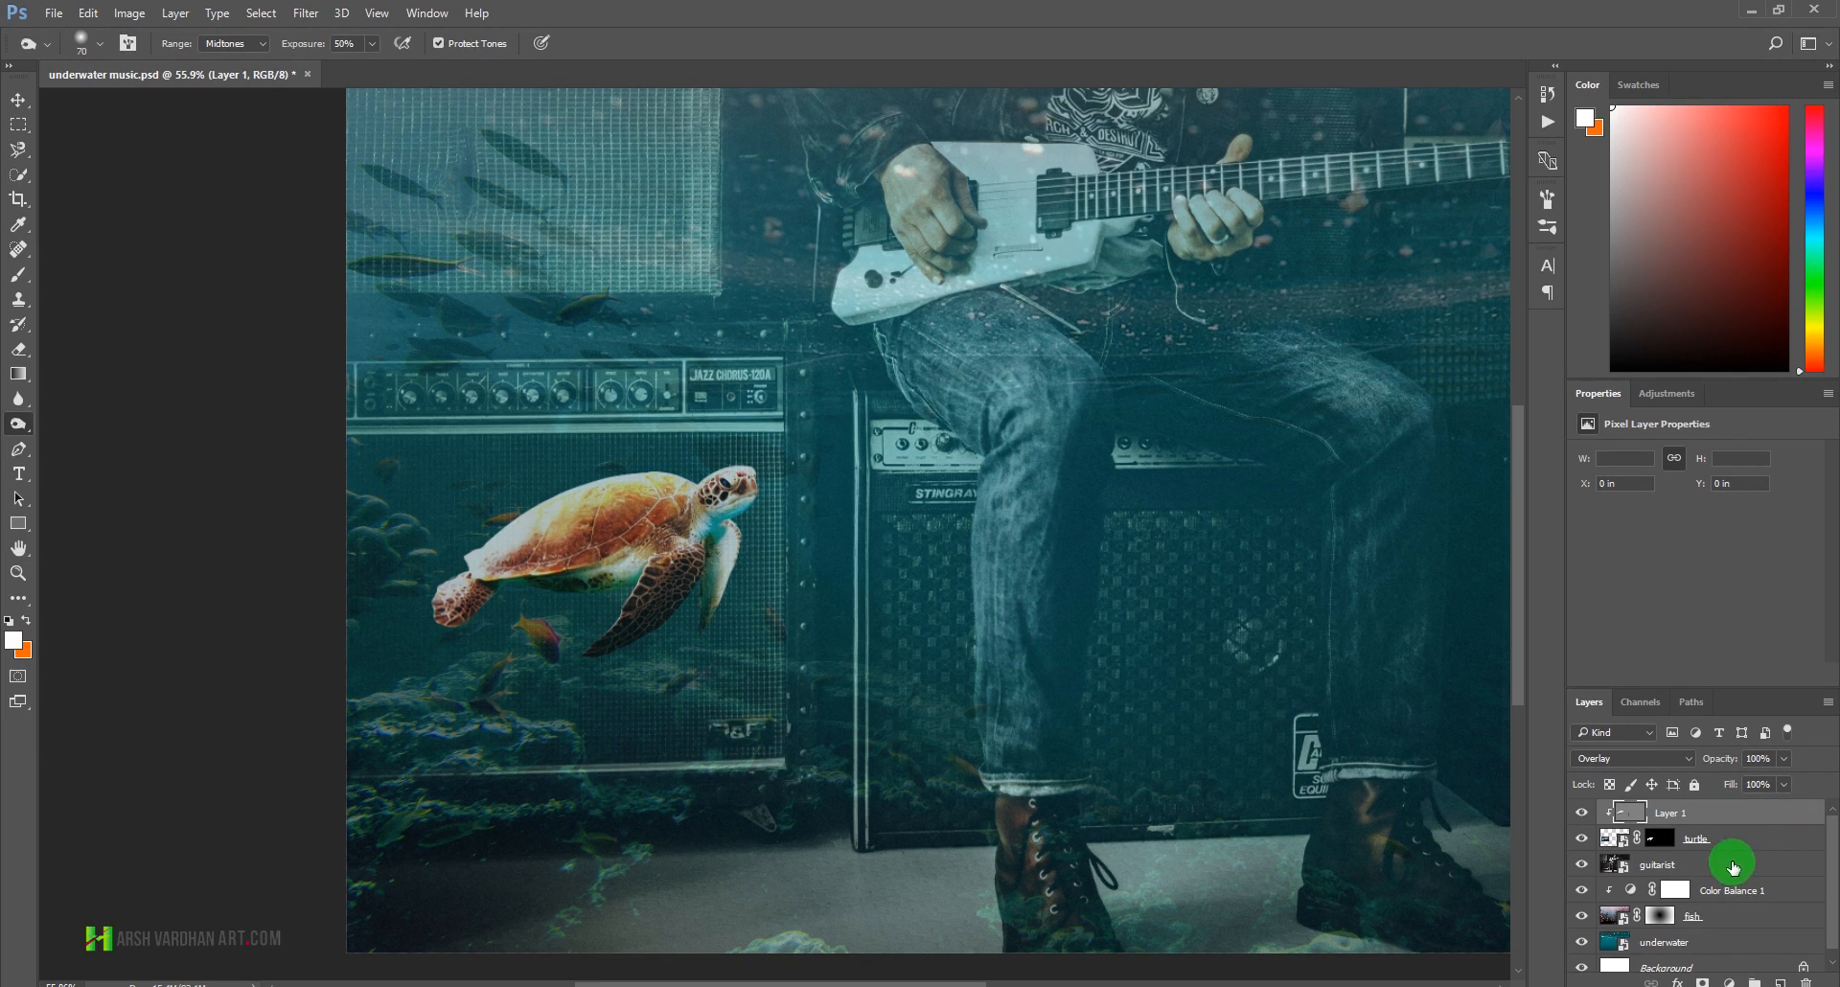
key("bracketleft")
key("bracketleft")
key("bracketleft")
mouse_move(713, 617)
left_mouse_down()
mouse_move(692, 579)
mouse_move(748, 485)
left_mouse_up()
key("bracketleft")
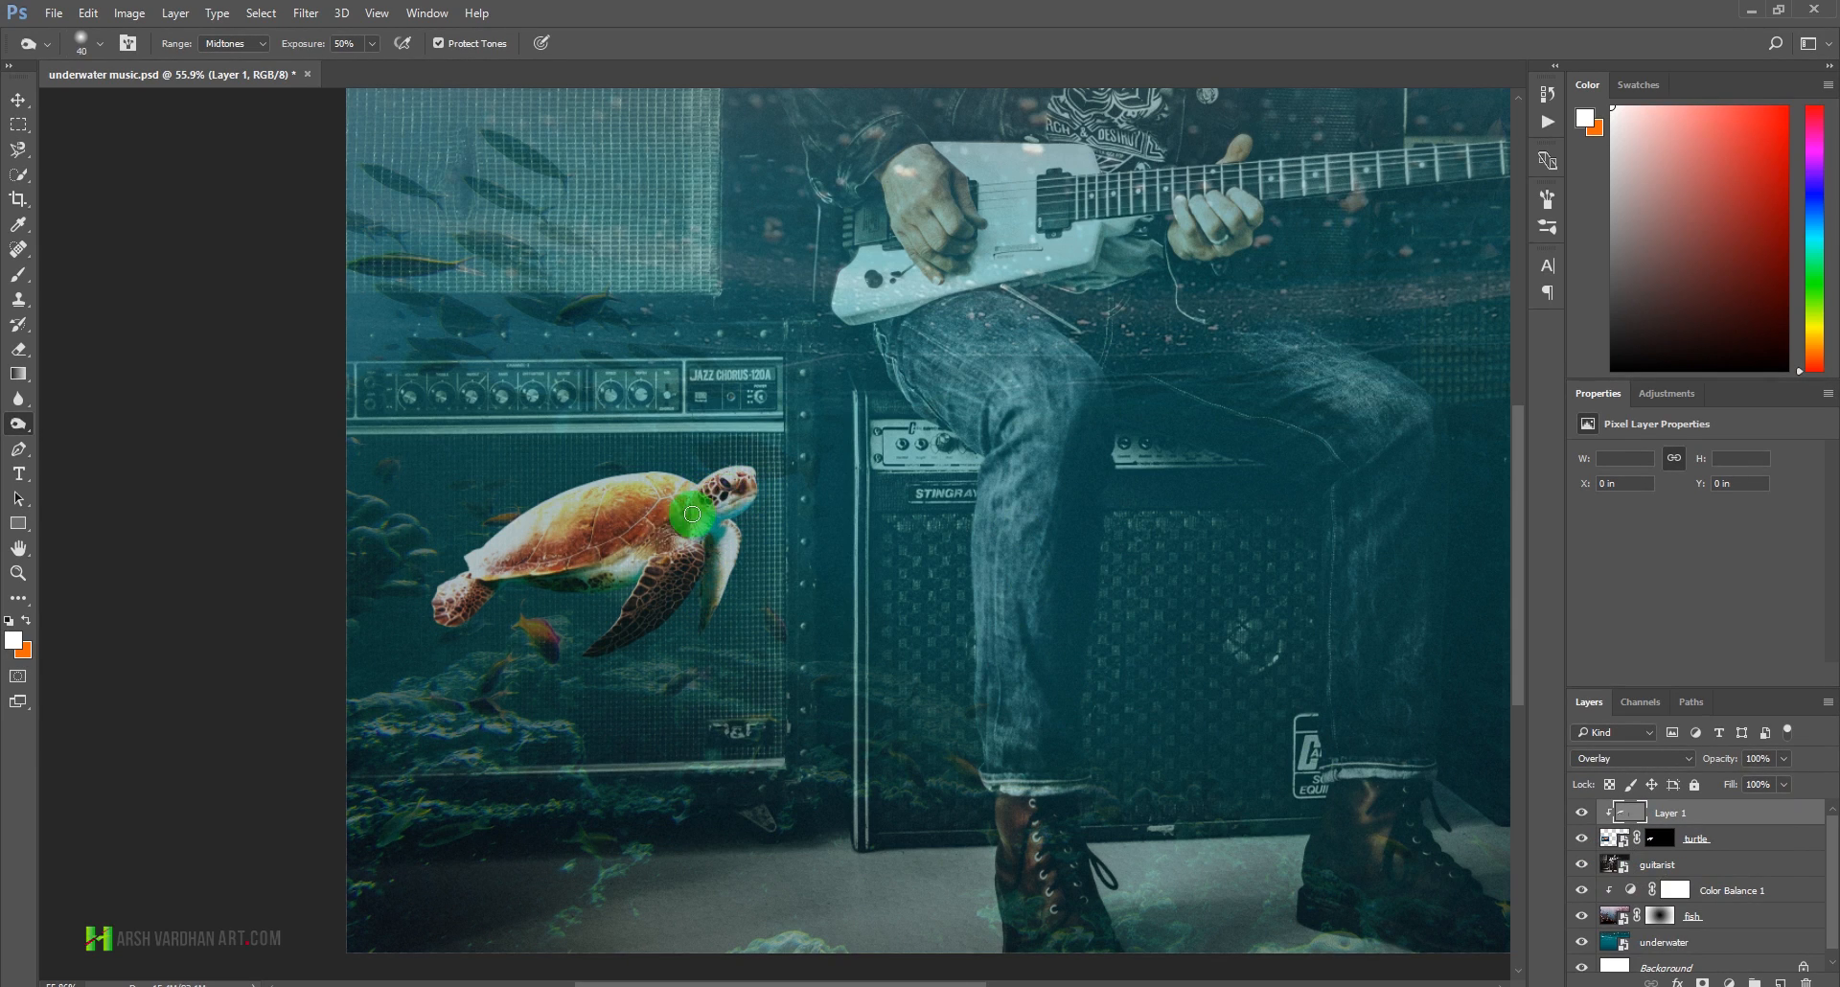
mouse_move(654, 525)
left_mouse_down()
mouse_move(527, 557)
mouse_move(534, 530)
mouse_move(485, 562)
mouse_move(517, 572)
mouse_move(445, 621)
mouse_move(543, 576)
mouse_move(543, 596)
mouse_move(667, 569)
mouse_move(647, 604)
mouse_move(686, 596)
mouse_move(648, 633)
mouse_move(687, 620)
mouse_move(763, 697)
left_mouse_up()
- Add a new empty layer at the top of the layer stack and save the document
left_click_drag(837, 557, 699, 621)
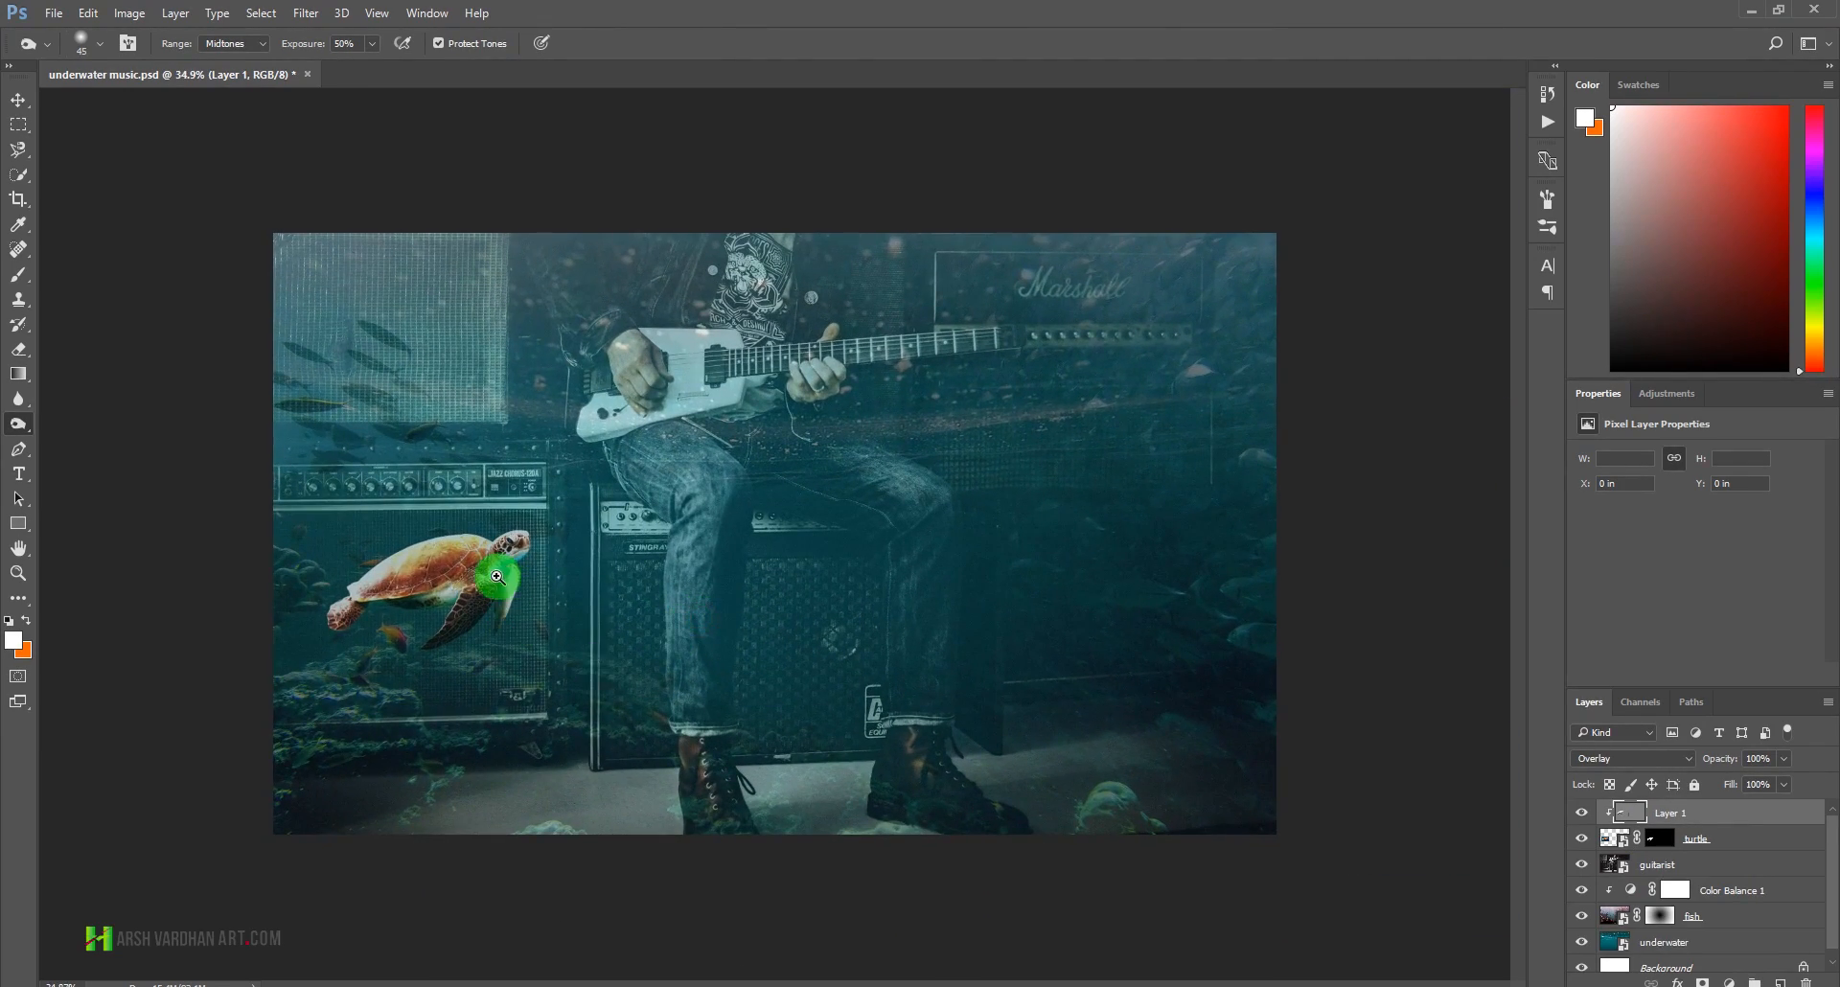
left_click(526, 589, "ctrl")
left_click(715, 533, "alt")
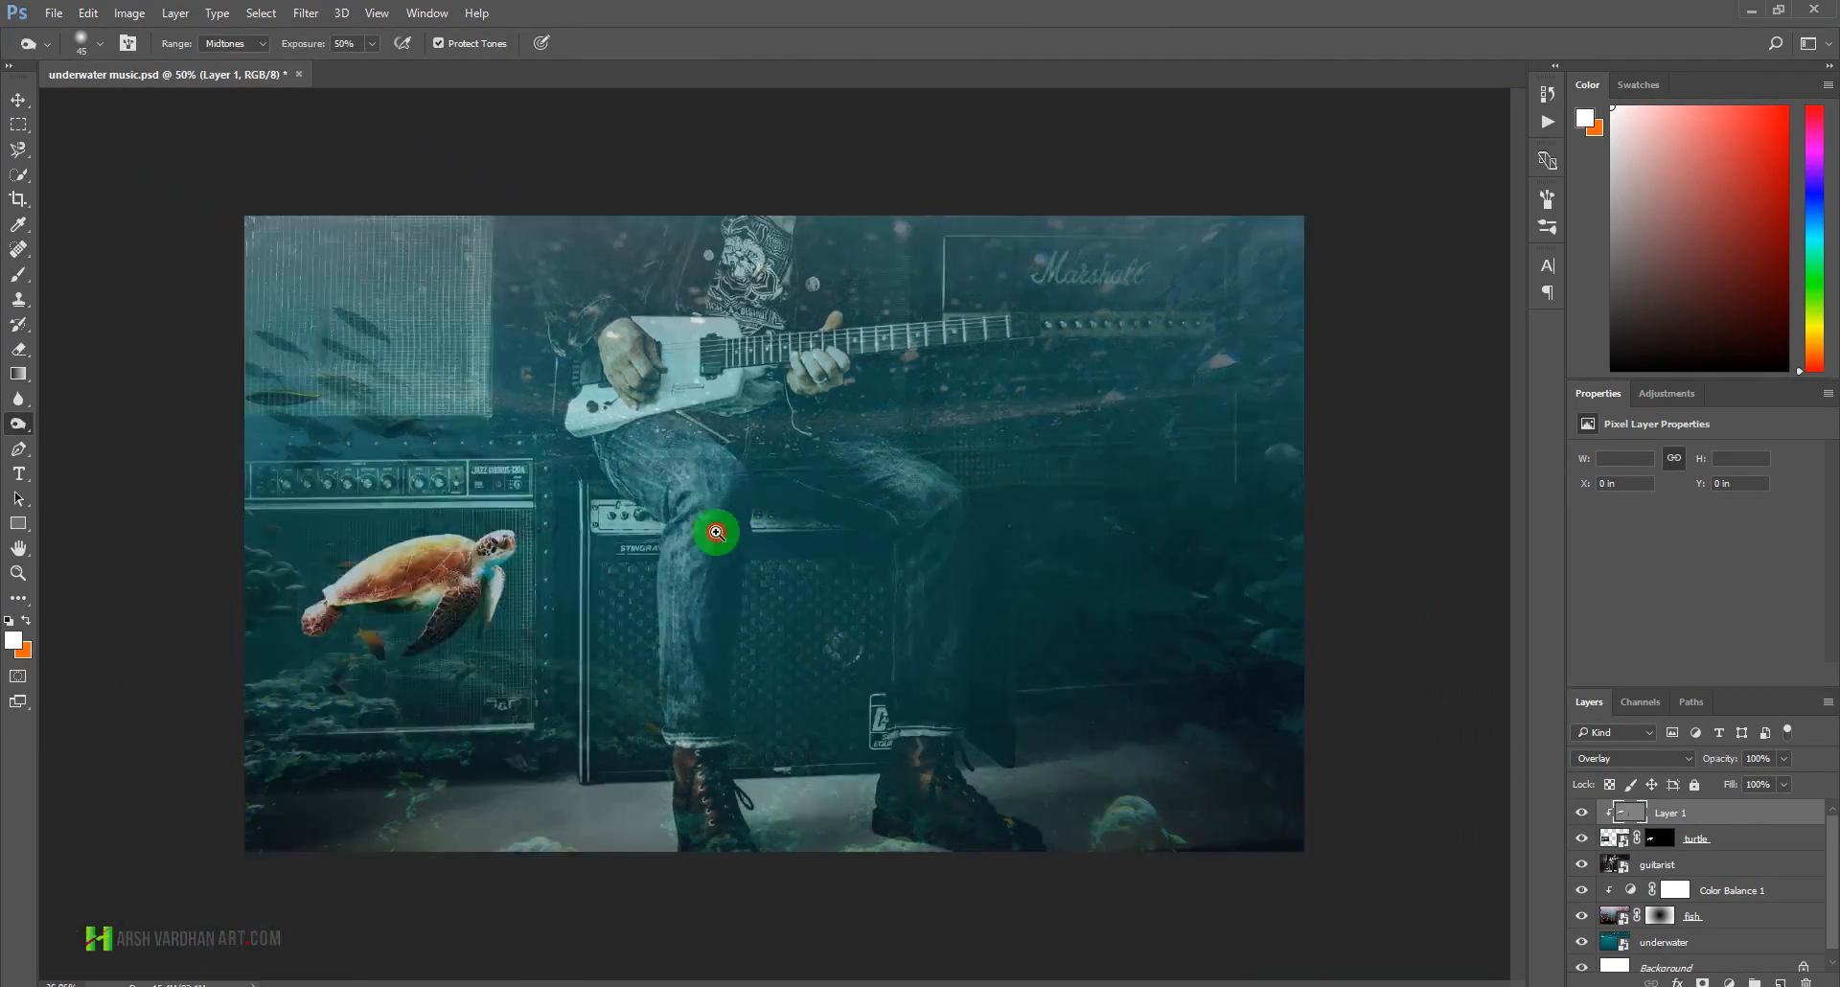
left_click(730, 541, "ctrl")
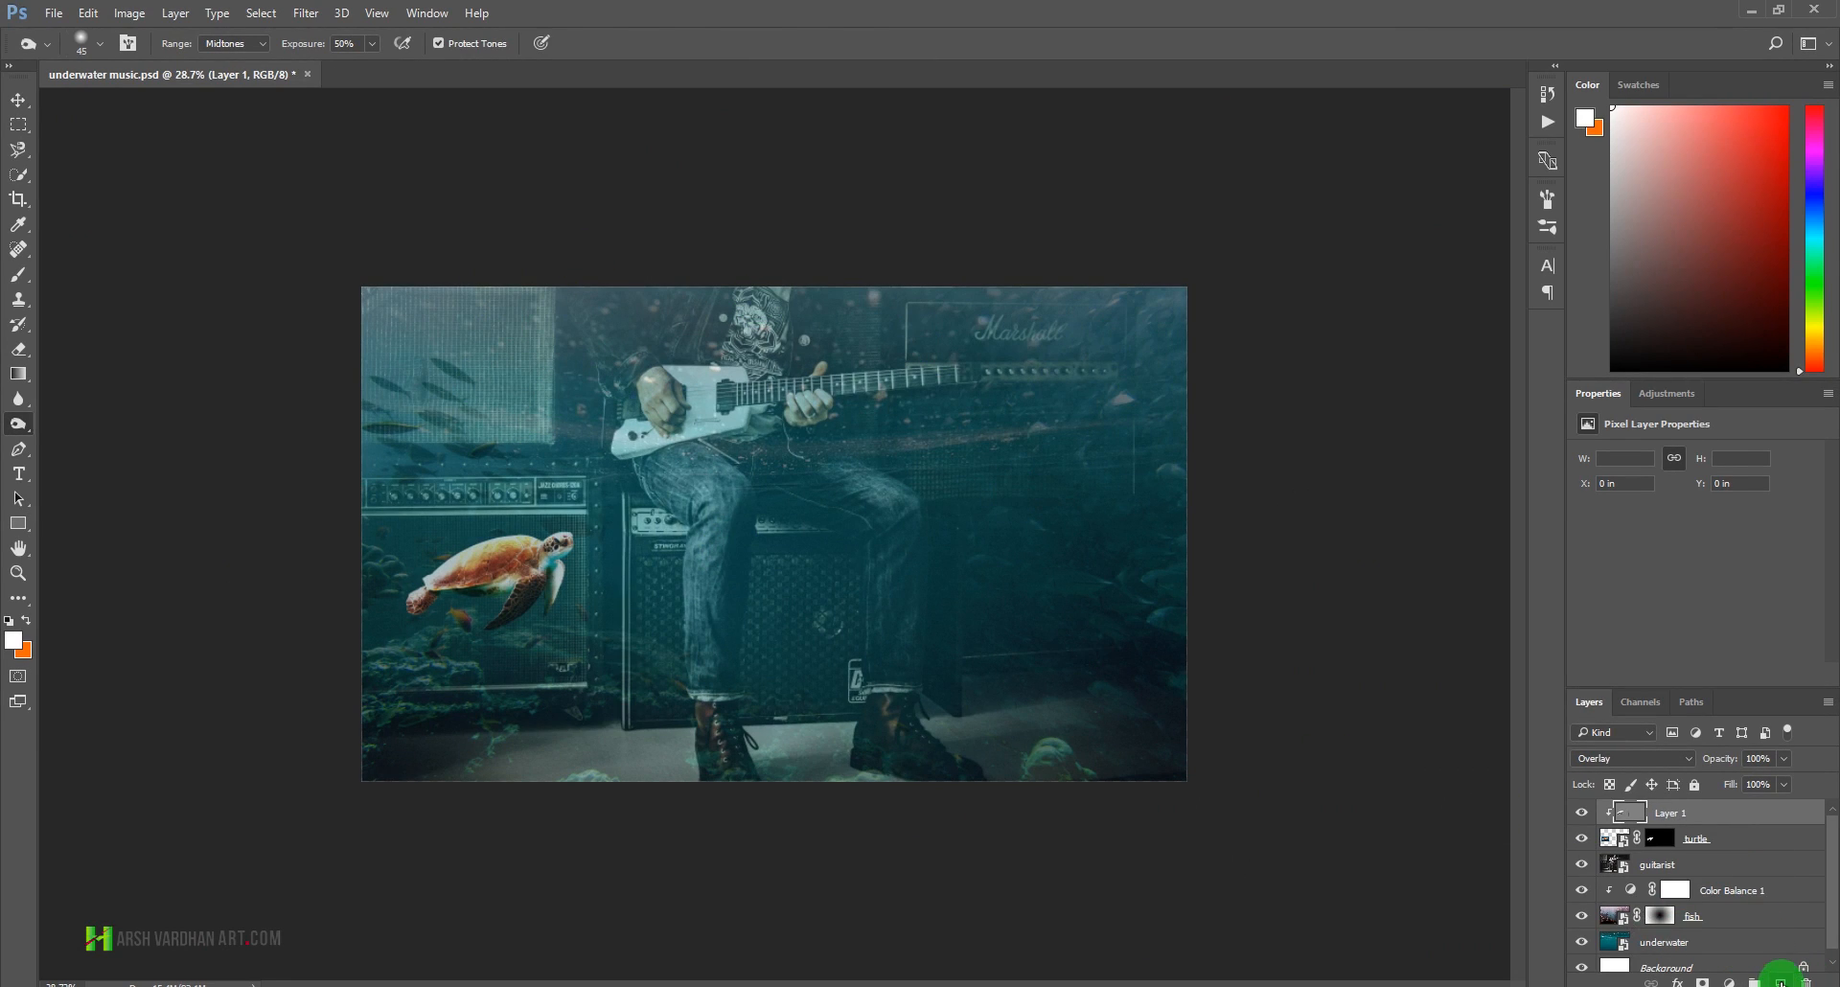
left_click(1780, 981)
key("ctrl+s")
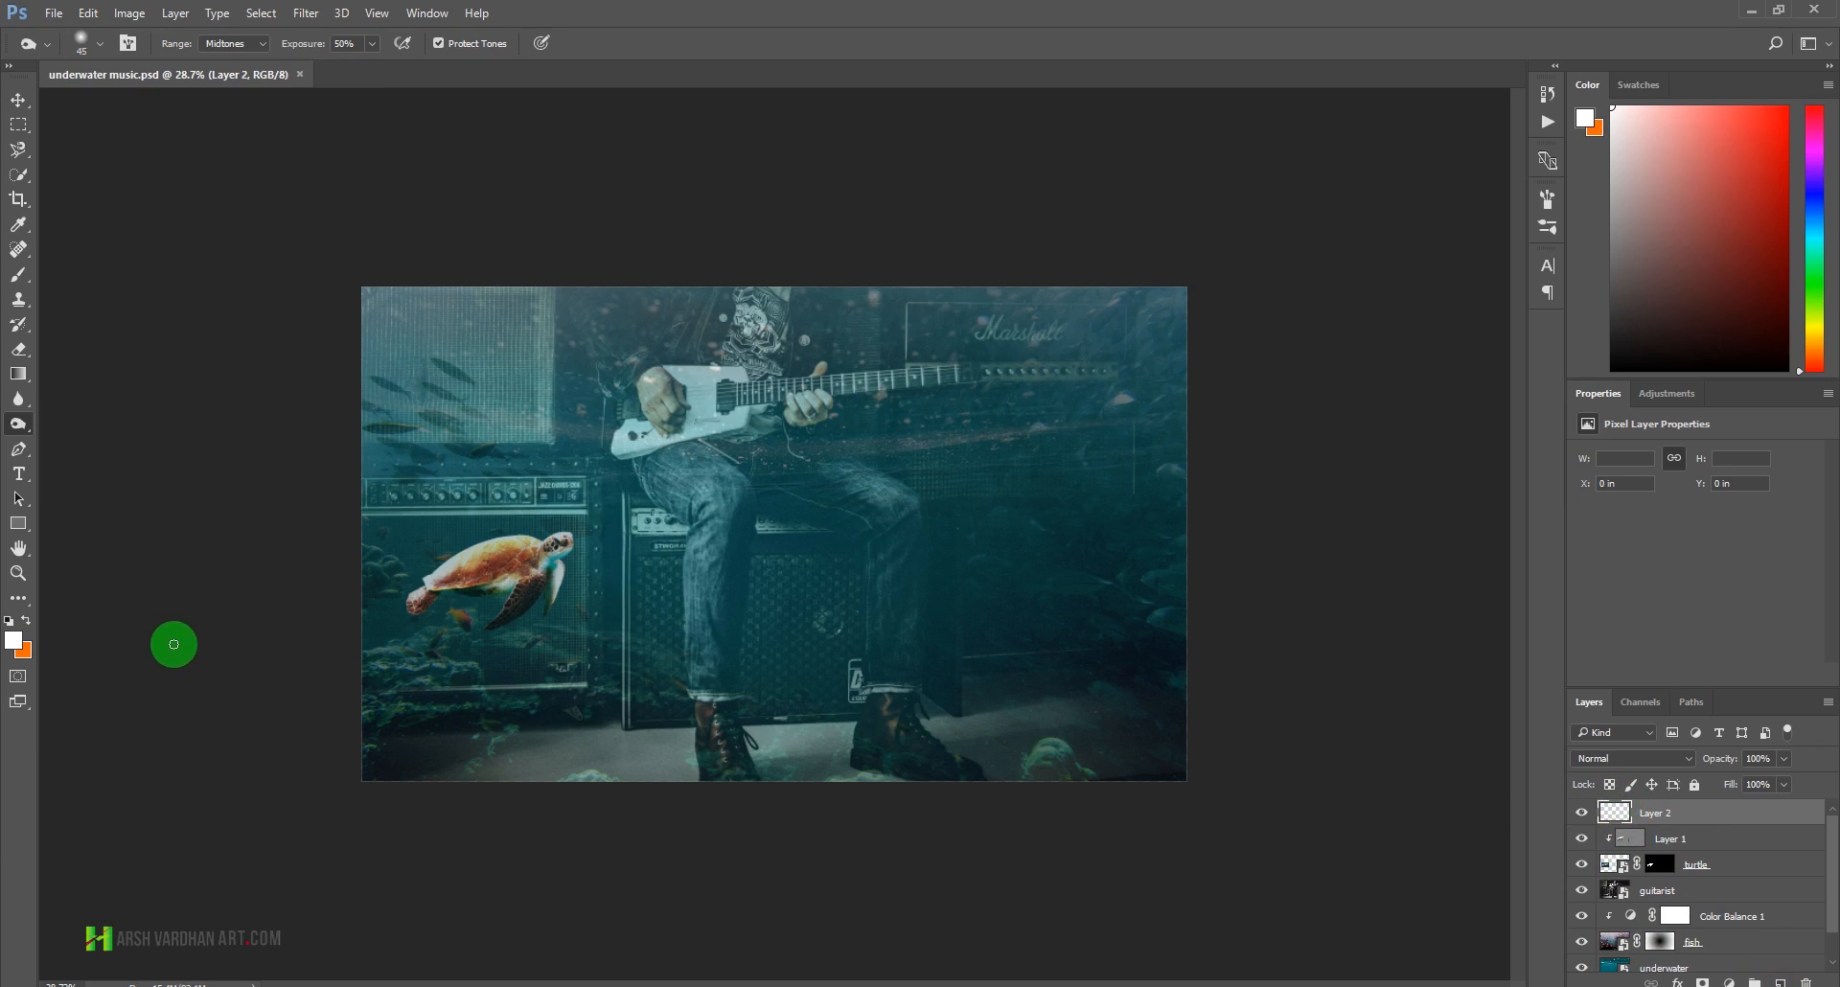
- Reset the foreground and background colors to black and white and fill the new top layer with black
left_click(18, 620)
left_click(700, 534)
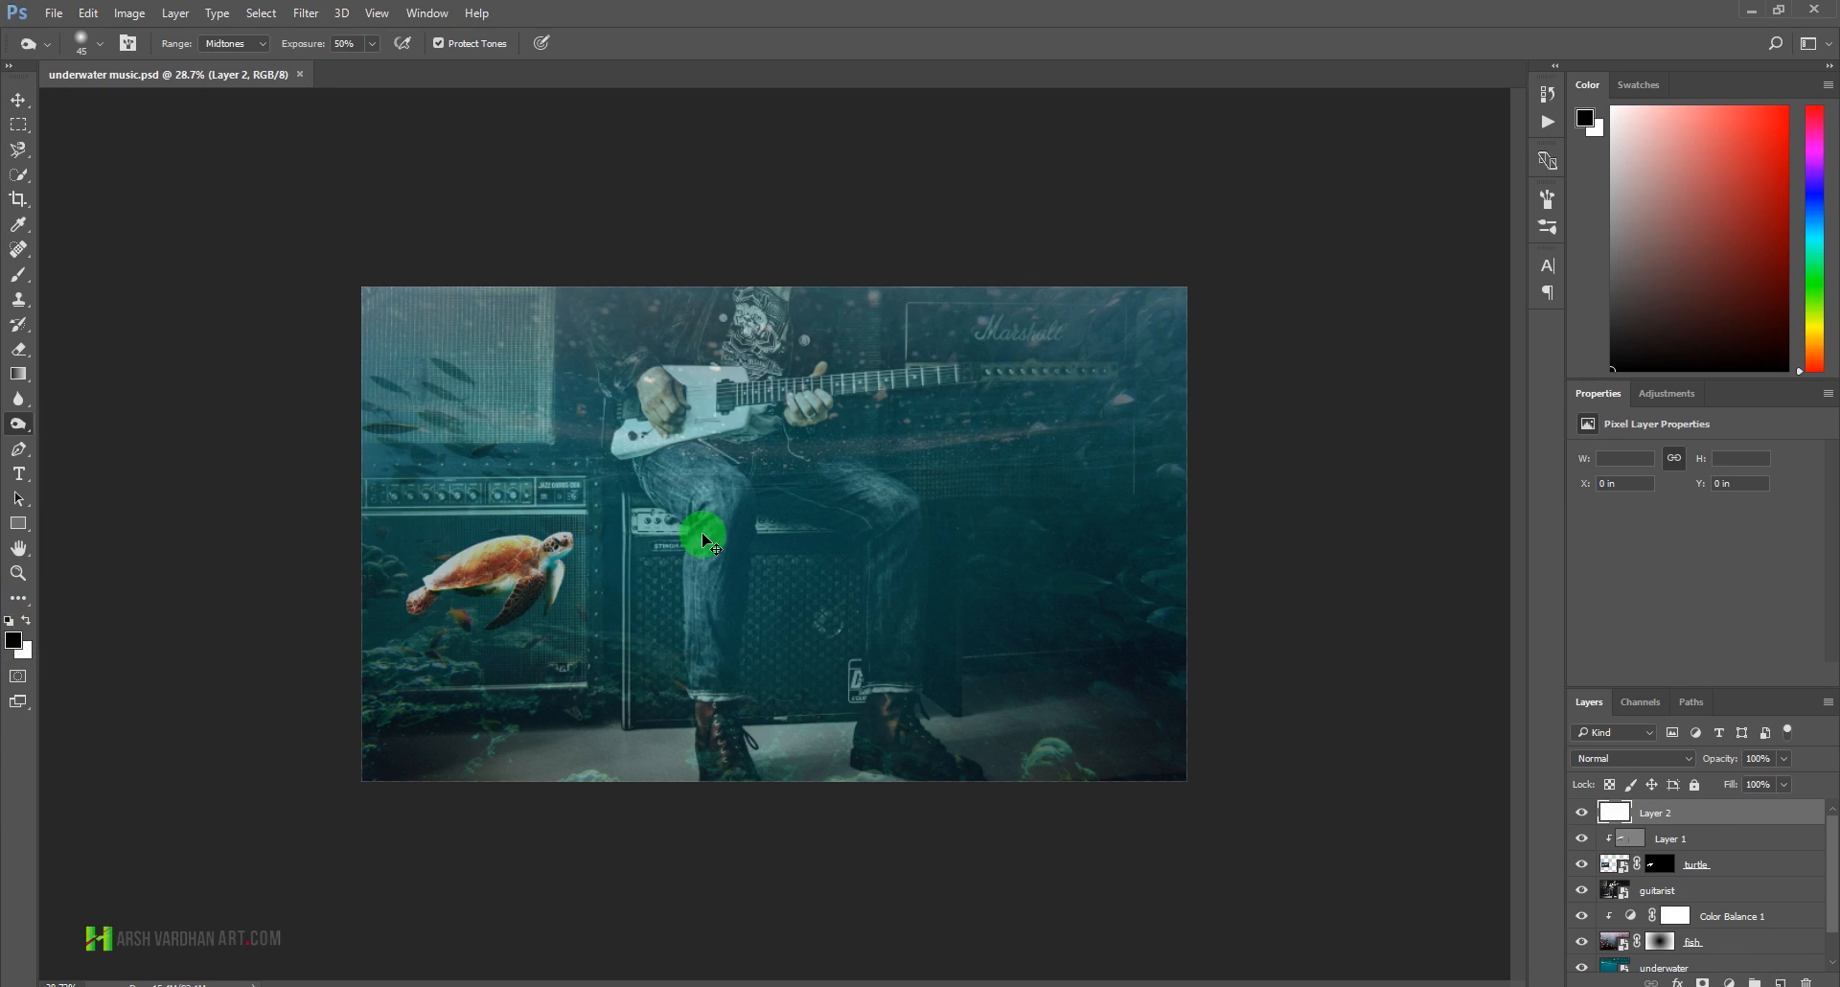
key("ctrl+BackSpace")
key("alt+BackSpace")
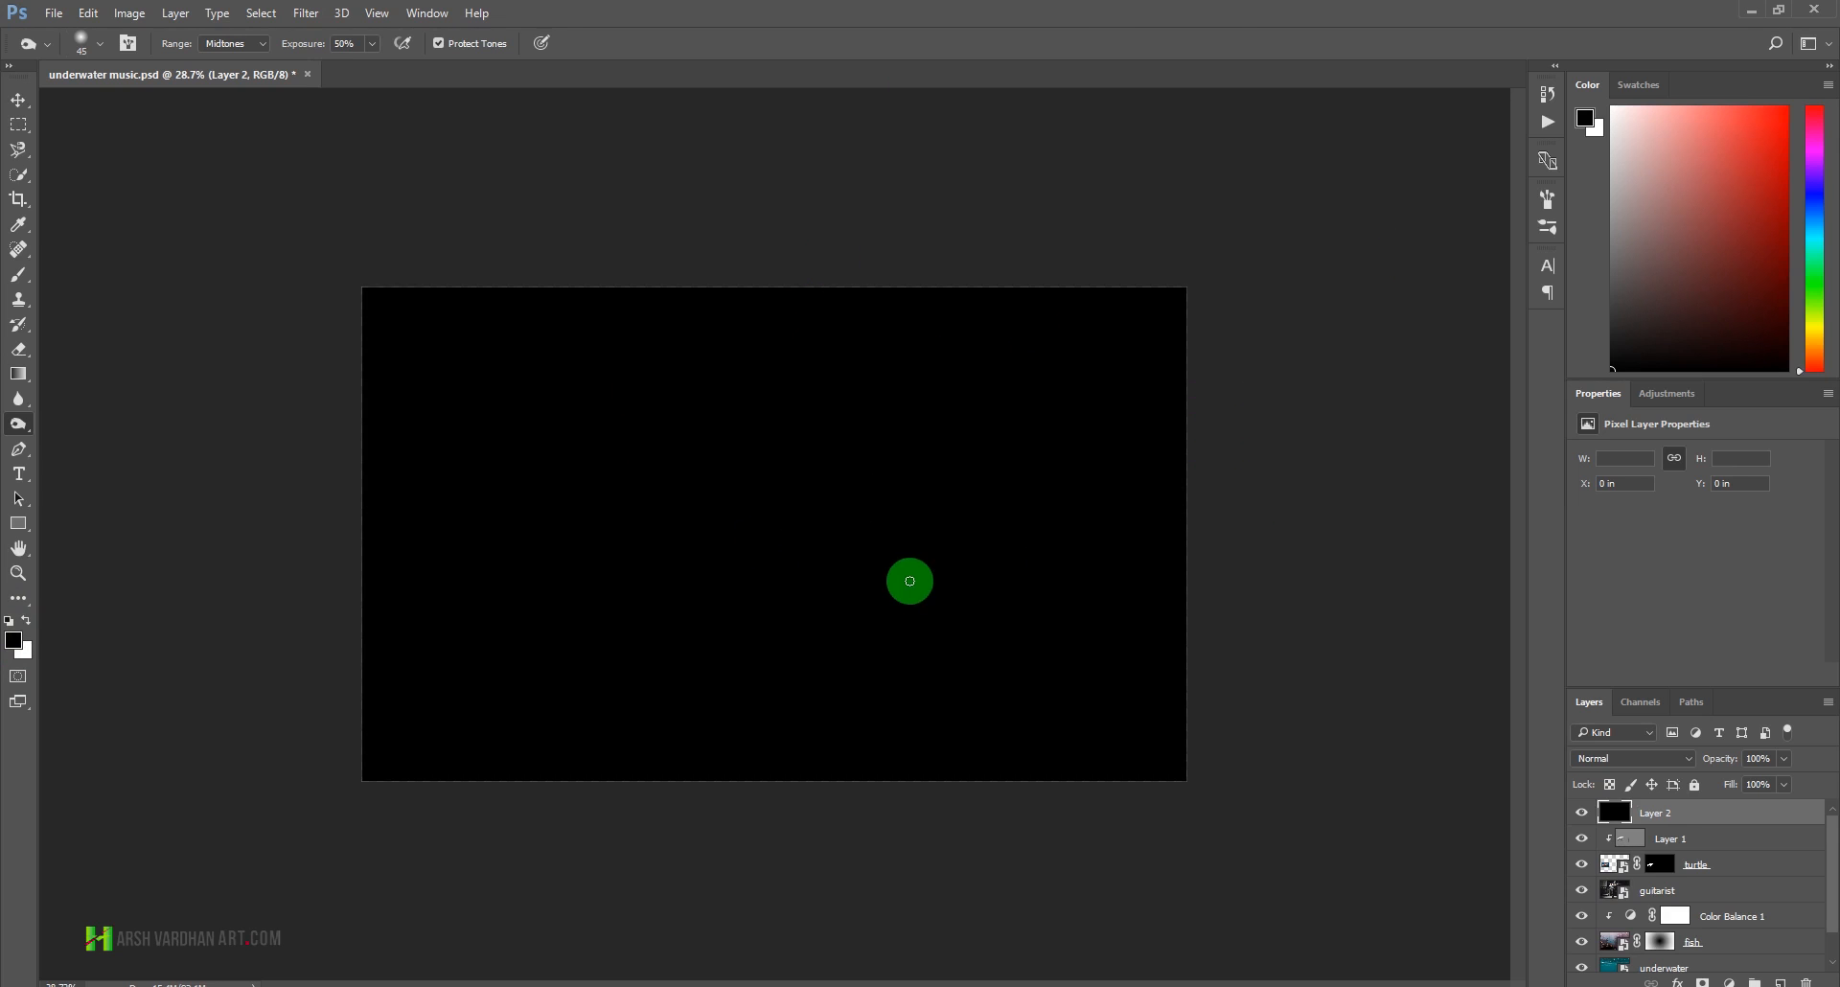
- Render Difference Clouds on the black layer and convert that layer to a smart object
left_click(305, 13)
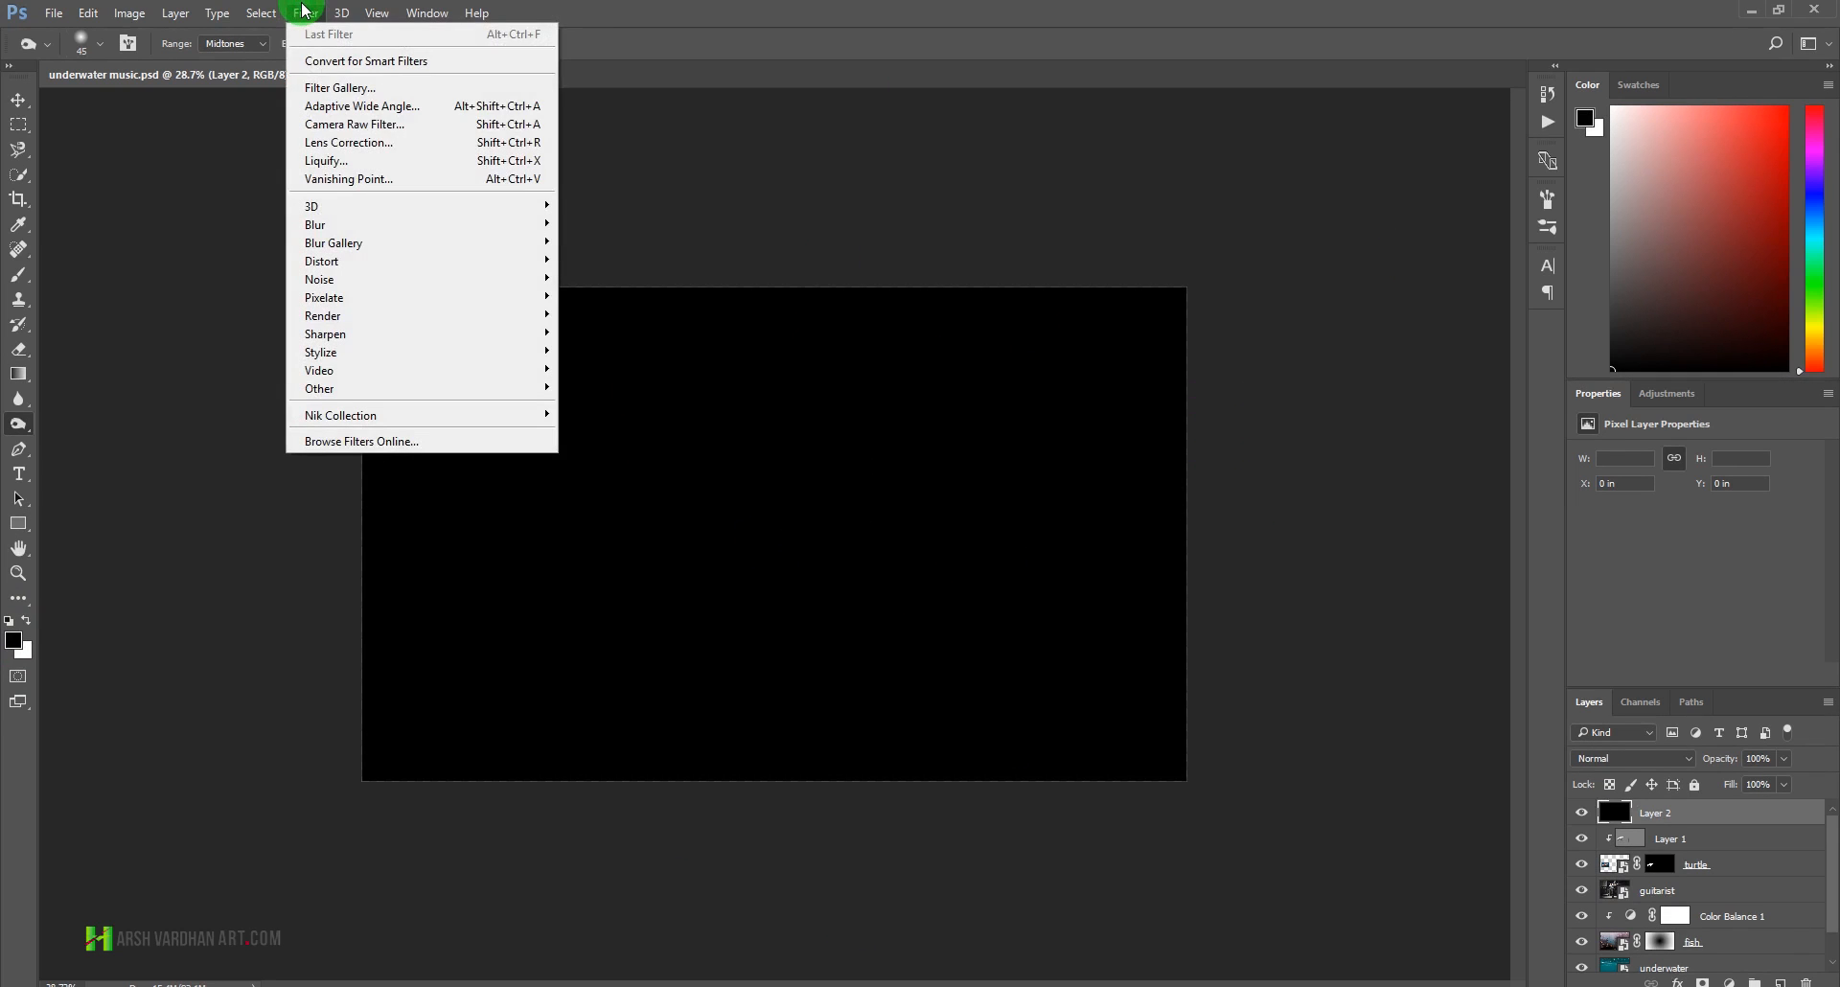
left_click(371, 314)
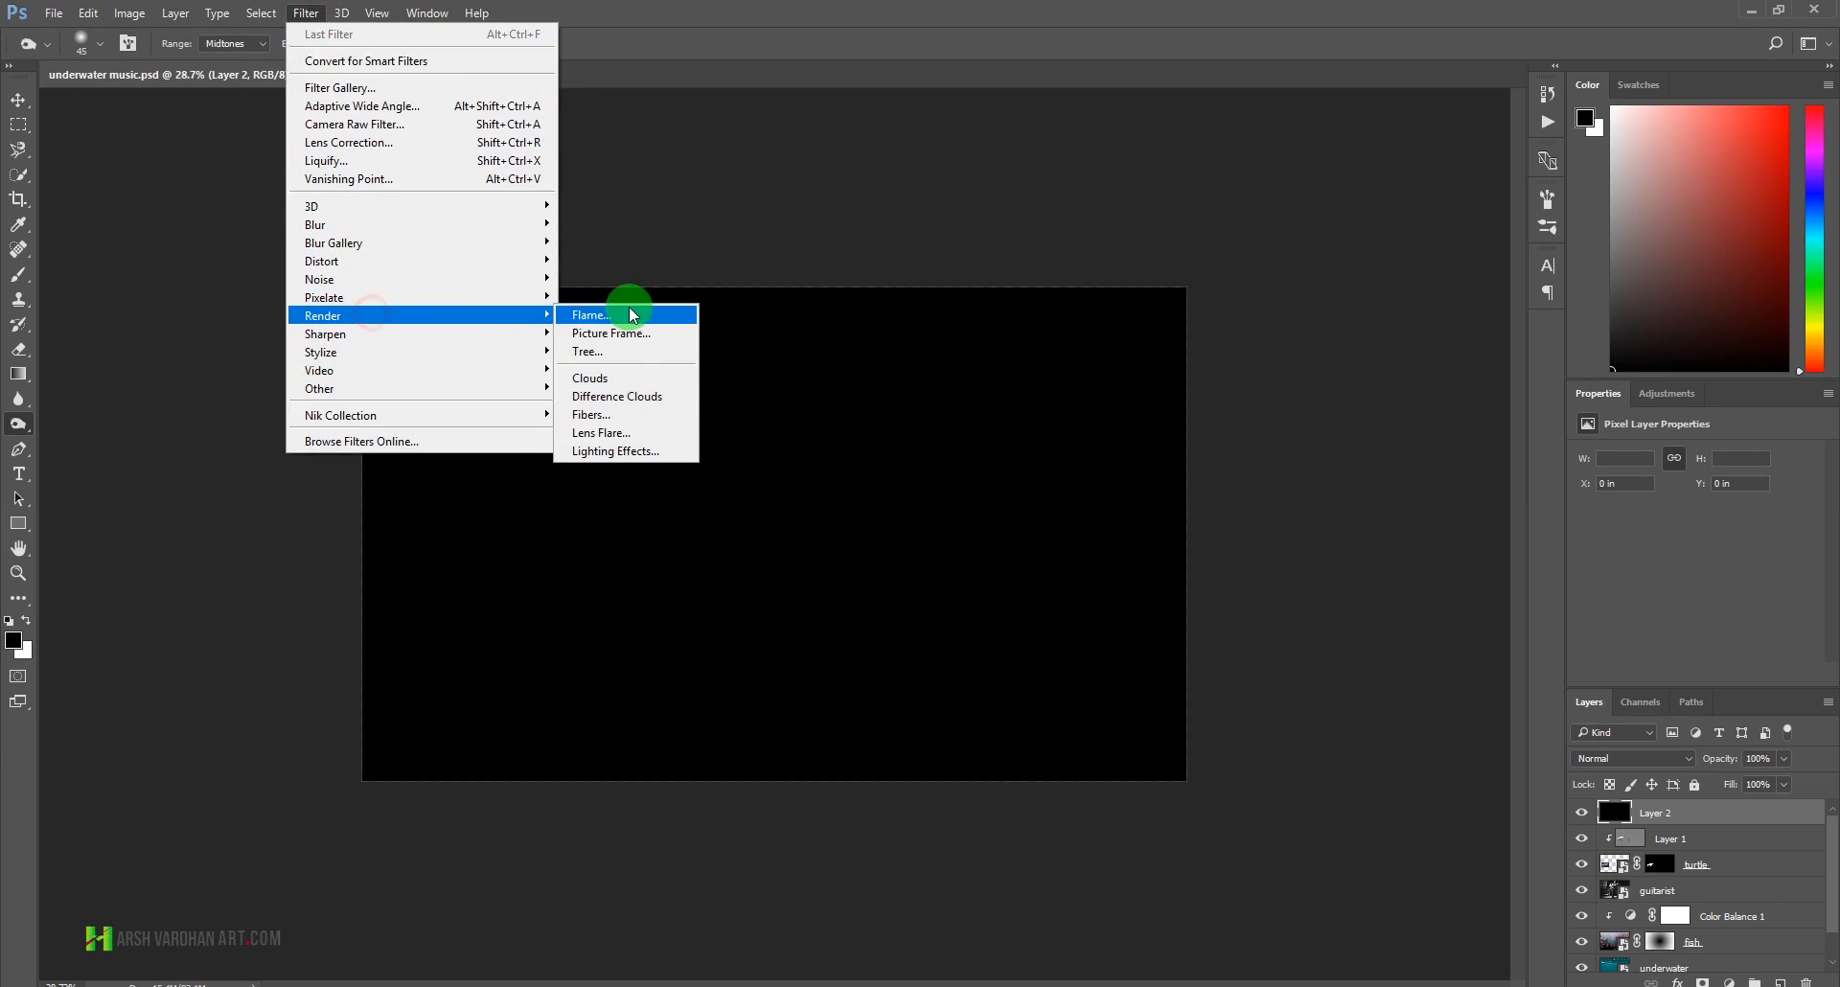
left_click(629, 401)
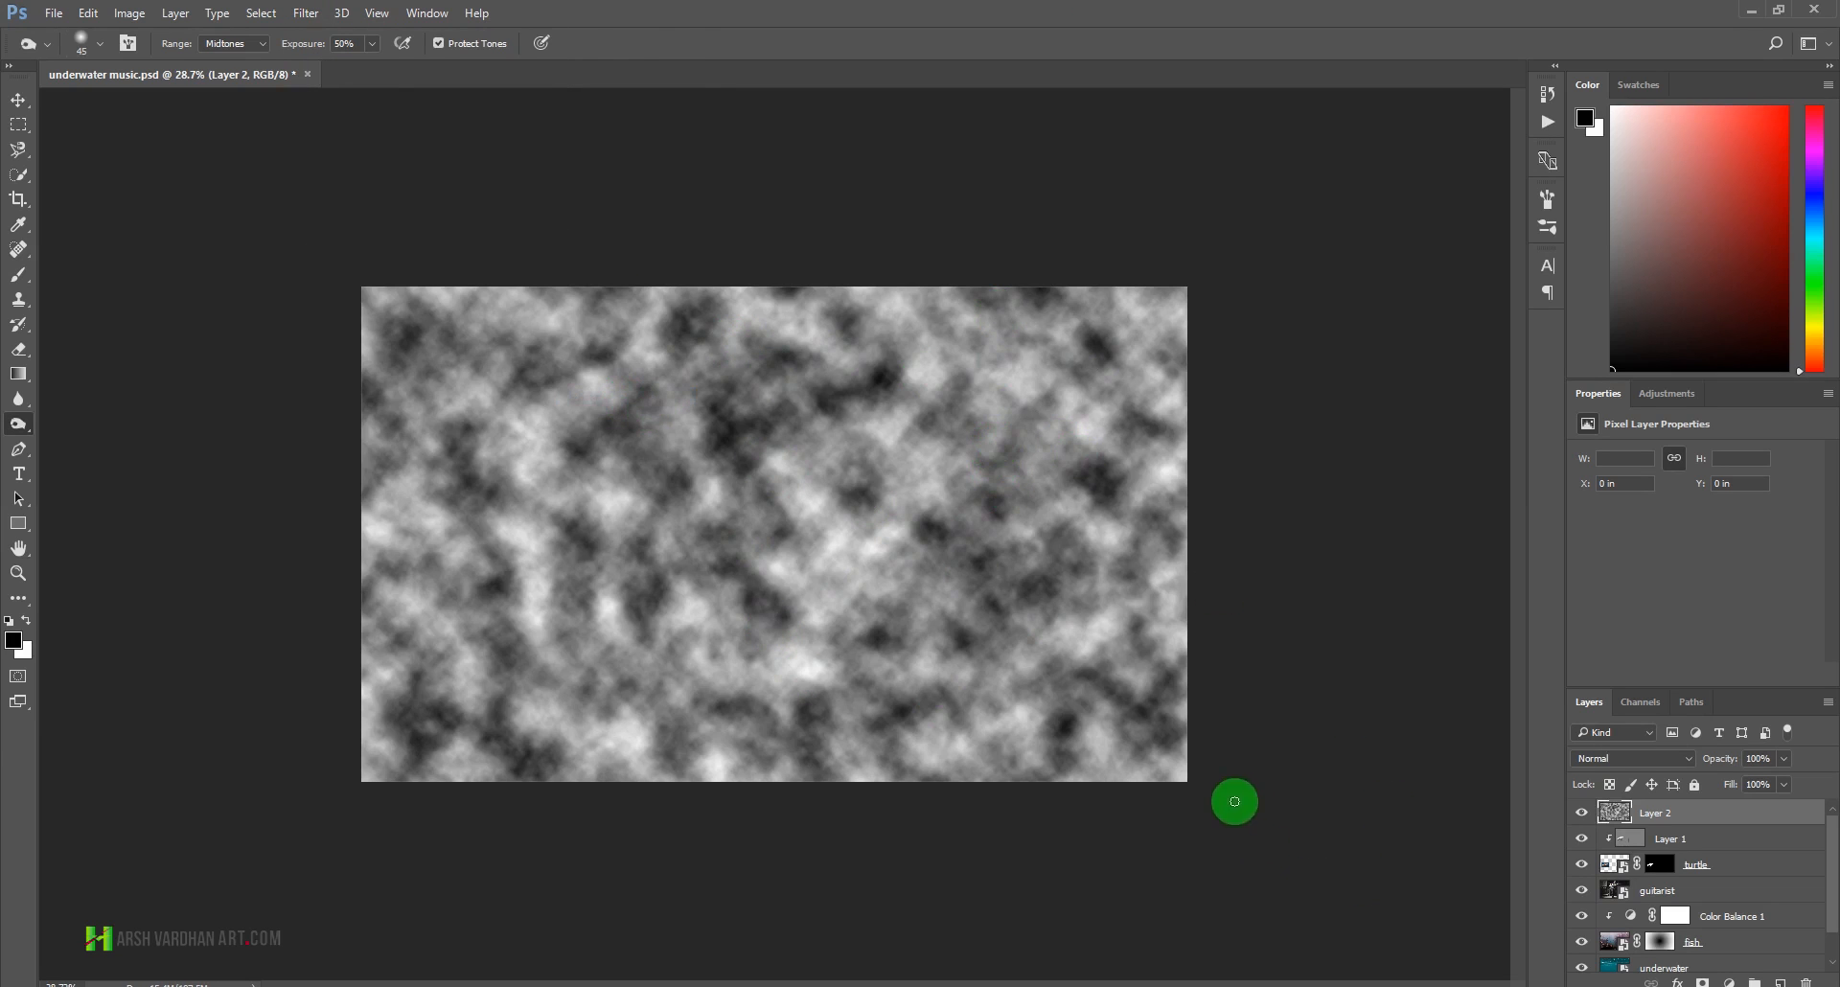
right_click(1746, 822)
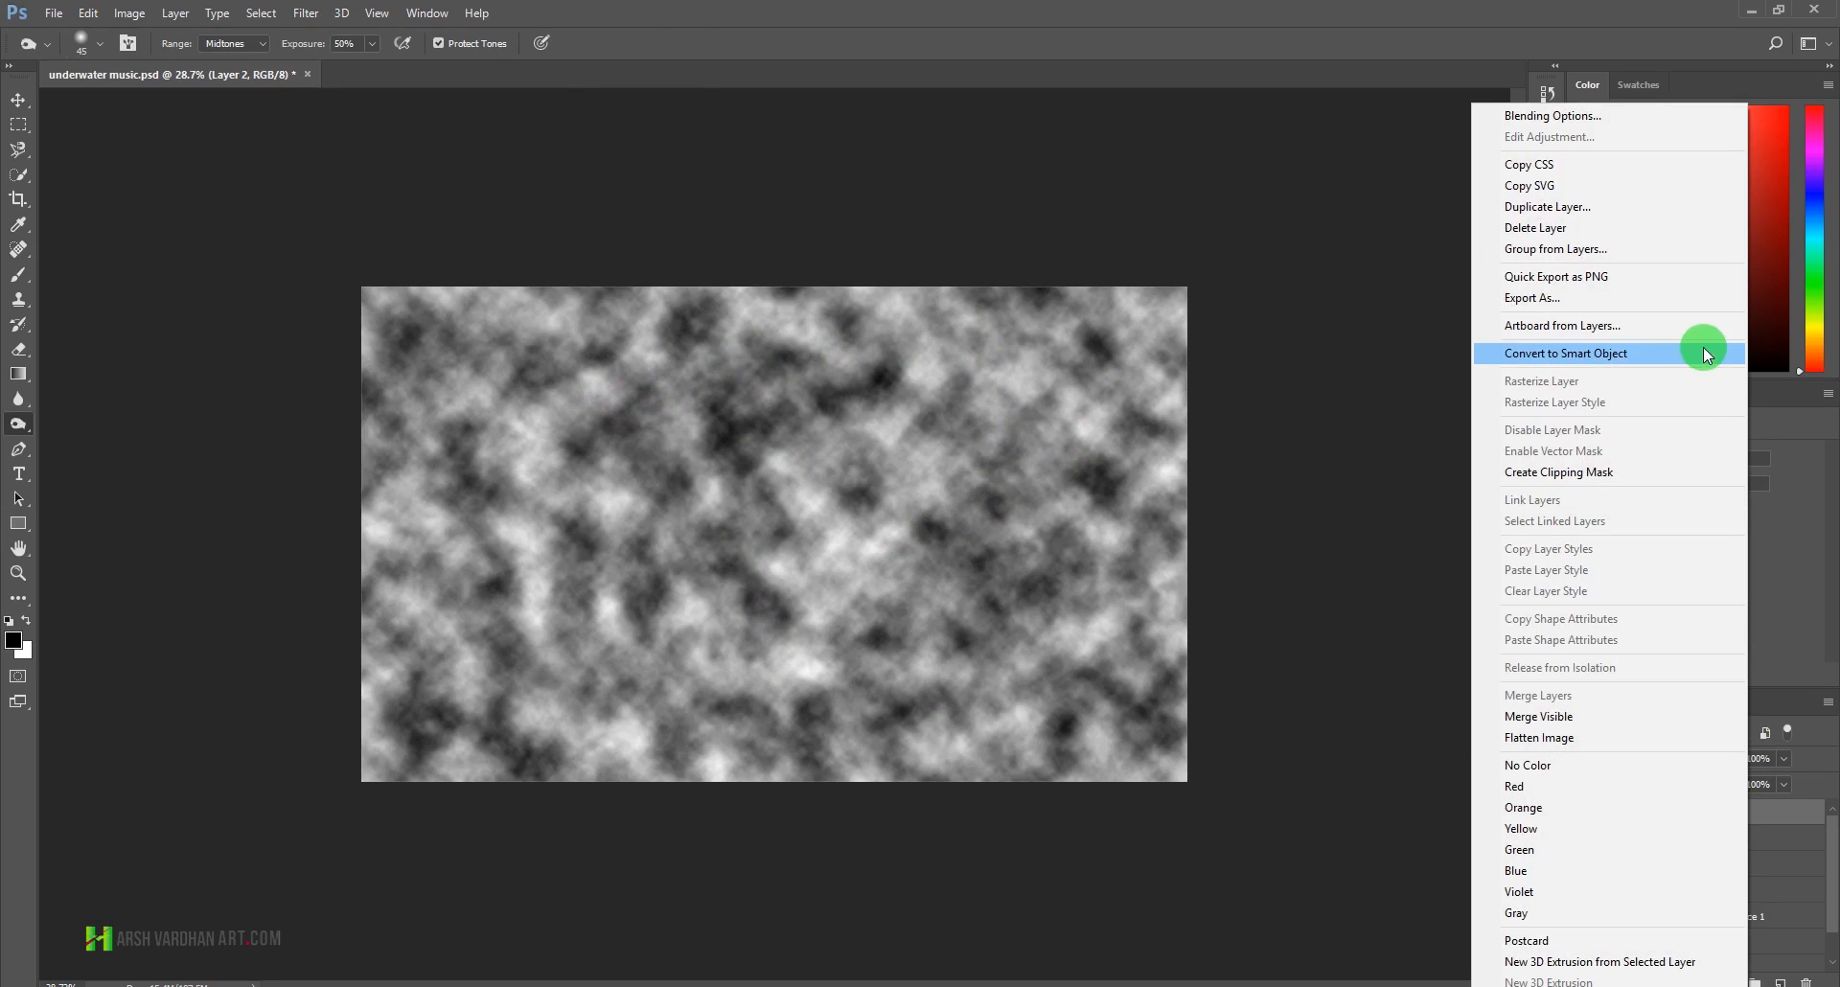
left_click(1602, 361)
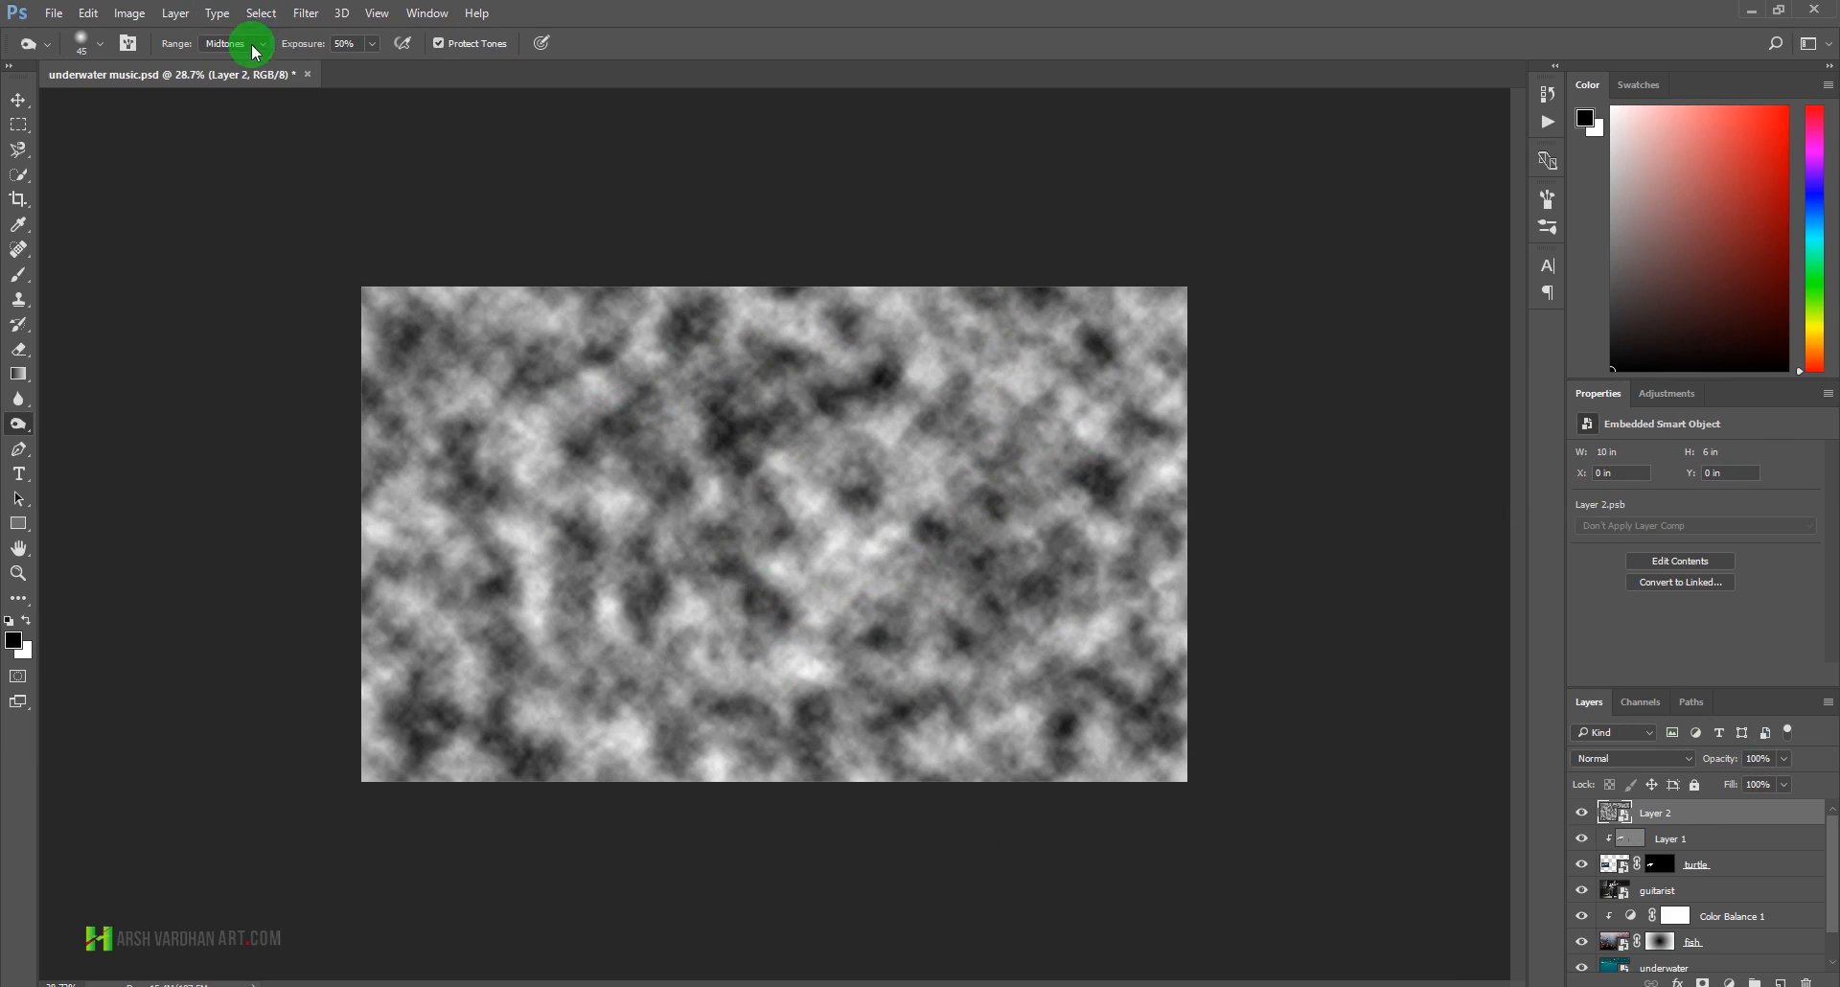
- Apply a Zoom Radial Blur of amount 38 to the clouds layer with the blur center moved to the top middle
left_click(306, 13)
mouse_move(365, 224)
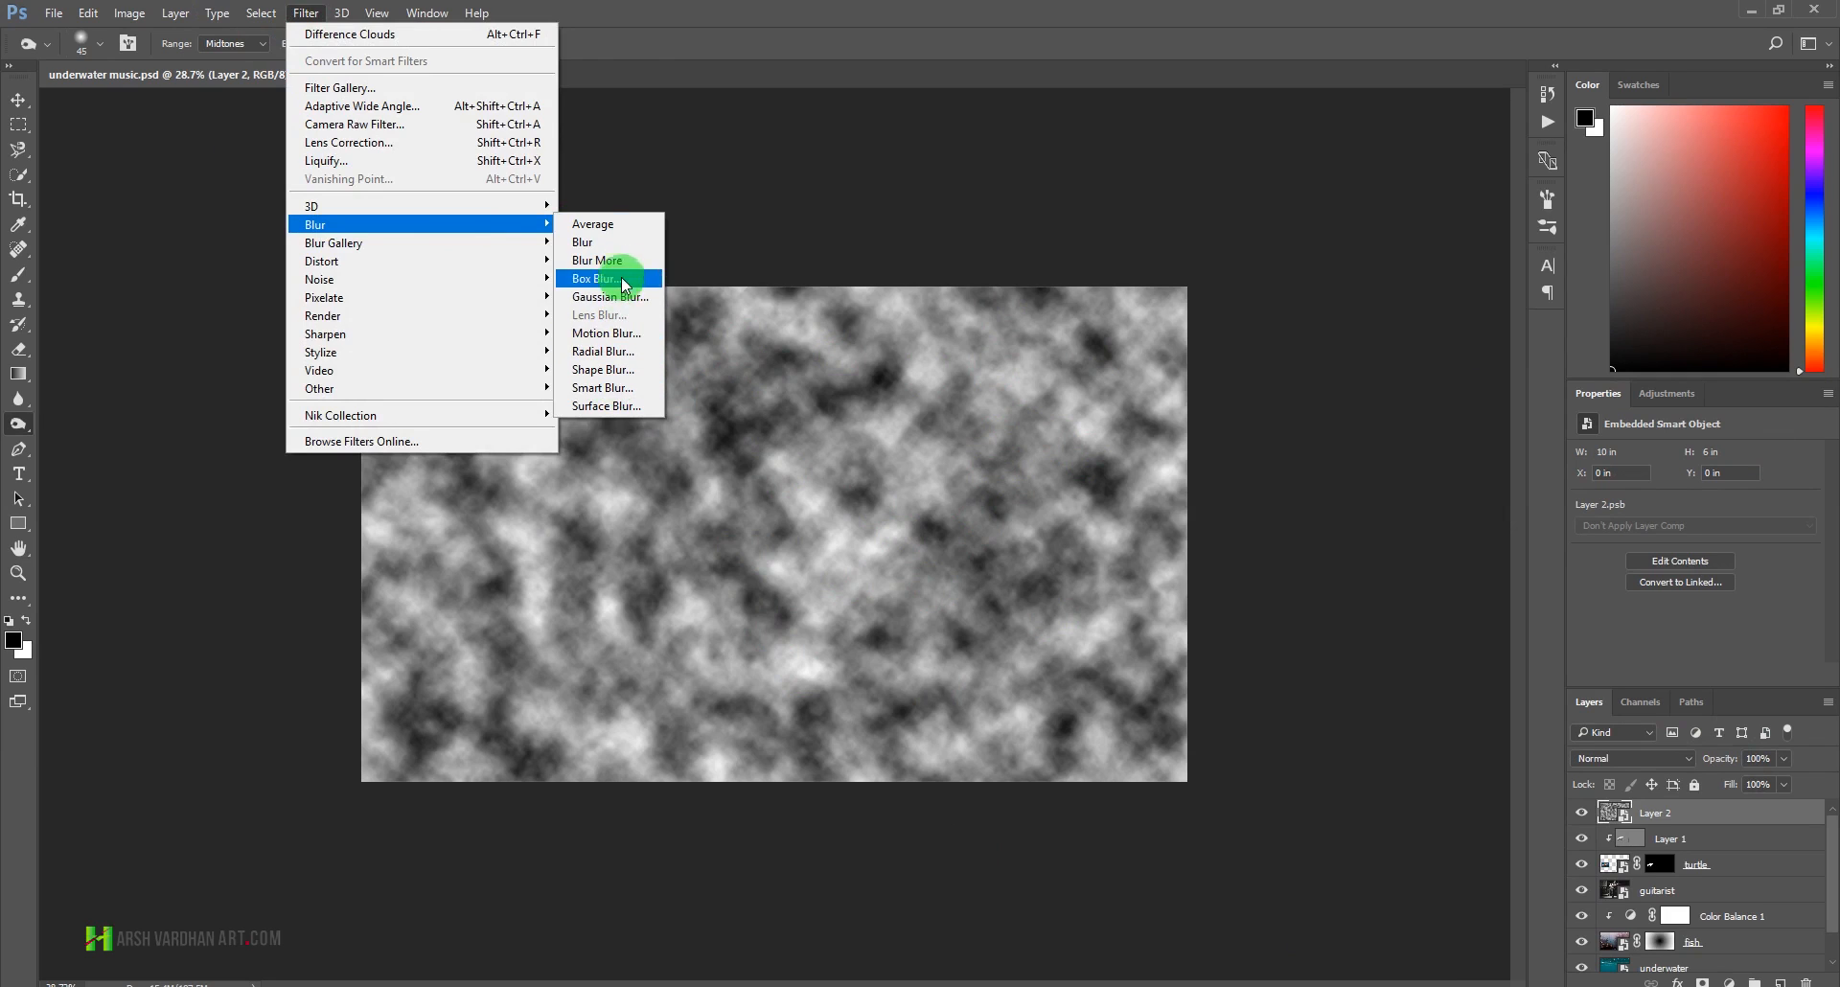
left_click(614, 351)
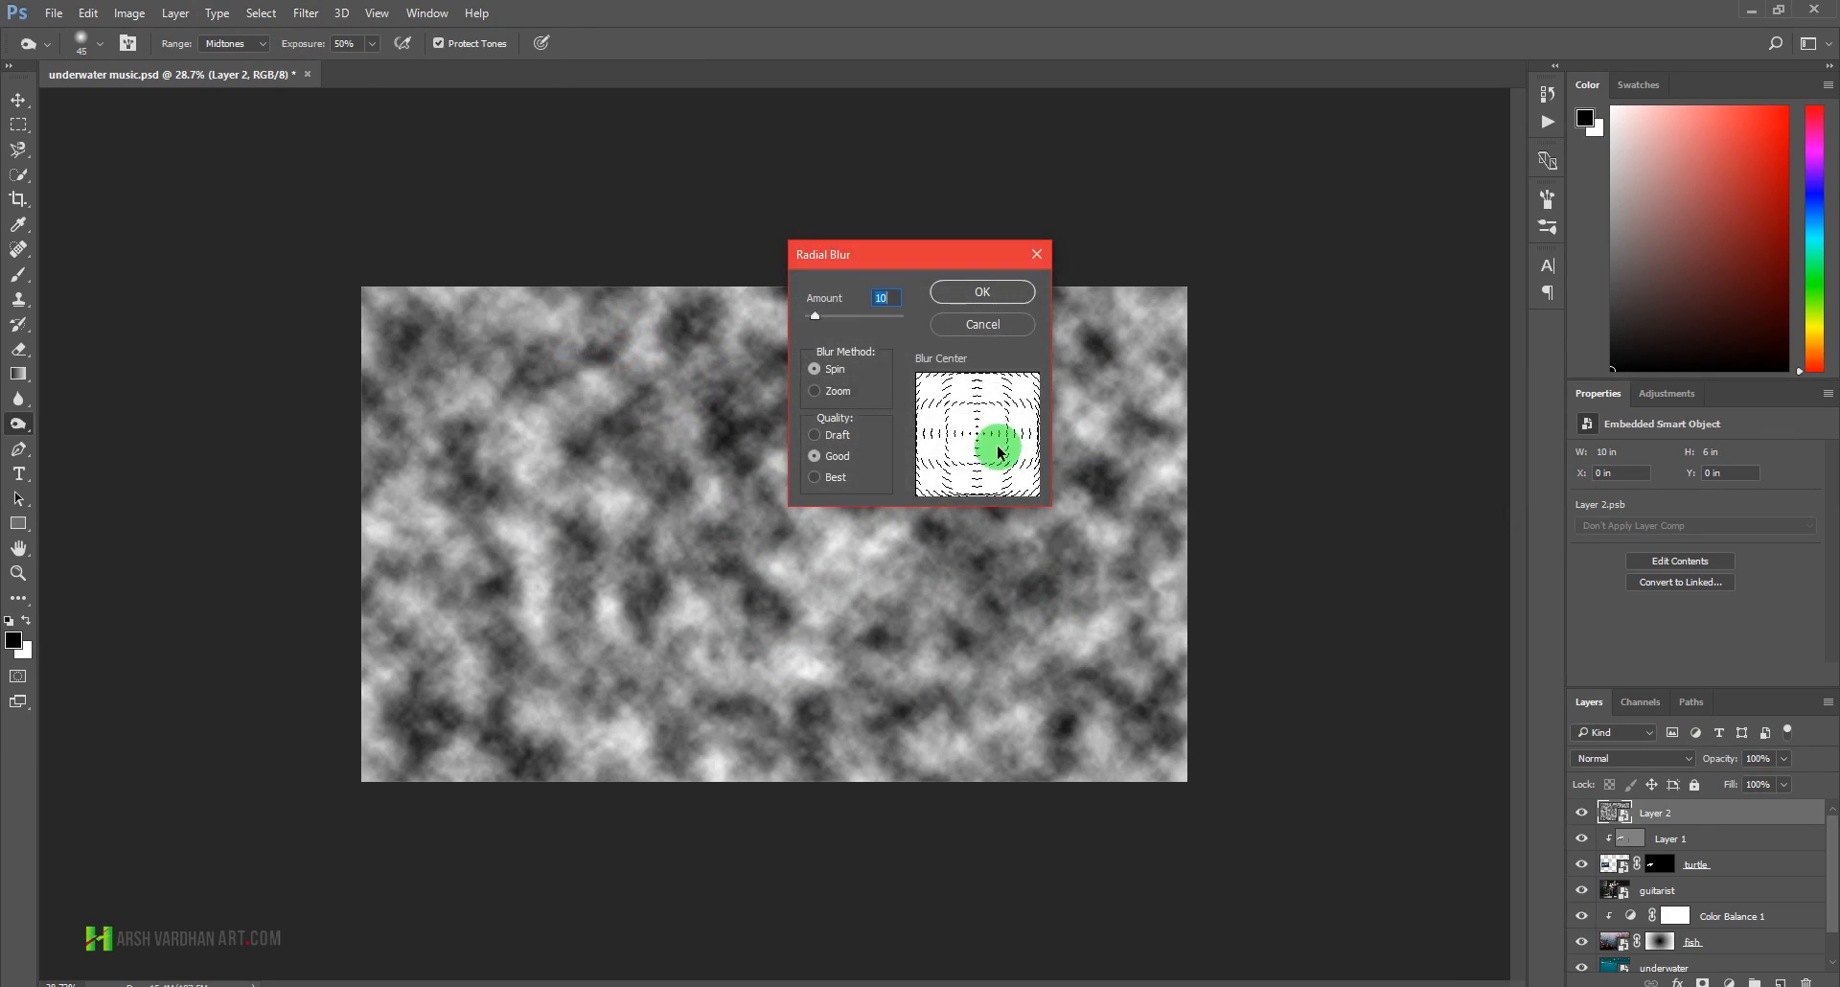
left_click(817, 392)
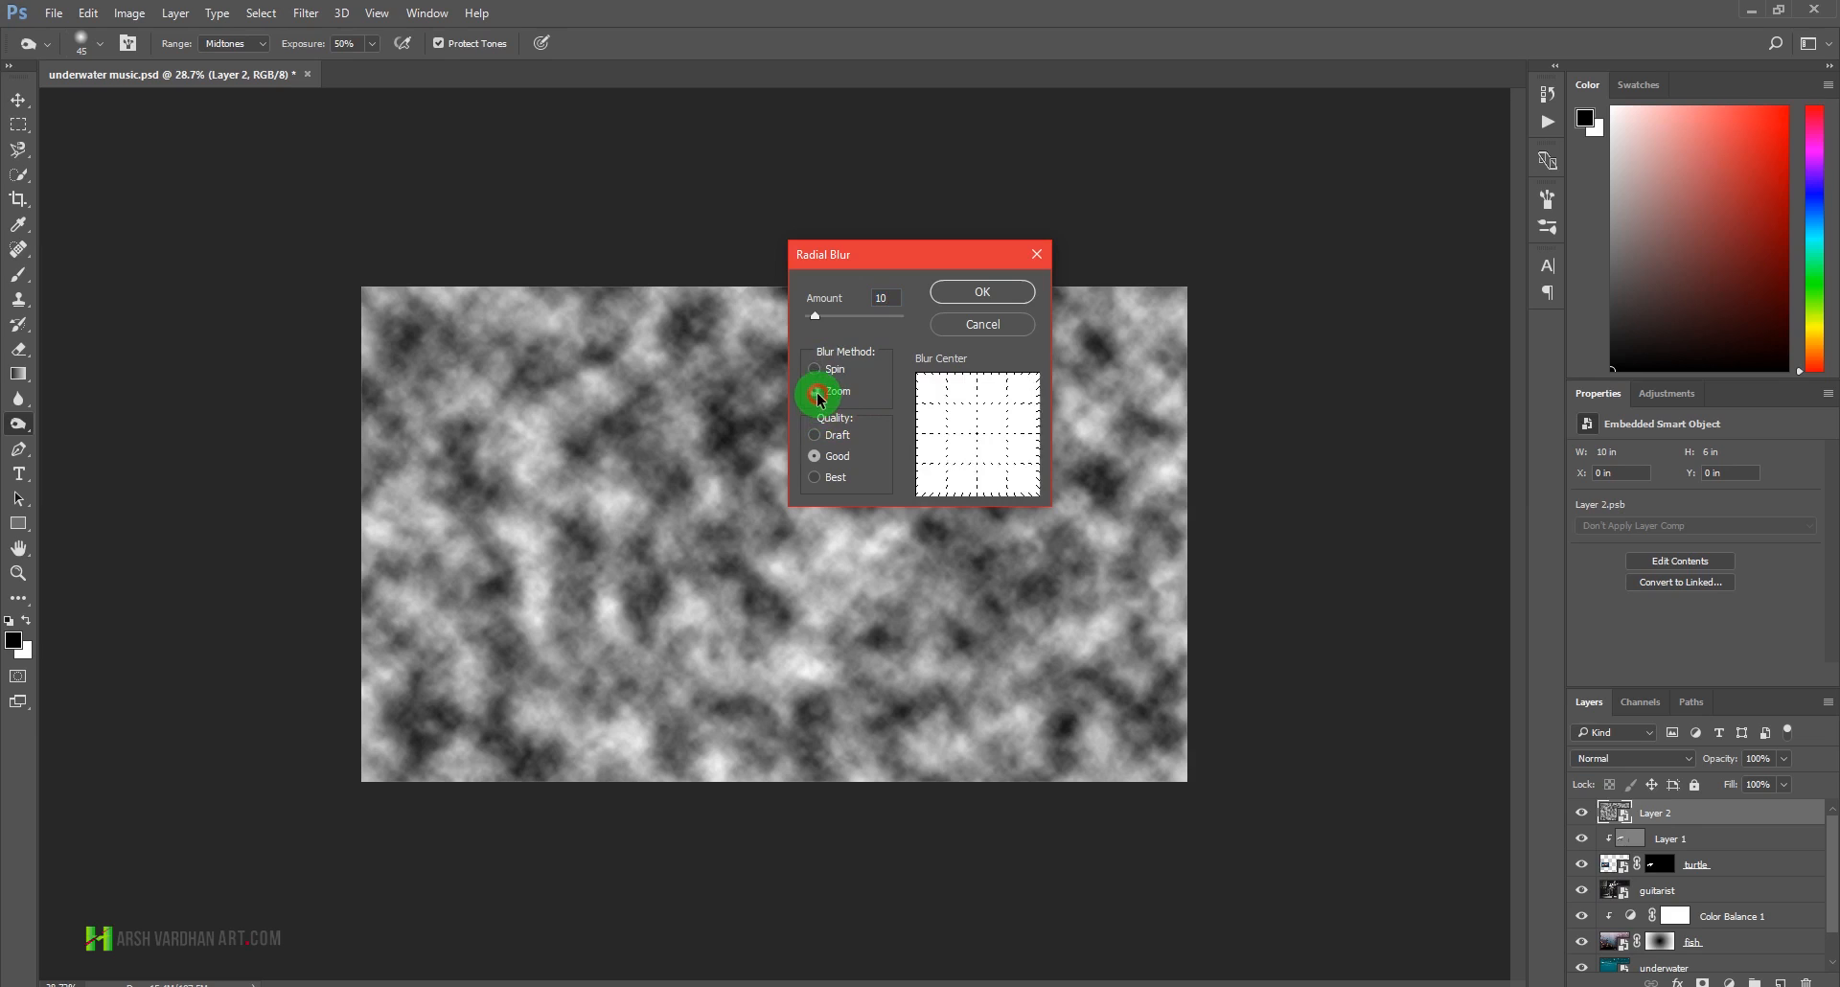
left_click(842, 316)
left_click(985, 441)
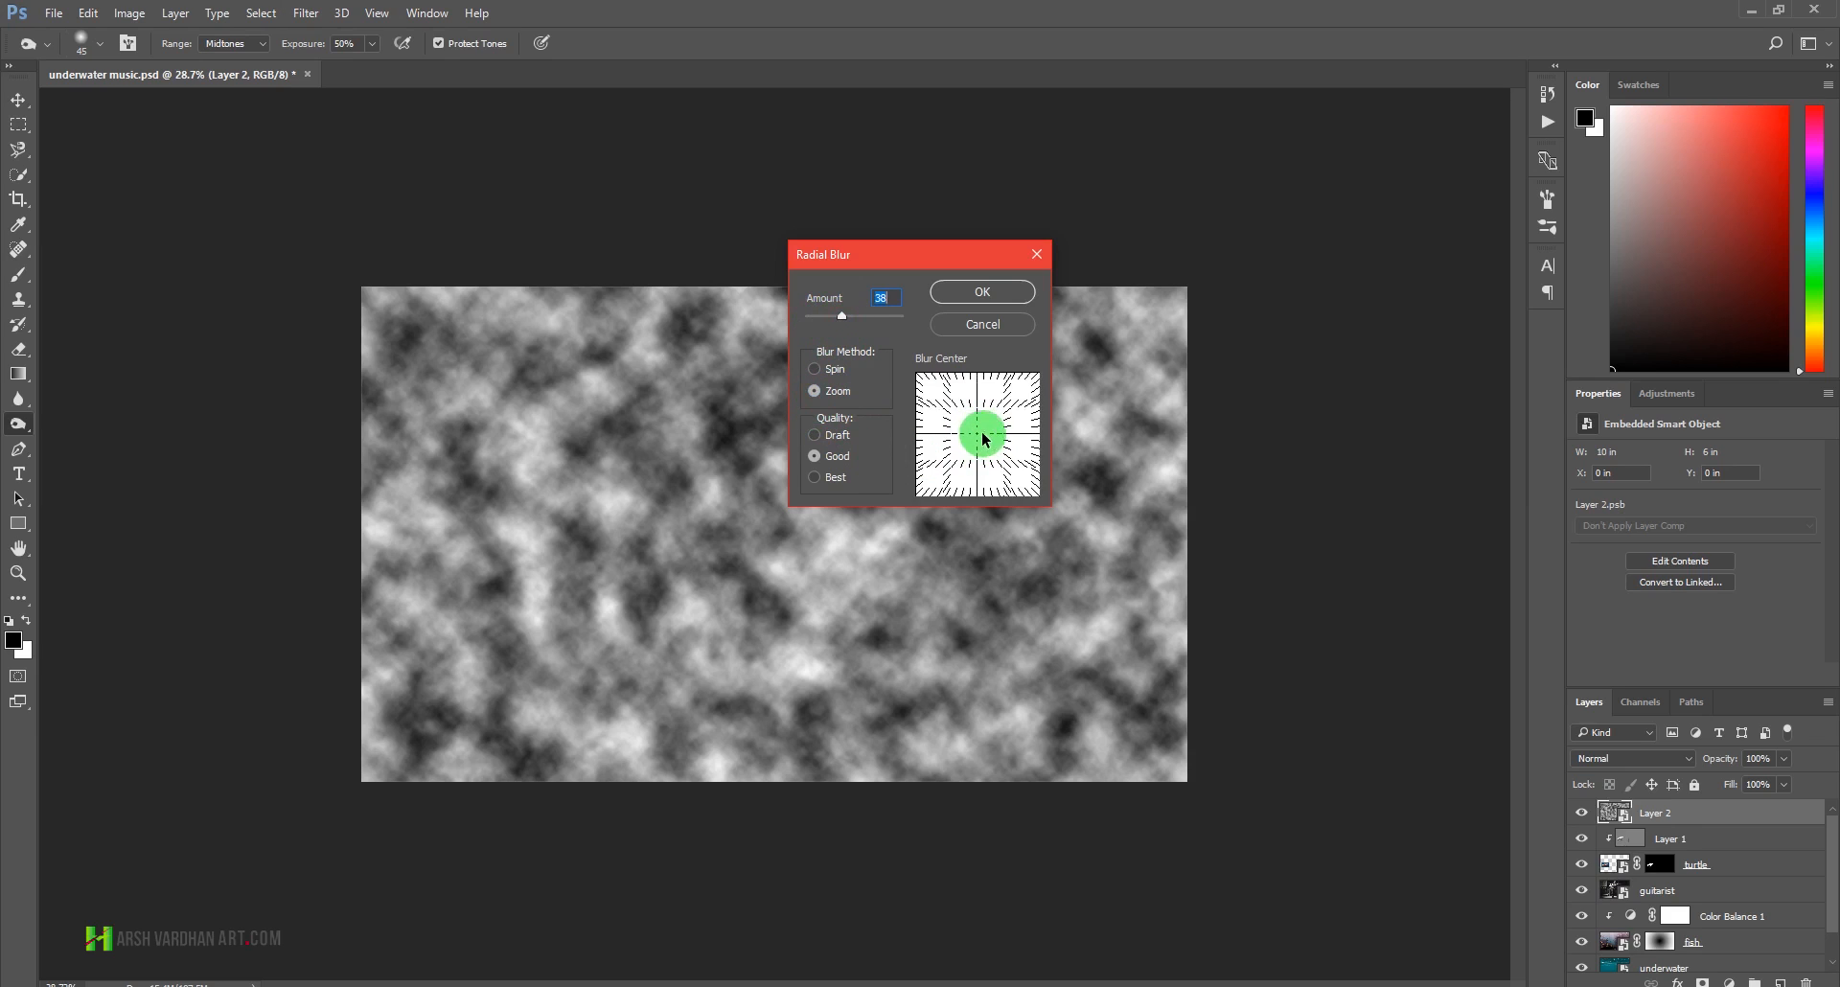
left_click_drag(979, 443, 977, 377)
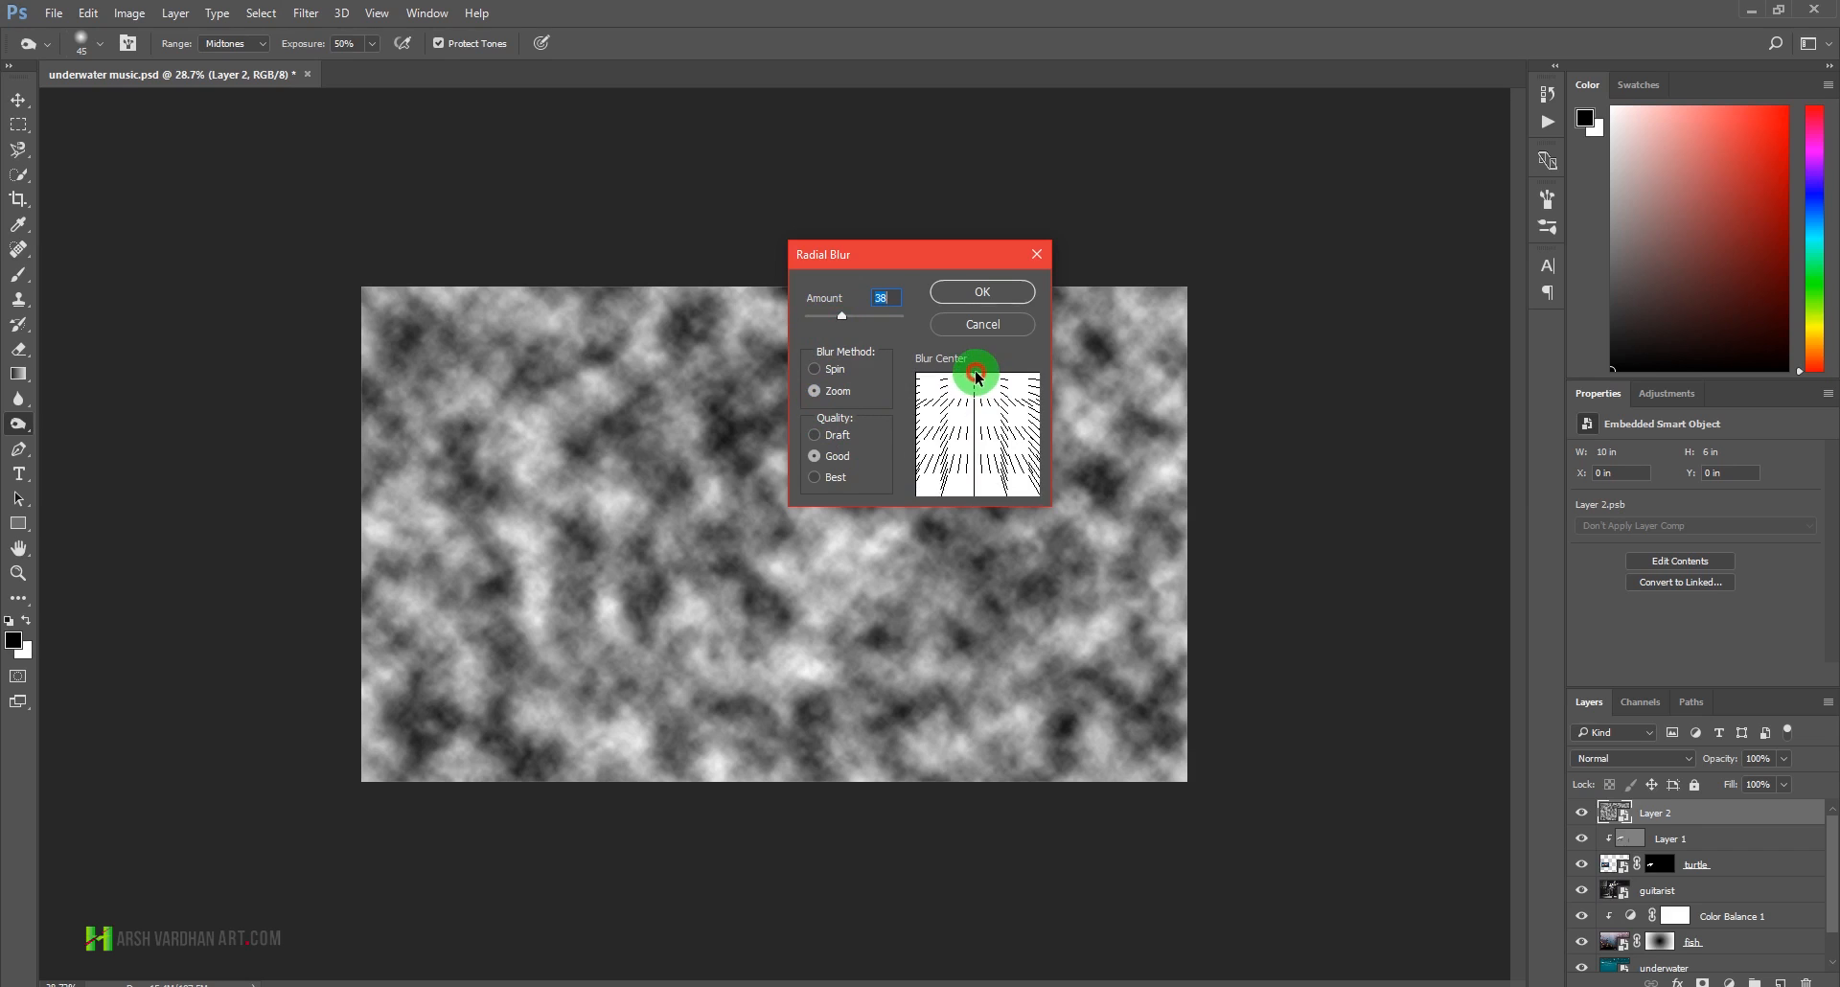
left_click(993, 295)
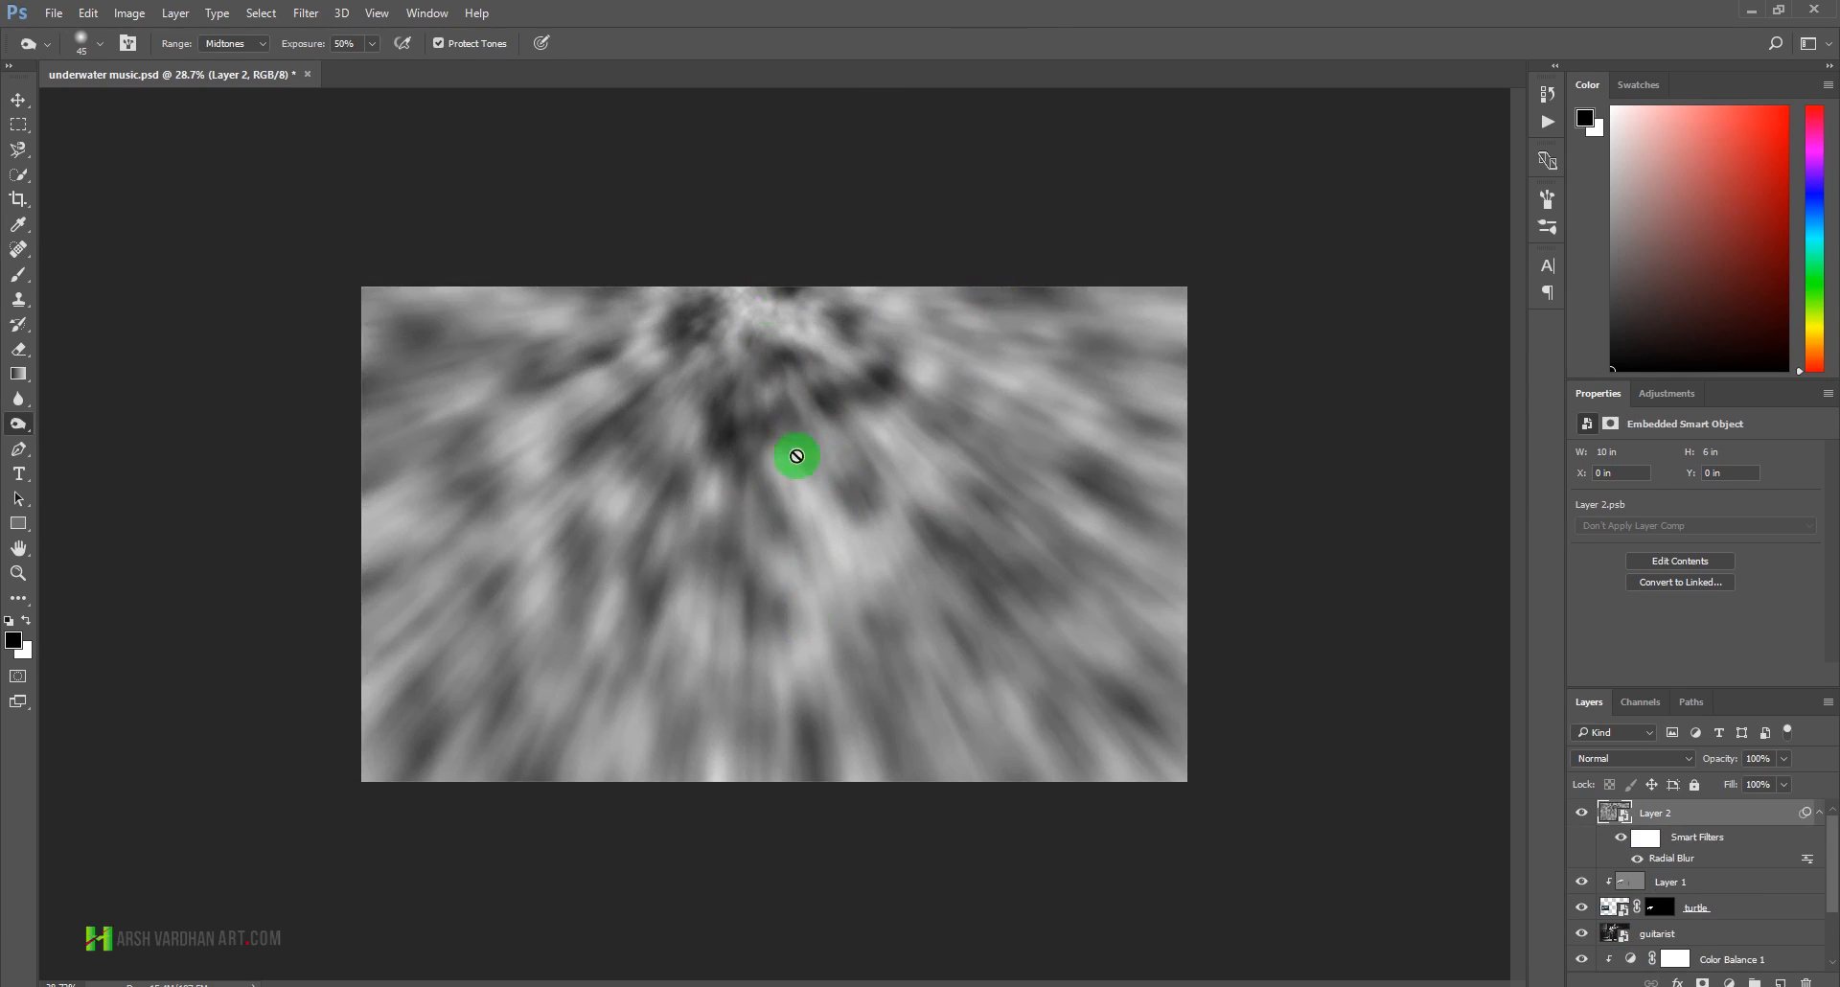
left_click(1820, 822)
- Try the Soft Light and Screen blend modes on the blurred clouds layer
left_click(1672, 758)
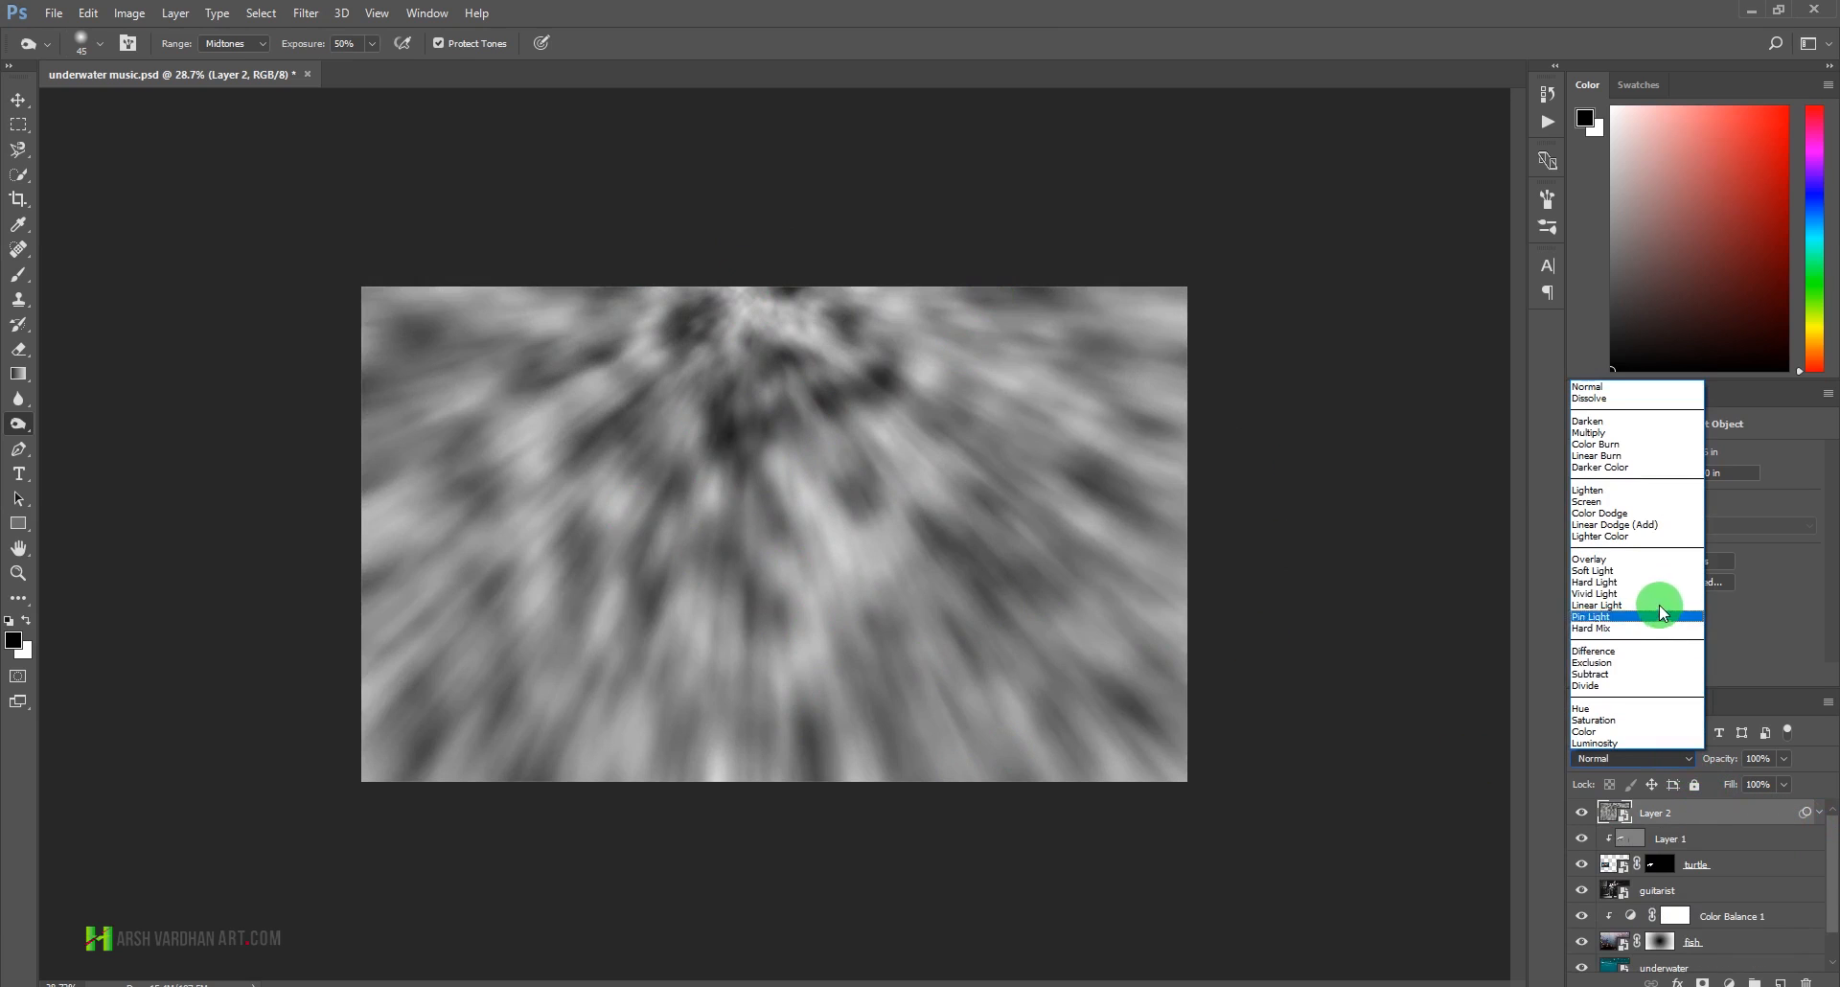
left_click(1638, 570)
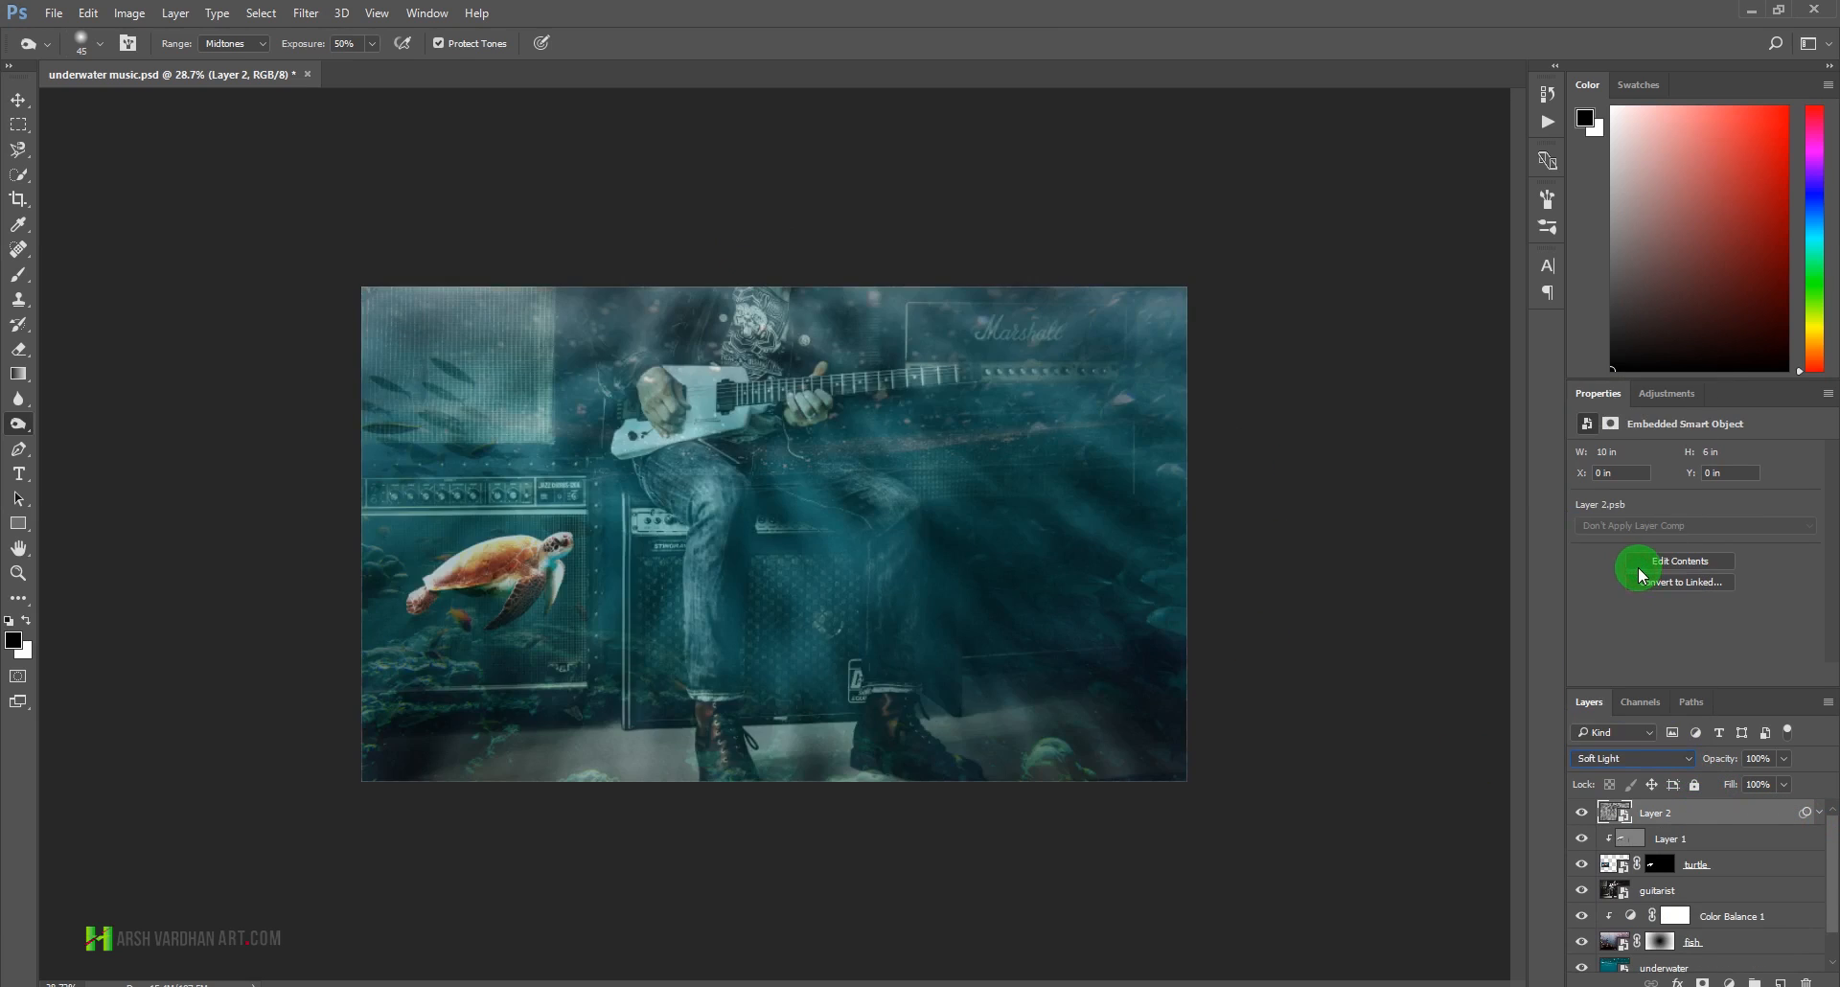
left_click(1658, 758)
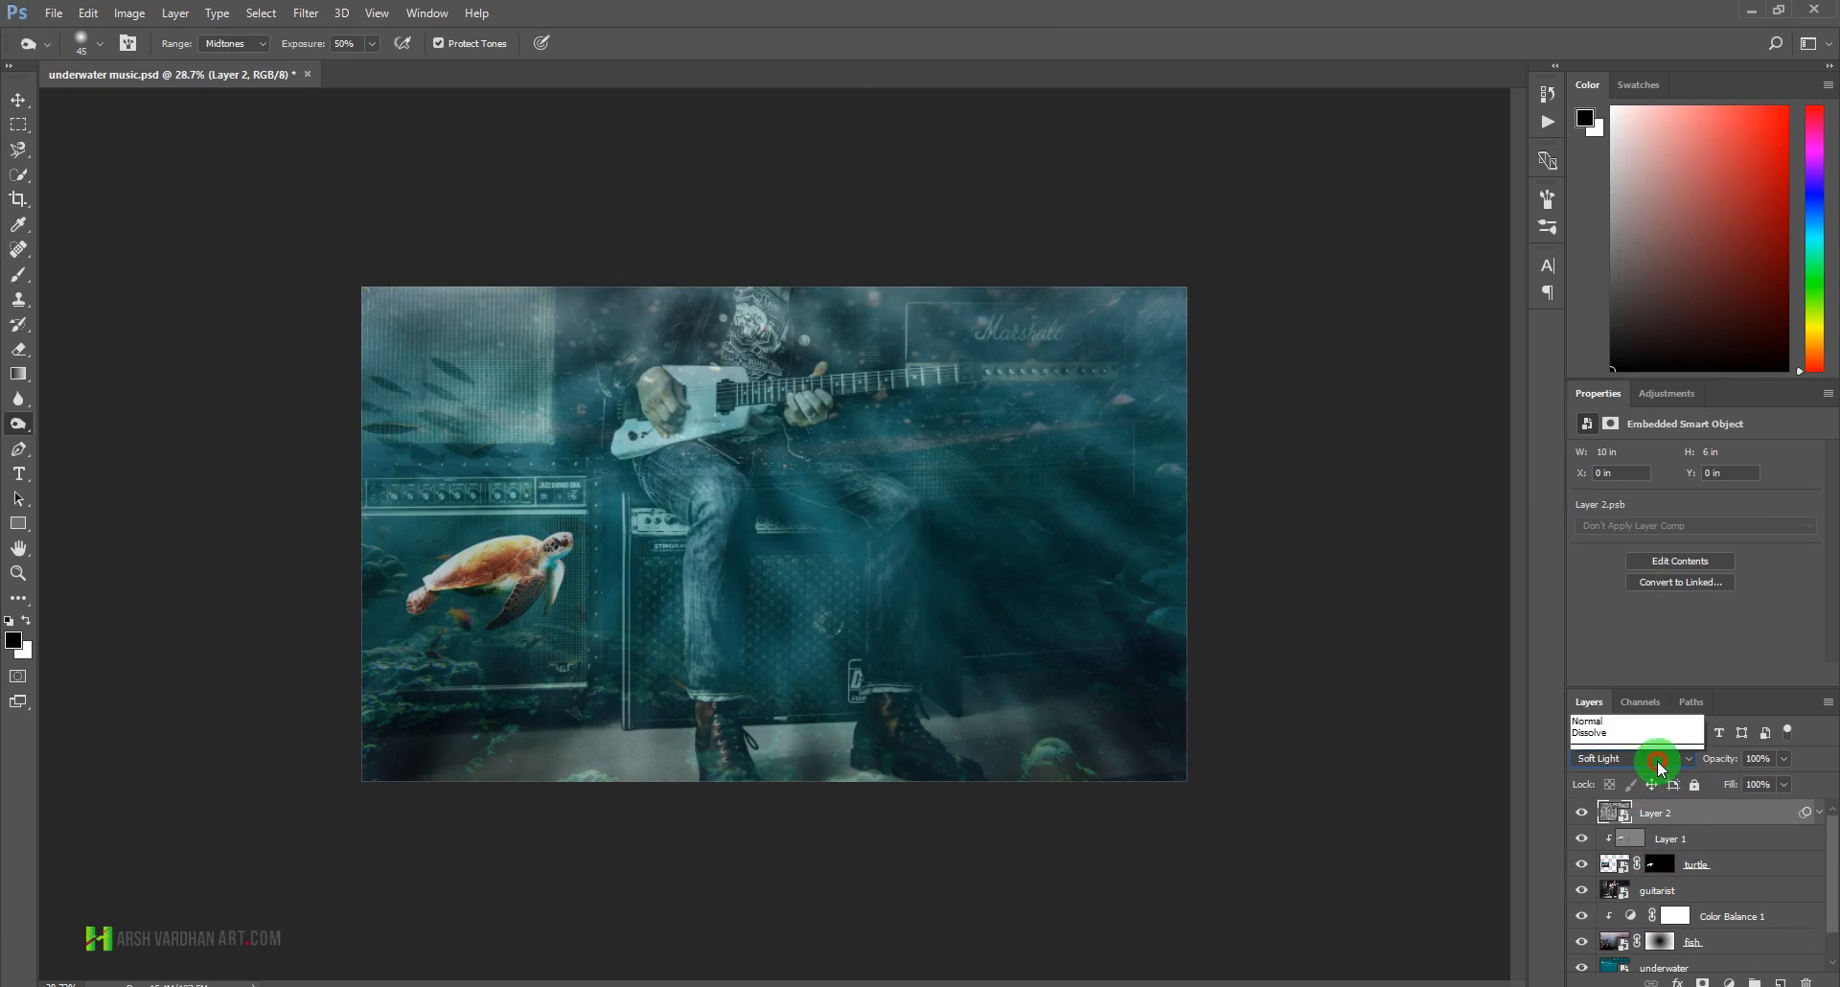
left_click(1651, 501)
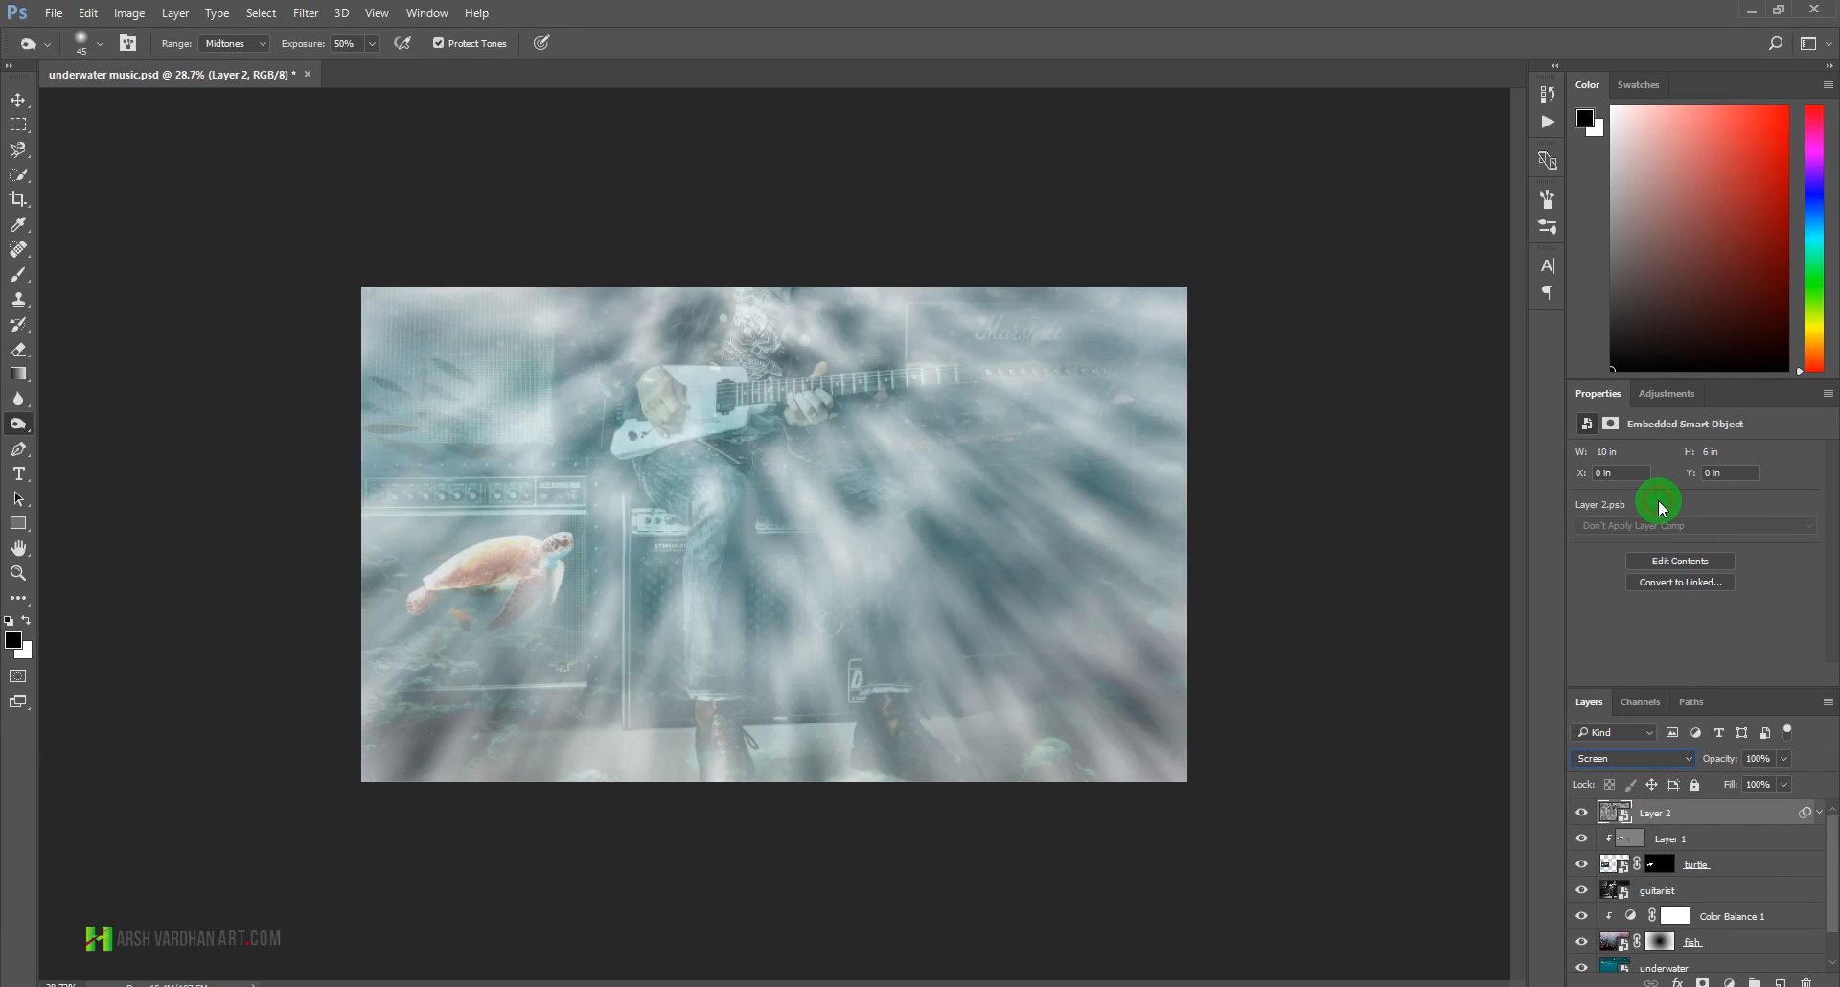
- Set the blurred clouds layer's blend mode to Overlay and compare the image with the layer hidden and shown
left_click(1634, 760)
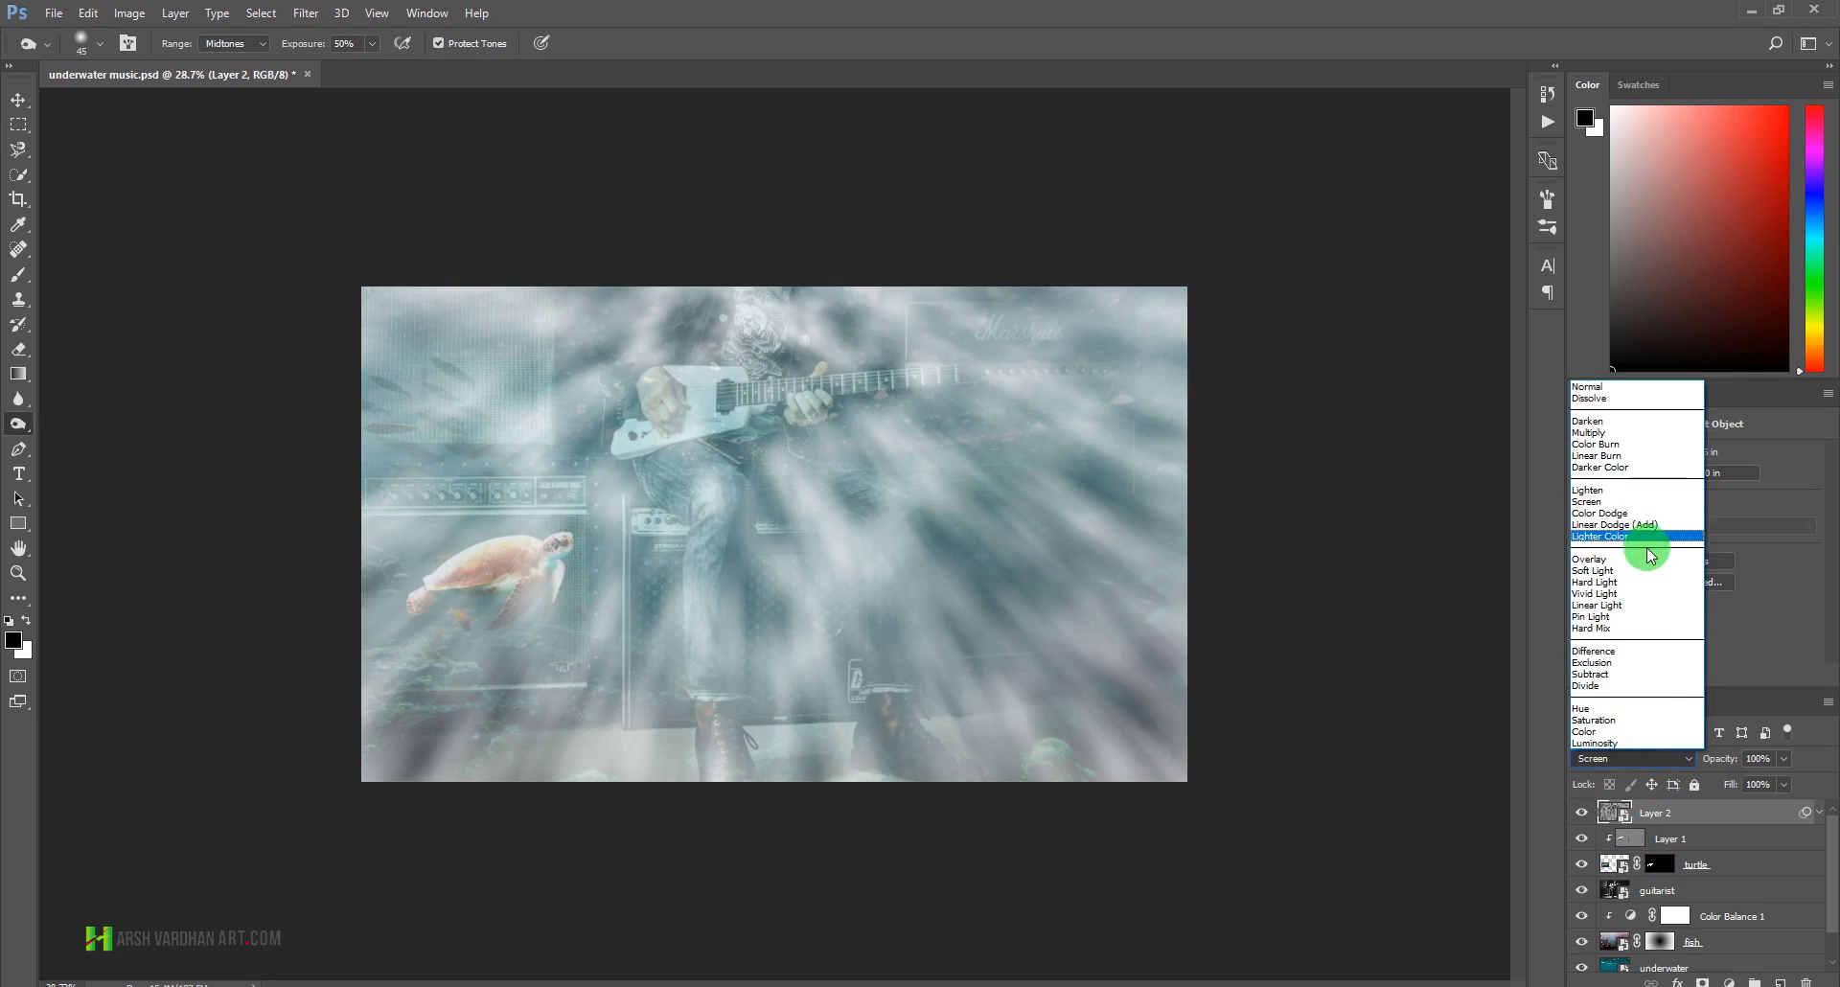
left_click(1643, 559)
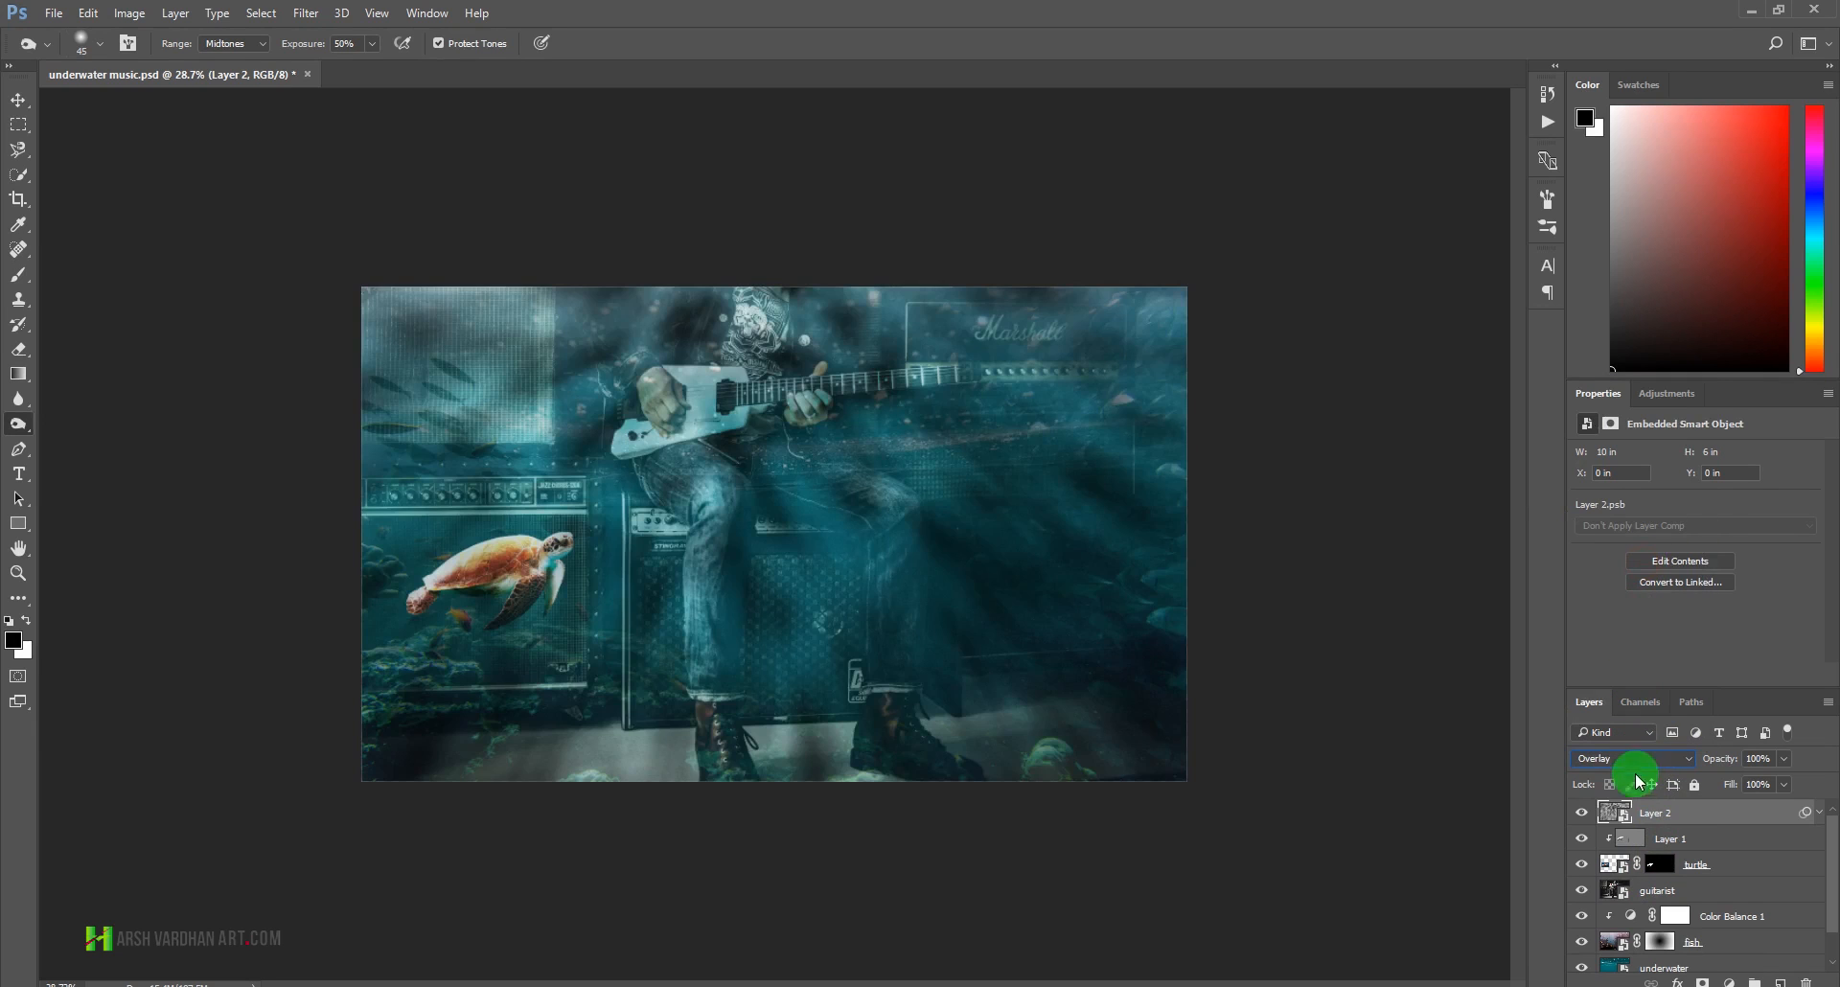
left_click(1583, 815)
left_click(1583, 817)
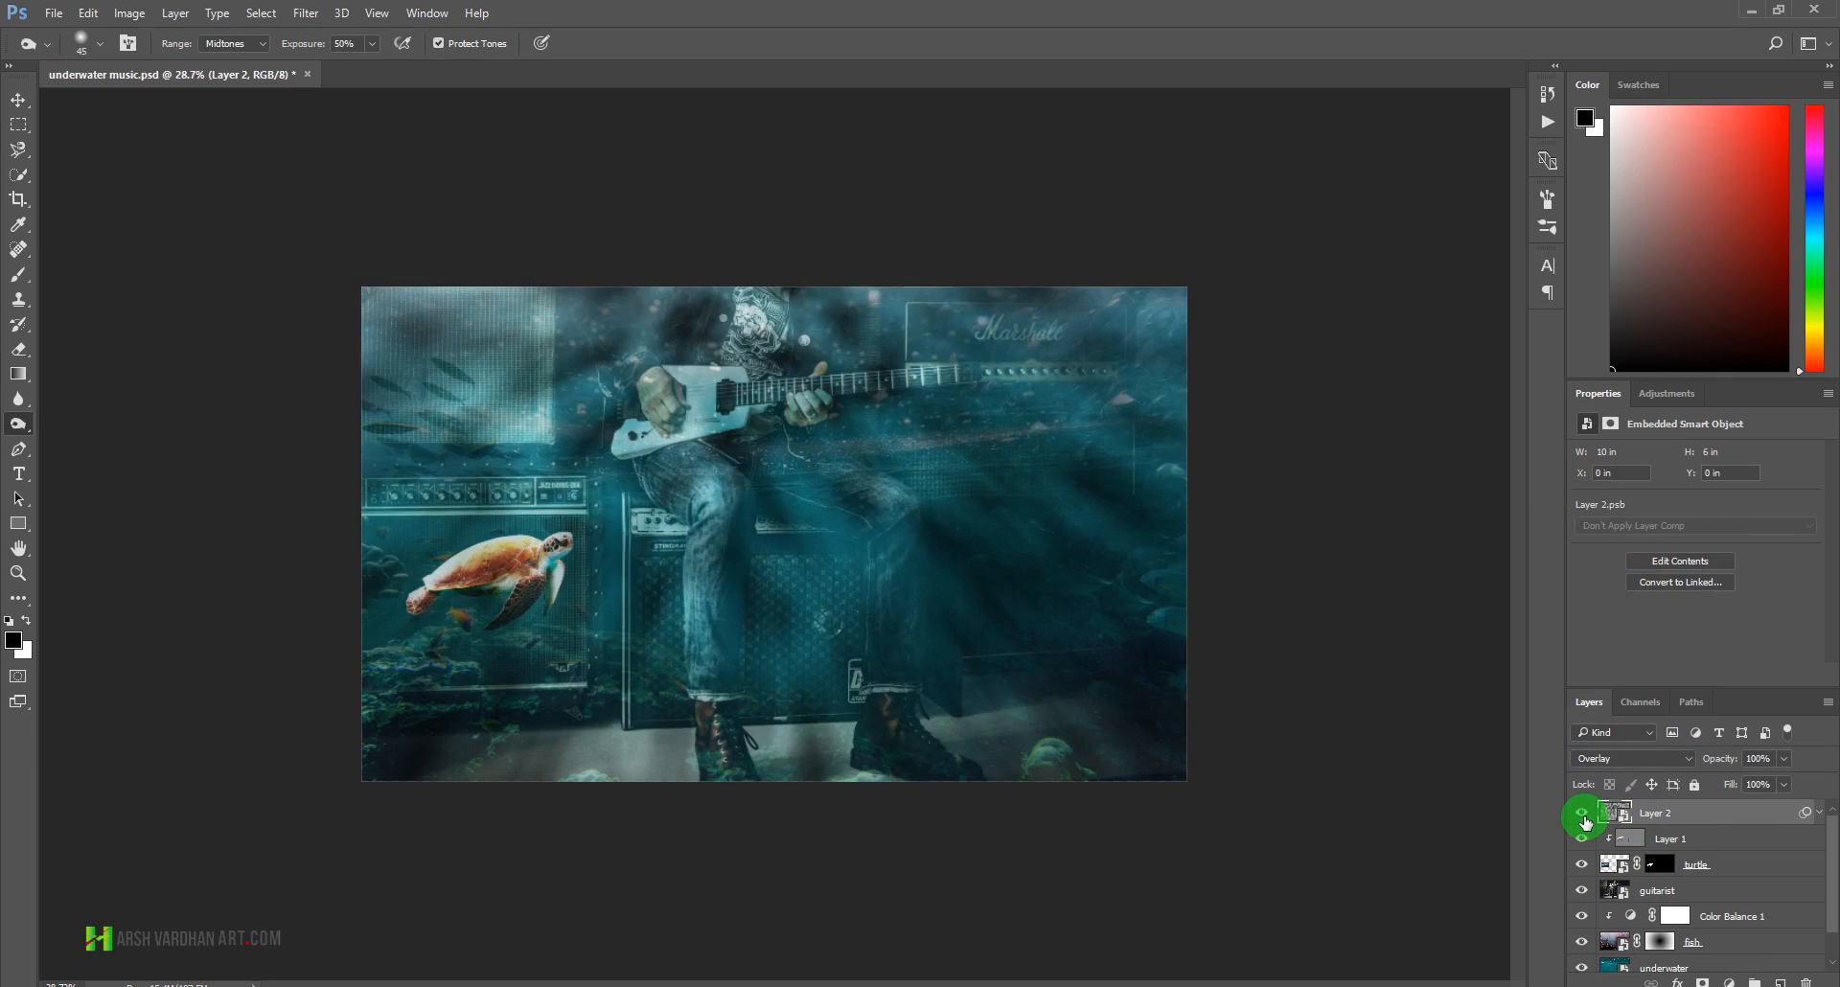
- Raise the clouds layer's Radial Blur smart filter amount to 83 and collapse its filter list
left_click(1819, 814)
double_click(1669, 861)
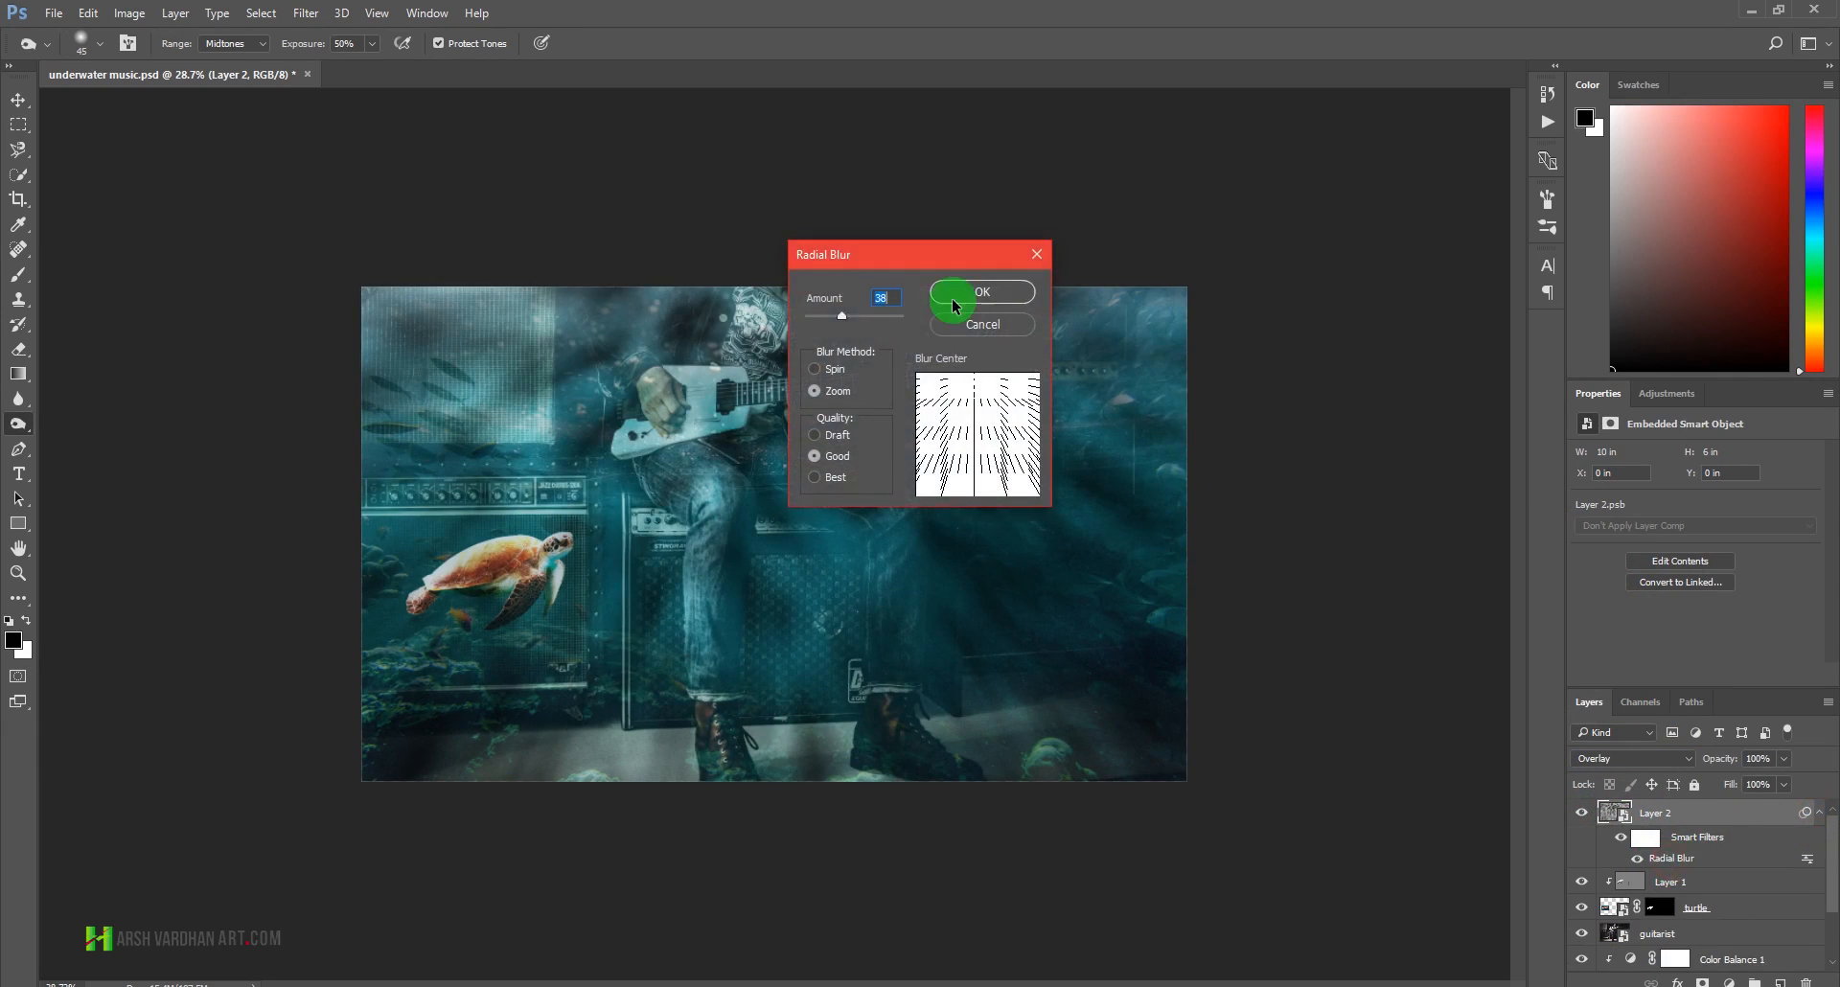
left_click_drag(852, 329, 885, 317)
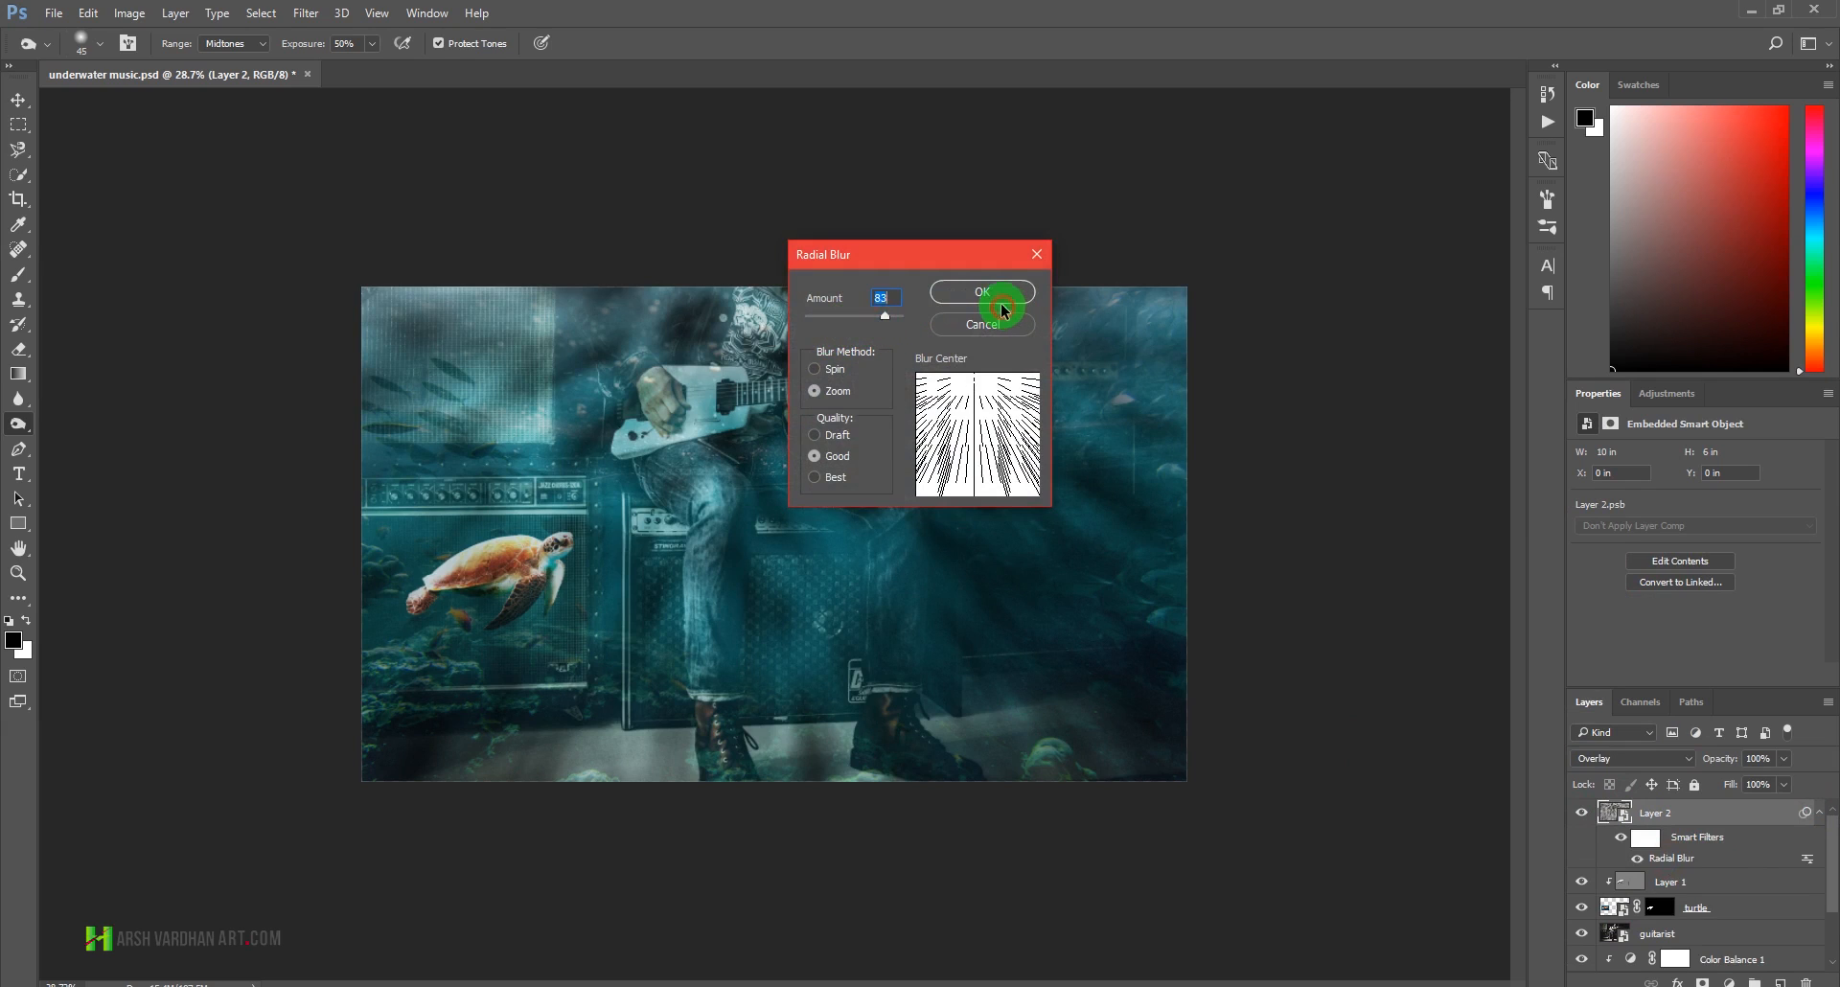
left_click(997, 292)
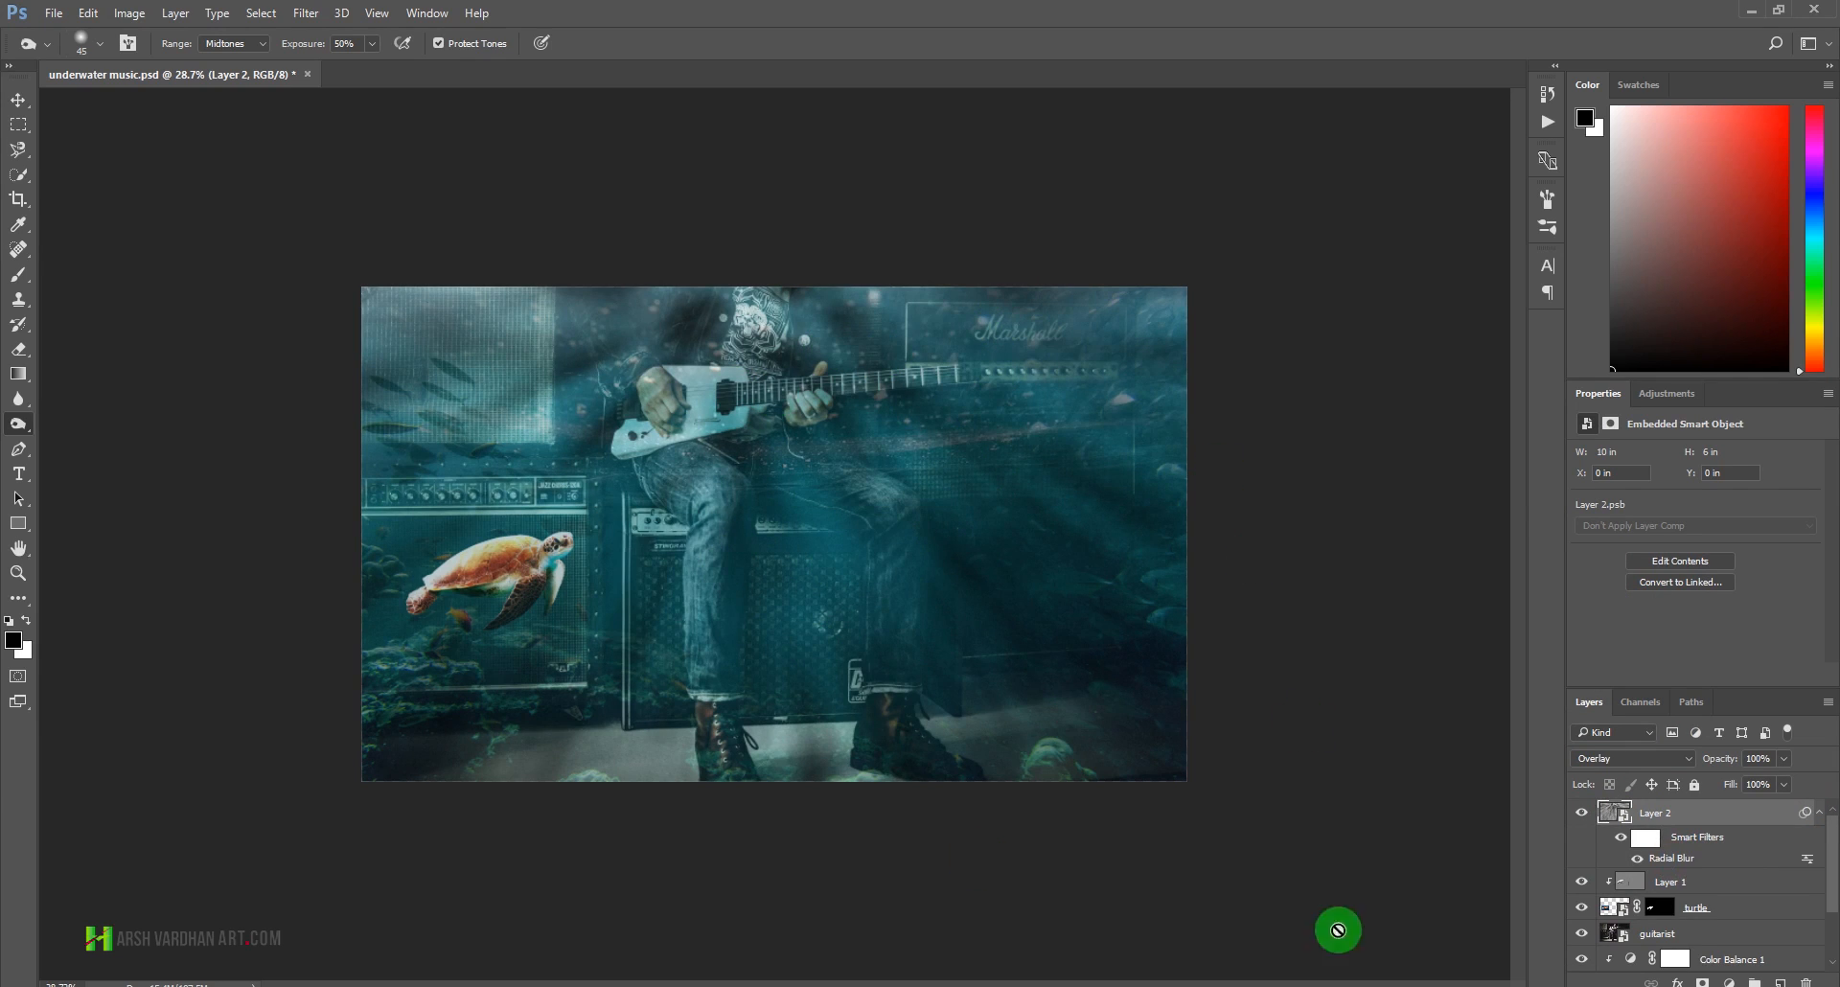
left_click(1815, 815)
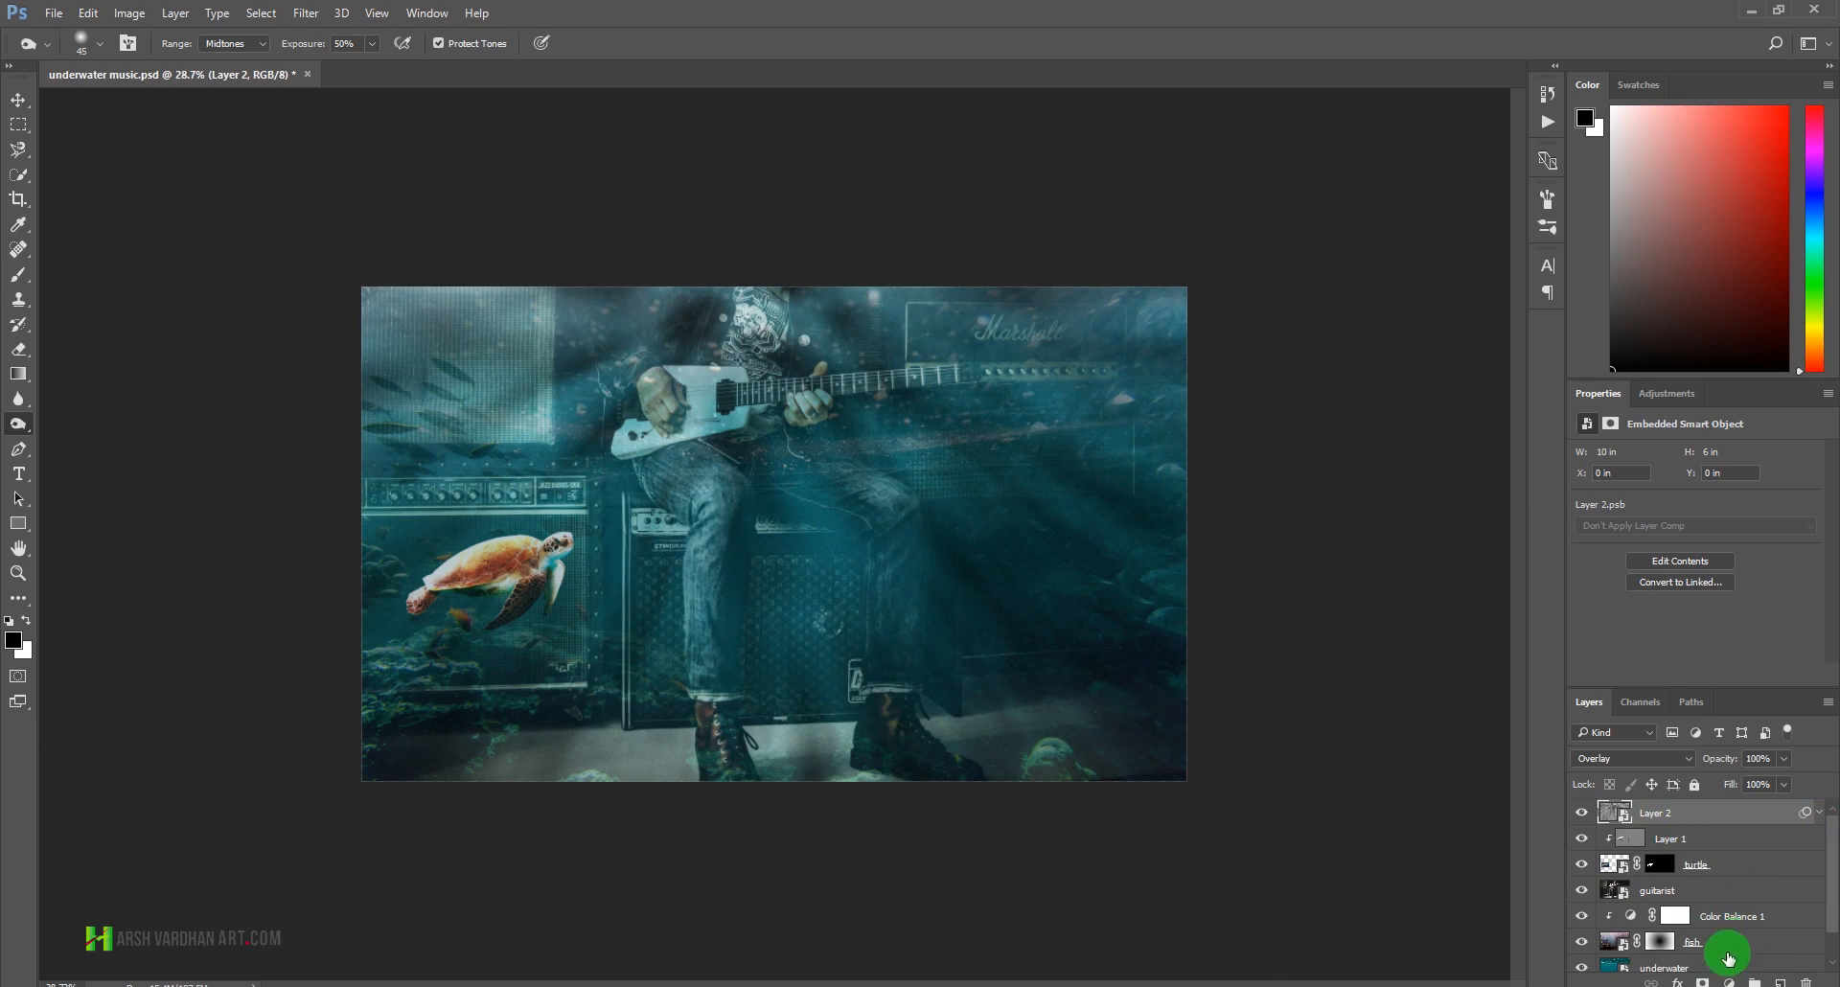
- Add a layer mask to the clouds layer and set up a soft brush of size 100 at 20% opacity
left_click(1703, 982)
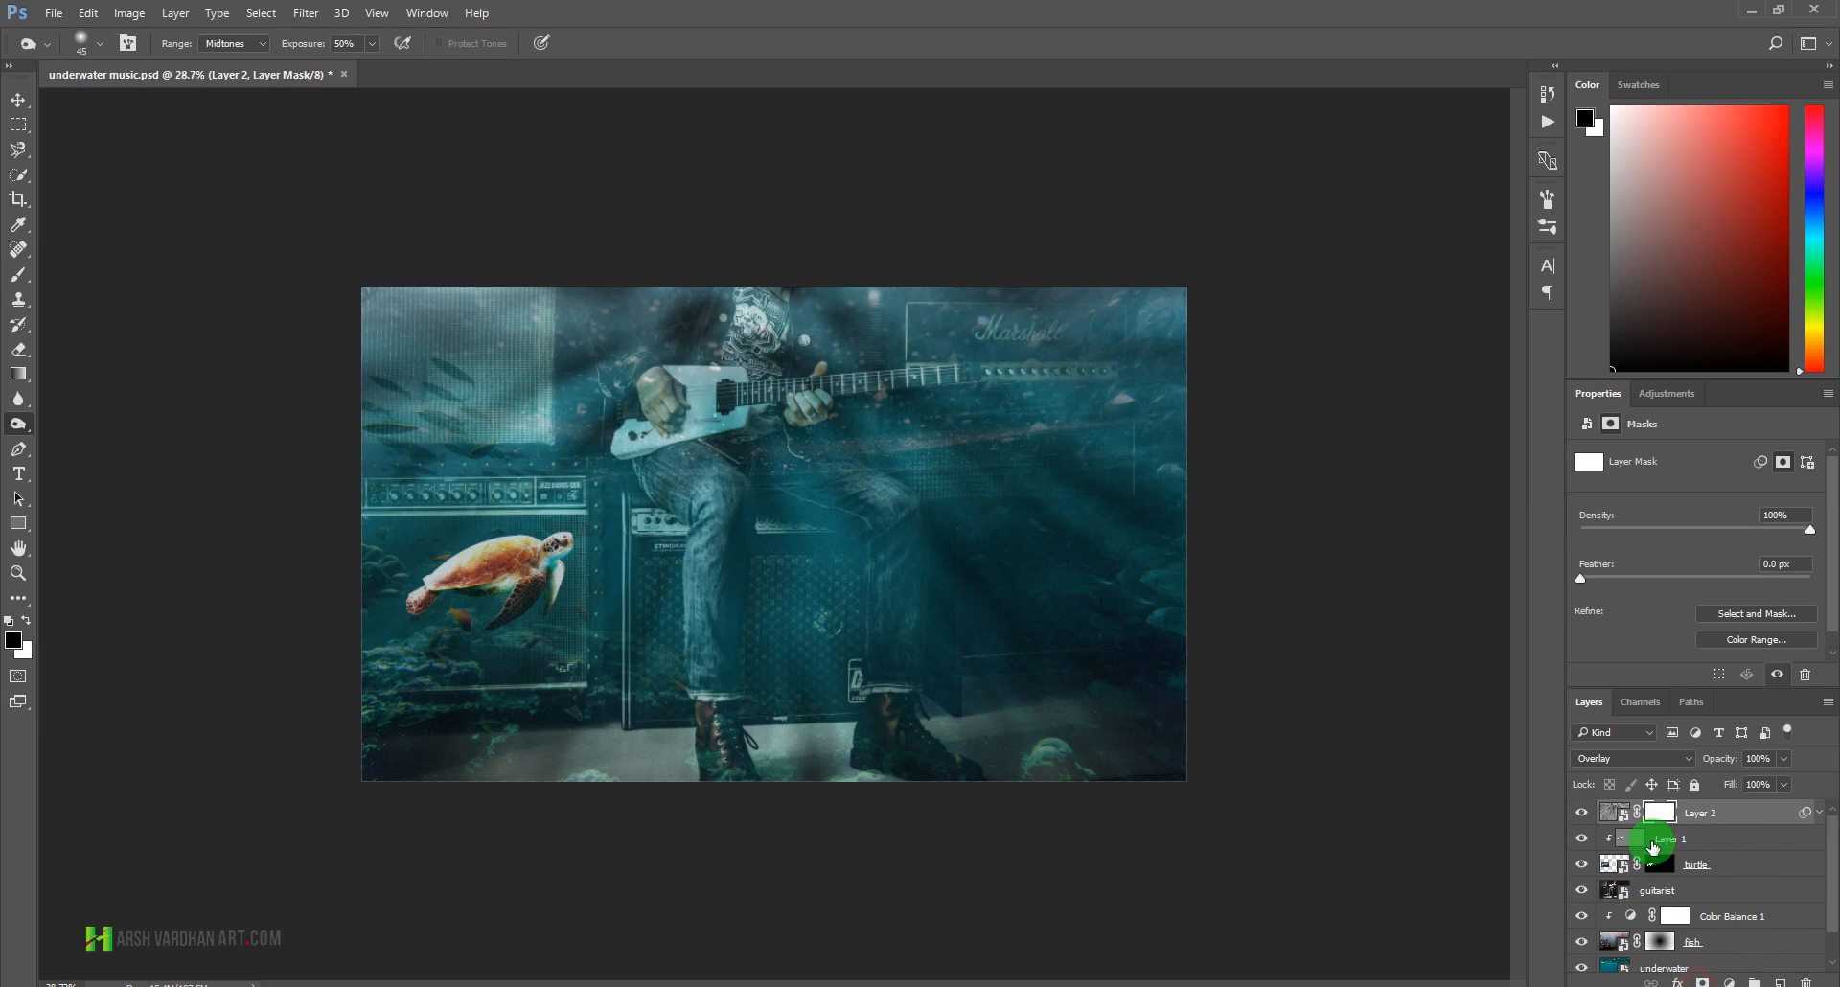
left_click(19, 277)
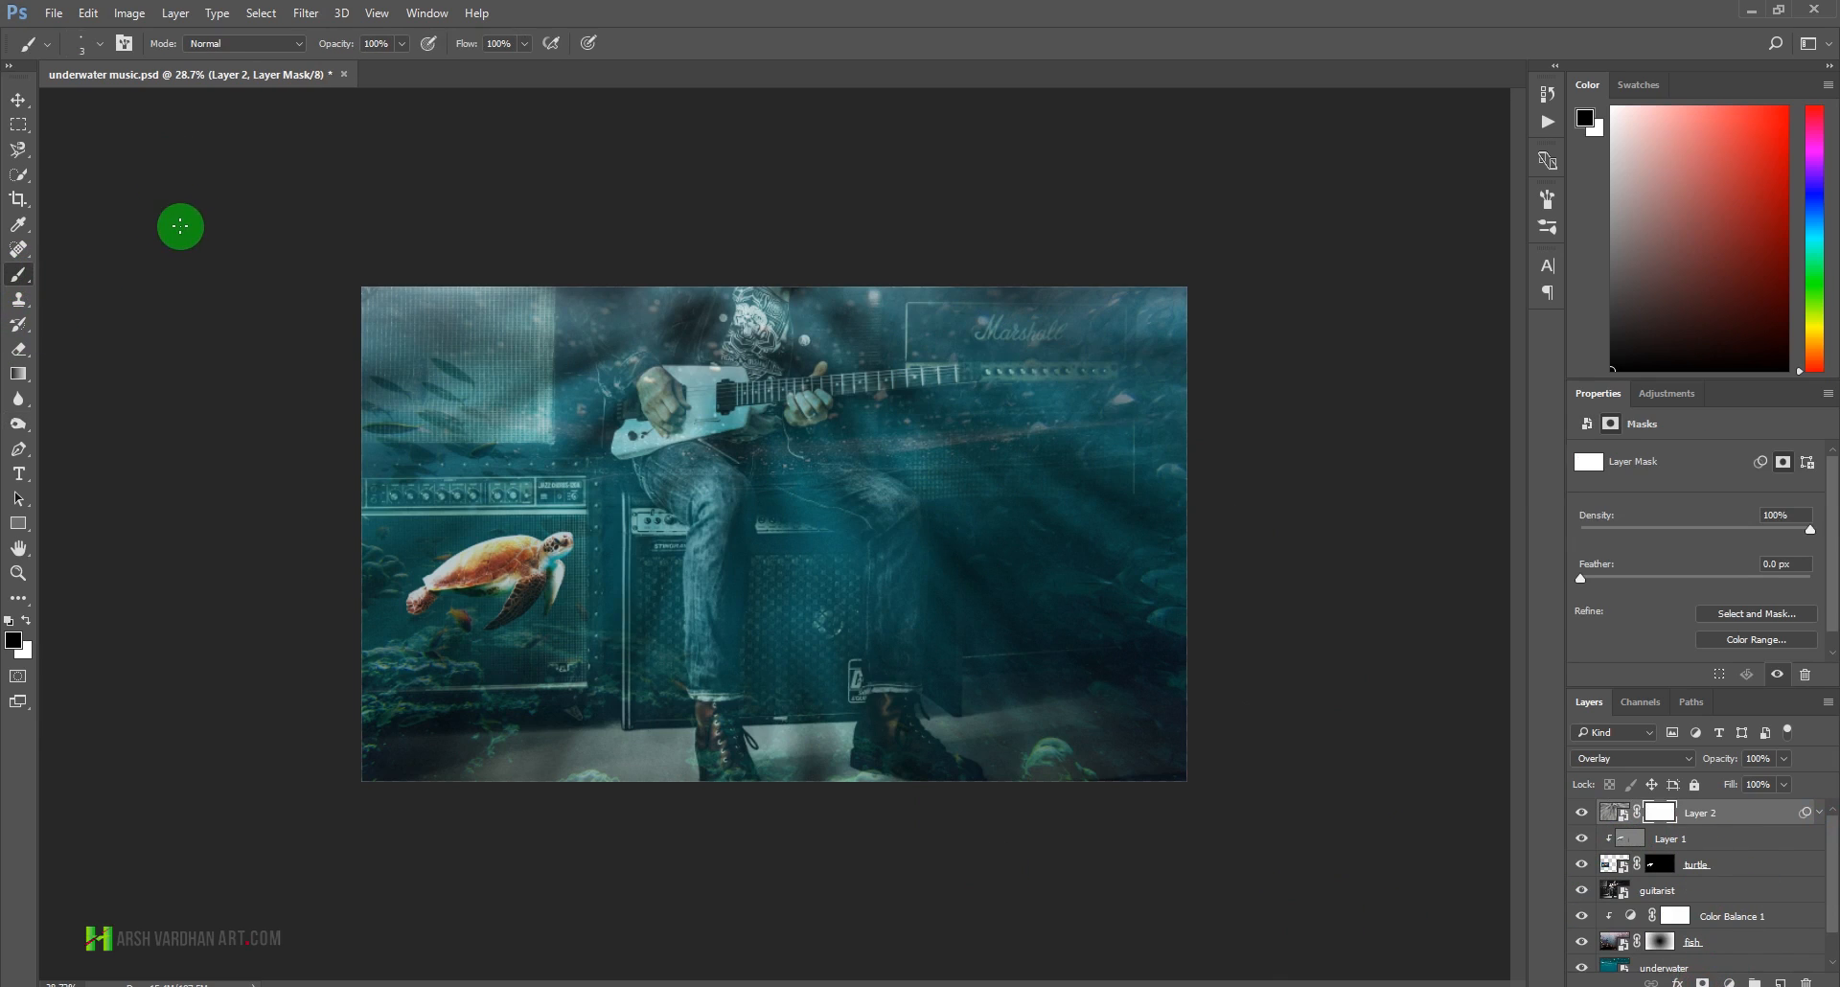
key("bracketright")
key("bracketright")
key("bracketright")
key("bracketright")
key("bracketright")
key("bracketright")
key("bracketright")
key("bracketright")
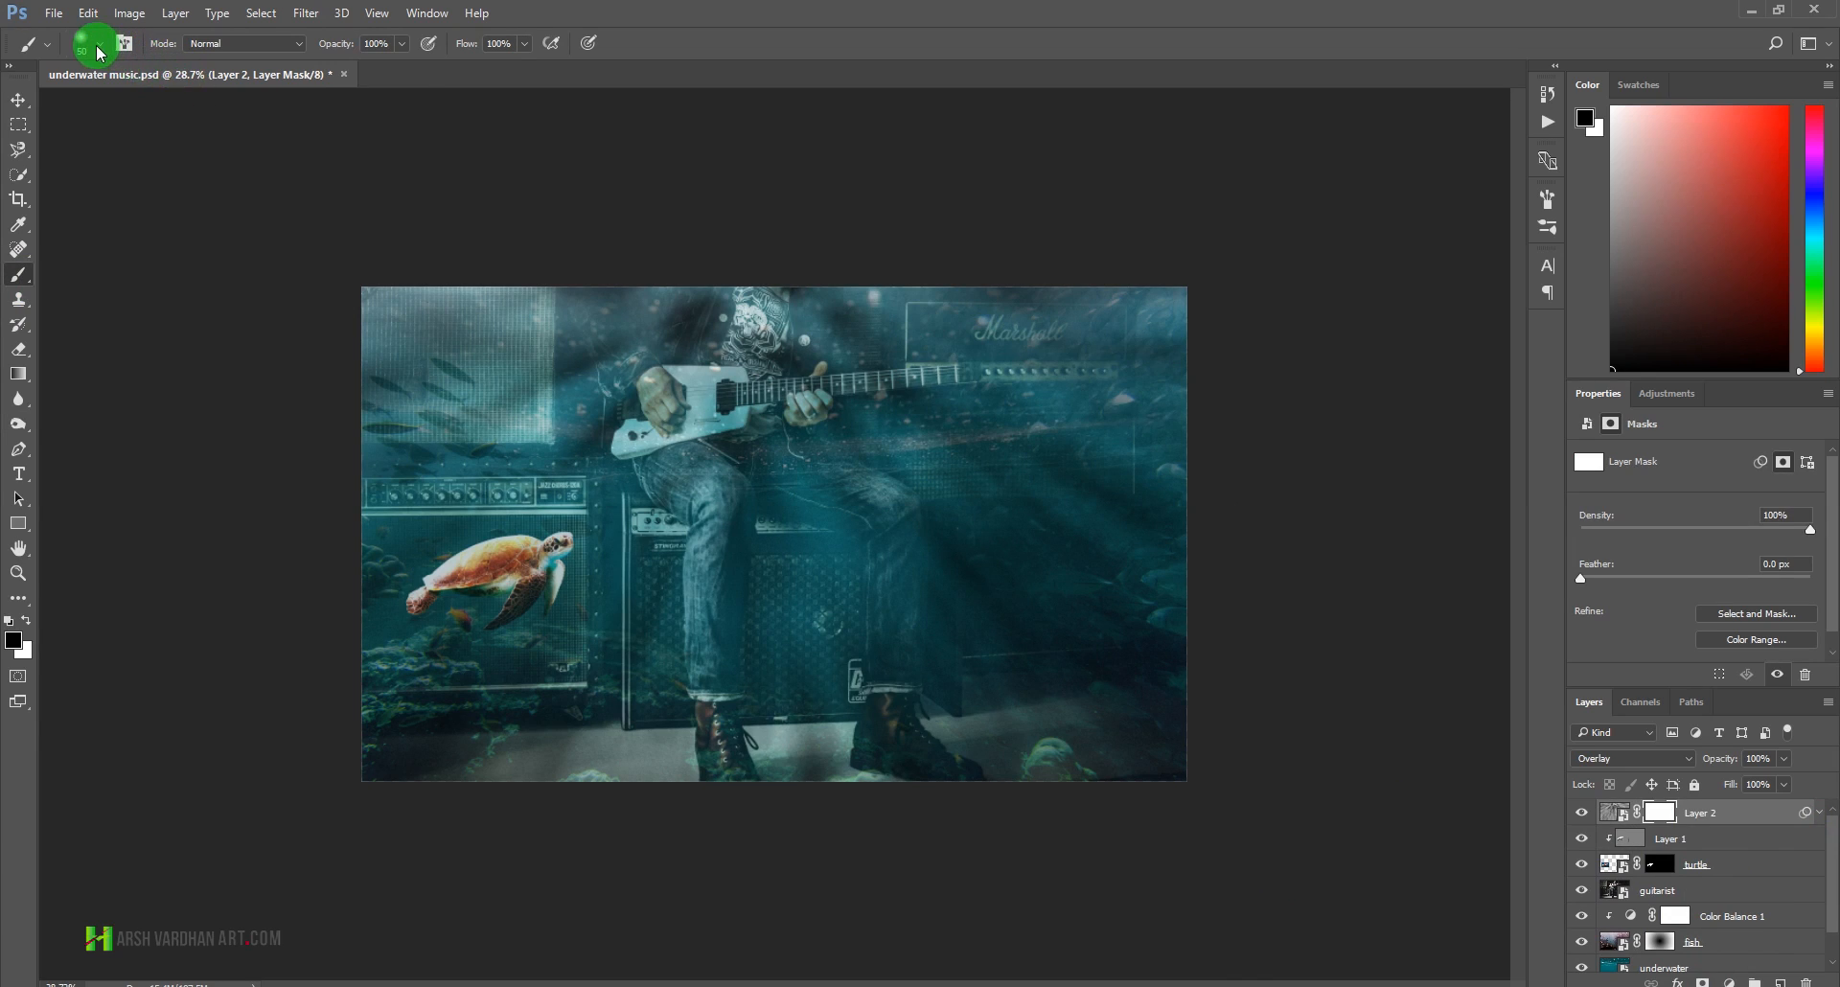
left_click(99, 48)
left_click(804, 9)
key("bracketright")
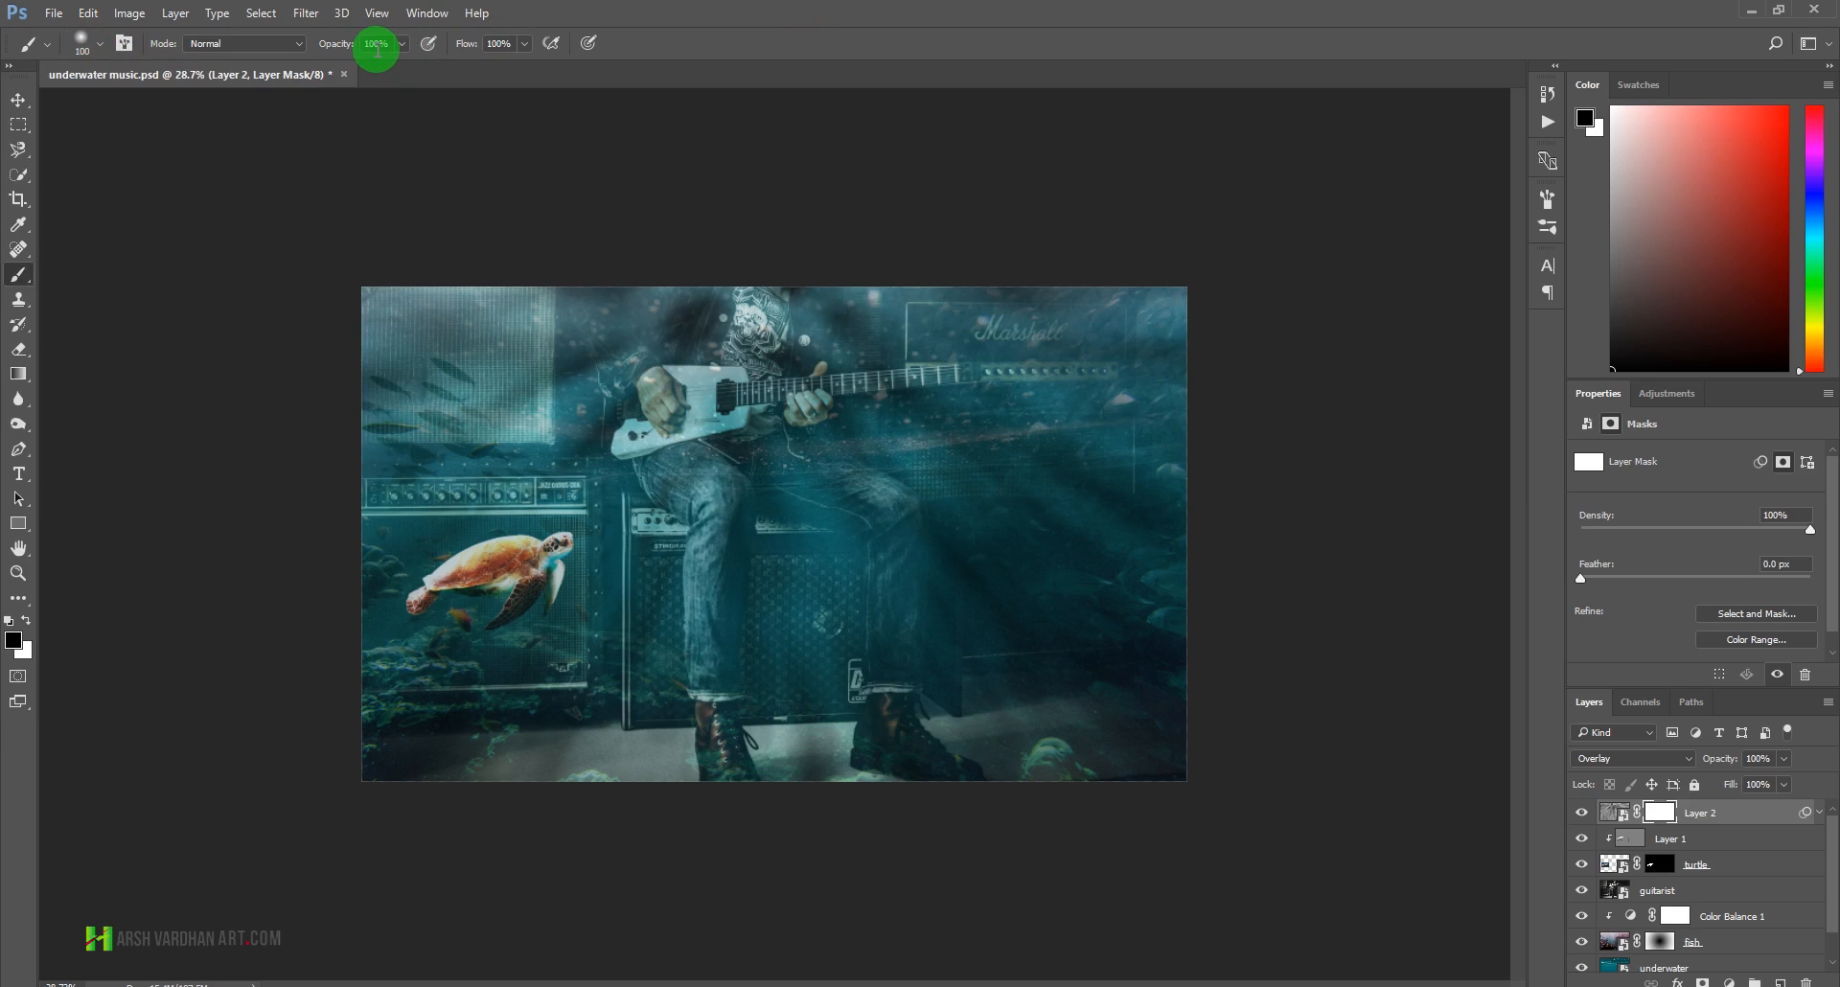
left_click(376, 46)
type("20")
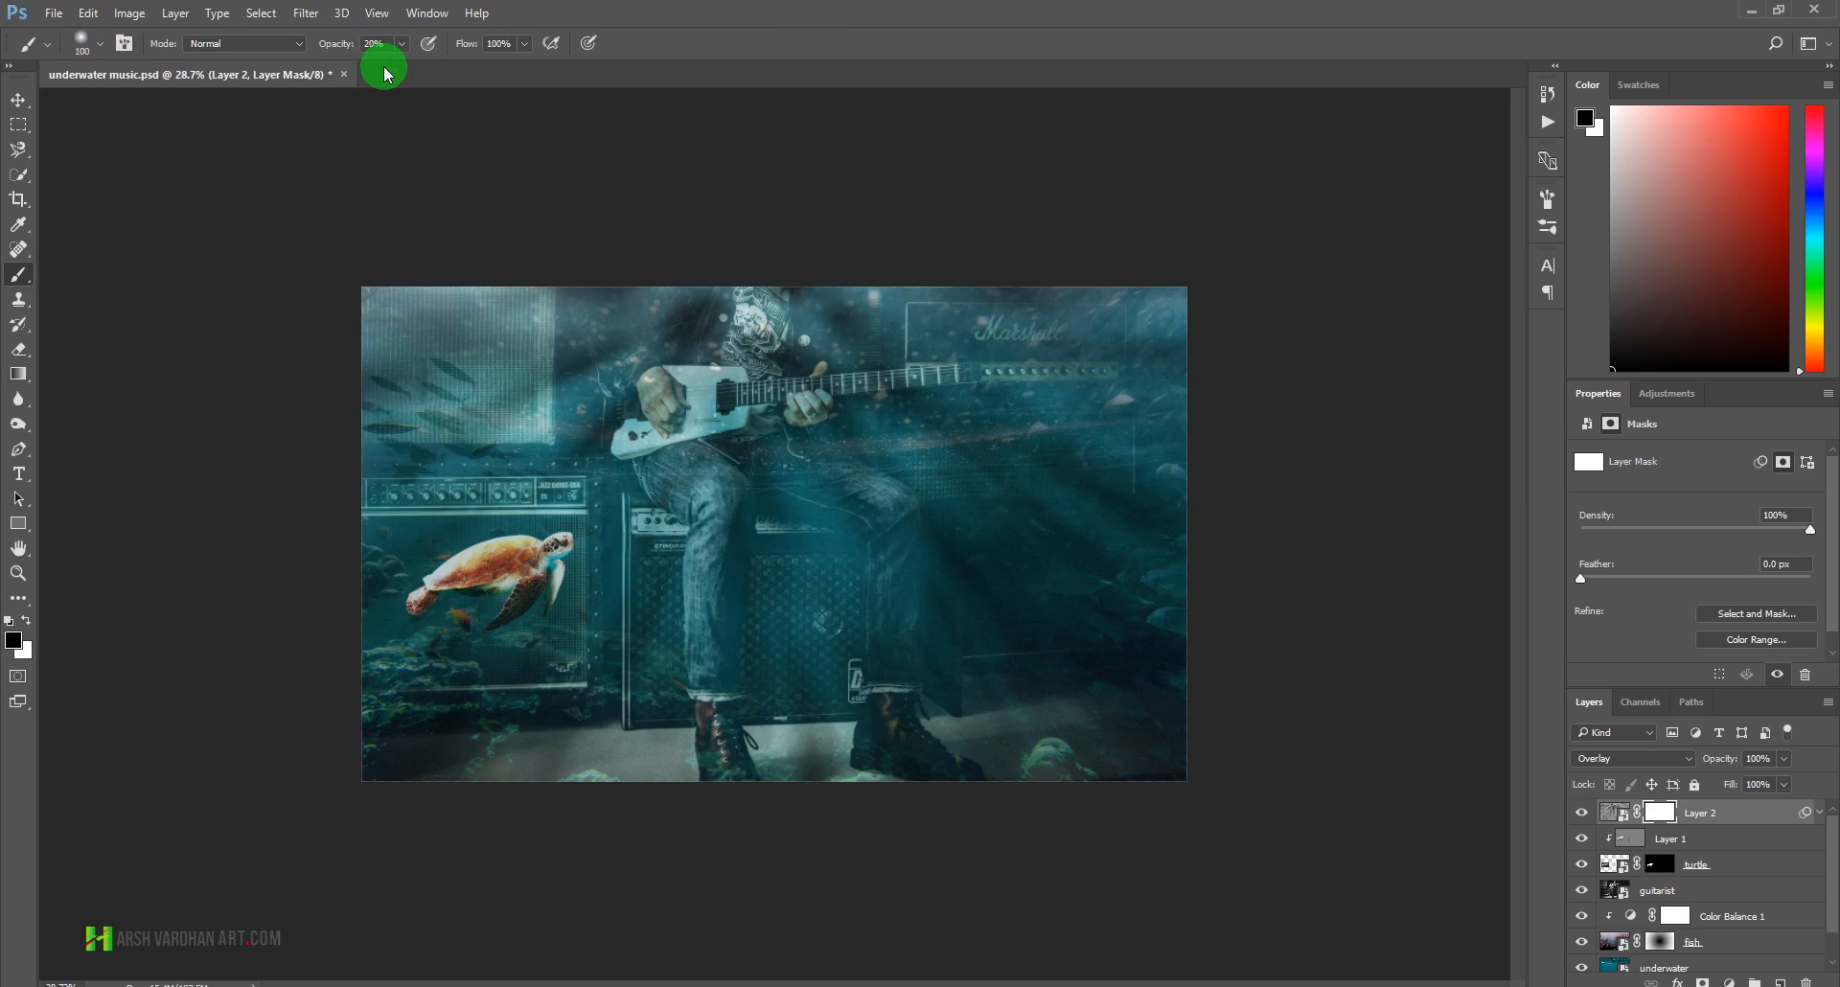
- Paint black on the clouds layer's mask with a brush of about 600 to 700 to soften the rays, and compare the layer hidden and shown
key("bracketright")
key("bracketright")
key("bracketright")
key("bracketright")
key("bracketright")
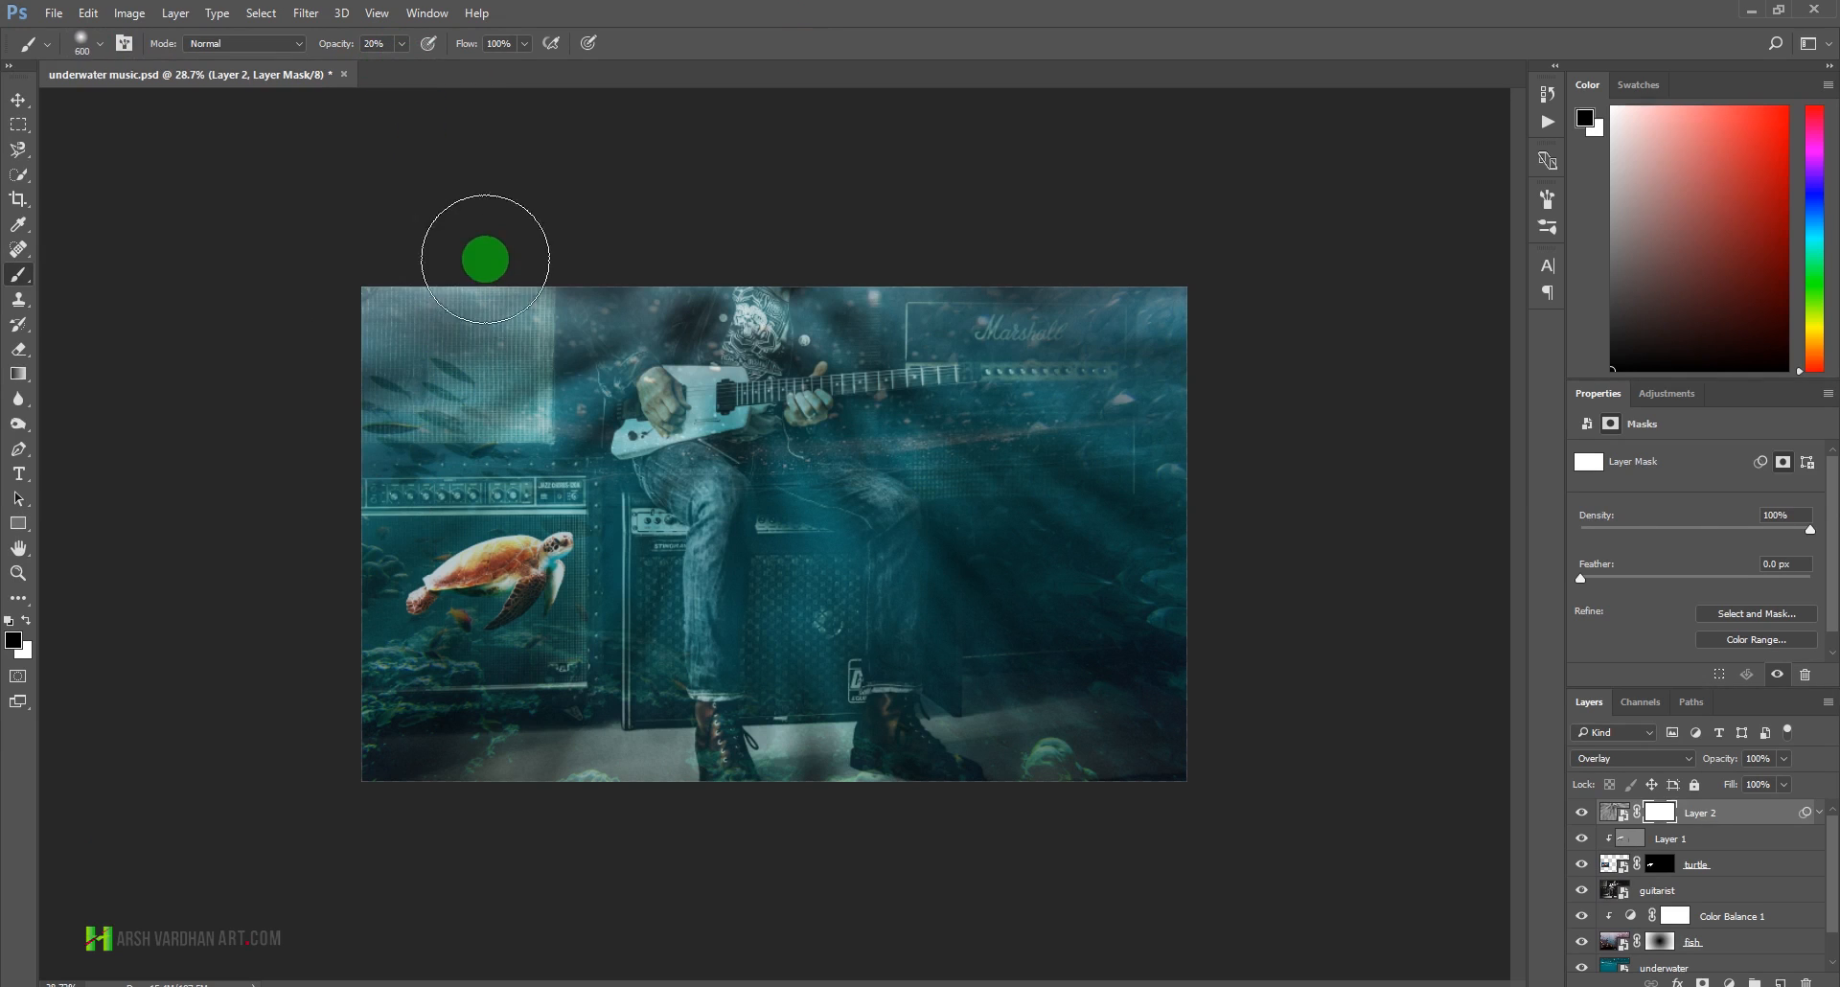
left_click_drag(907, 291, 1128, 468)
left_click_drag(1136, 349, 1252, 436)
mouse_move(854, 427)
left_mouse_down()
mouse_move(764, 423)
mouse_move(655, 278)
left_mouse_up()
left_click_drag(591, 617, 725, 607)
left_click_drag(1142, 713, 1165, 653)
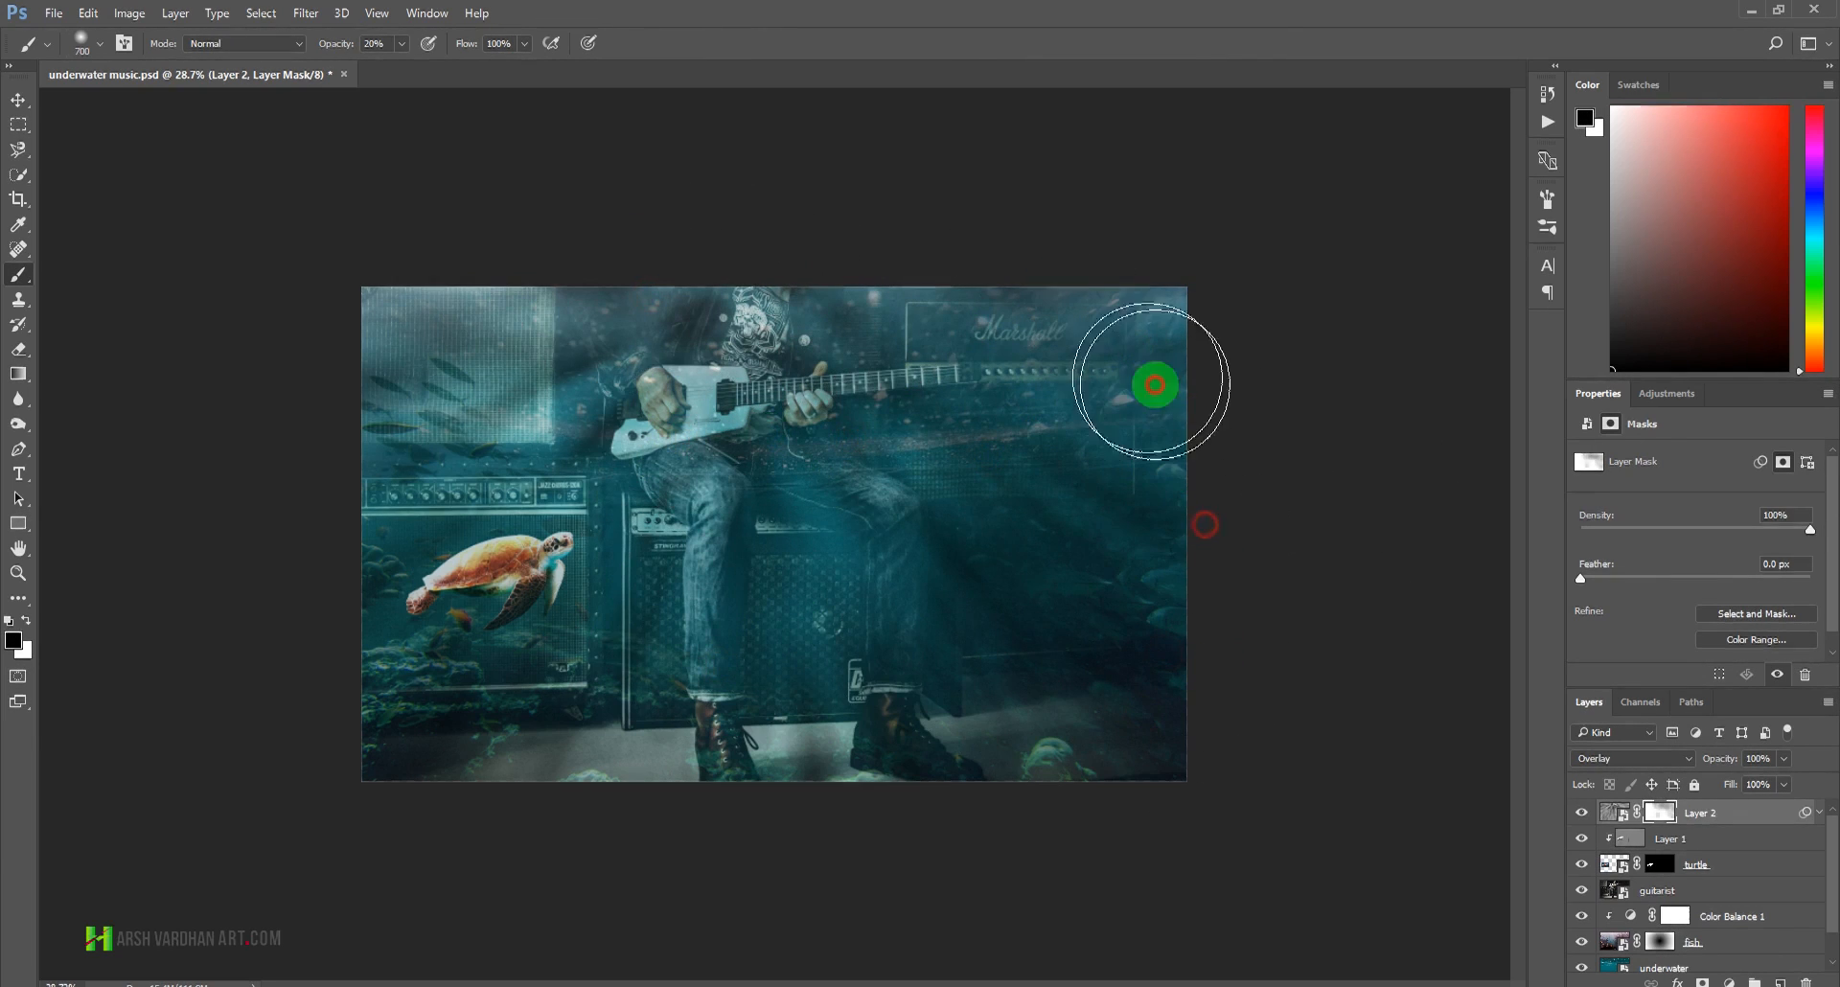
mouse_move(412, 471)
left_mouse_down()
mouse_move(431, 451)
mouse_move(382, 296)
mouse_move(728, 275)
mouse_move(1222, 374)
mouse_move(1272, 752)
mouse_move(863, 794)
mouse_move(1150, 678)
left_mouse_up()
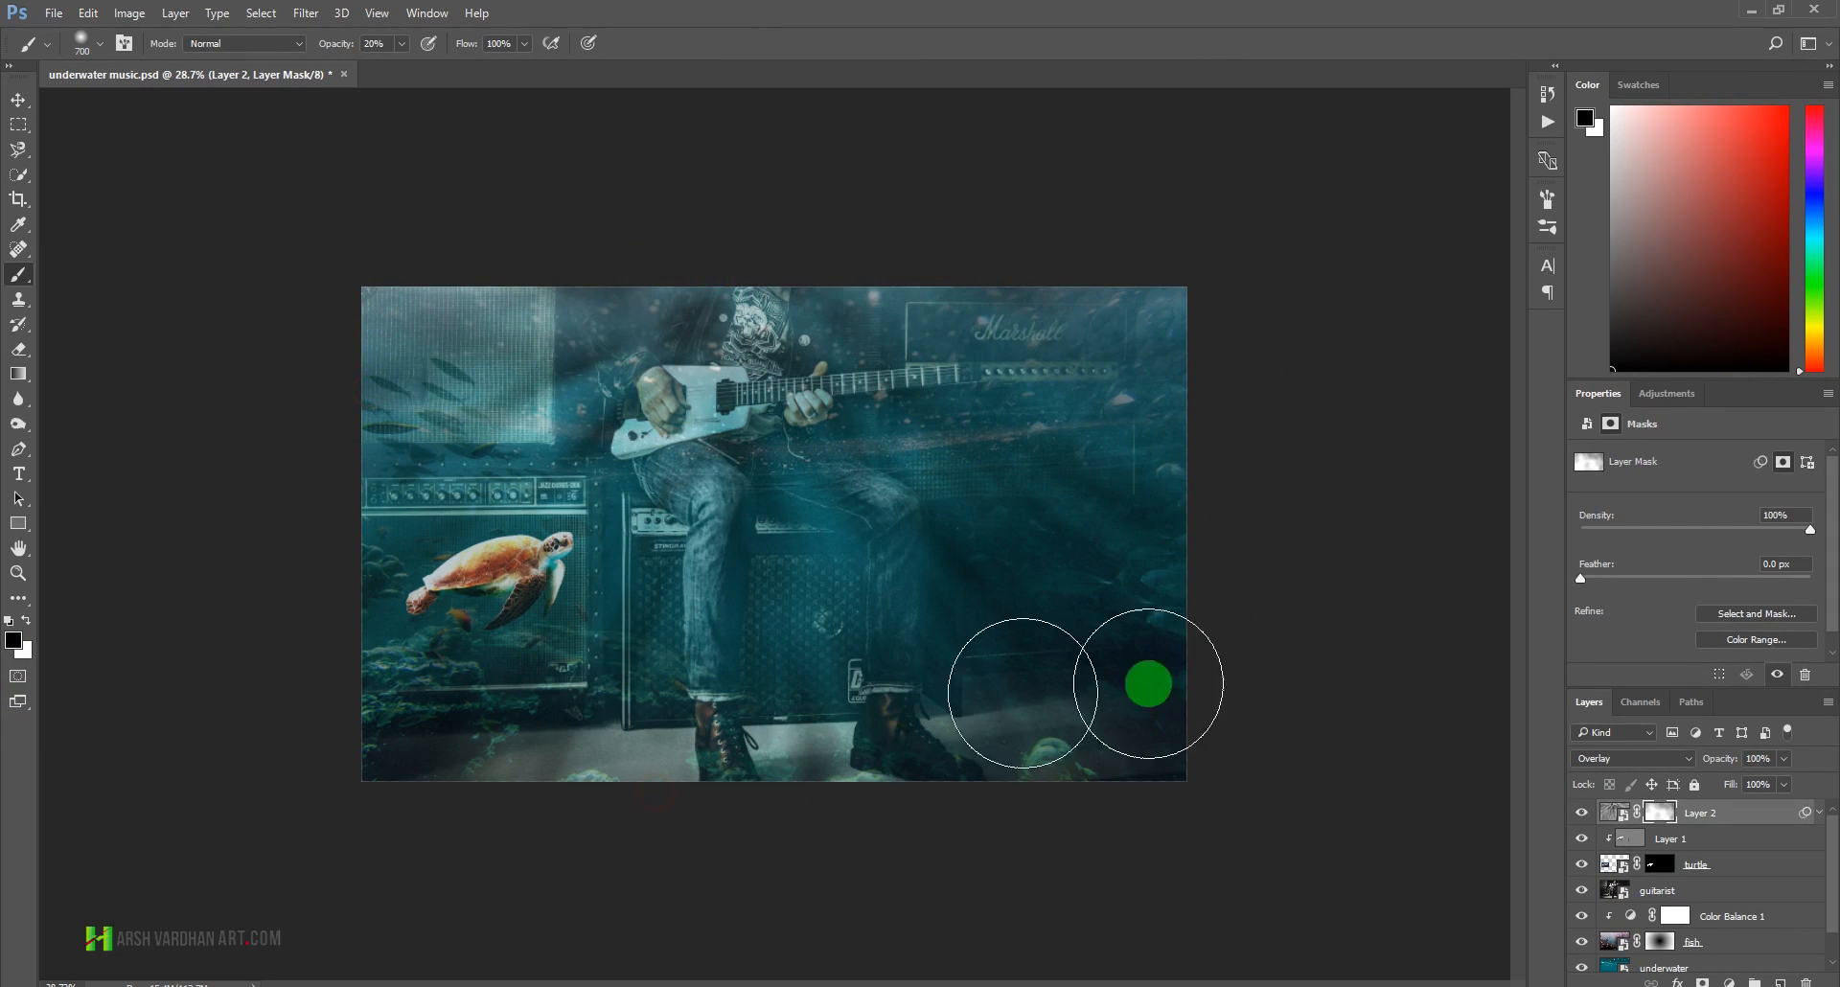
left_click(1577, 818)
left_click(1577, 818)
left_click(1579, 818)
left_click(1582, 820)
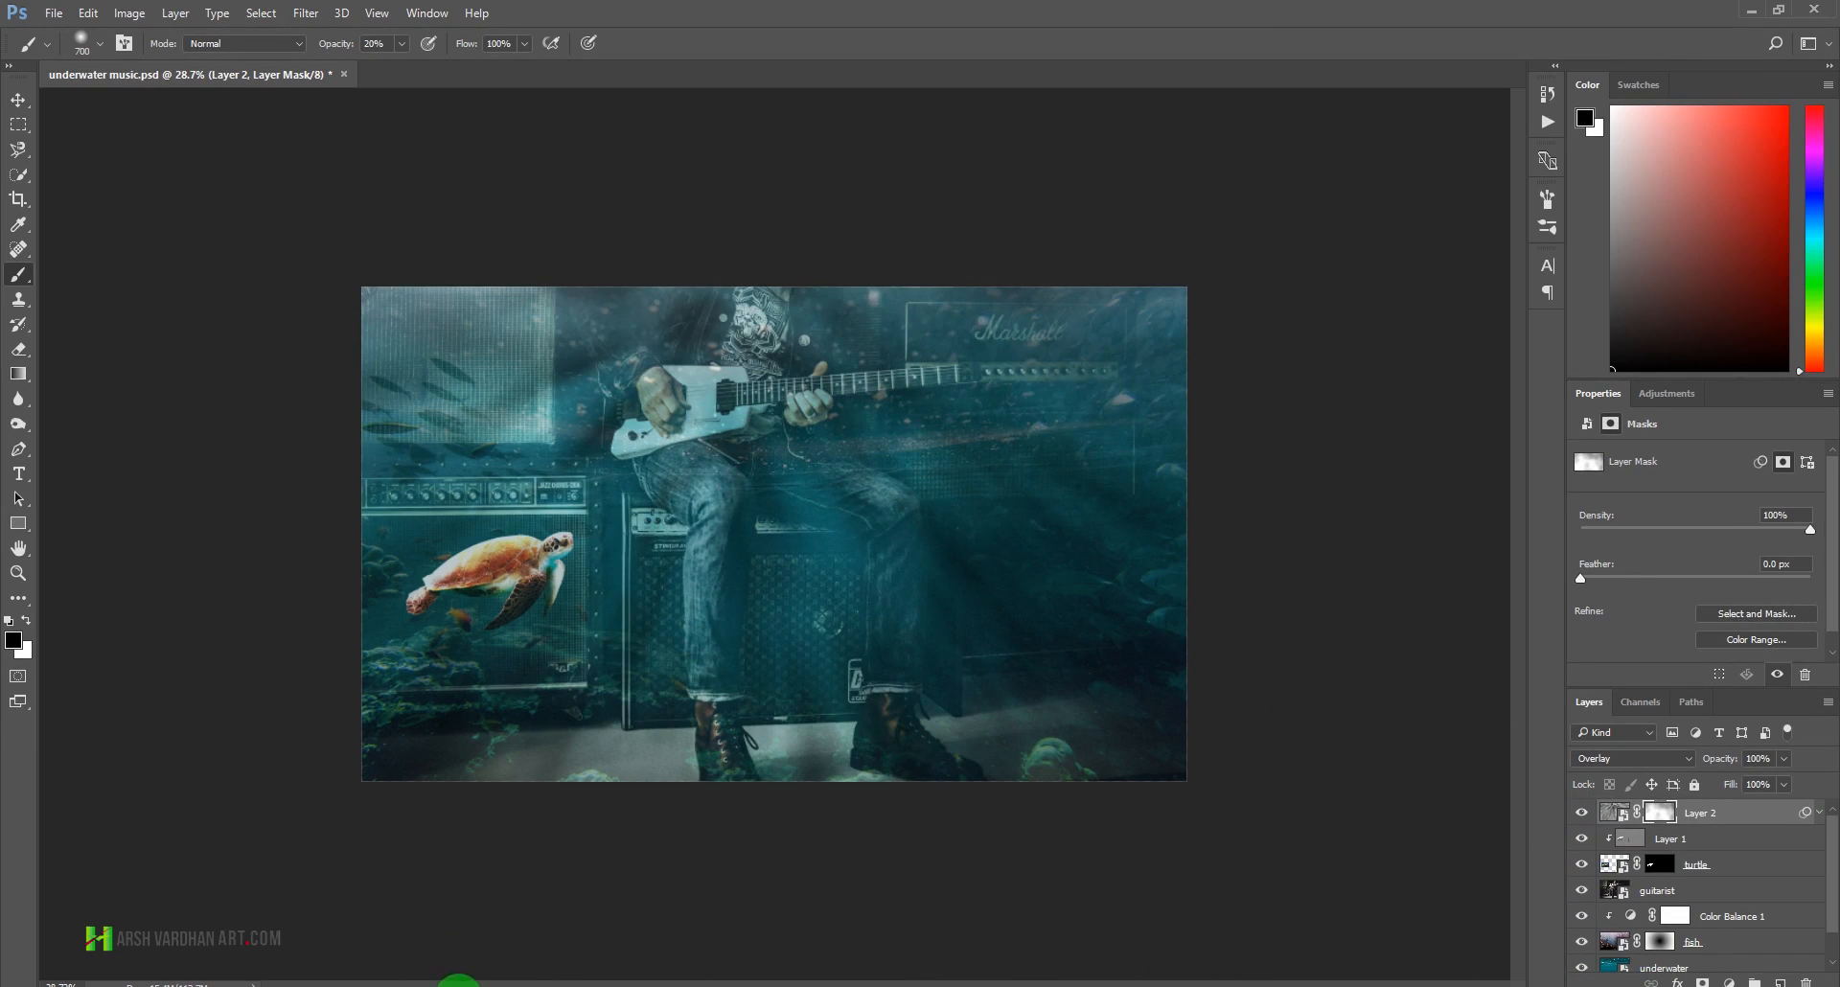
- Place the wave splash photo aleks-dahlberg-141319.jpg from the Downloads folder as the top layer, fitted to the document's full width
mouse_move(458, 979)
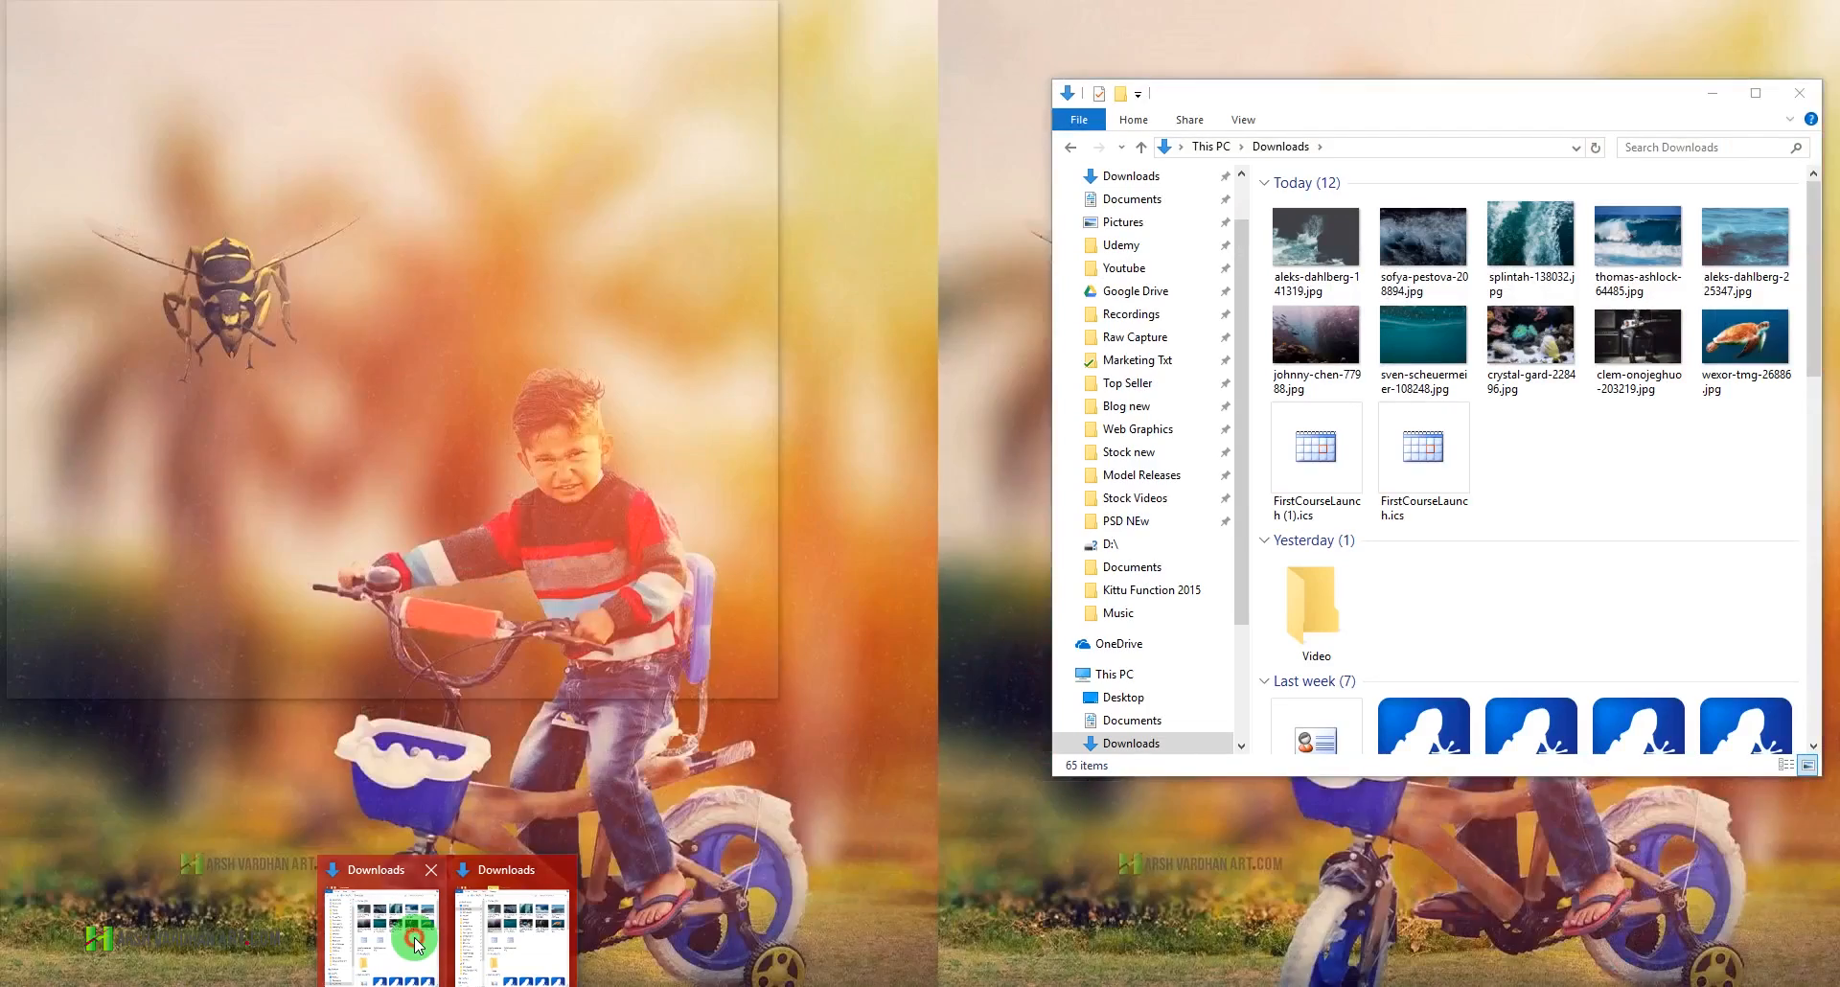
left_click(414, 937)
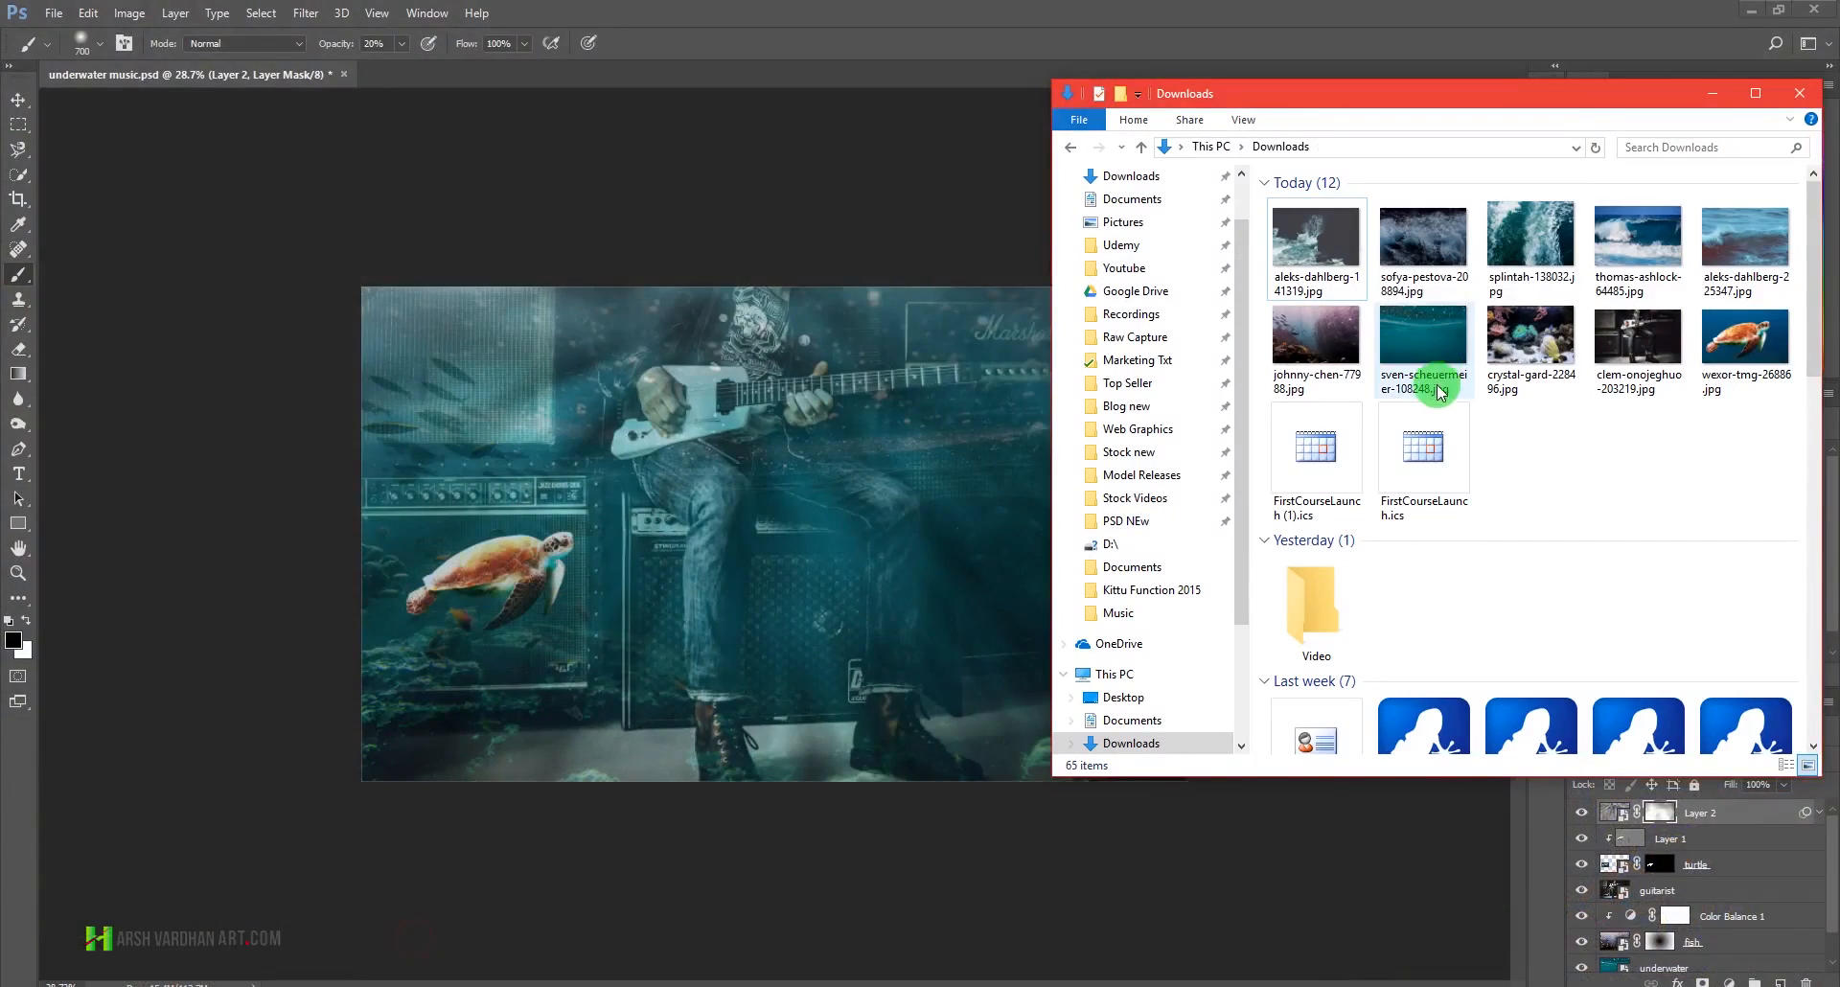
left_click_drag(1325, 244, 648, 355)
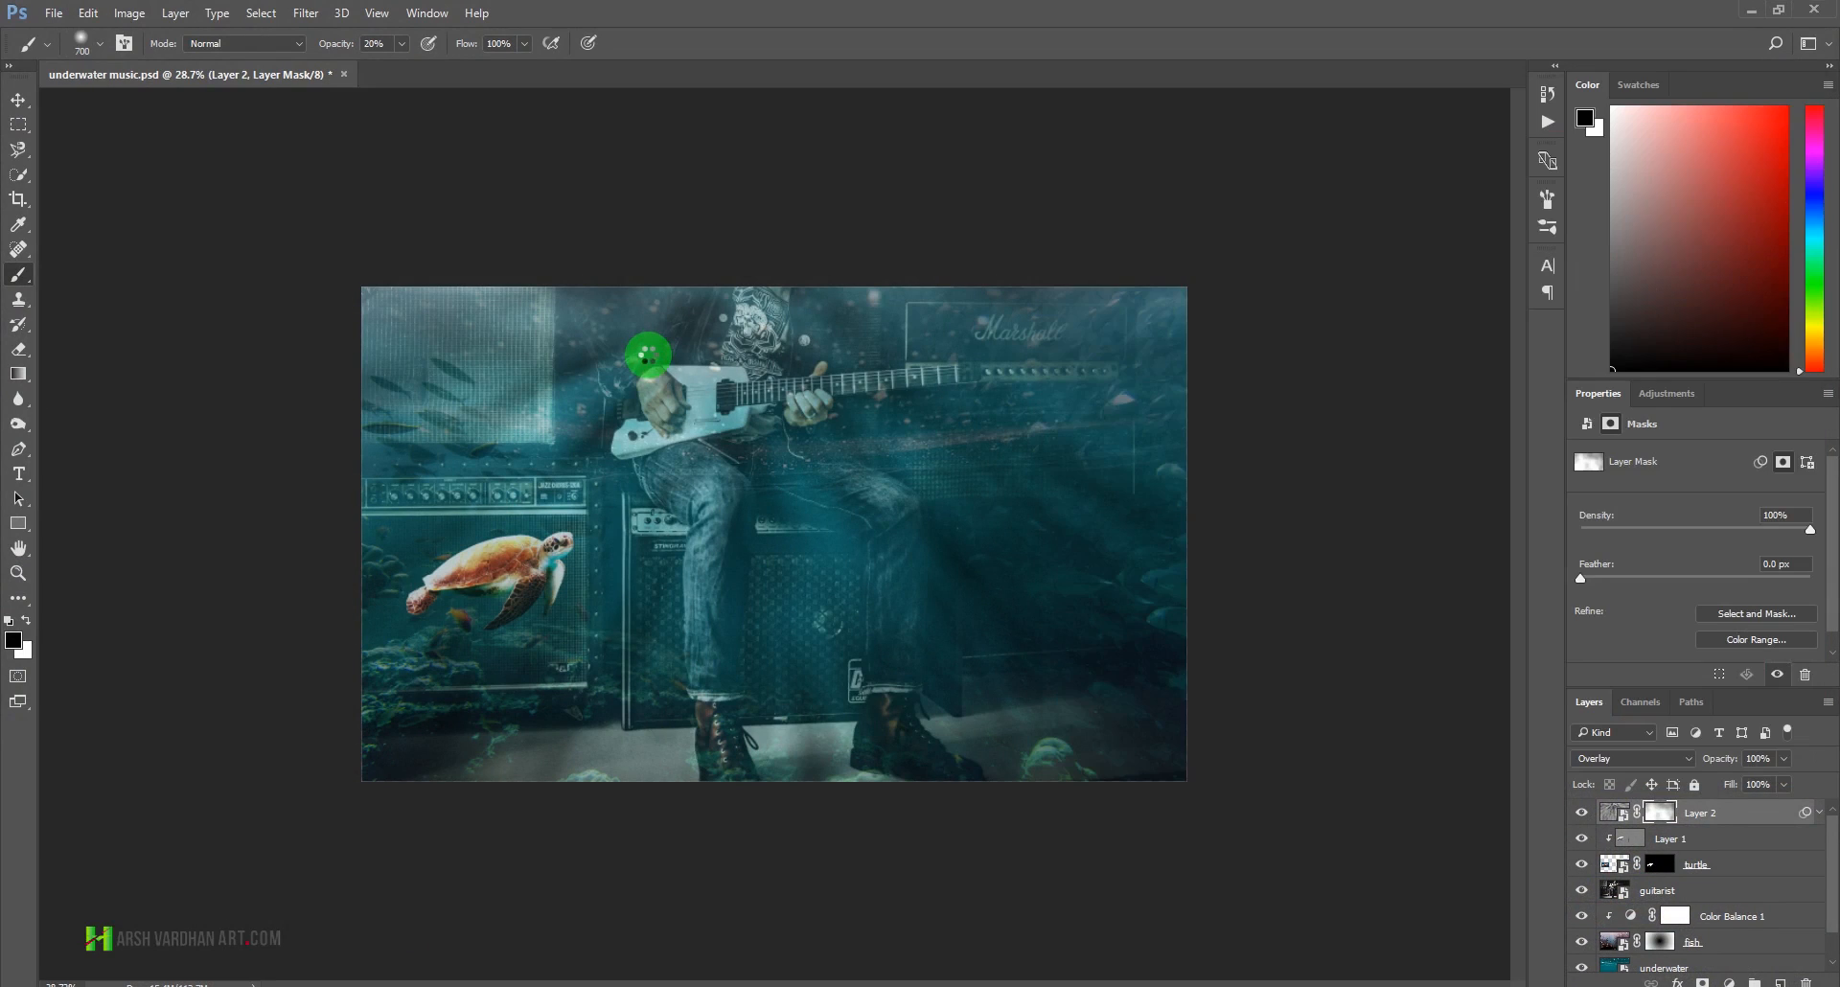
mouse_move(1181, 277)
left_mouse_down()
mouse_move(1204, 263)
mouse_move(1188, 262)
left_mouse_up()
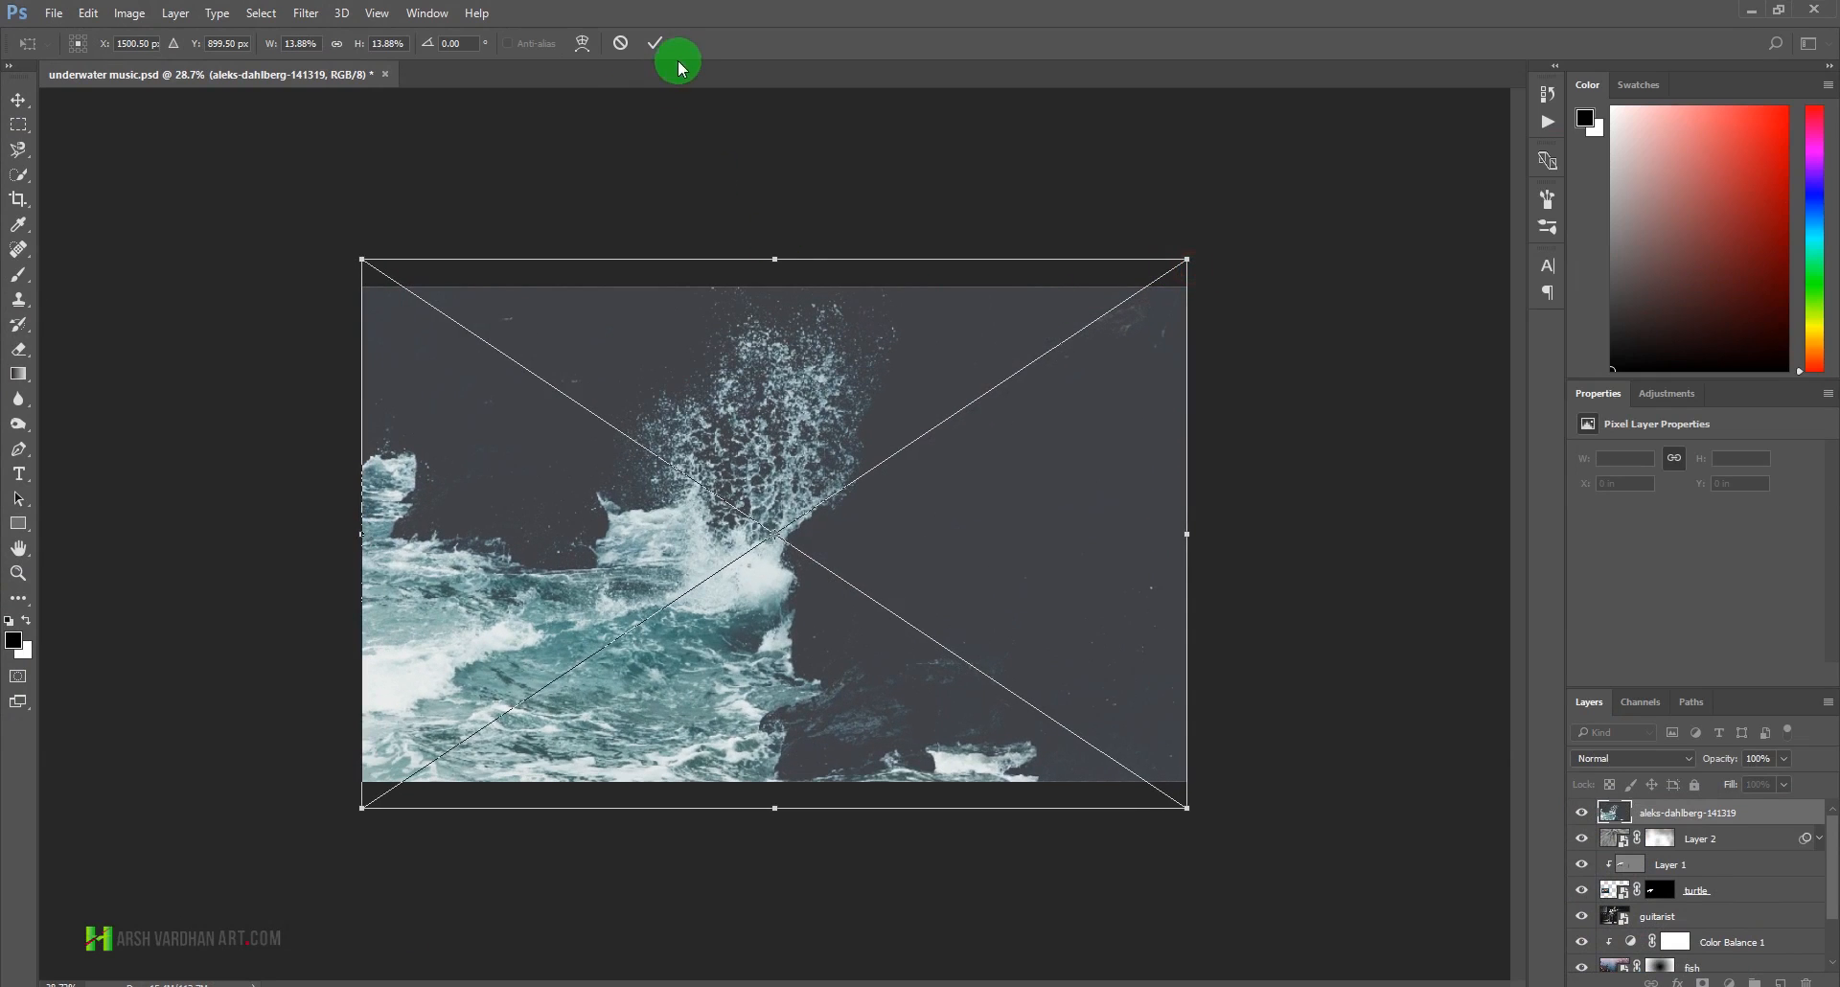
left_click(658, 40)
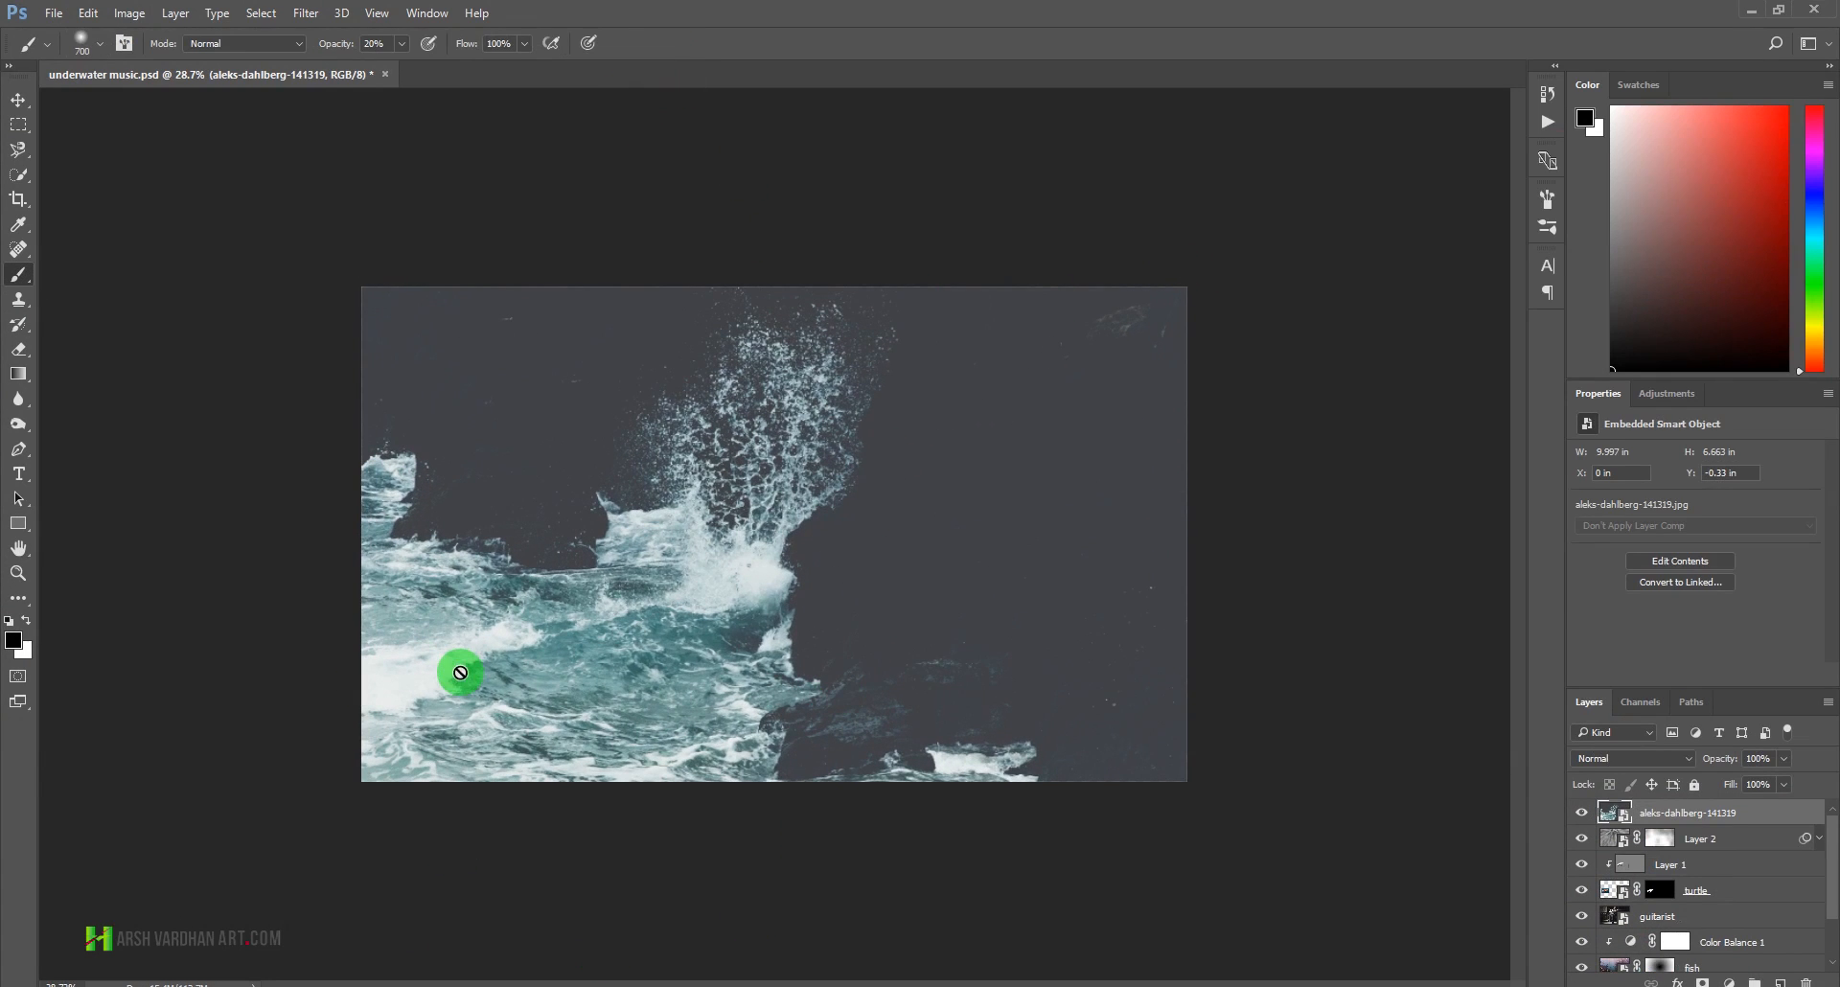
- Outline the water splash with the Magnetic Lasso and mask the photo layer to that selection
key("l")
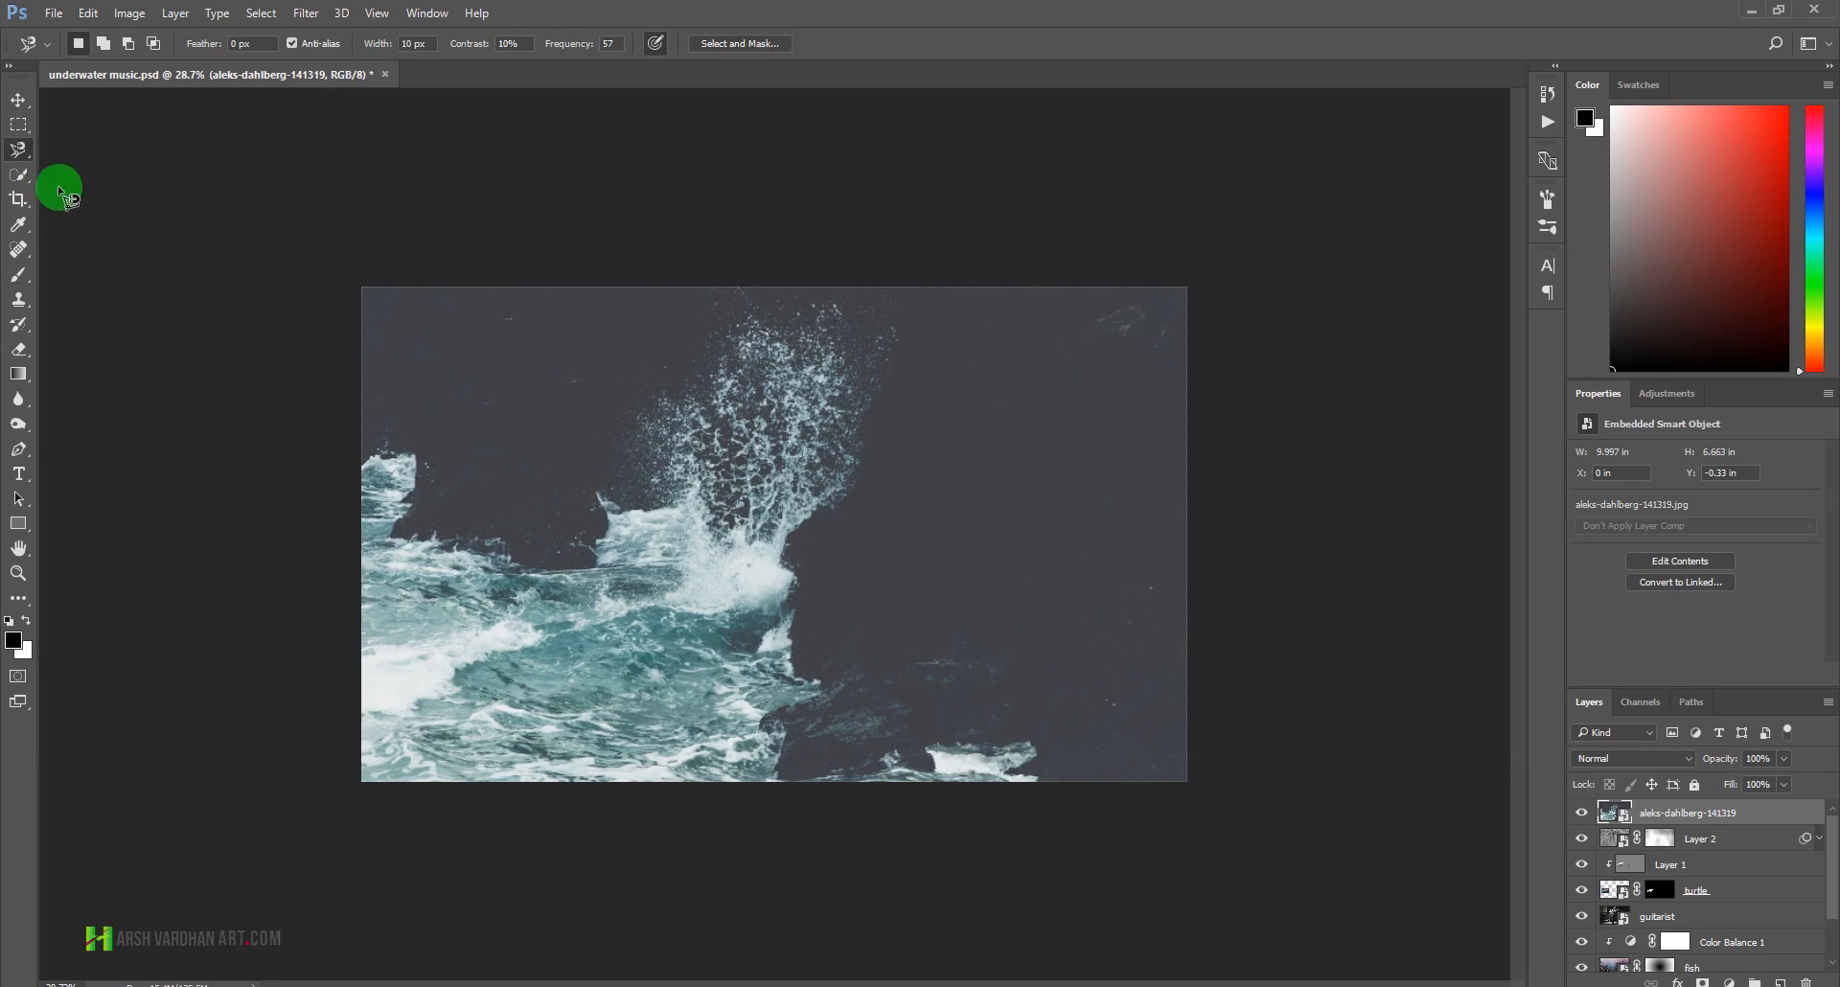
mouse_move(609, 511)
left_mouse_down()
mouse_move(685, 545)
mouse_move(867, 561)
mouse_move(910, 440)
mouse_move(915, 325)
mouse_move(894, 284)
mouse_move(702, 264)
mouse_move(632, 385)
mouse_move(613, 499)
left_mouse_up()
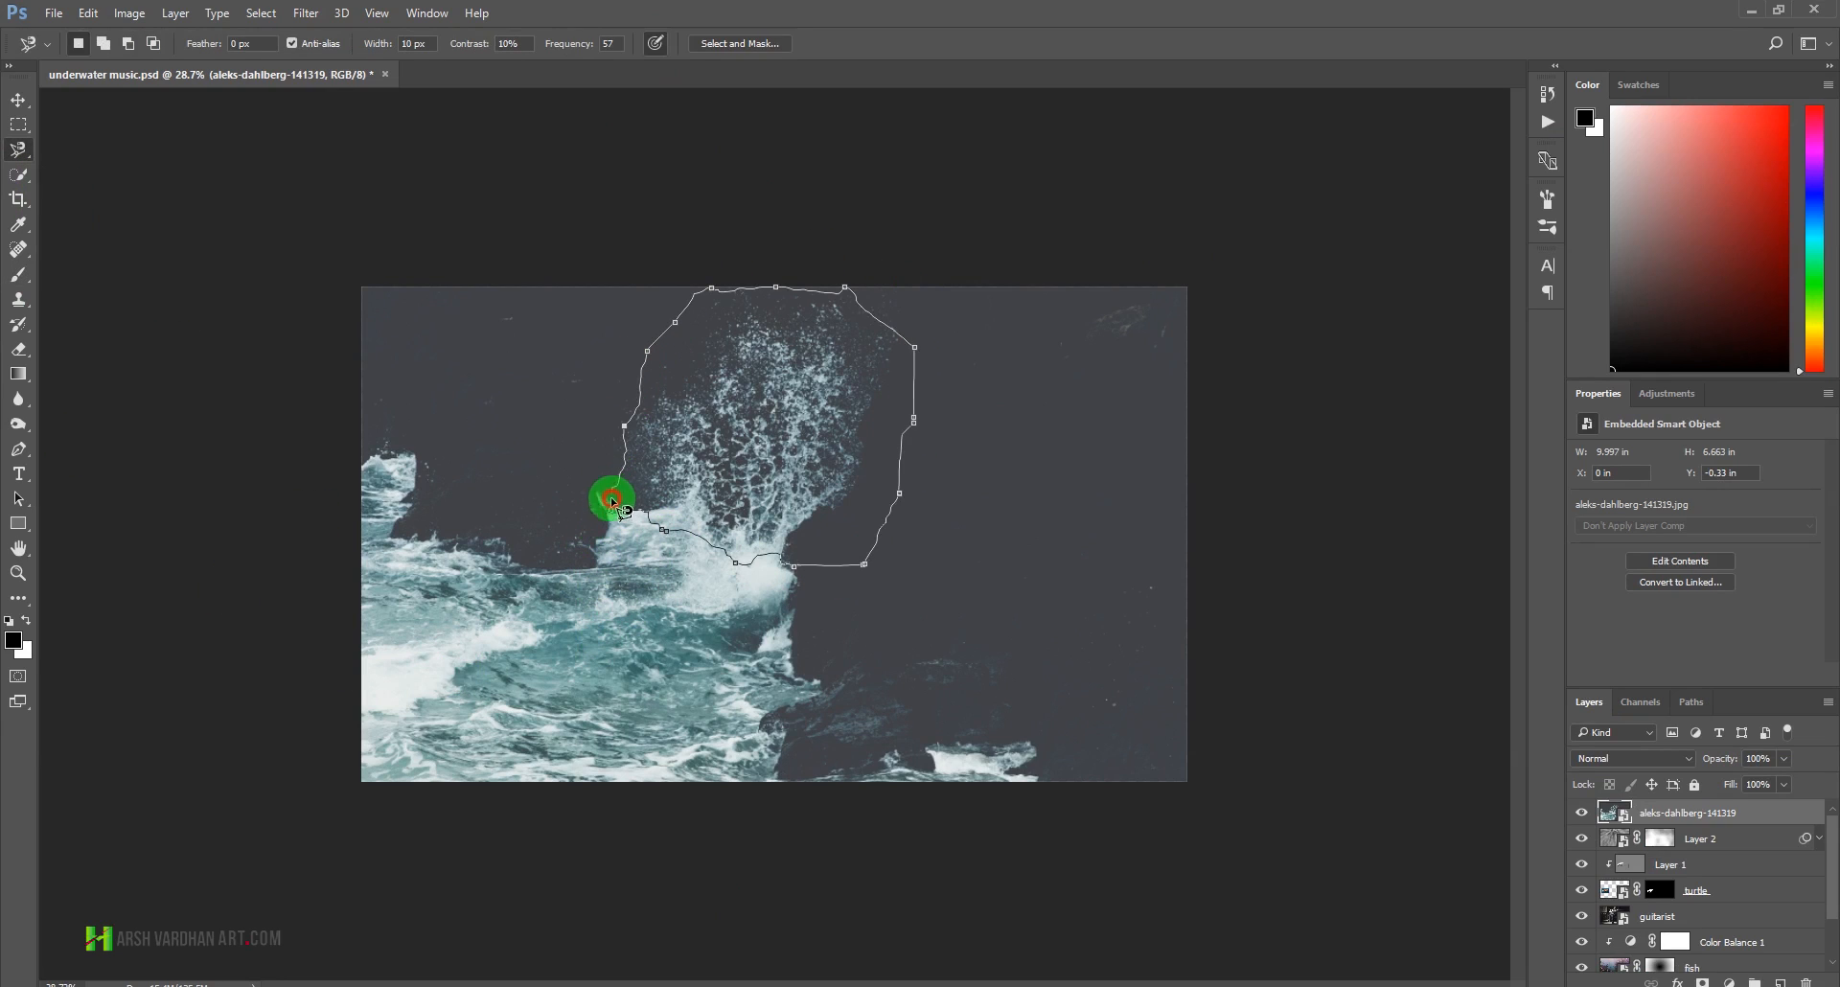
left_click(620, 518)
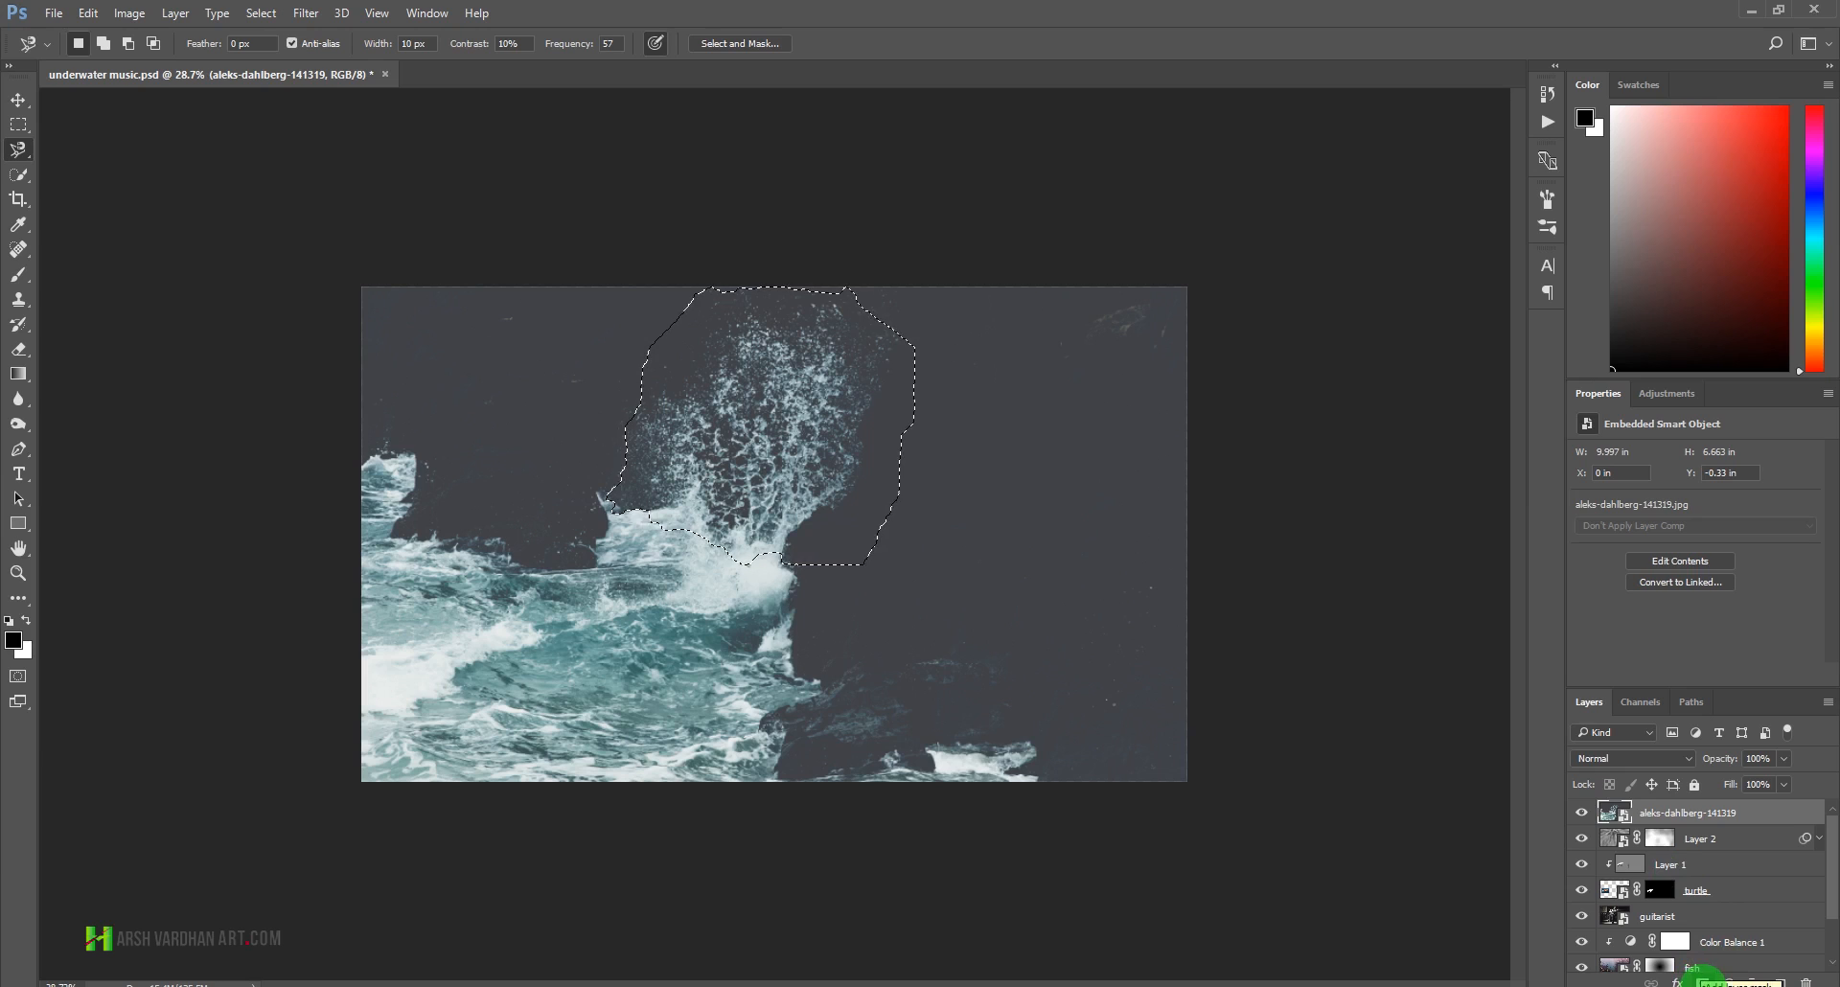
left_click(1702, 981)
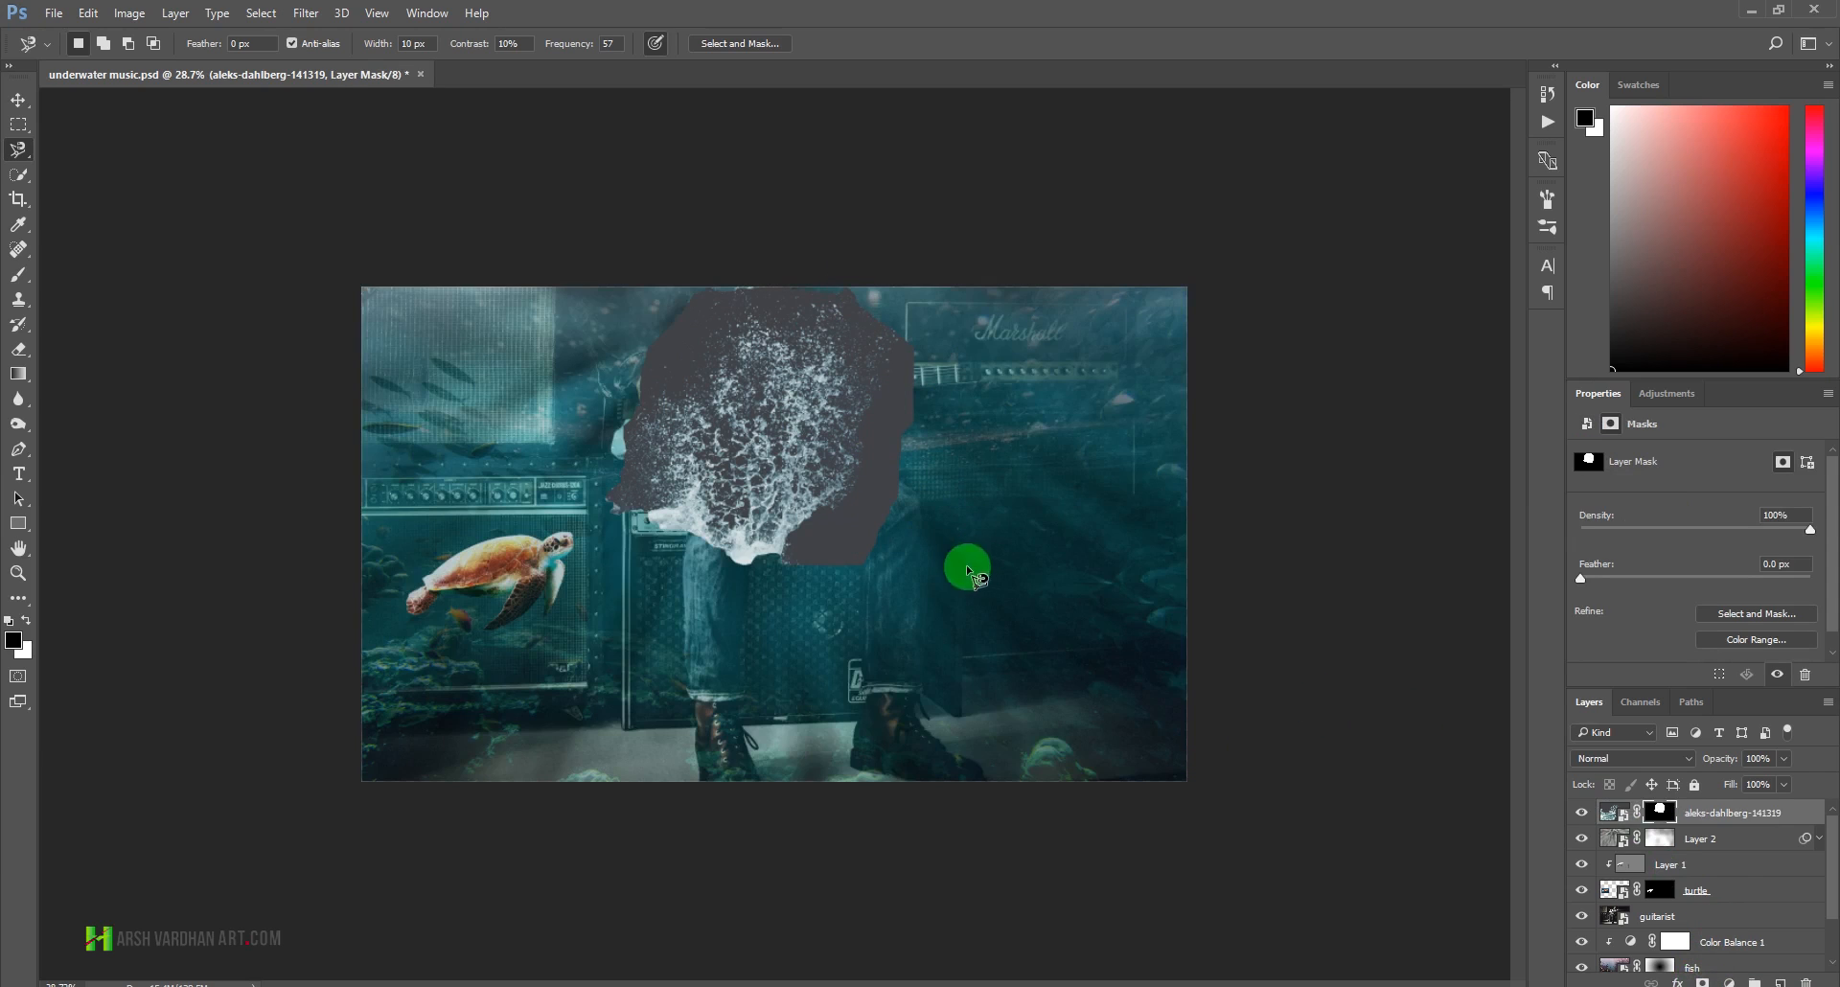
- Try the Darken and Overlay blend modes on the splash photo layer and settle on Lighten
left_click(1615, 814)
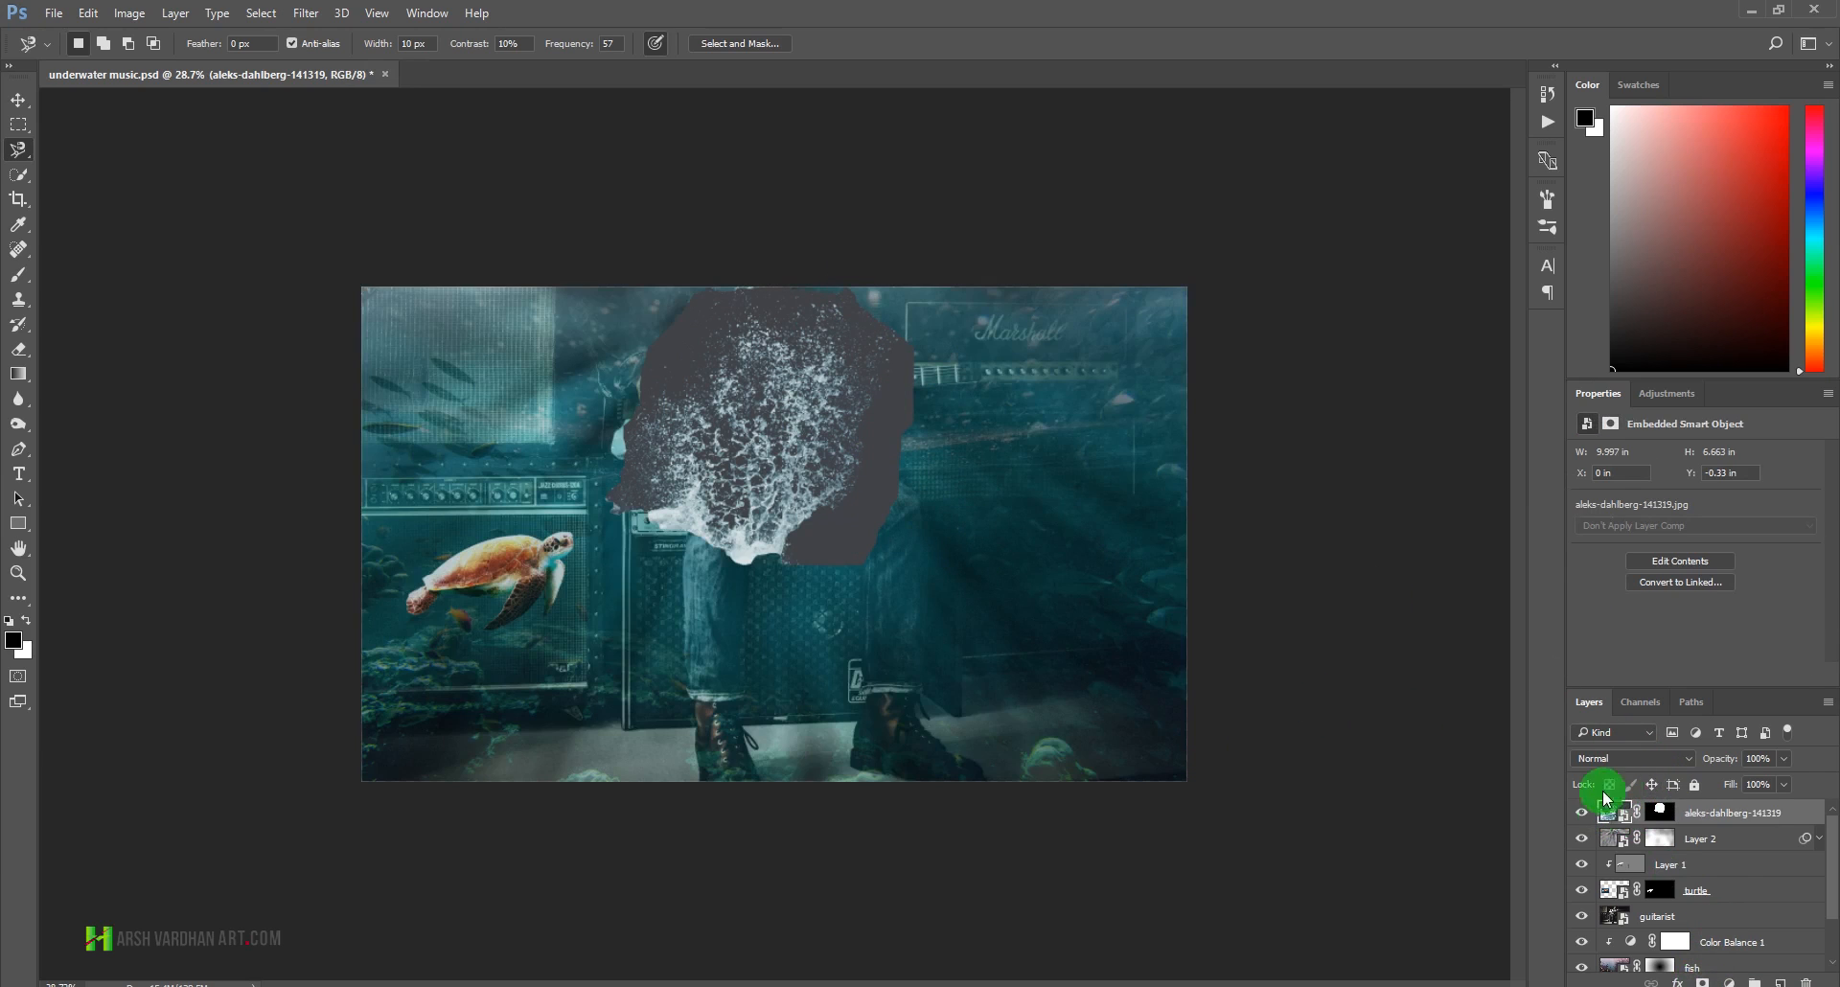
left_click(1641, 762)
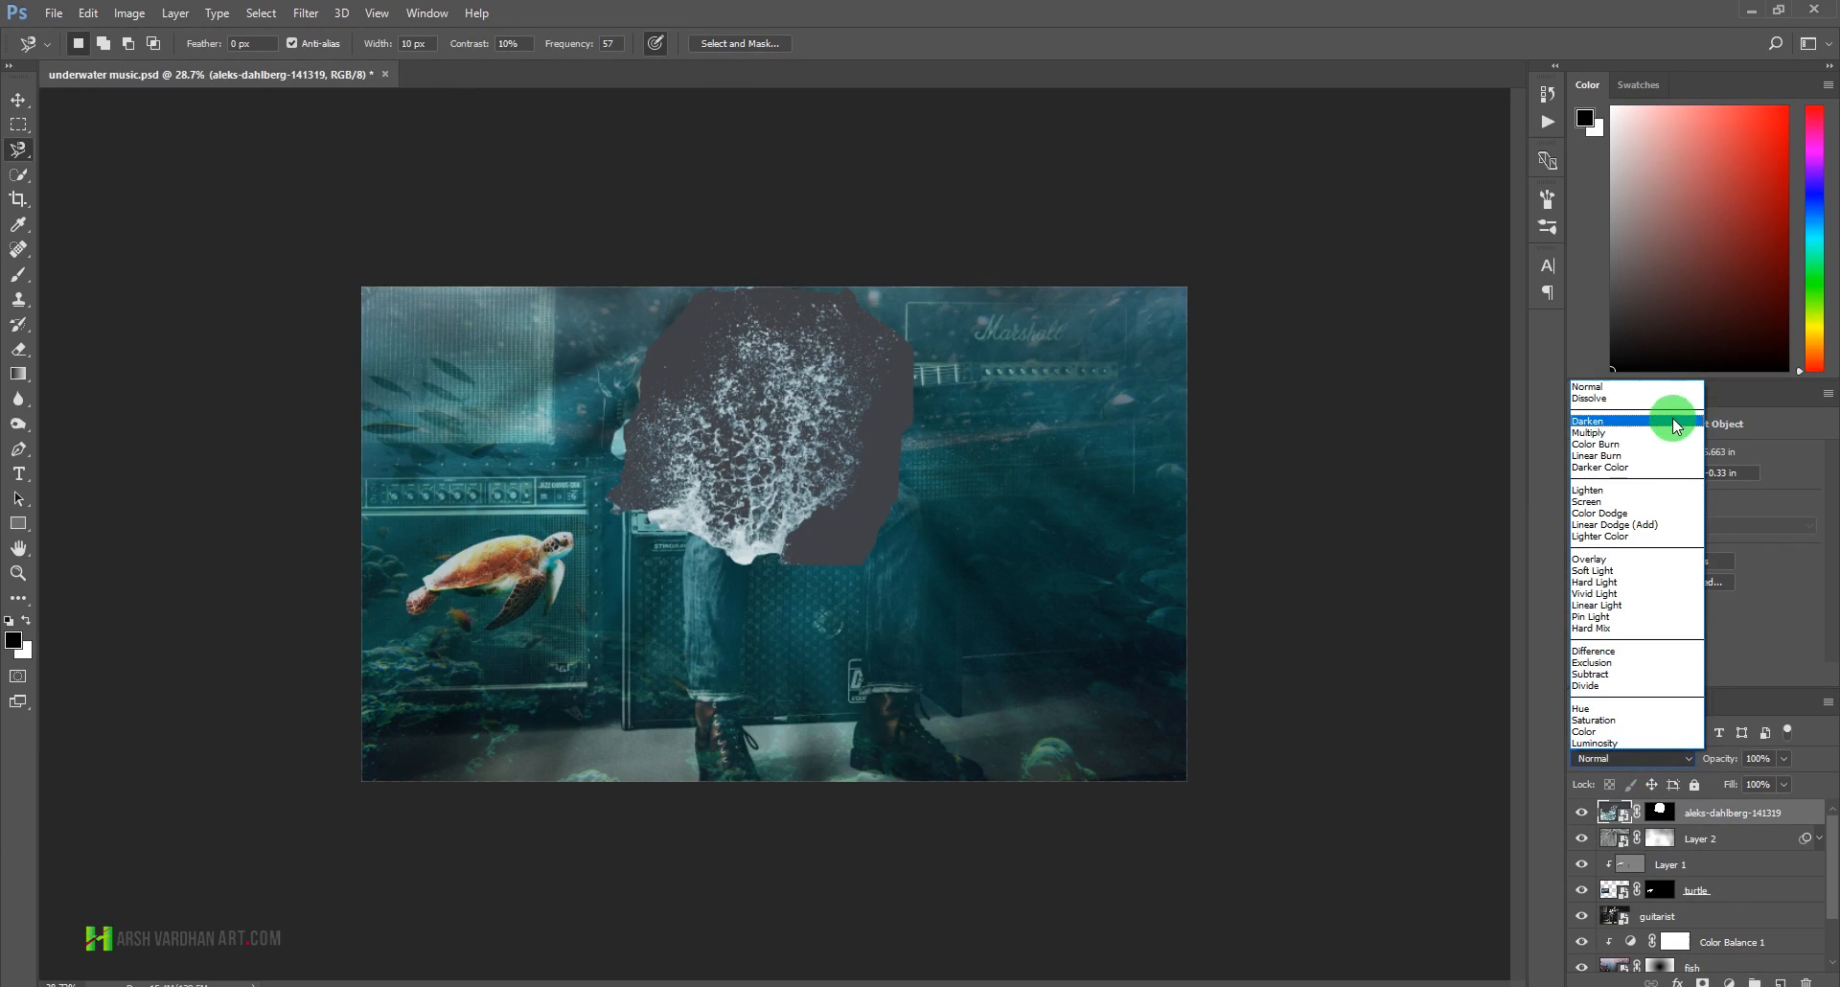
left_click(1652, 490)
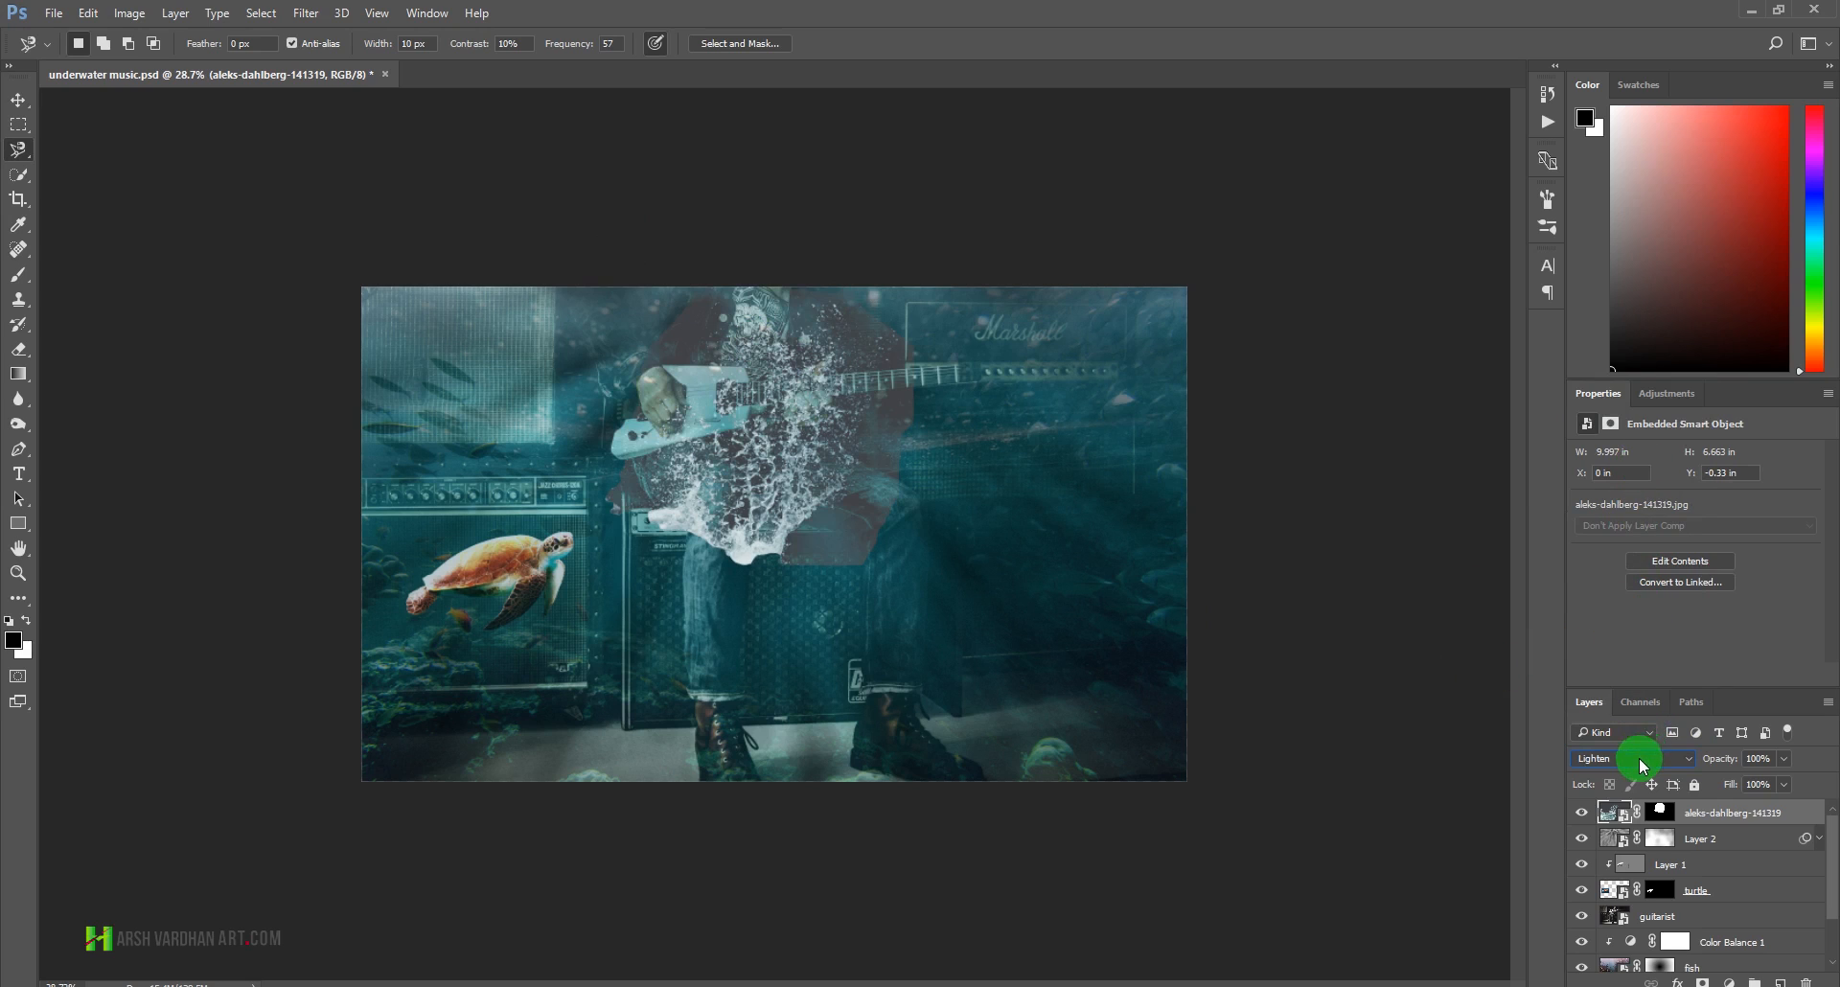
left_click(1642, 765)
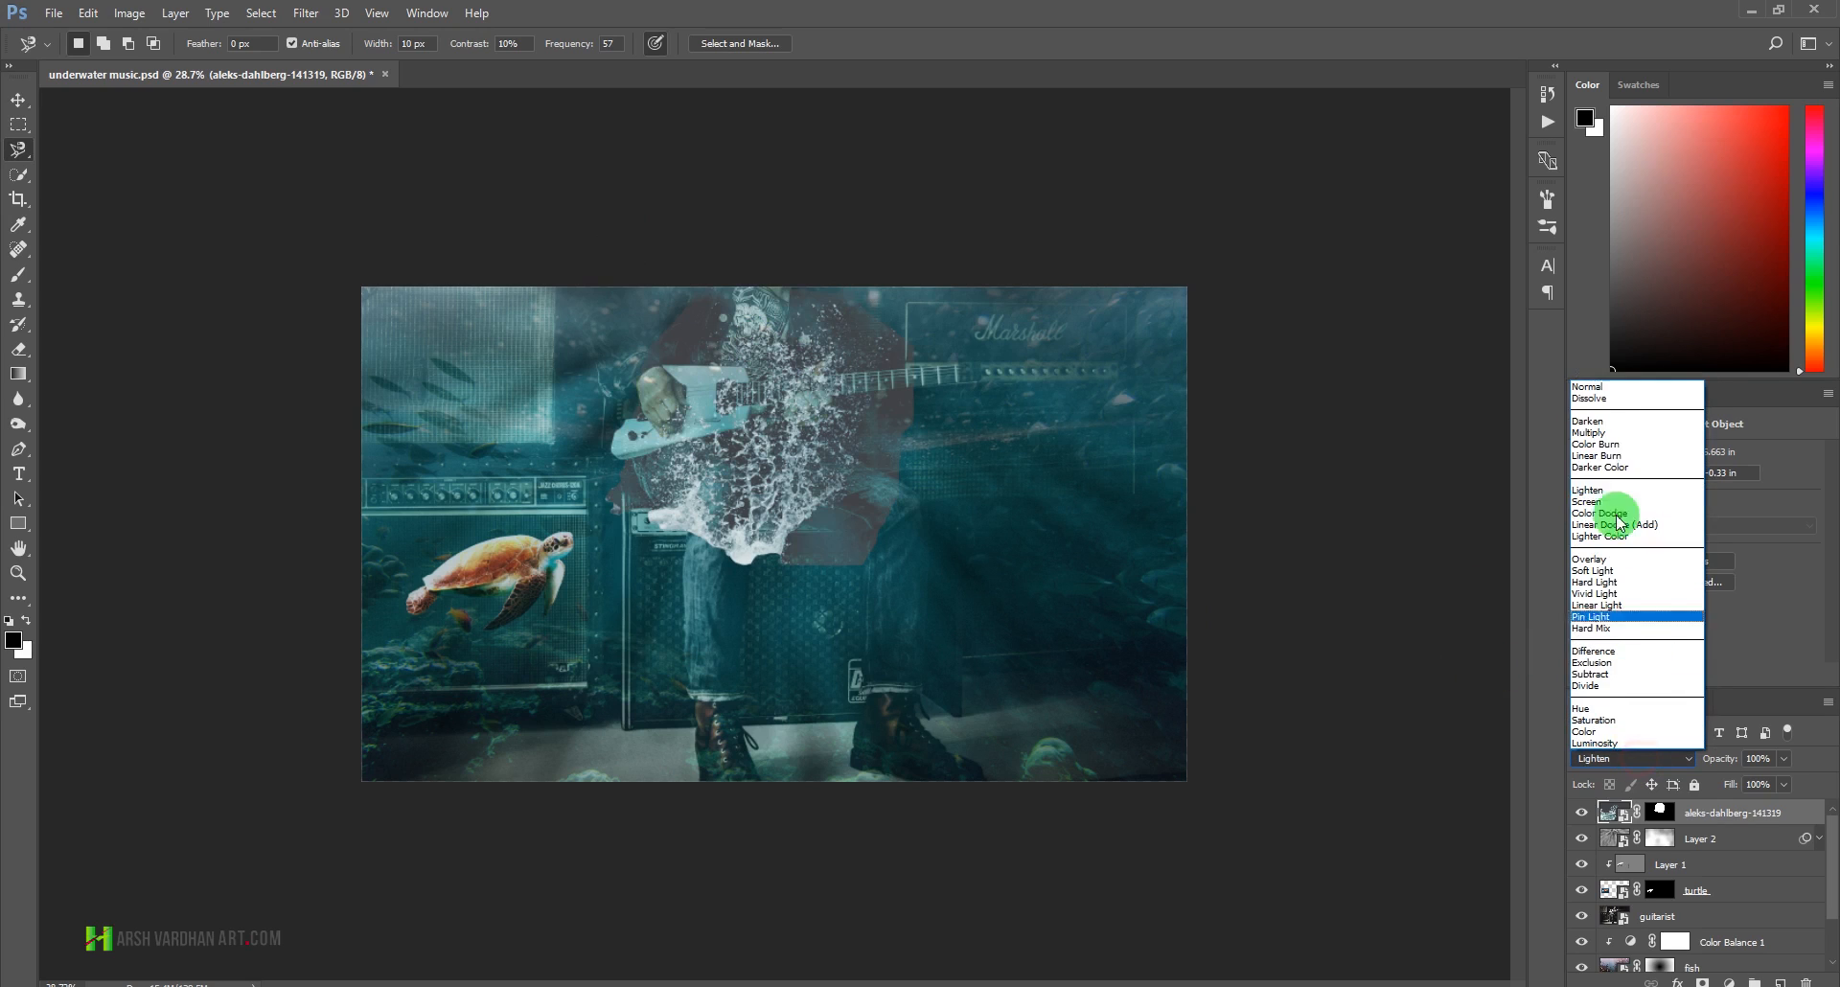
left_click(1627, 422)
left_click(1623, 762)
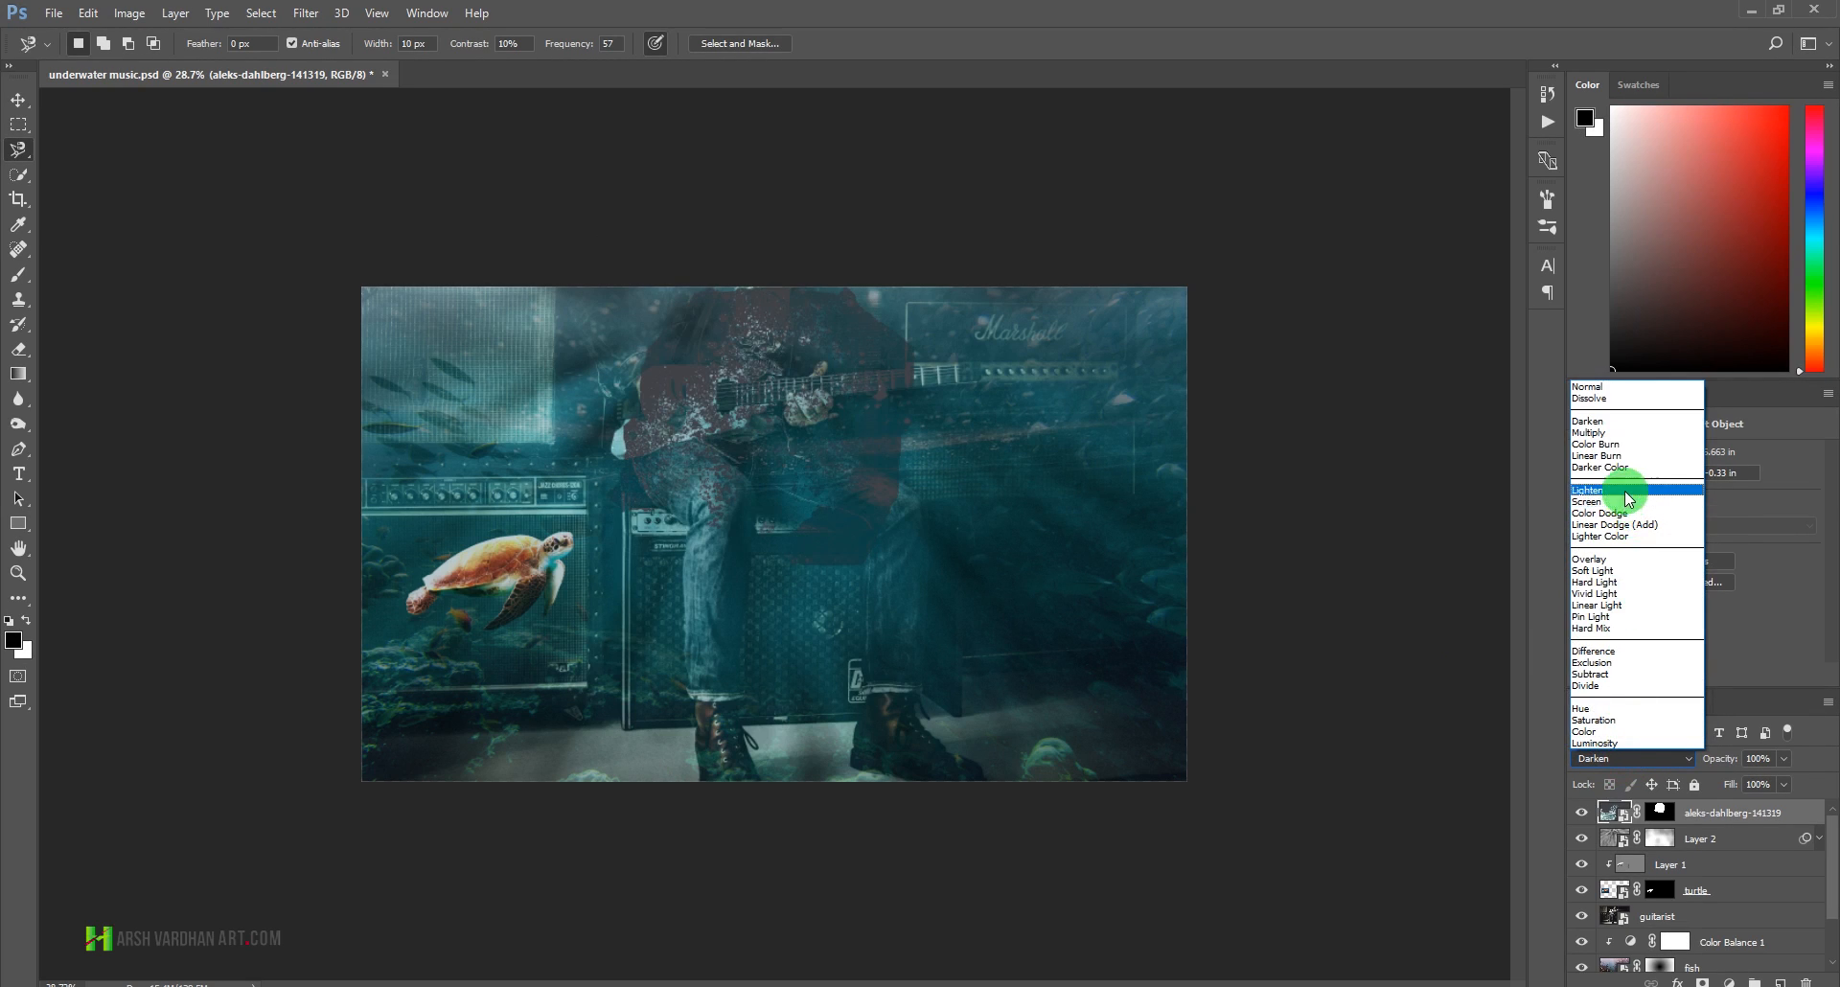
left_click(1628, 490)
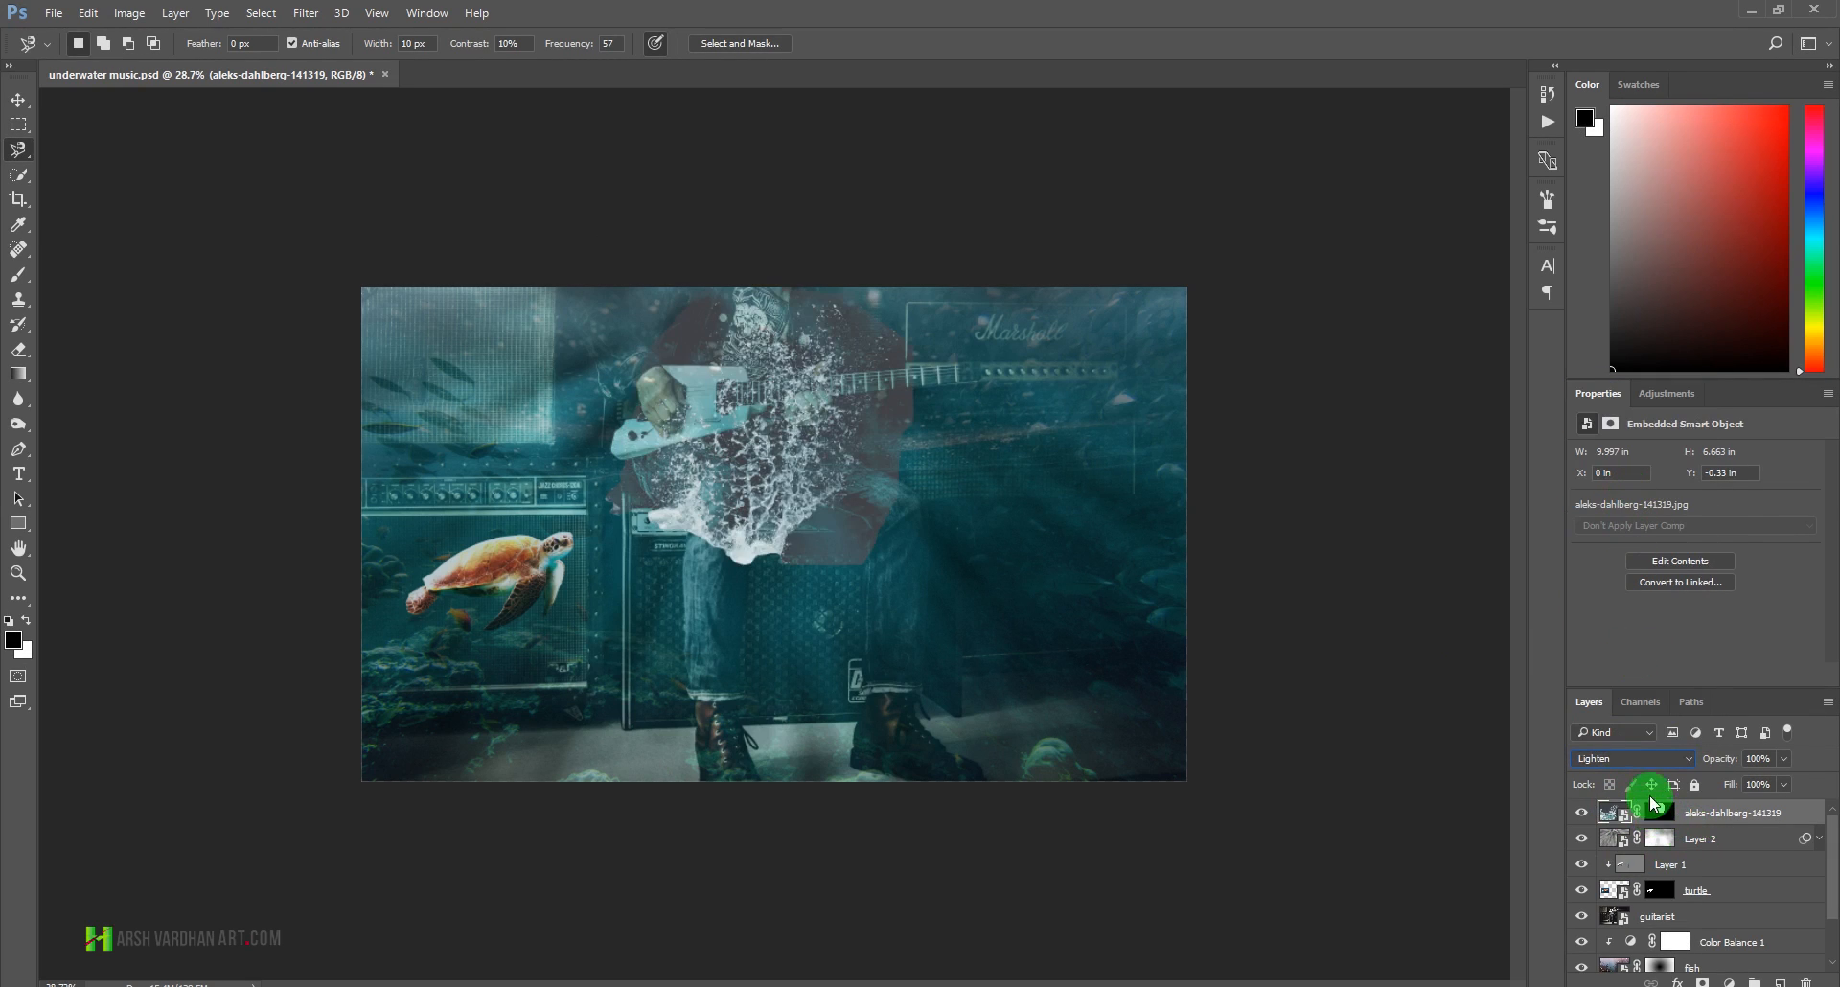
left_click(1637, 759)
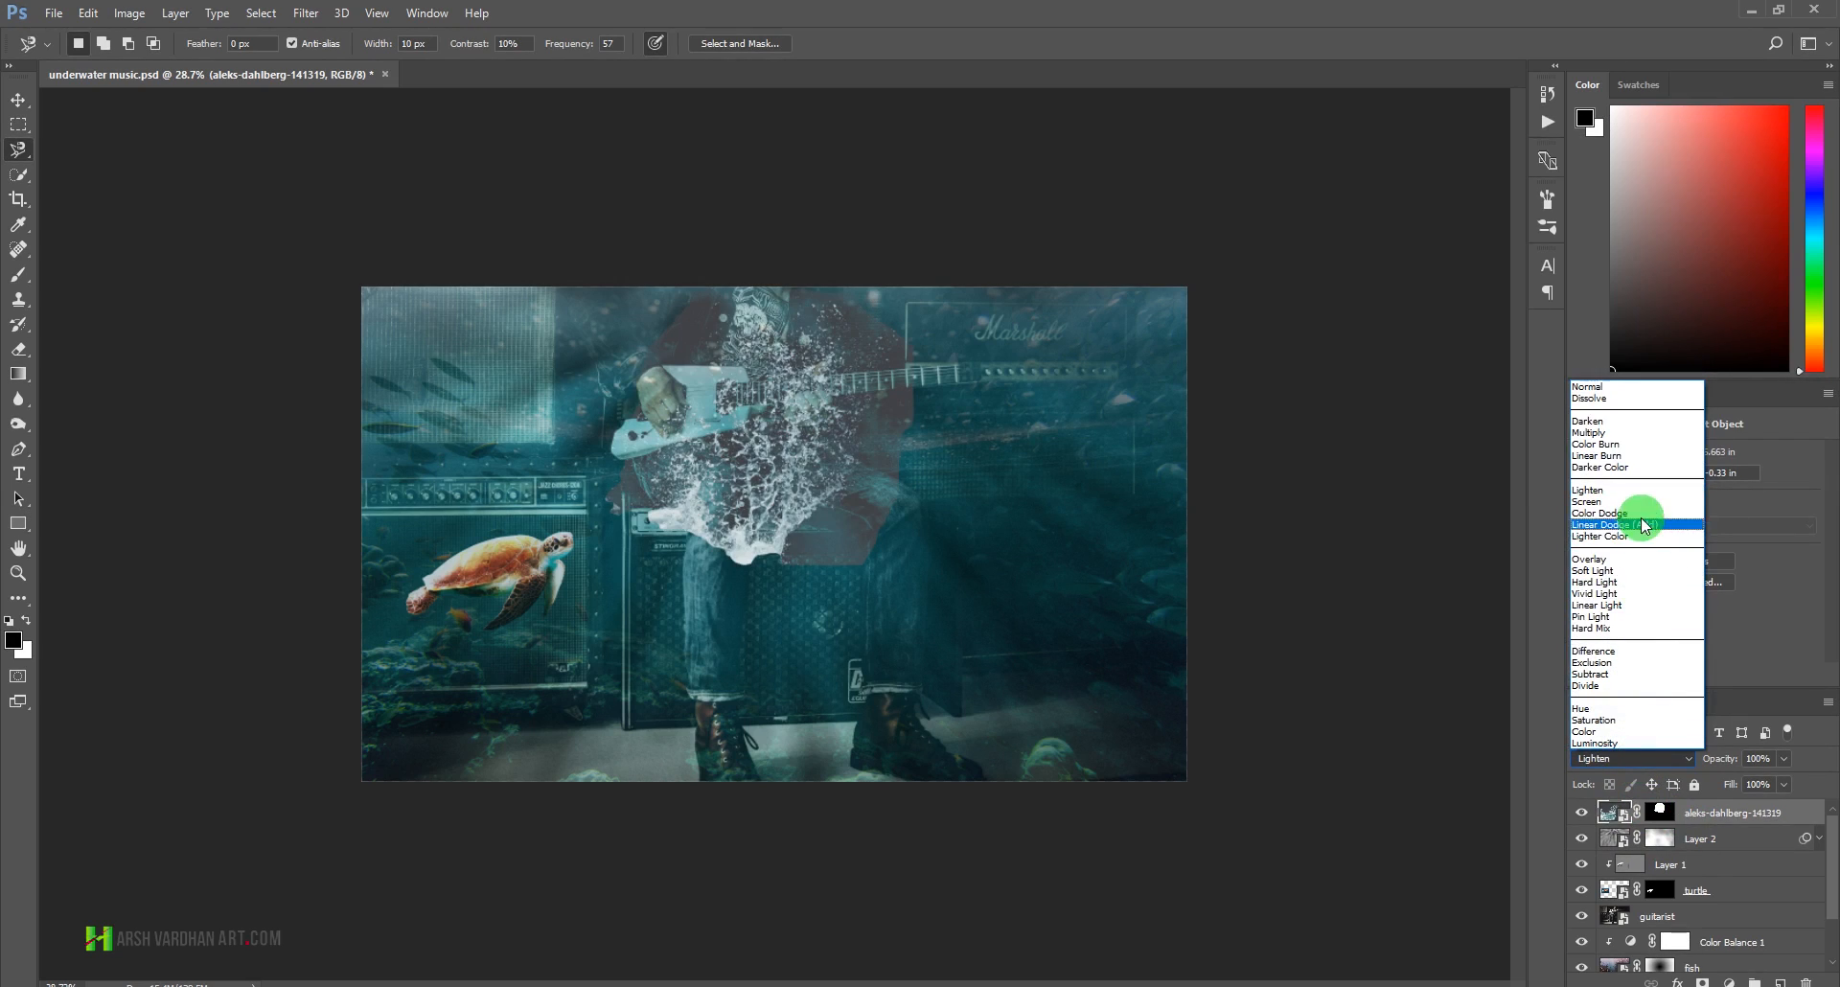
left_click(1610, 559)
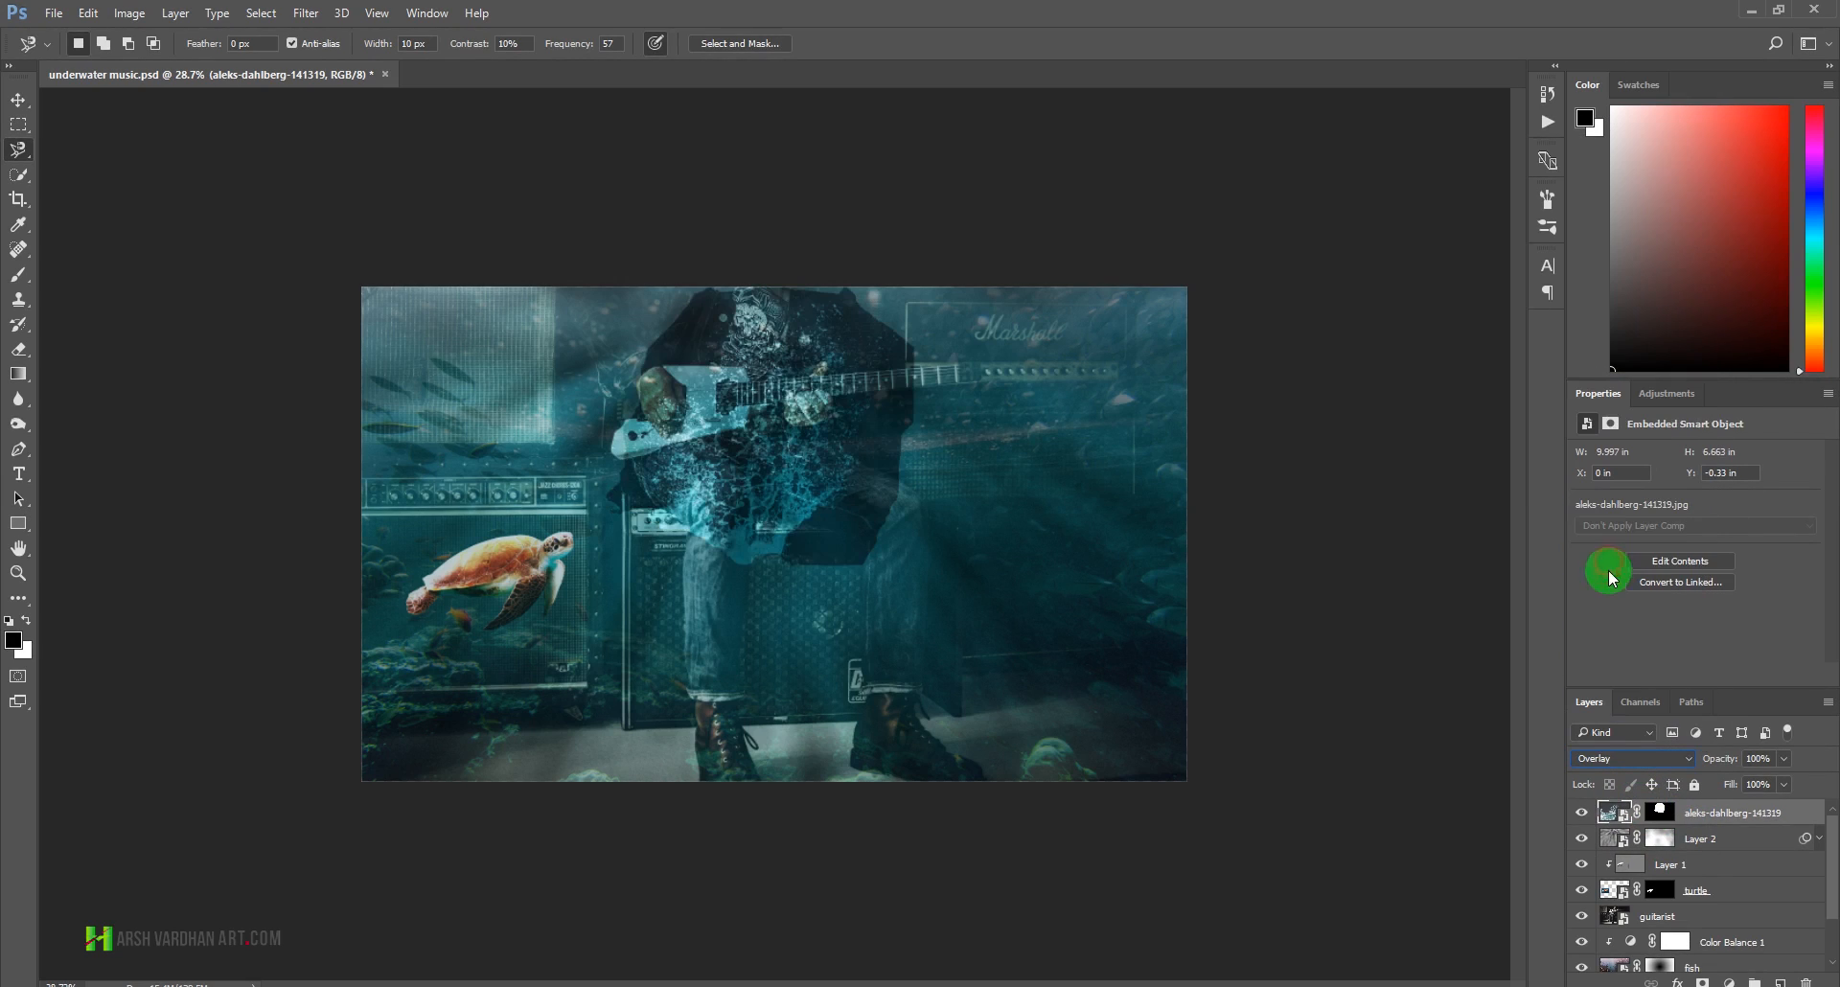
left_click(1635, 760)
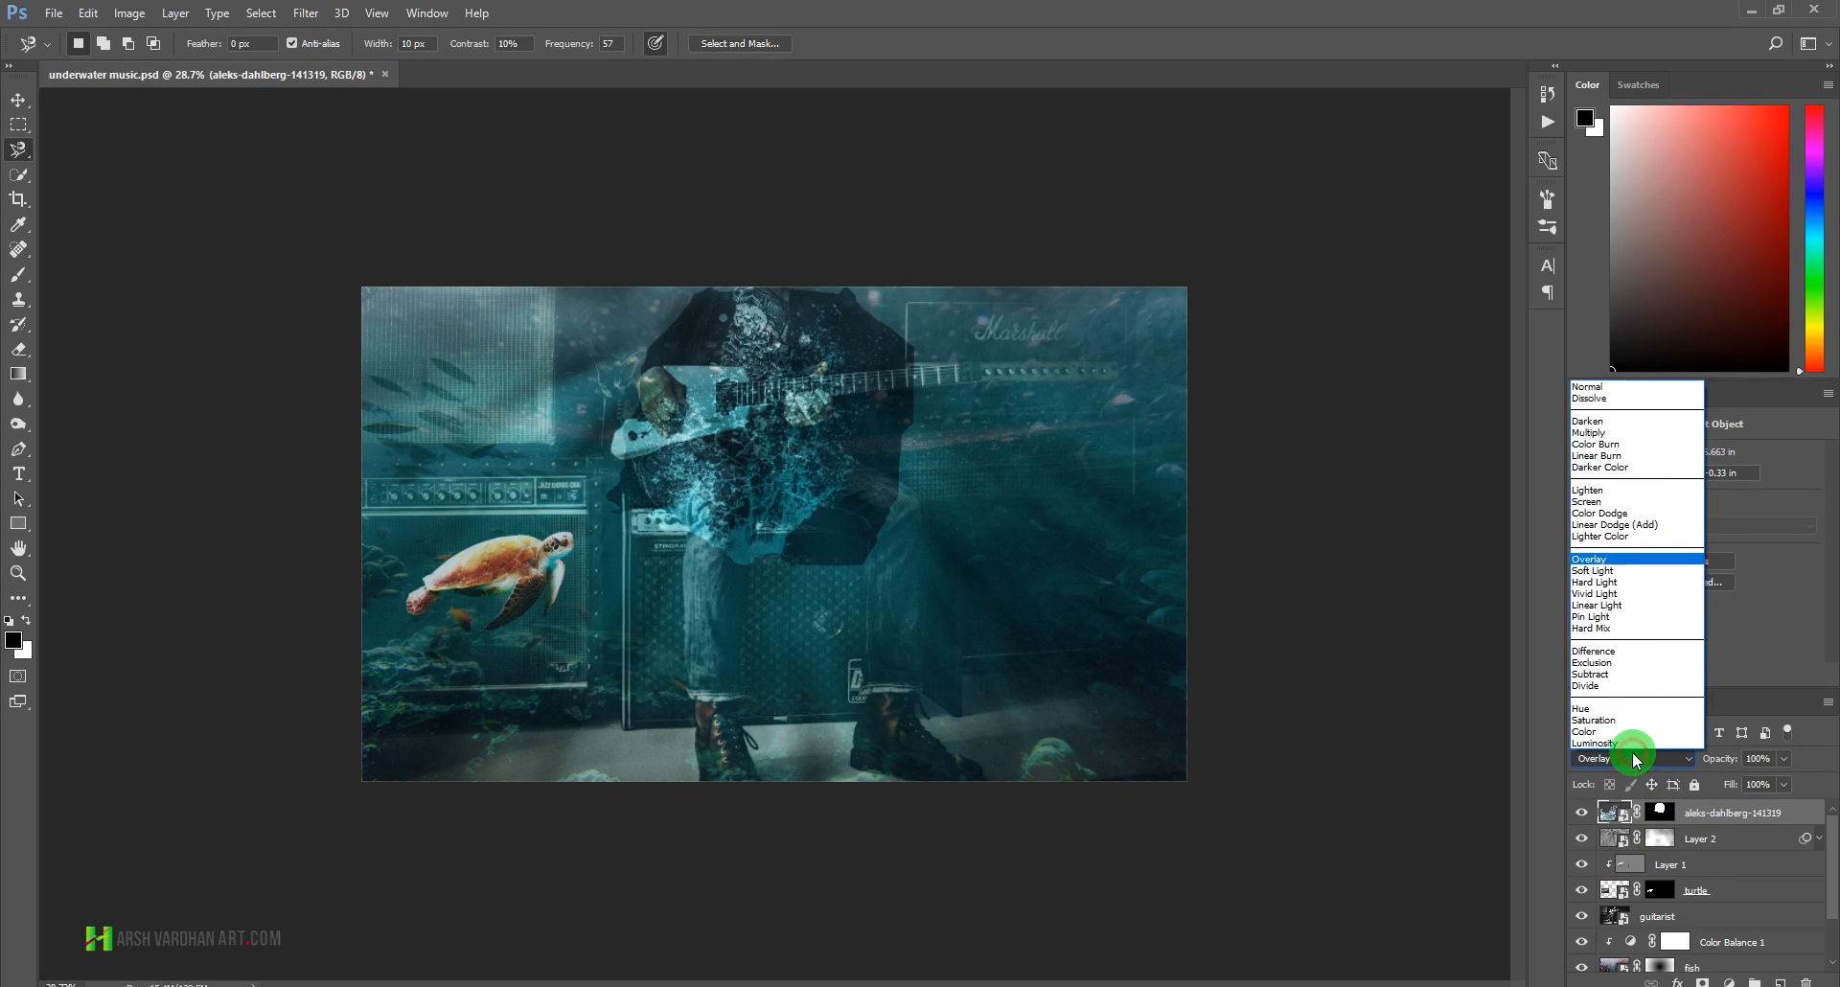
left_click(1639, 494)
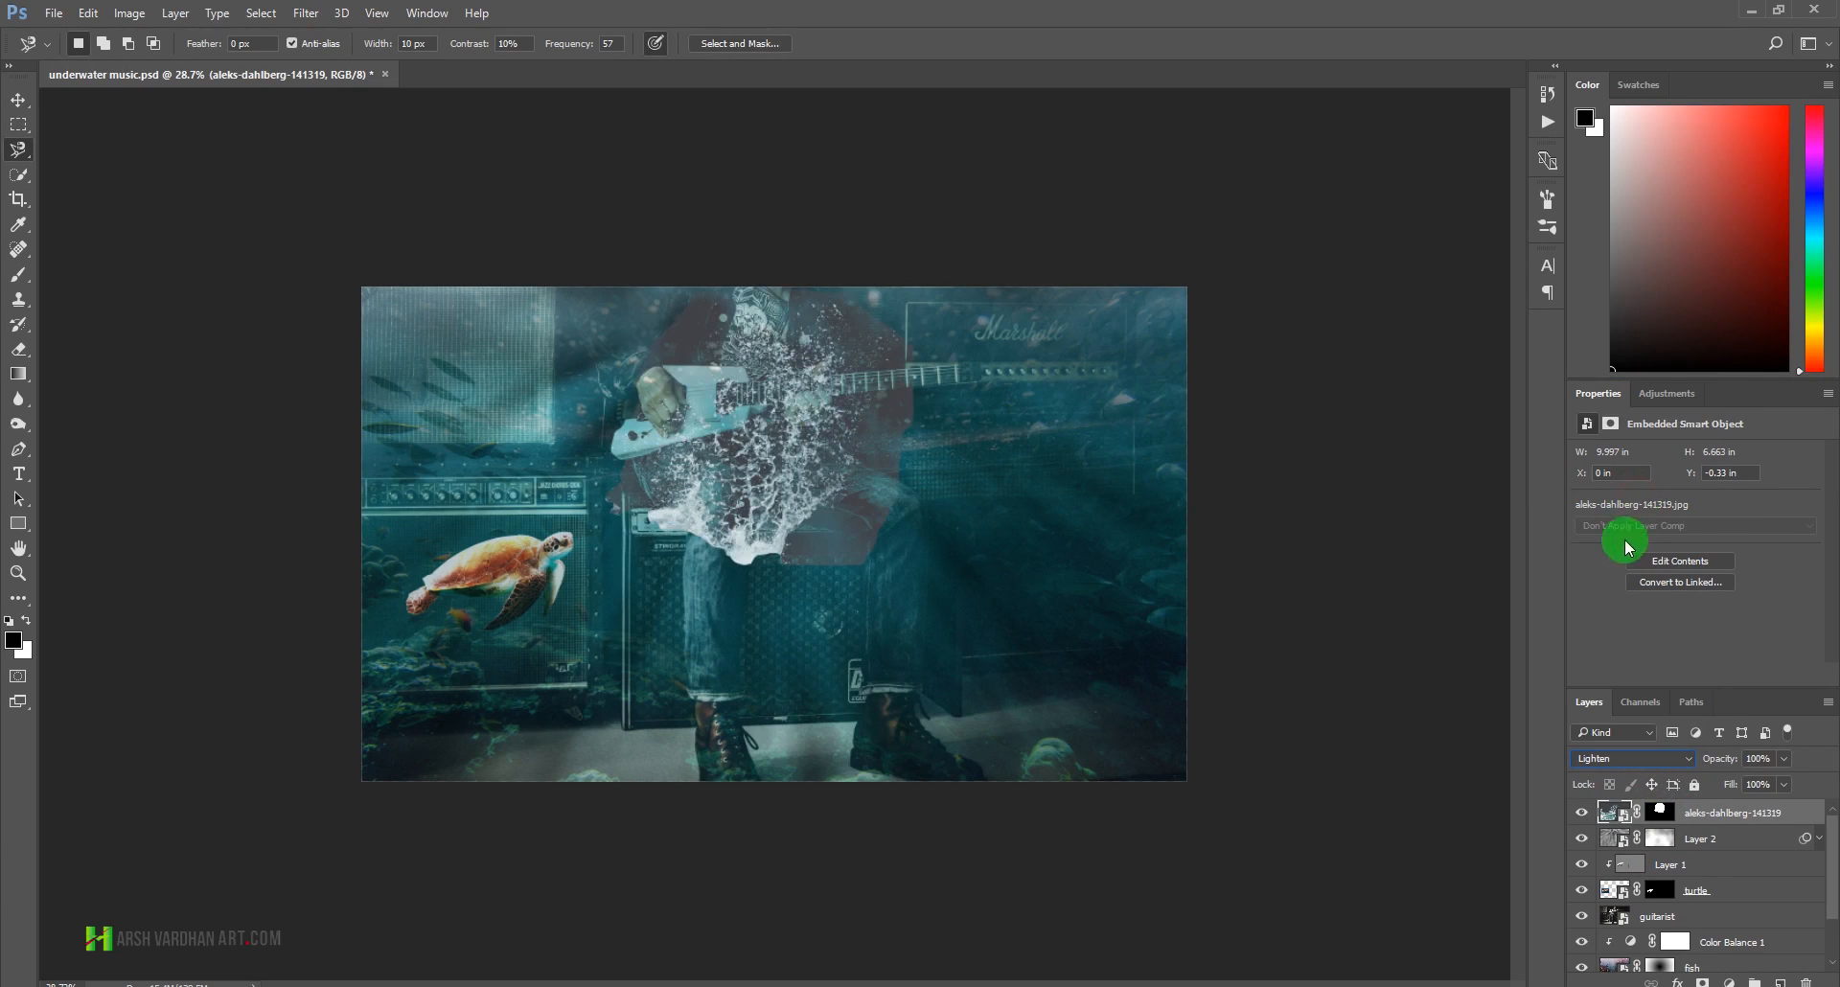
- Target the splash layer's mask and set up a black brush of size 125 at 45% opacity
left_click_drag(792, 484, 860, 545, "ctrl")
left_click_drag(896, 420, 919, 493)
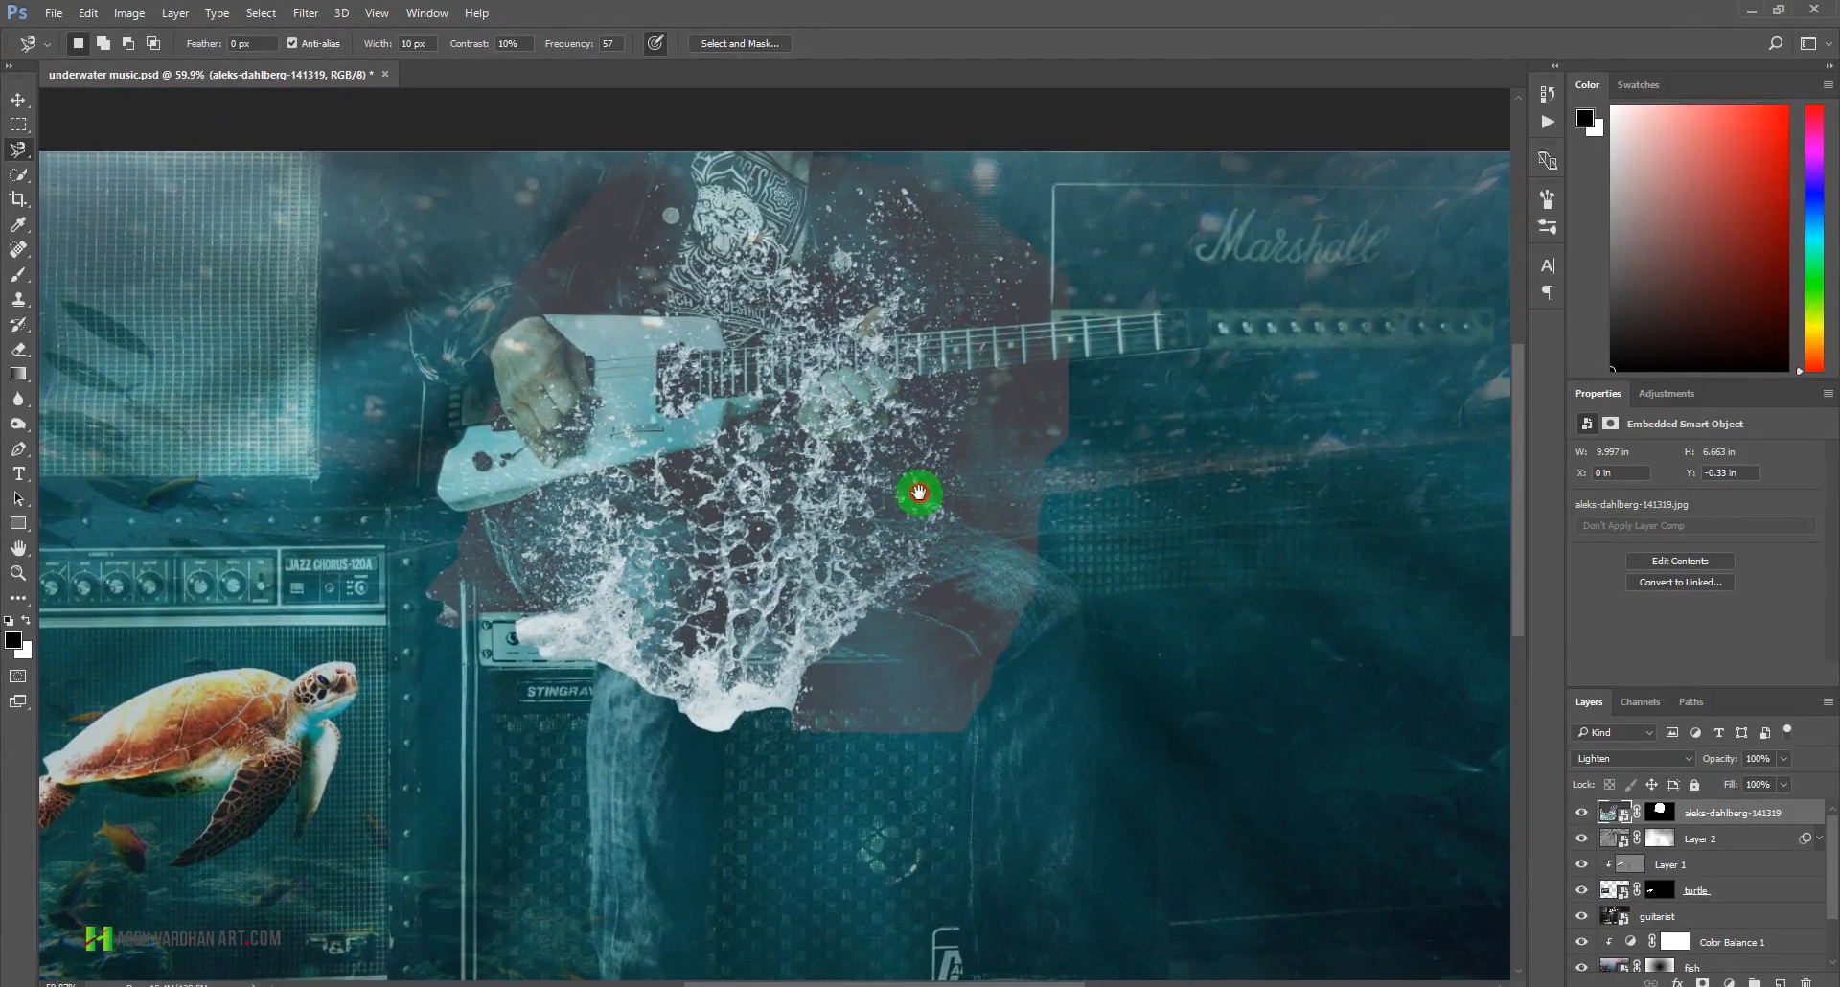
key("b")
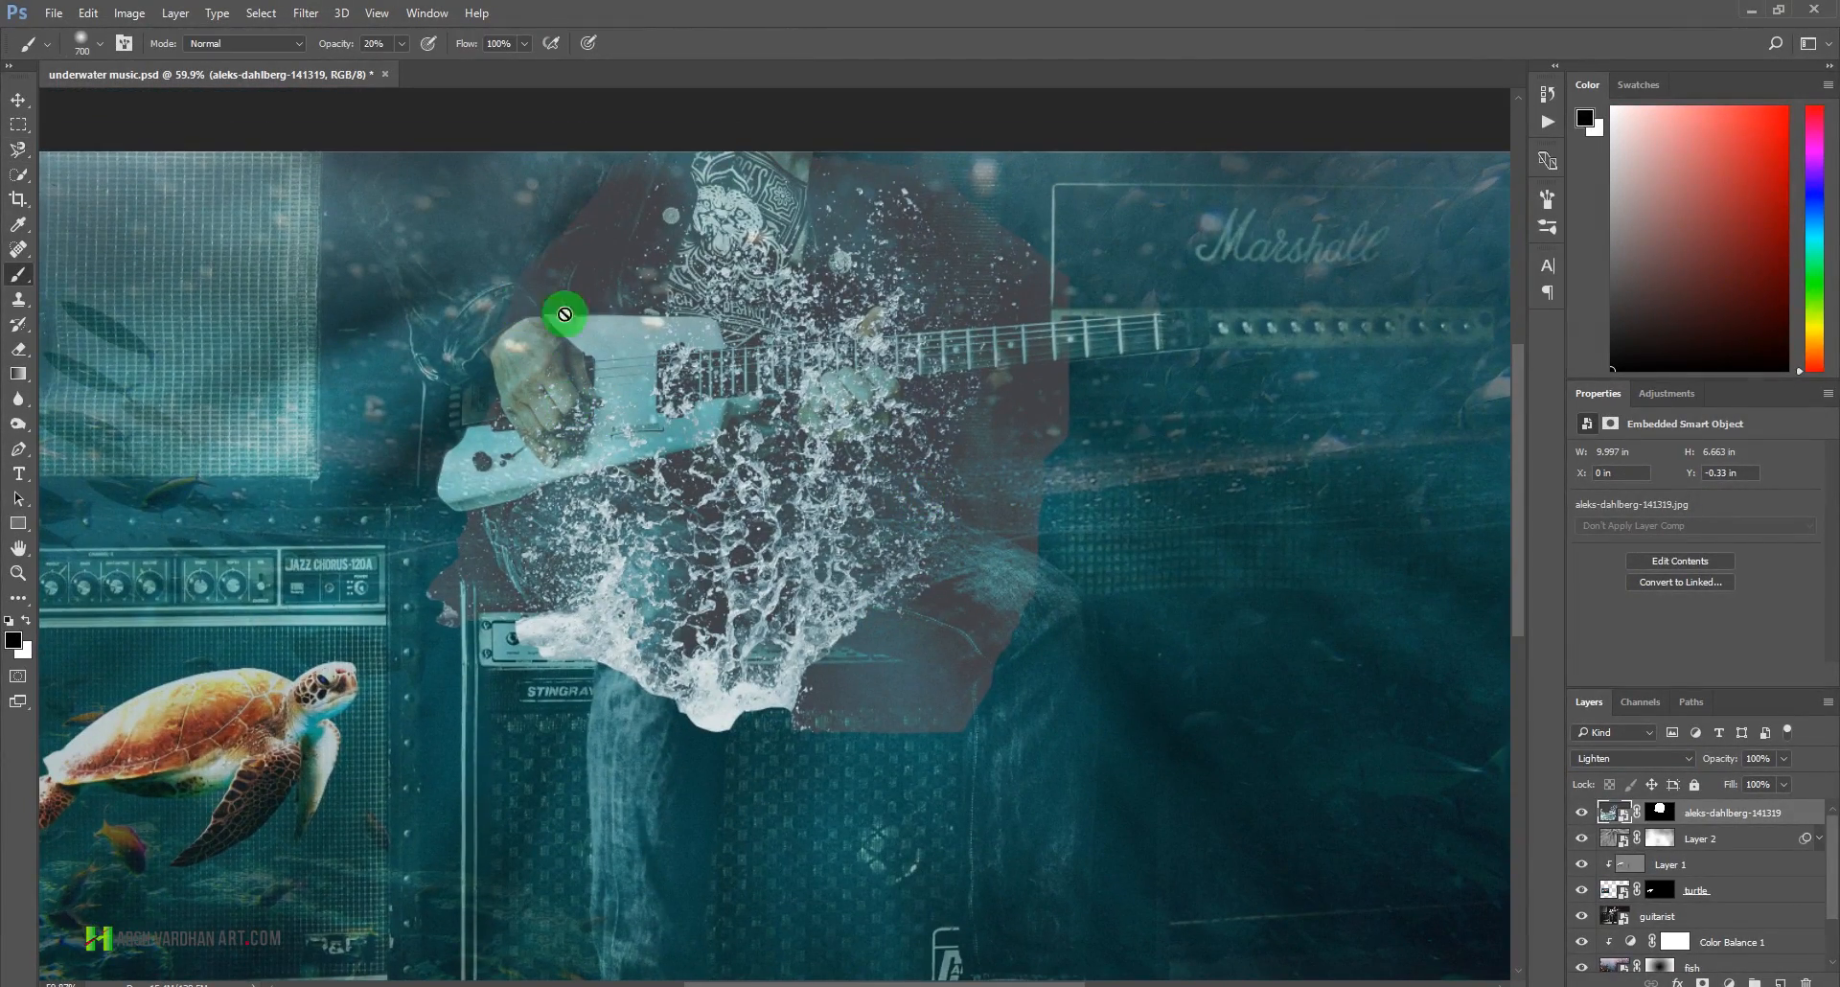
left_click(1660, 811)
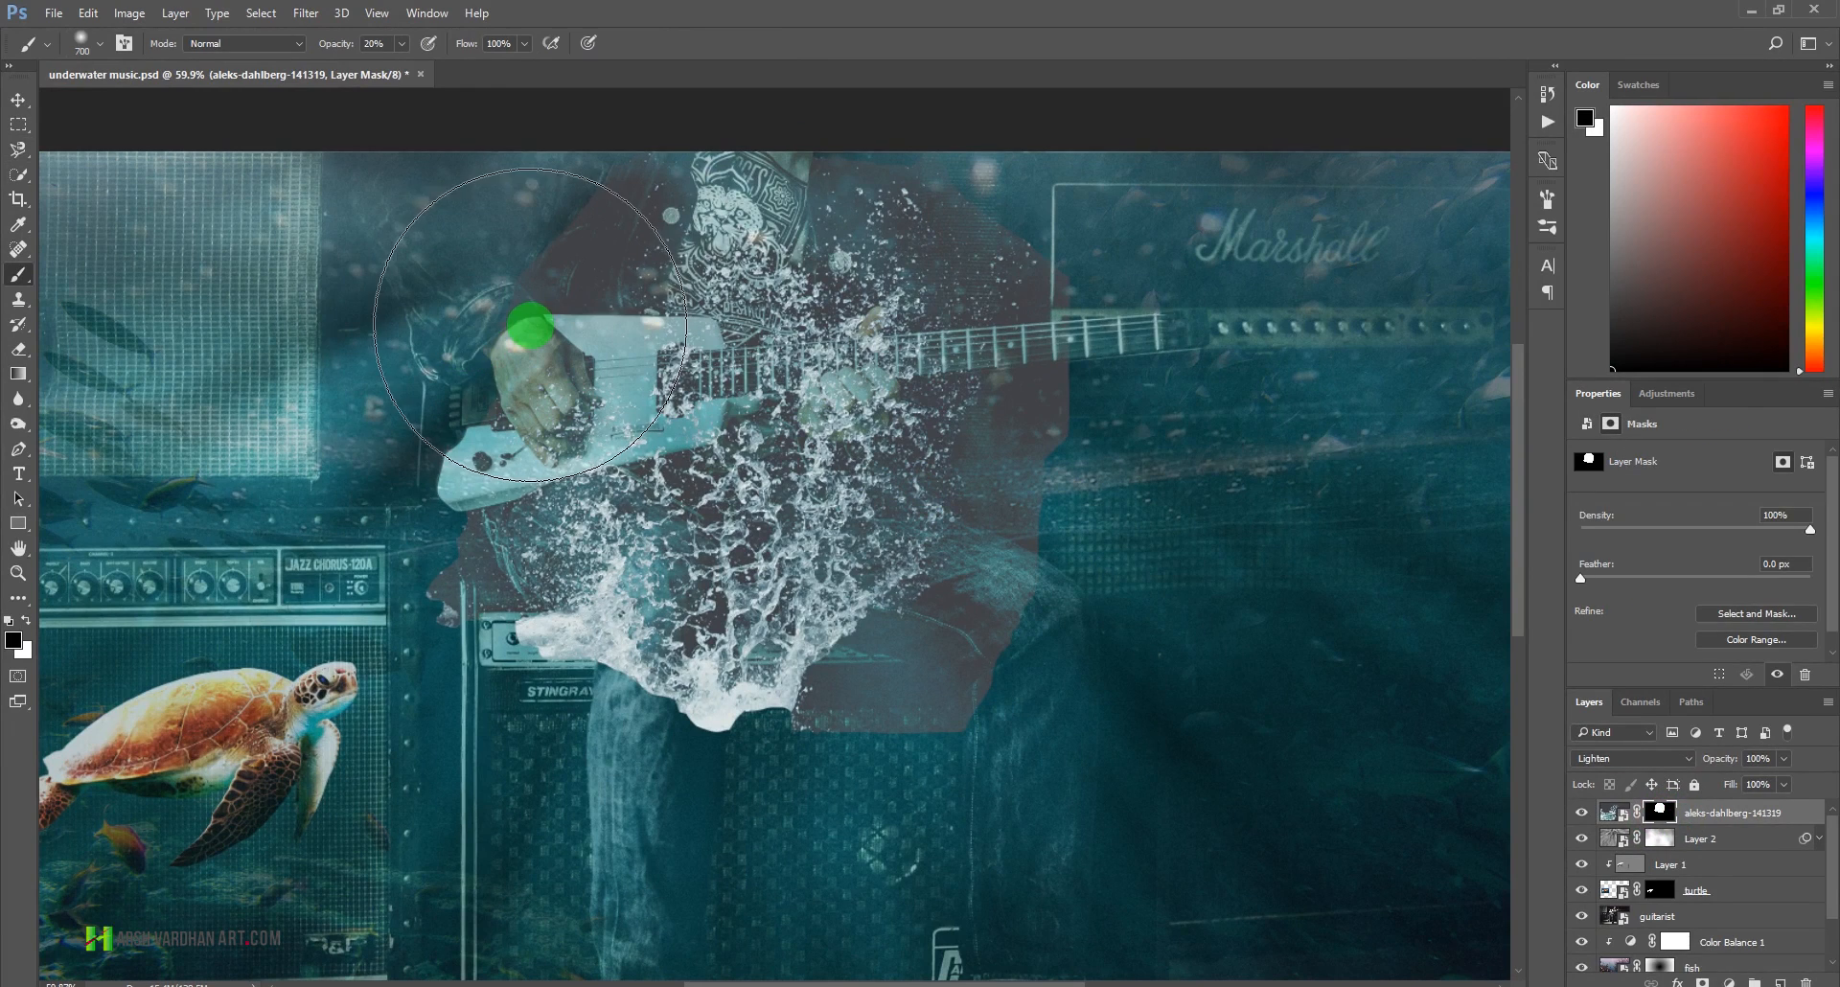
key("bracketleft")
key("bracketleft")
key("bracketleft")
key("bracketleft")
key("bracketleft")
key("bracketleft")
key("bracketleft")
key("bracketleft")
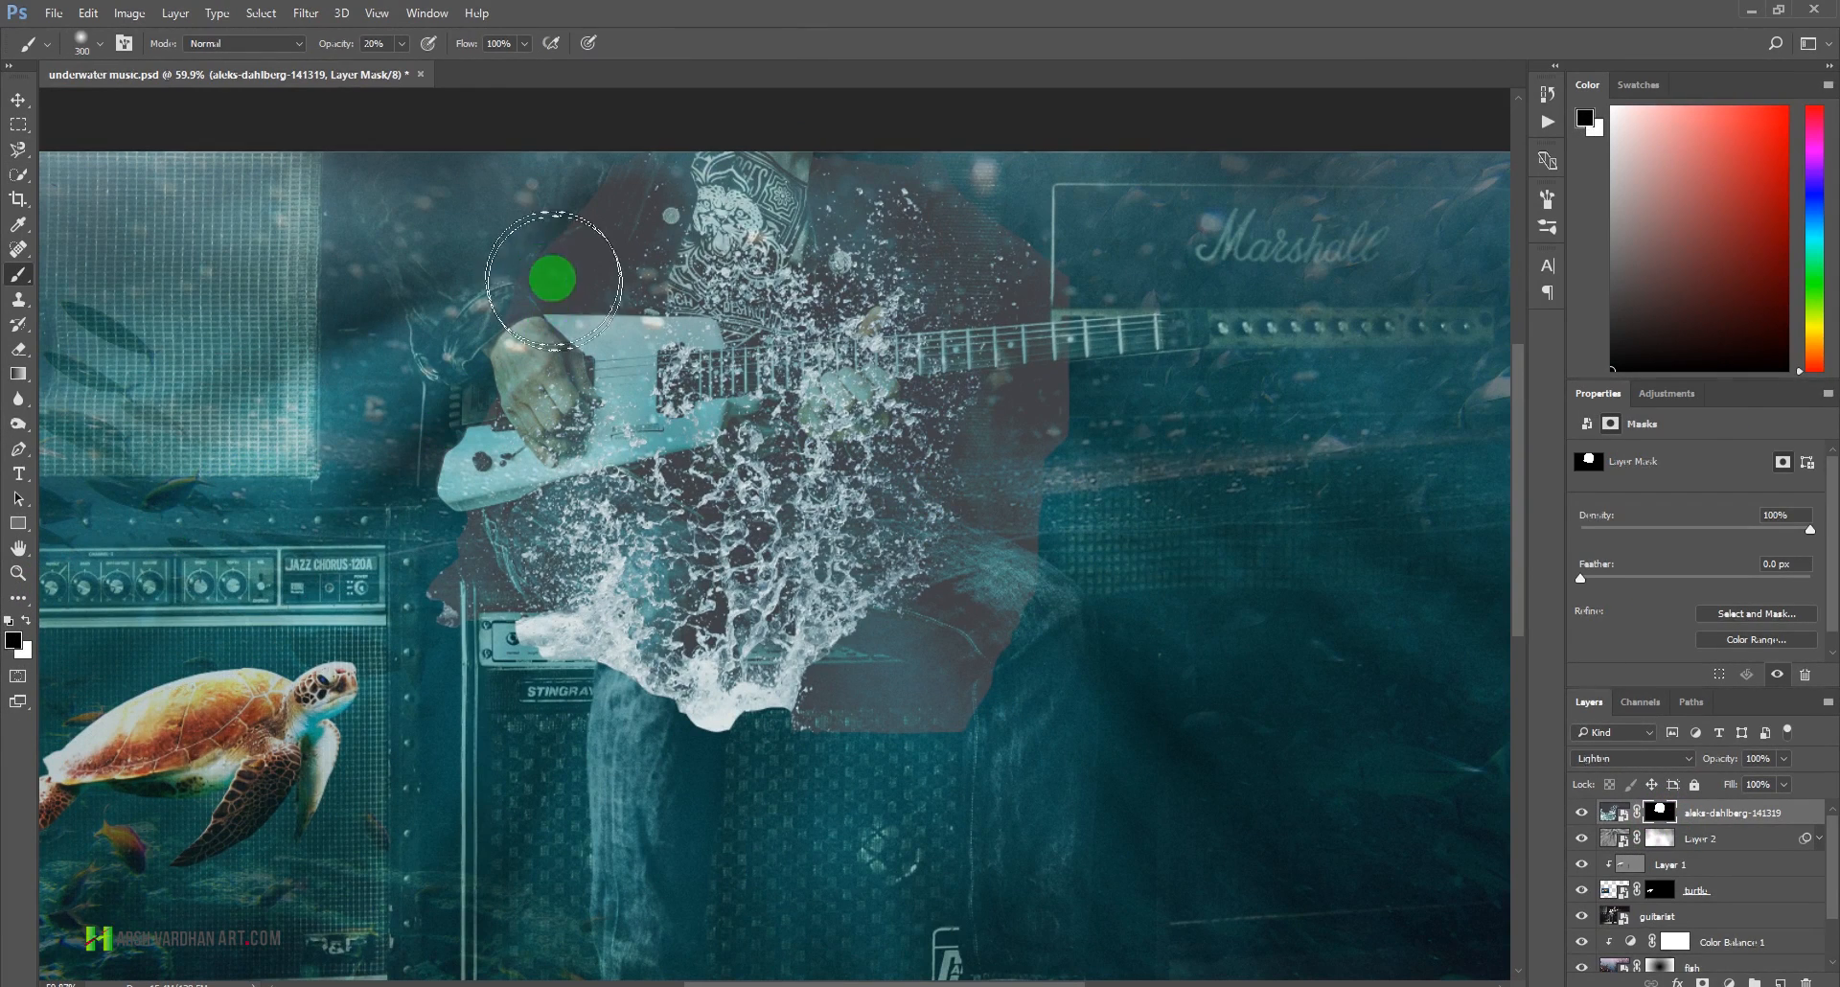
key("bracketleft")
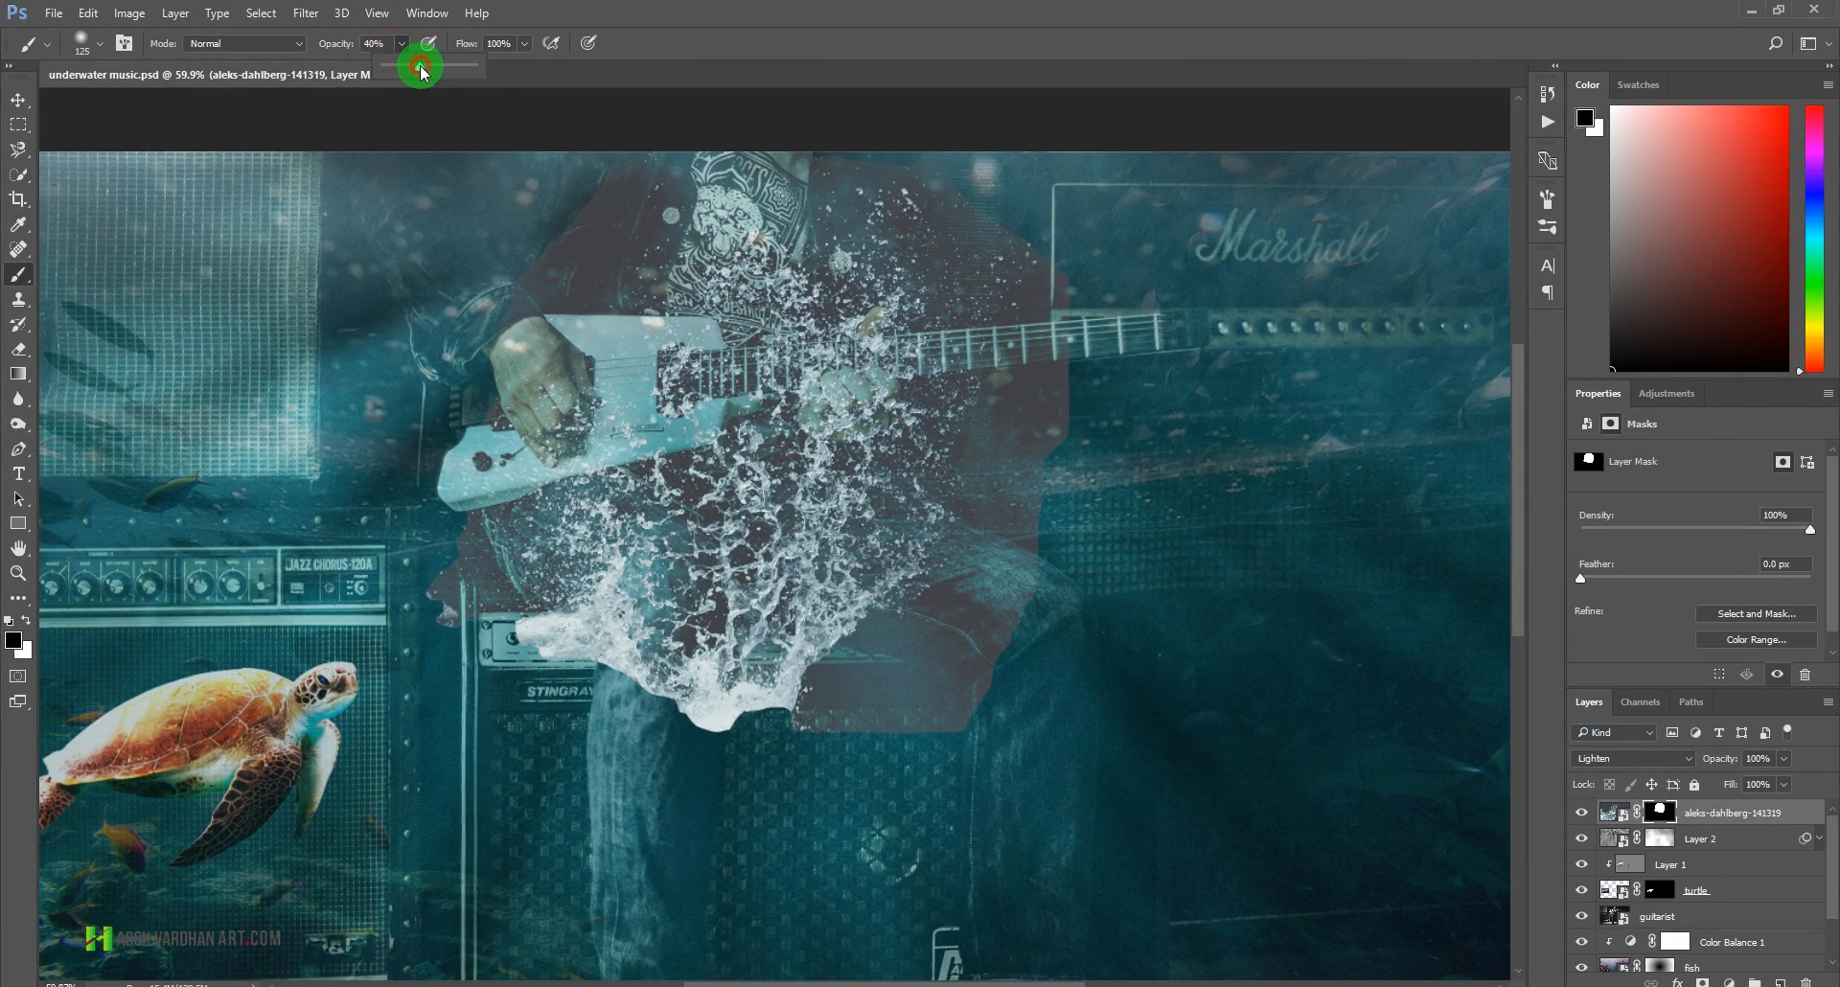
left_click(702, 28)
- Paint black on the mask around the splash with a brush of up to 175 to hide the leftover photo background
mouse_move(586, 233)
left_mouse_down()
mouse_move(543, 274)
mouse_move(630, 195)
left_mouse_up()
key("bracketright")
mouse_move(624, 245)
left_mouse_down()
mouse_move(645, 200)
mouse_move(628, 233)
left_mouse_up()
left_click_drag(534, 362, 514, 305)
key("bracketright")
mouse_move(487, 514)
left_mouse_down()
mouse_move(447, 544)
mouse_move(510, 655)
left_mouse_up()
left_click_drag(523, 674, 593, 703)
mouse_move(900, 740)
left_mouse_down()
mouse_move(830, 711)
mouse_move(998, 572)
mouse_move(1012, 692)
left_mouse_up()
mouse_move(1018, 594)
left_mouse_down()
mouse_move(963, 723)
mouse_move(995, 379)
mouse_move(1020, 432)
mouse_move(994, 251)
mouse_move(1012, 303)
mouse_move(973, 250)
mouse_move(933, 260)
mouse_move(905, 200)
mouse_move(811, 168)
mouse_move(940, 185)
mouse_move(911, 221)
mouse_move(978, 307)
mouse_move(1019, 475)
mouse_move(1013, 267)
mouse_move(512, 179)
mouse_move(616, 244)
mouse_move(669, 162)
mouse_move(523, 263)
mouse_move(430, 283)
mouse_move(899, 290)
mouse_move(1066, 400)
mouse_move(982, 445)
mouse_move(1028, 601)
mouse_move(994, 673)
mouse_move(894, 736)
mouse_move(1006, 742)
mouse_move(939, 732)
mouse_move(891, 761)
mouse_move(942, 639)
mouse_move(913, 697)
left_mouse_up()
- Convert the masked splash layer to a Smart Object
left_click(1667, 841)
right_click(1758, 821)
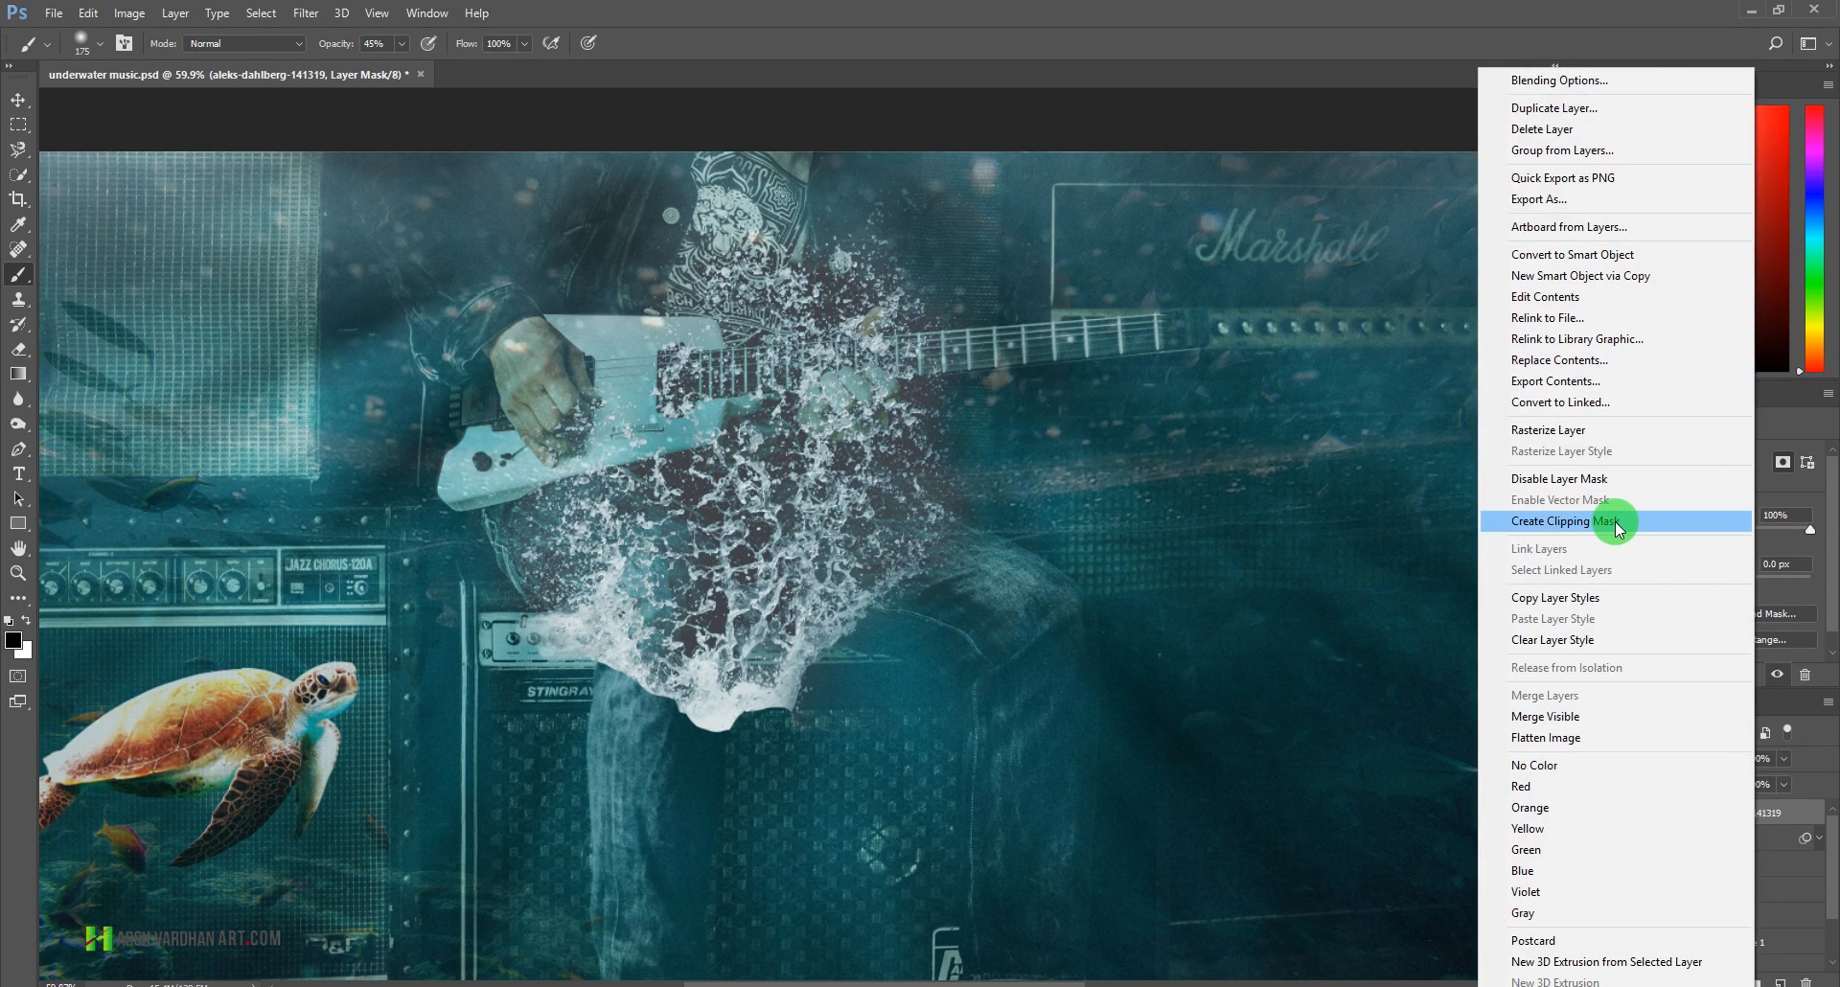
left_click(1618, 254)
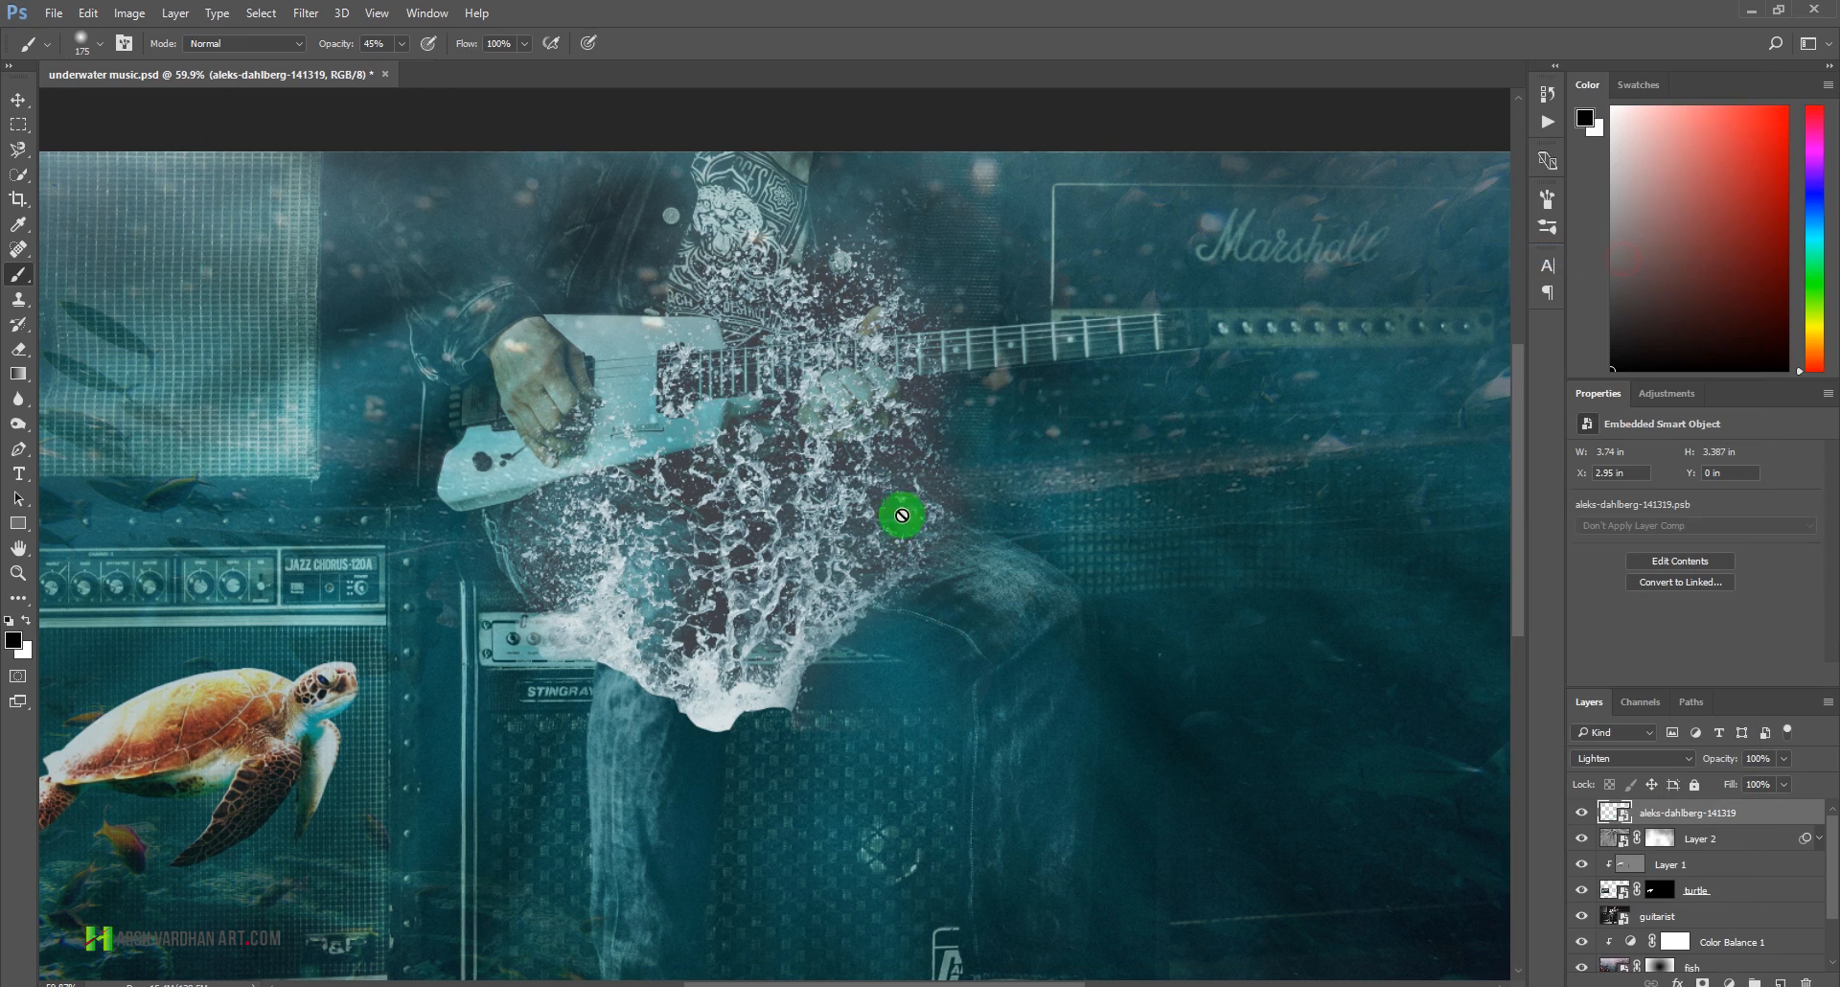
- Transform the splash into a thin strip at 135.29% width and 14.07% height, placed at the image's left edge as a waterline
scroll(974, 458, "down", 4)
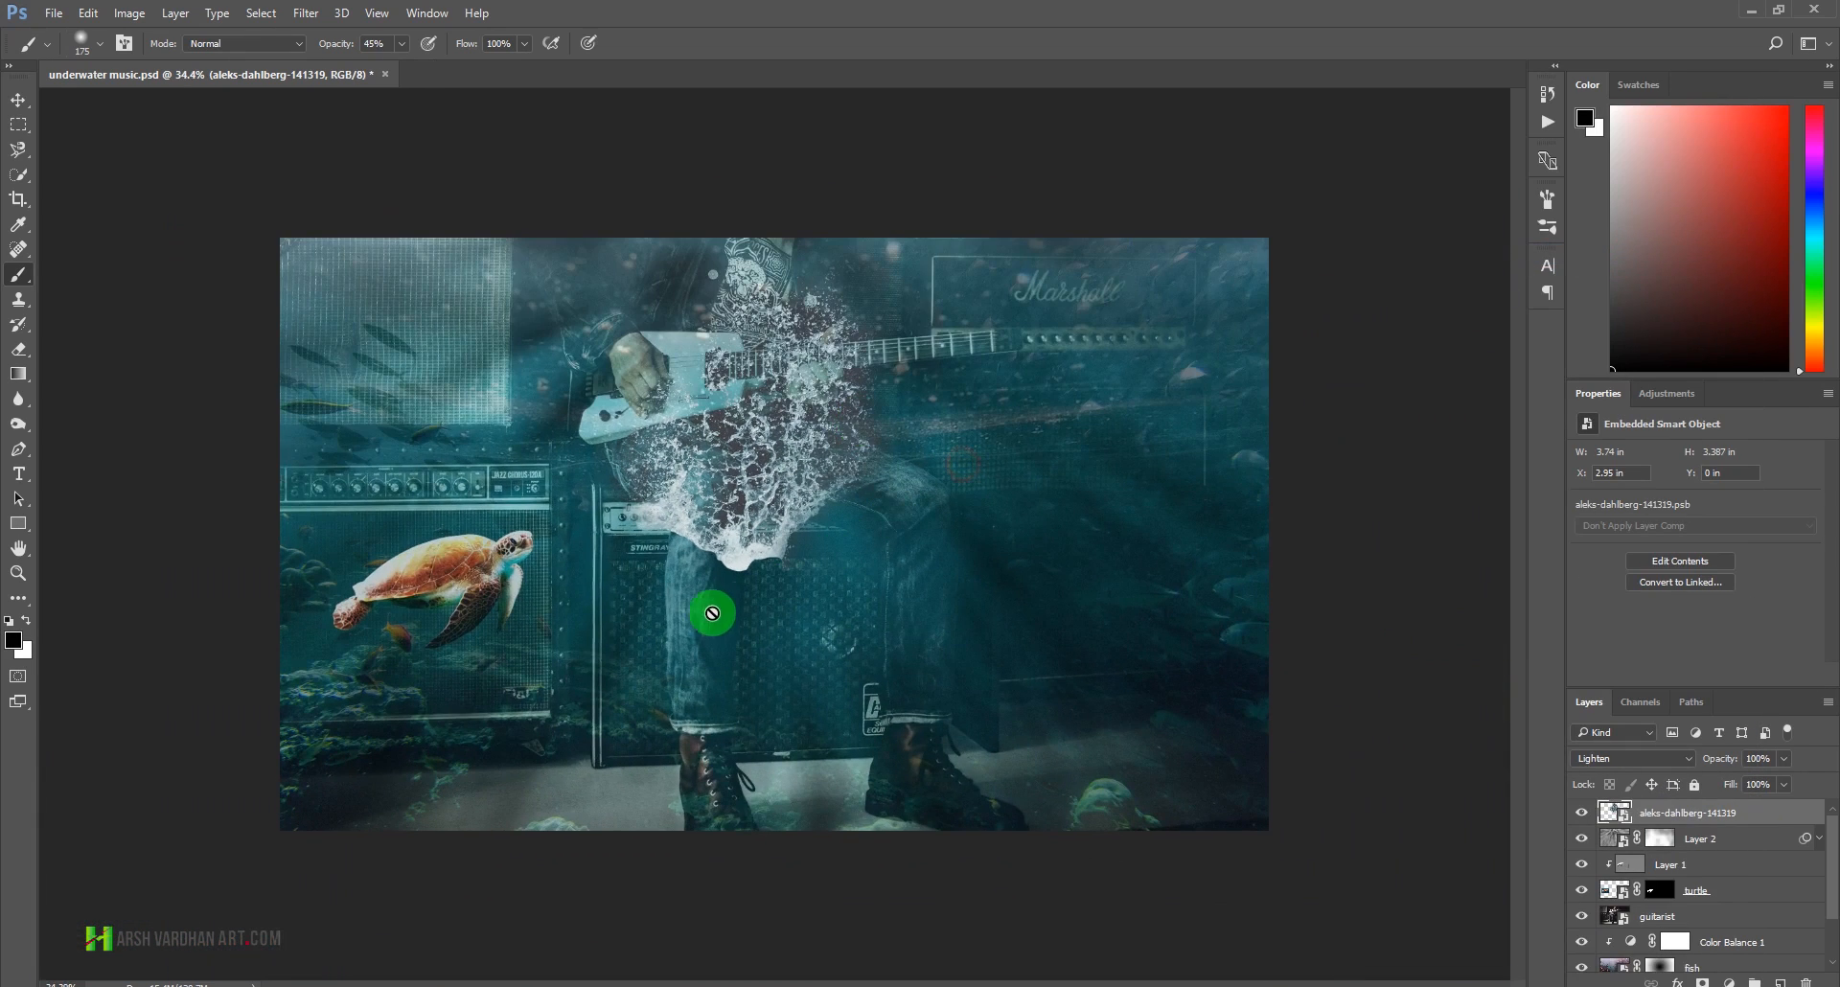
key("ctrl+t")
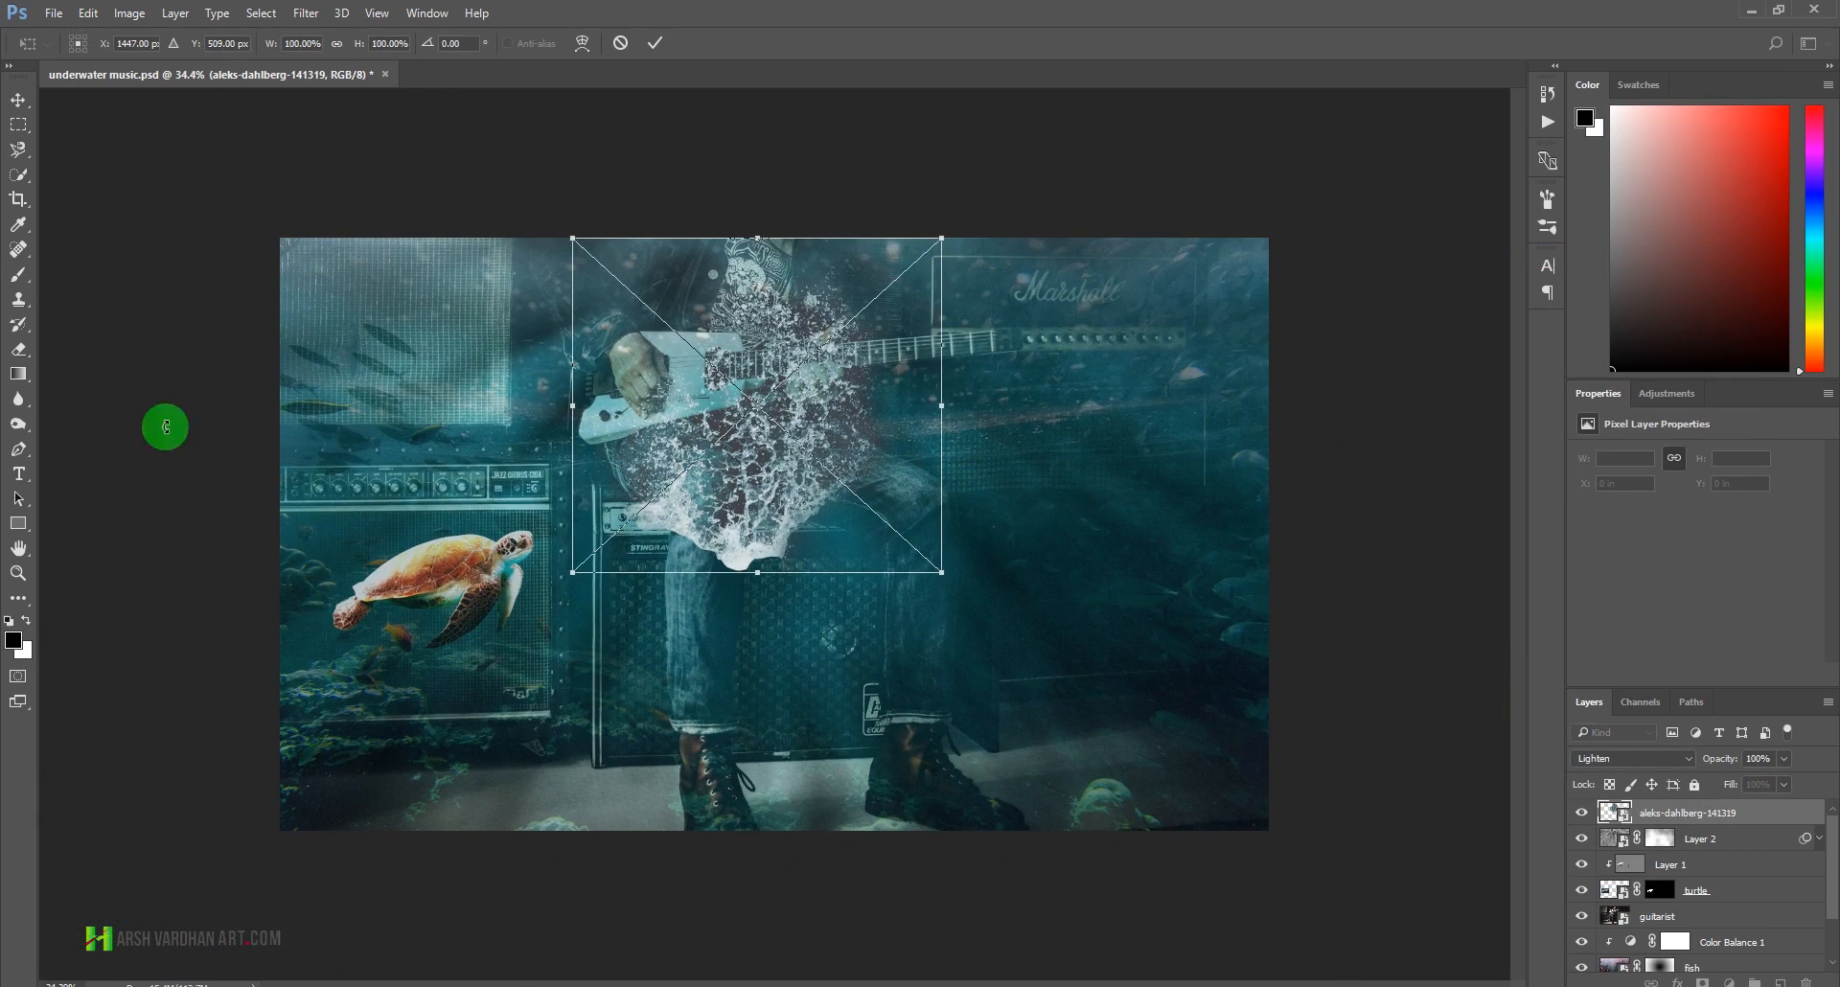
left_click_drag(772, 238, 761, 469)
left_click_drag(942, 524, 1019, 524)
left_click_drag(701, 514, 635, 401)
left_click_drag(775, 408, 1165, 386)
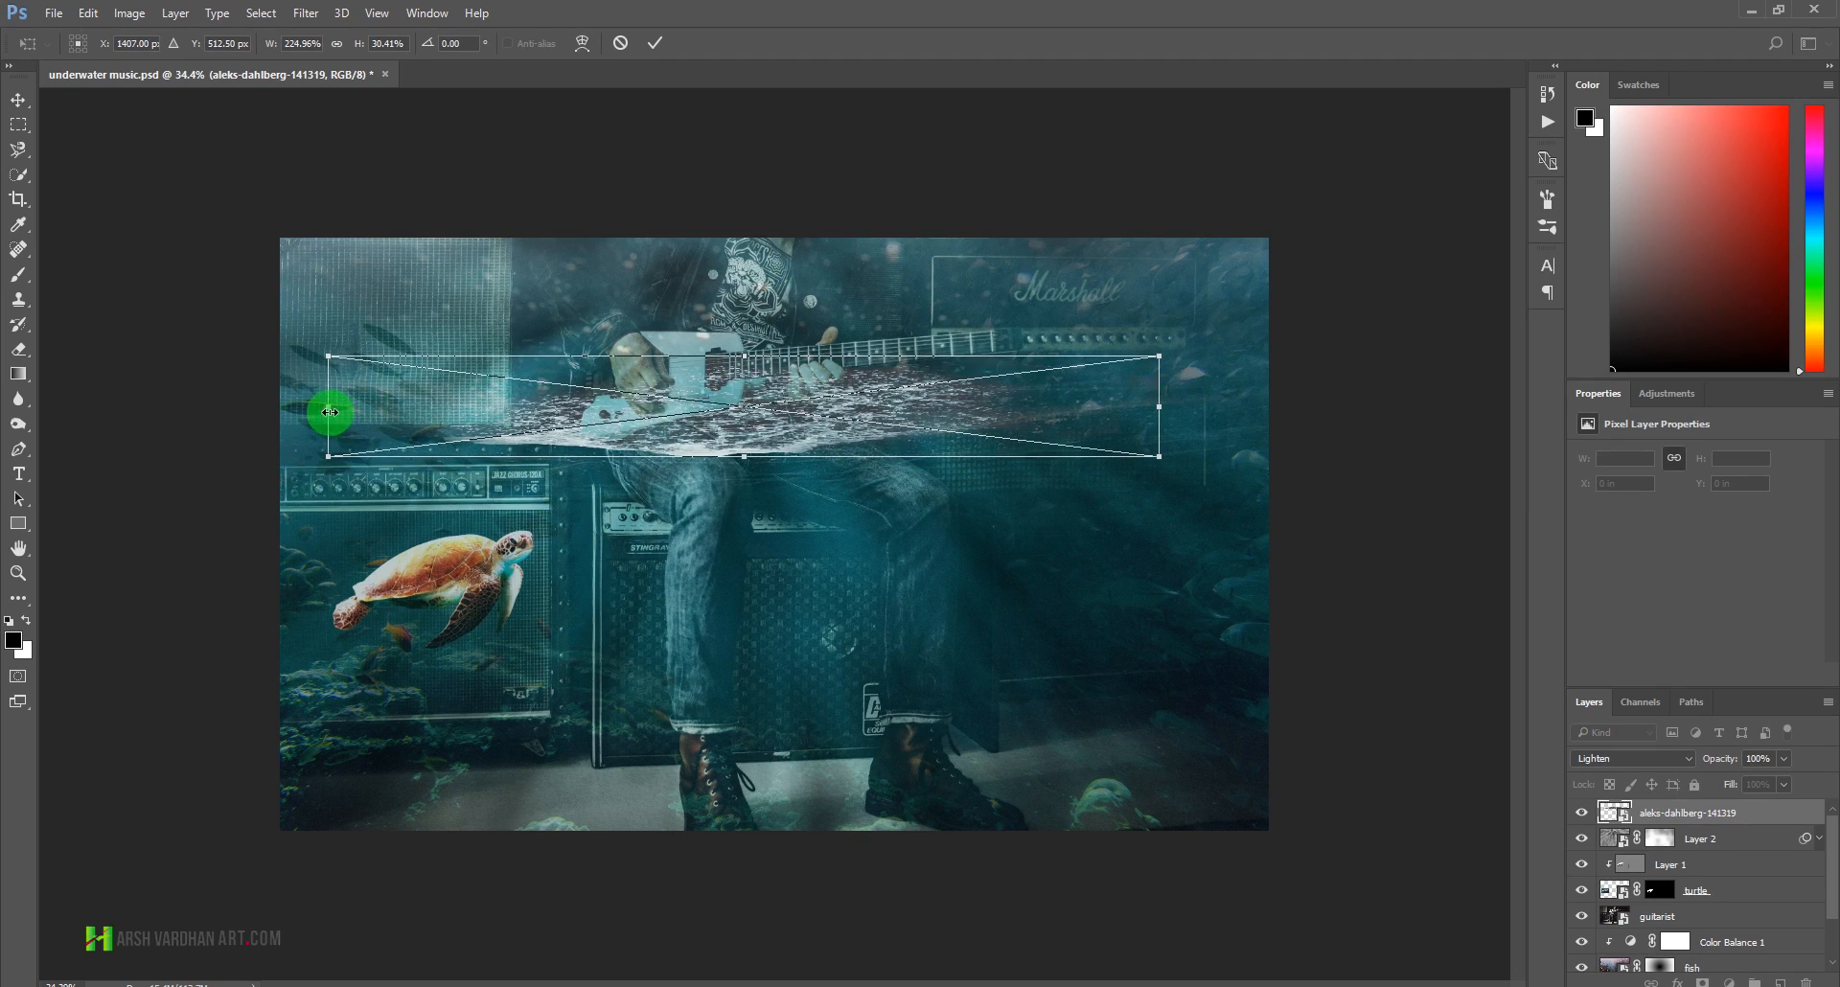
left_click_drag(330, 412, 261, 411)
left_click_drag(710, 458, 718, 403)
left_click_drag(878, 380, 677, 438)
left_click_drag(940, 446, 548, 421)
left_click_drag(420, 440, 548, 442)
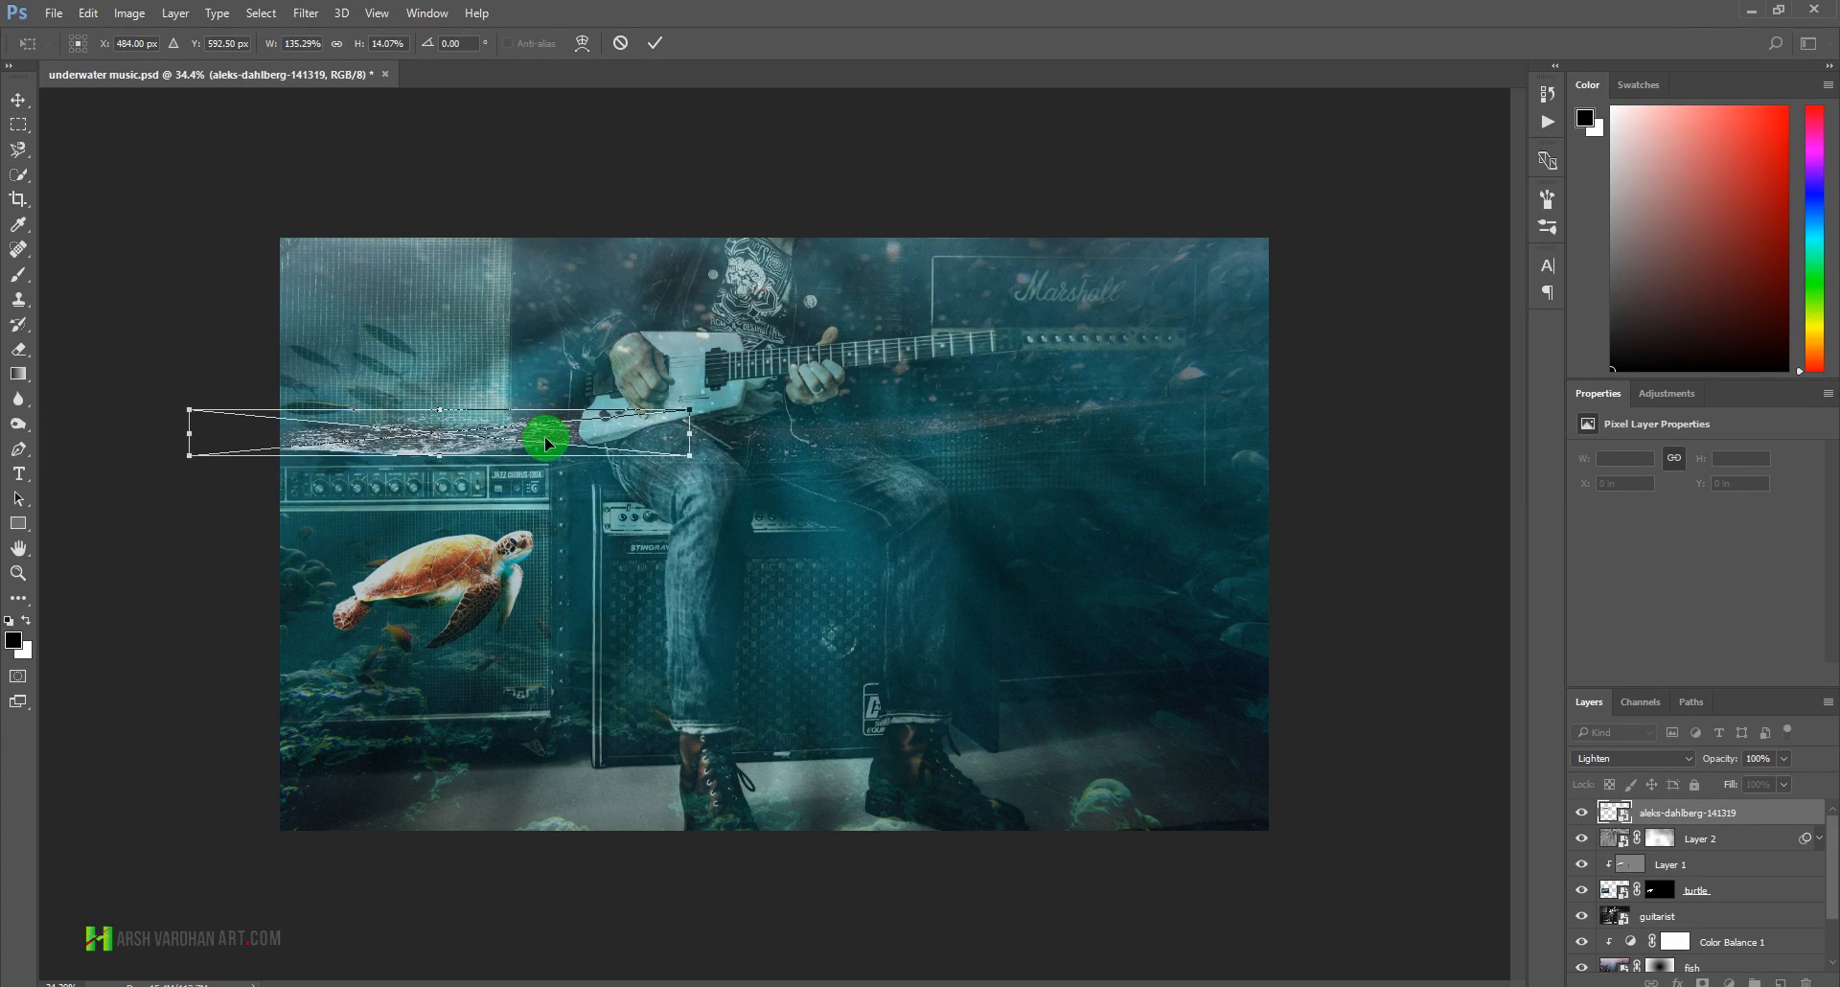
key("Return")
- Duplicate the splash strip twice toward the right so the waterline spans the full image width
key("b")
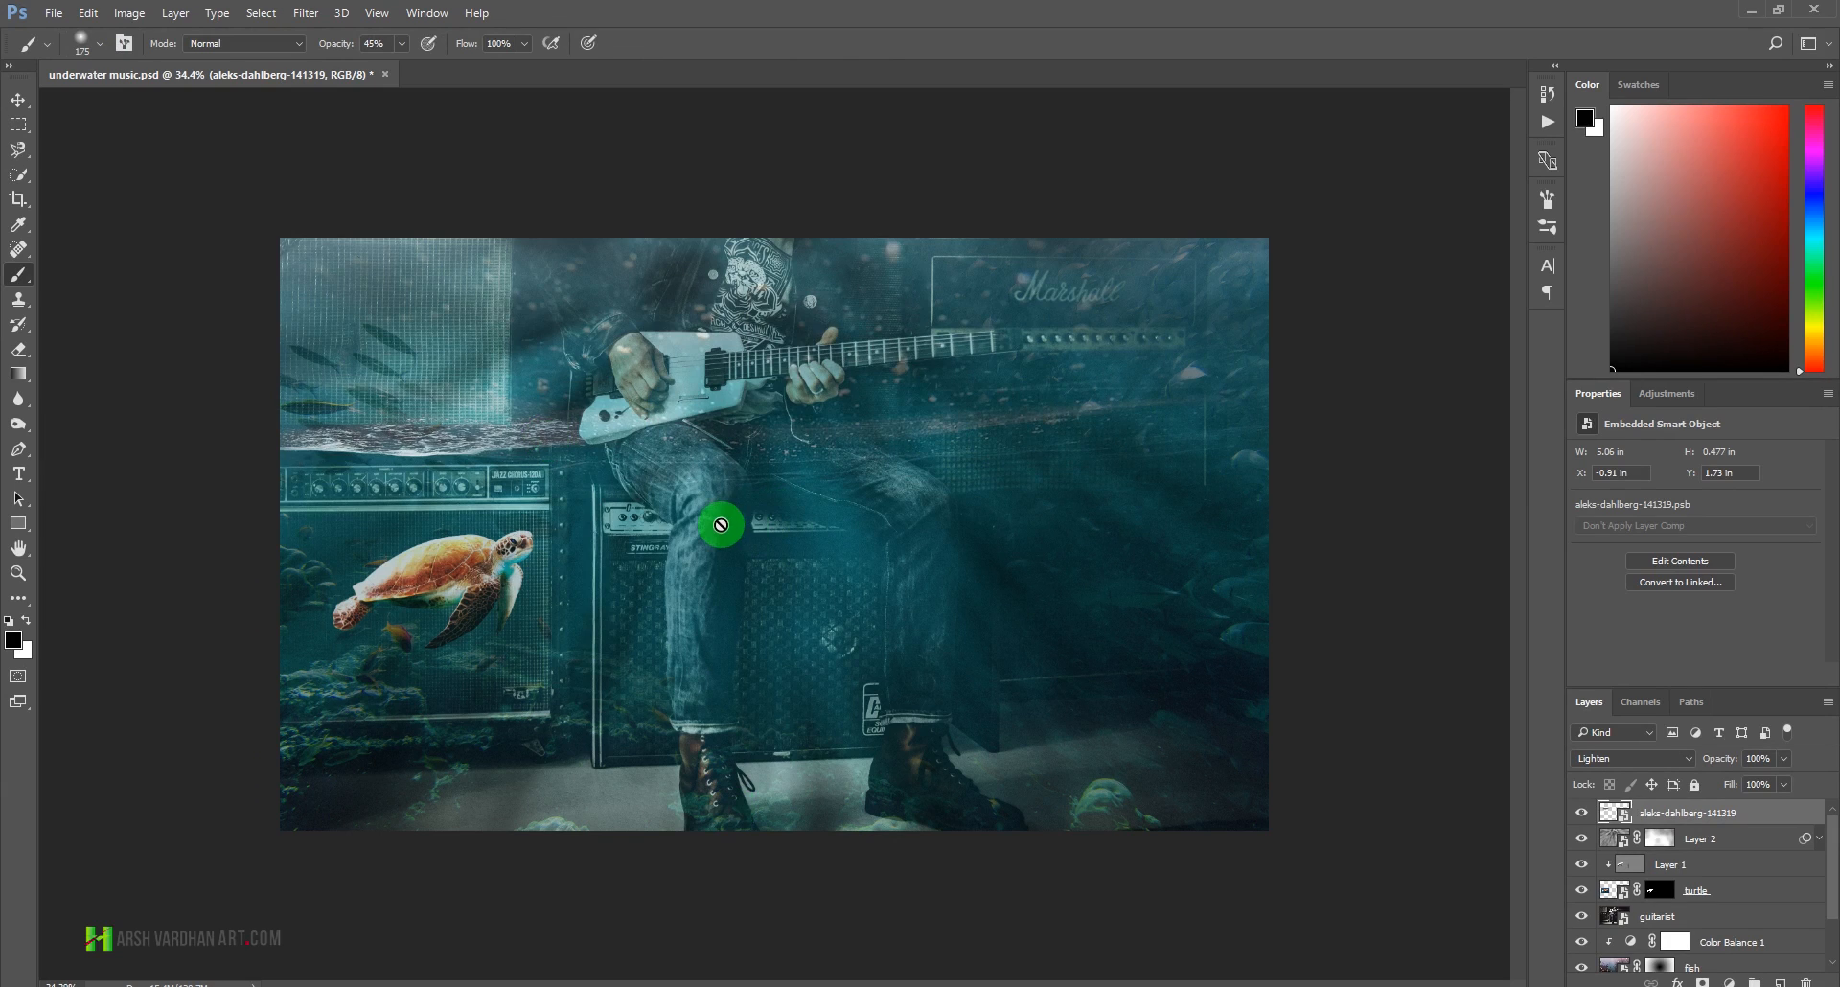
key("v")
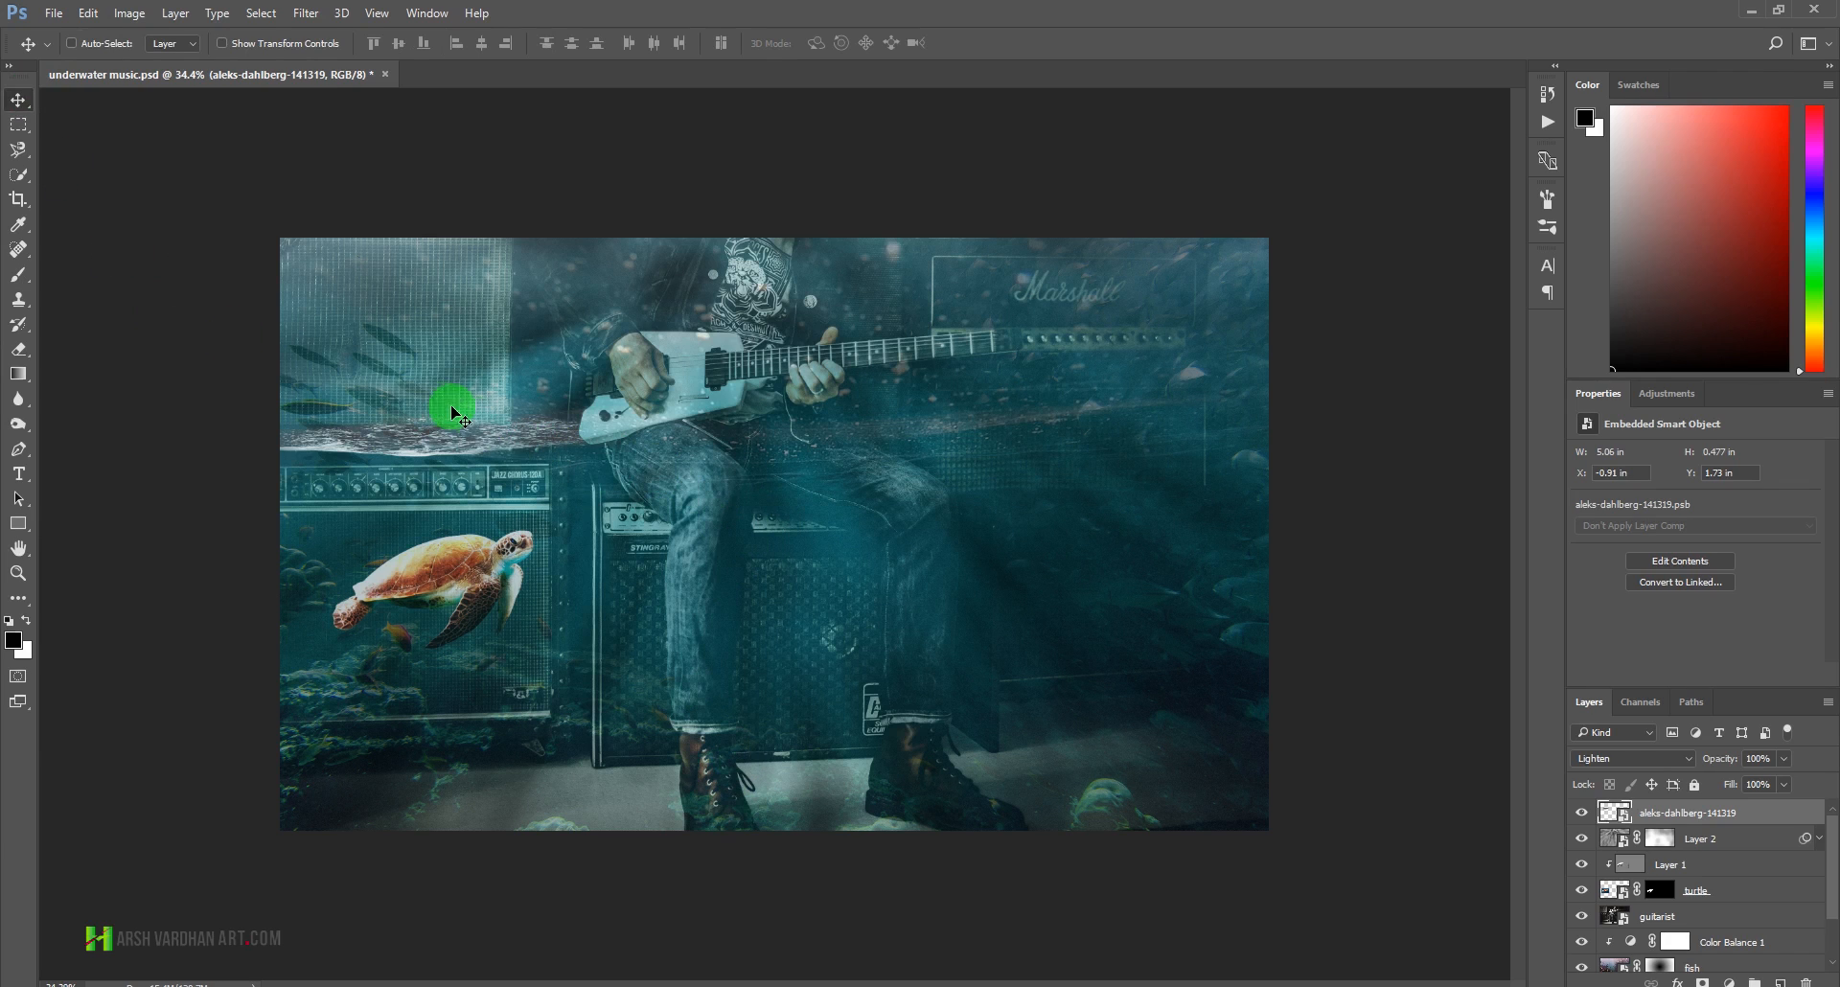
left_click_drag(496, 438, 873, 414)
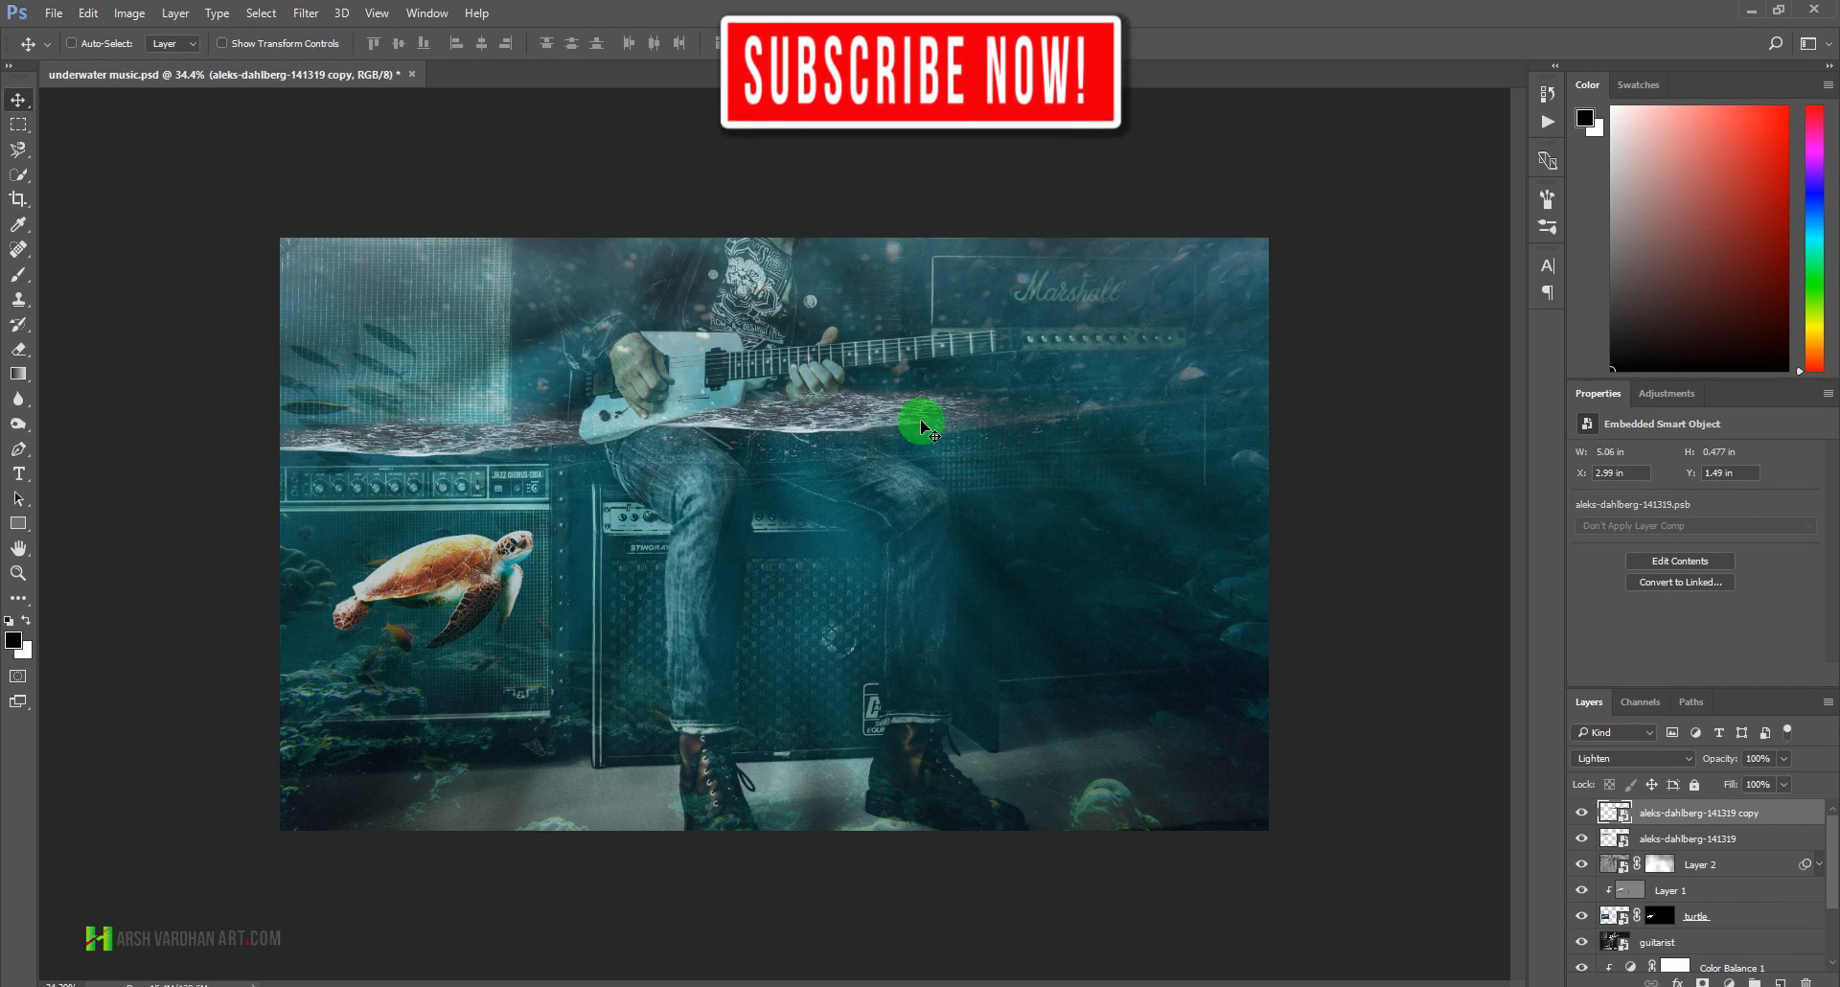
left_click_drag(901, 417, 1192, 401)
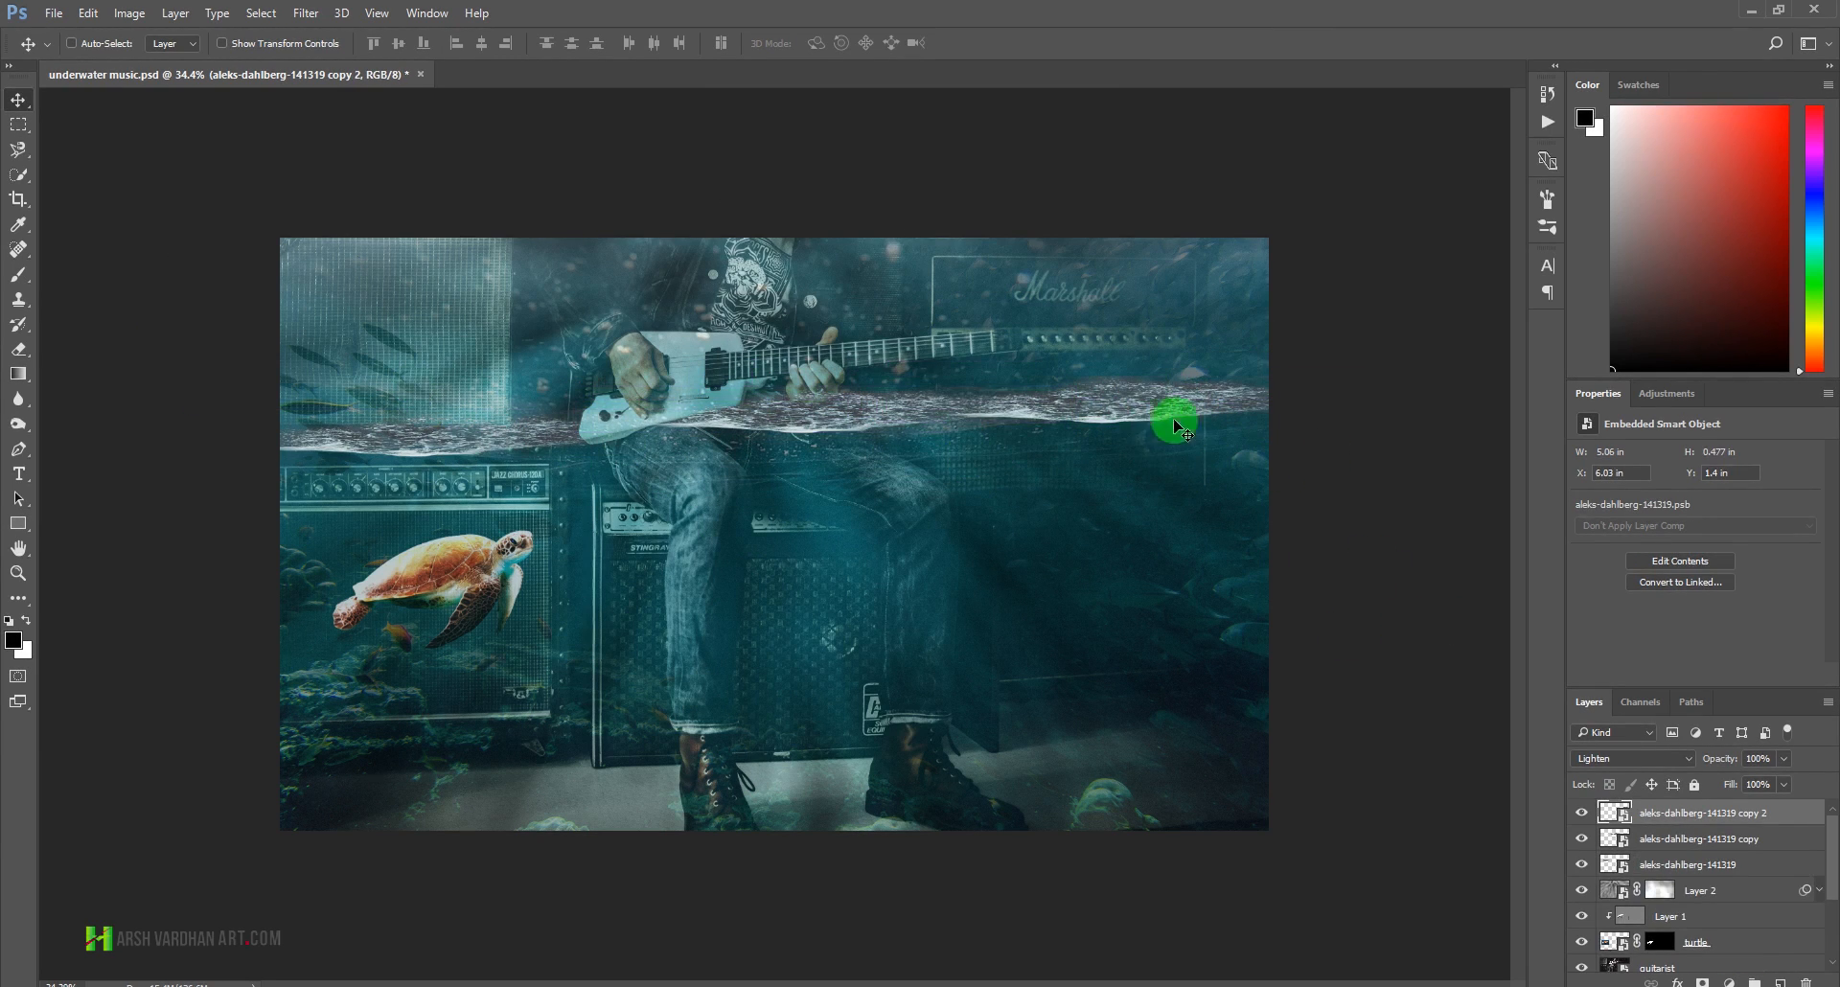
- Flatten the rightmost splash strip to 8.07% height and save the document
key("ctrl+t")
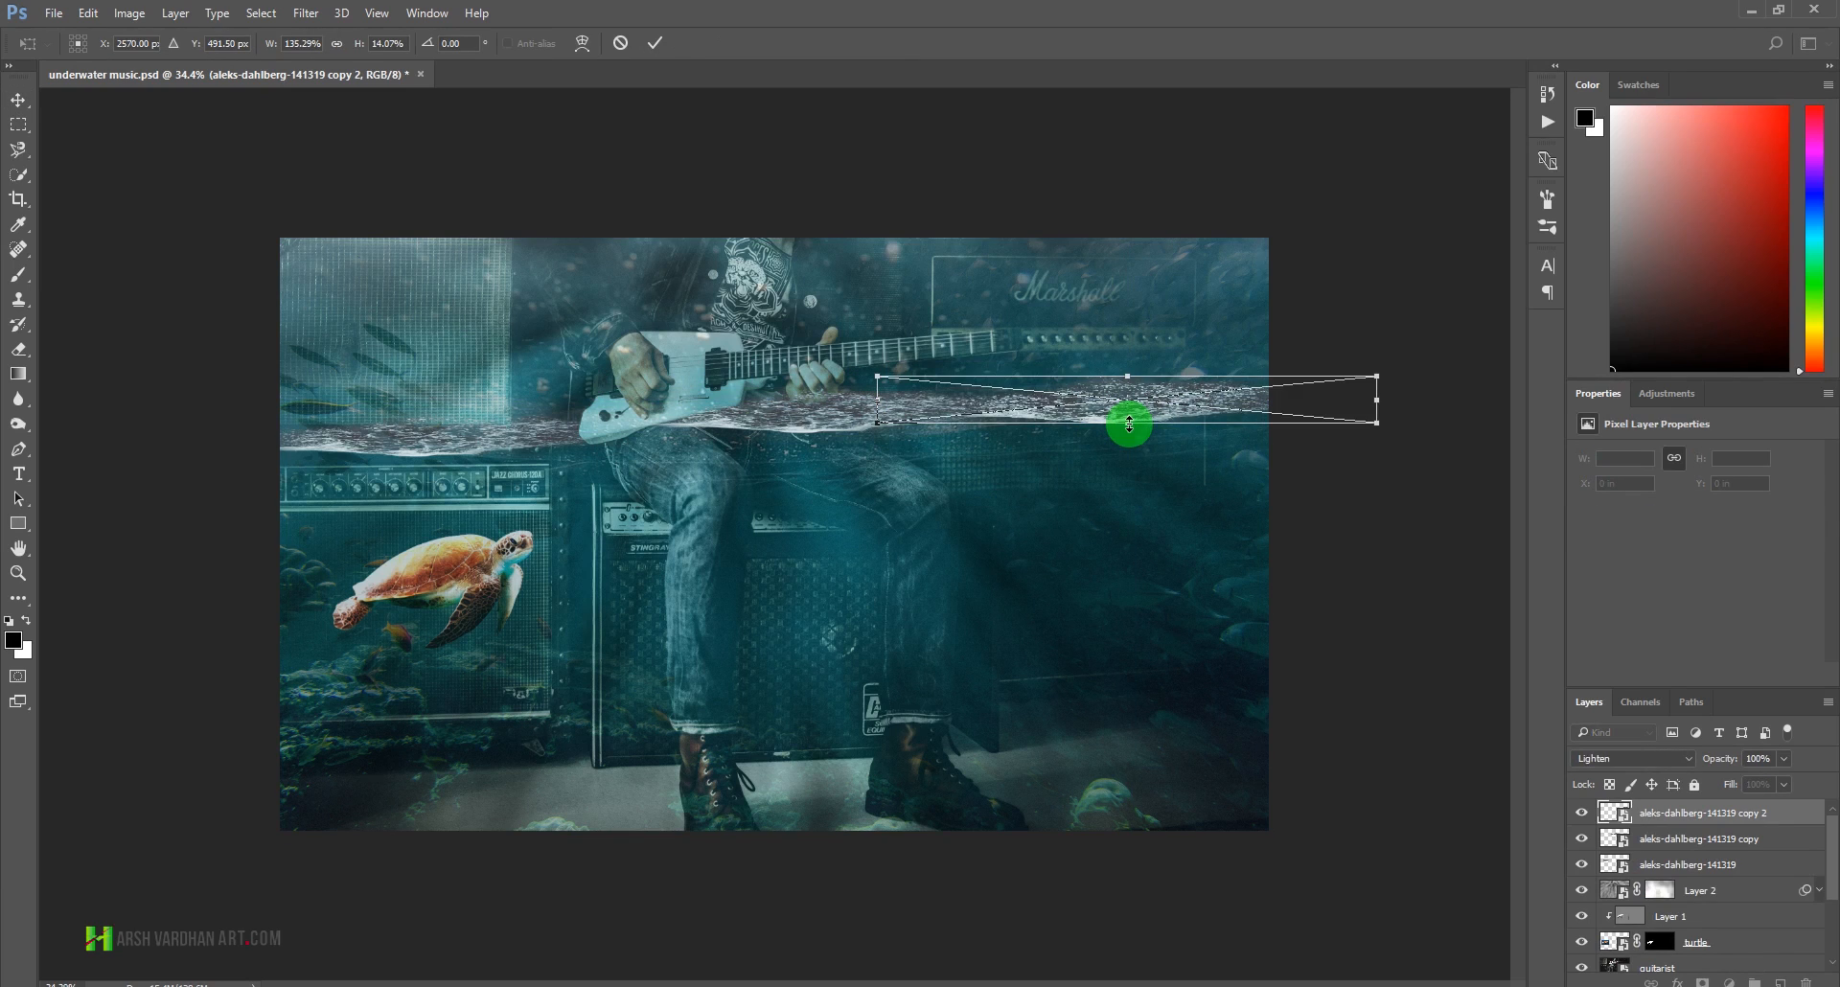
left_click_drag(1131, 379, 1129, 396)
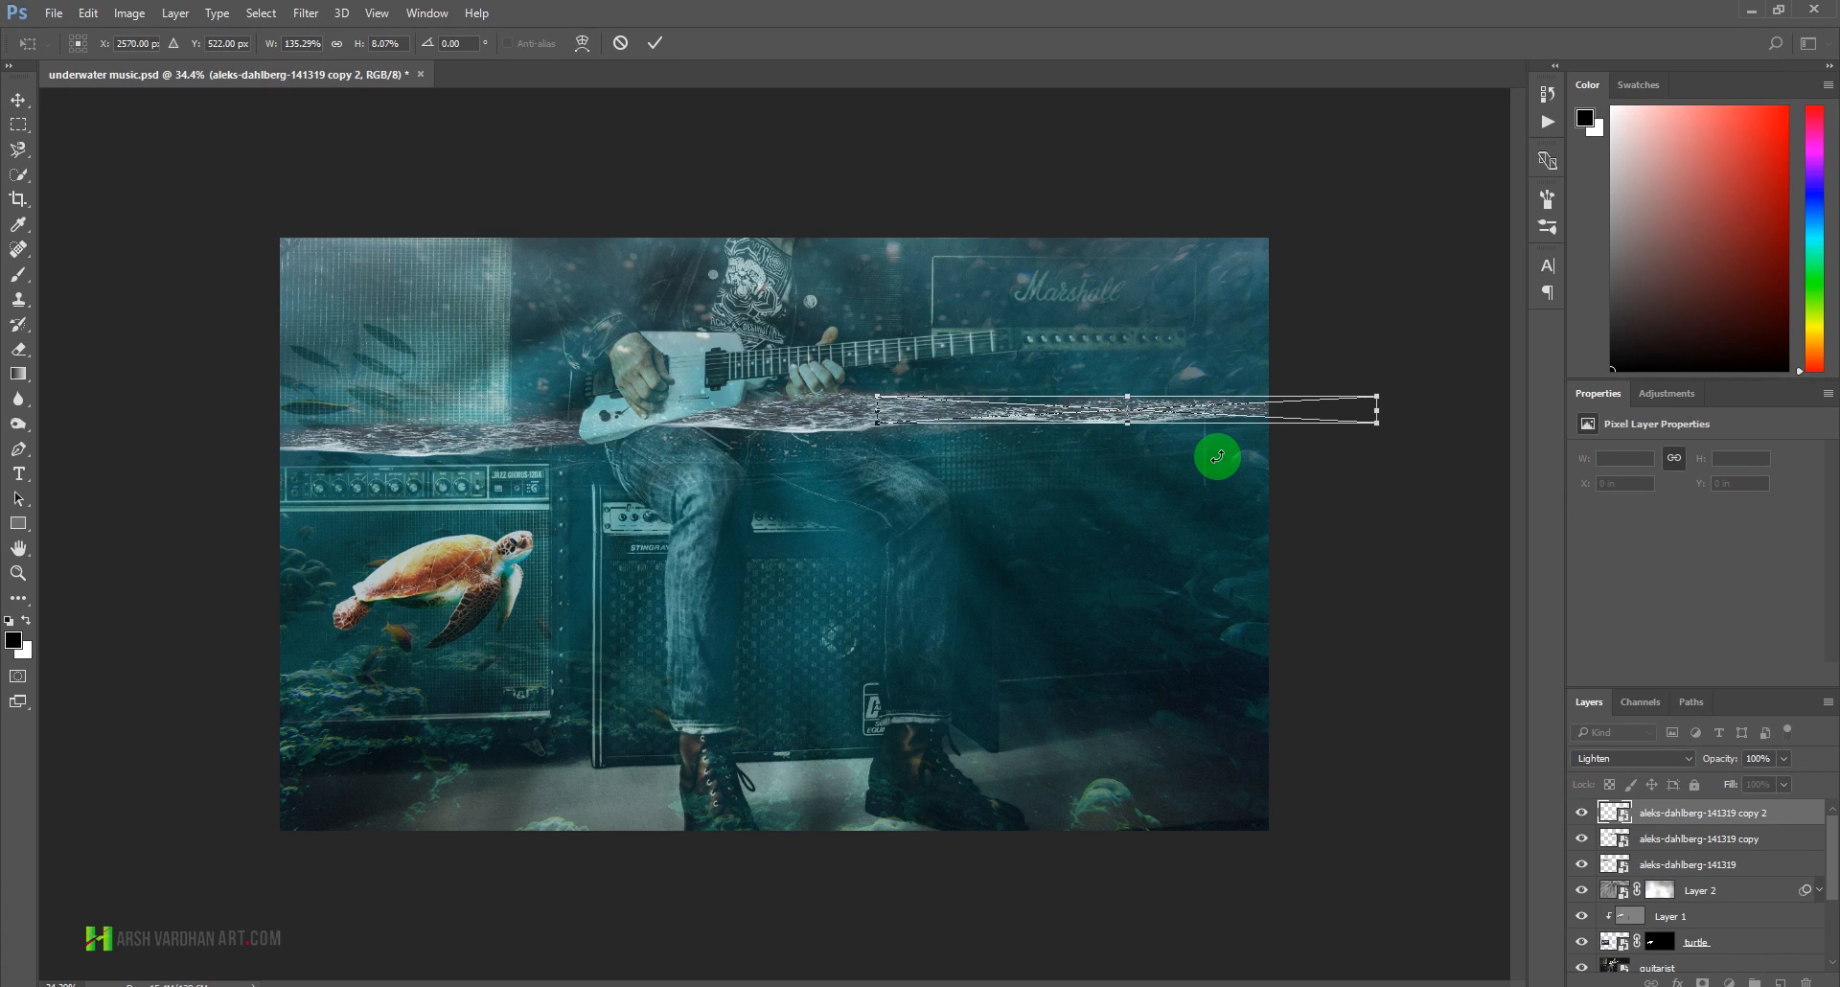
key("Return")
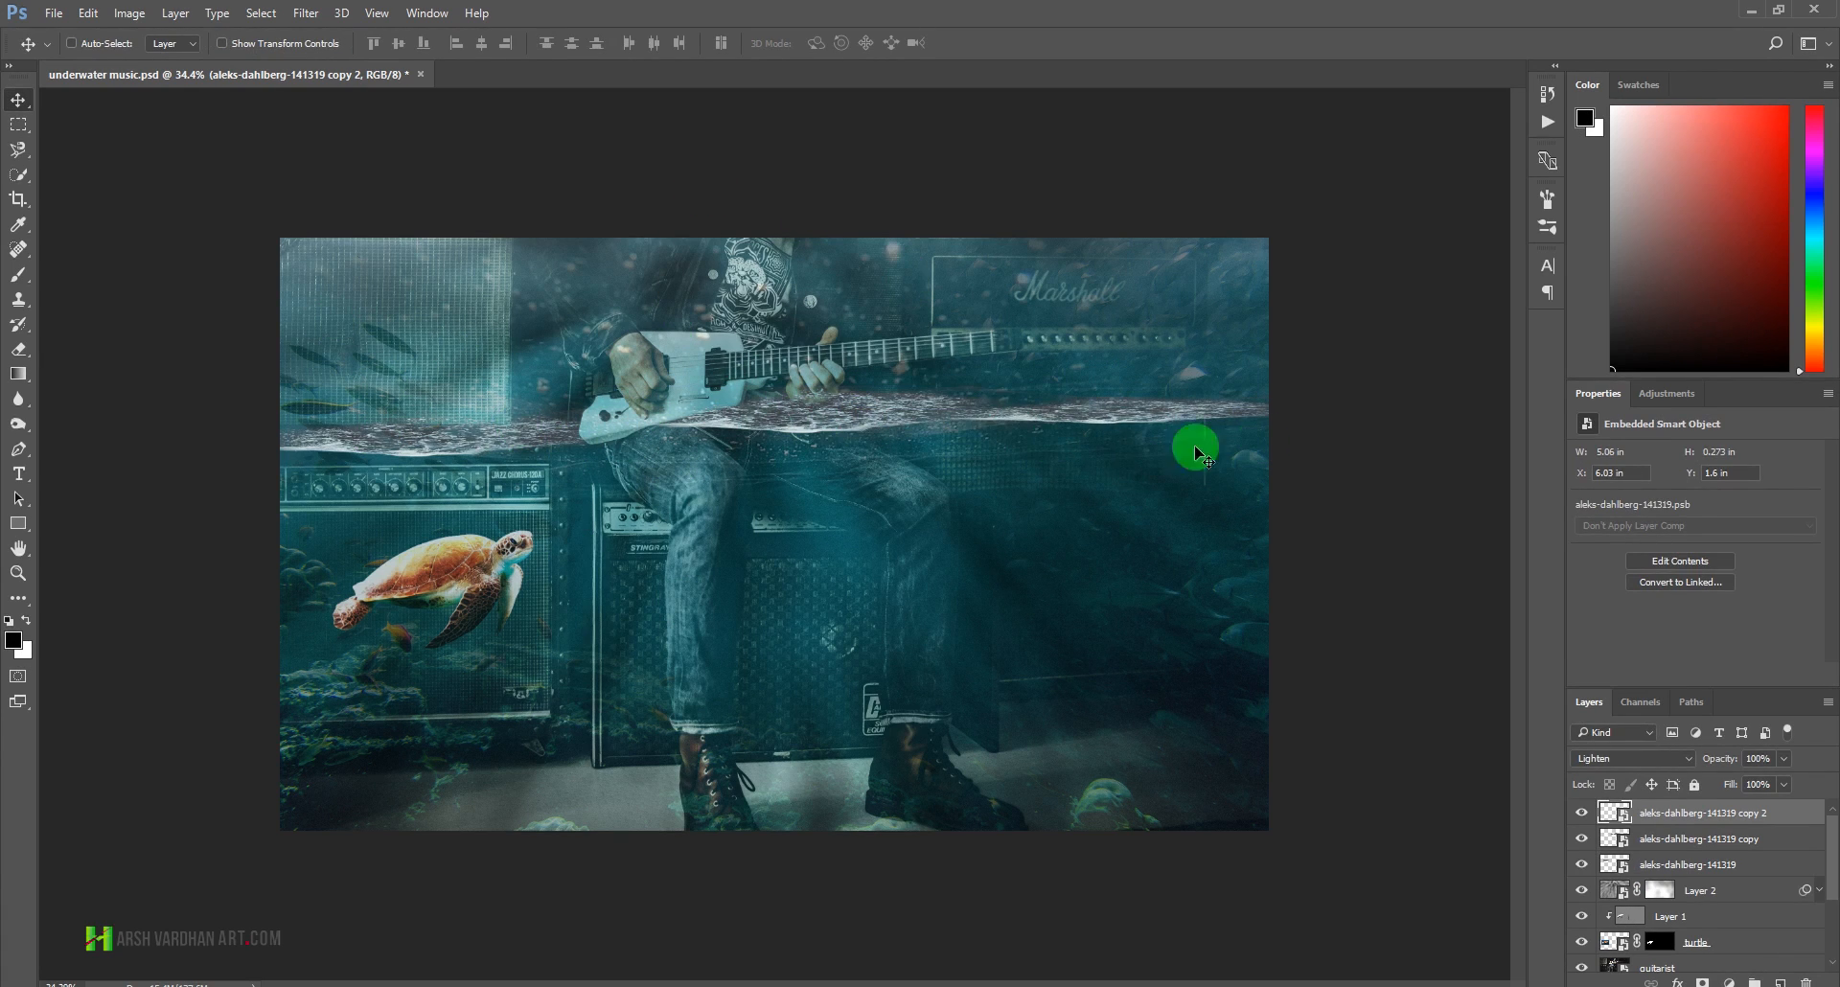
left_click_drag(982, 431, 762, 563)
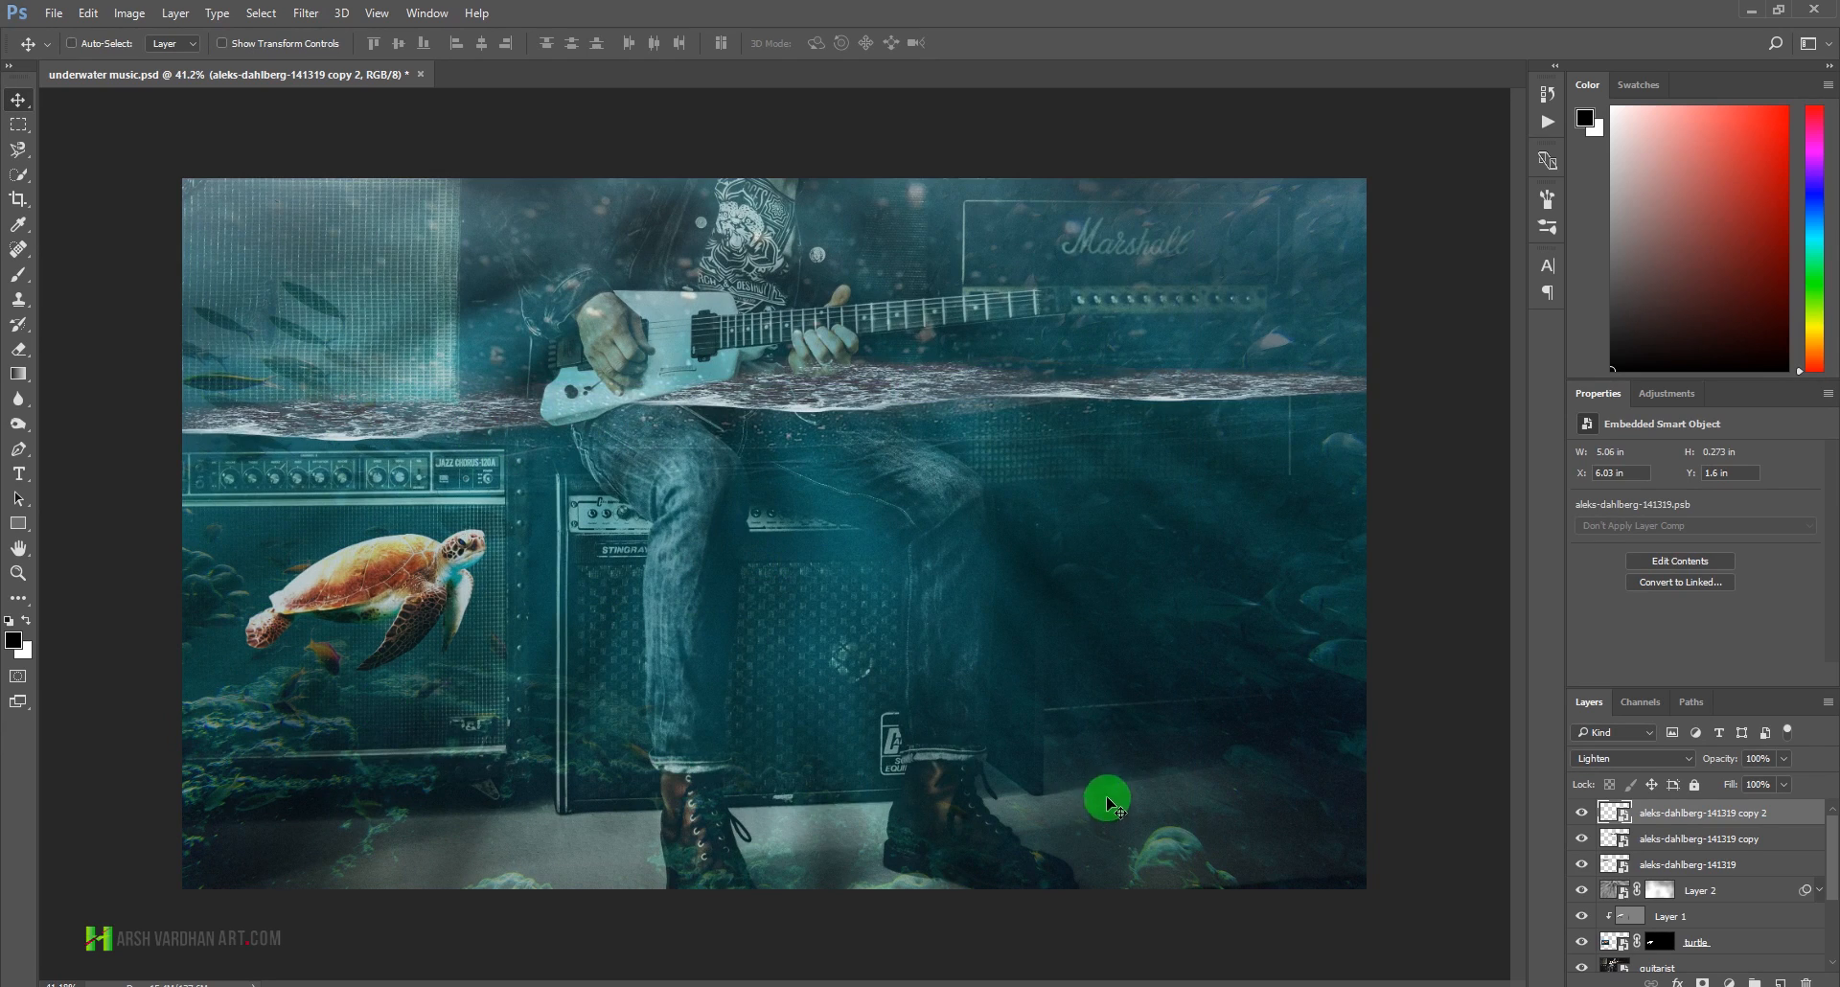
key("ctrl+s")
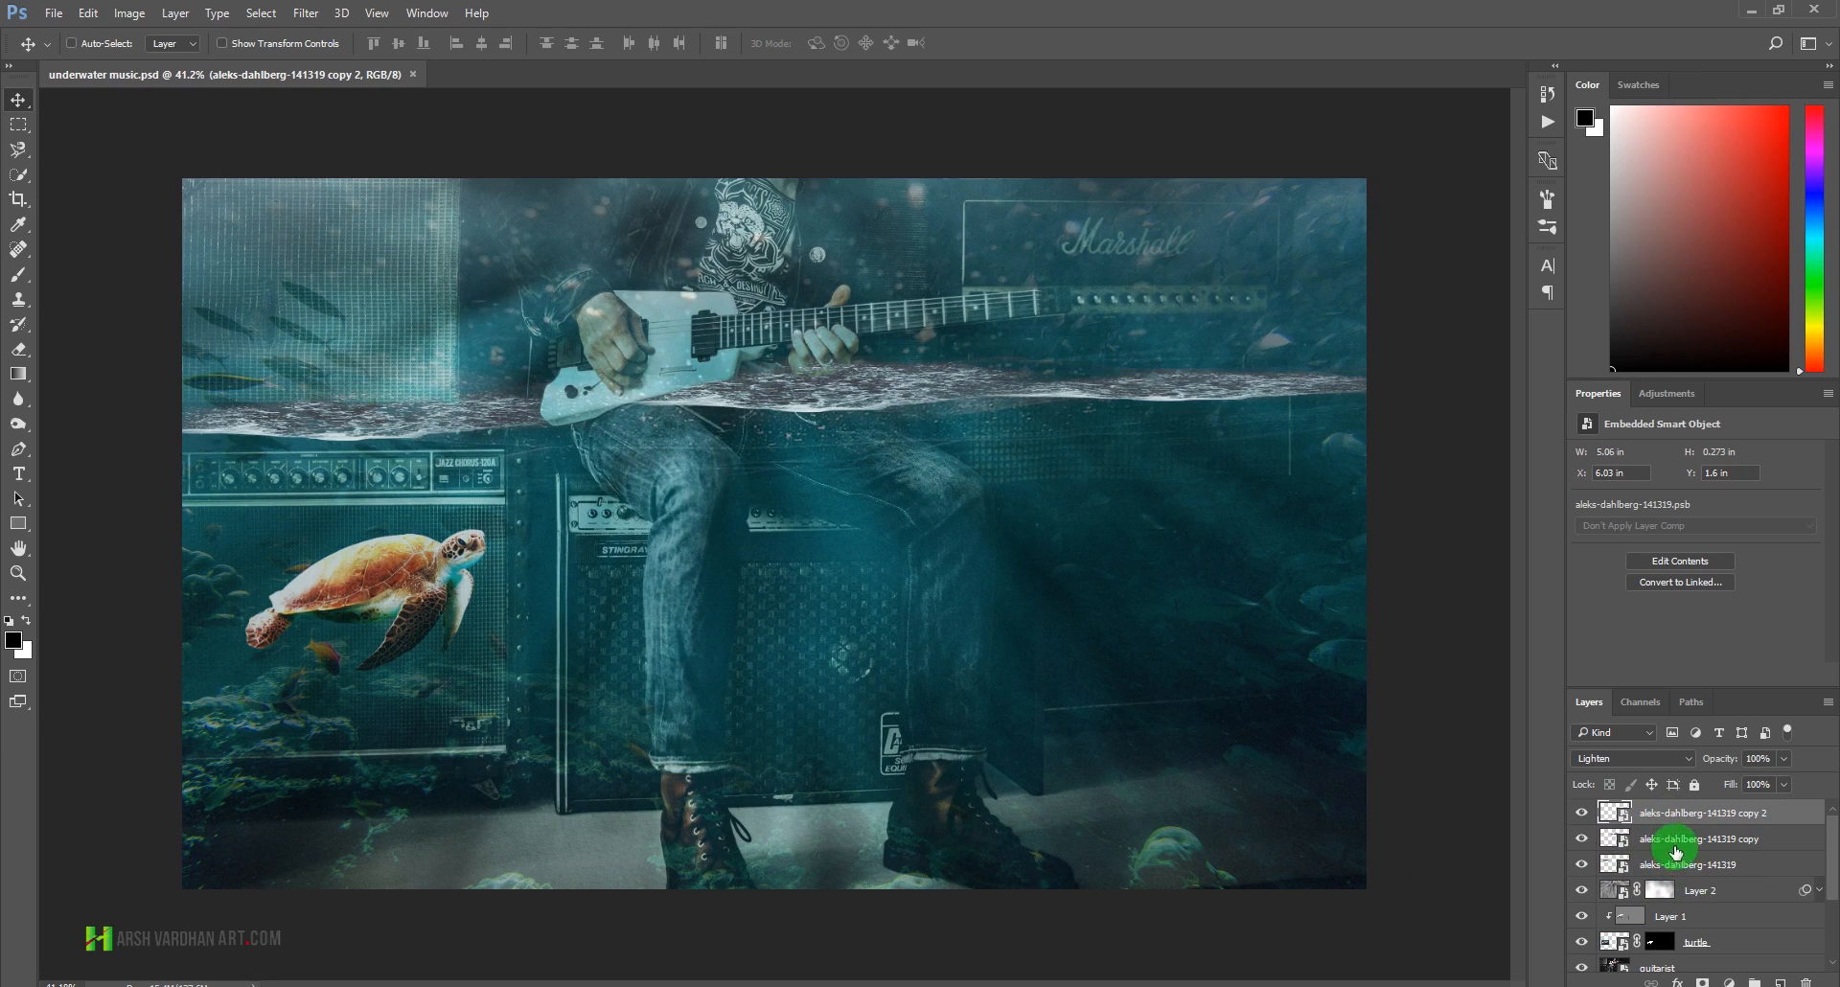
- Group the three splash layers under the name splash and rename Layer 2 to light, saving the document
left_click(1672, 866, "shift")
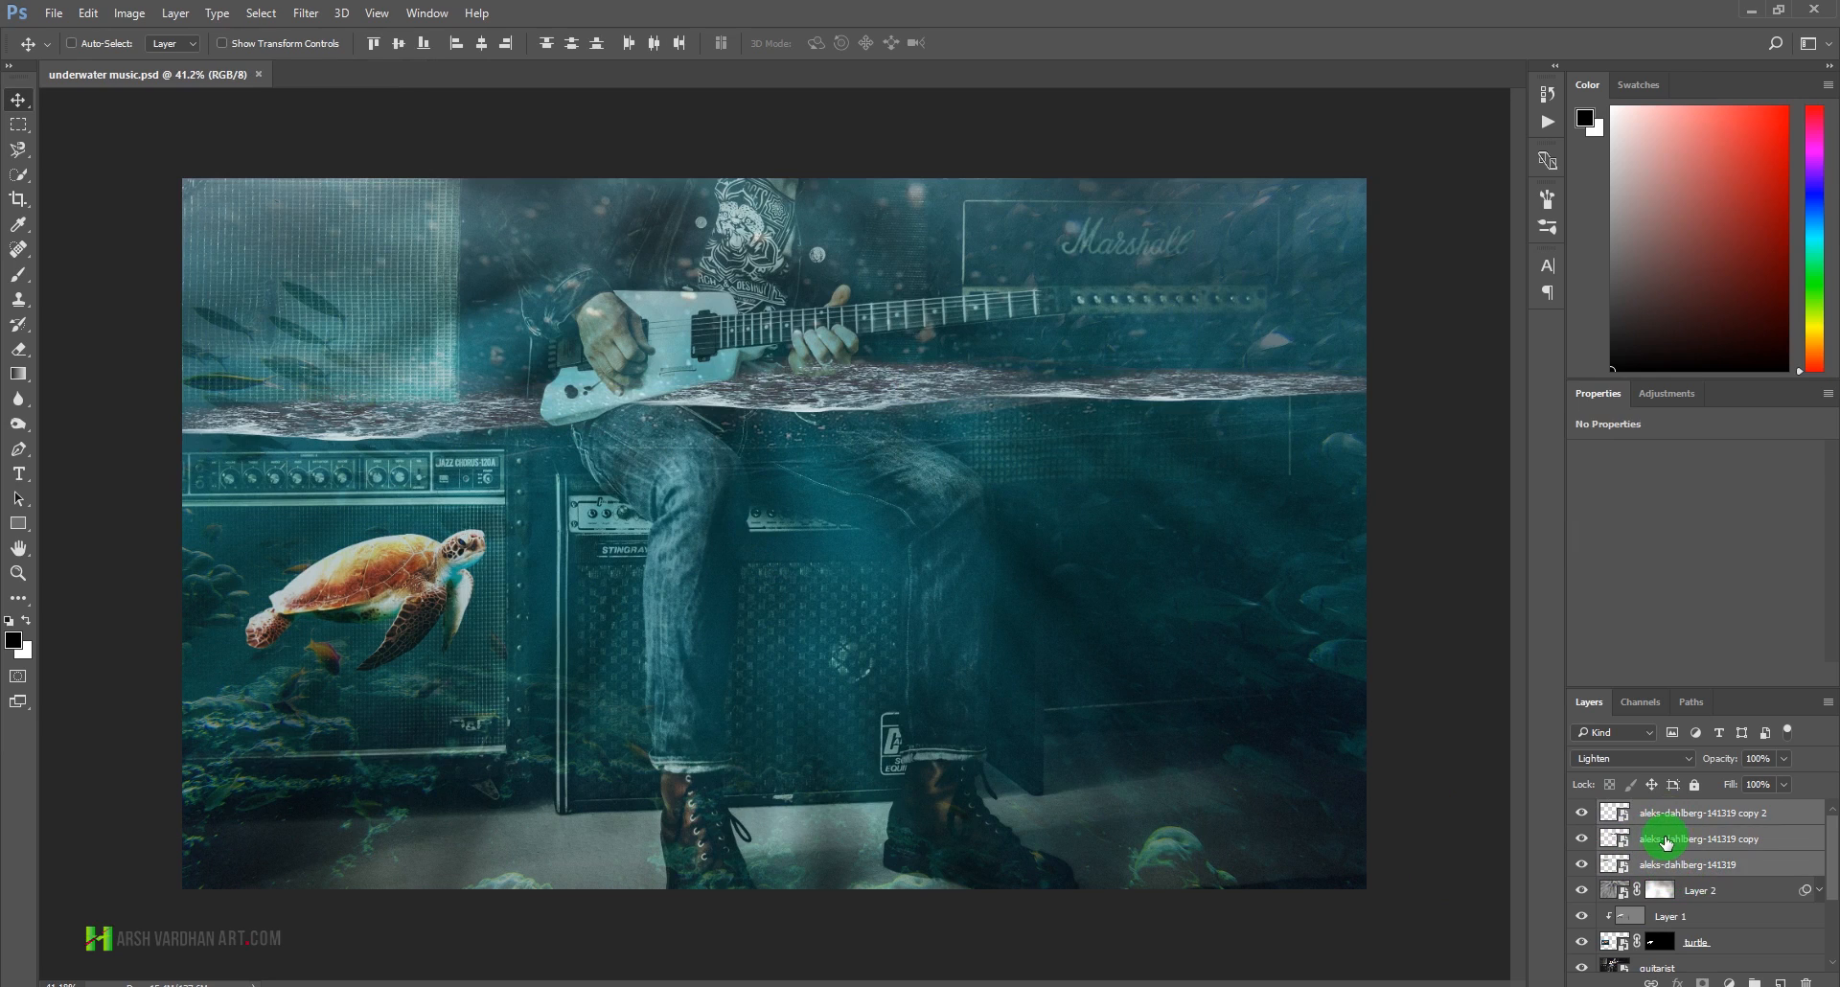
key("ctrl+g")
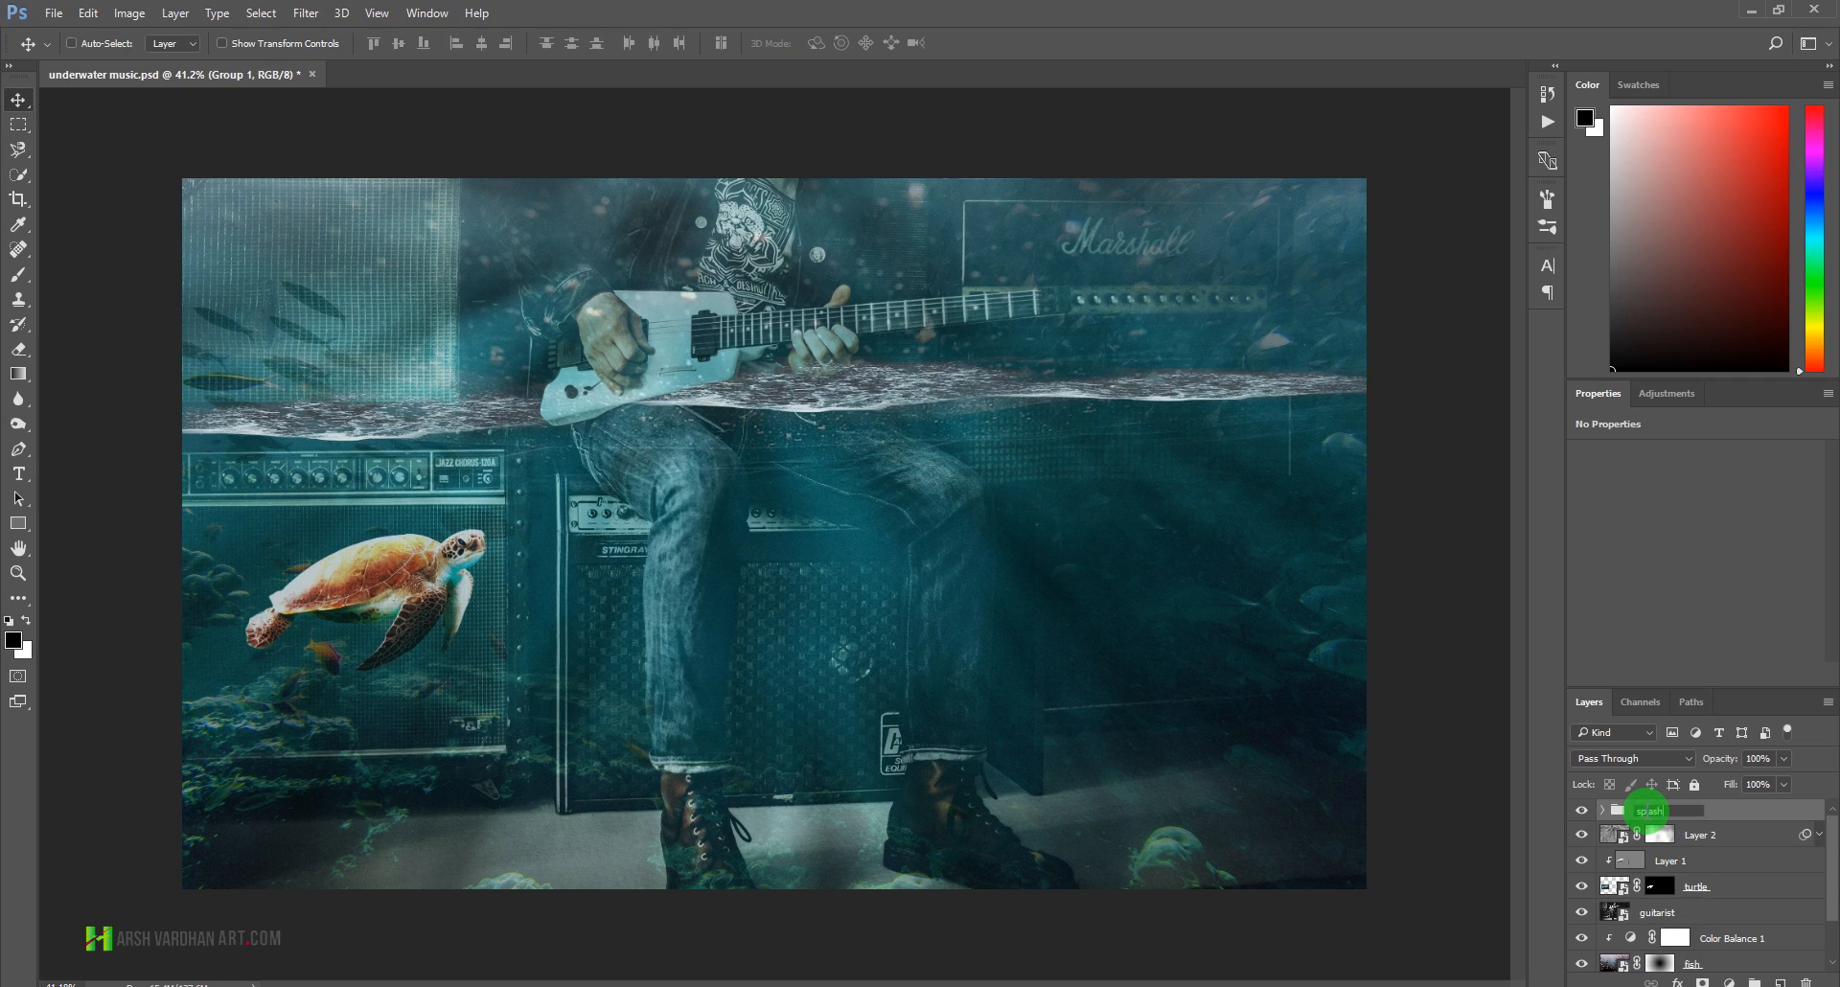
key("ctrl+s")
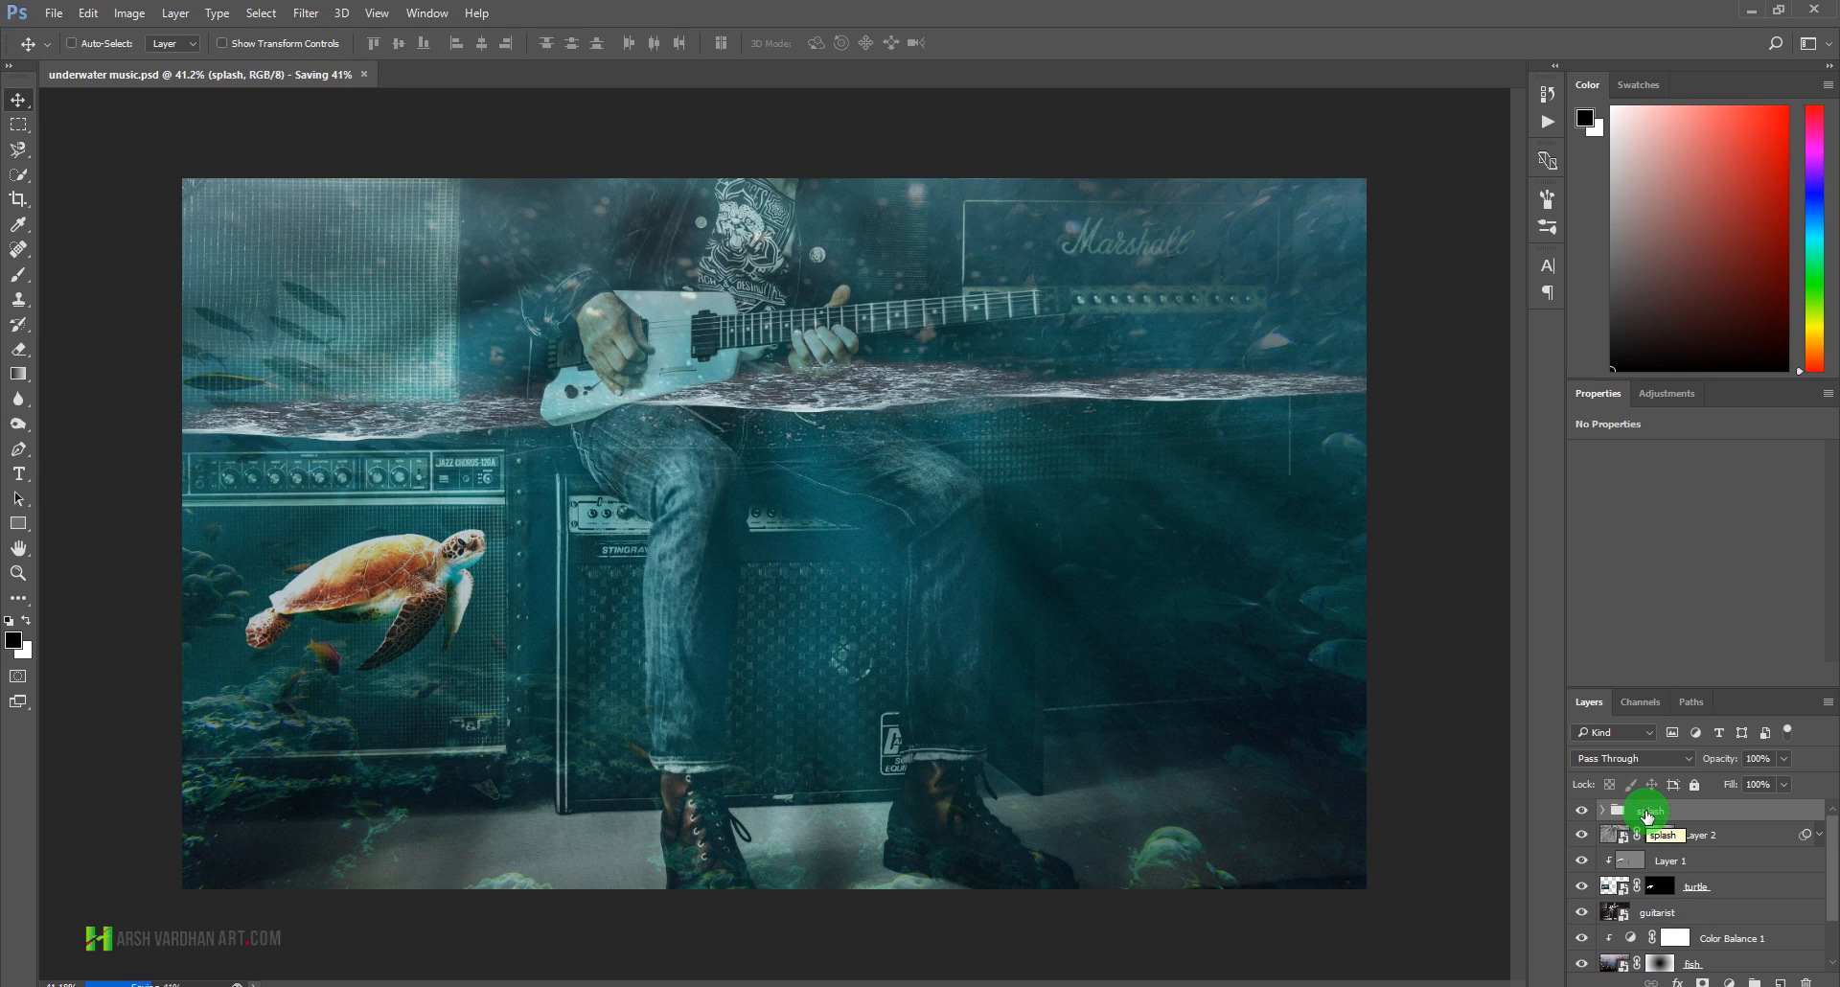
left_click(1702, 842)
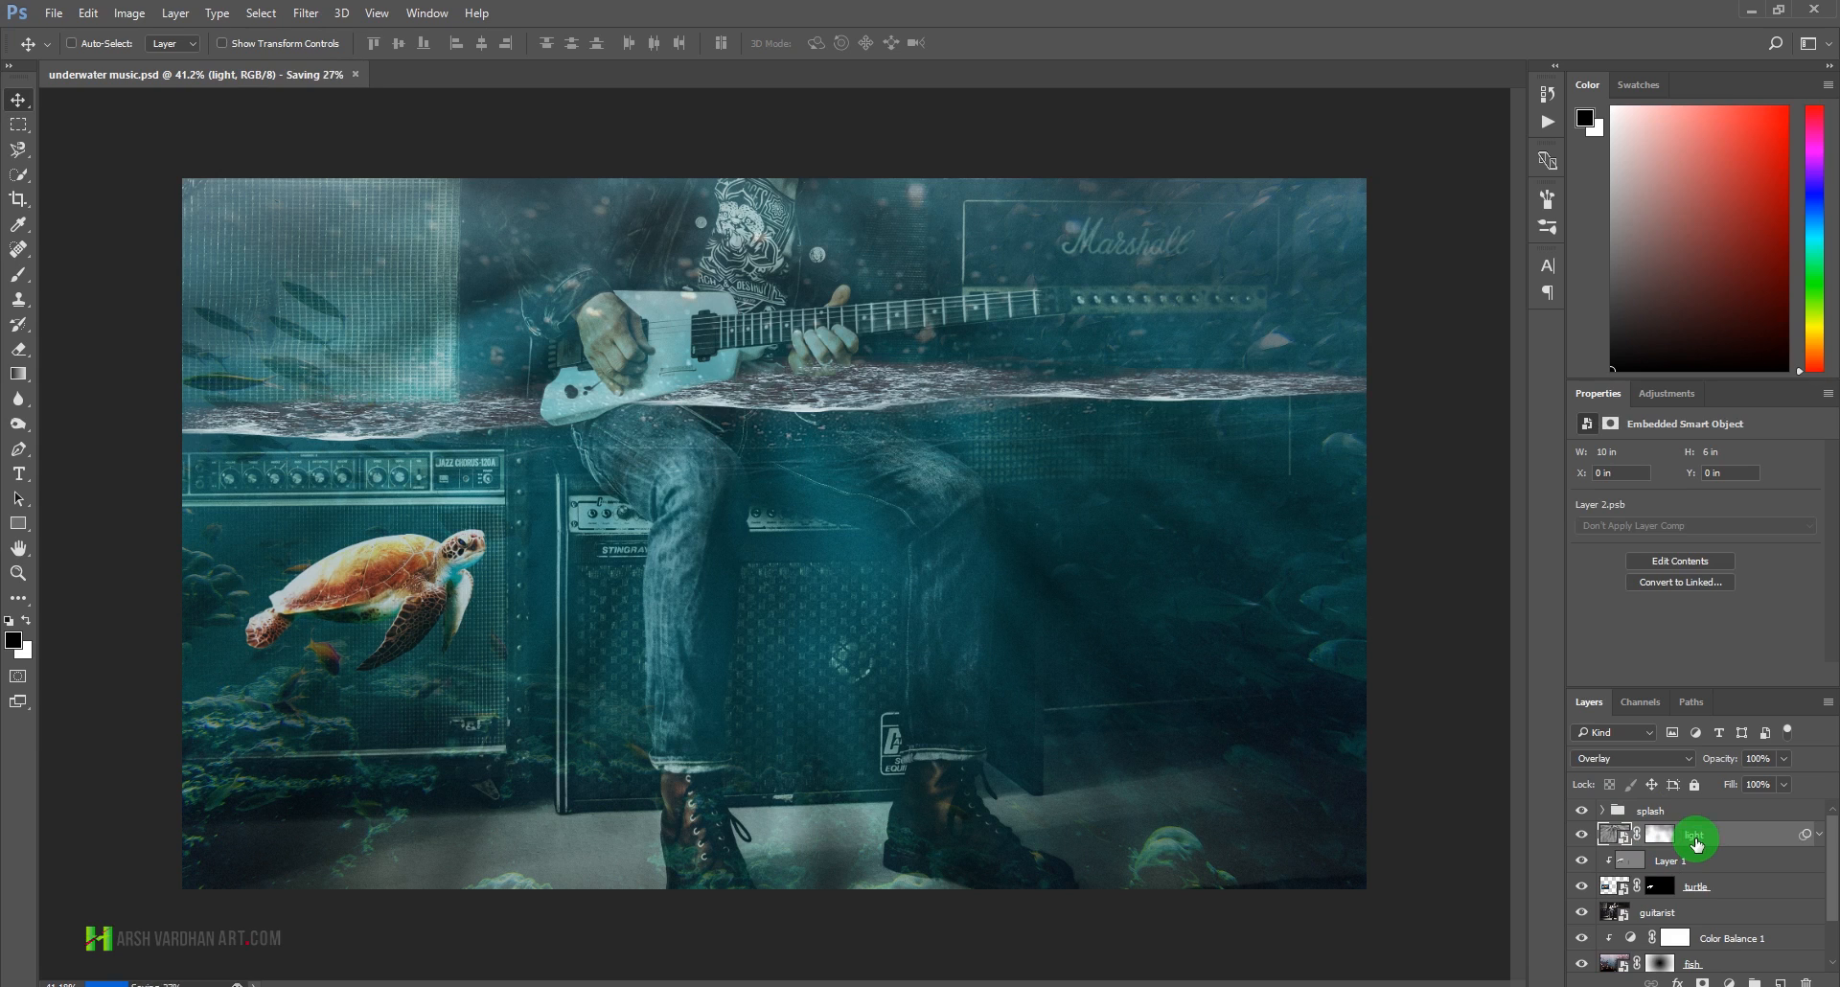
left_click(1722, 815)
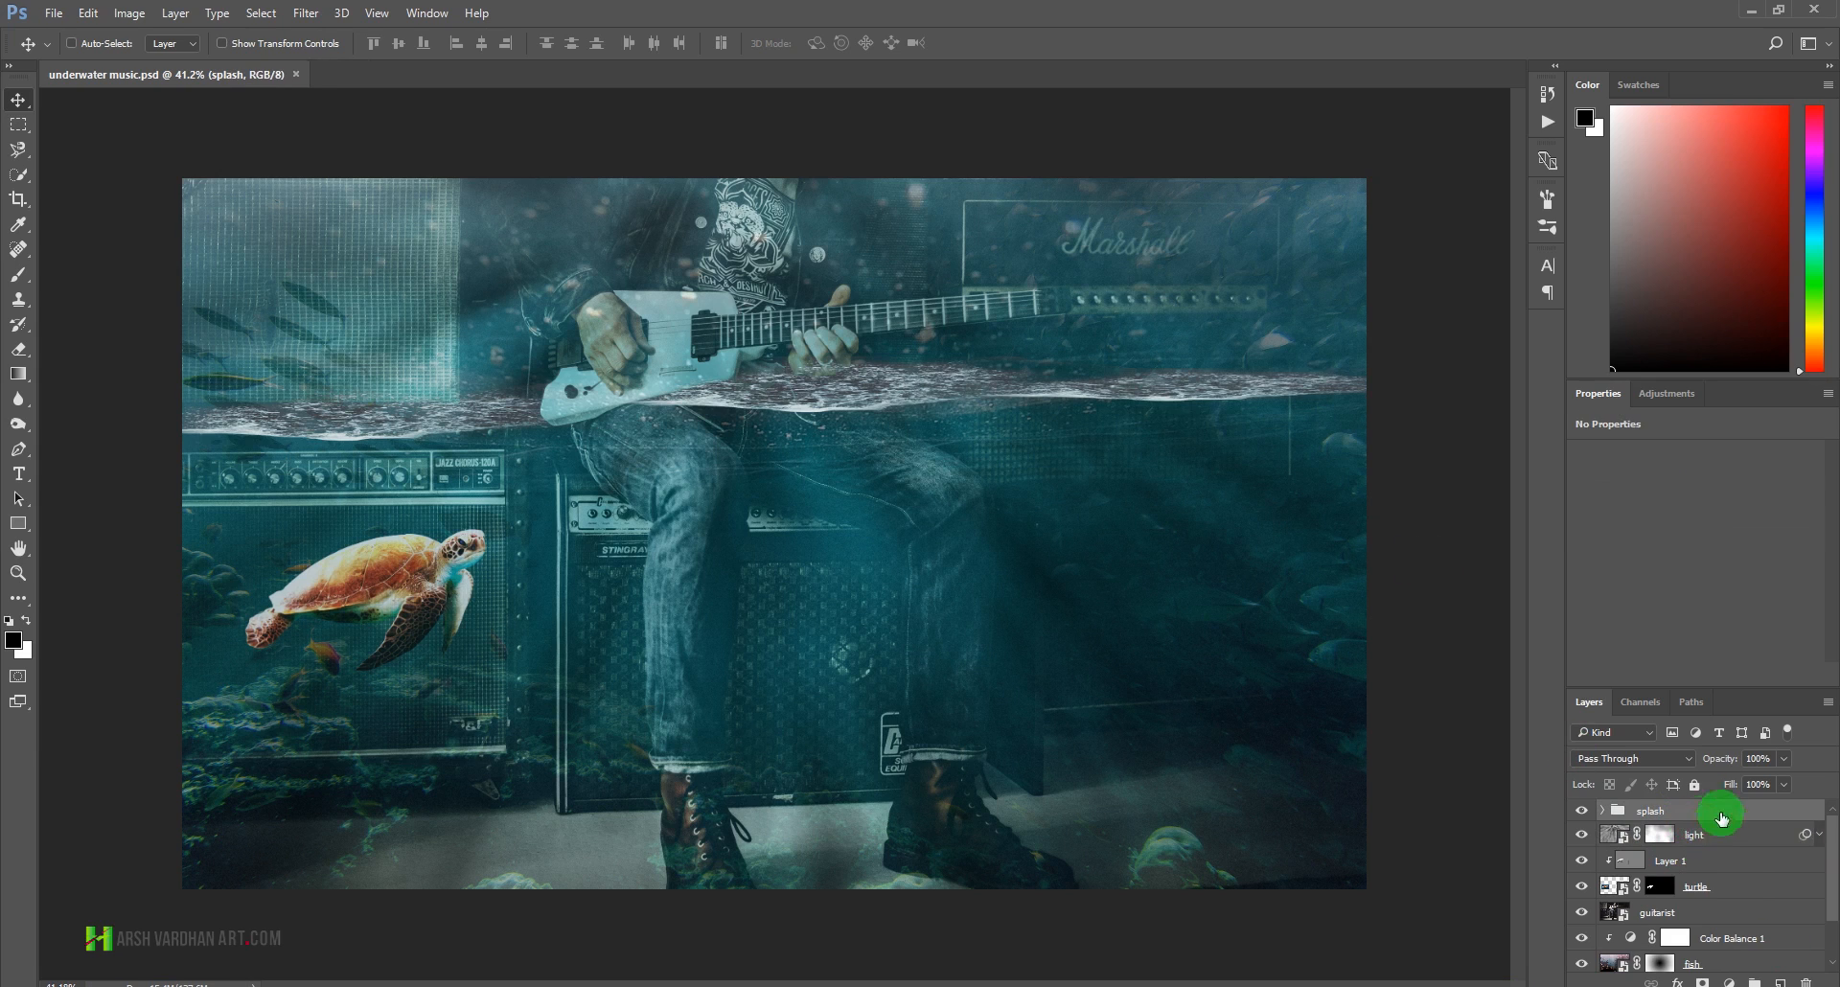
- Create a new blank white document of 3000 x 2400 pixels at 300 pixels/inch
left_click(53, 13)
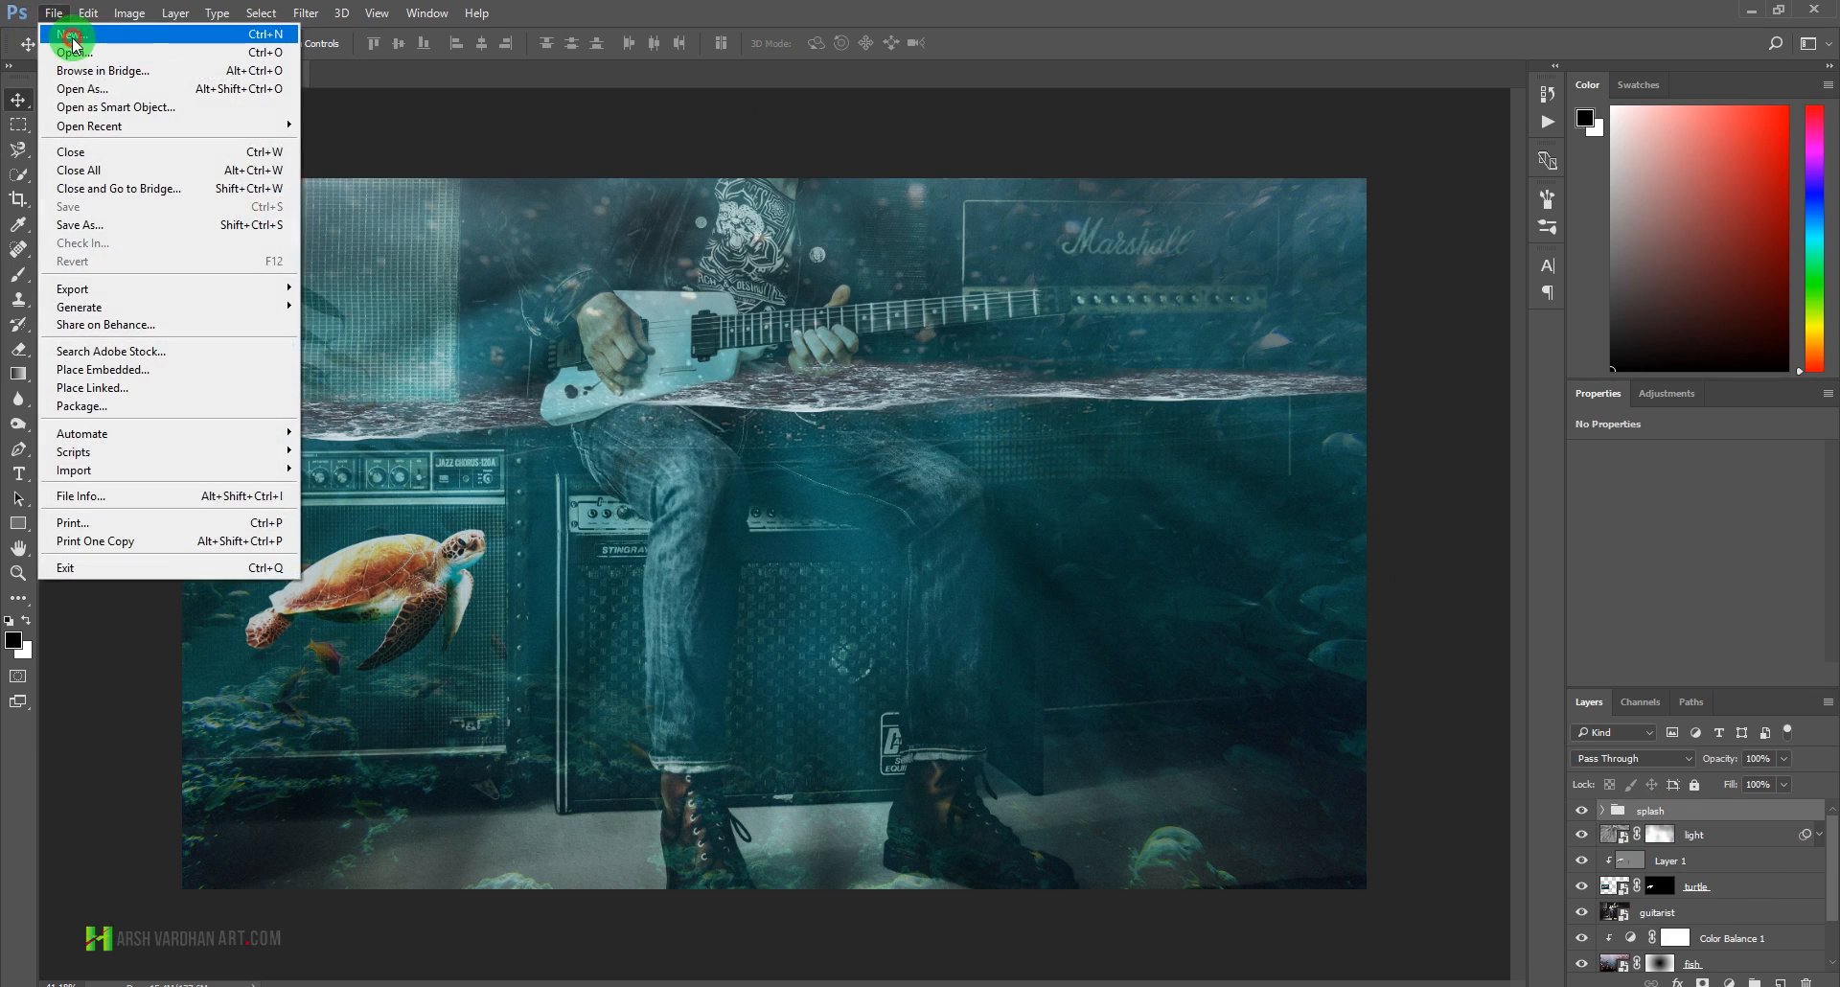
left_click(72, 39)
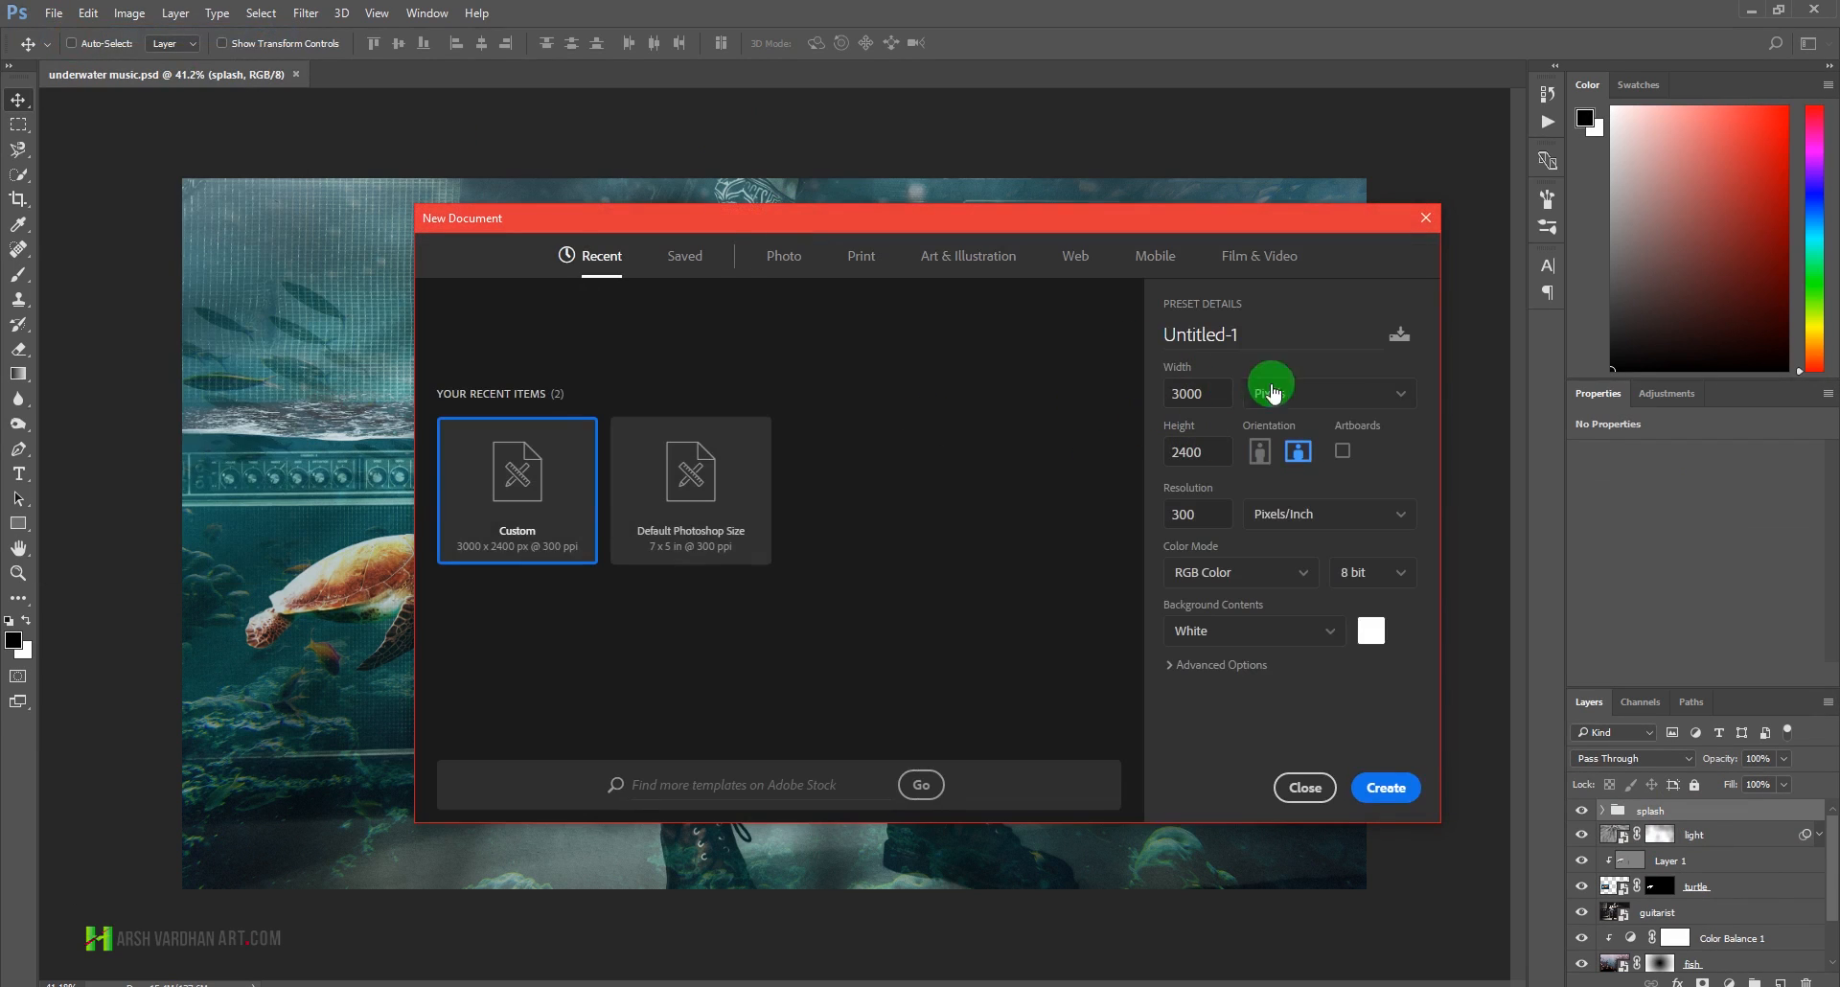
left_click(1395, 792)
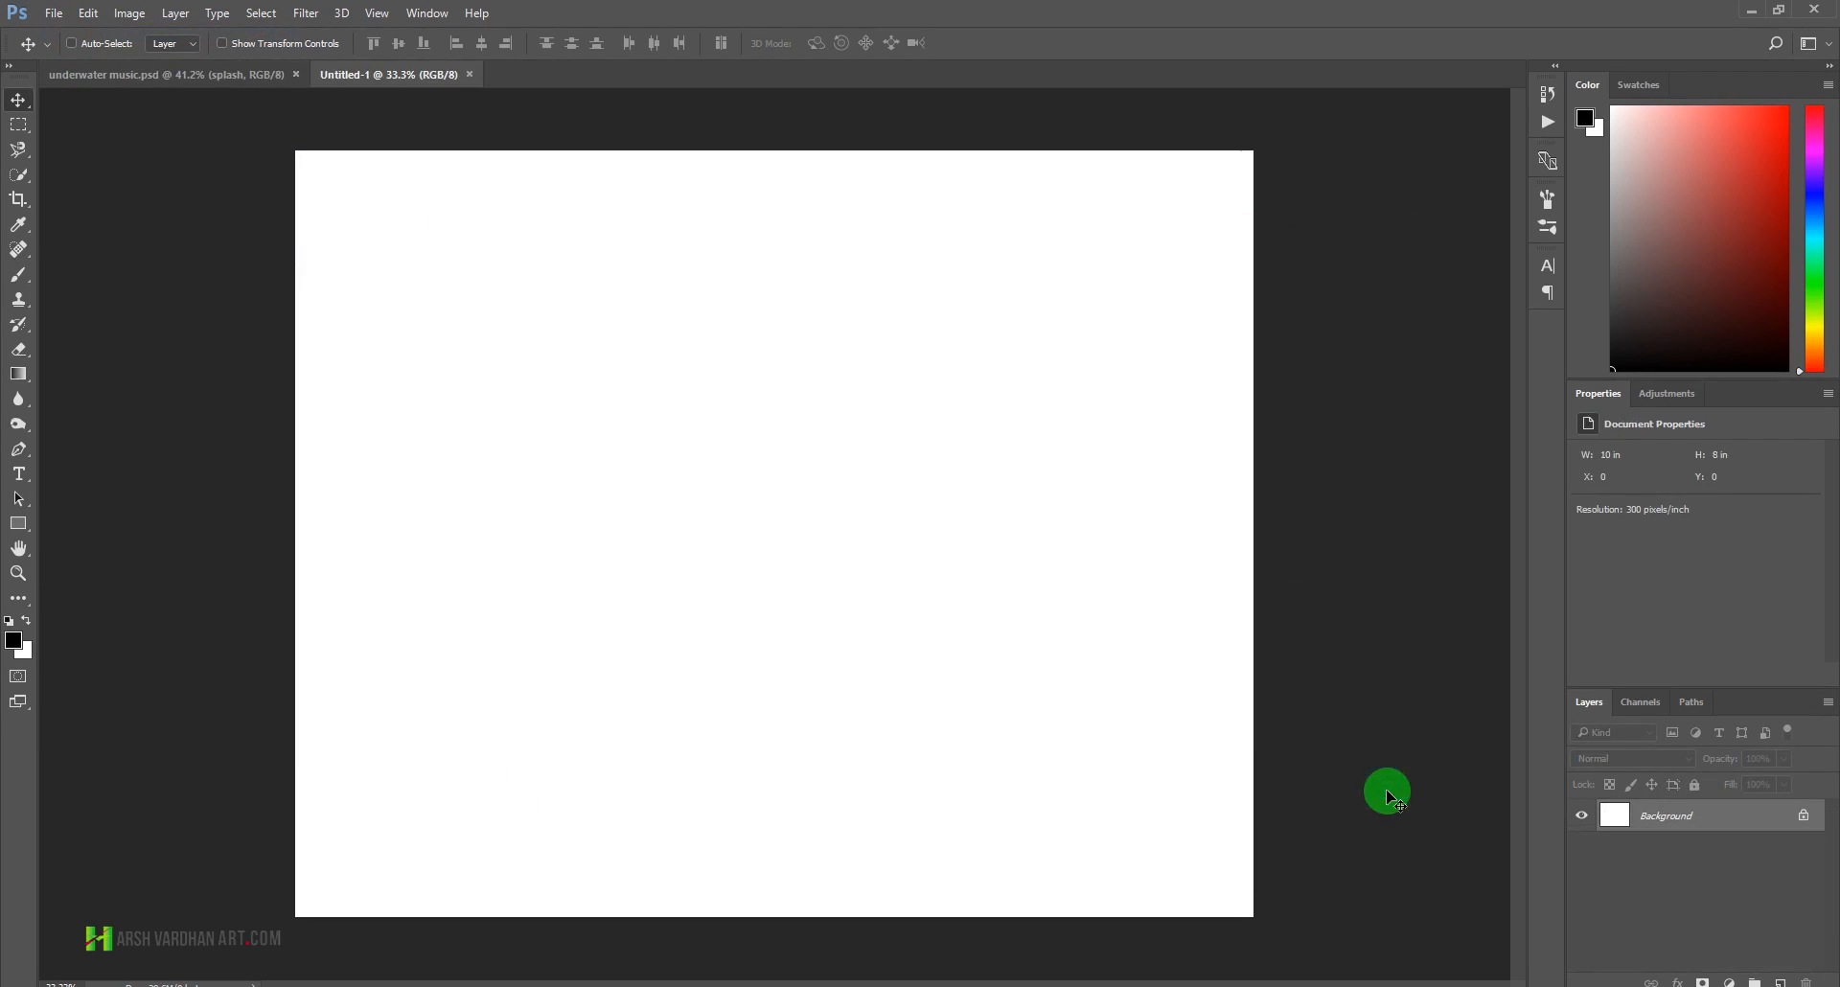
- Paint three soft black dots of increasing size, up to 90 px, with the Brush tool at 100% opacity
right_click(22, 284)
left_click(78, 276)
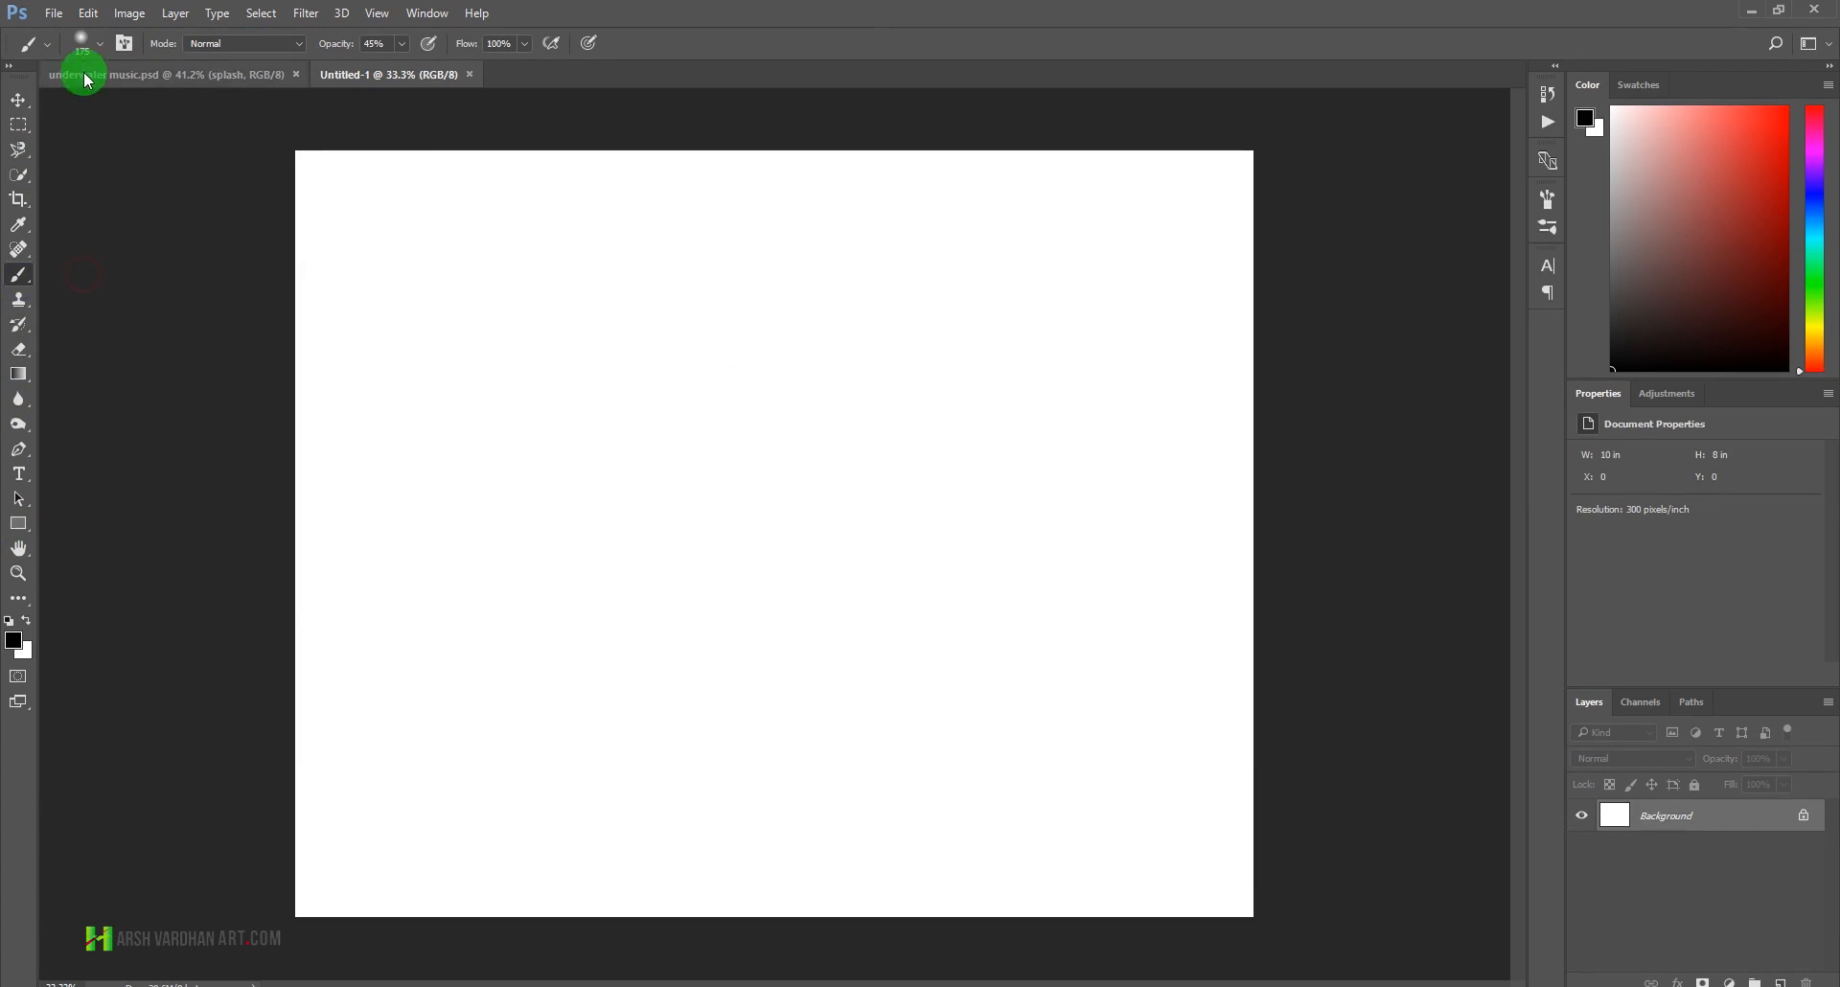
left_click(100, 45)
left_click(738, 10)
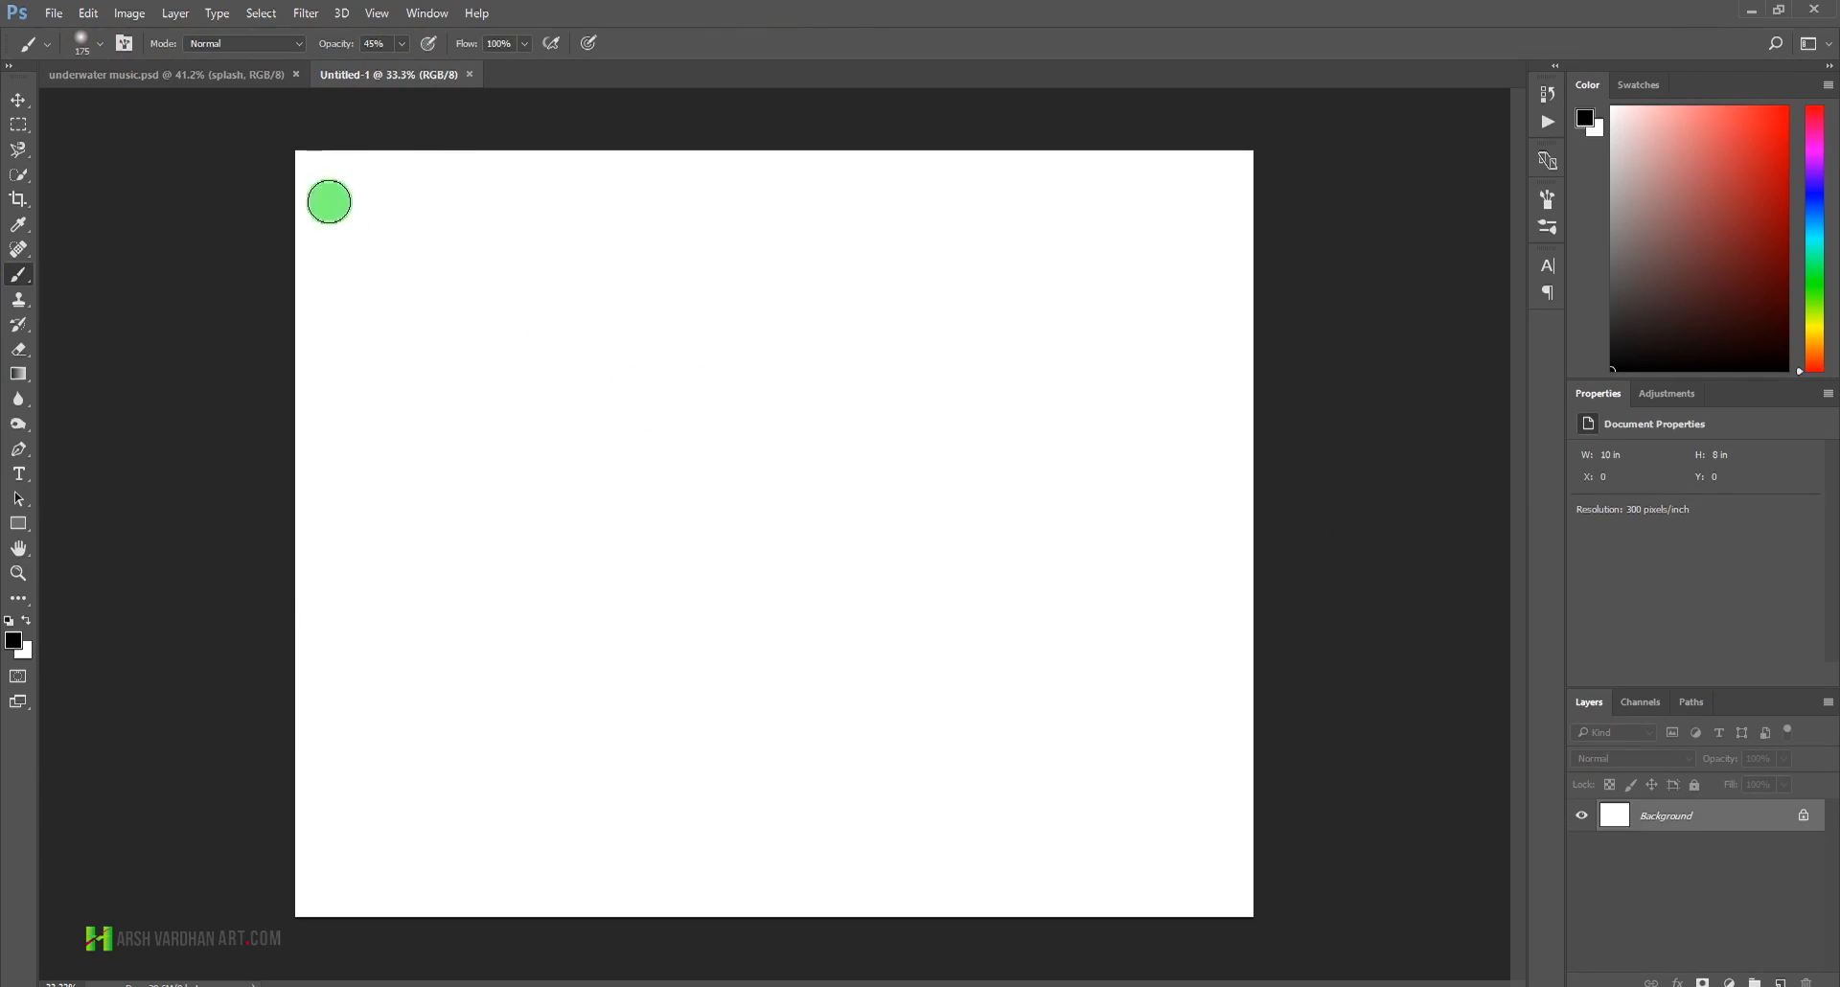
key("bracketleft")
key("bracketleft")
key("bracketleft")
key("bracketleft")
key("bracketleft")
key("bracketleft")
key("bracketleft")
key("bracketleft")
key("bracketleft")
key("bracketleft")
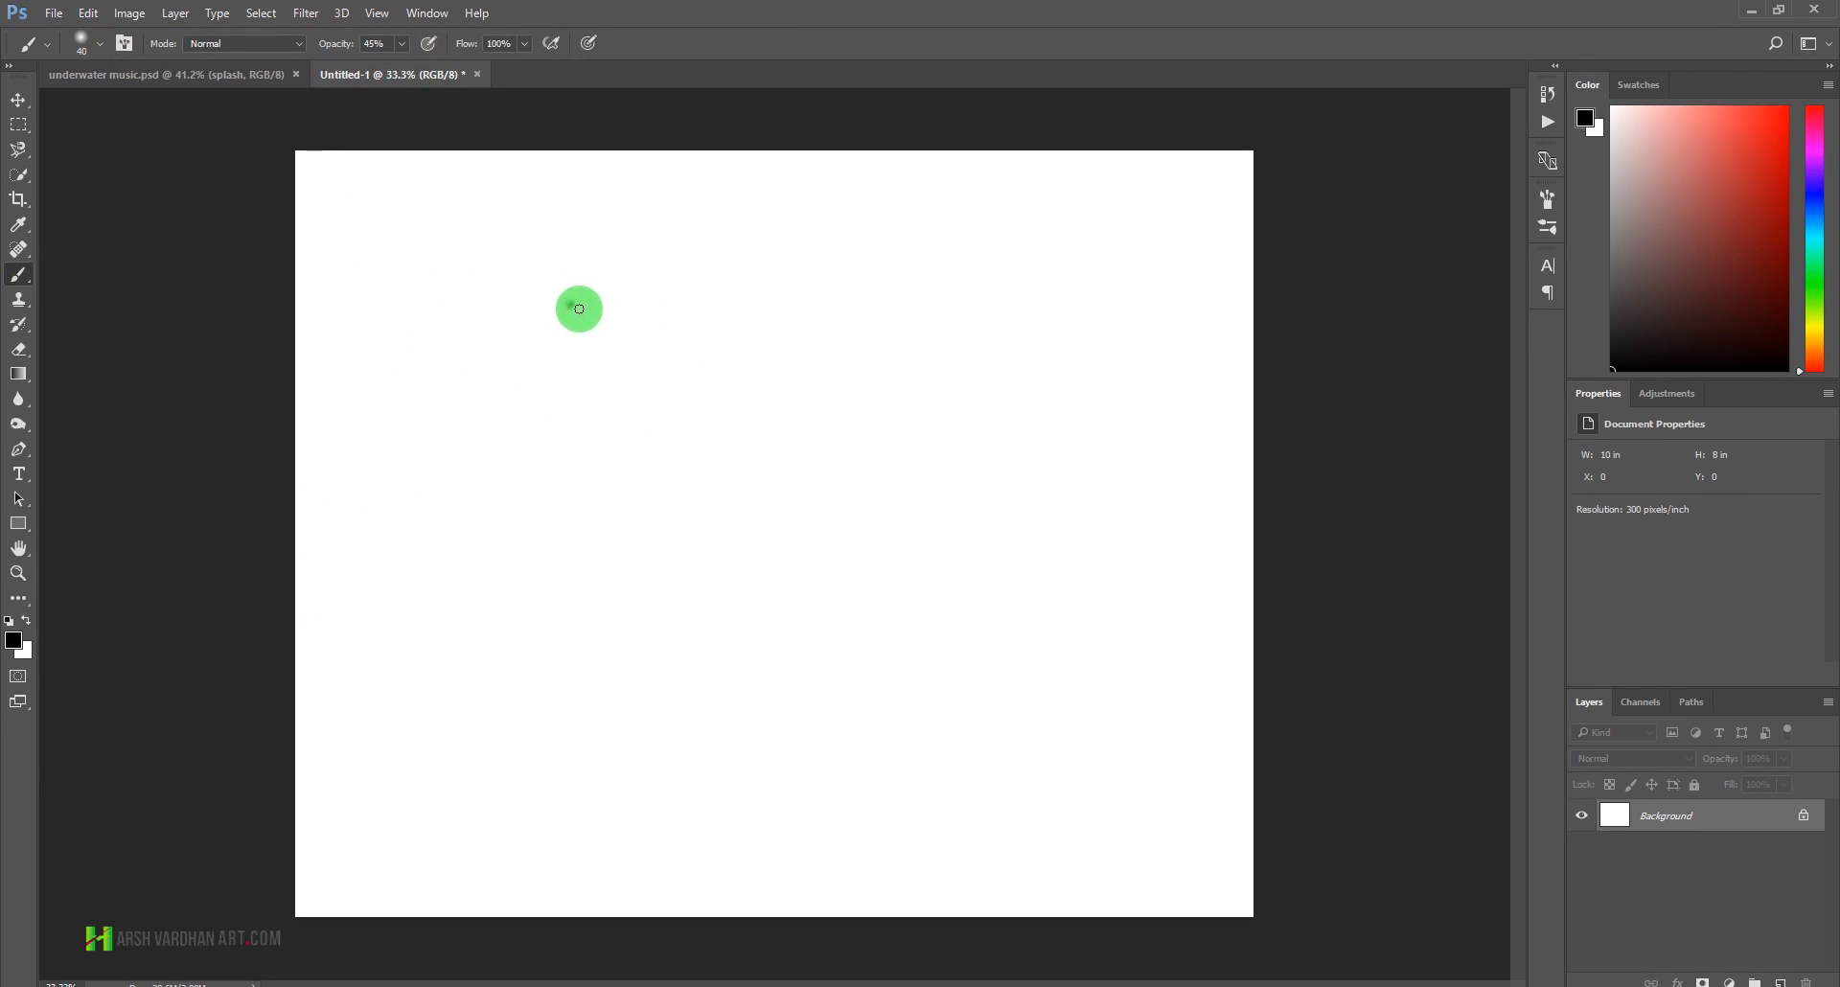
left_click(428, 45)
left_click_drag(410, 69, 551, 68)
left_click(786, 19)
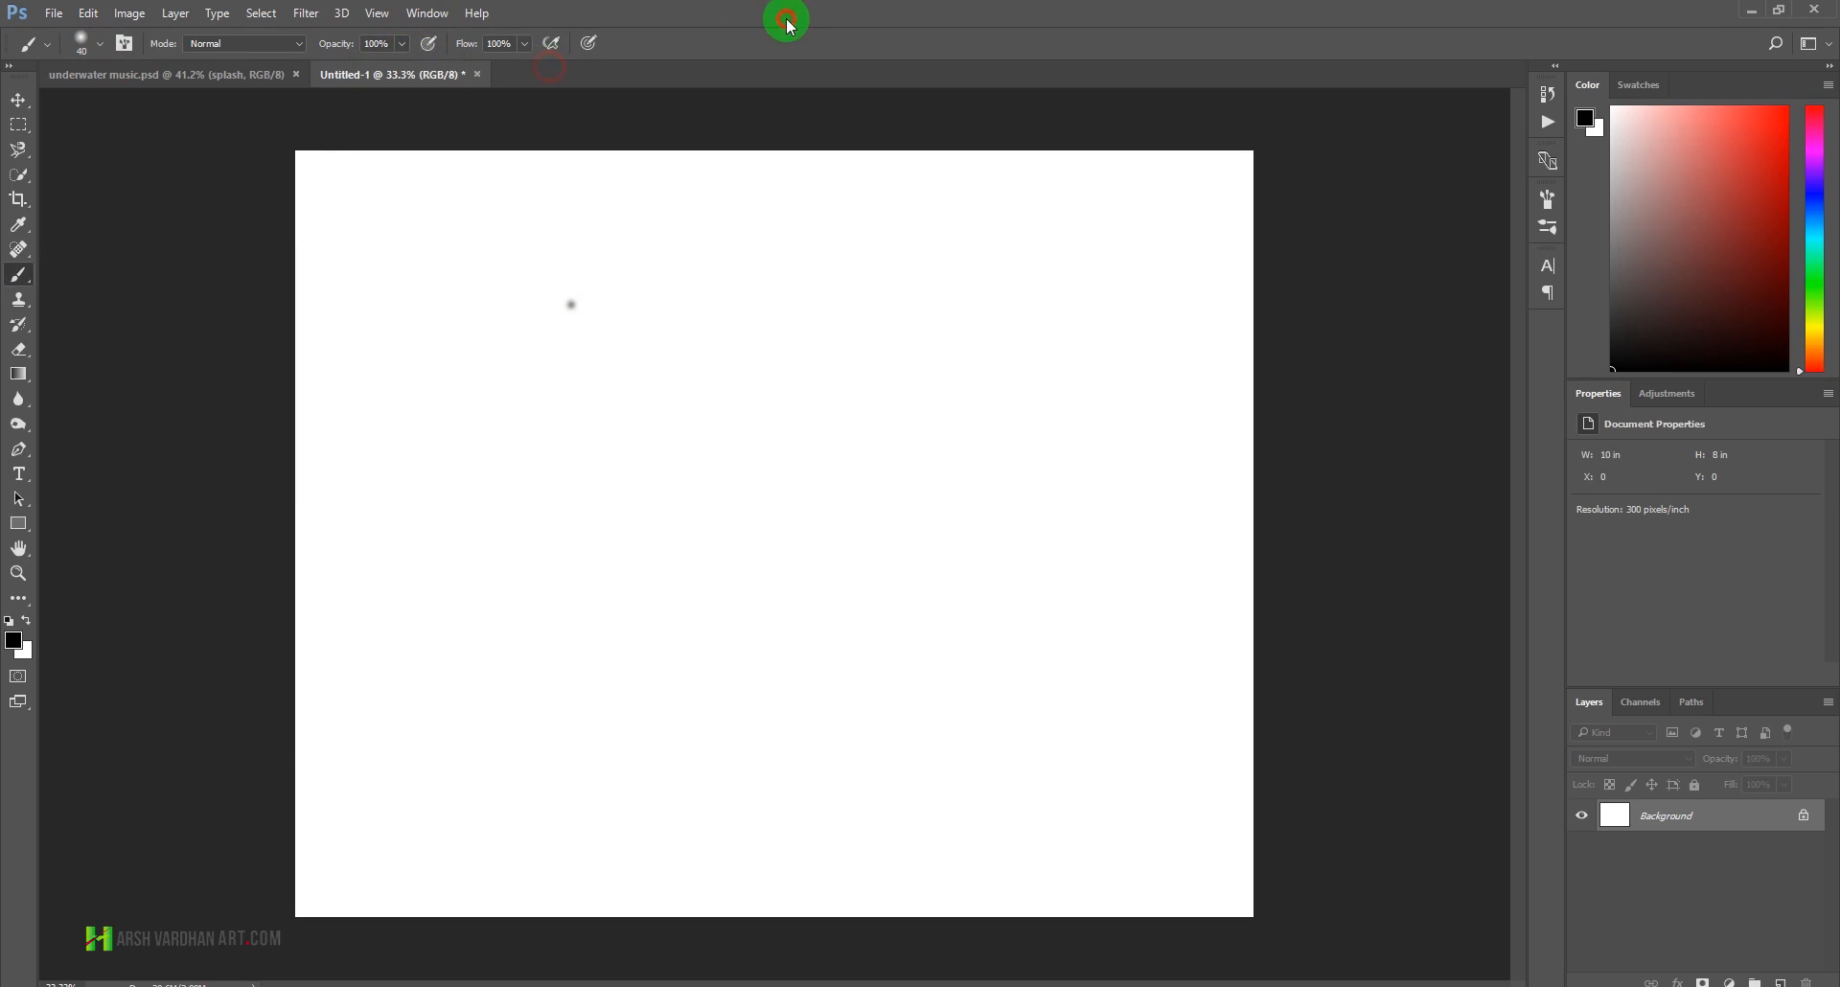
left_click(572, 303)
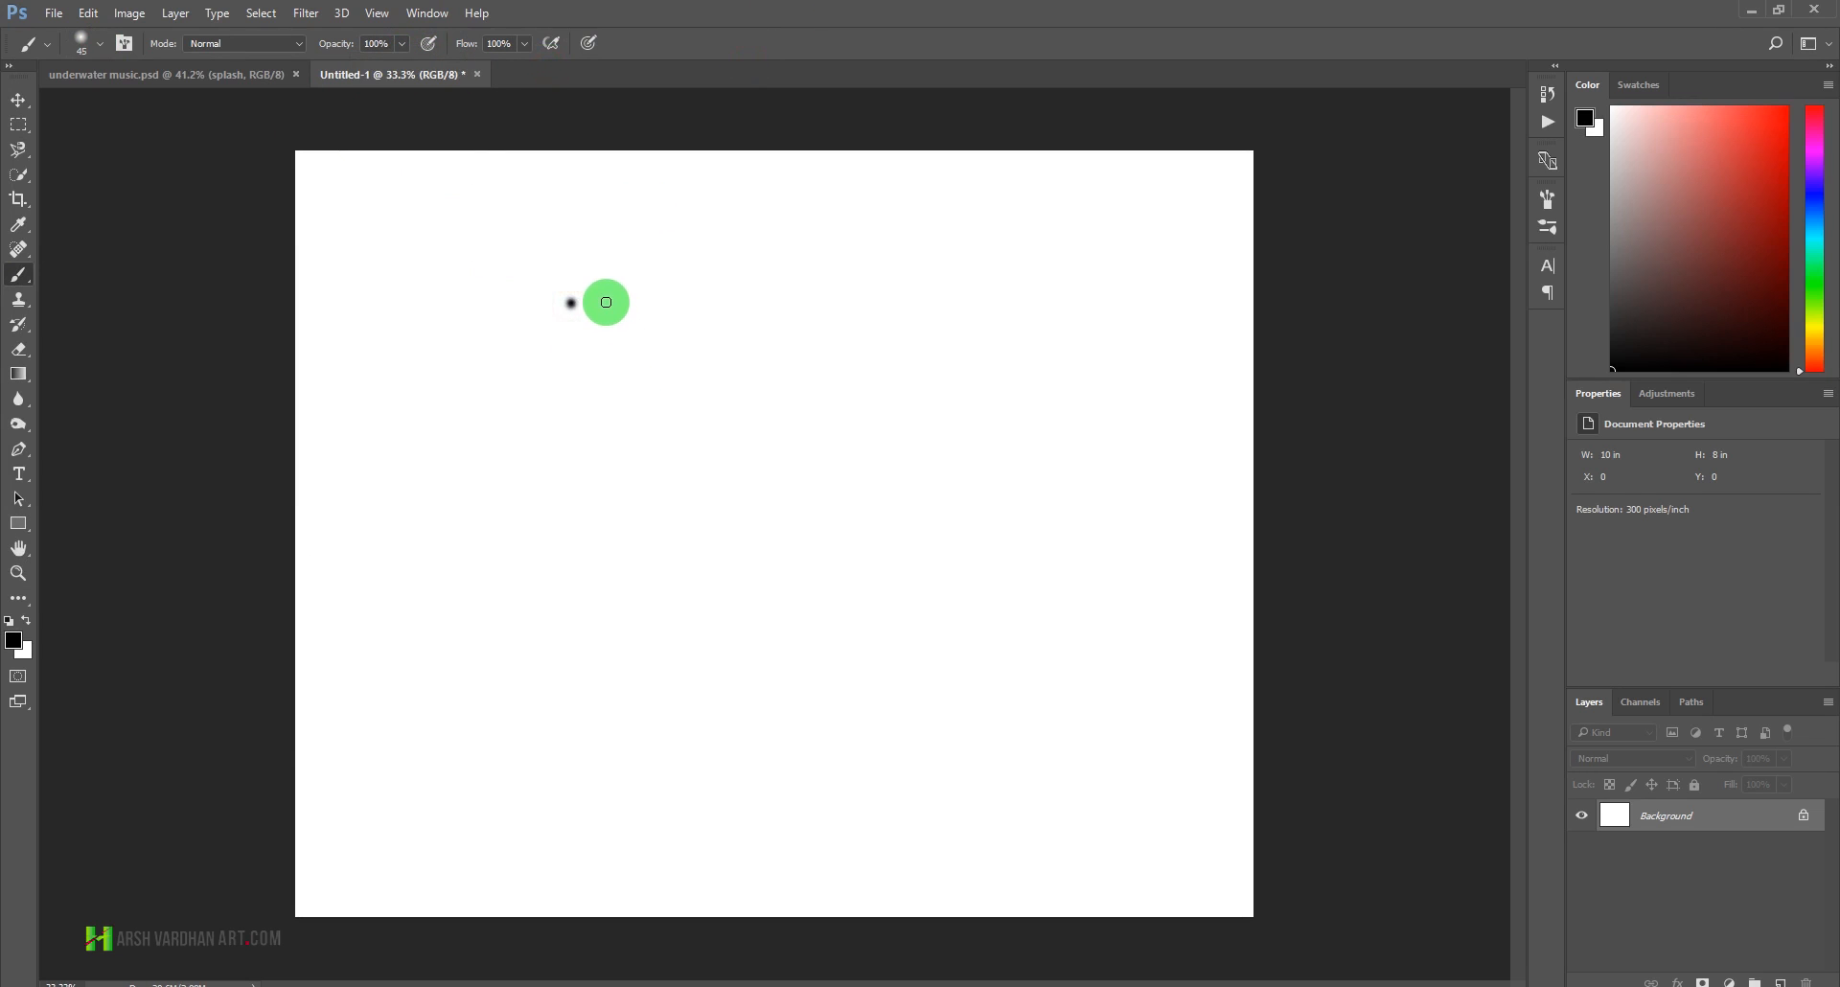
key("bracketright")
key("bracketright")
key("bracketright")
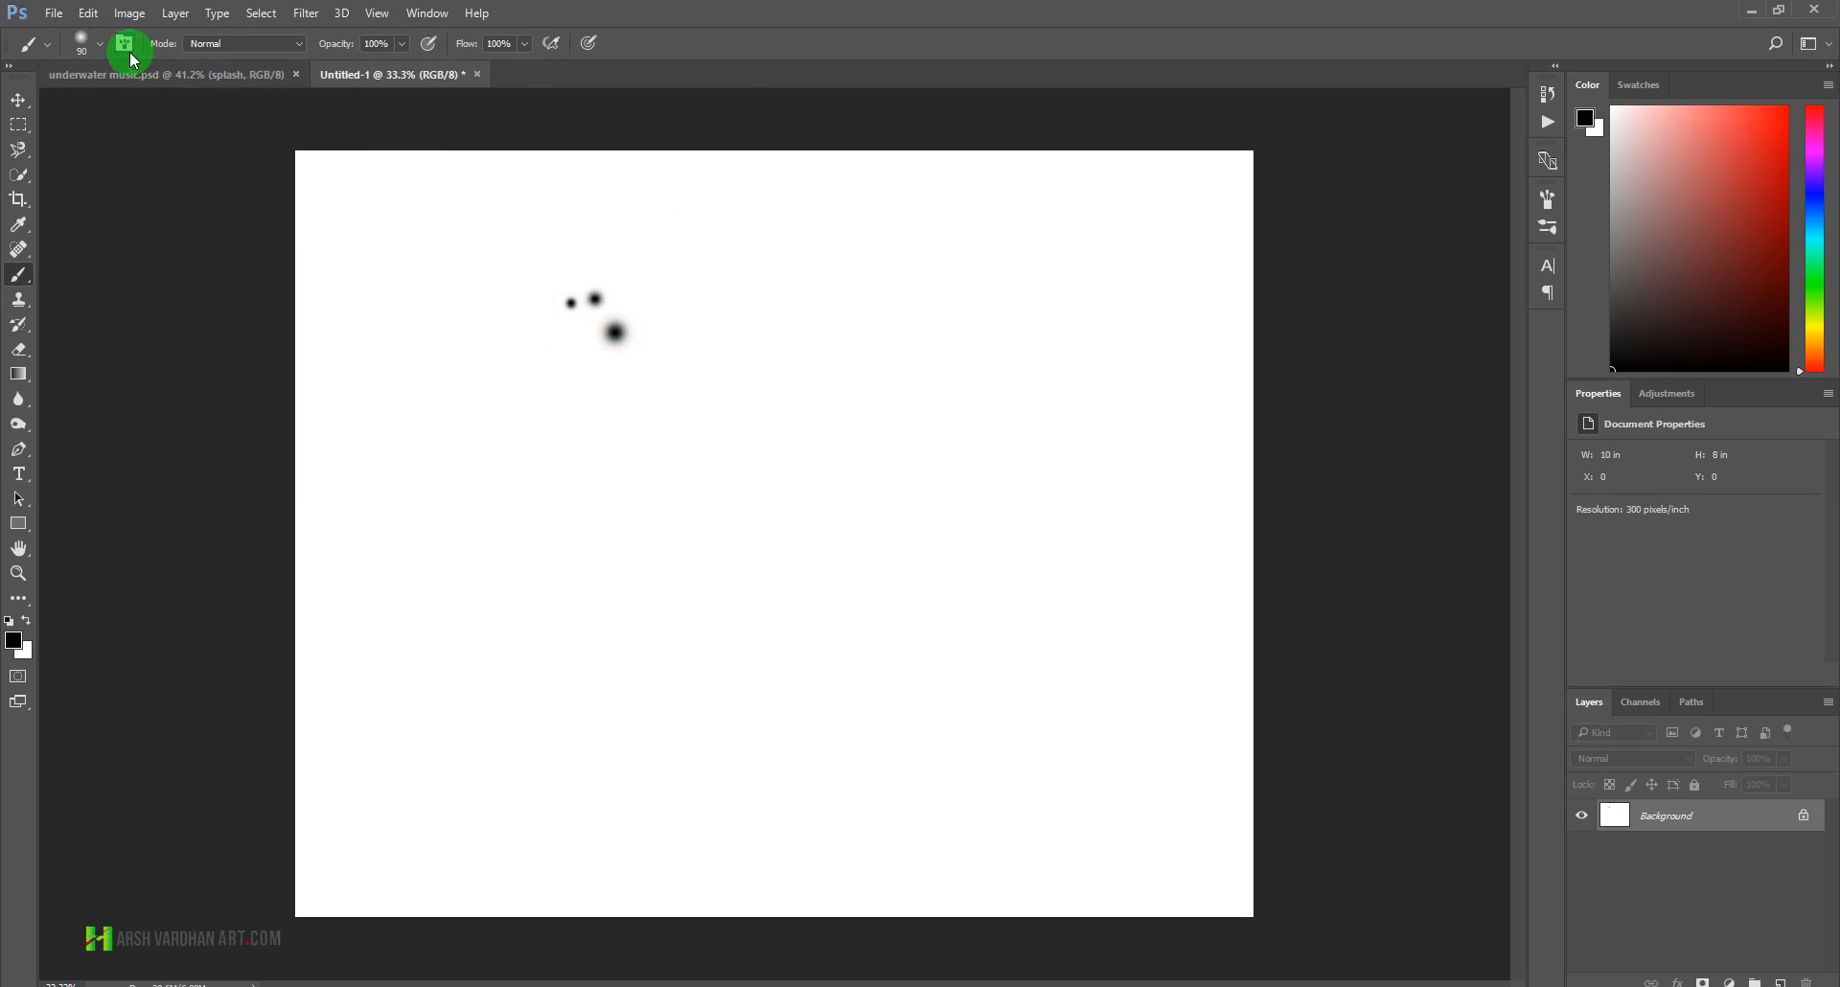
- Raise the brush hardness to about 94%, shrink the tip, and paint small hard-edged dots and short dashes around the soft dots
left_click(102, 43)
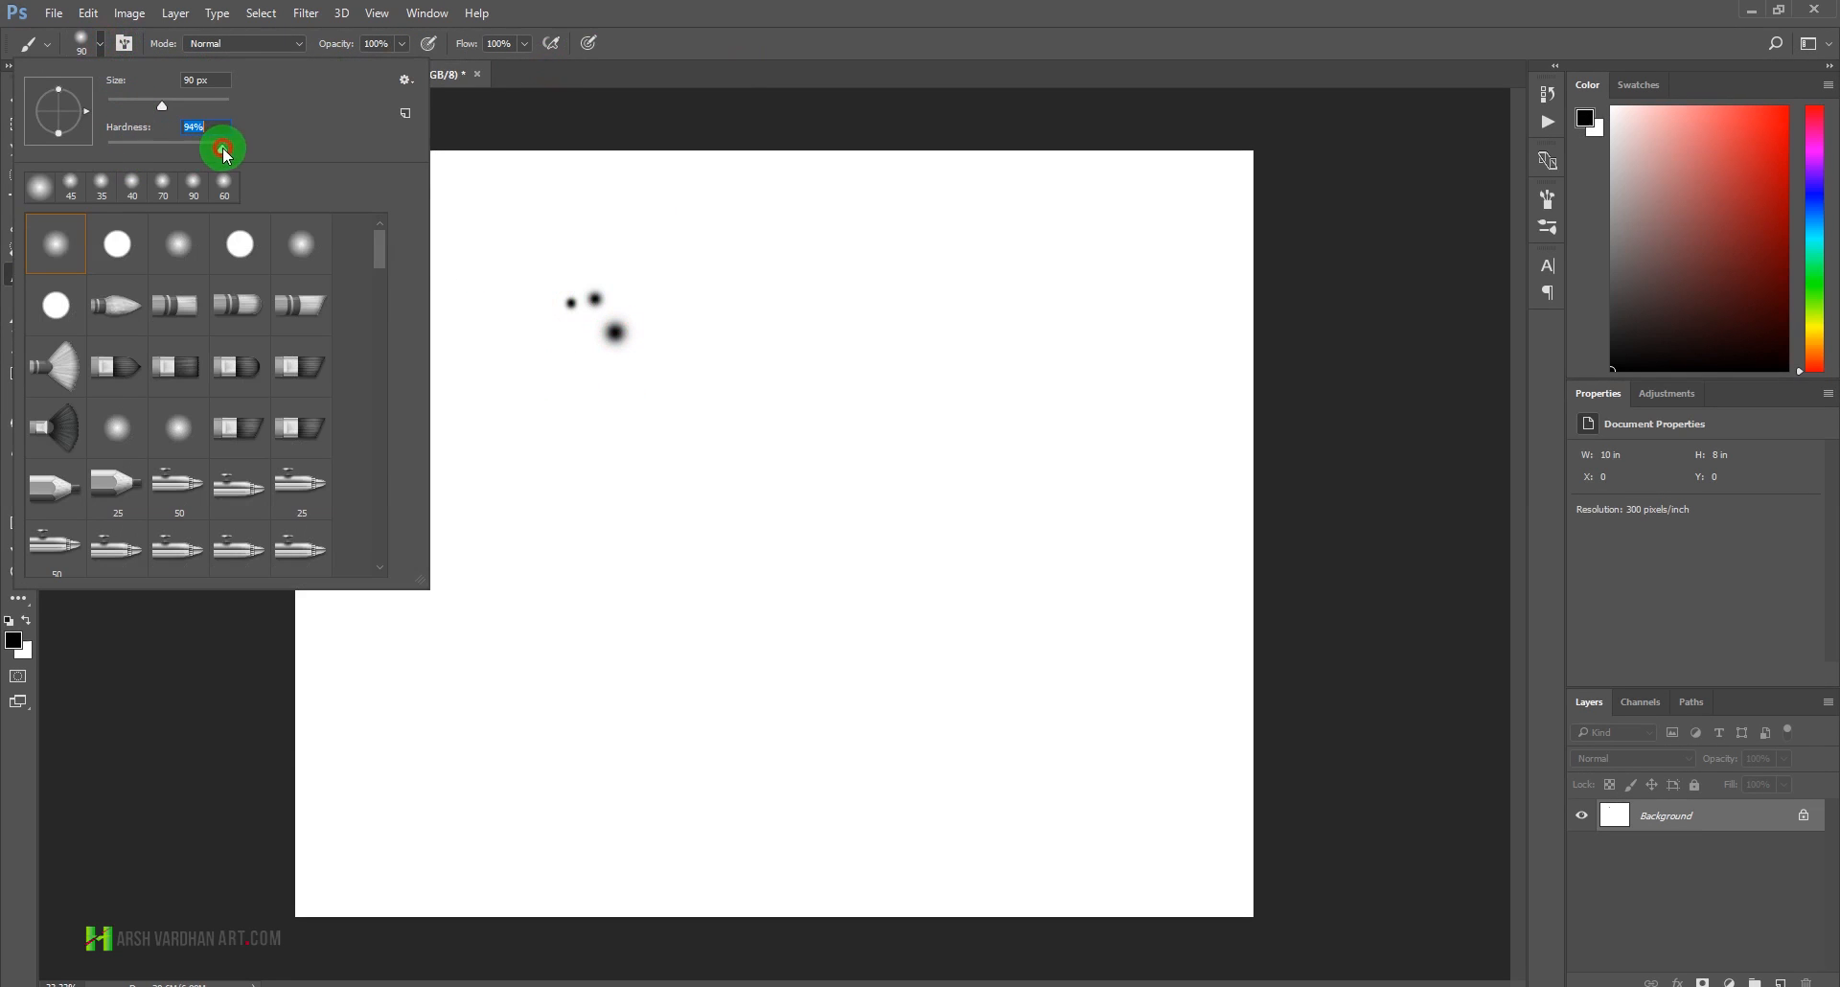
left_click(870, 35)
key("bracketleft")
key("bracketleft")
key("bracketleft")
key("bracketleft")
key("bracketleft")
key("bracketleft")
key("bracketleft")
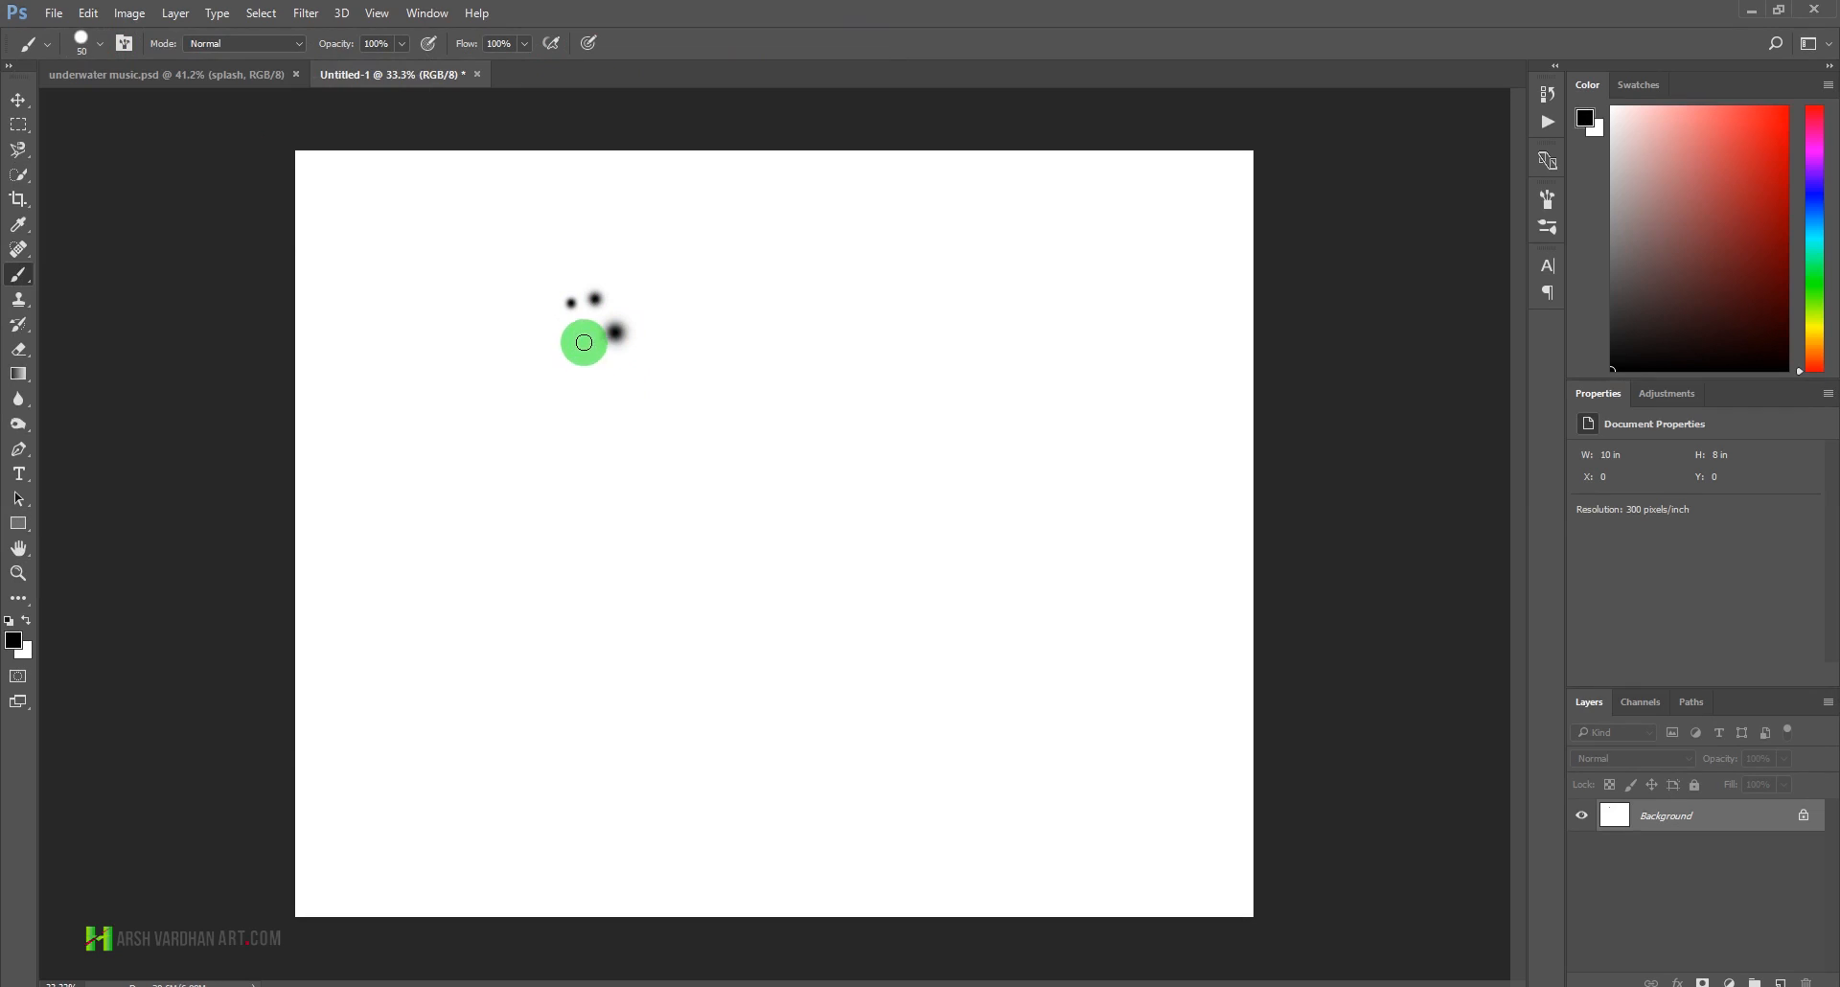
left_click(583, 353)
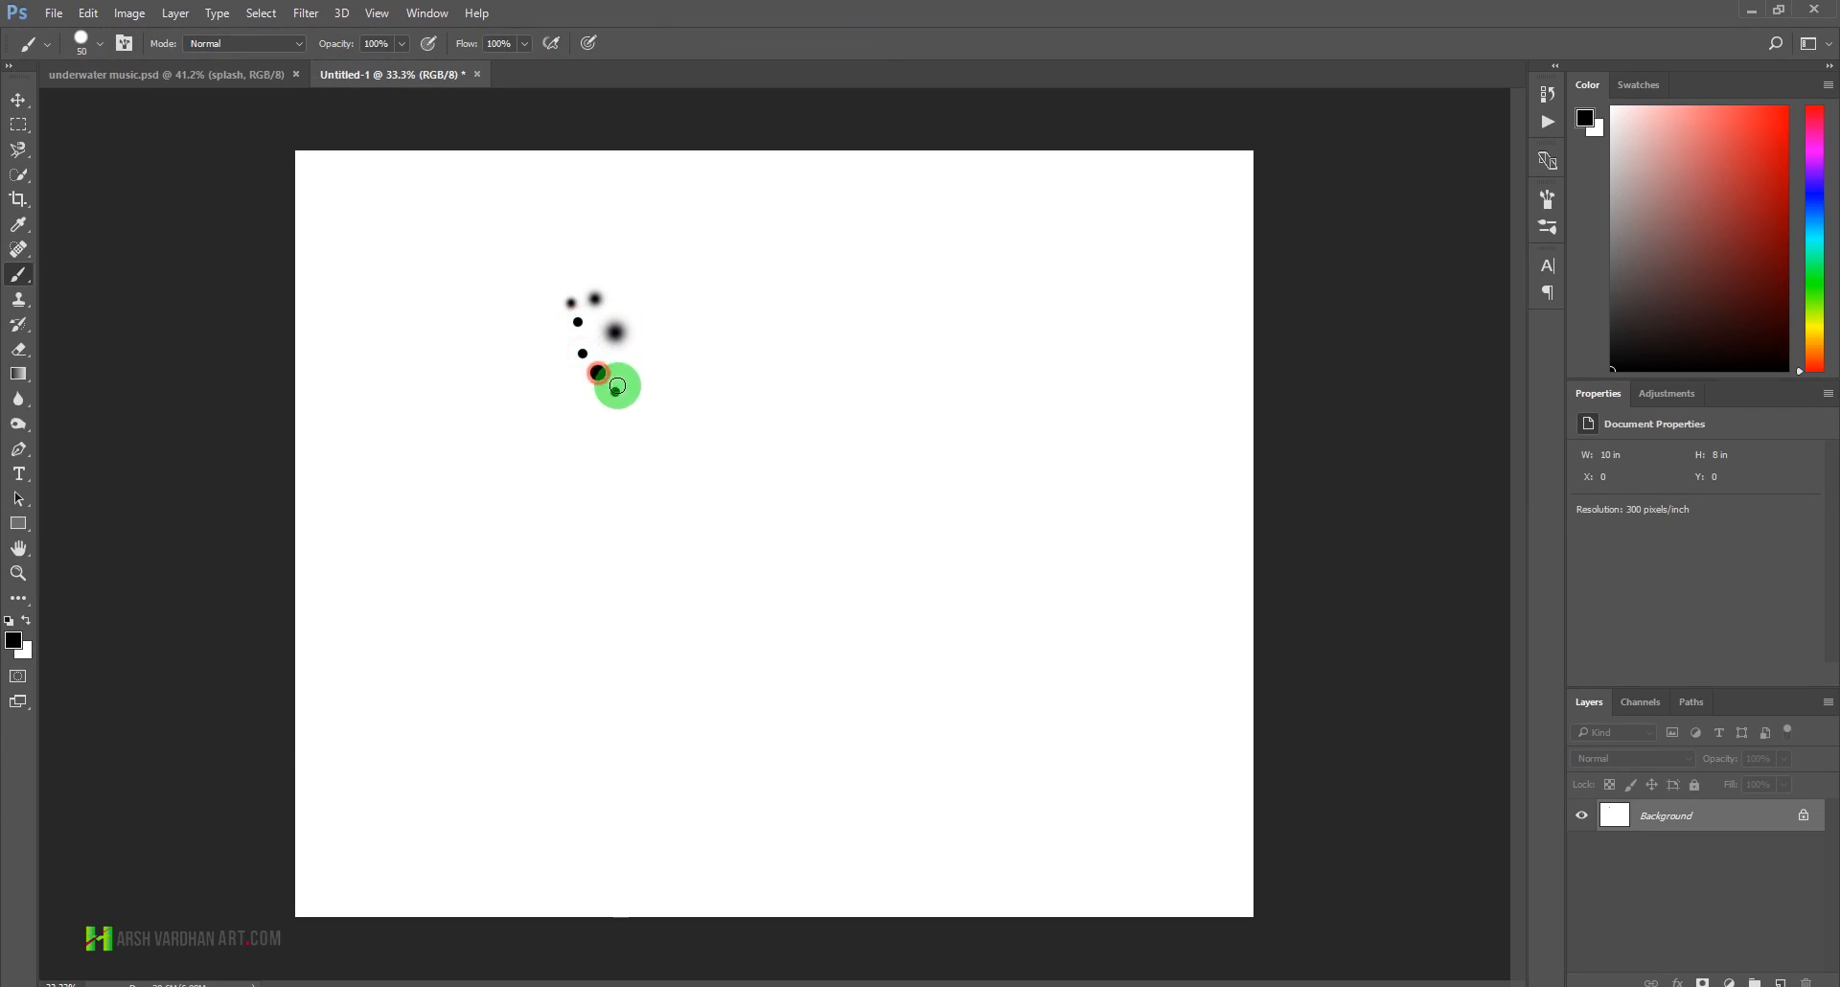
left_click_drag(639, 381, 640, 383)
key("bracketleft")
mouse_move(637, 313)
left_mouse_down()
mouse_move(657, 324)
mouse_move(638, 281)
left_mouse_up()
left_click(579, 266)
left_click(653, 357)
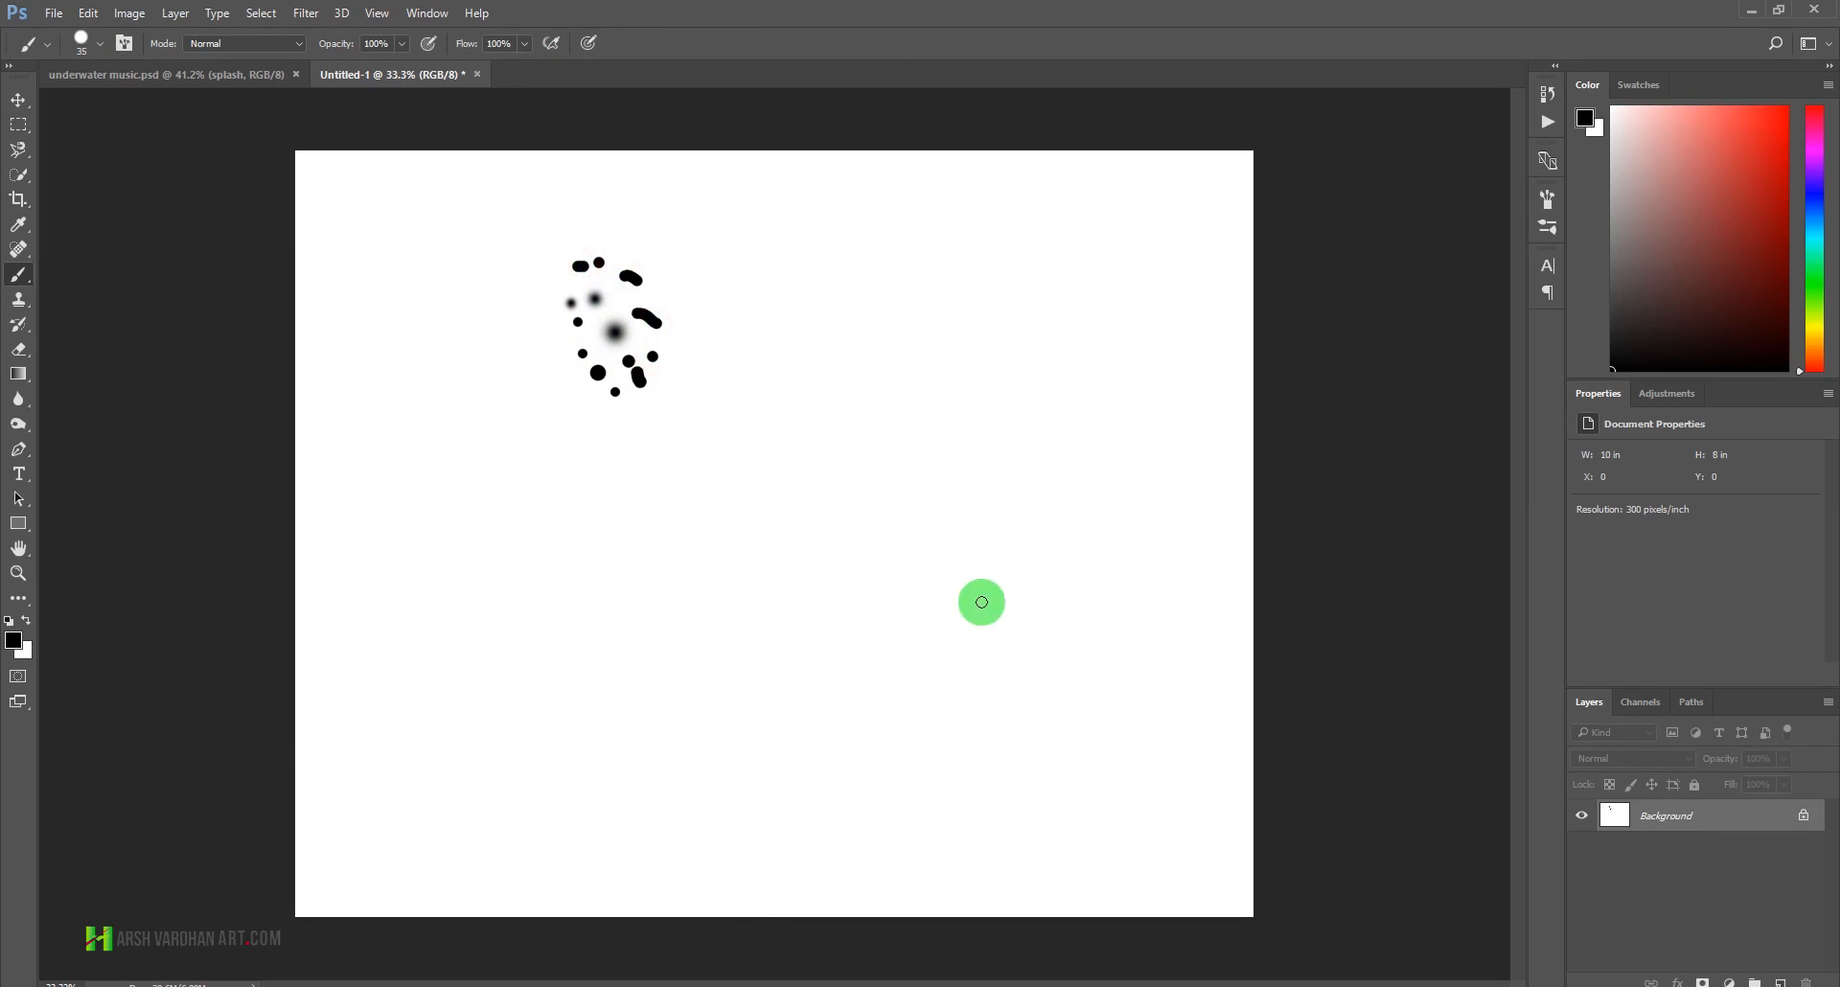
- Define the painted dot cluster as a new brush preset, keeping the default name
left_click(131, 15)
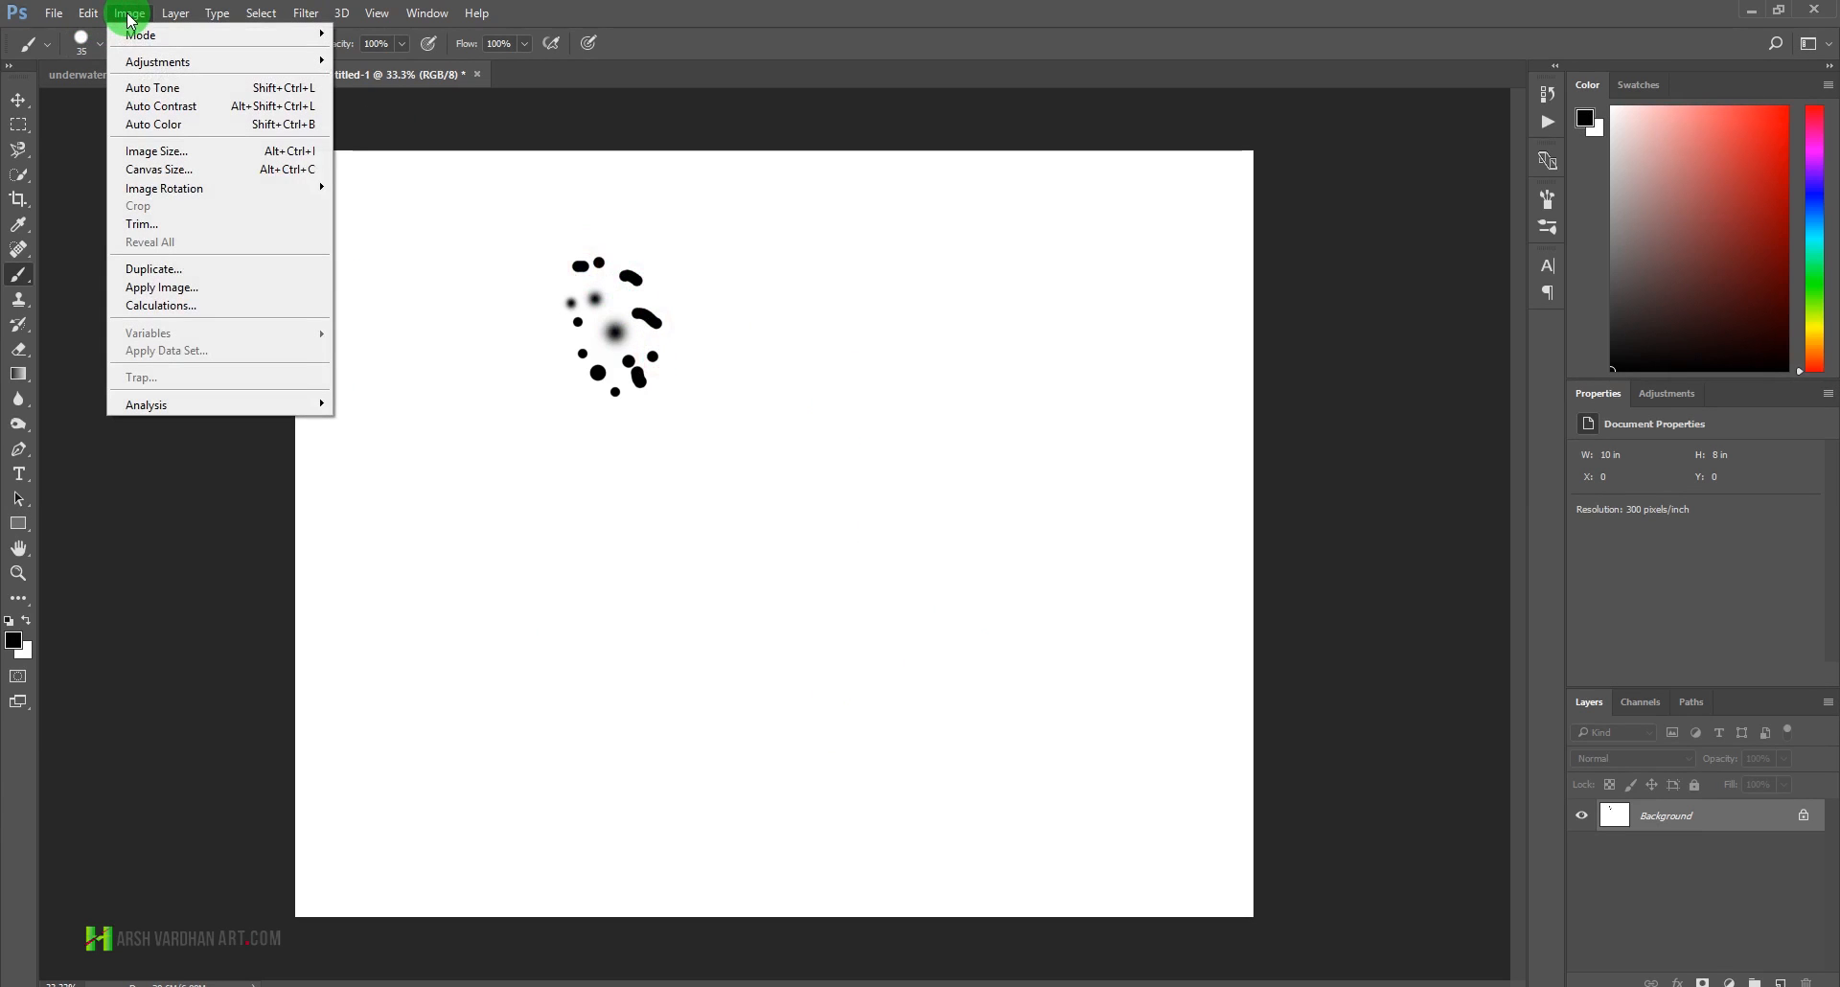
left_click(87, 15)
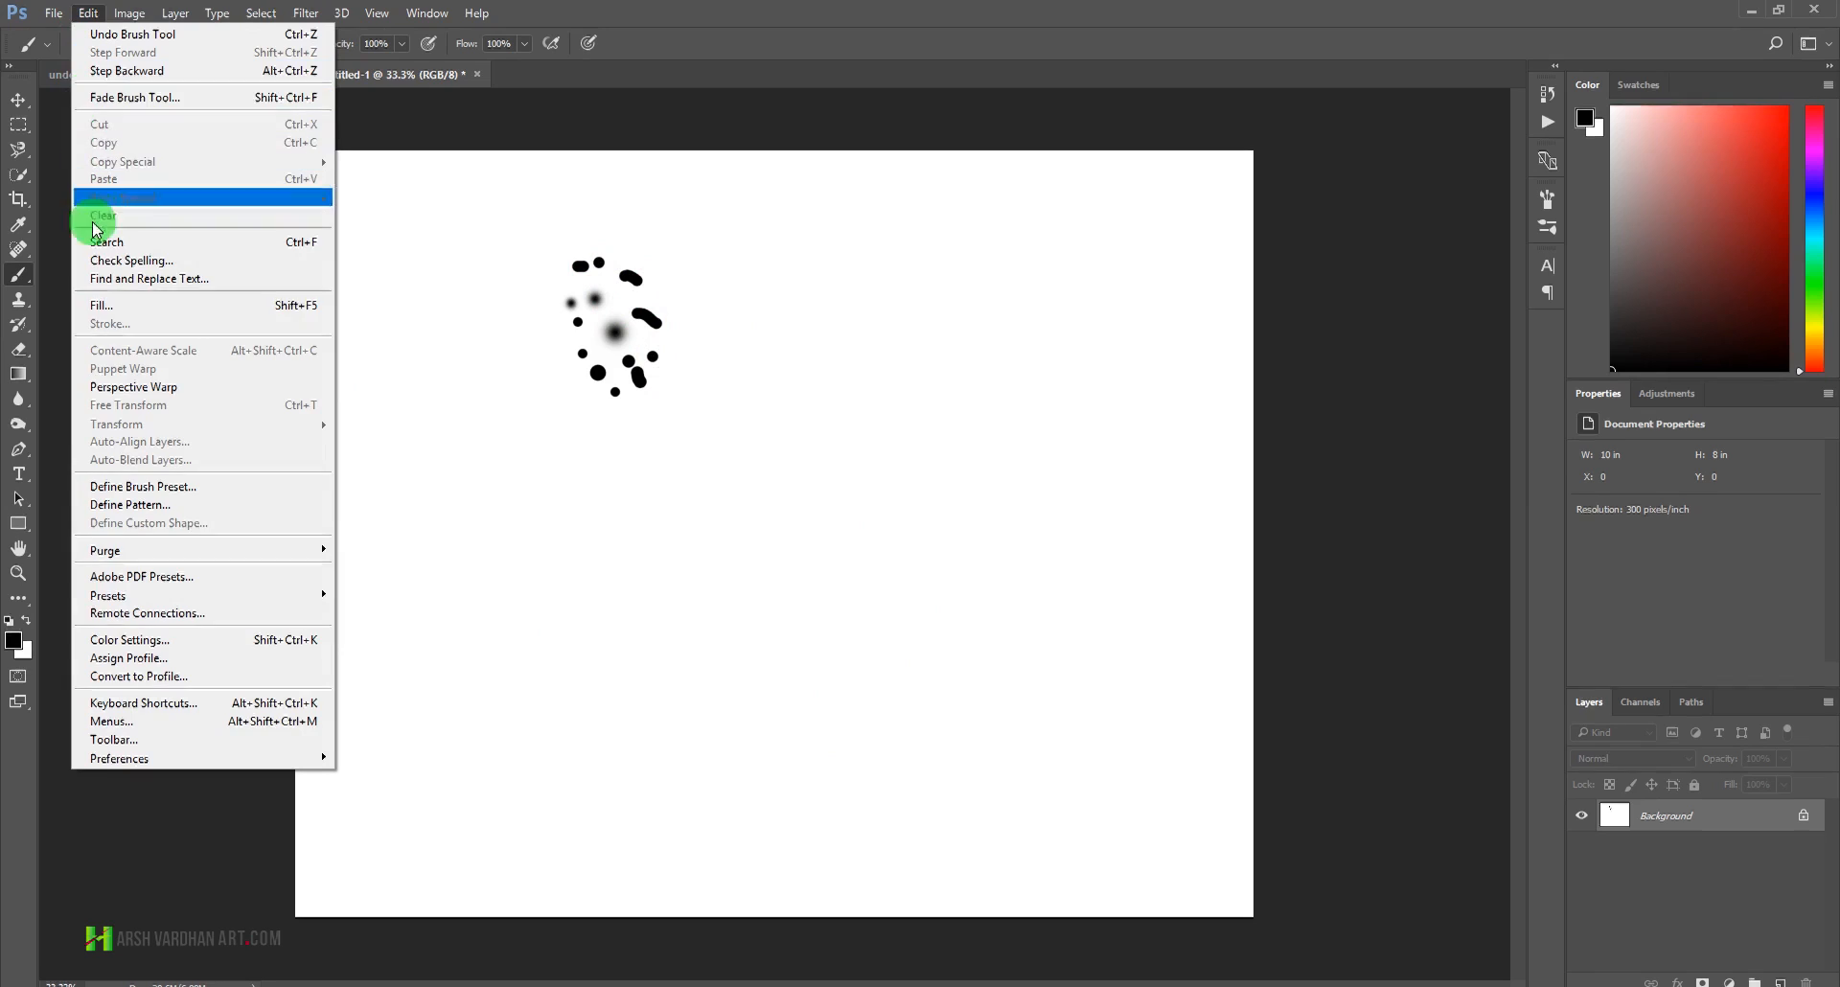
left_click(181, 487)
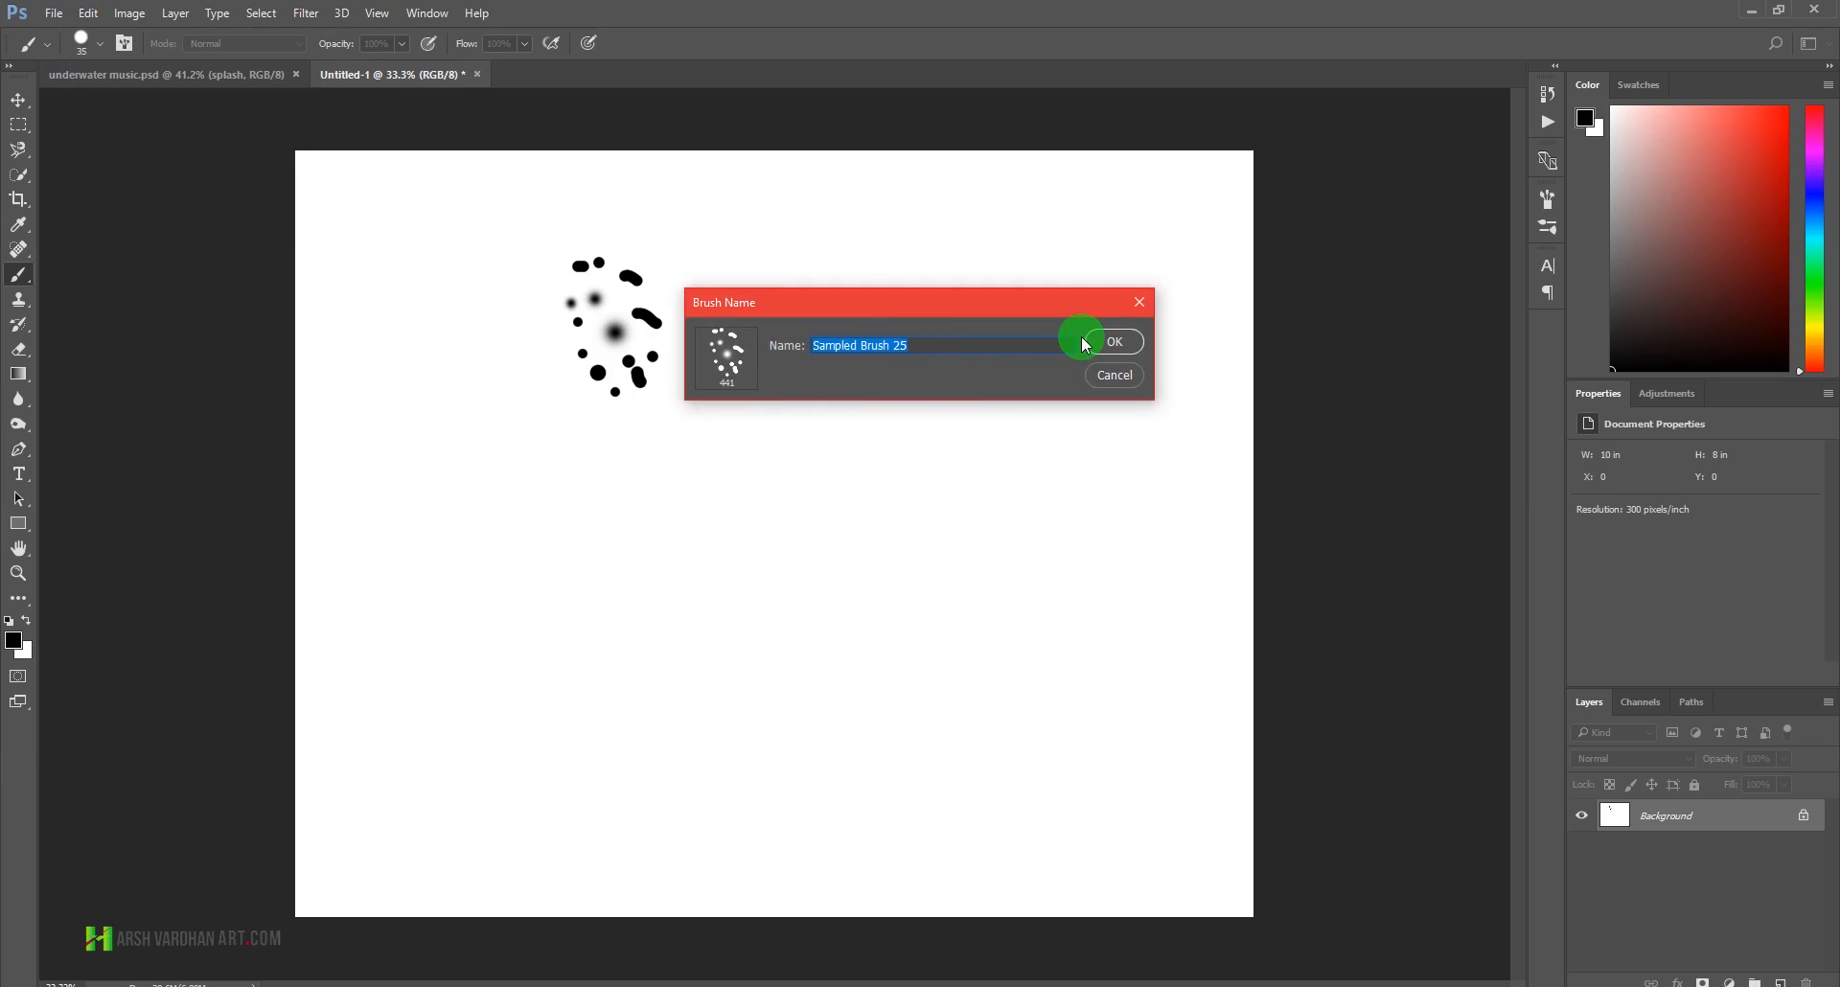
left_click(1112, 343)
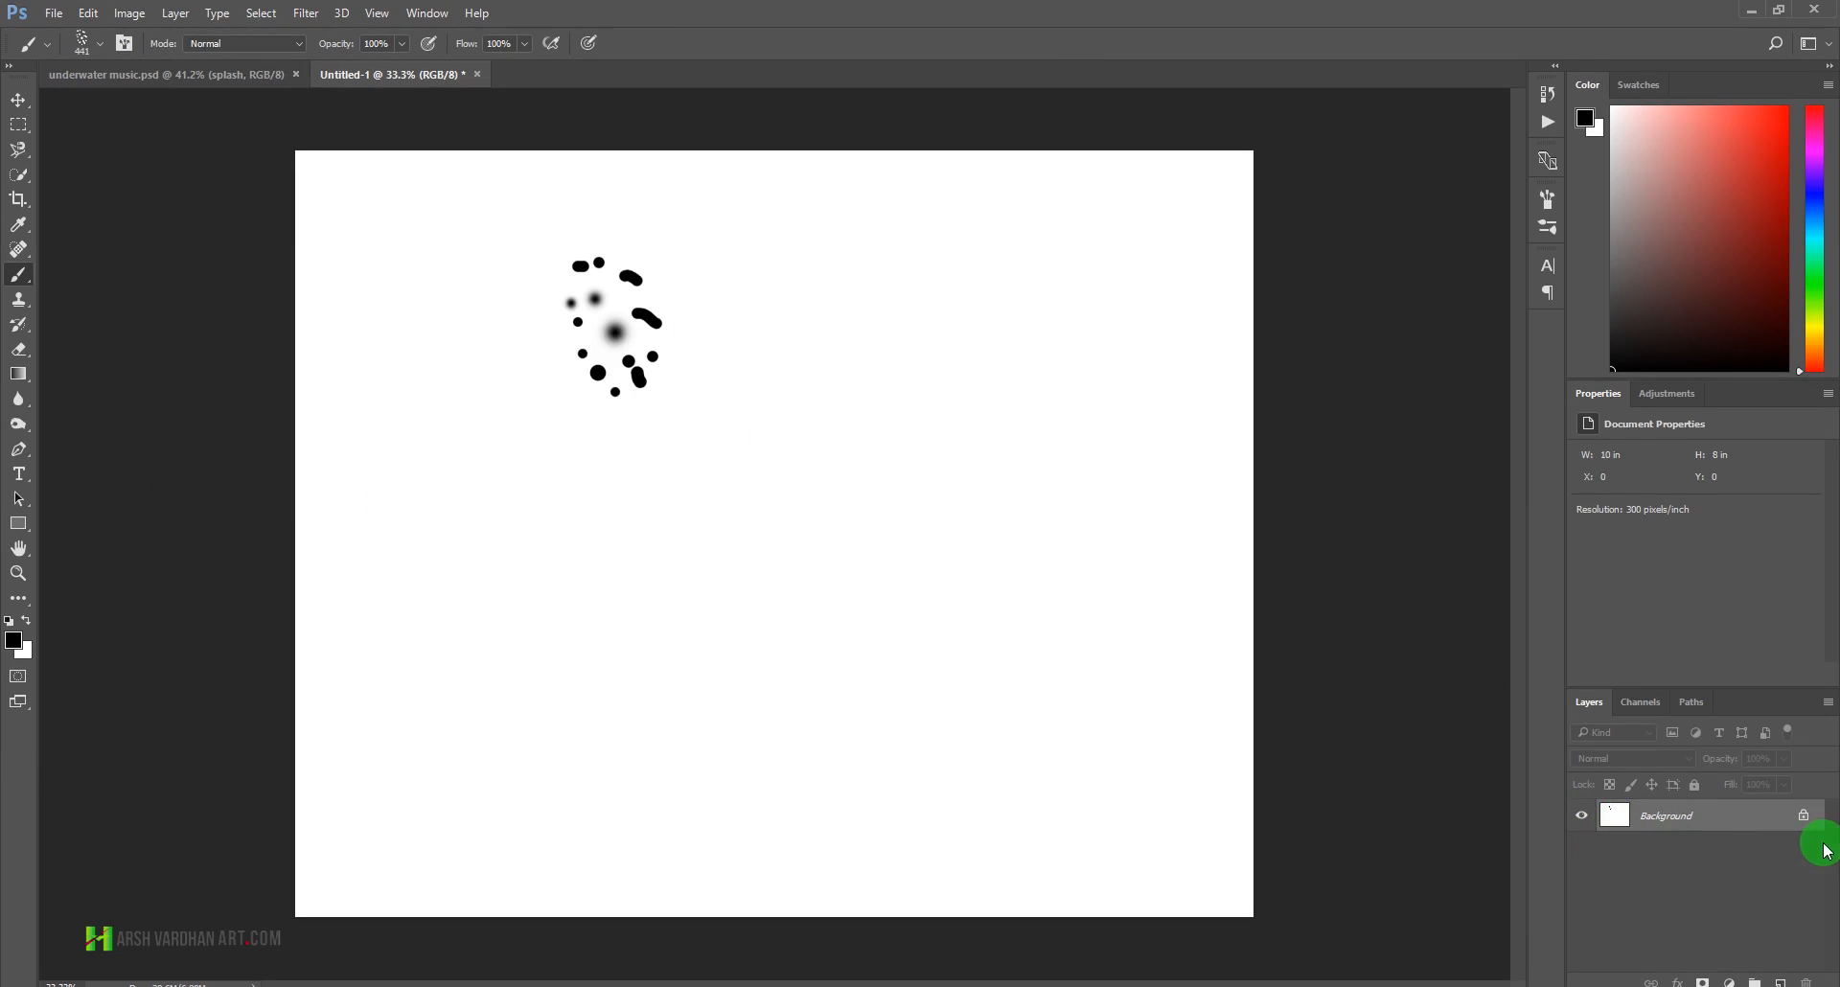
- Unlock the Background layer and test the sampled dot brush with strokes and single stamps on the canvas
left_click(1805, 820)
left_click_drag(909, 519, 757, 516)
left_click(767, 638)
left_click(887, 671)
left_click(984, 656)
left_click_drag(1004, 638, 1002, 618)
left_click(1017, 579)
left_click_drag(1018, 504, 1008, 487)
left_click(1018, 465)
left_click(1165, 415)
left_click(1125, 538)
left_click_drag(1127, 569, 1103, 591)
left_click(1143, 620)
left_click(1621, 901)
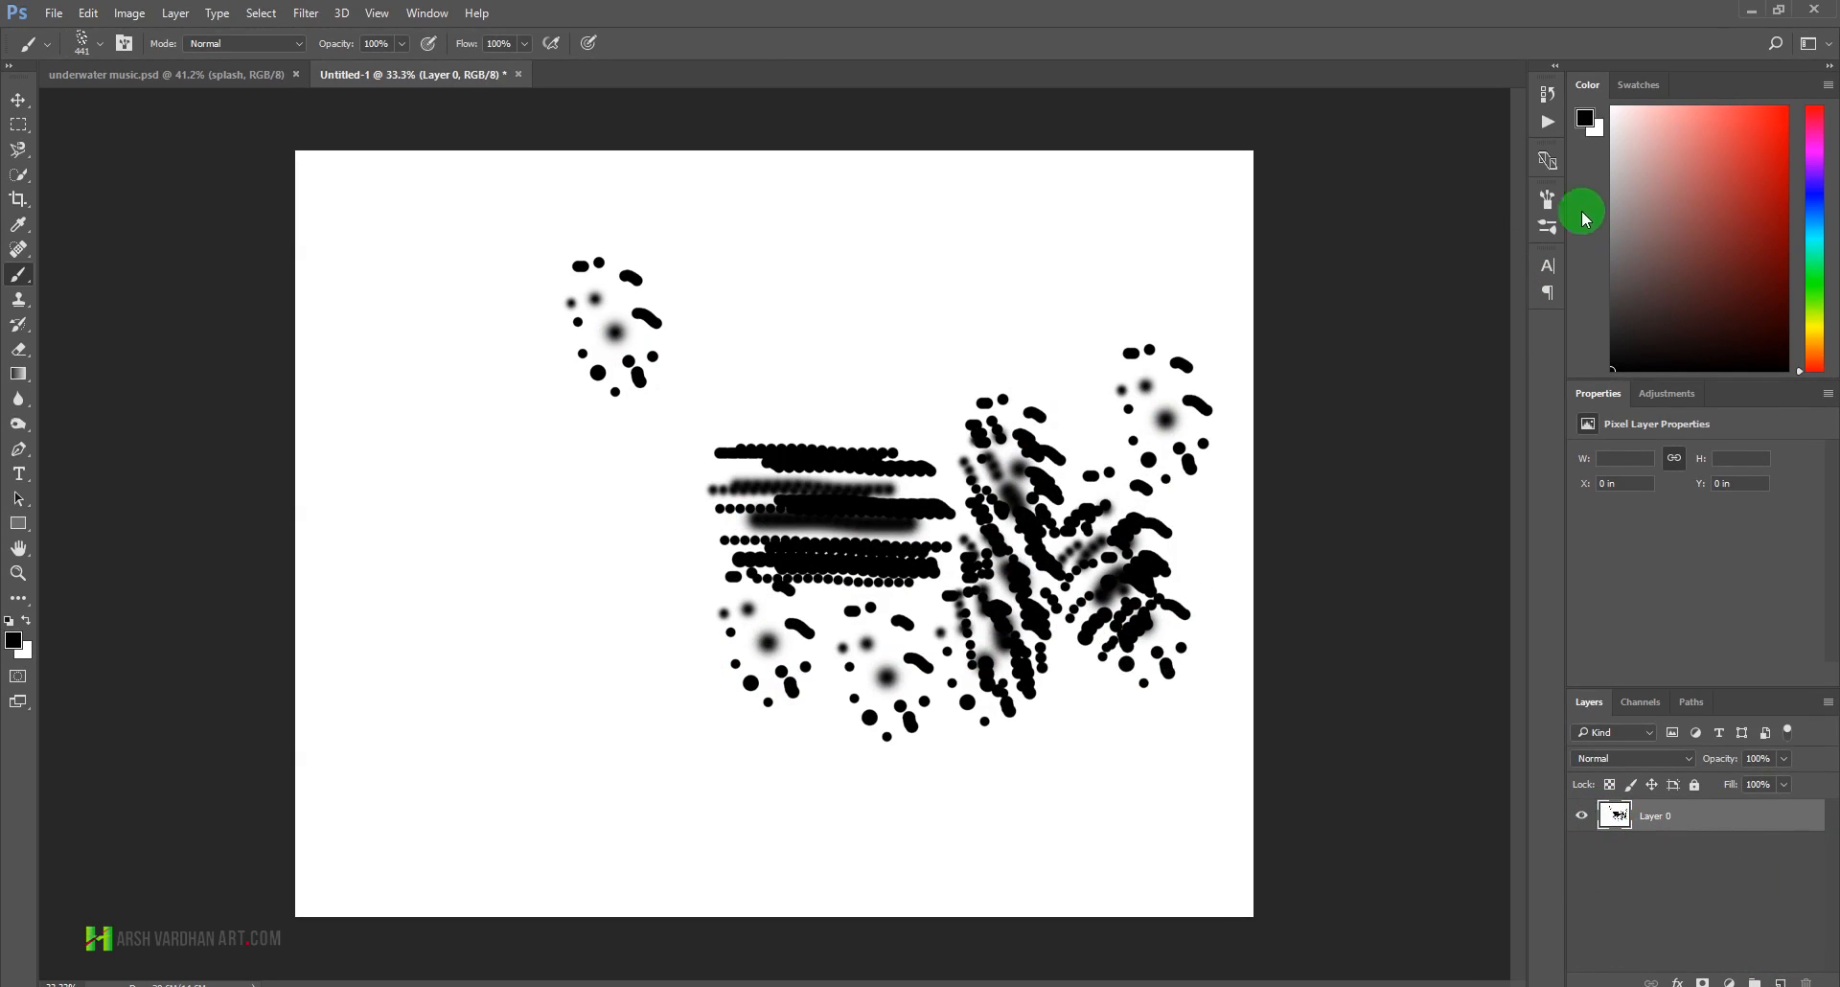
- Set the brush spacing to 22%, size jitter to 100% and angle jitter to 49%, testing the brush with strokes on the canvas
left_click(1548, 204)
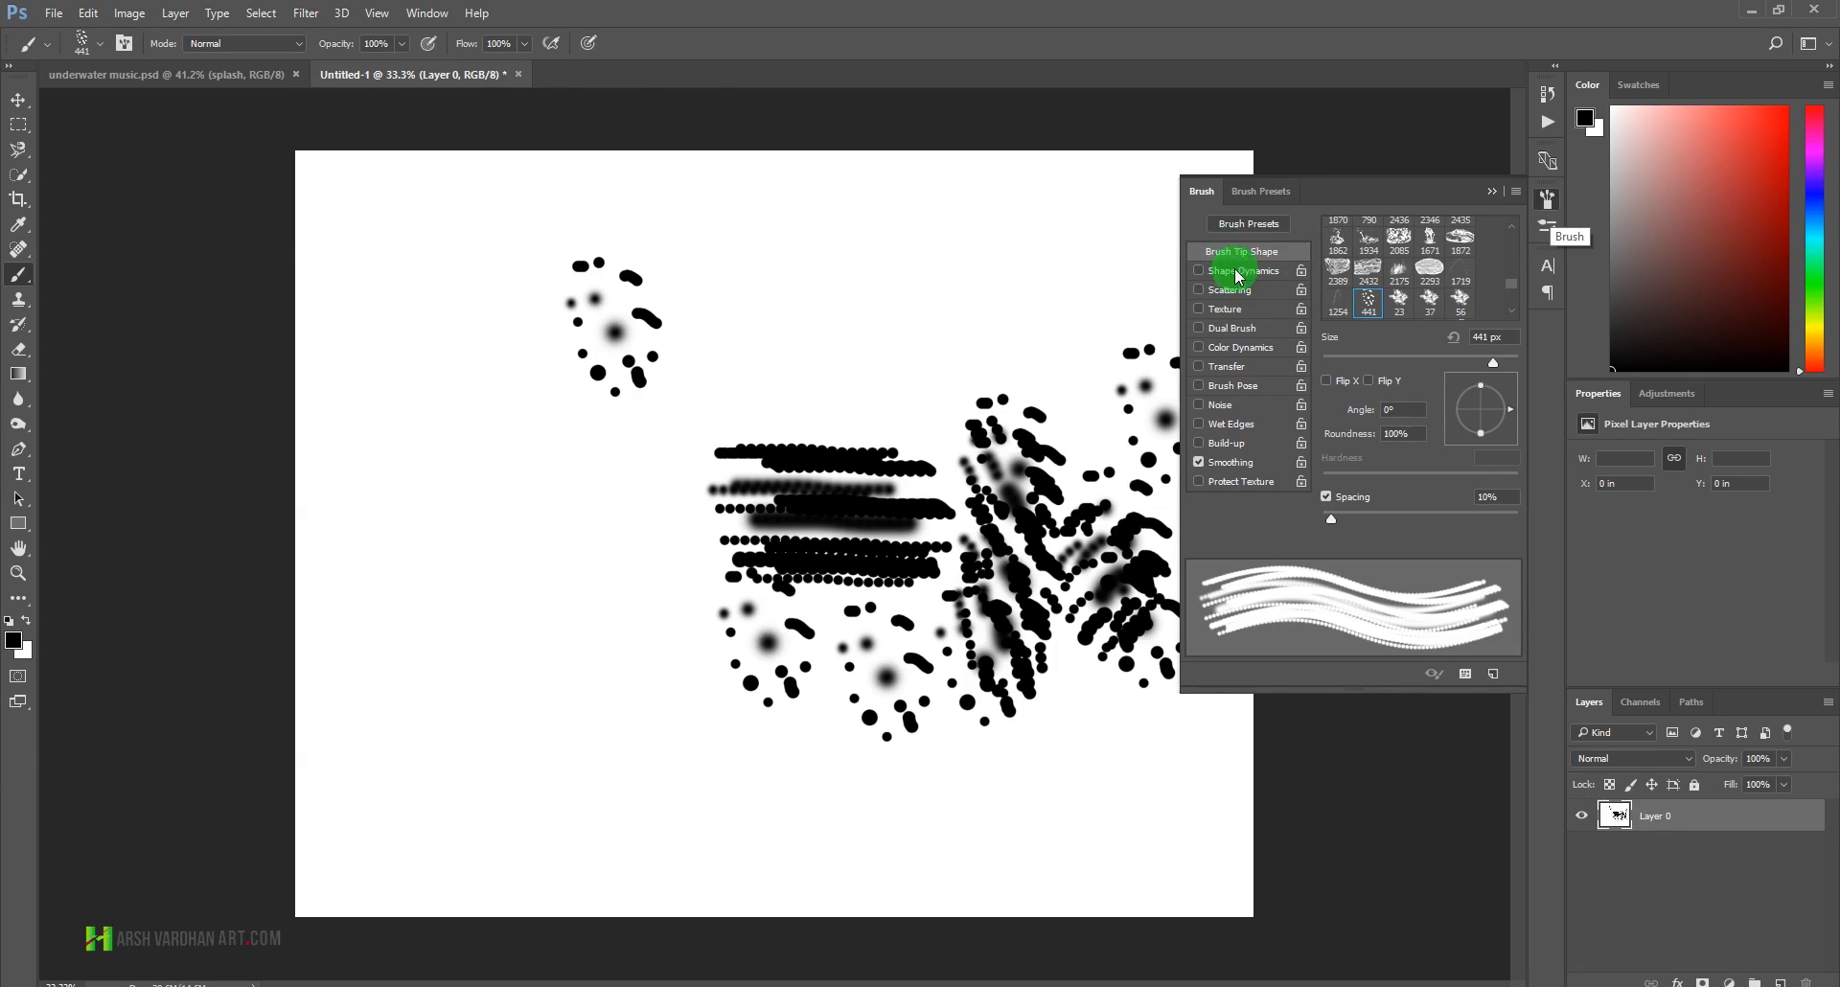
left_click_drag(1335, 520, 1346, 521)
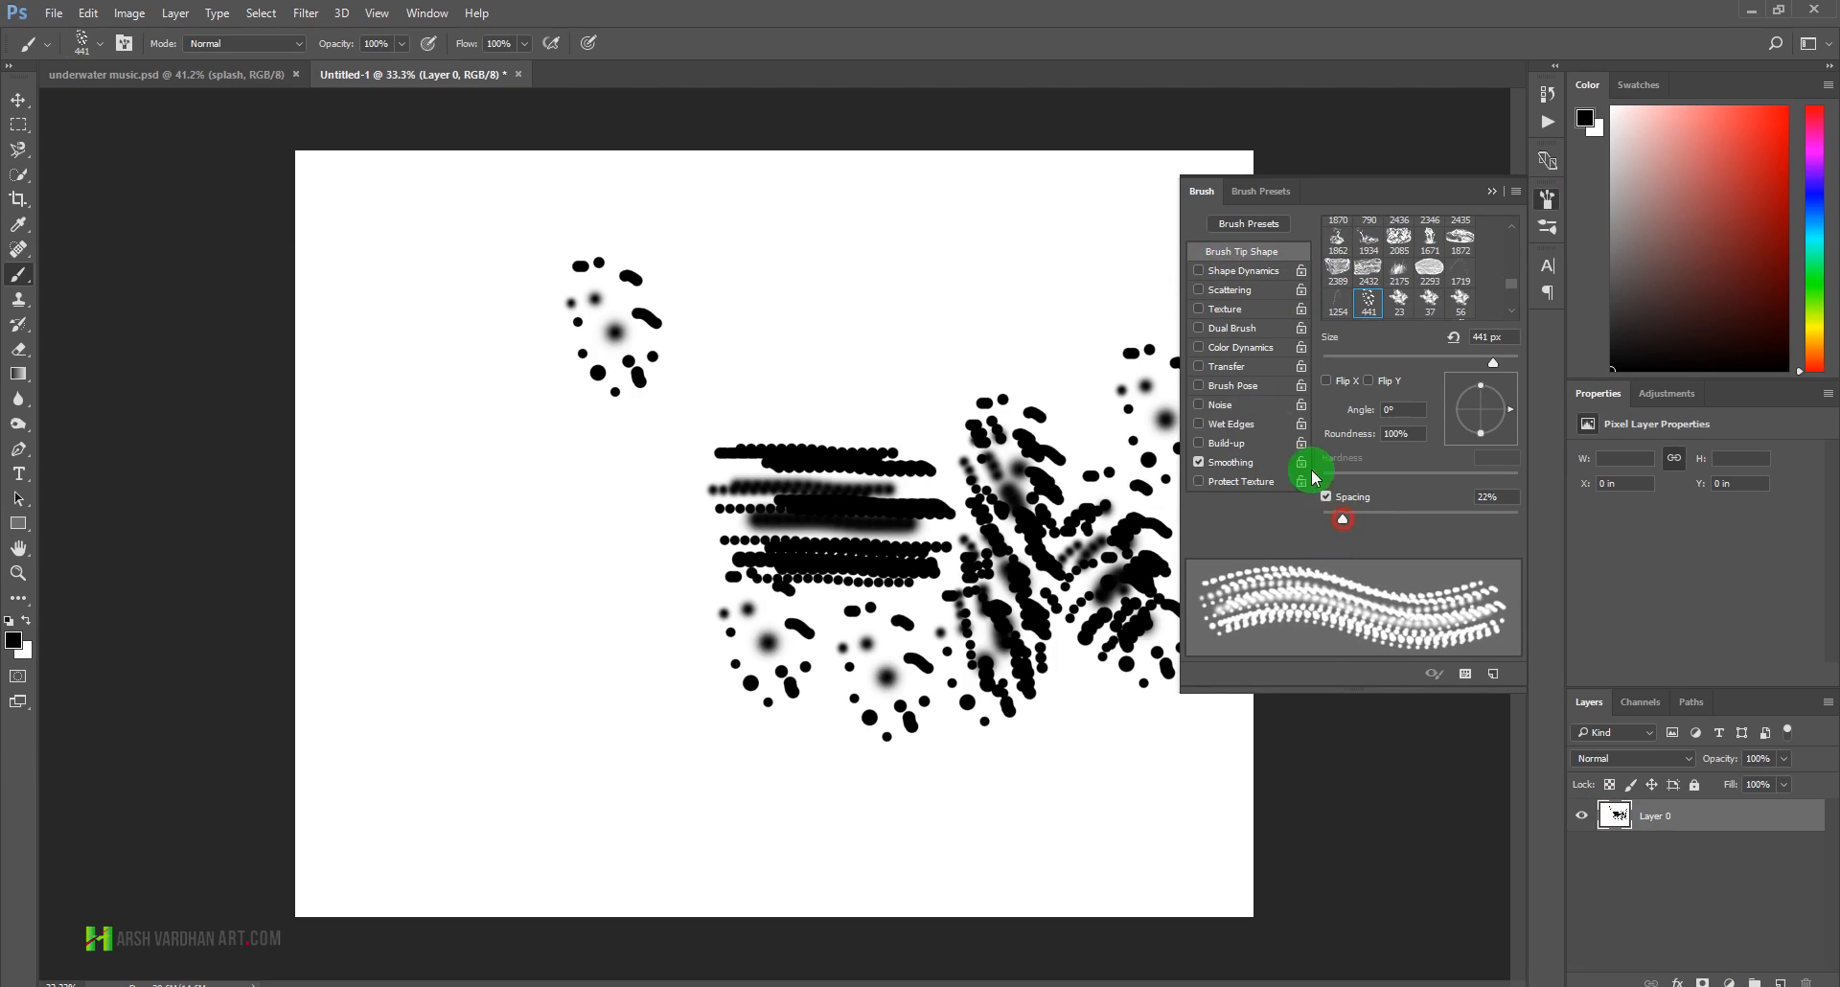
left_click(1231, 273)
left_click_drag(1332, 245, 1524, 247)
left_click(1327, 307)
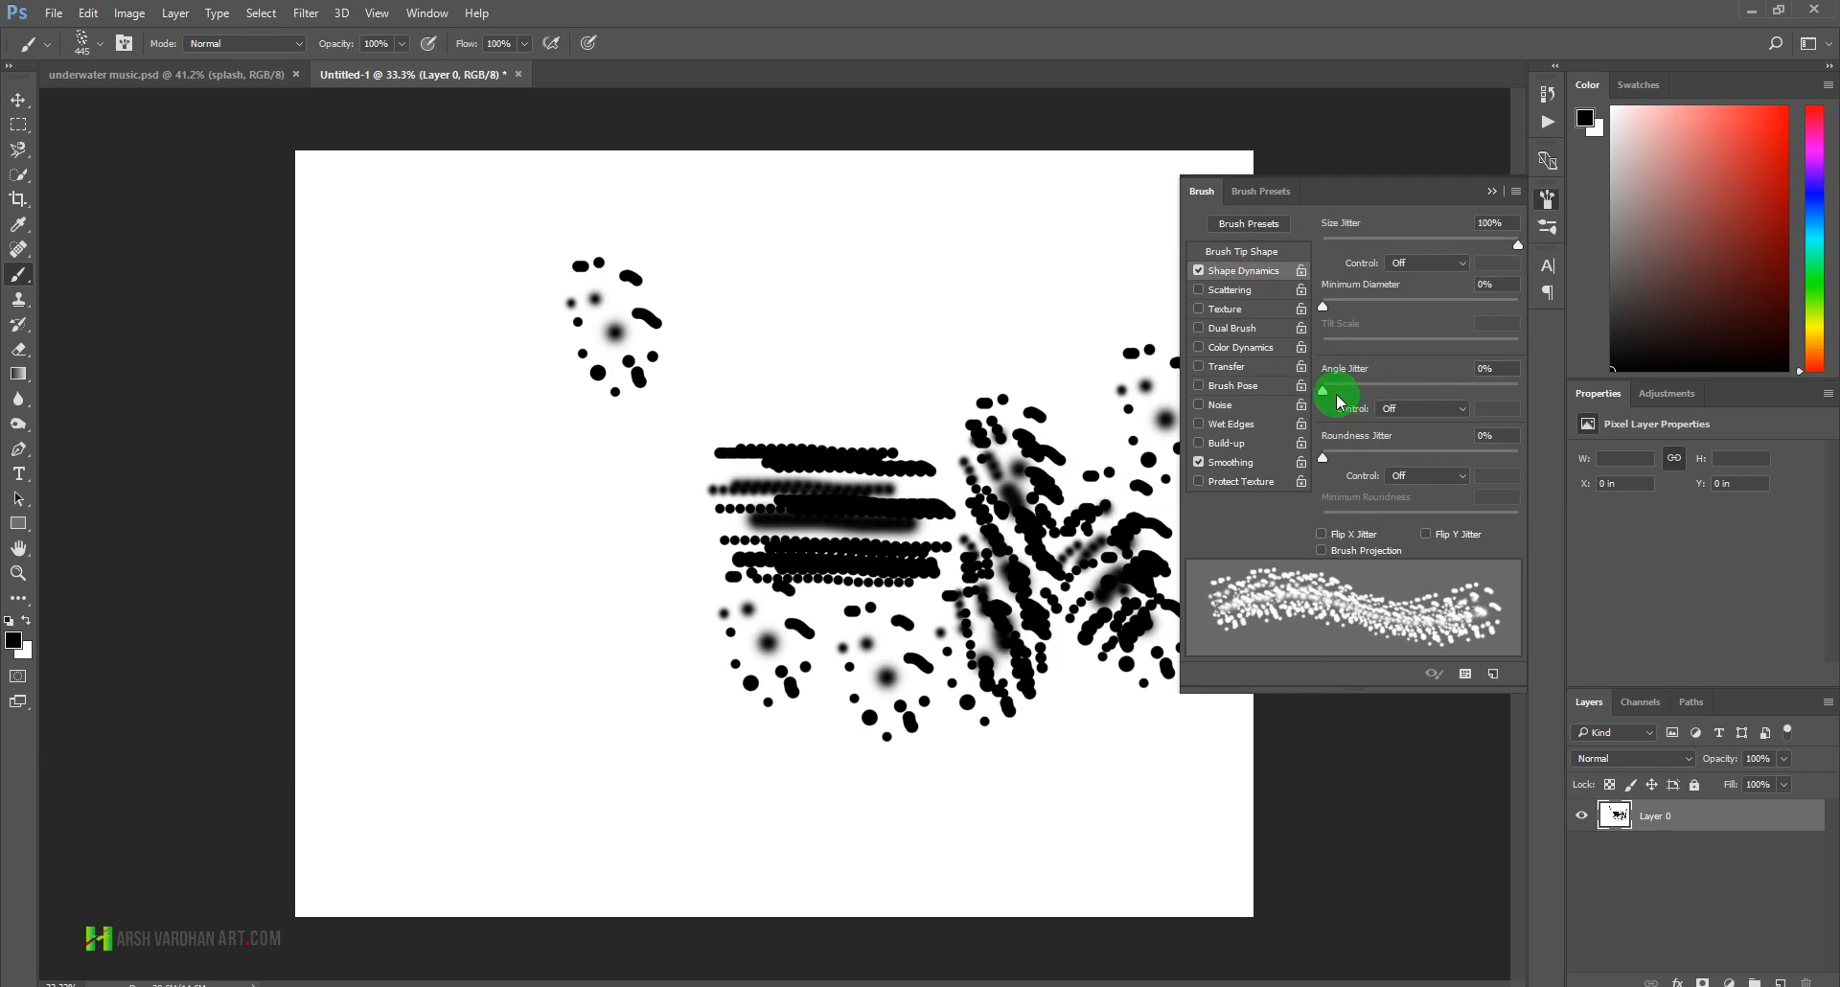
left_click_drag(1331, 391, 1419, 376)
left_click_drag(996, 314, 734, 261)
mouse_move(781, 378)
left_mouse_down()
mouse_move(630, 370)
mouse_move(487, 510)
left_mouse_up()
mouse_move(612, 513)
left_mouse_down()
mouse_move(1047, 493)
mouse_move(582, 650)
mouse_move(494, 702)
mouse_move(972, 792)
mouse_move(524, 734)
mouse_move(767, 581)
left_mouse_up()
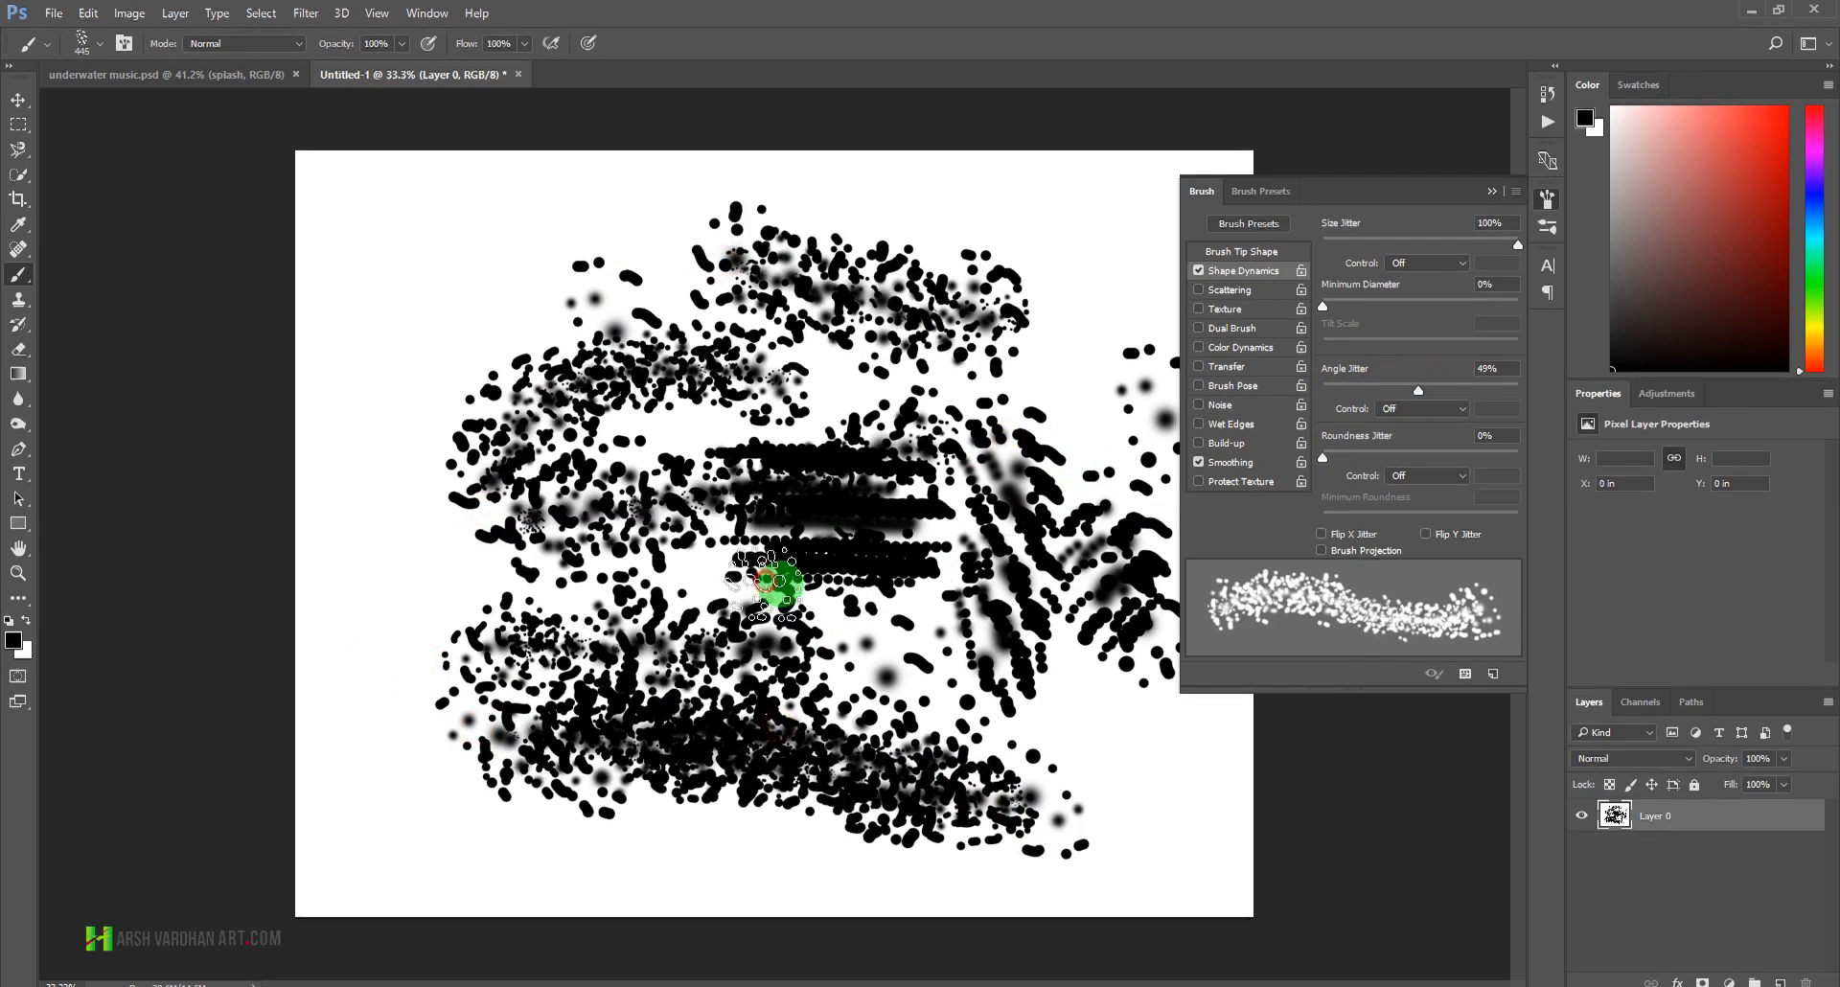
- Enable brush scattering on both axes, test strokes at 172%, and set the scatter to 98%
left_click(1222, 290)
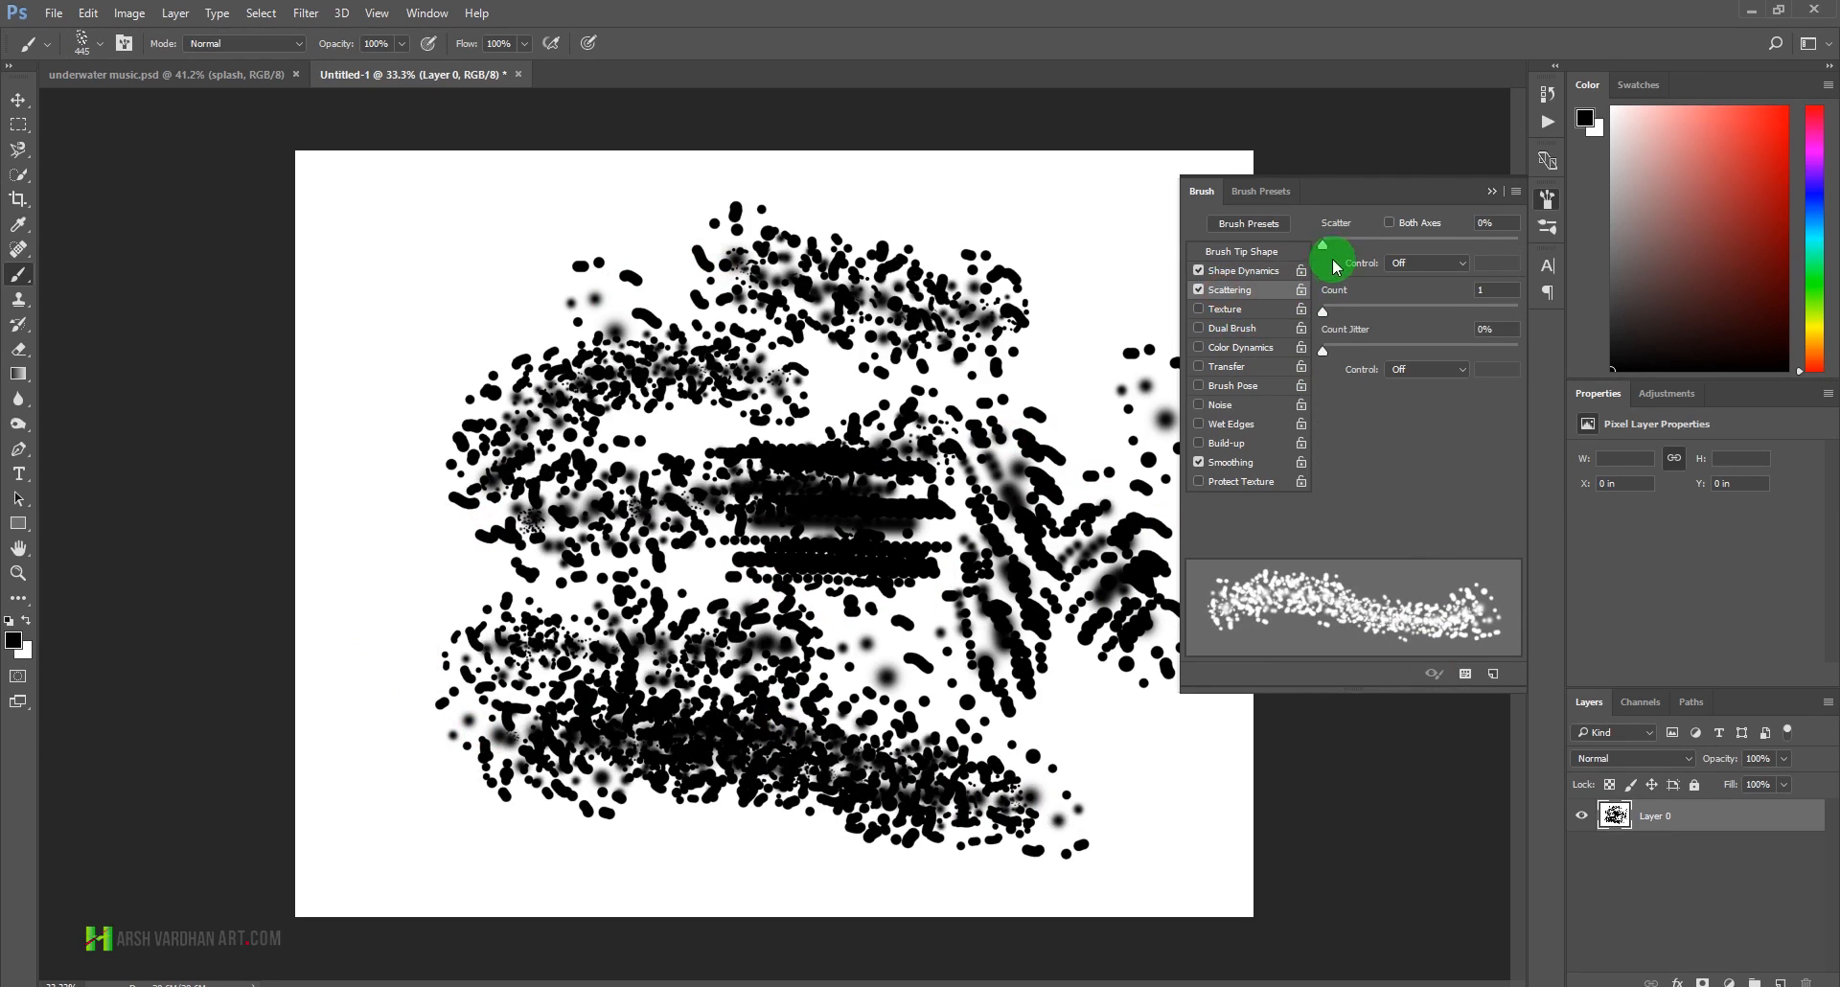
left_click(1386, 224)
left_click_drag(1327, 246, 1356, 246)
left_click_drag(1080, 275, 467, 257)
left_click_drag(190, 354, 58, 415)
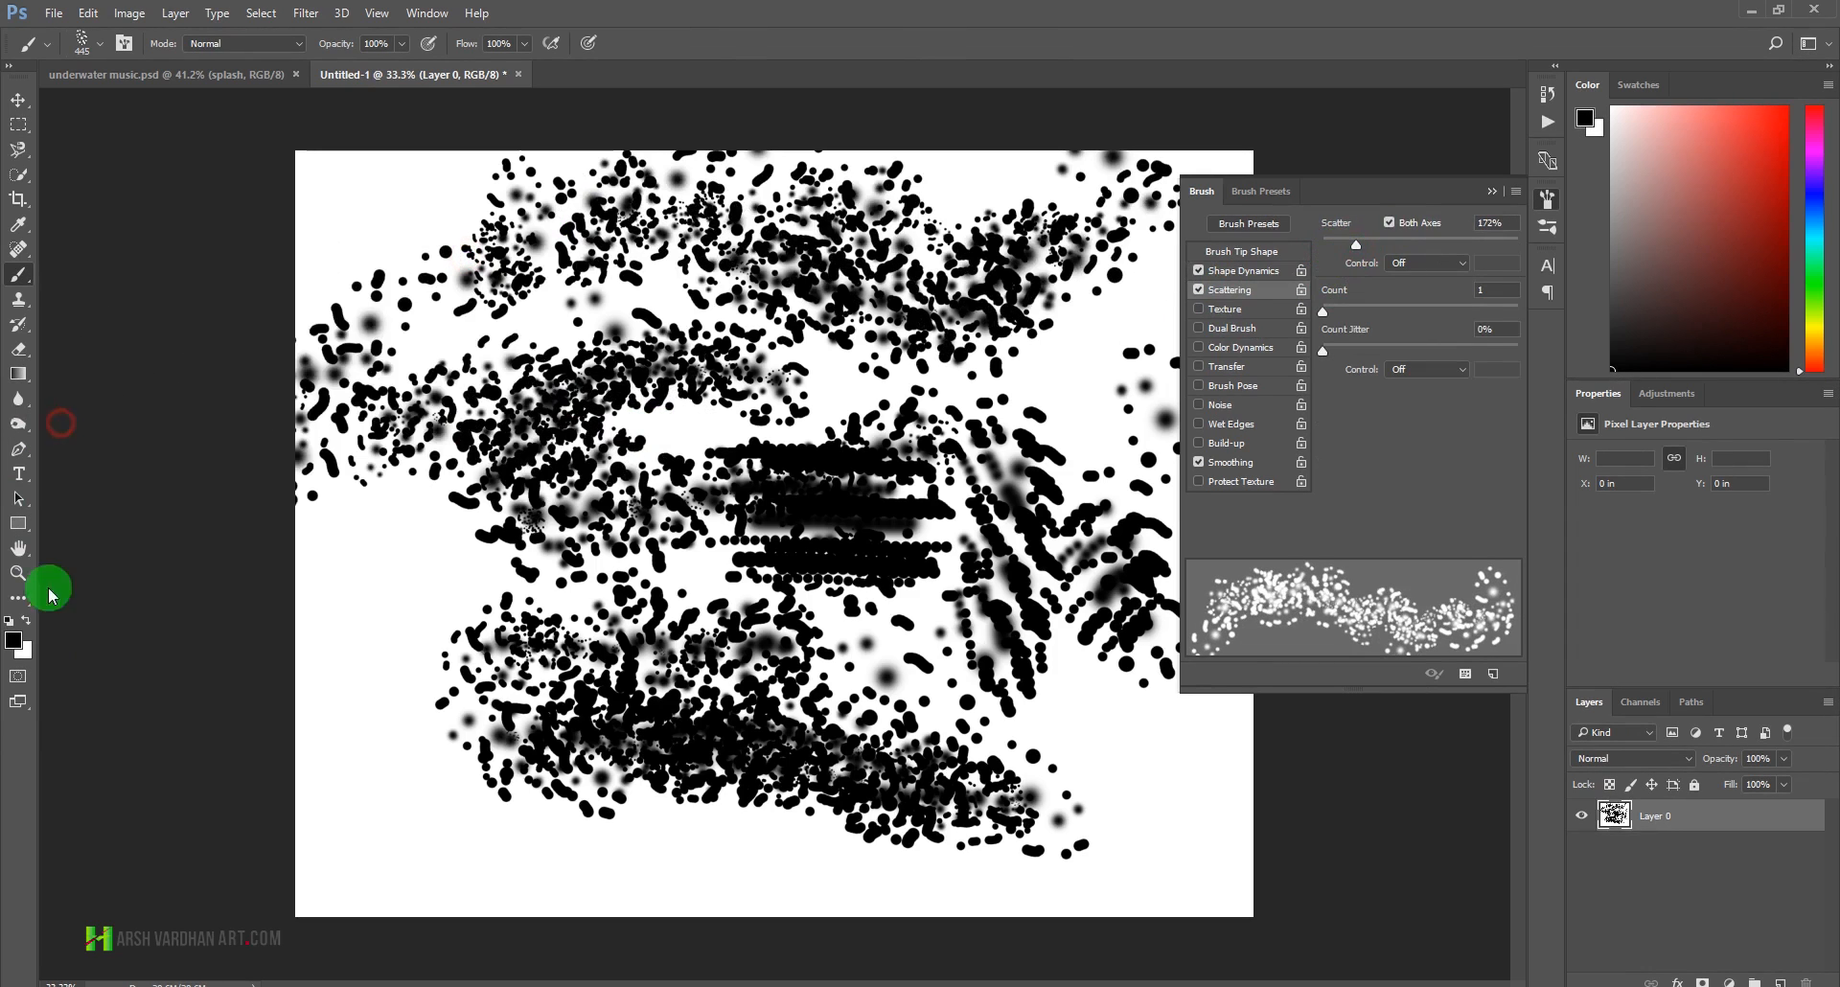
left_click_drag(1356, 247, 1342, 245)
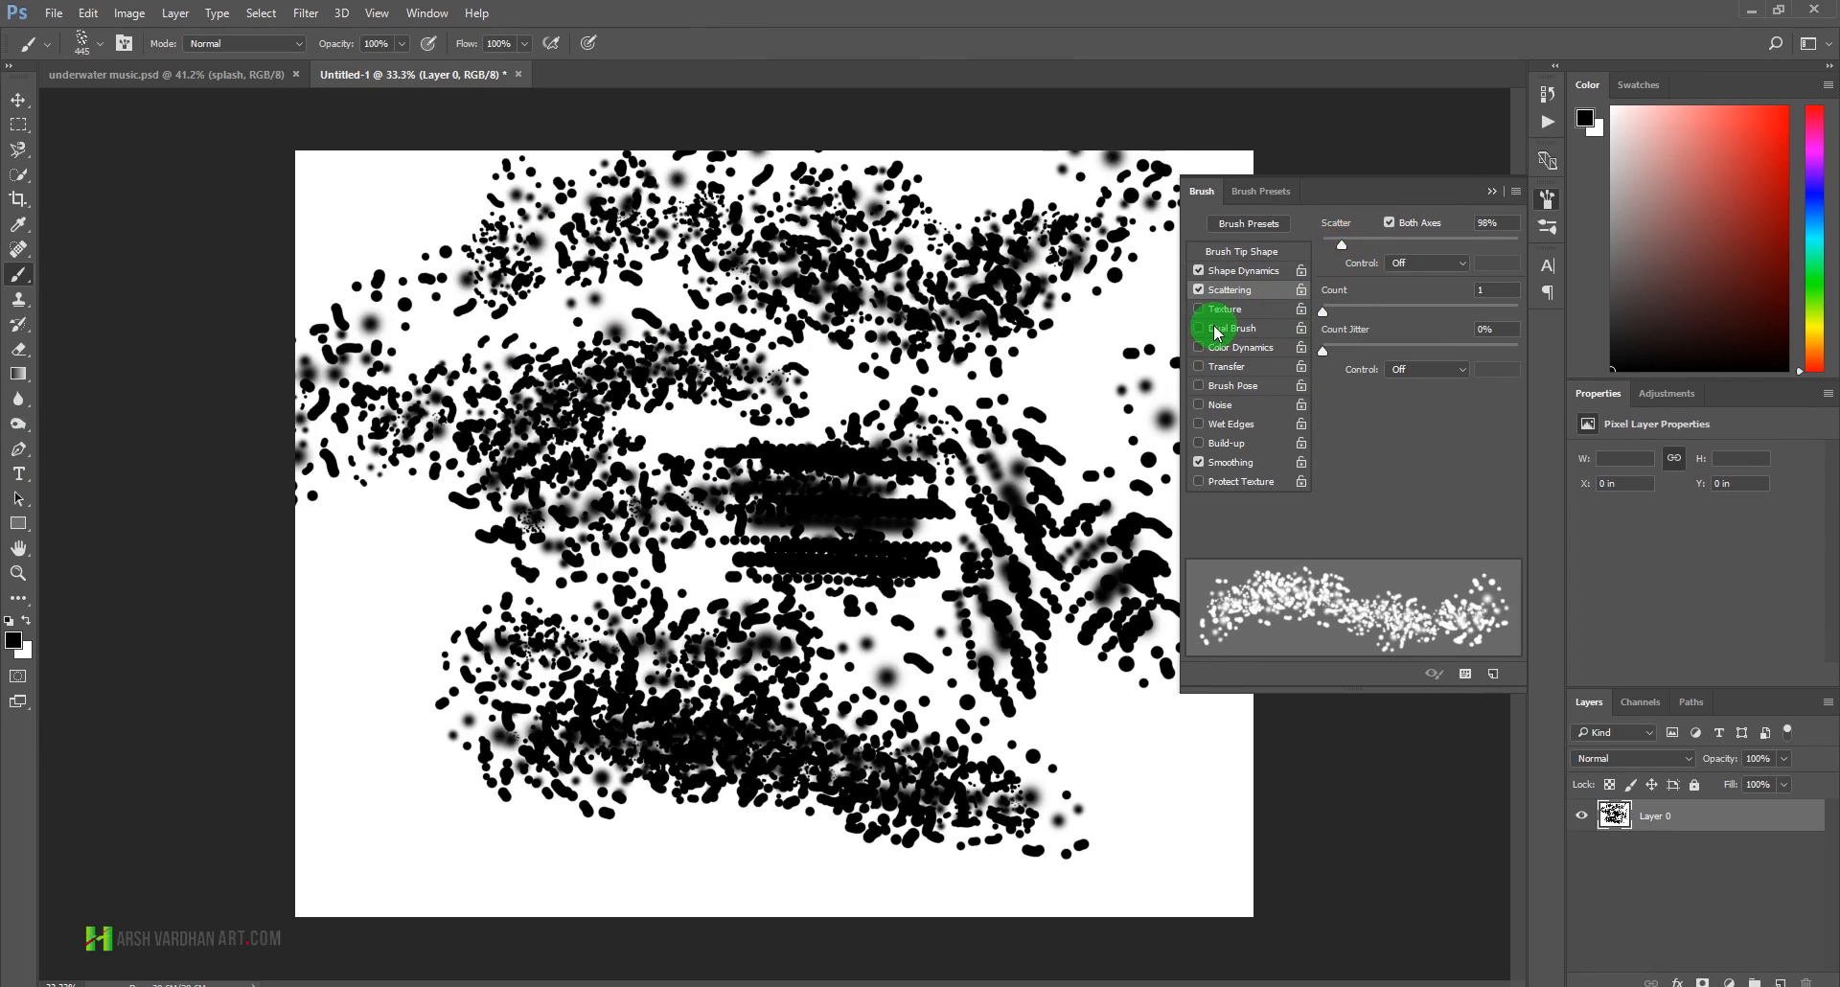
- Enable Transfer for the brush with 59% opacity jitter and 57% flow jitter, testing it with strokes across the canvas
left_click(1233, 369)
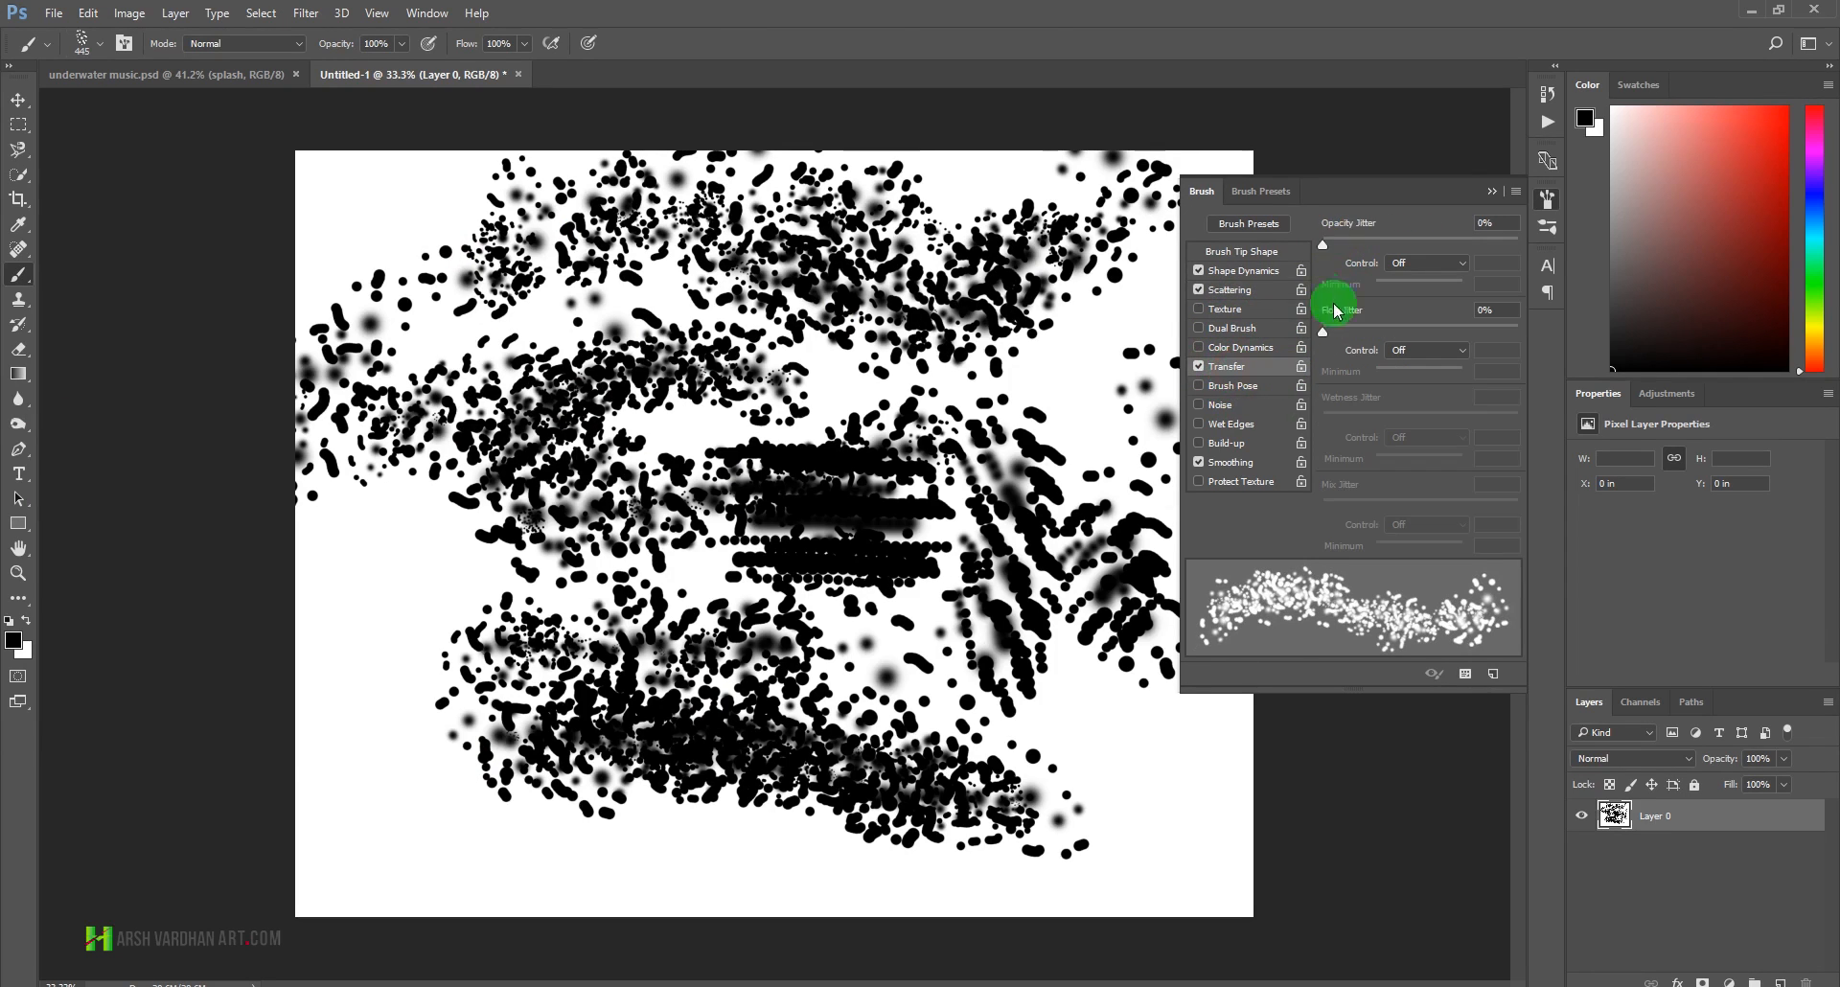
mouse_move(1336, 238)
left_mouse_down()
mouse_move(1515, 247)
mouse_move(1471, 245)
left_mouse_up()
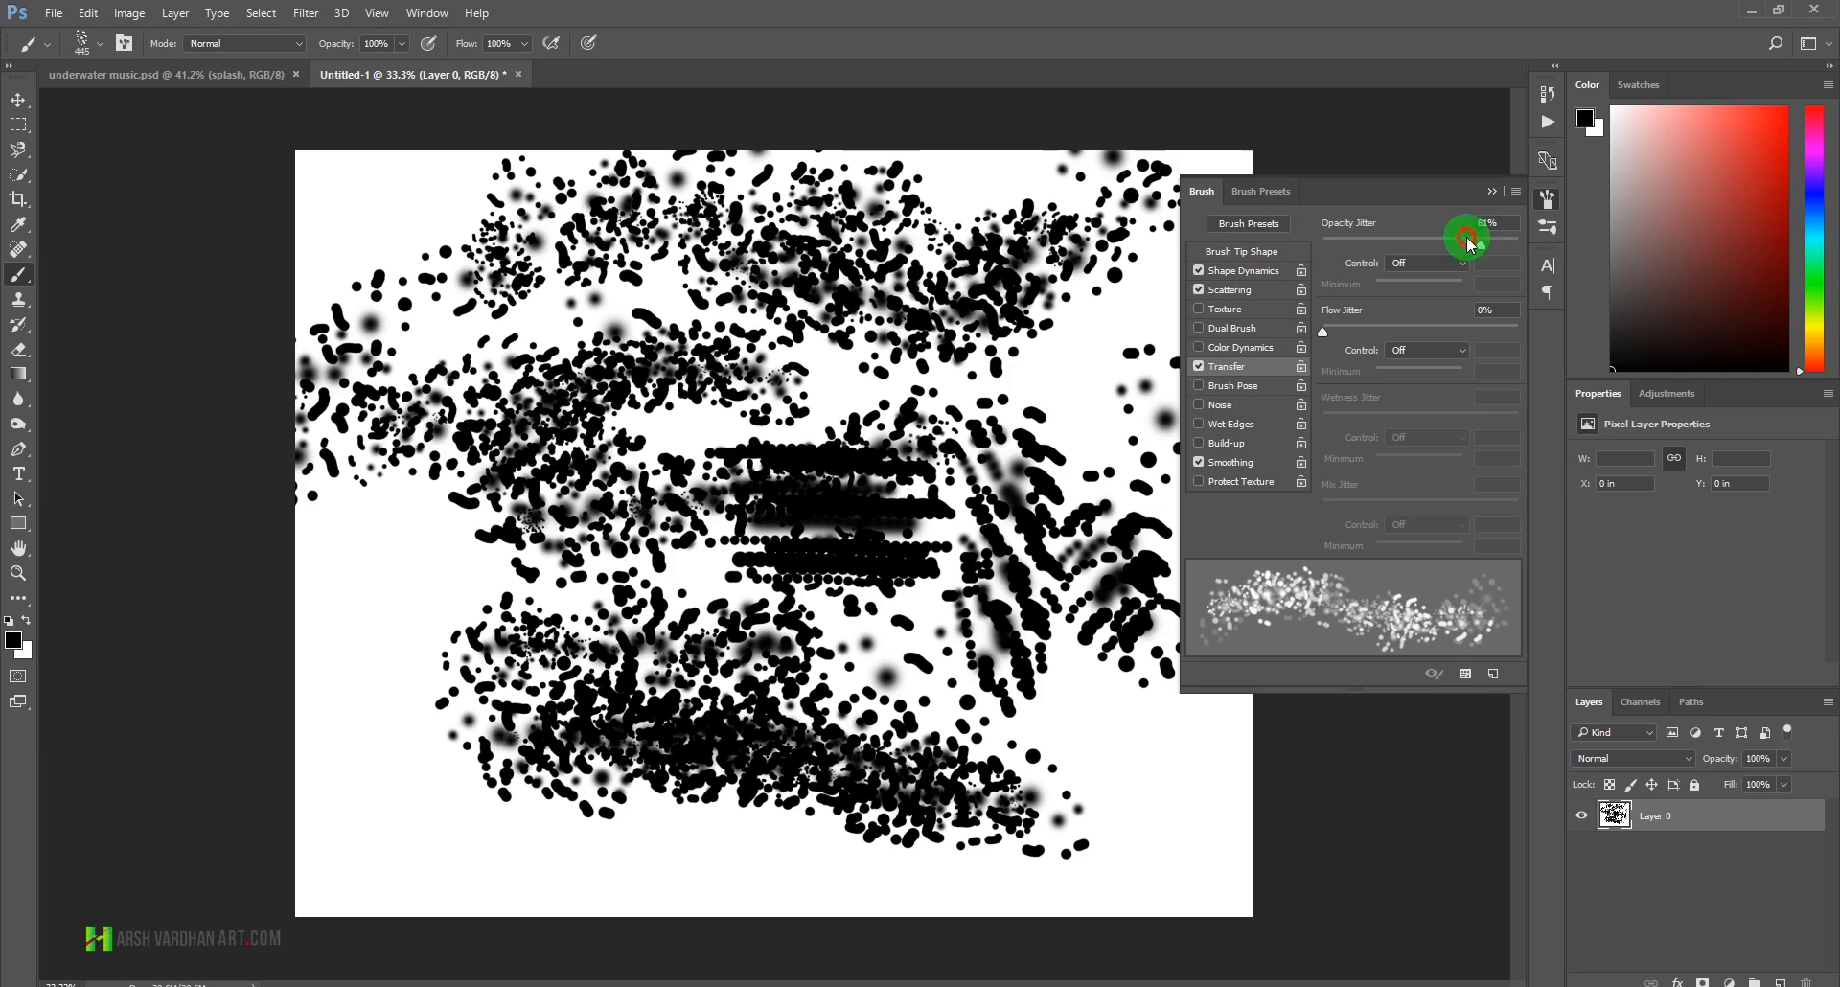
left_click_drag(1324, 336, 1434, 332)
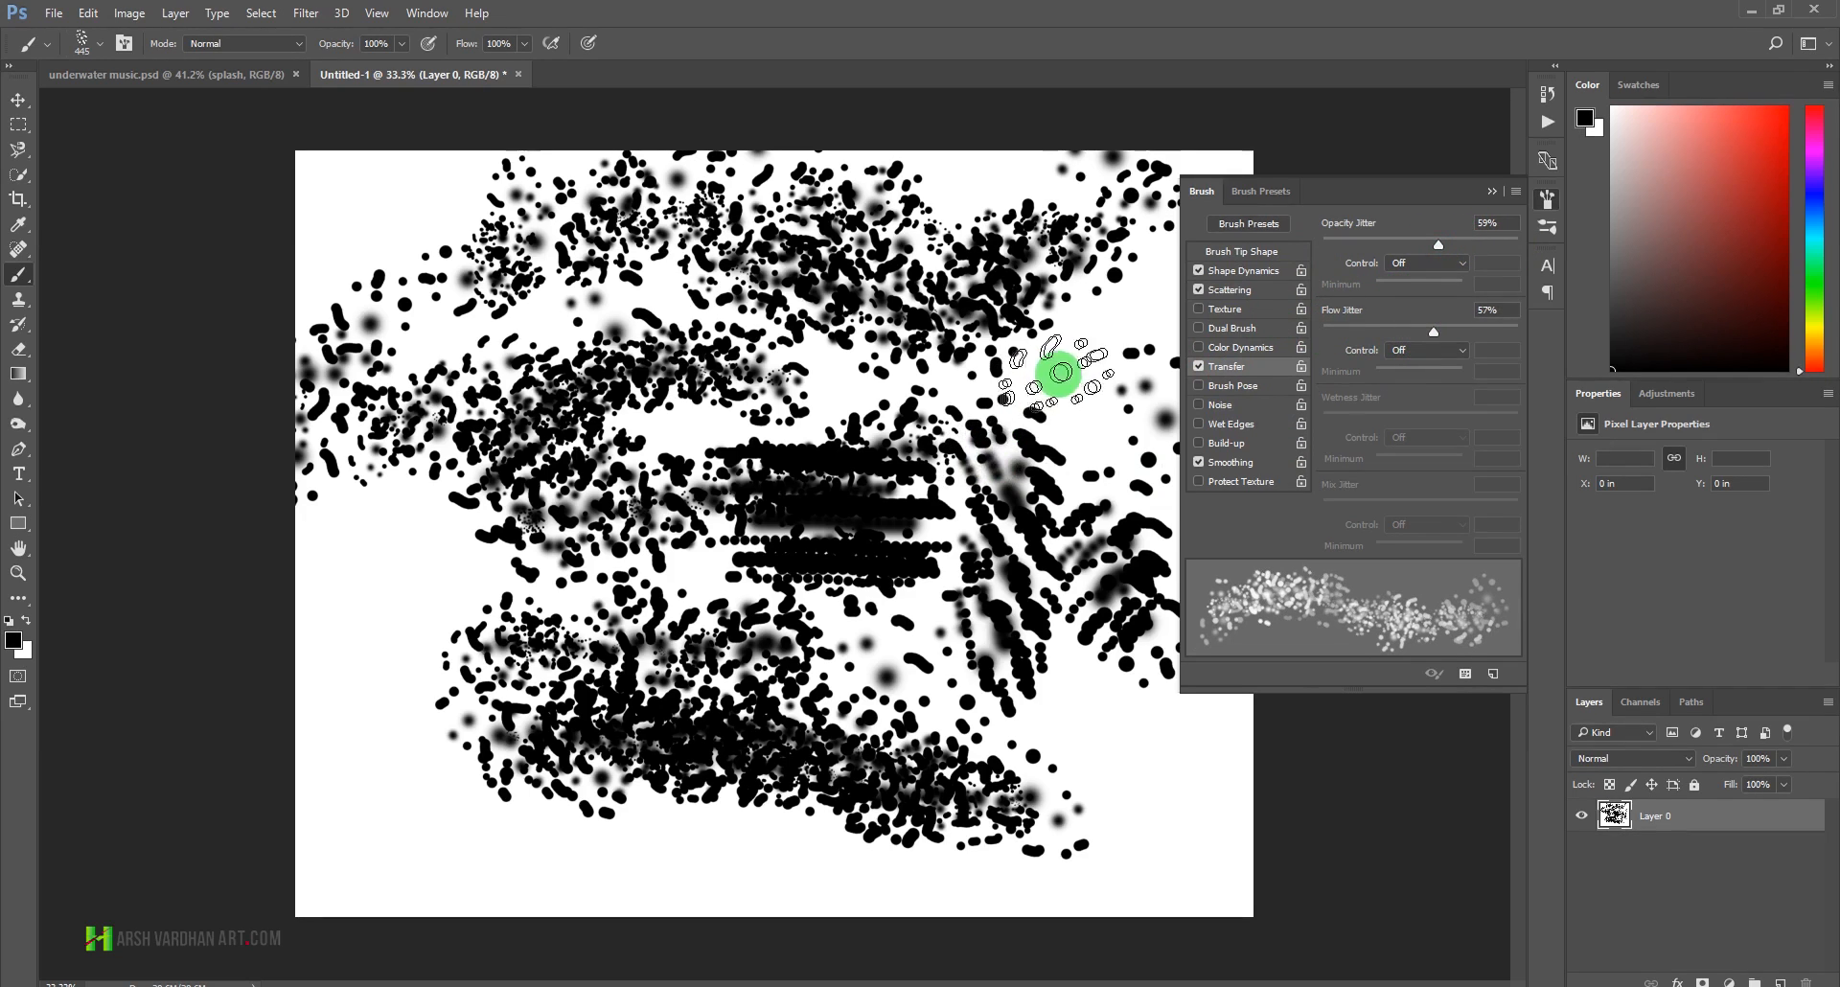
left_click_drag(1083, 410, 661, 414)
mouse_move(1083, 862)
left_mouse_down()
mouse_move(1039, 781)
mouse_move(1211, 769)
mouse_move(1020, 720)
mouse_move(193, 699)
mouse_move(480, 830)
mouse_move(707, 518)
mouse_move(511, 476)
left_mouse_up()
mouse_move(625, 314)
left_mouse_down()
mouse_move(415, 214)
mouse_move(485, 192)
mouse_move(365, 530)
mouse_move(460, 585)
left_mouse_up()
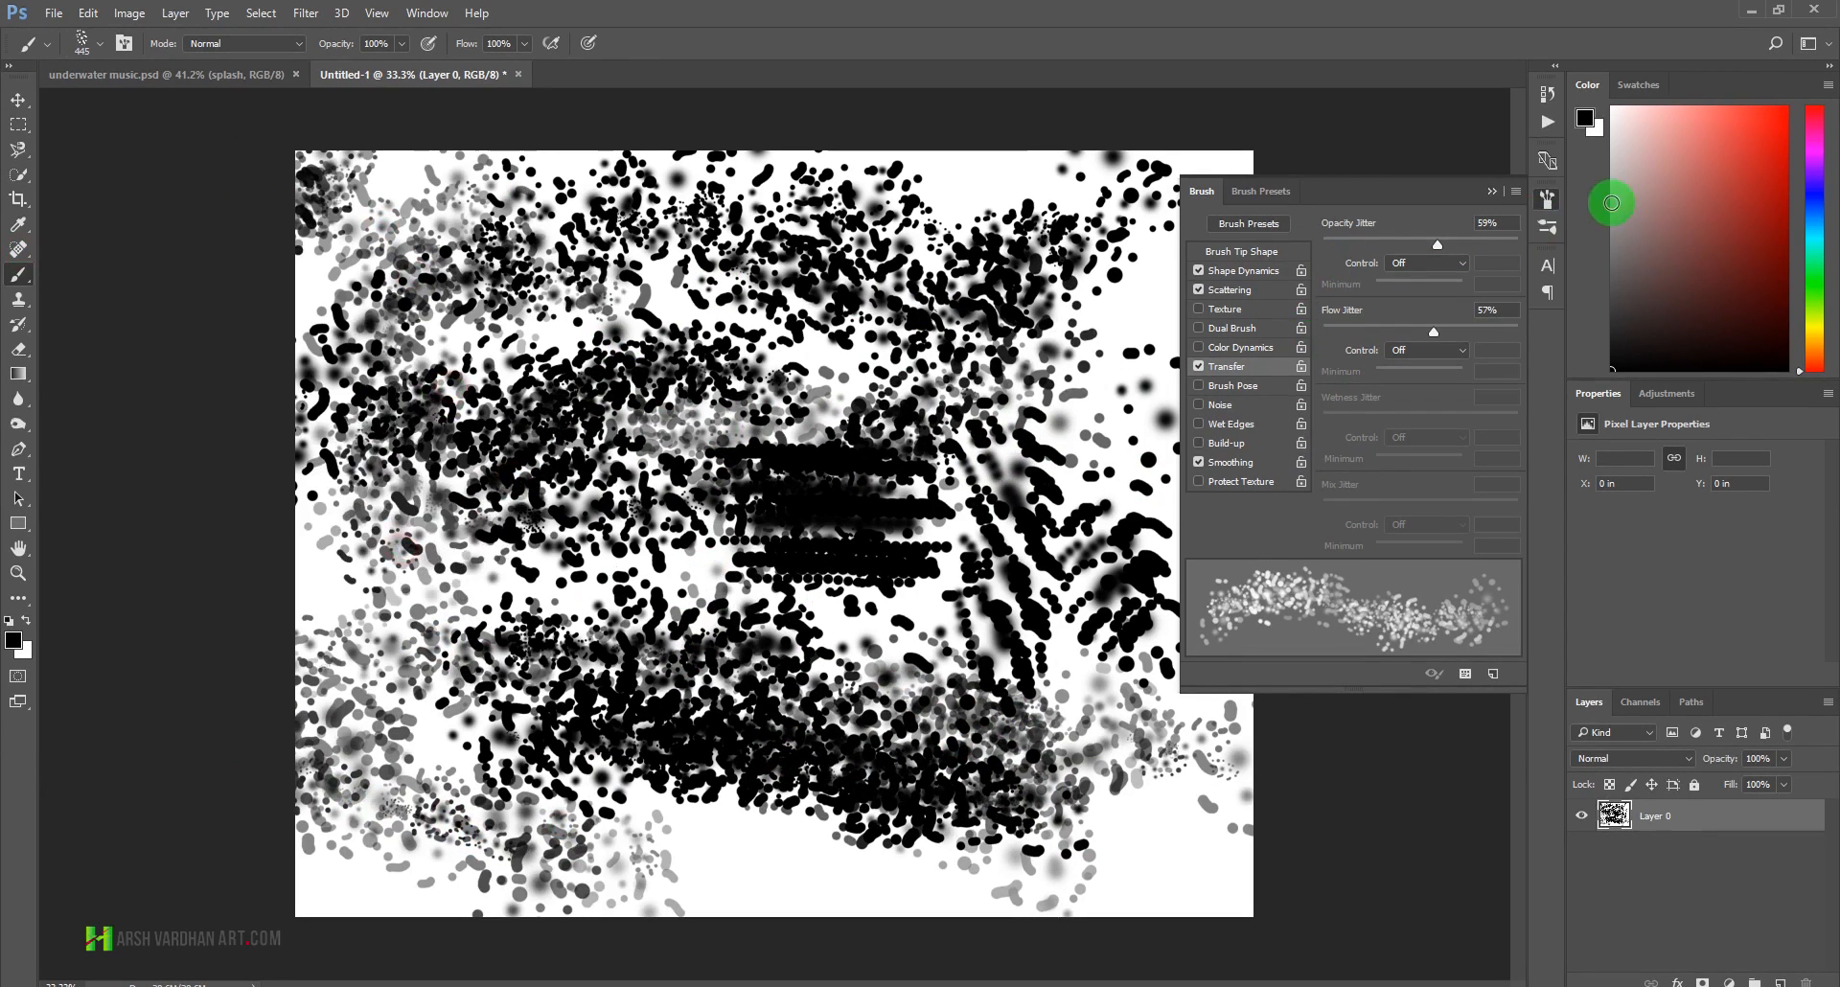
- Save the tuned brush as a new preset named particles plus the artist's name, with its brush size captured
left_click(1516, 195)
left_click(1581, 196)
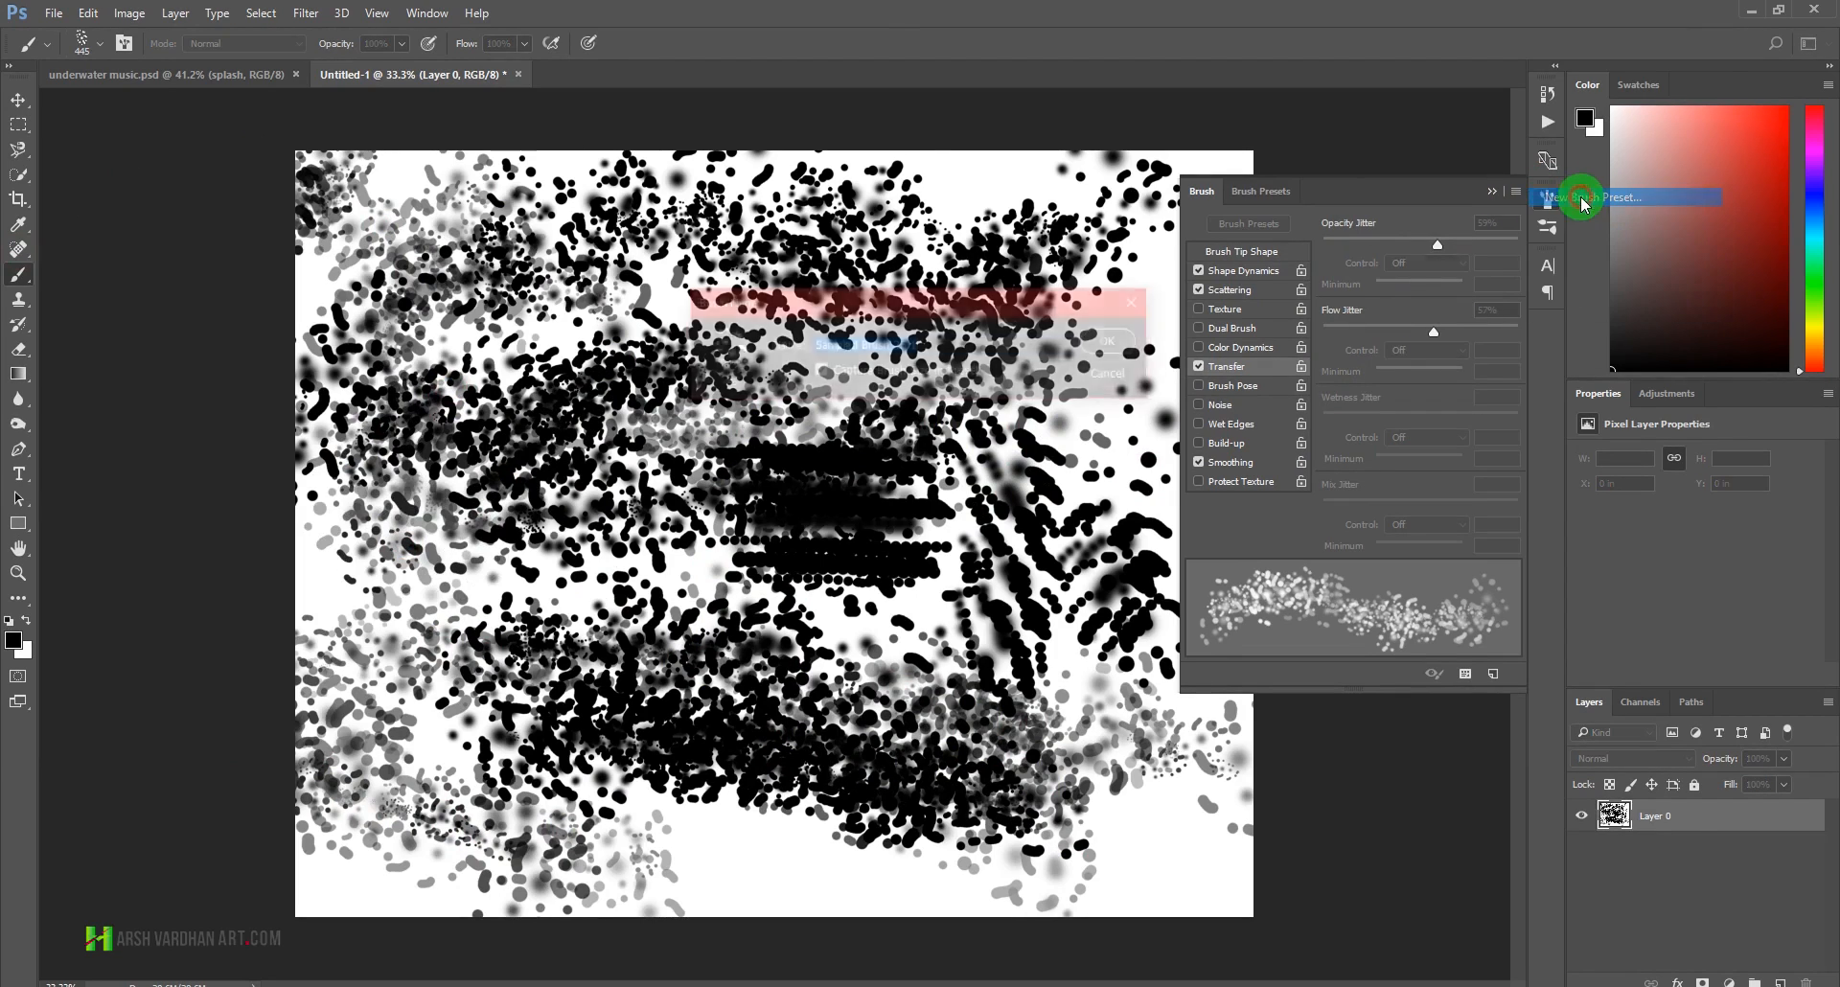
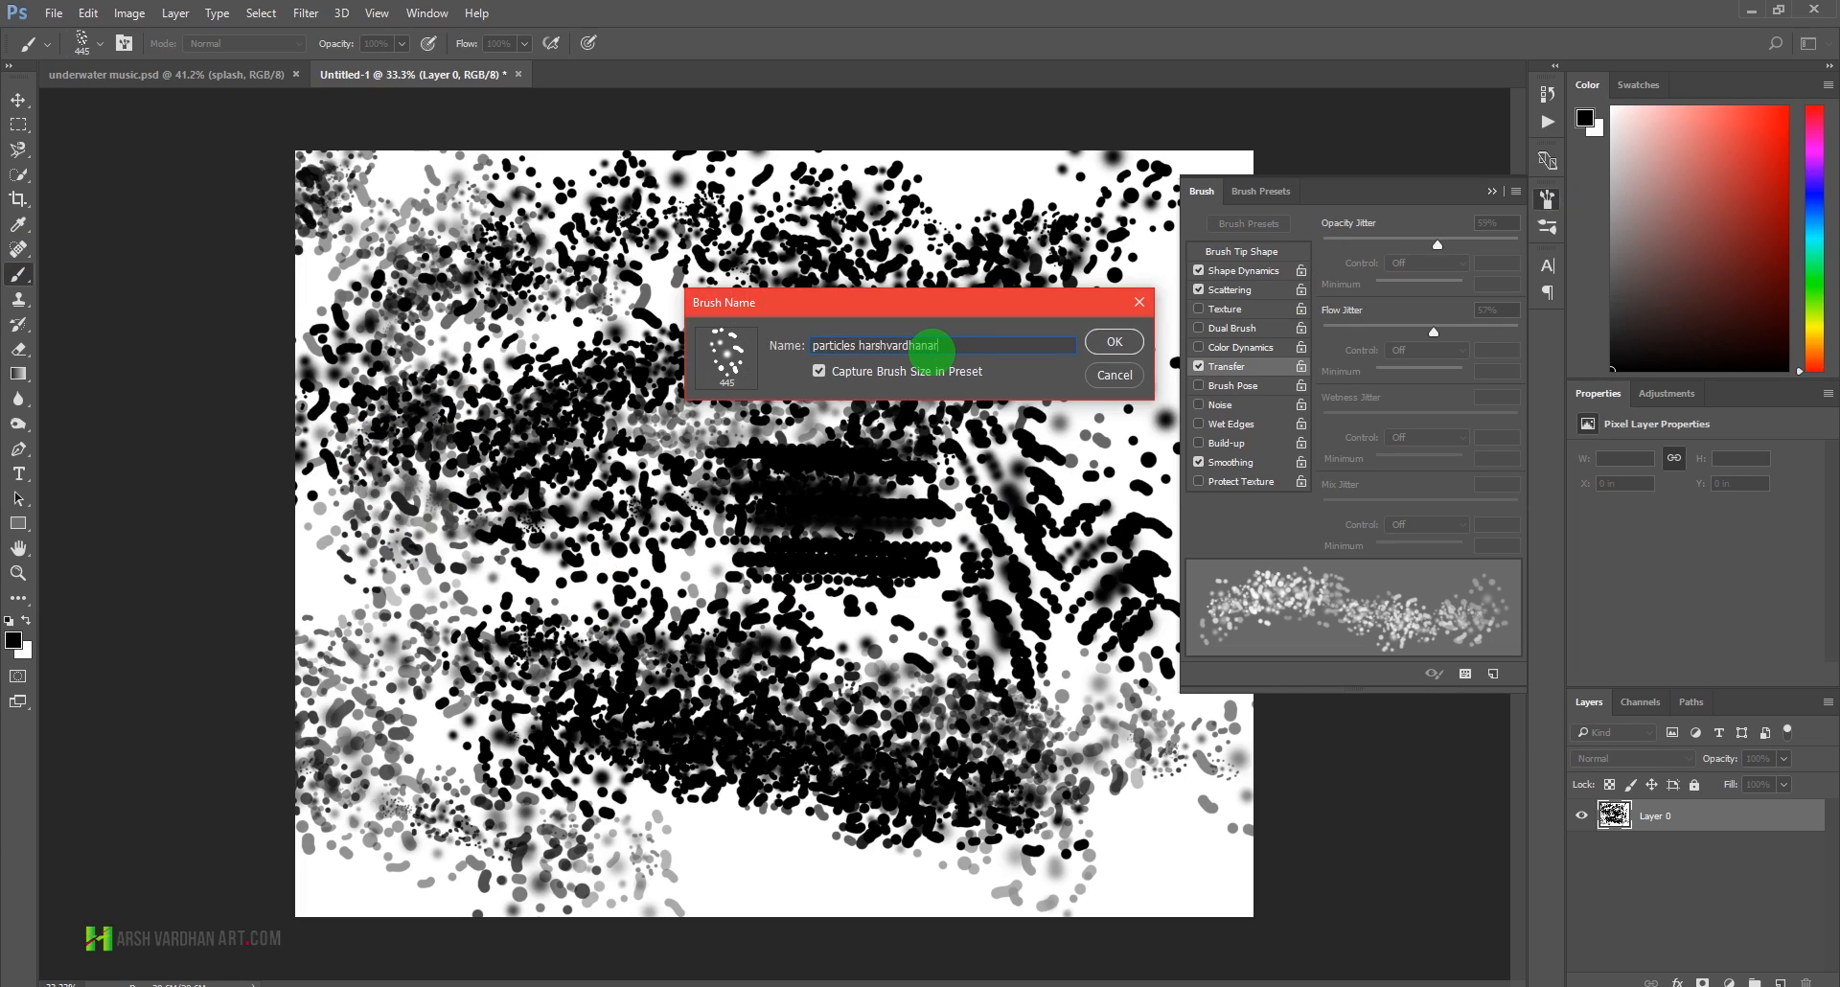
key("Return")
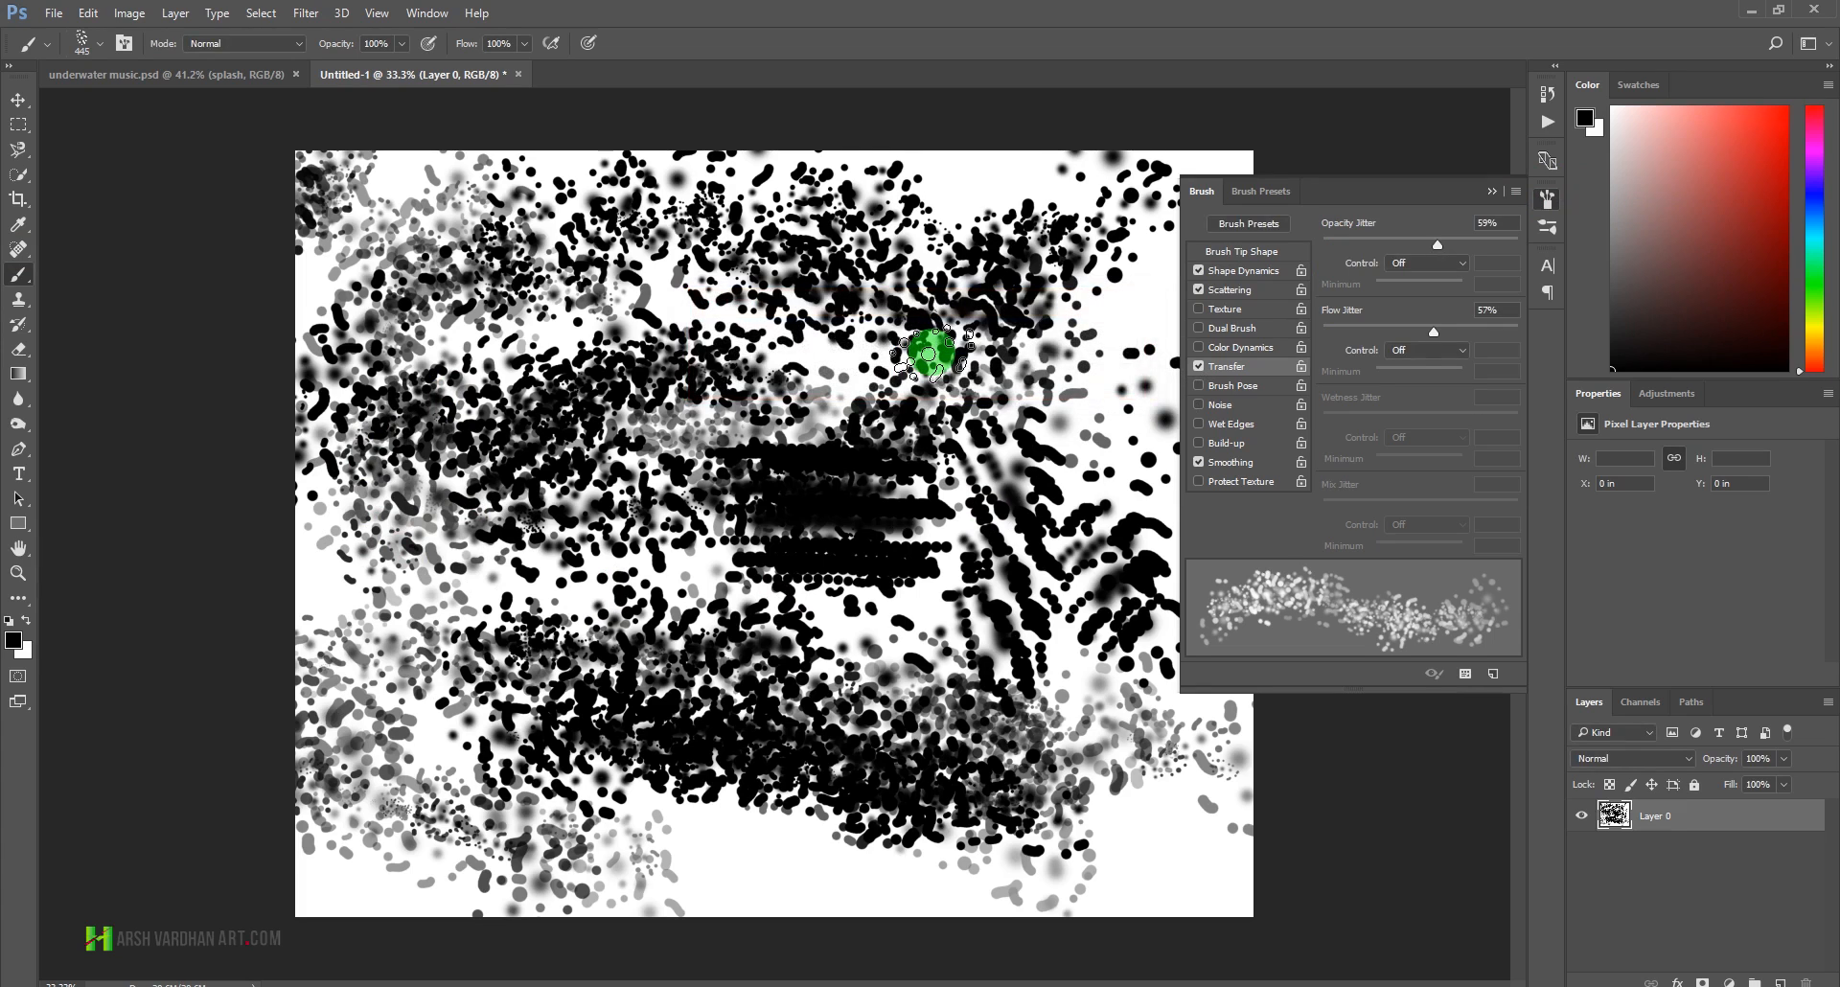
- Close the Untitled-1 document without saving and add a new empty layer above the splash group in underwater music.psd
left_click(1490, 192)
left_click(519, 74)
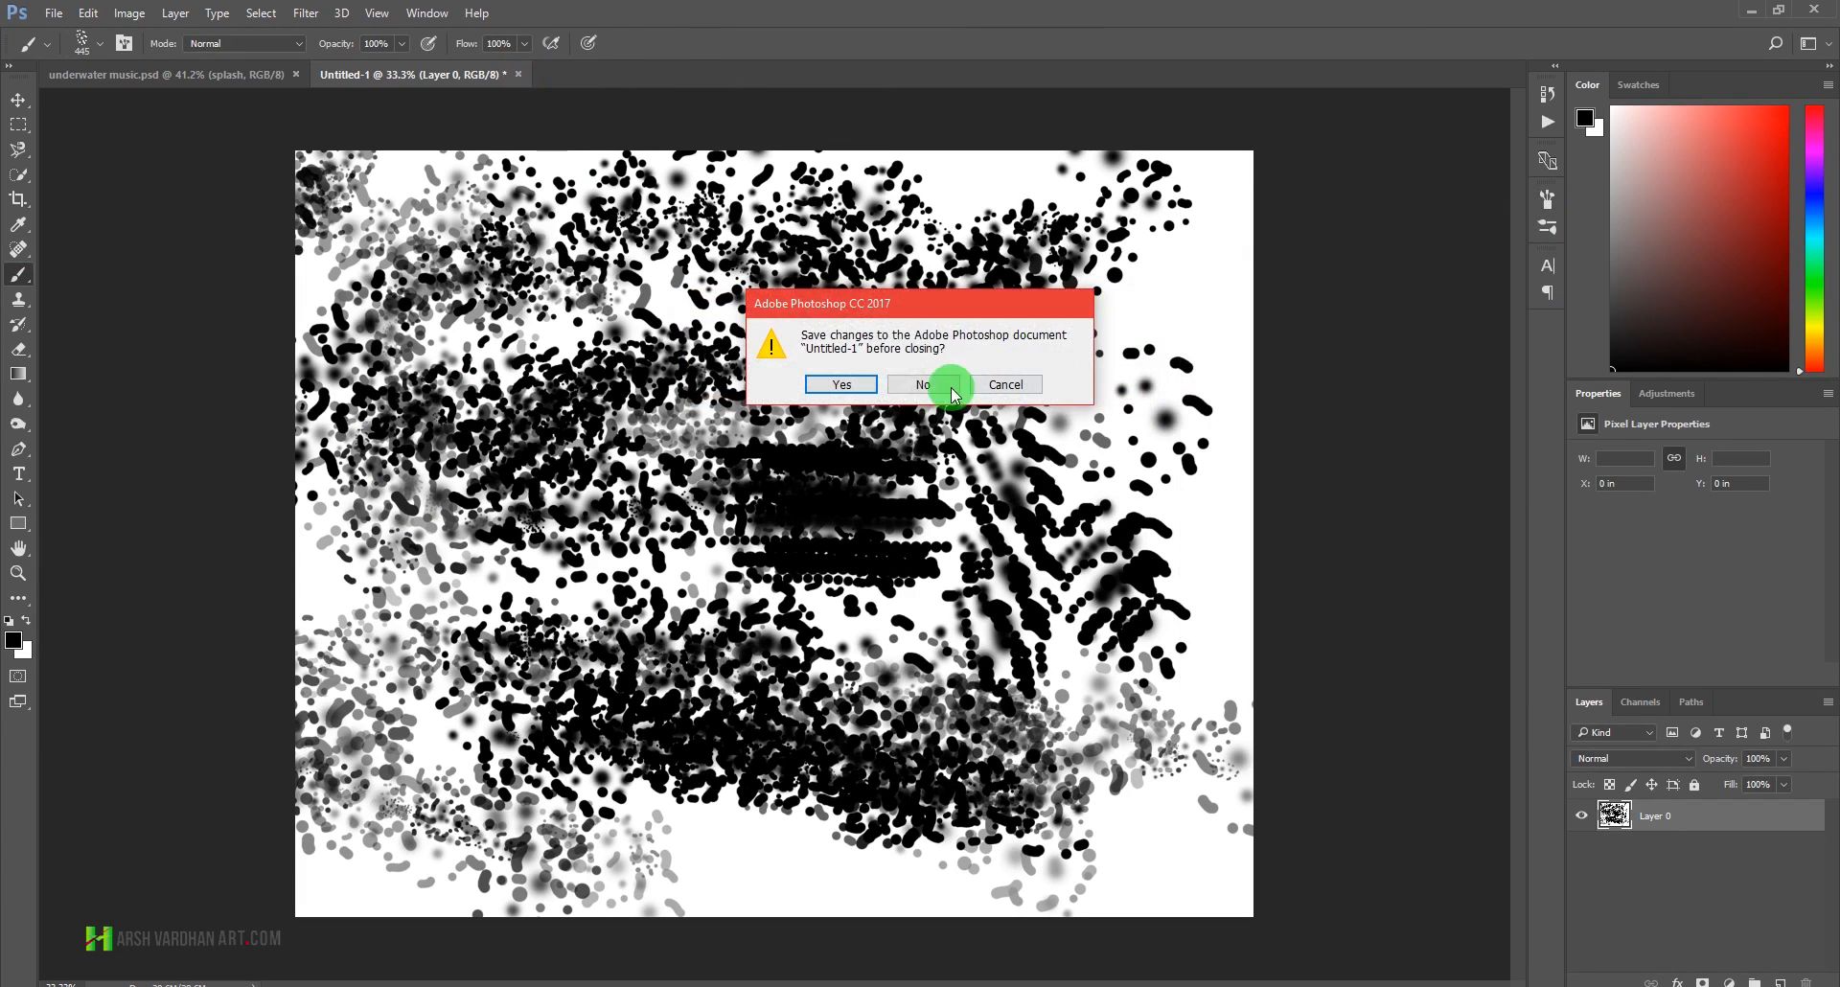
left_click(926, 384)
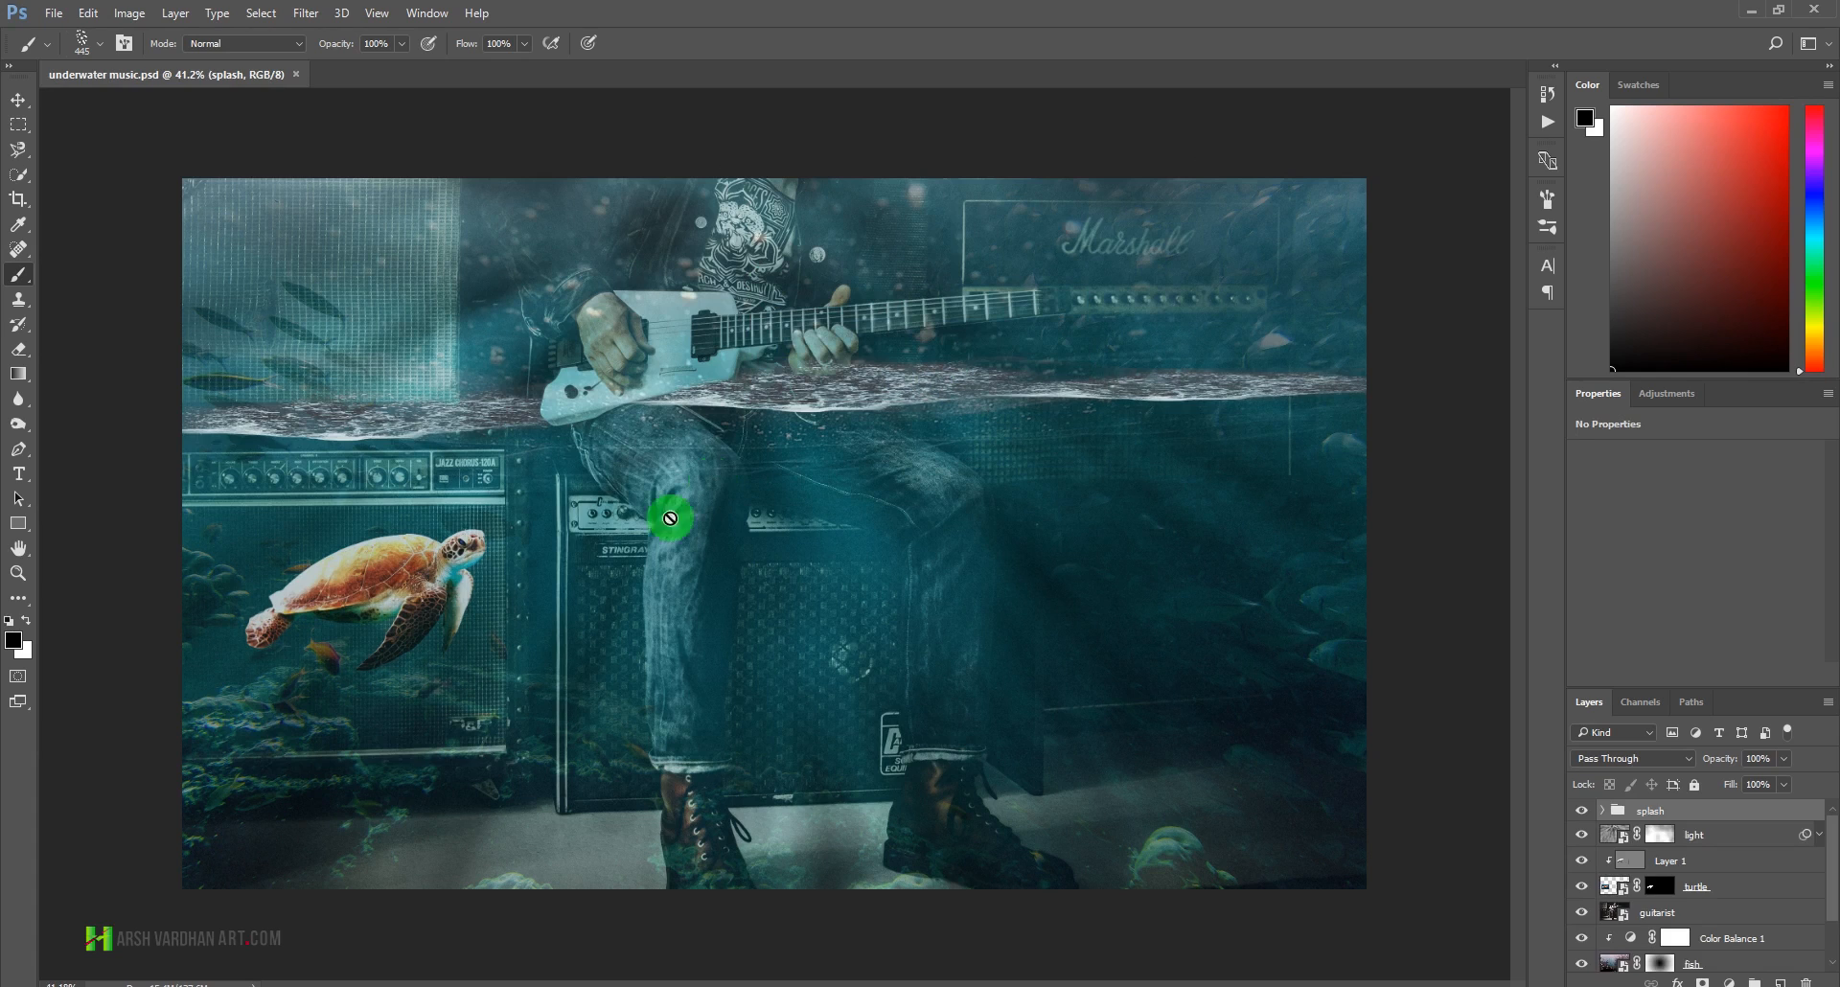
left_click(1780, 982)
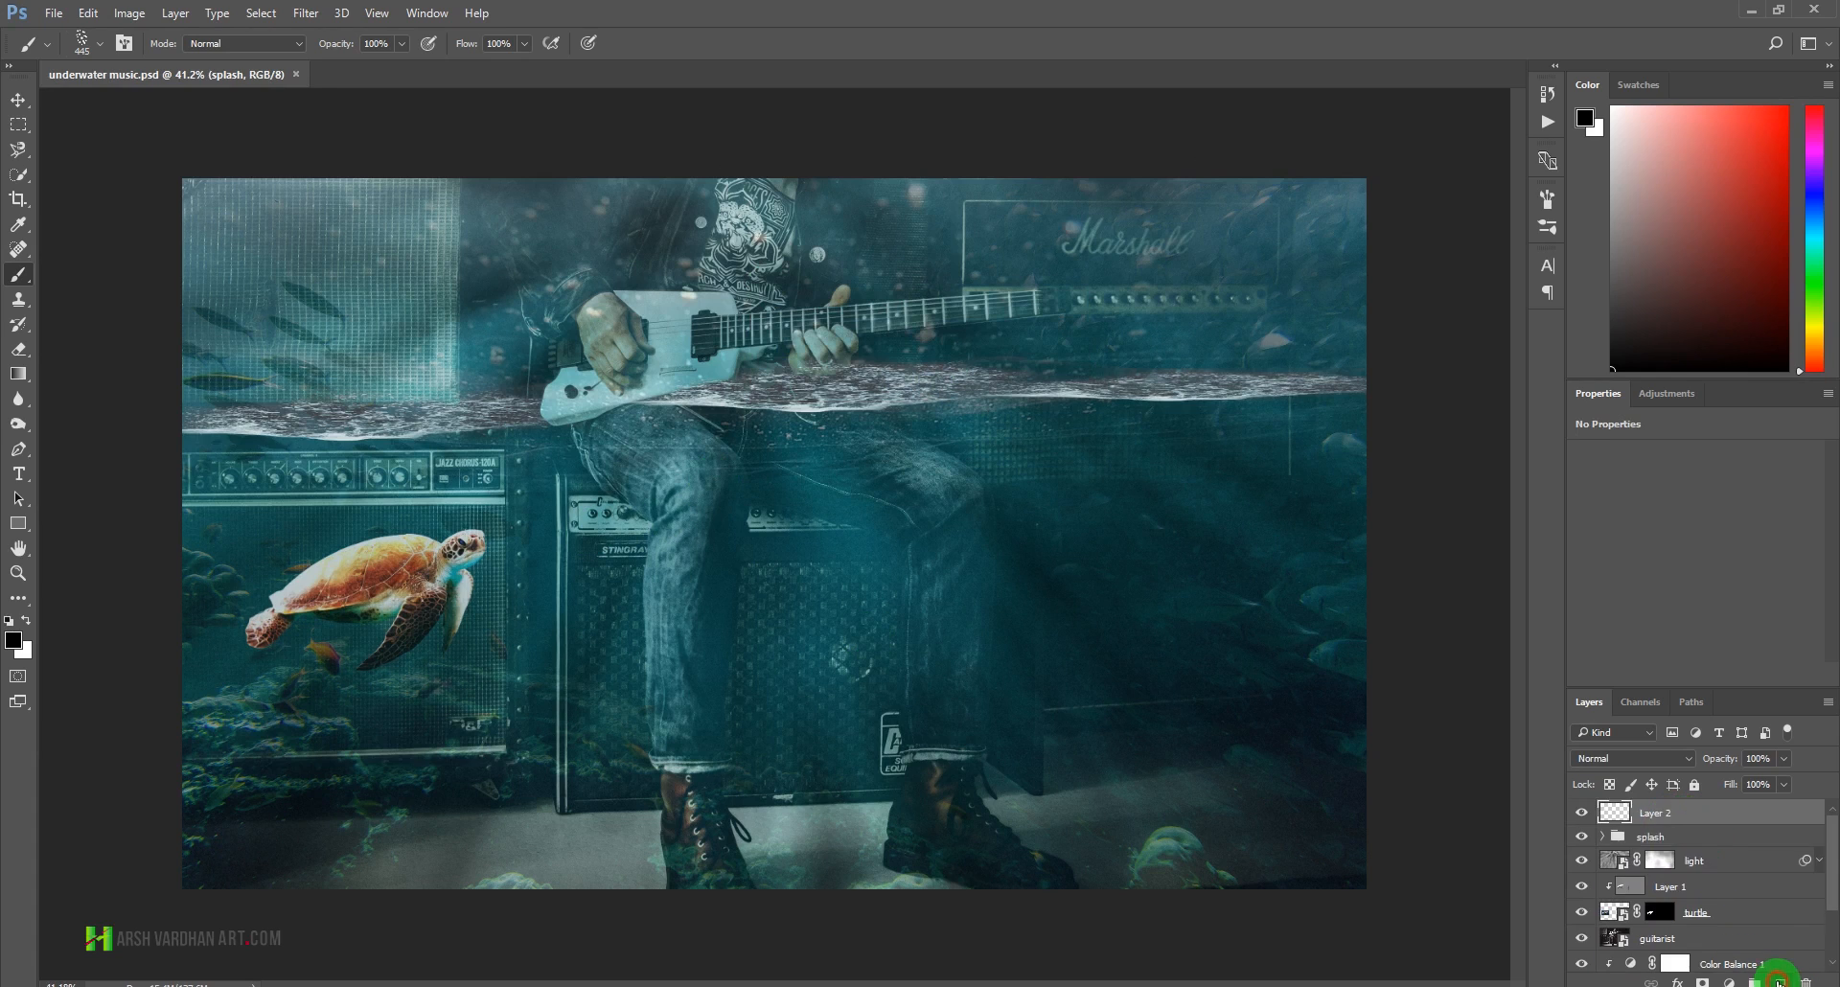
- Make white the foreground colour, shrink the particles brush to 50 px and lower its opacity to 42%
left_click(25, 623)
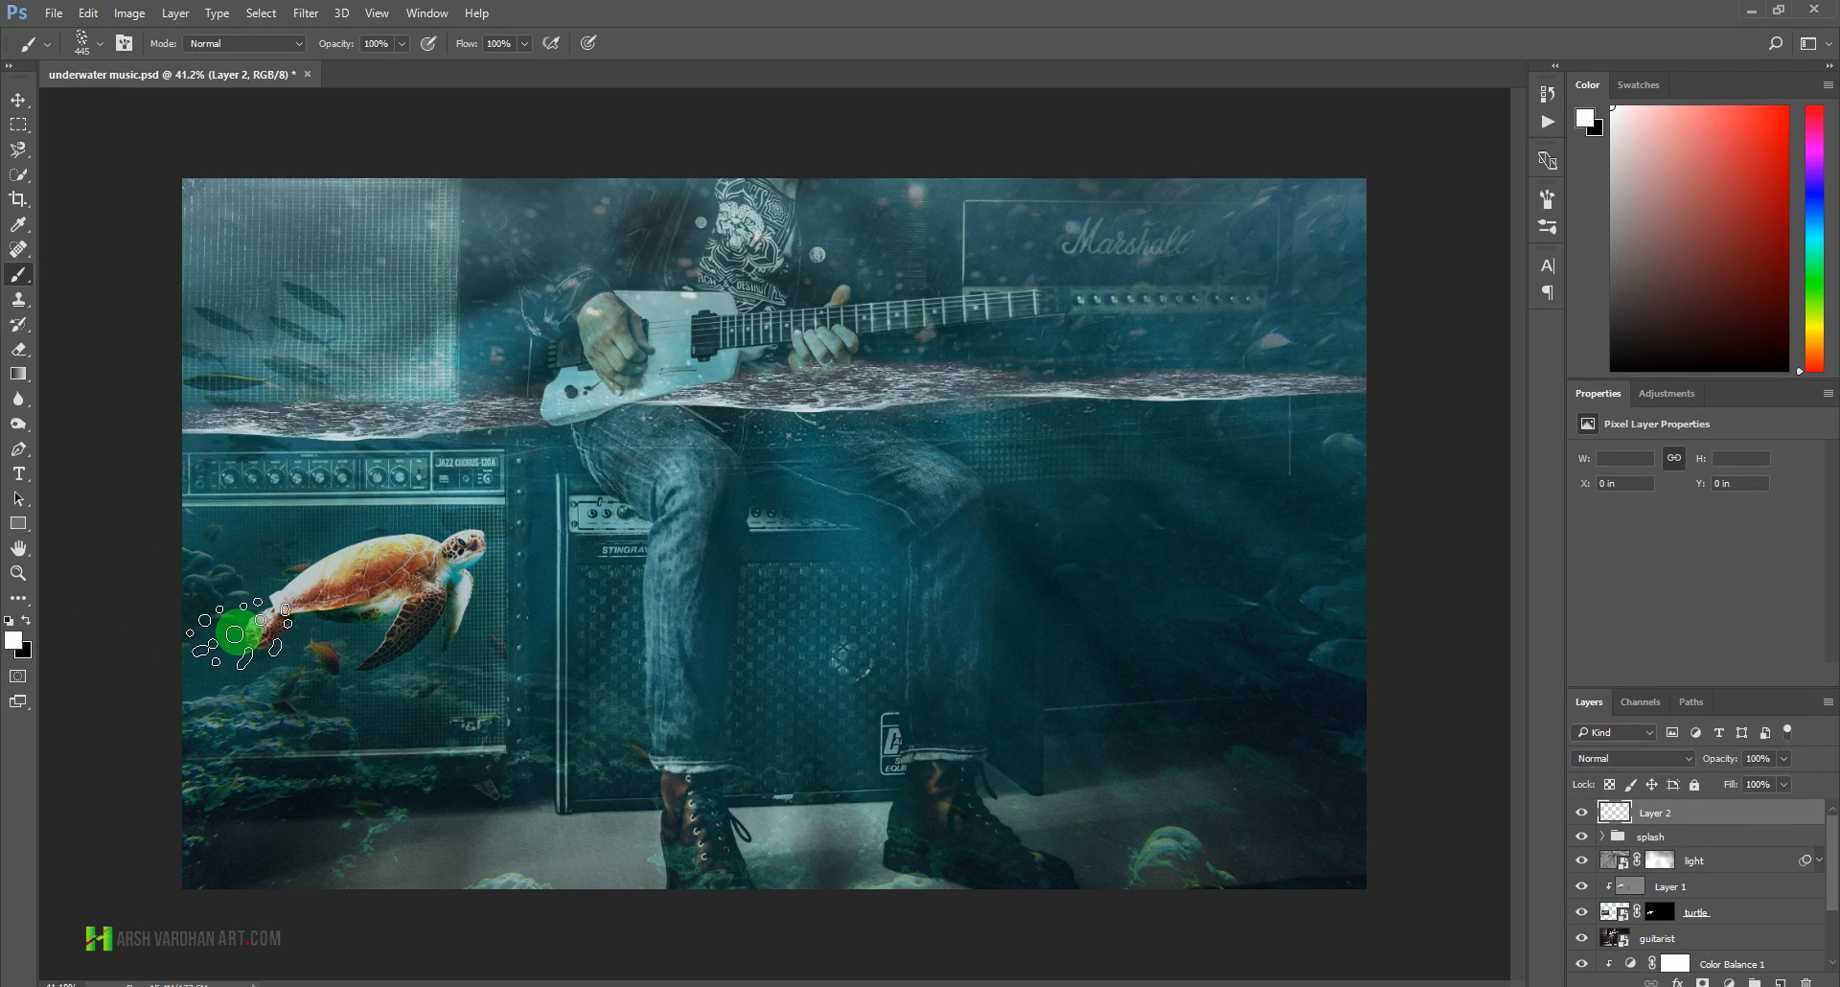
key("bracketleft")
key("bracketleft")
key("bracketleft")
key("bracketleft")
key("bracketleft")
key("bracketleft")
key("bracketleft")
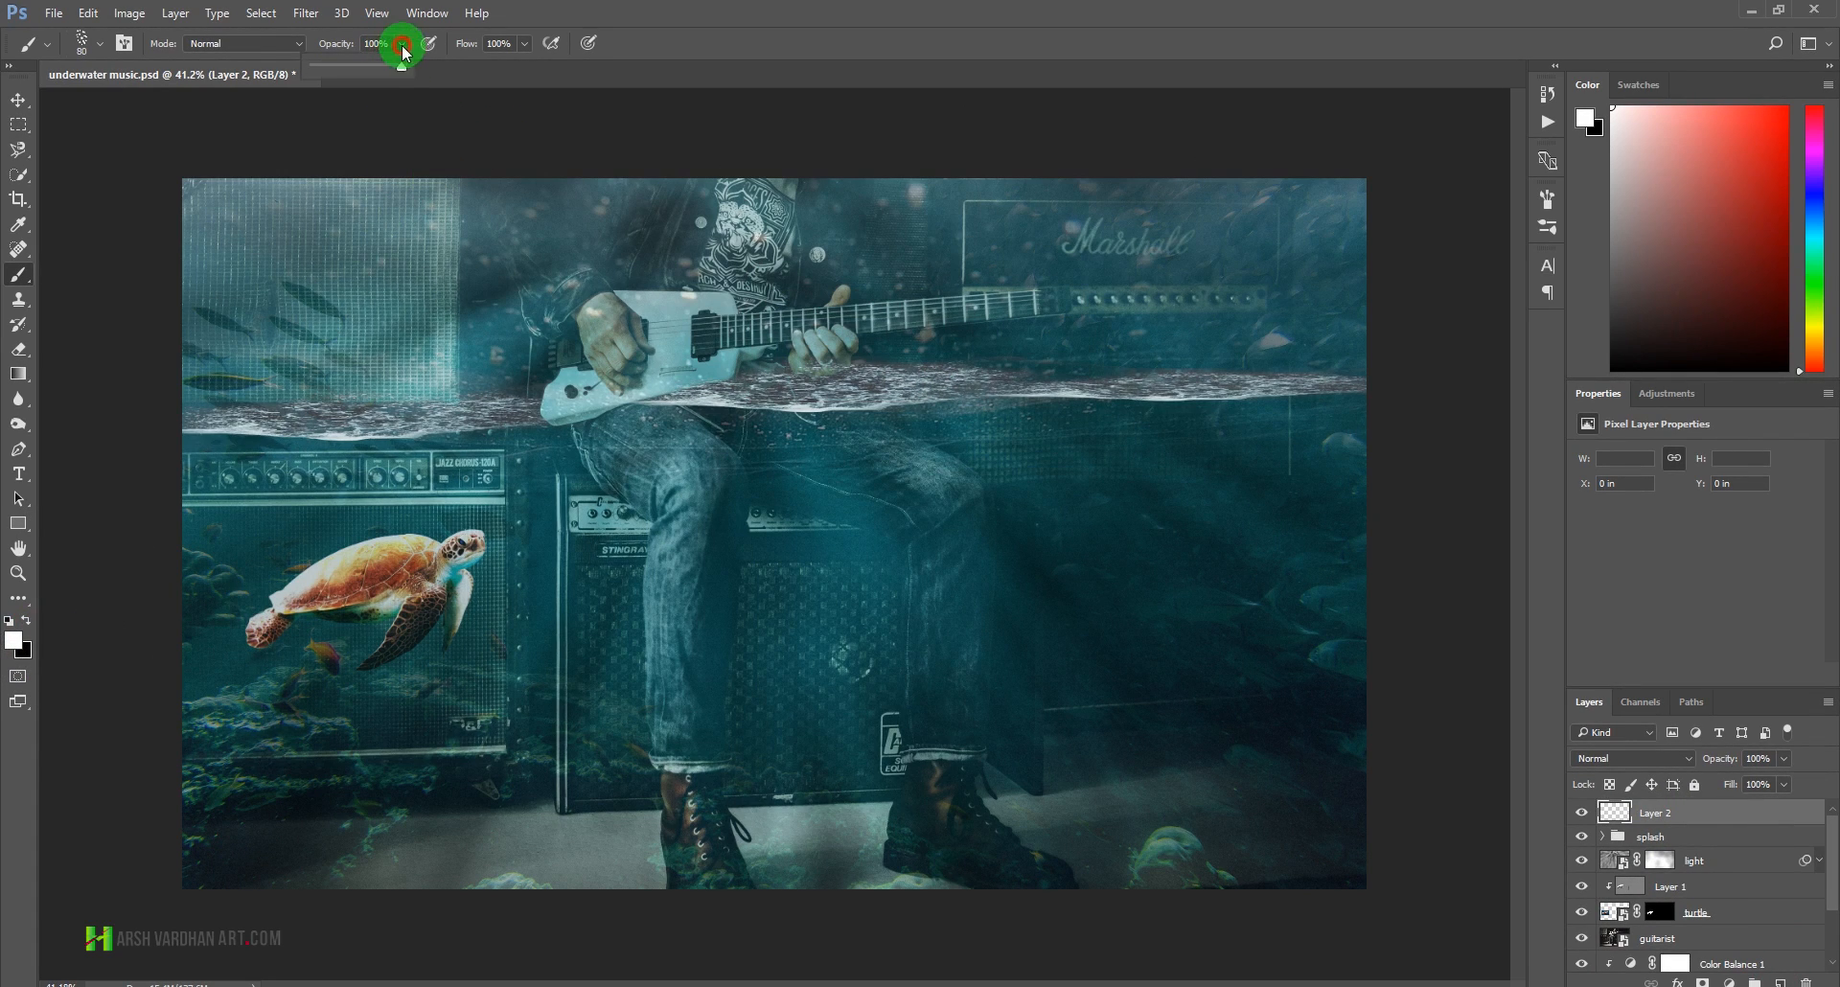
left_click_drag(349, 71, 353, 71)
key("bracketleft")
key("bracketleft")
key("bracketleft")
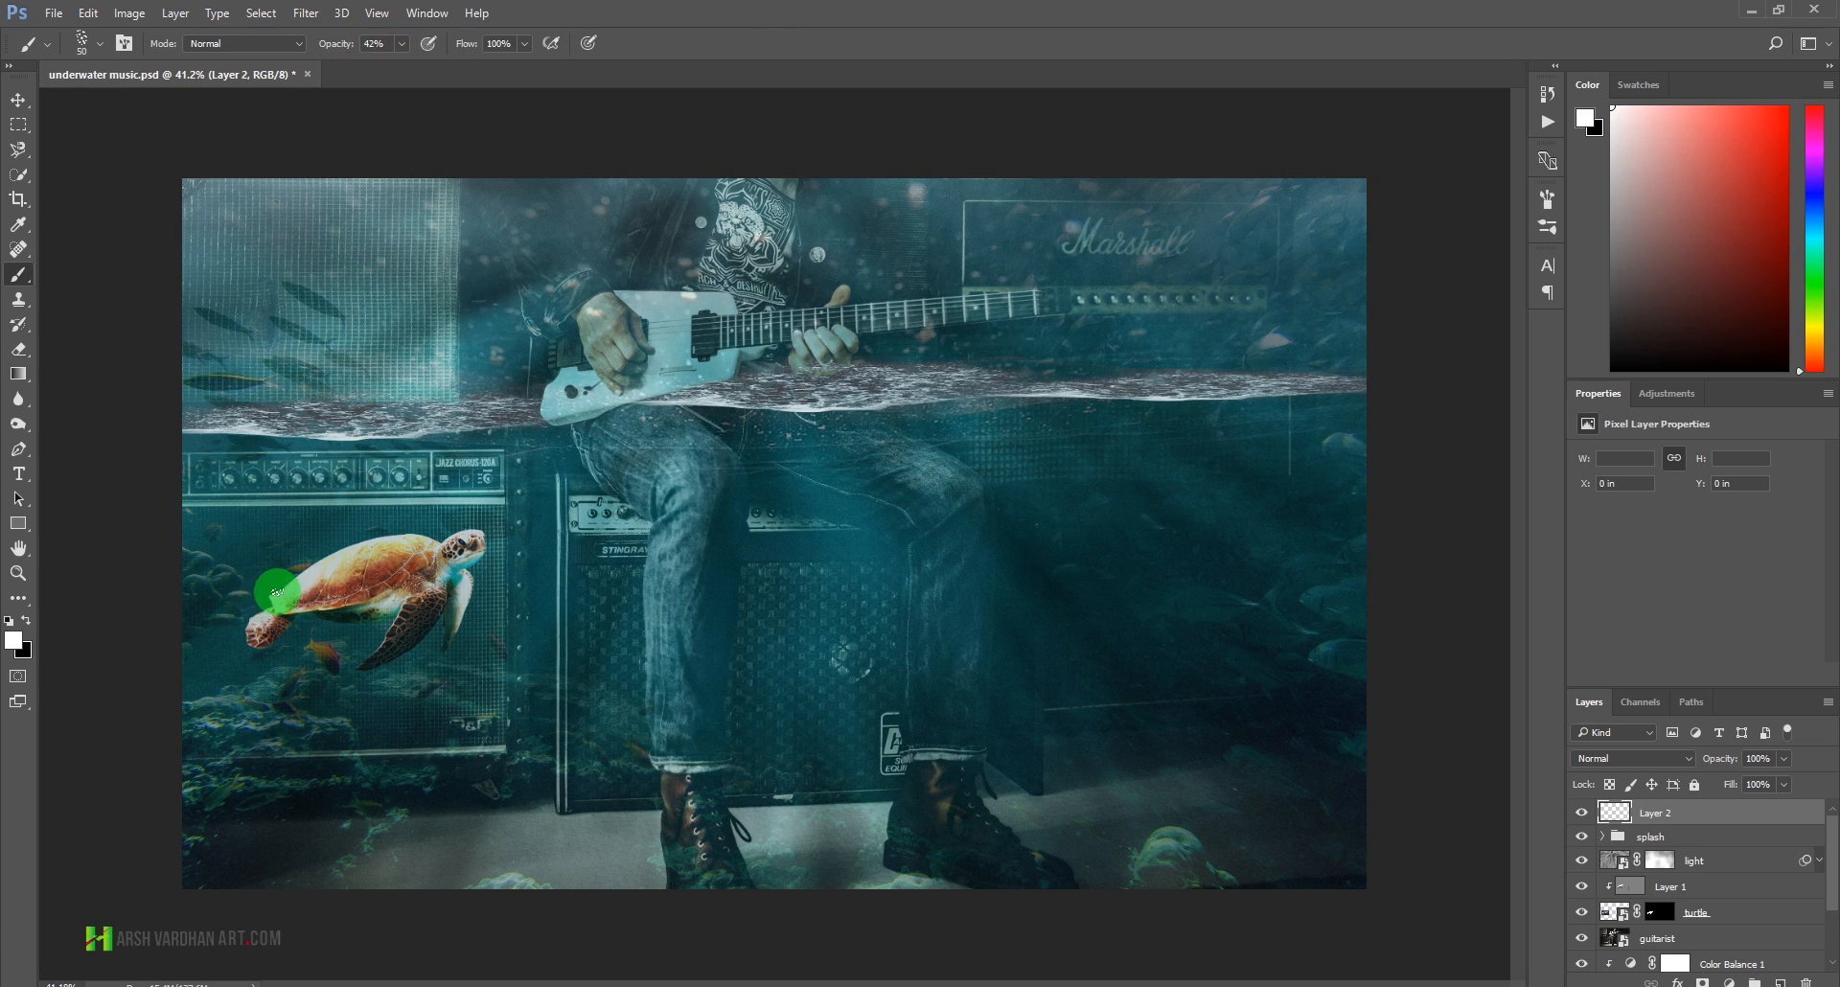
- Paint small white particles trailing off the turtle's tail and rear flipper and above its shell
mouse_move(251, 650)
left_mouse_down()
mouse_move(212, 677)
mouse_move(350, 587)
mouse_move(361, 553)
mouse_move(176, 697)
left_mouse_up()
left_click_drag(307, 626, 295, 635)
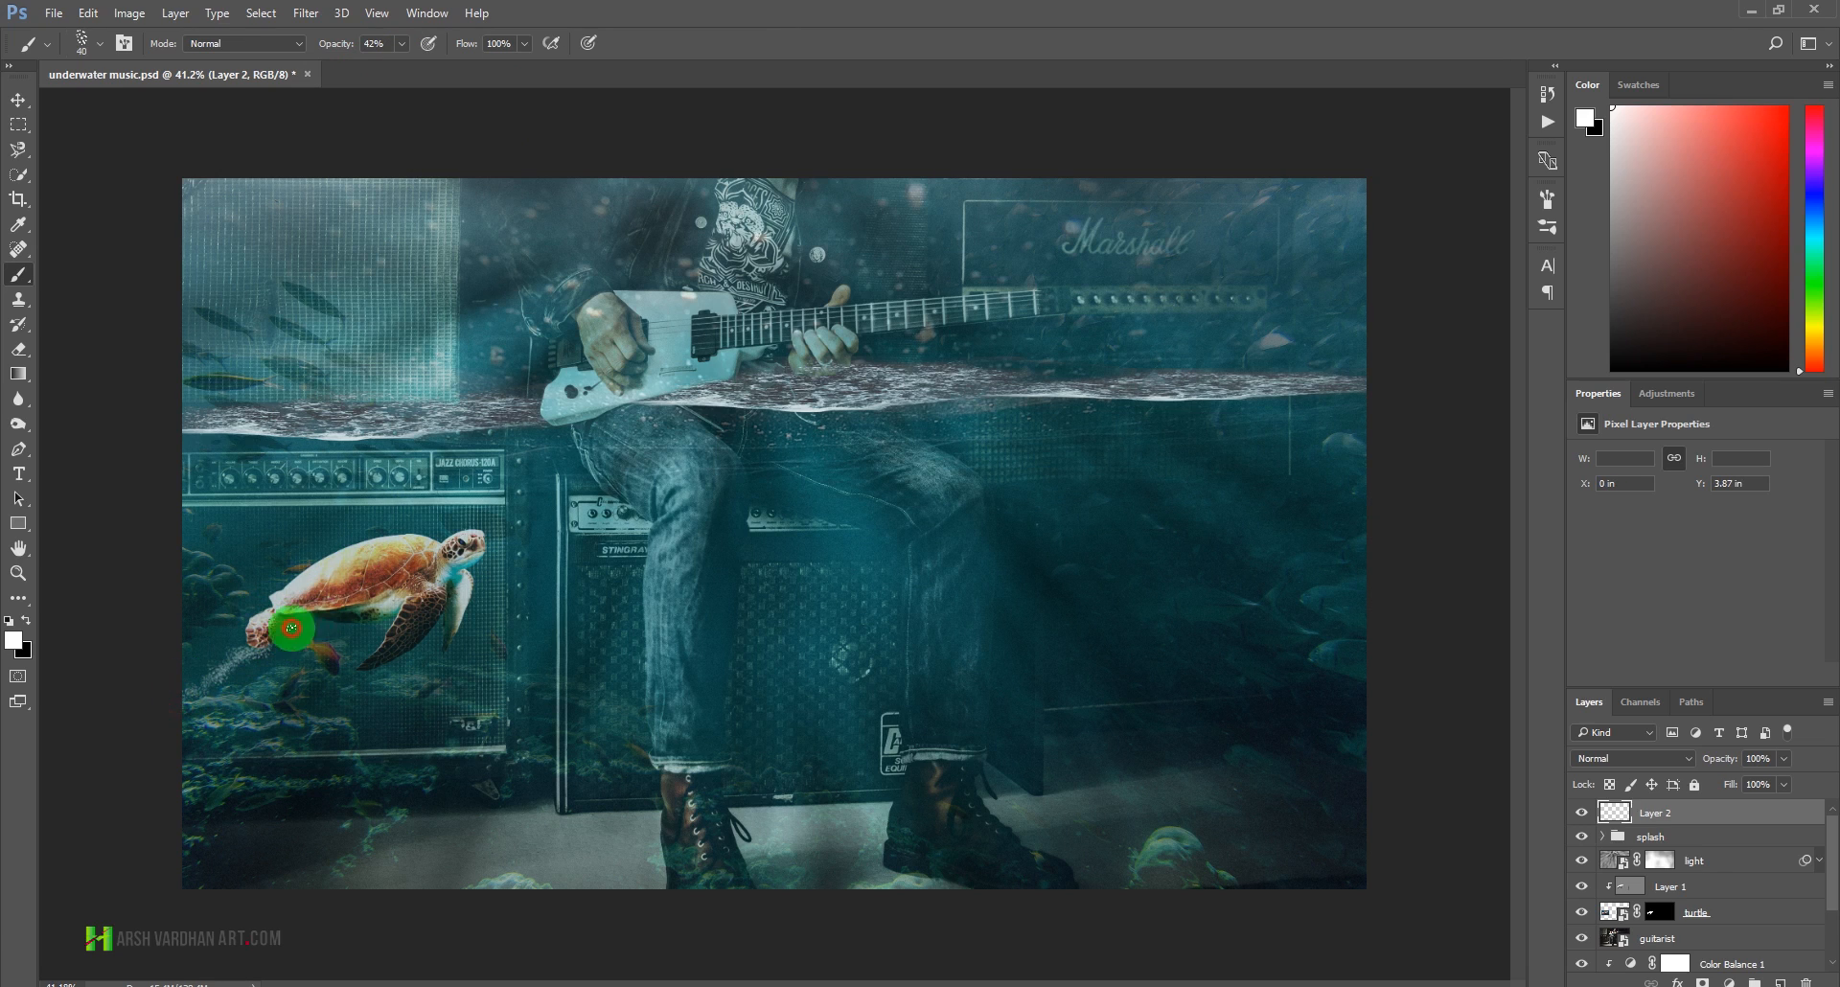
left_click_drag(326, 559, 288, 567)
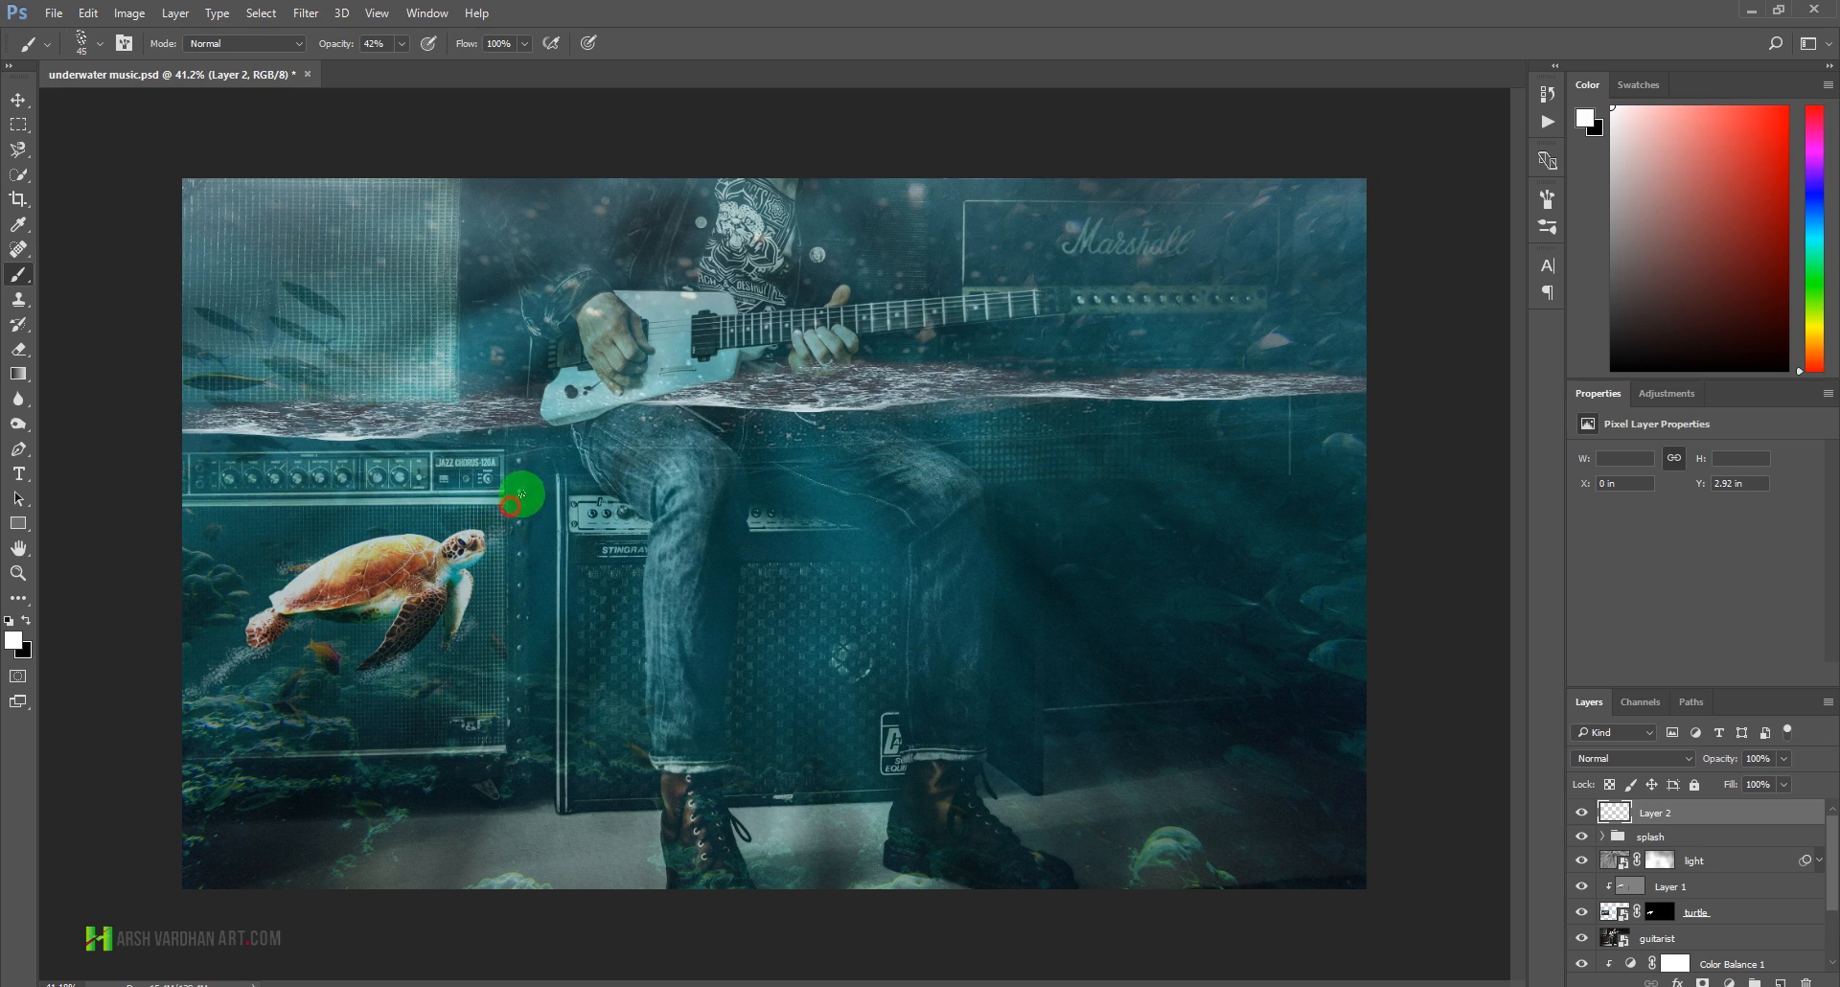
- Raise the brush opacity to 77% and paint particles just in front of the turtle's head
left_click(402, 43)
left_click_drag(400, 65, 433, 65)
left_click(719, 28)
mouse_move(500, 539)
left_mouse_down()
mouse_move(502, 501)
mouse_move(505, 526)
left_mouse_up()
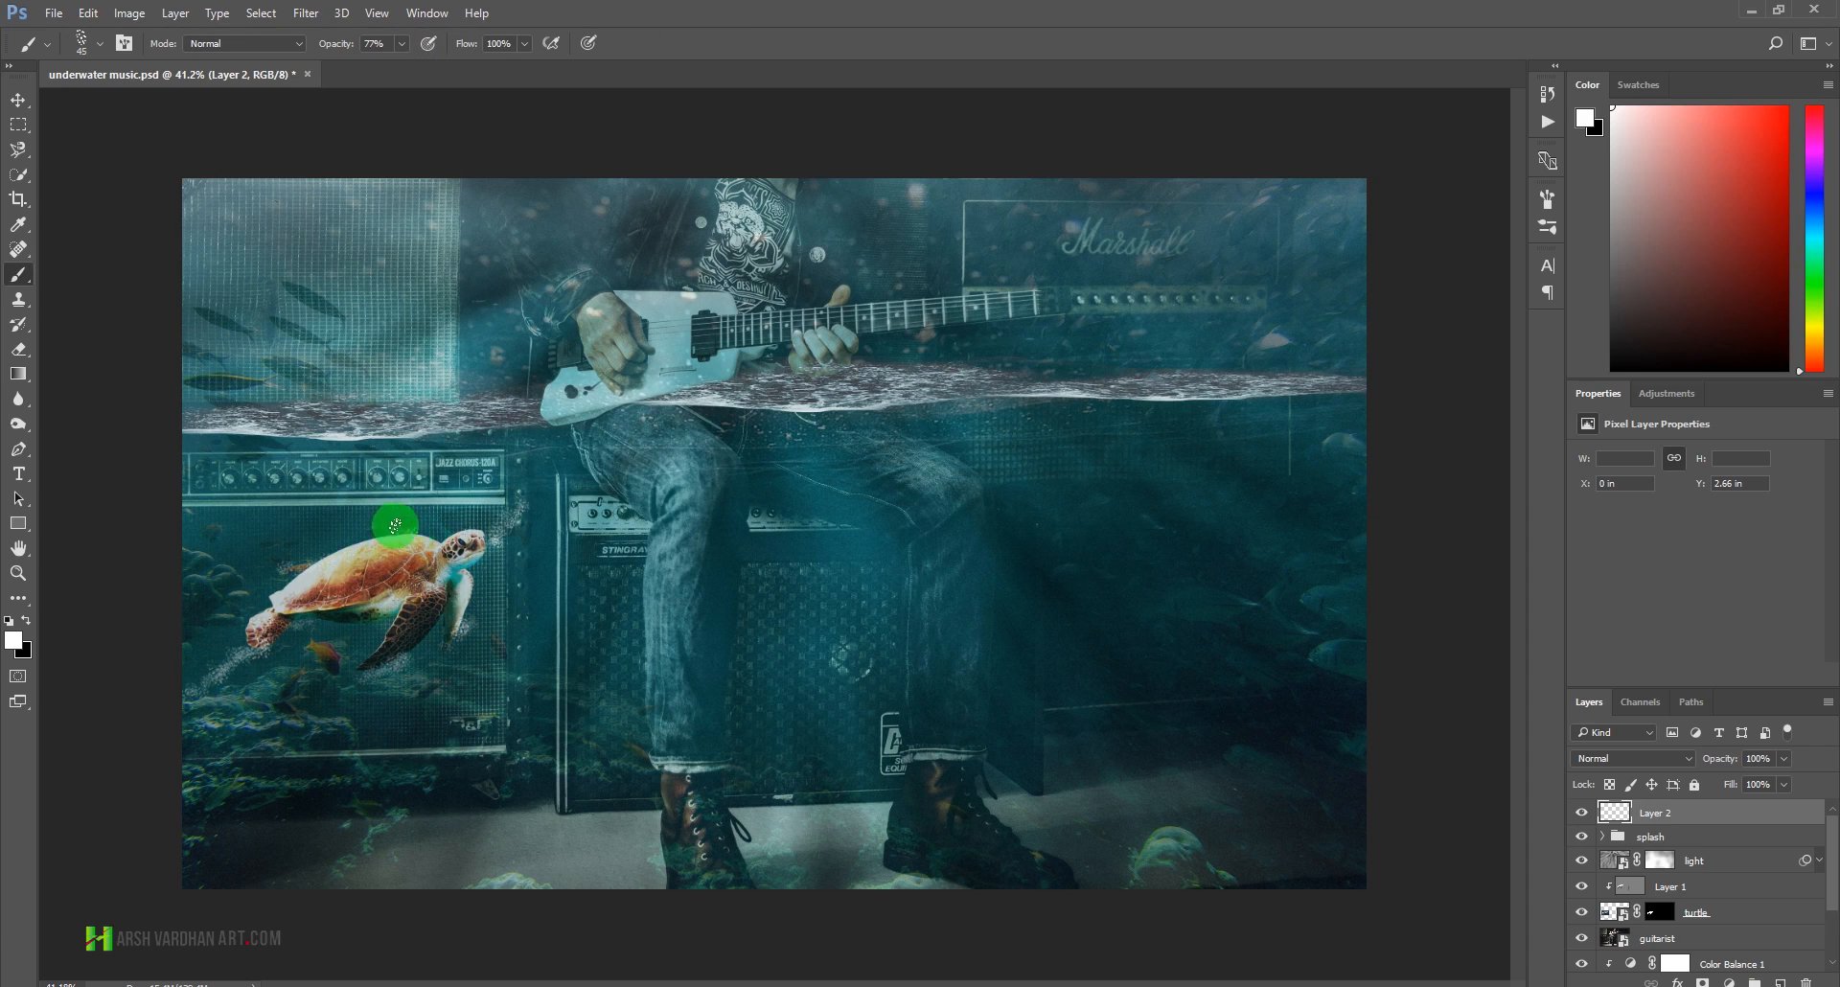
- Paint white spray particles along the splash waterline from the left amplifier past the guitar to the far right
left_click_drag(556, 414, 384, 416)
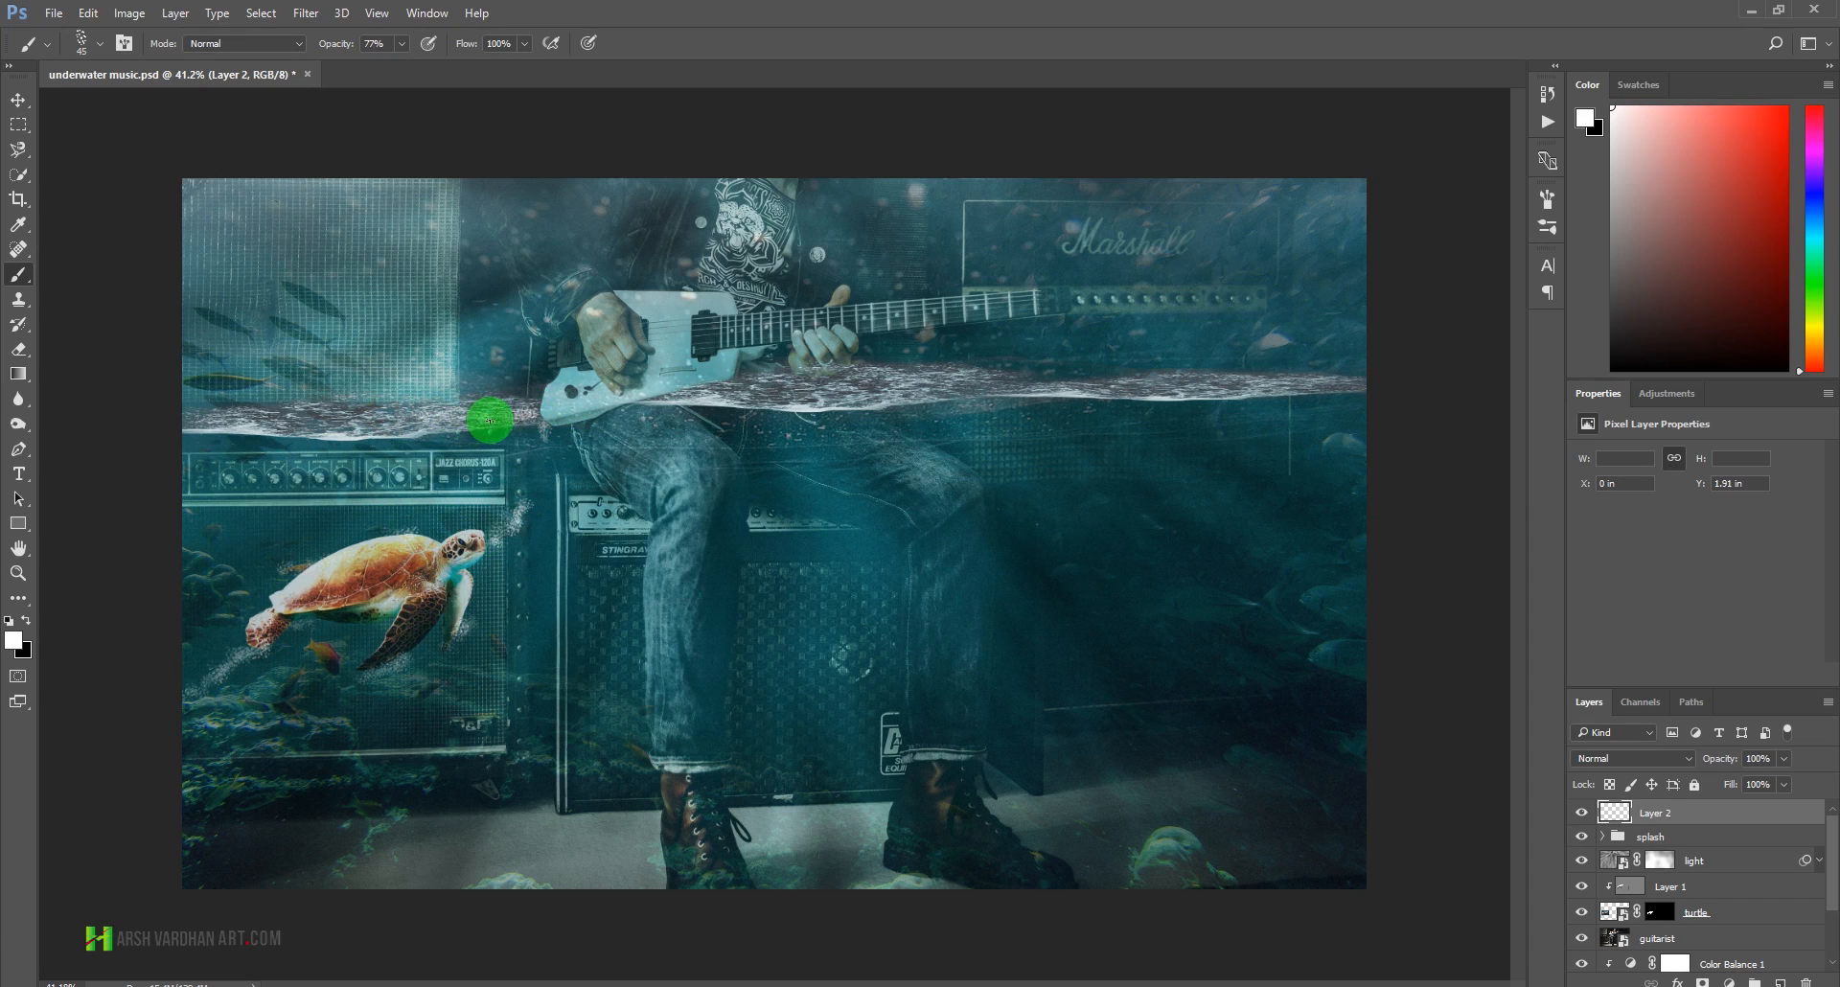
mouse_move(442, 422)
left_mouse_down()
mouse_move(343, 425)
mouse_move(1380, 383)
mouse_move(808, 390)
mouse_move(1111, 476)
mouse_move(911, 445)
mouse_move(929, 444)
mouse_move(868, 408)
mouse_move(1035, 365)
mouse_move(979, 372)
mouse_move(1179, 378)
left_mouse_up()
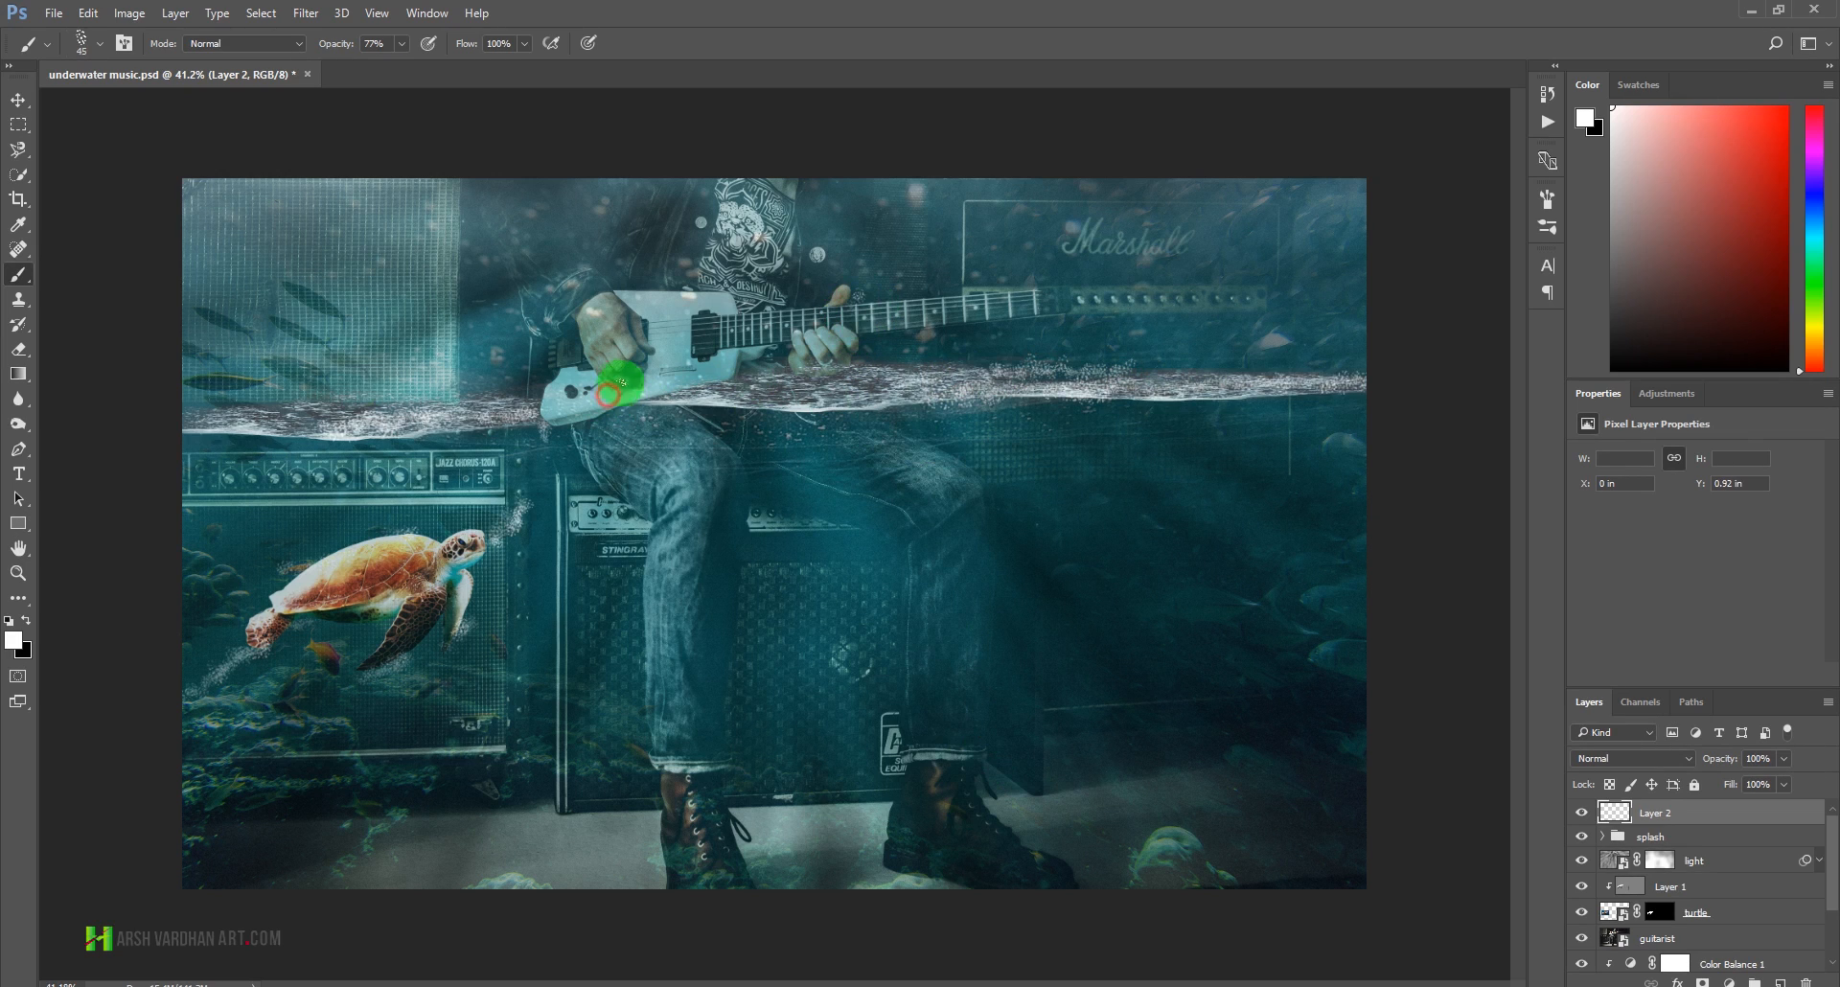
mouse_move(596, 395)
left_mouse_down()
mouse_move(561, 290)
mouse_move(476, 275)
left_mouse_up()
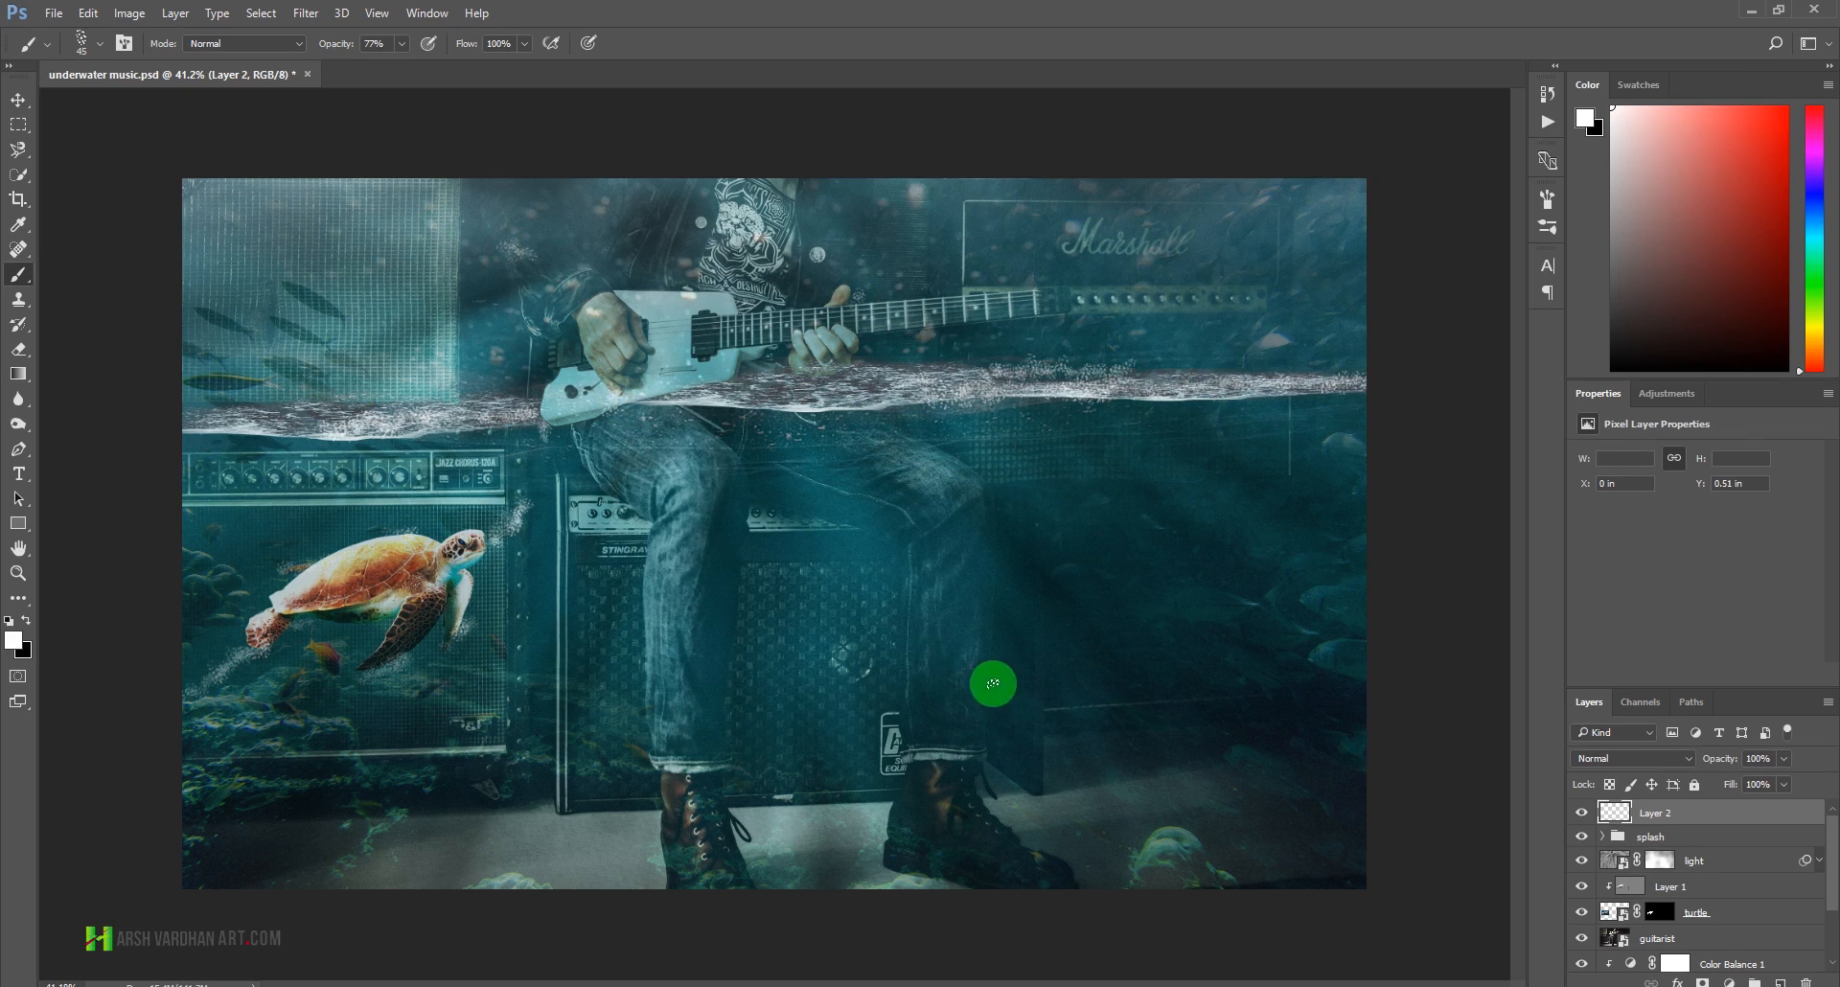
- Enlarge the brush to 50 px and paint particles over the lower-right coral and the rocks at the right
key("]")
left_click_drag(1131, 861, 1202, 798)
left_click_drag(1330, 614, 1231, 542)
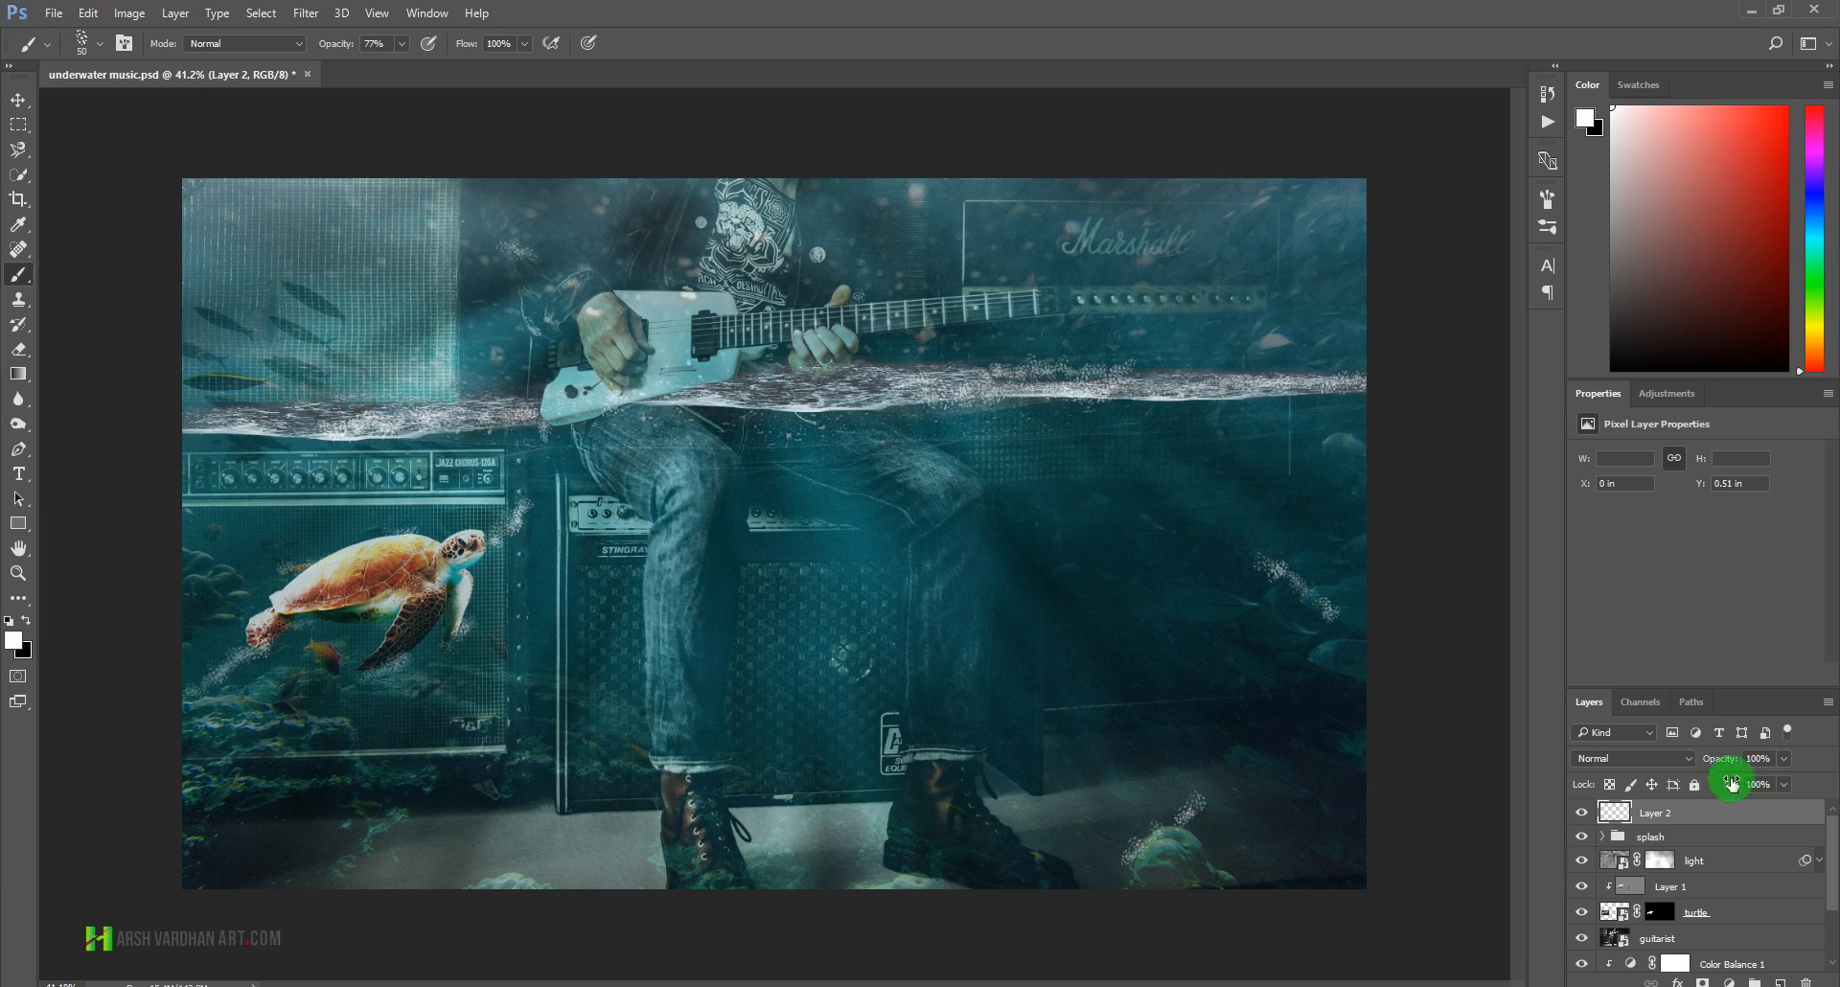
- Reduce the brush to 35 px and 22% opacity and paint faint particles around the guitarist's legs and the surrounding water
key("bracketleft")
key("bracketleft")
key("bracketleft")
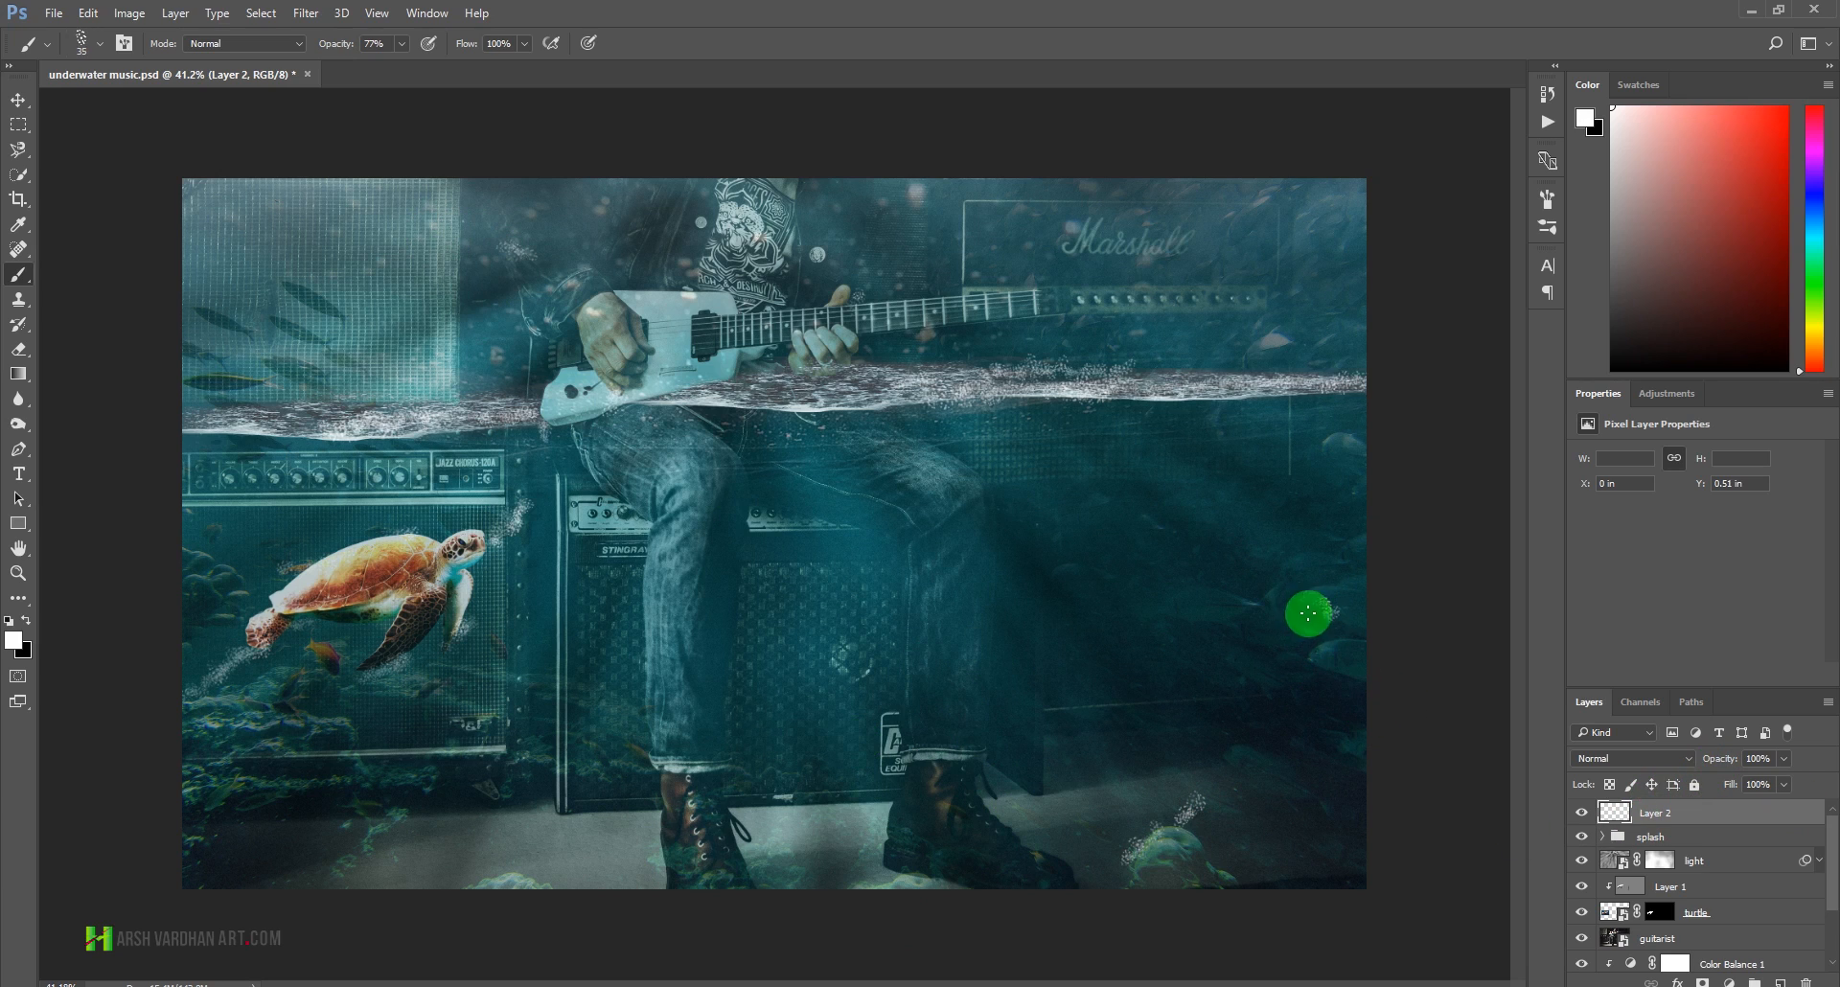
key("1")
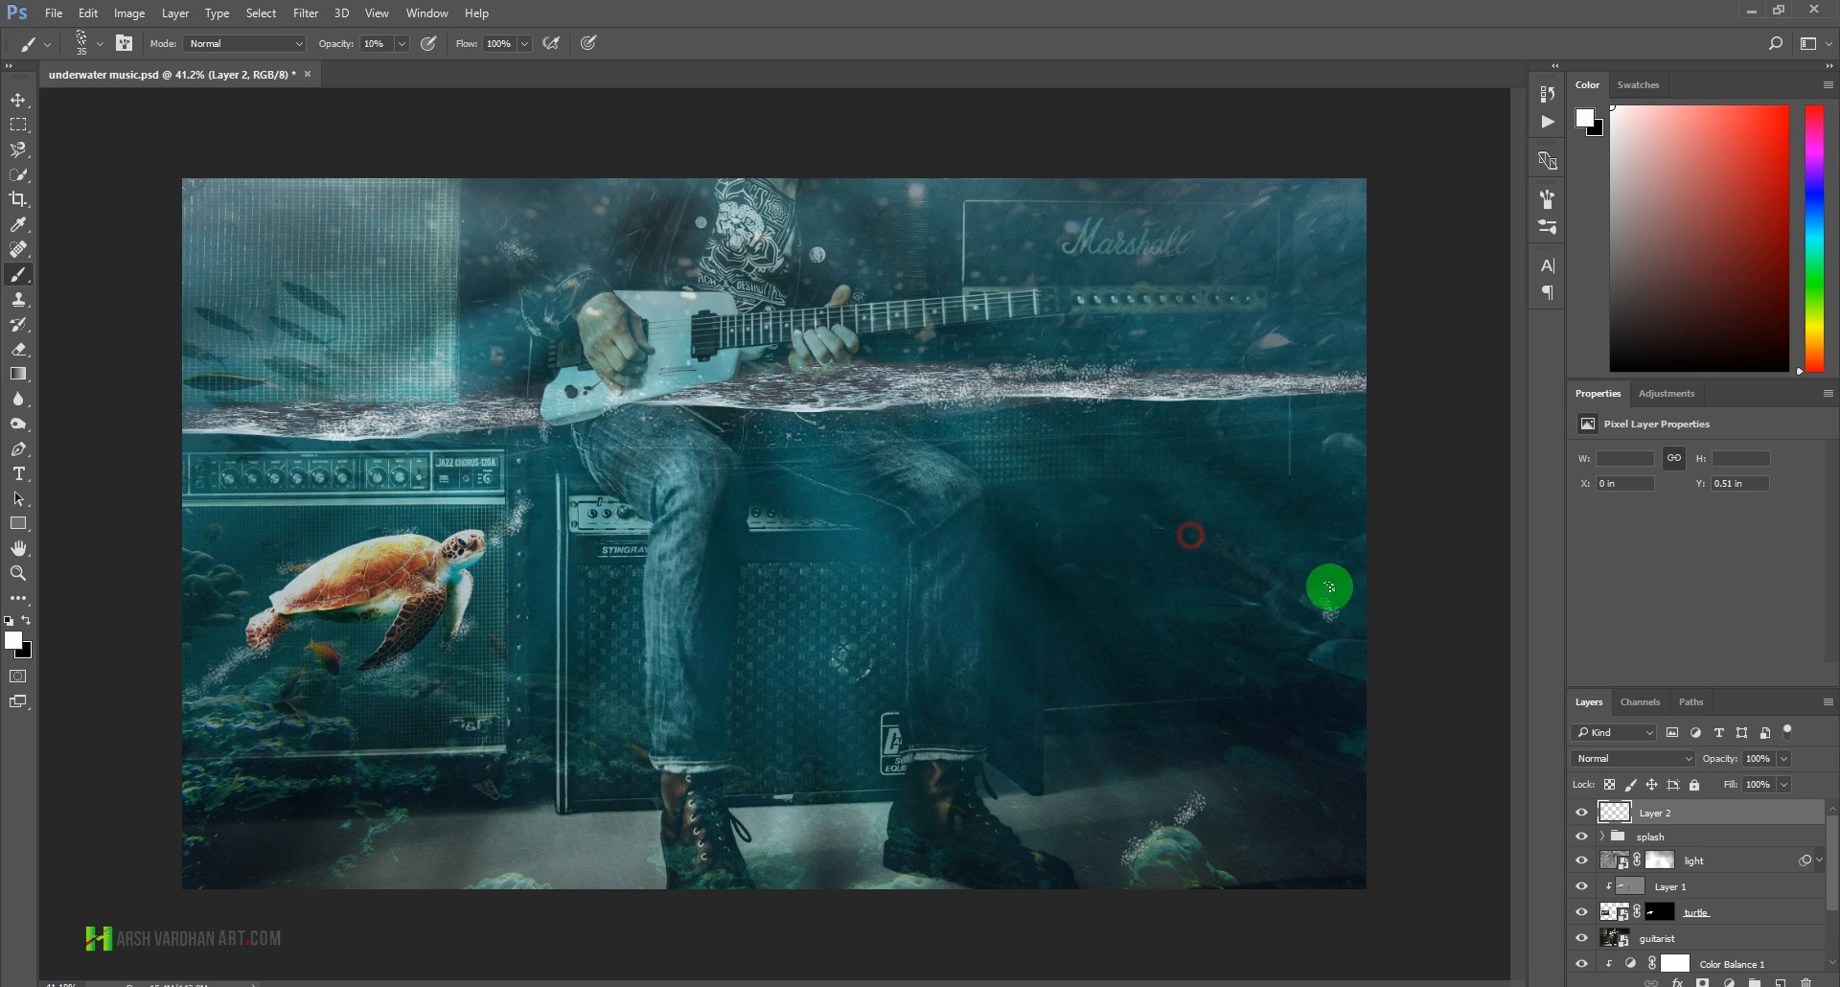
key("2")
key("2")
left_click_drag(1237, 690, 915, 585)
key("ctrl+z")
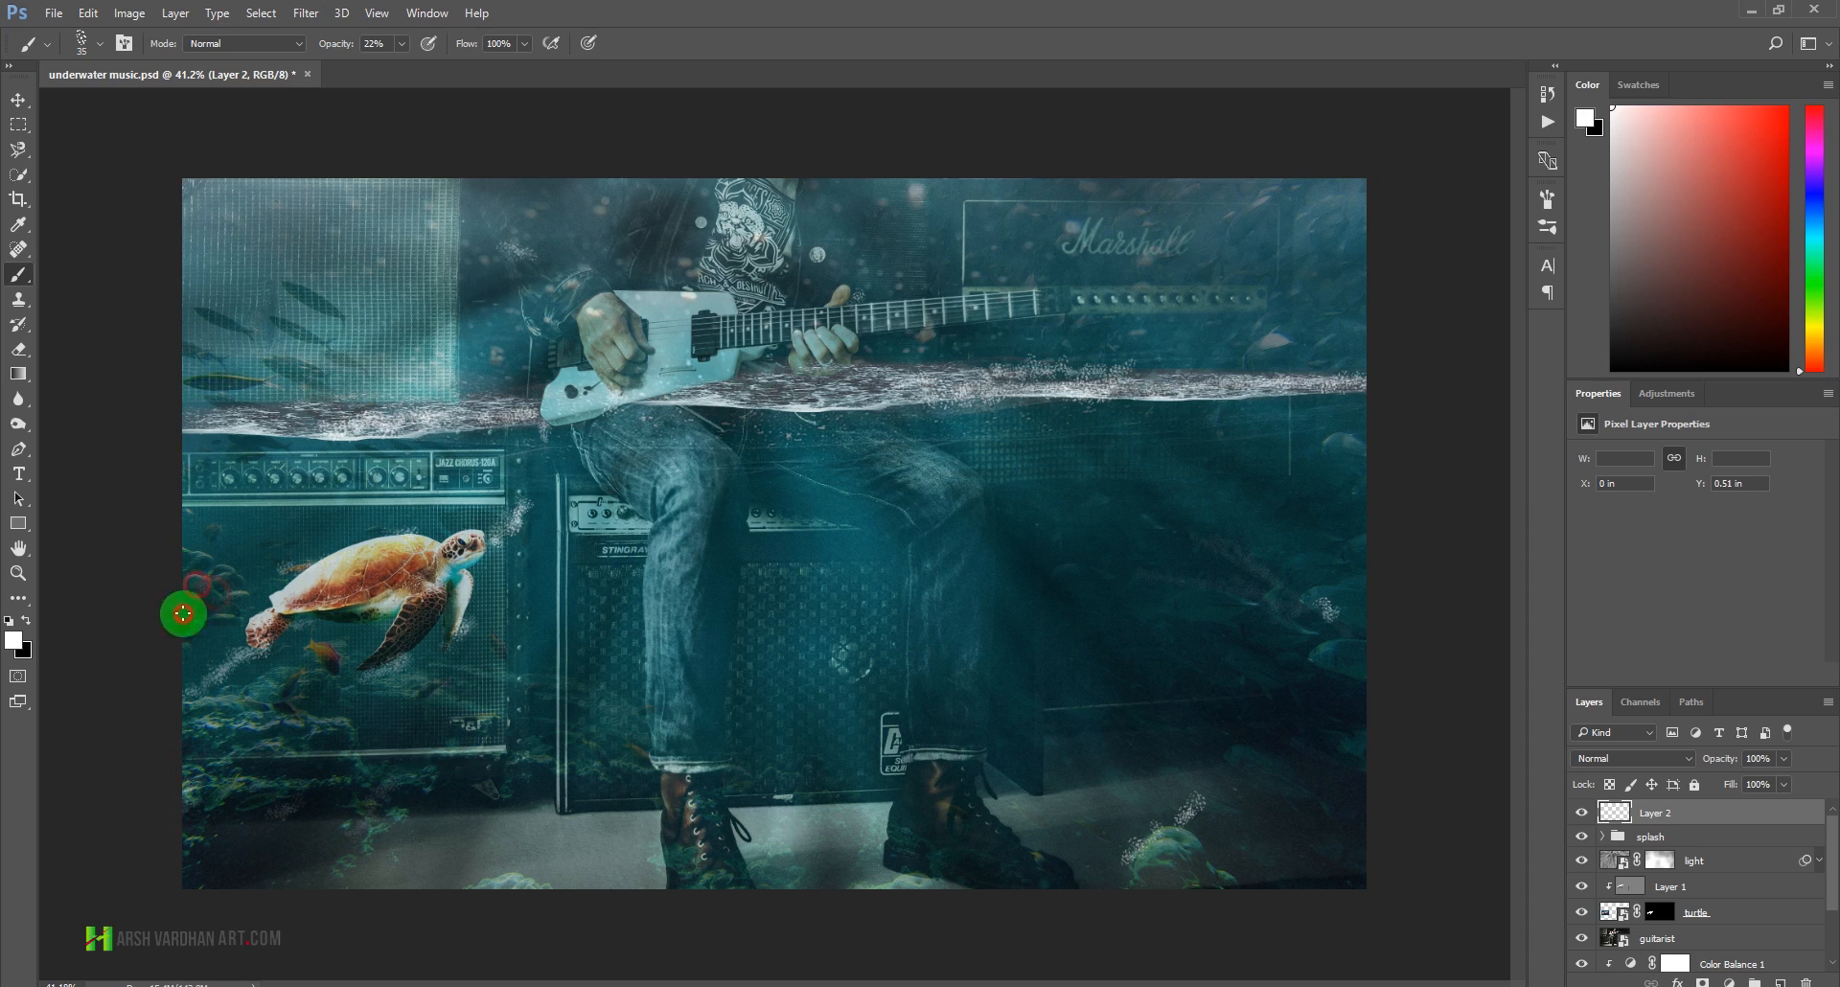
left_click_drag(1086, 490, 1066, 496)
left_click_drag(838, 545, 898, 615)
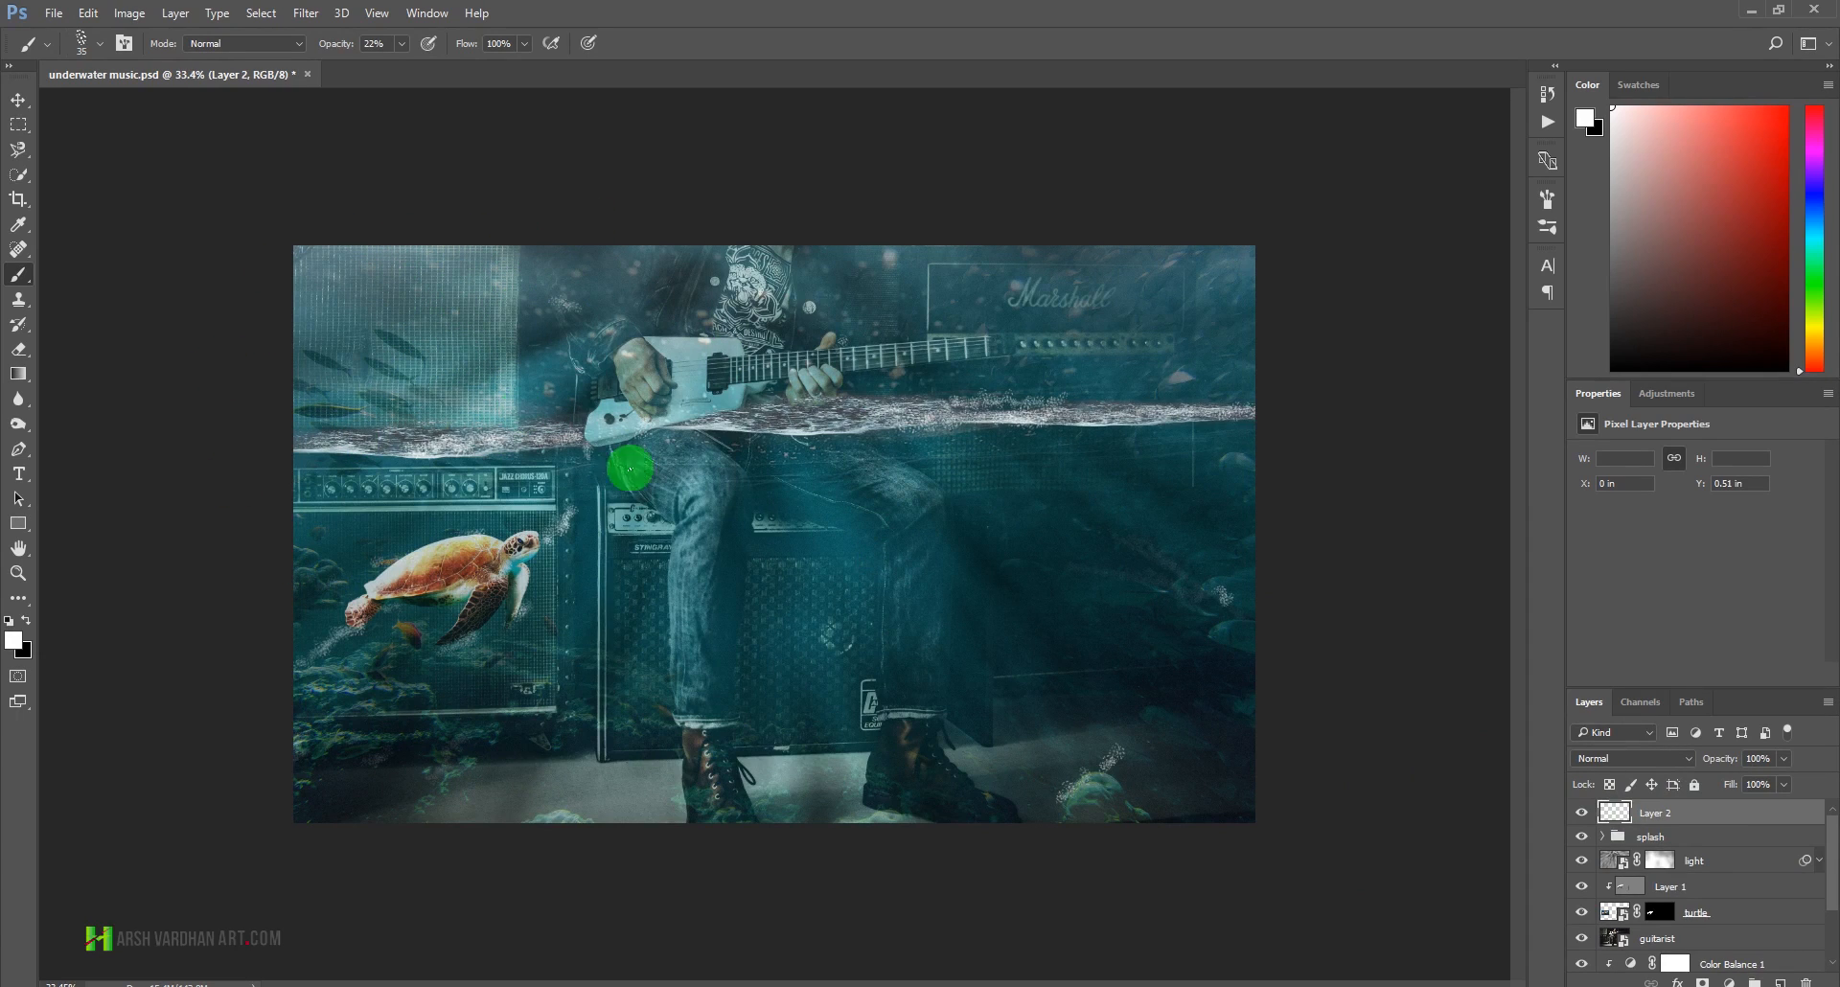
- Rename the particle layer as bubles and add a new empty layer above it
left_click(1655, 817)
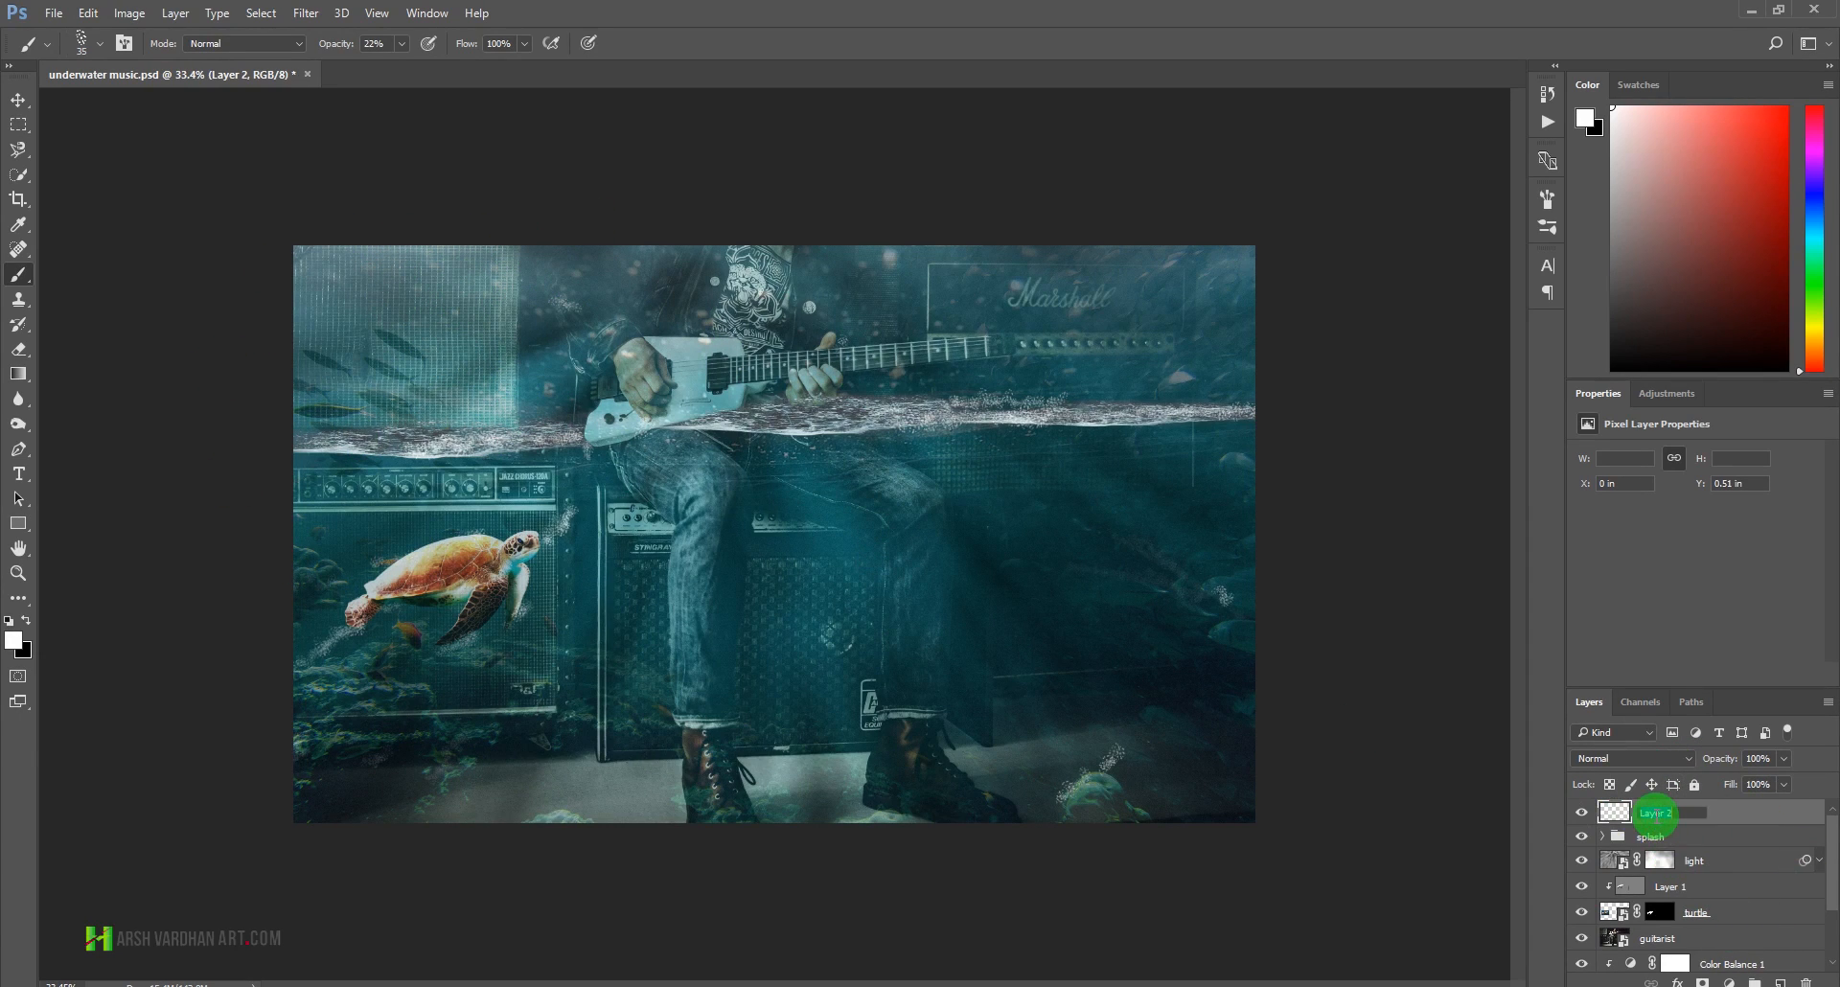
type("bubles")
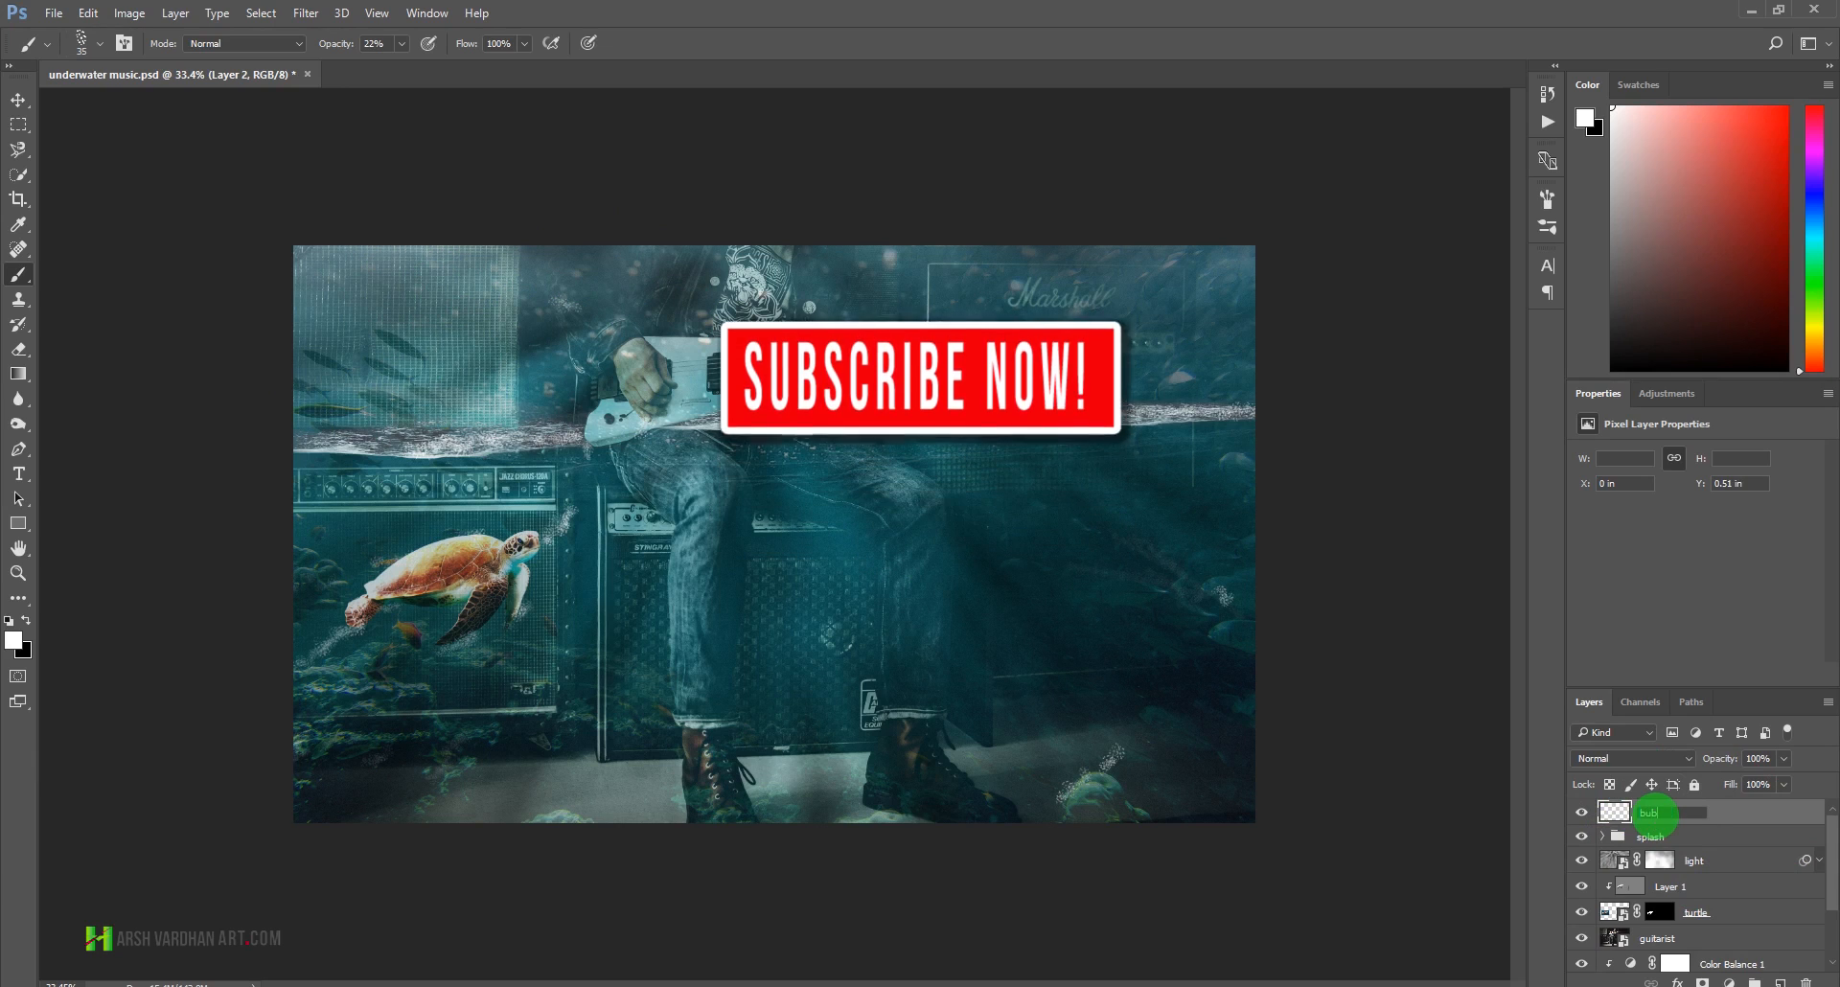
key("Return")
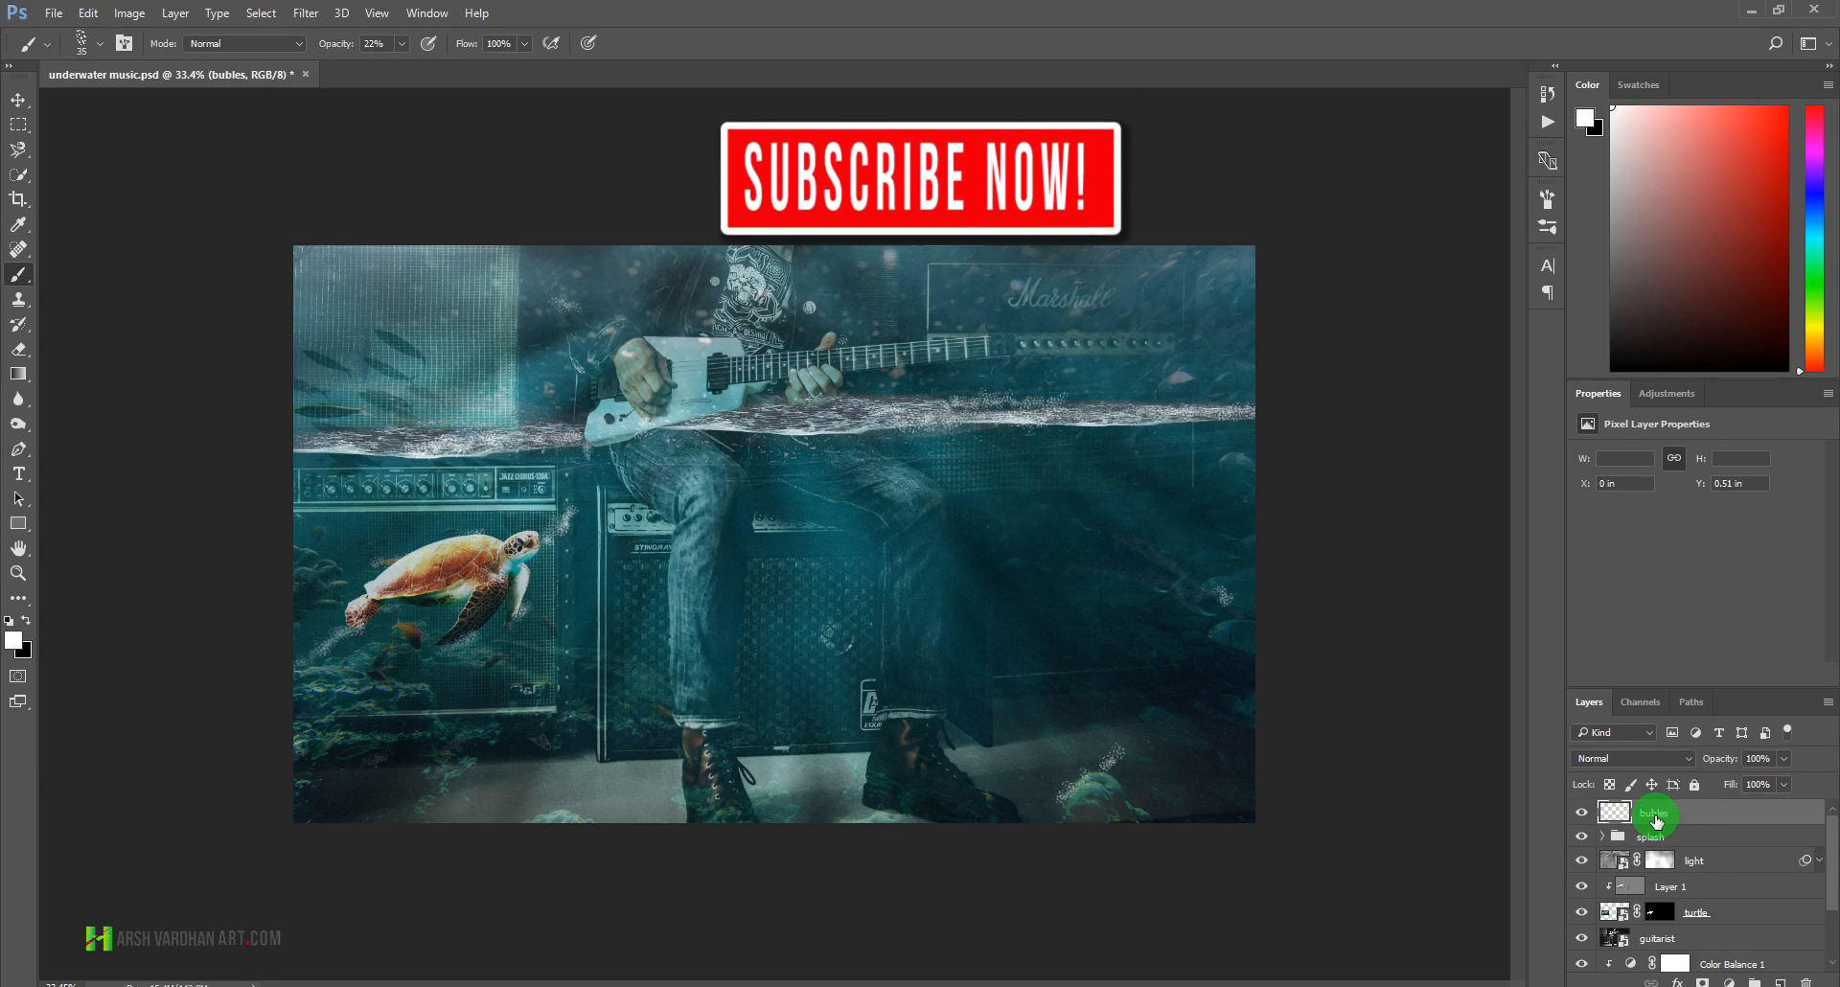
left_click(1780, 982)
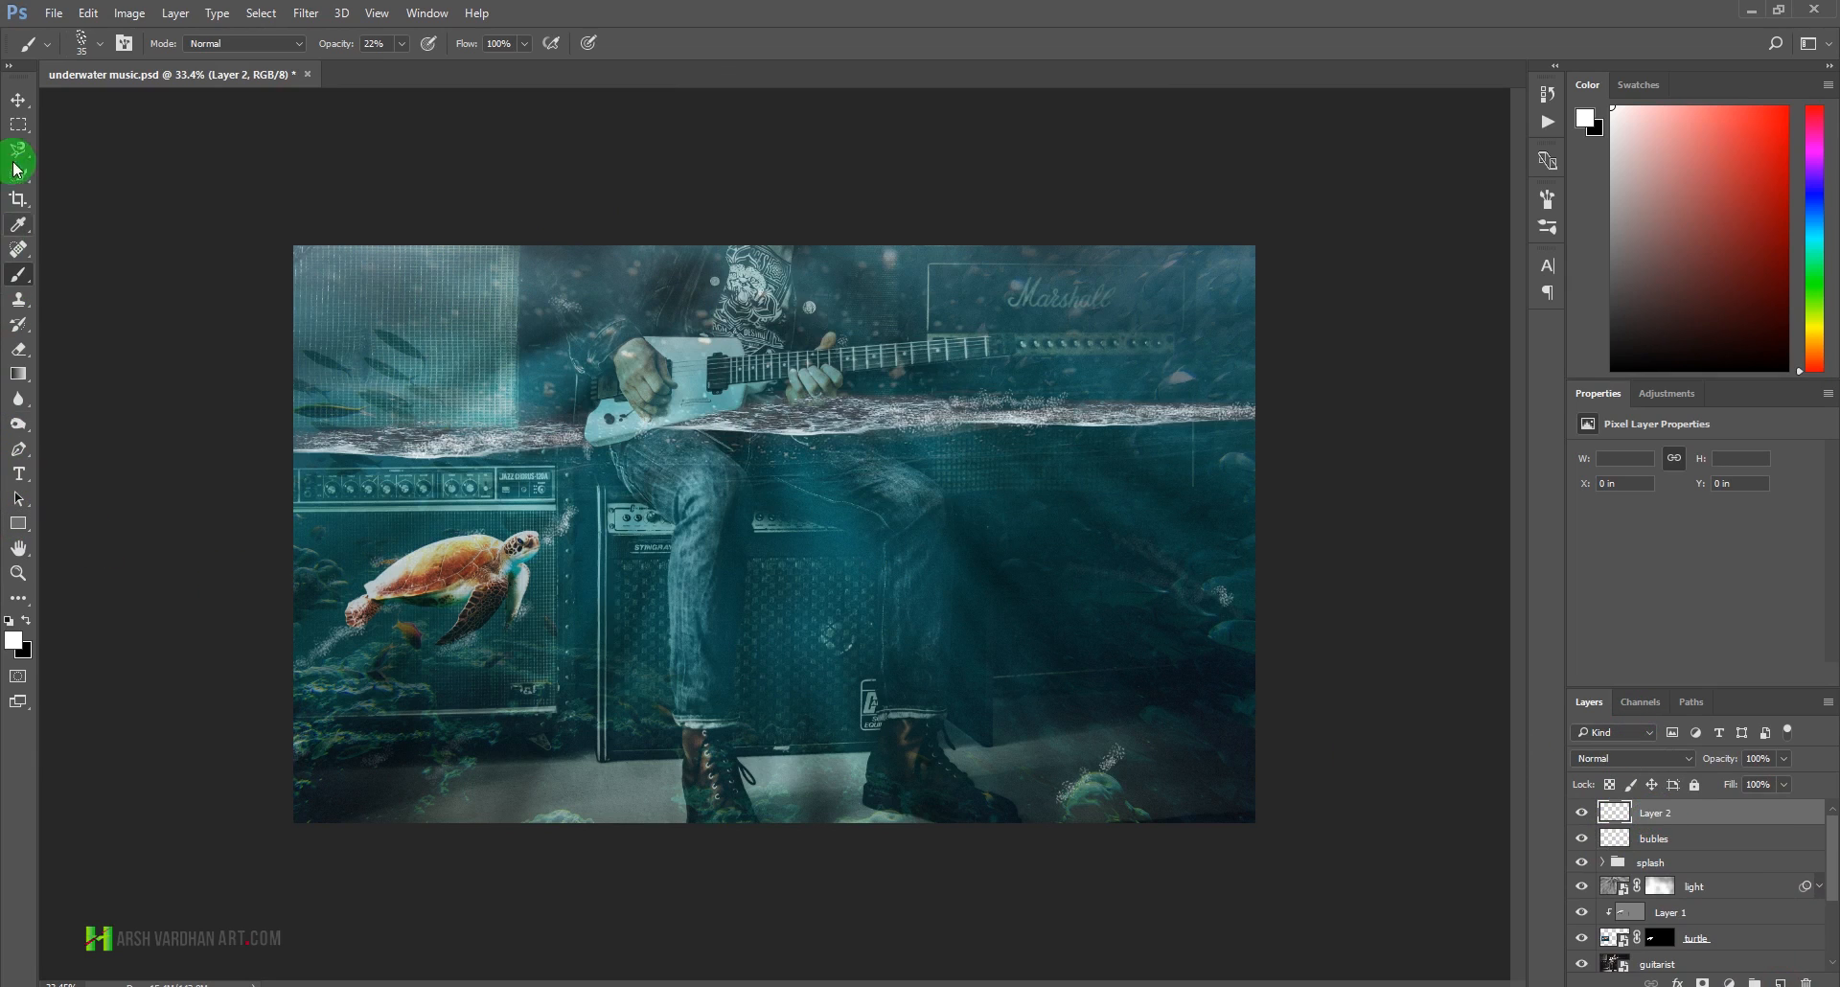
- Switch the brush to the soft round preset with 0% hardness and set its opacity to 100%
right_click(19, 276)
left_click(99, 283)
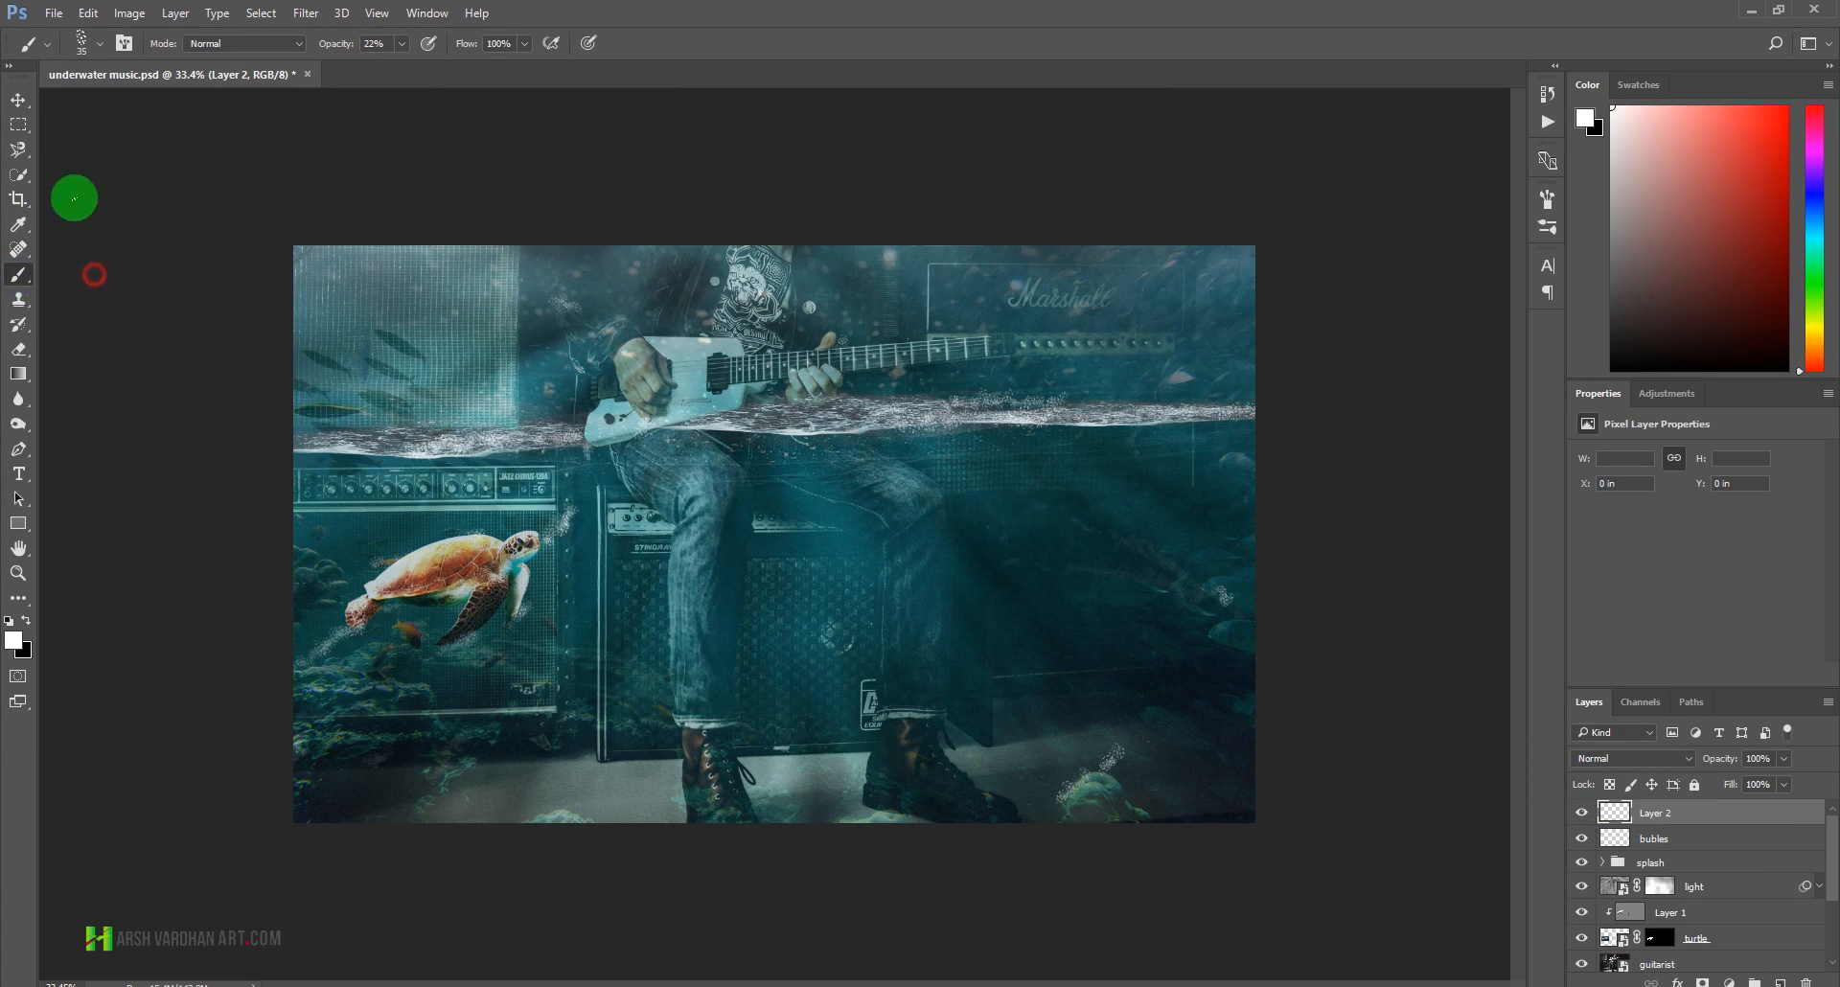
left_click(99, 43)
scroll(132, 348, "up", 2)
scroll(132, 349, "up", 1)
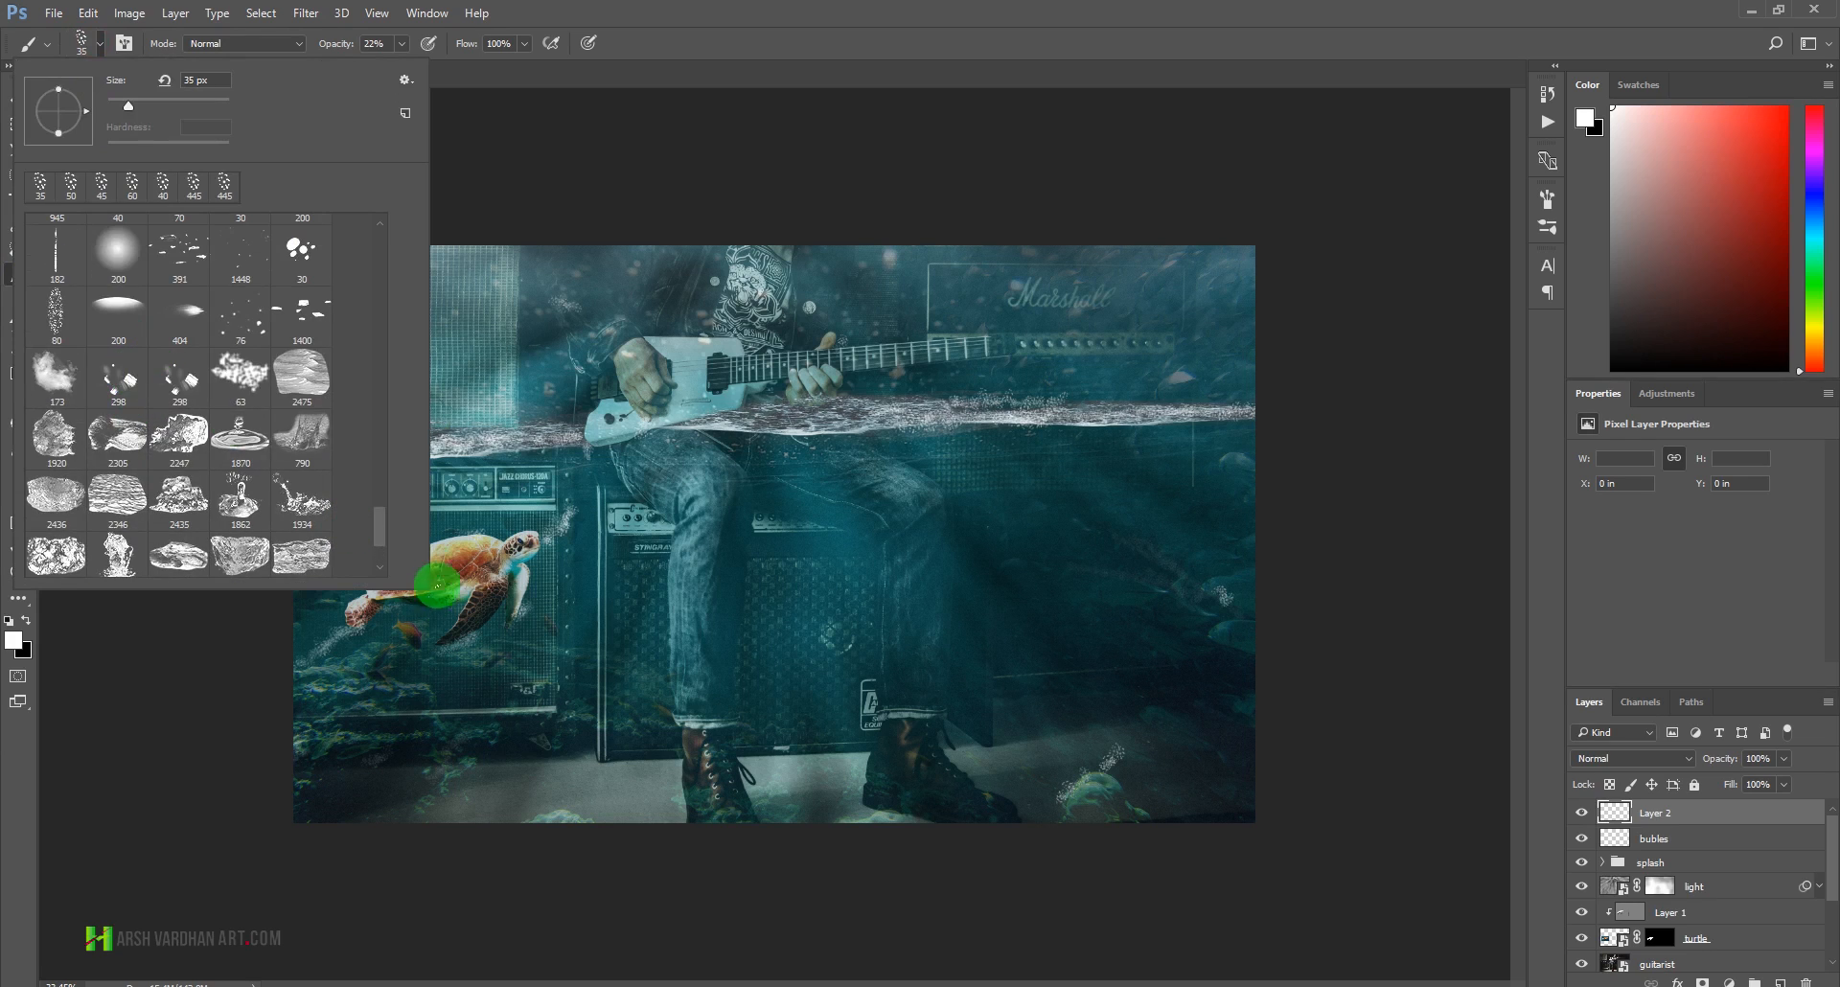
left_click_drag(382, 522, 380, 199)
left_click(55, 245)
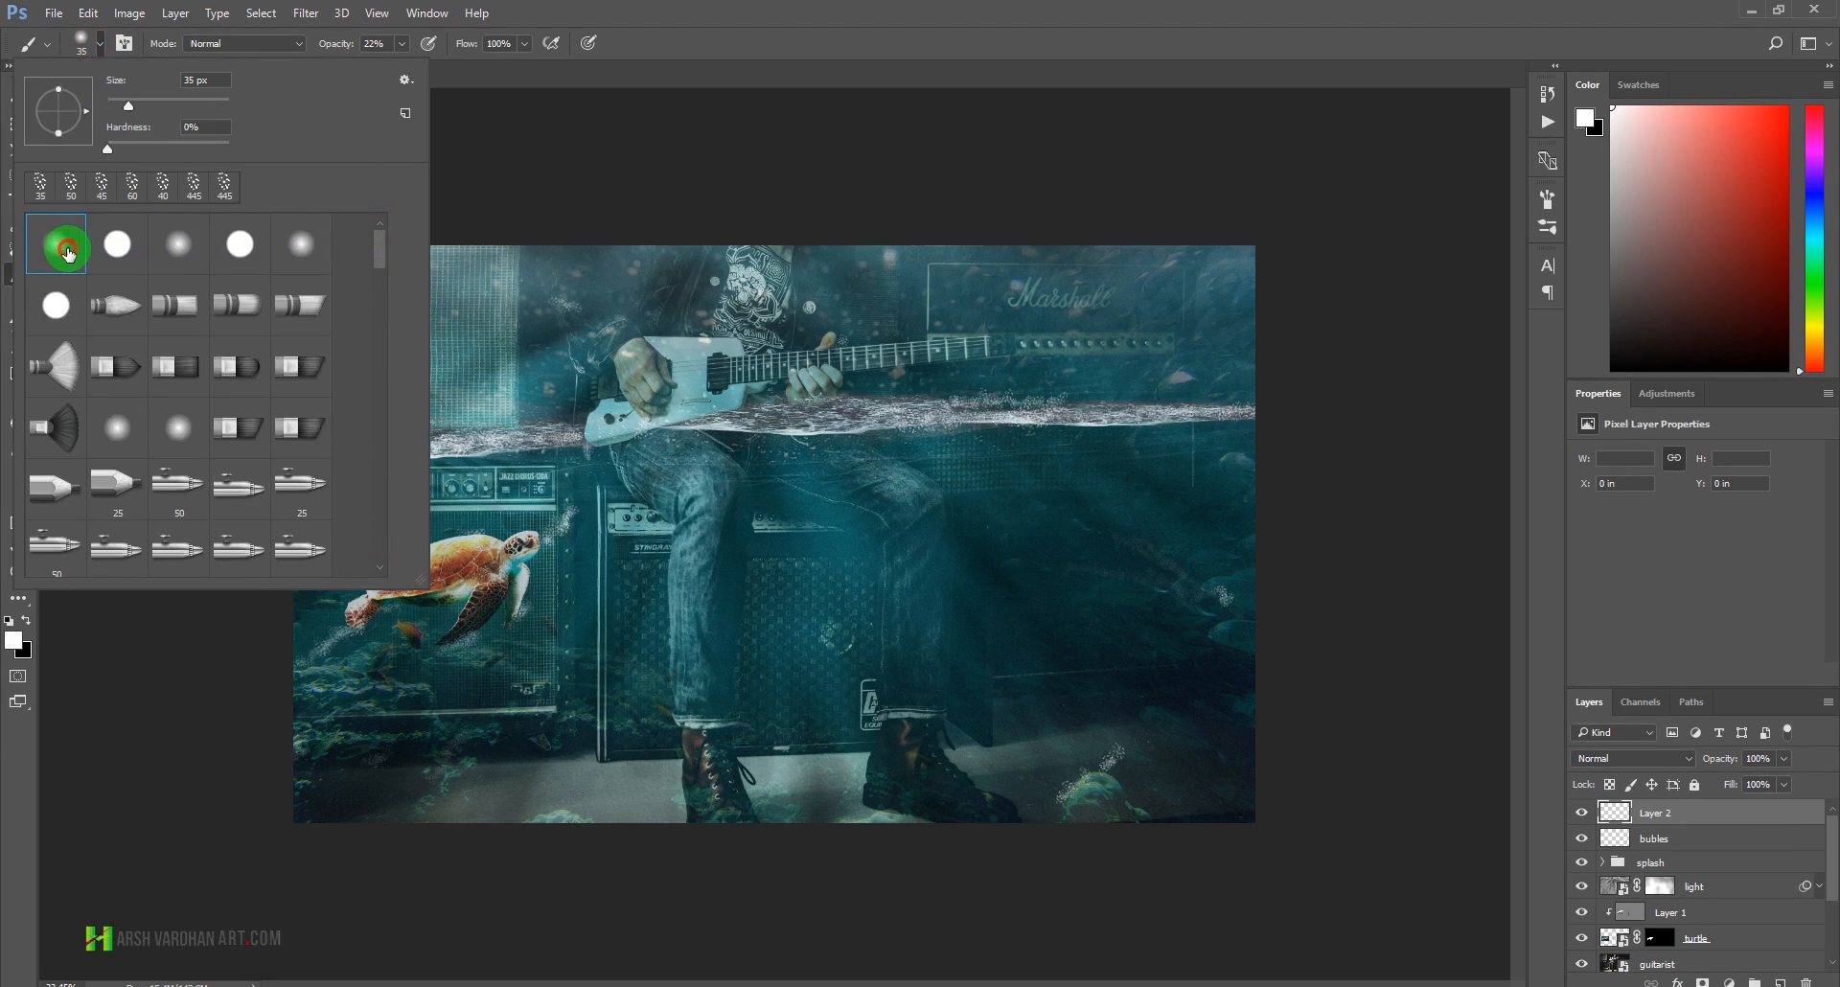
left_click(692, 13)
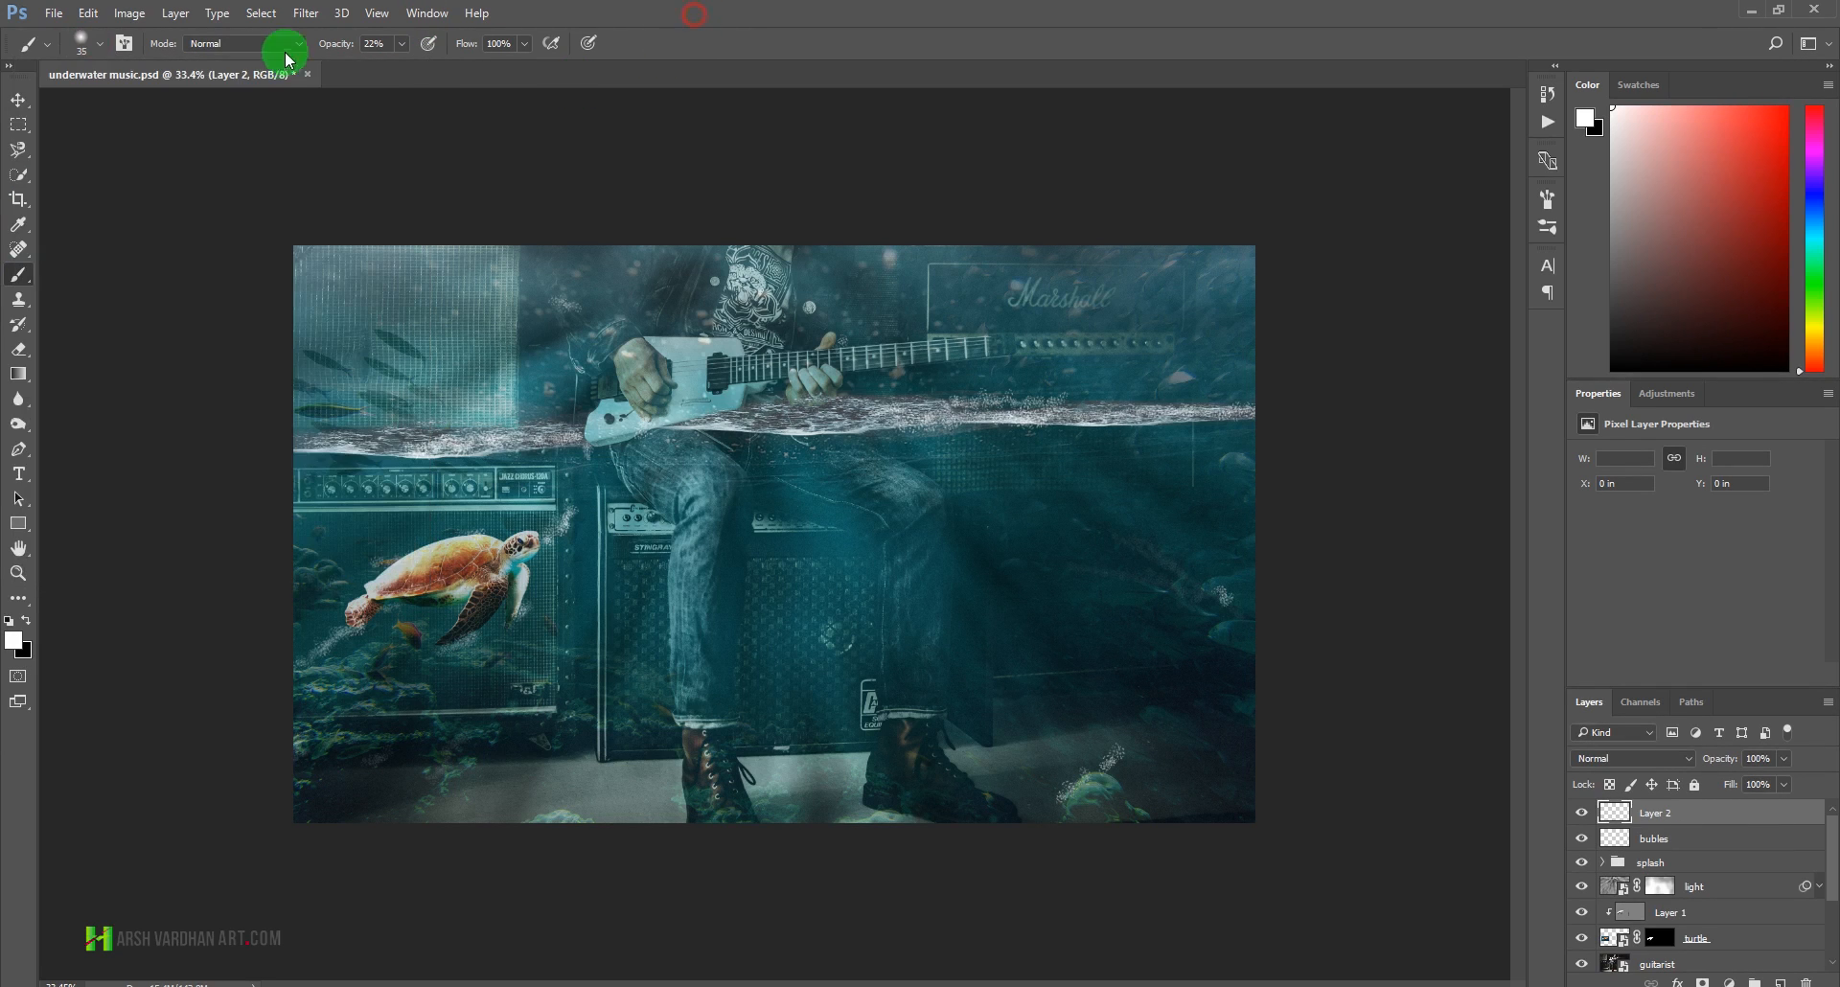
left_click_drag(399, 51, 715, 32)
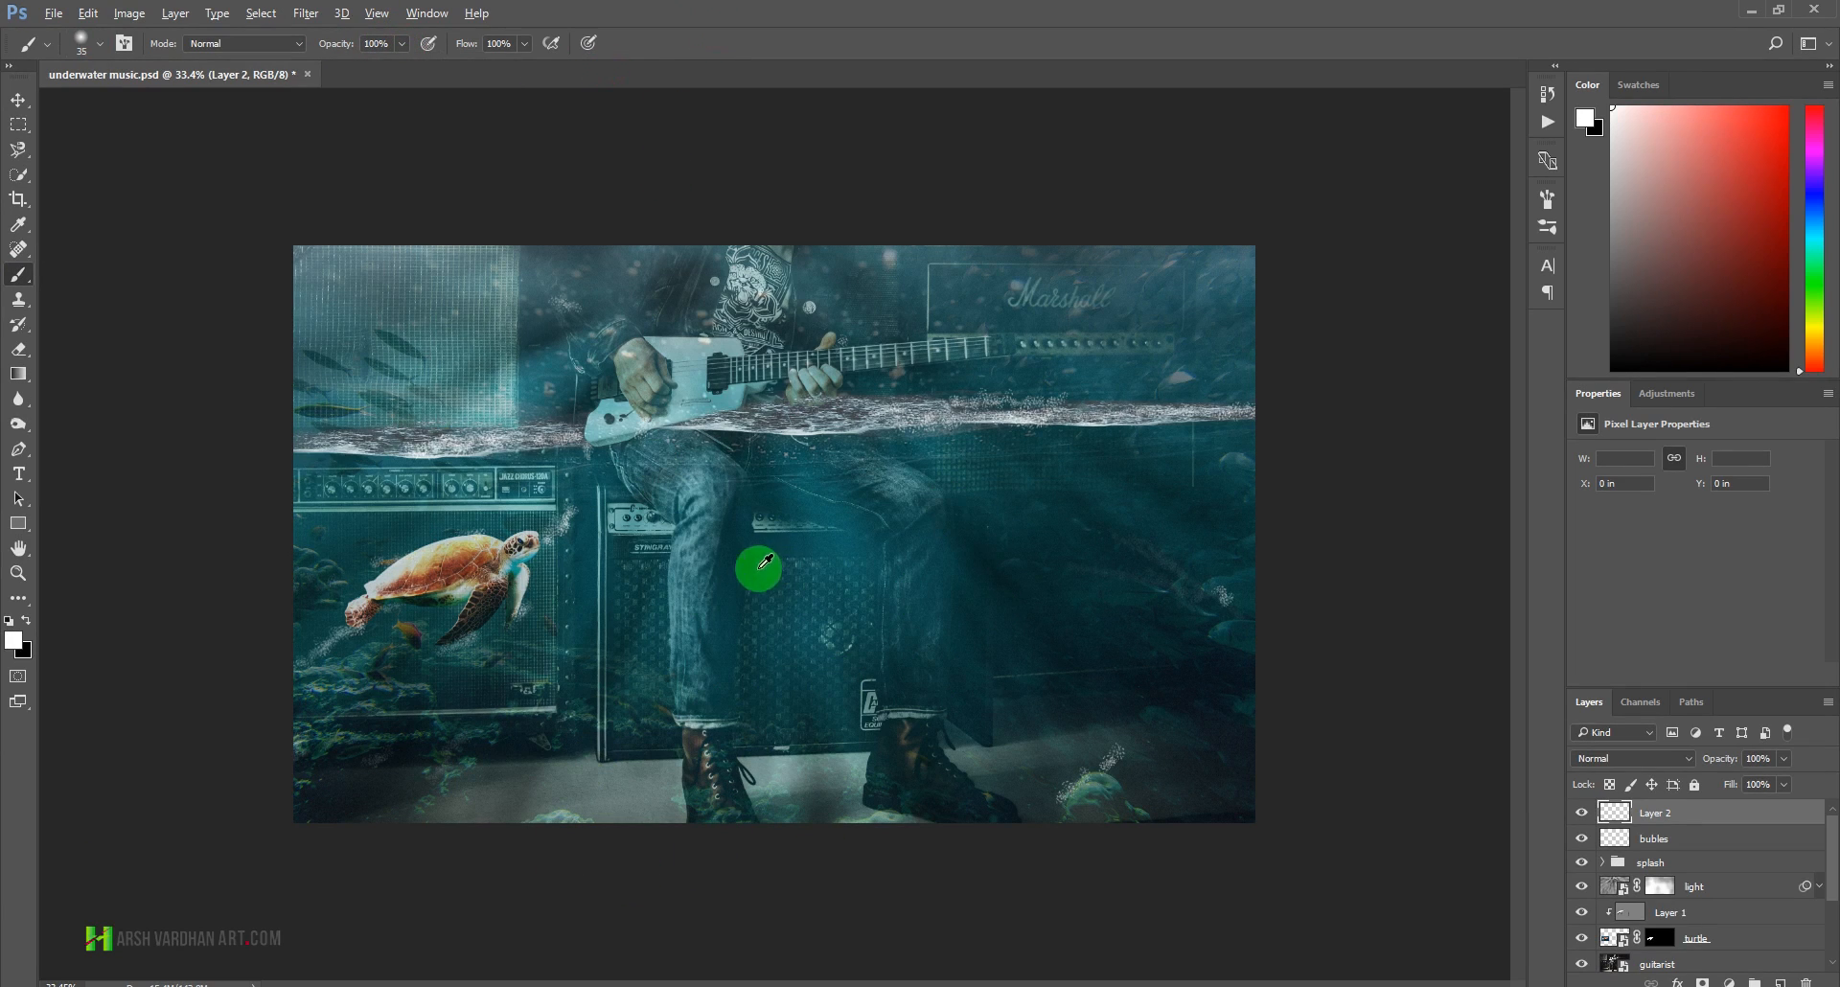
- Choose a bright cyan based on the water's hue and paint one 1200 px soft dab over the image's upper-left corner
left_click(700, 536, "alt")
left_click(1720, 122)
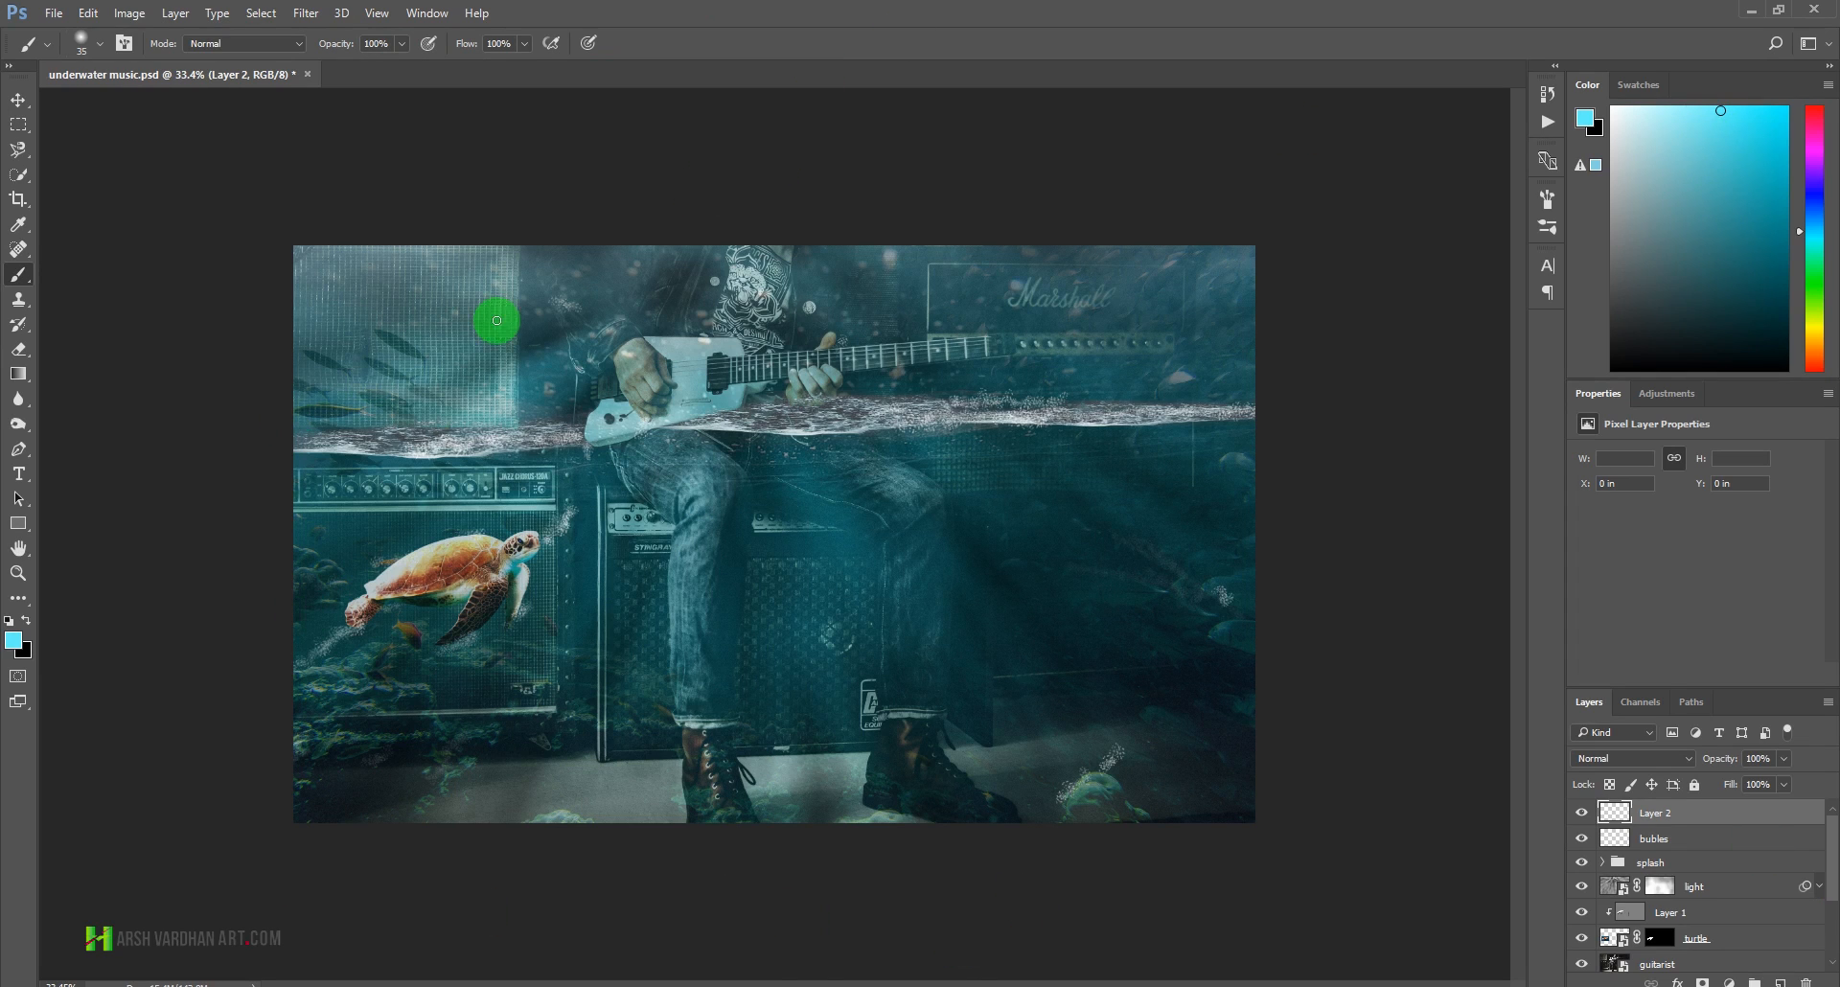
key("bracketright")
key("bracketright")
key("bracketright")
key("bracketright")
key("bracketright")
key("bracketright")
key("bracketright")
key("bracketright")
key("bracketright")
key("bracketright")
key("bracketright")
key("bracketright")
key("bracketright")
key("bracketright")
key("bracketright")
key("bracketright")
key("bracketright")
left_click(405, 284)
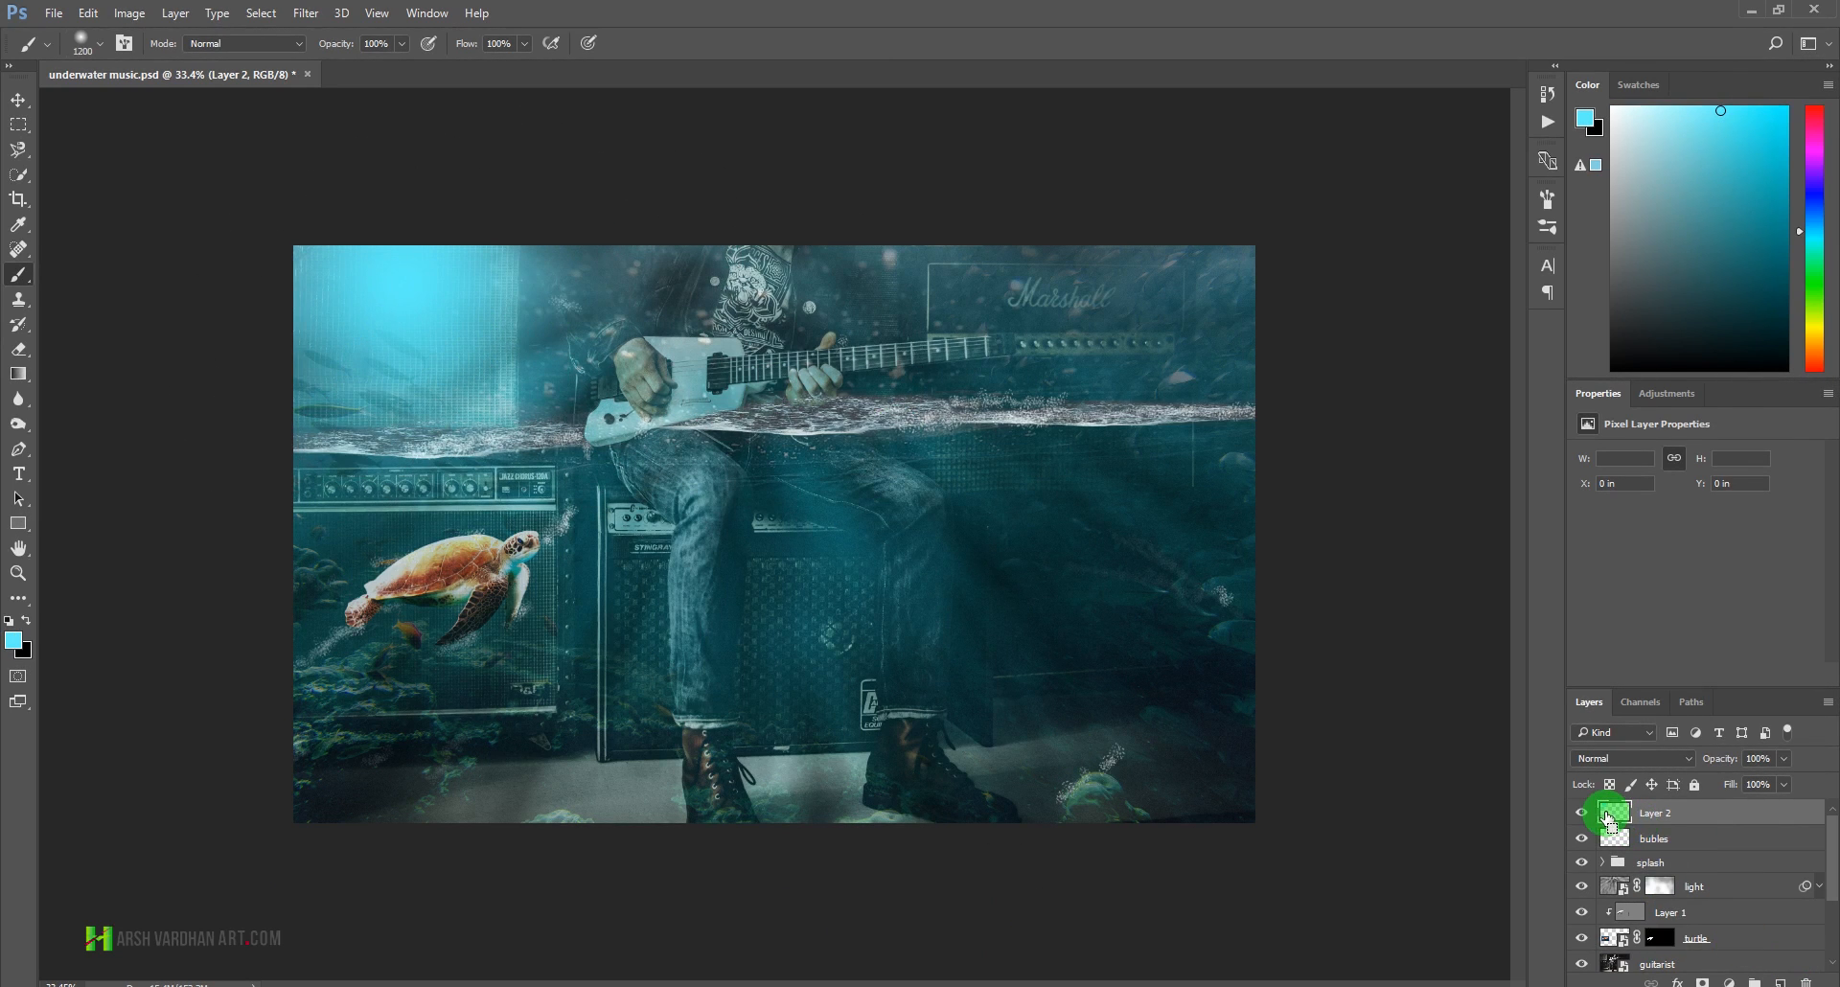
- Scale the cyan glow to about 194% with Free Transform, keeping it positioned over the upper-left area
key("ctrl+t")
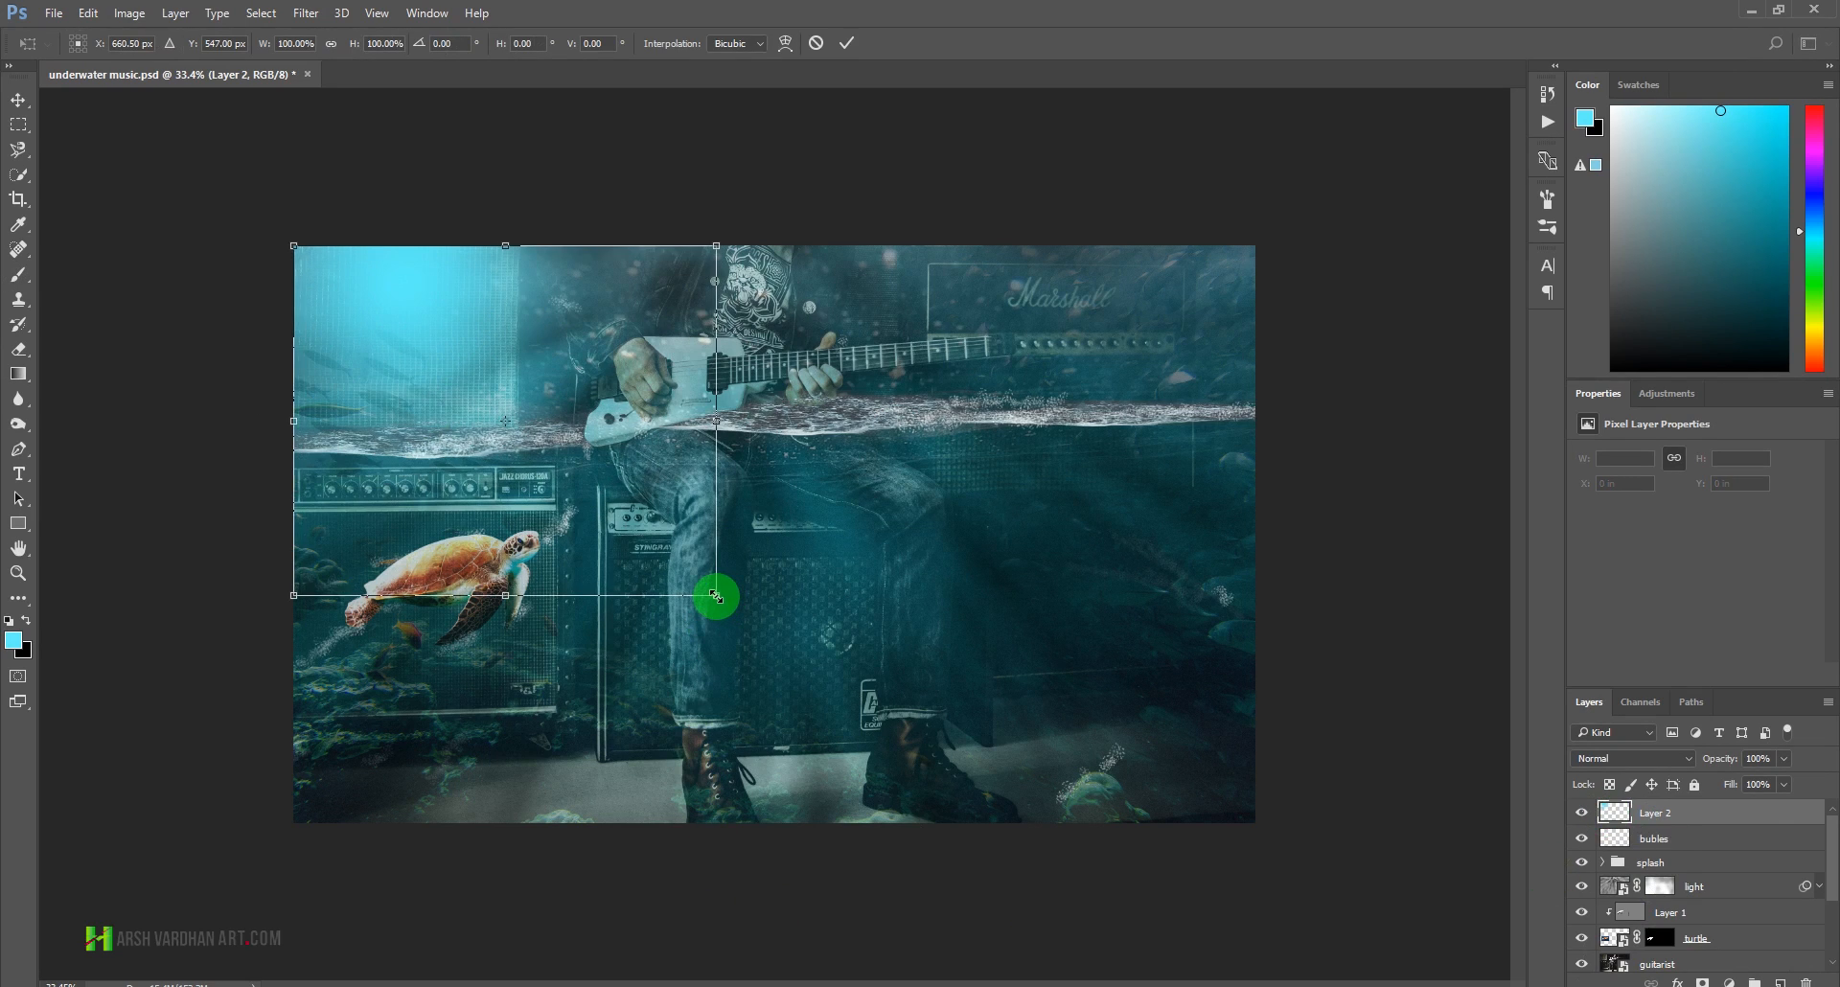
left_click_drag(716, 596, 908, 715)
left_click_drag(538, 372, 623, 423)
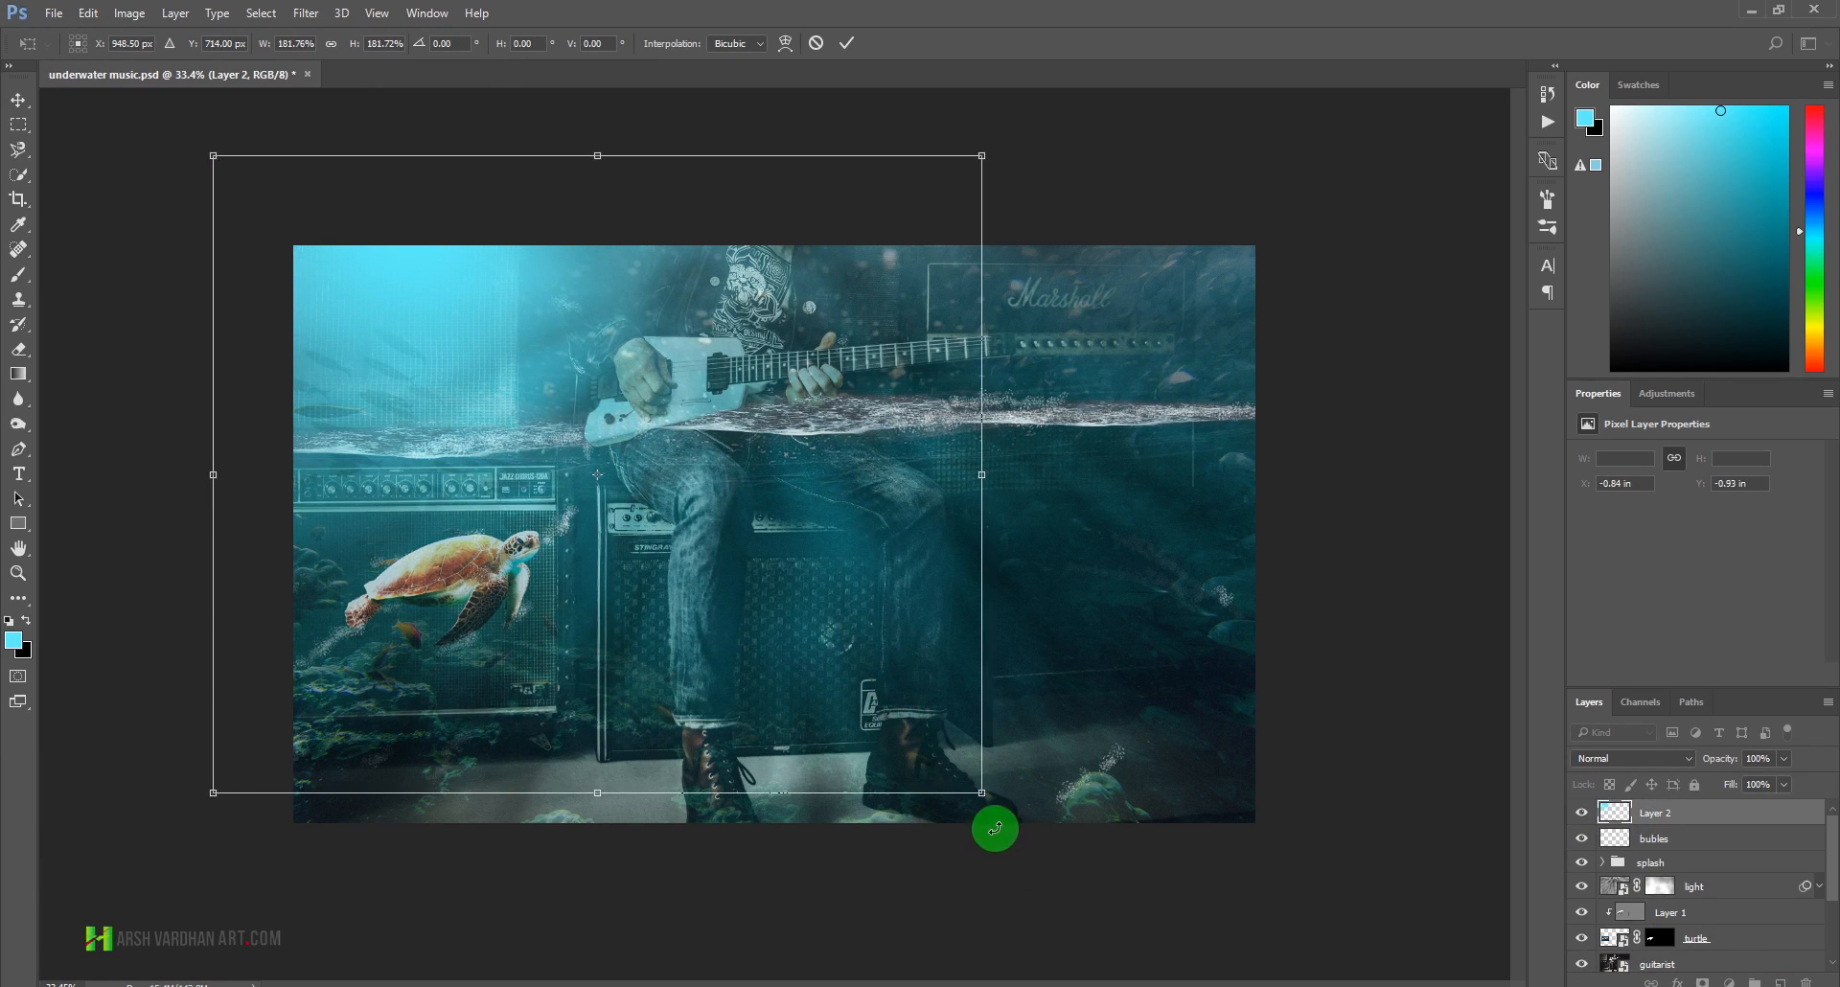
left_click_drag(984, 792, 1016, 809)
left_click_drag(748, 519, 783, 542)
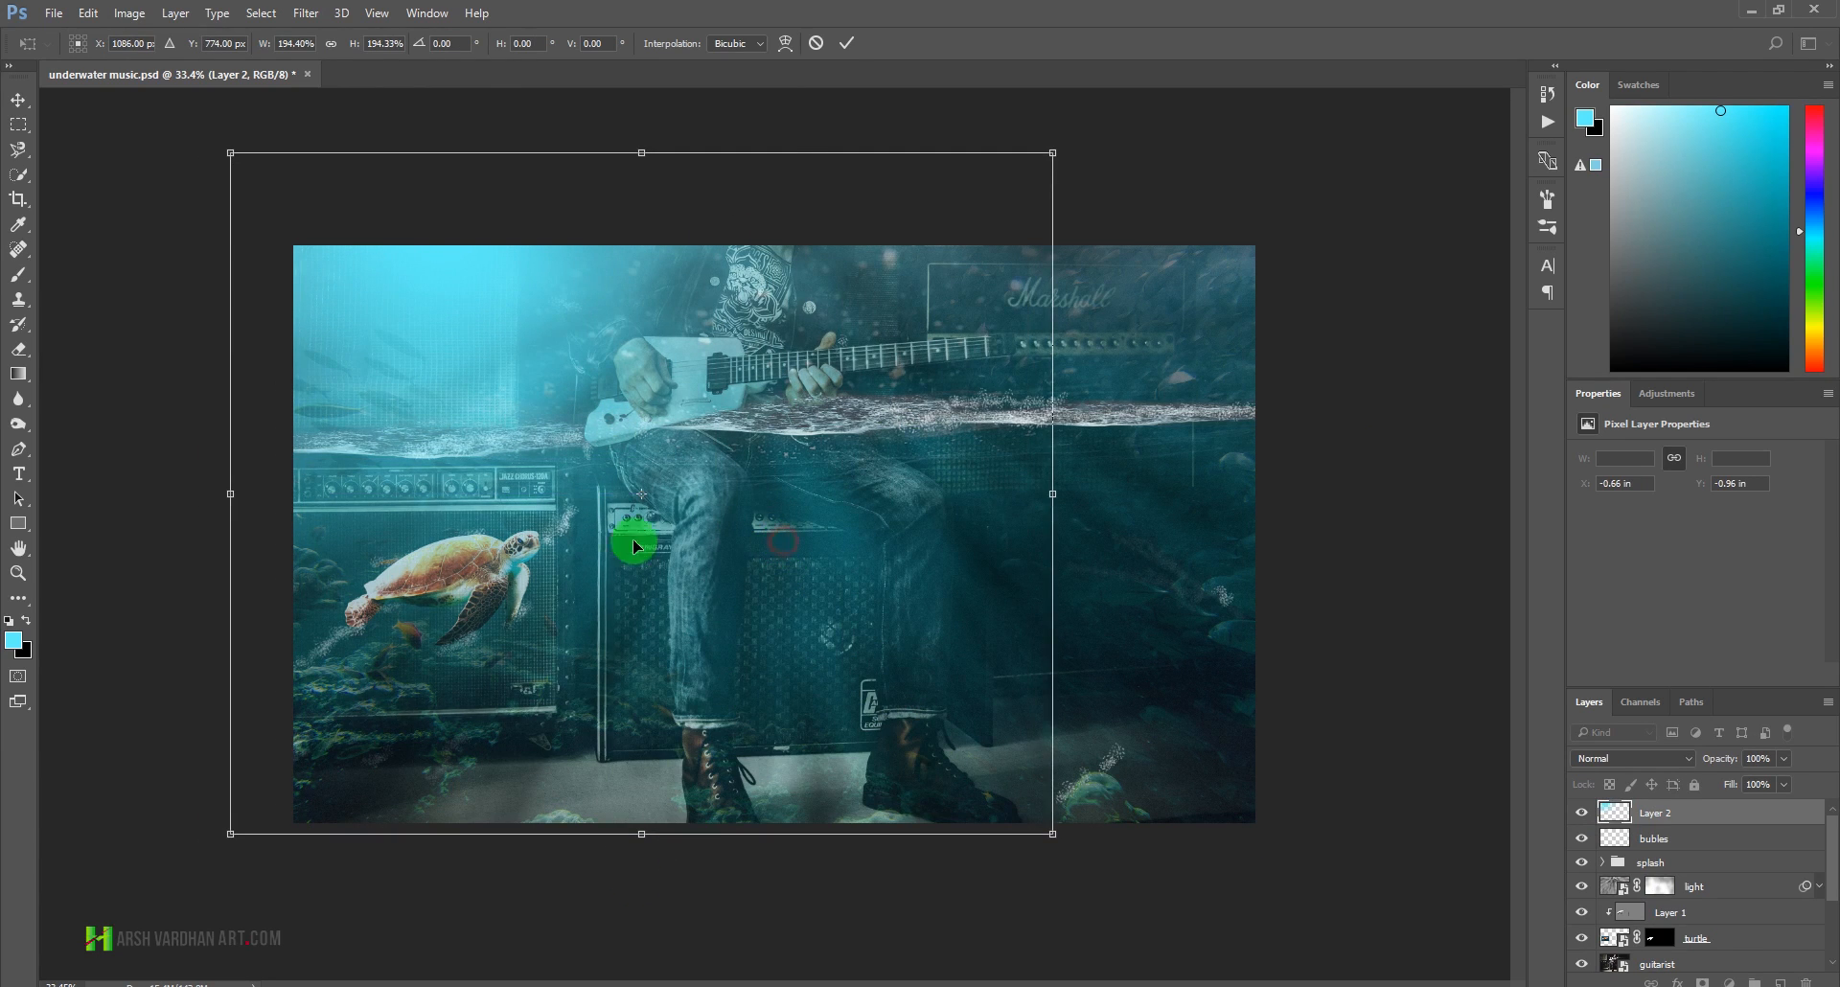
left_click(847, 43)
- Lower the cyan glow layer's opacity to 80%
key("b")
mouse_move(937, 512)
left_mouse_down()
mouse_move(728, 551)
mouse_move(836, 594)
left_mouse_up()
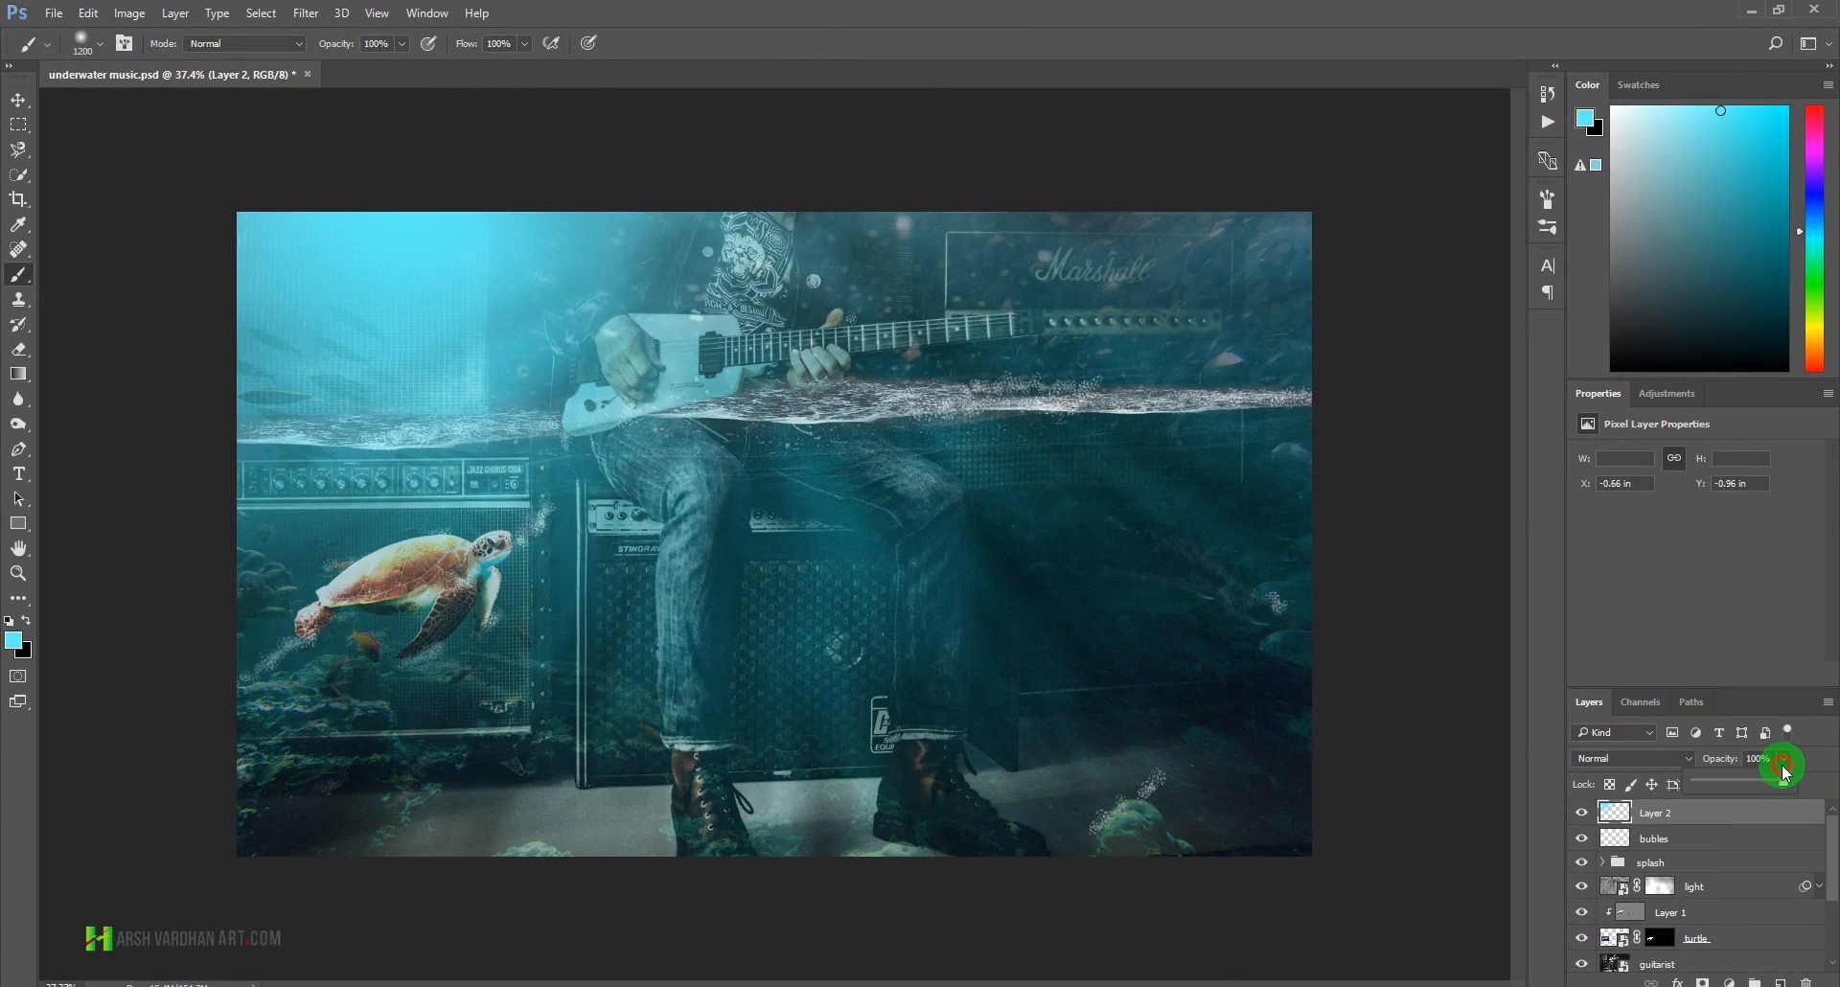
left_click_drag(1751, 786, 1759, 790)
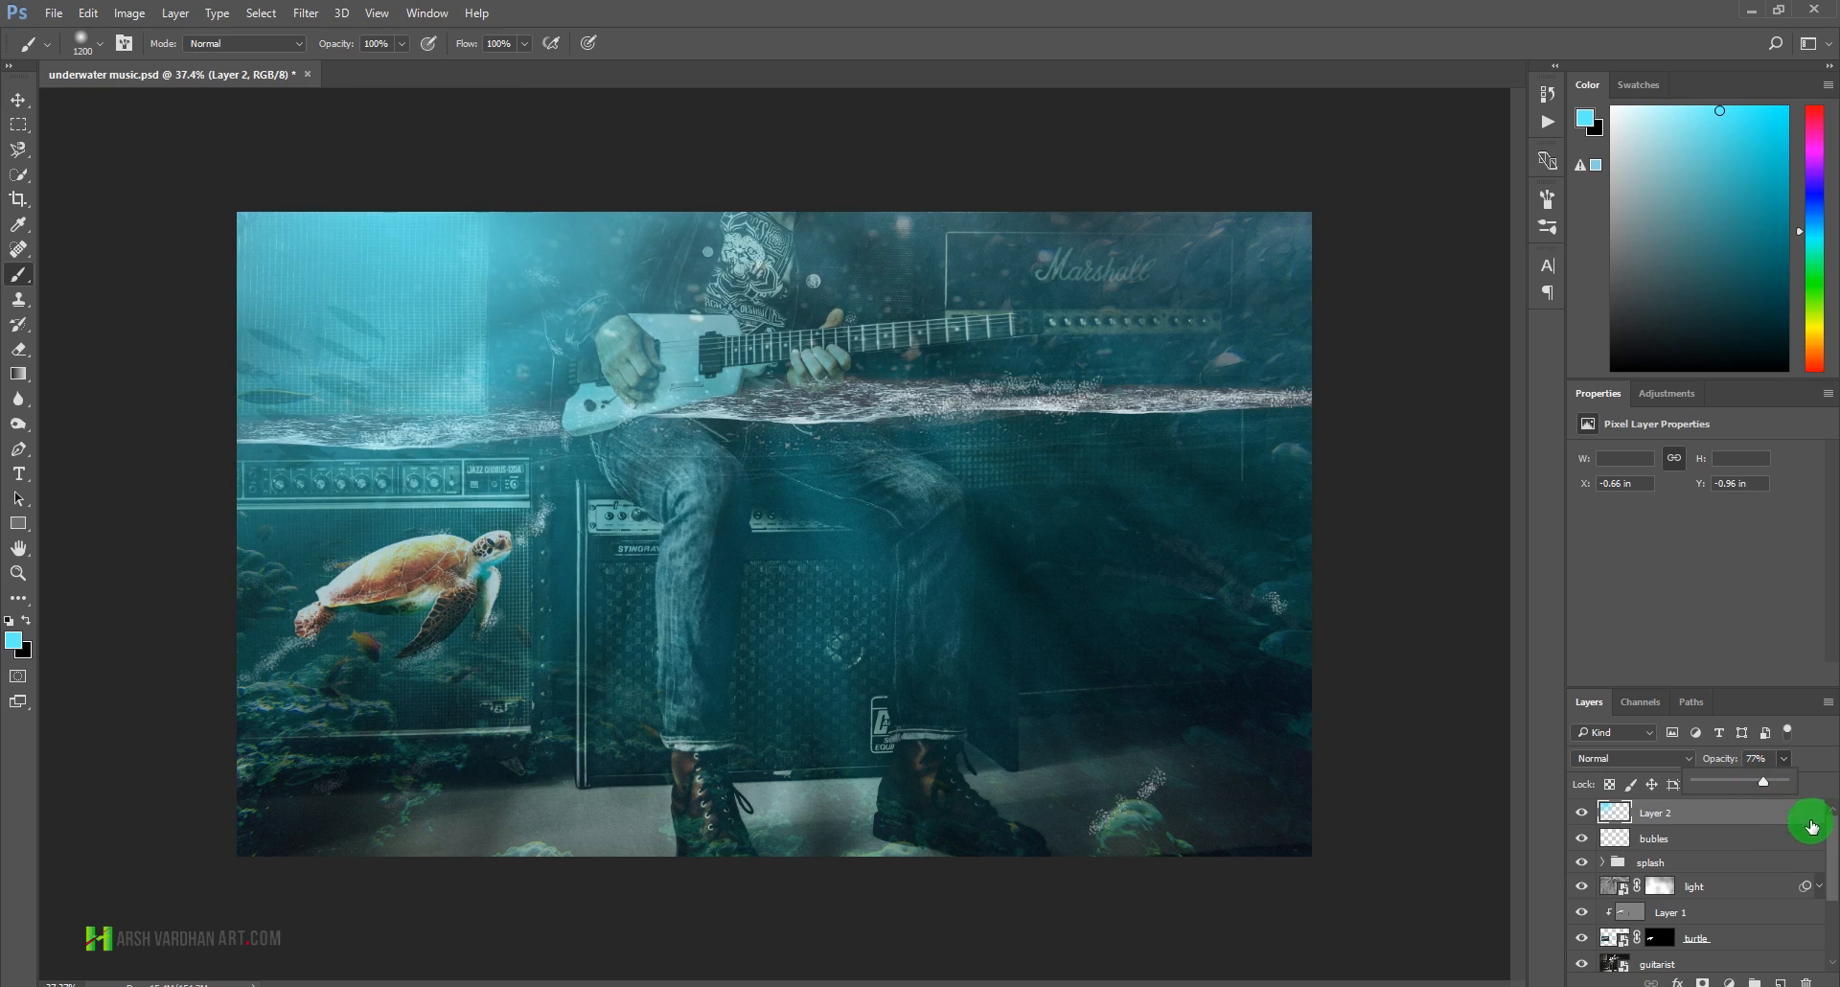
left_click_drag(1769, 787, 1789, 820)
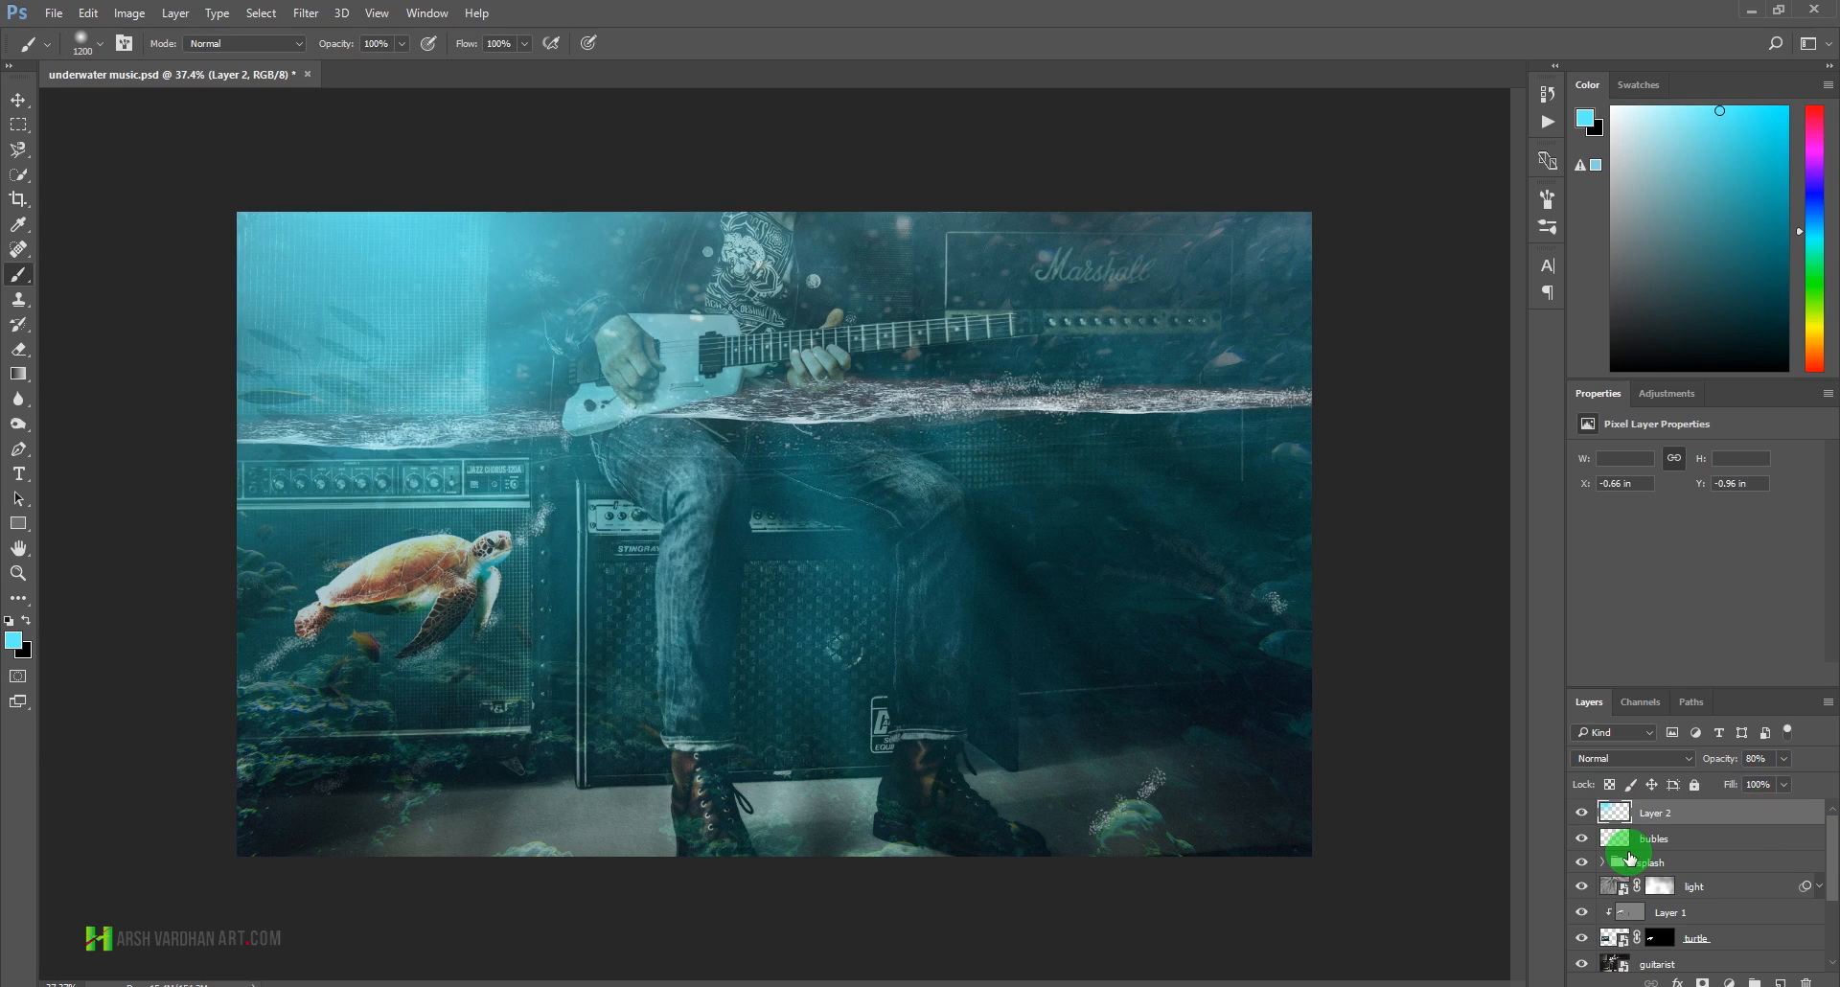
- Add a Solid Color fill layer above the cyan glow layer using the turquoise #15f5c8
left_click(1666, 394)
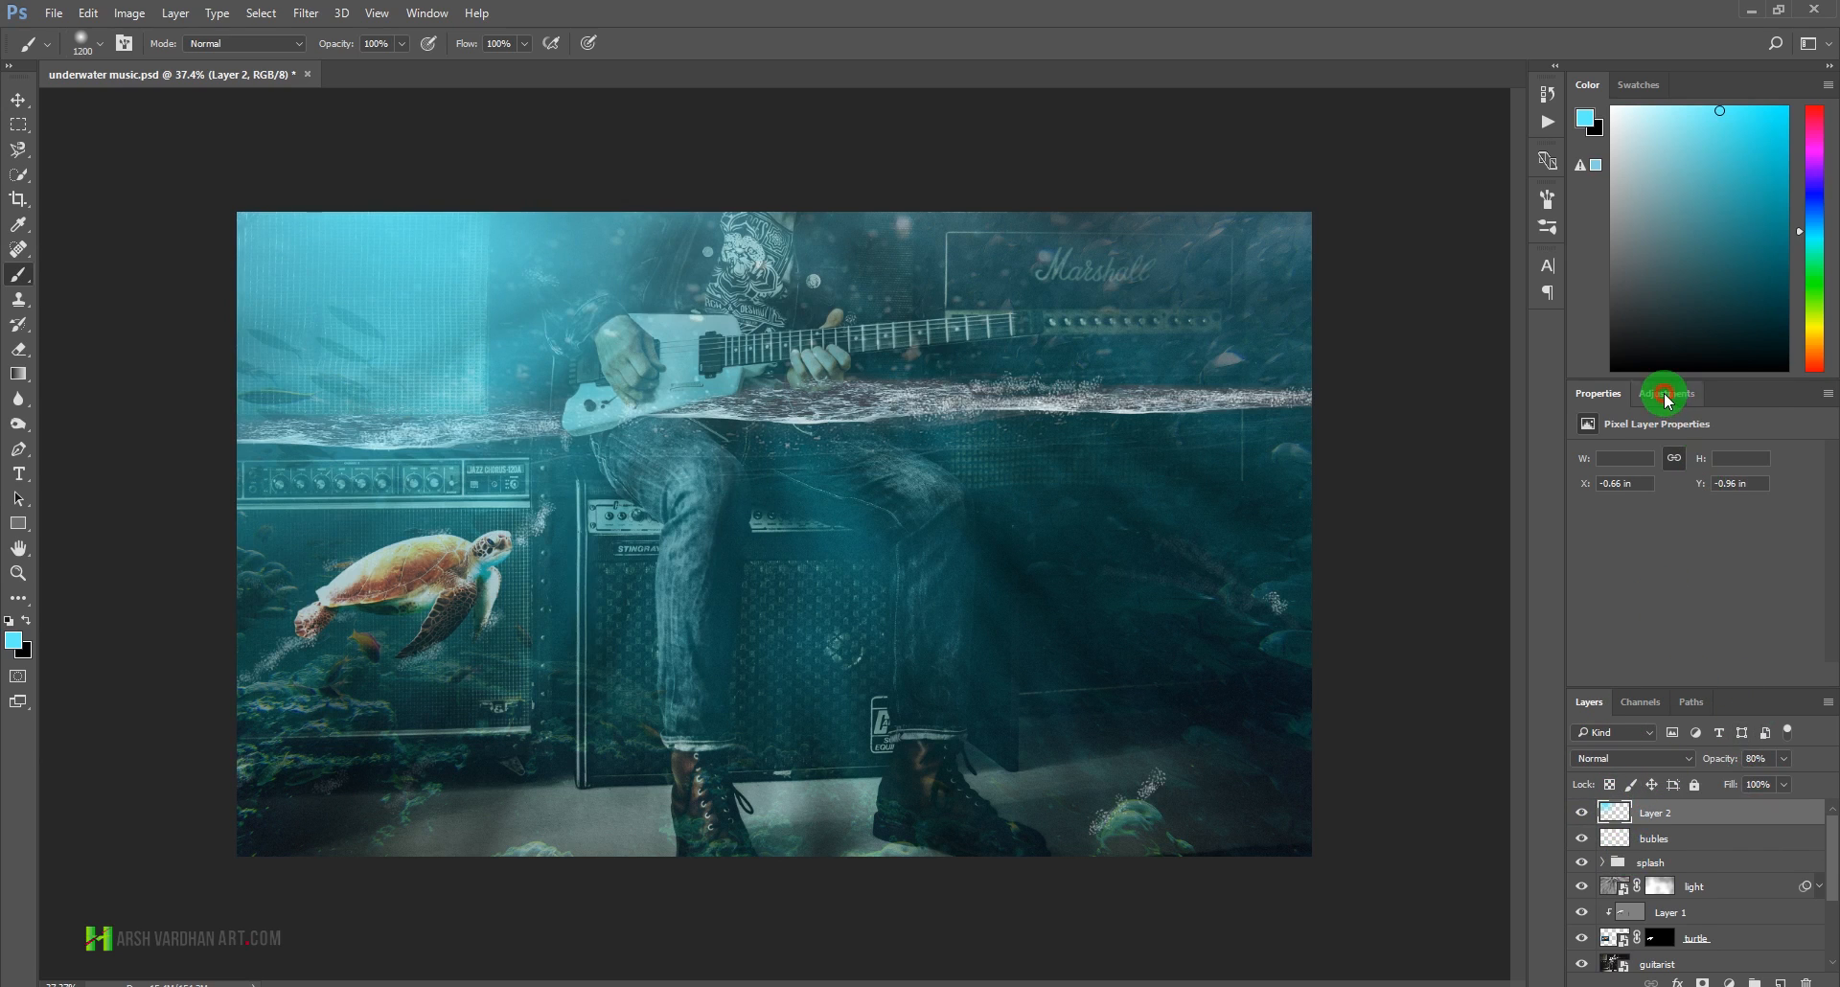
left_click(1731, 983)
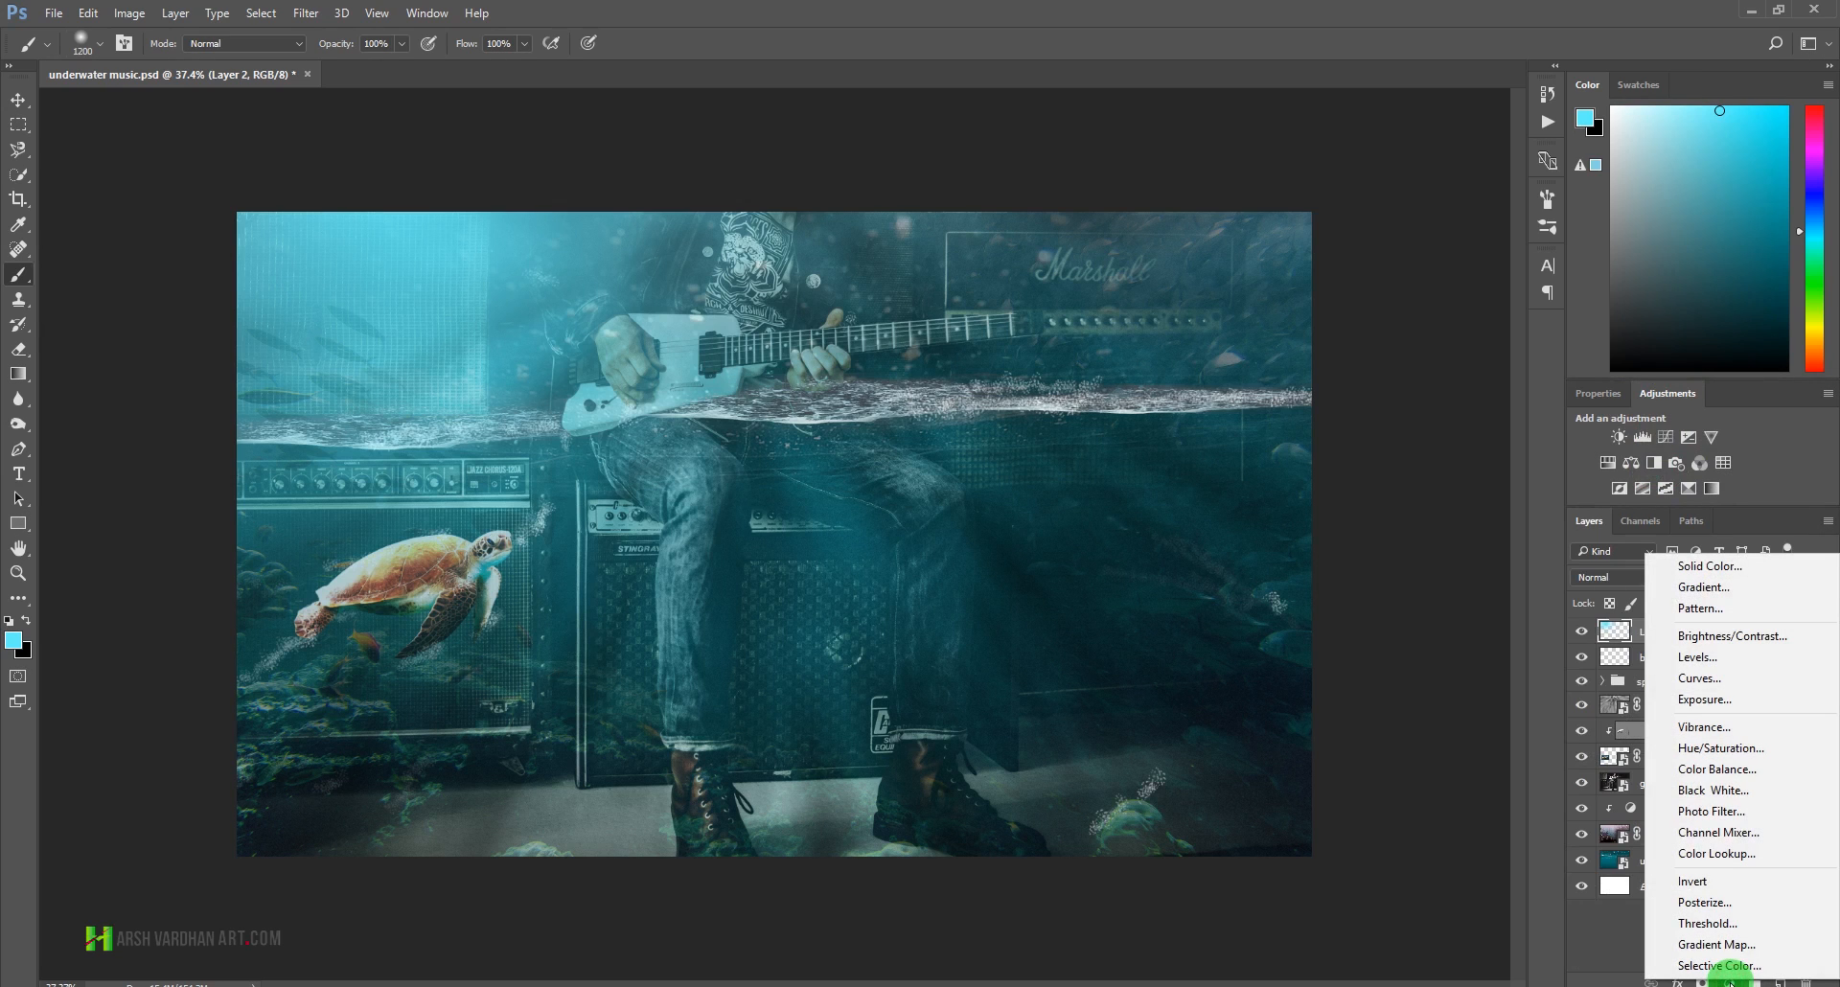
left_click(1736, 575)
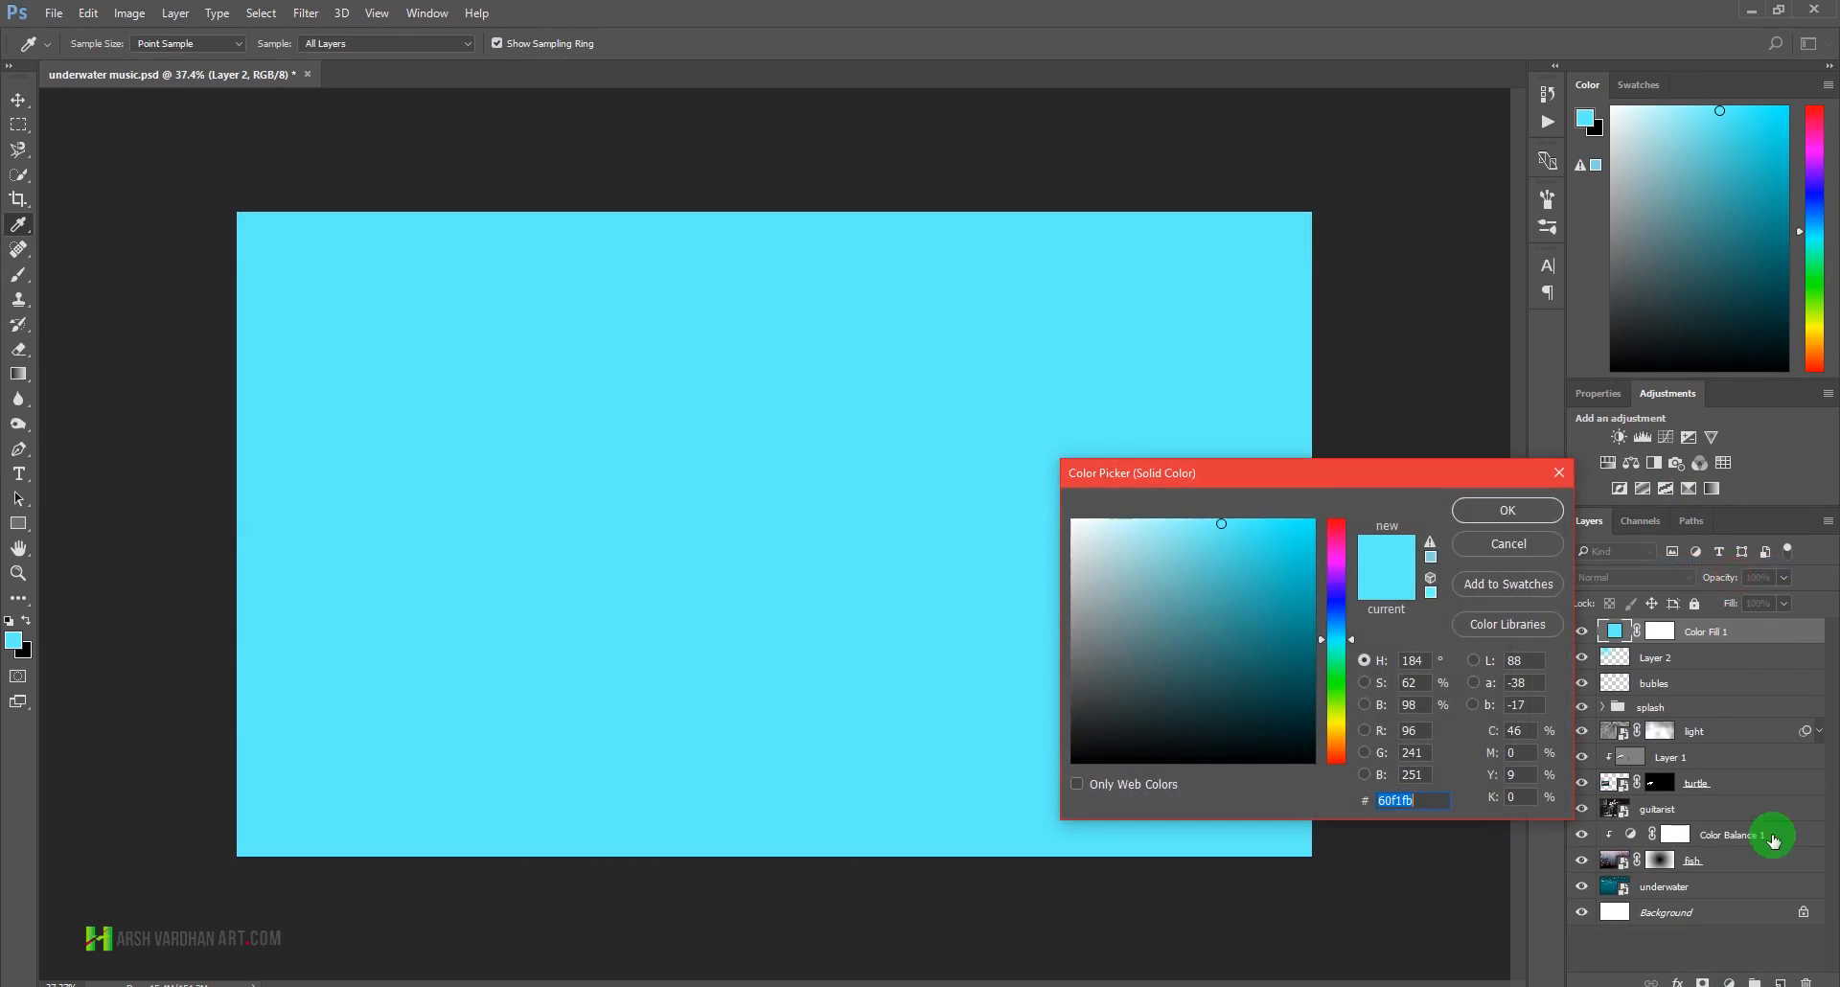
left_click_drag(1259, 536, 1295, 531)
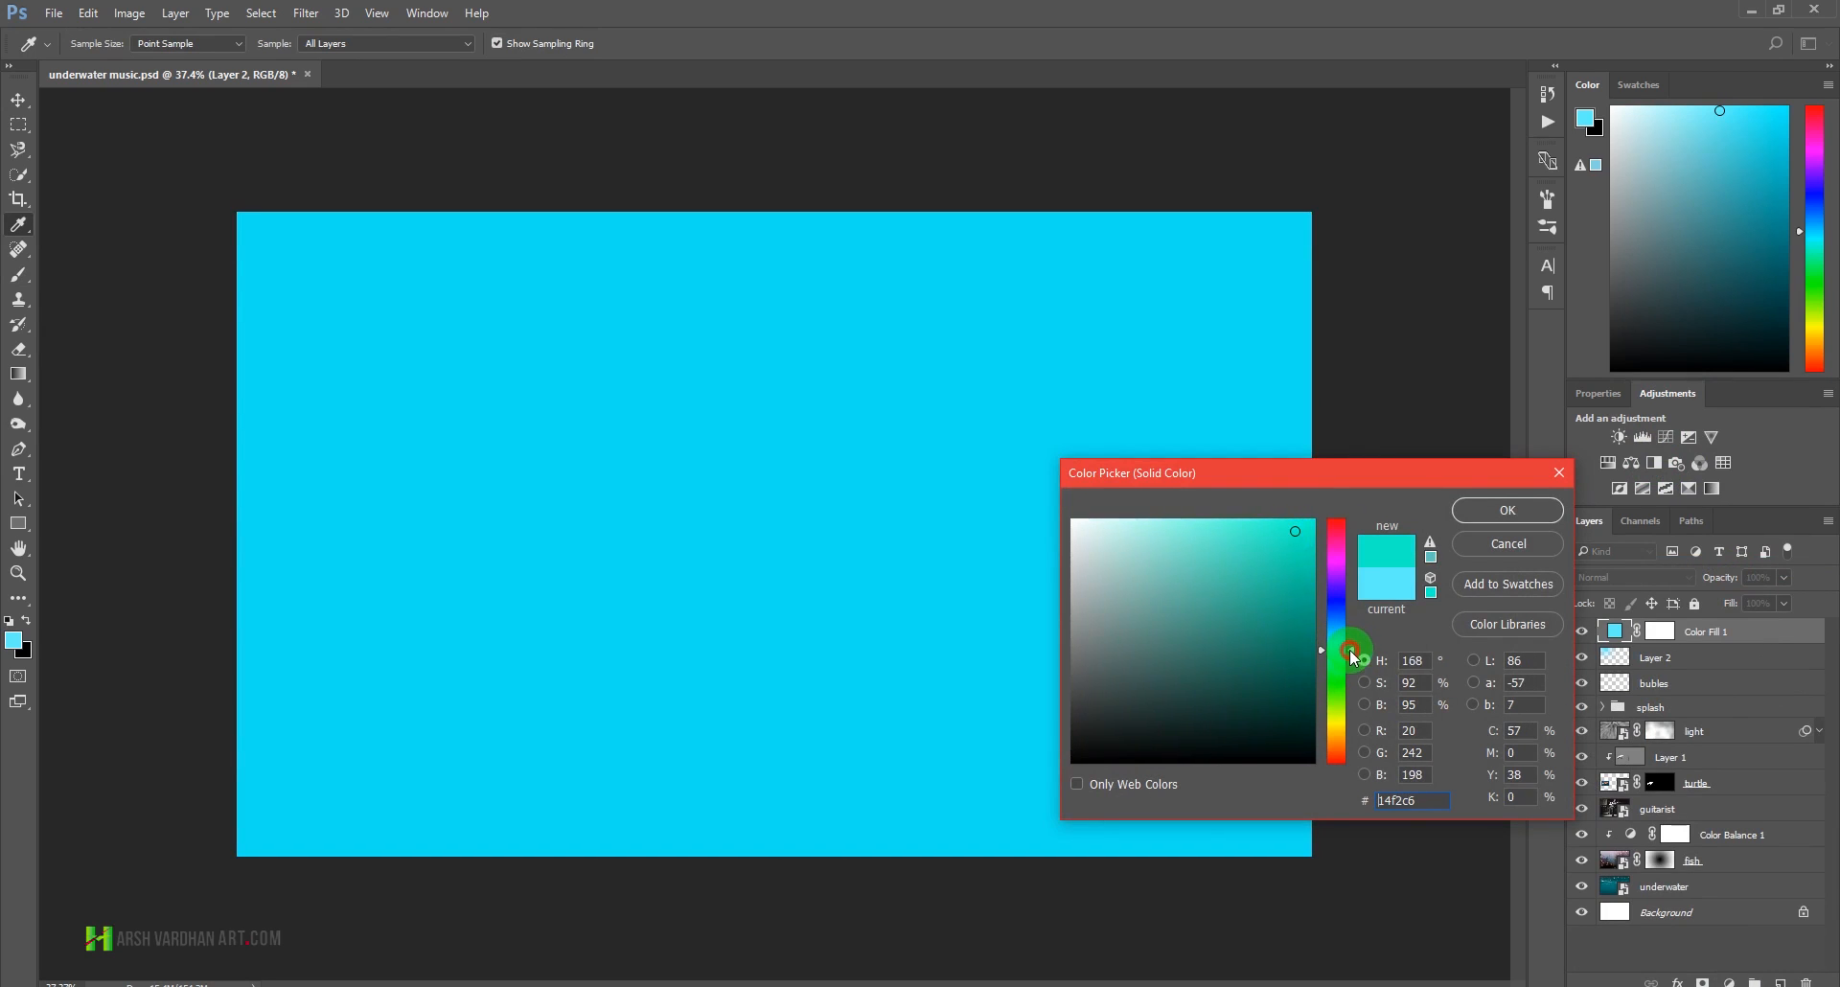
left_click(1511, 512)
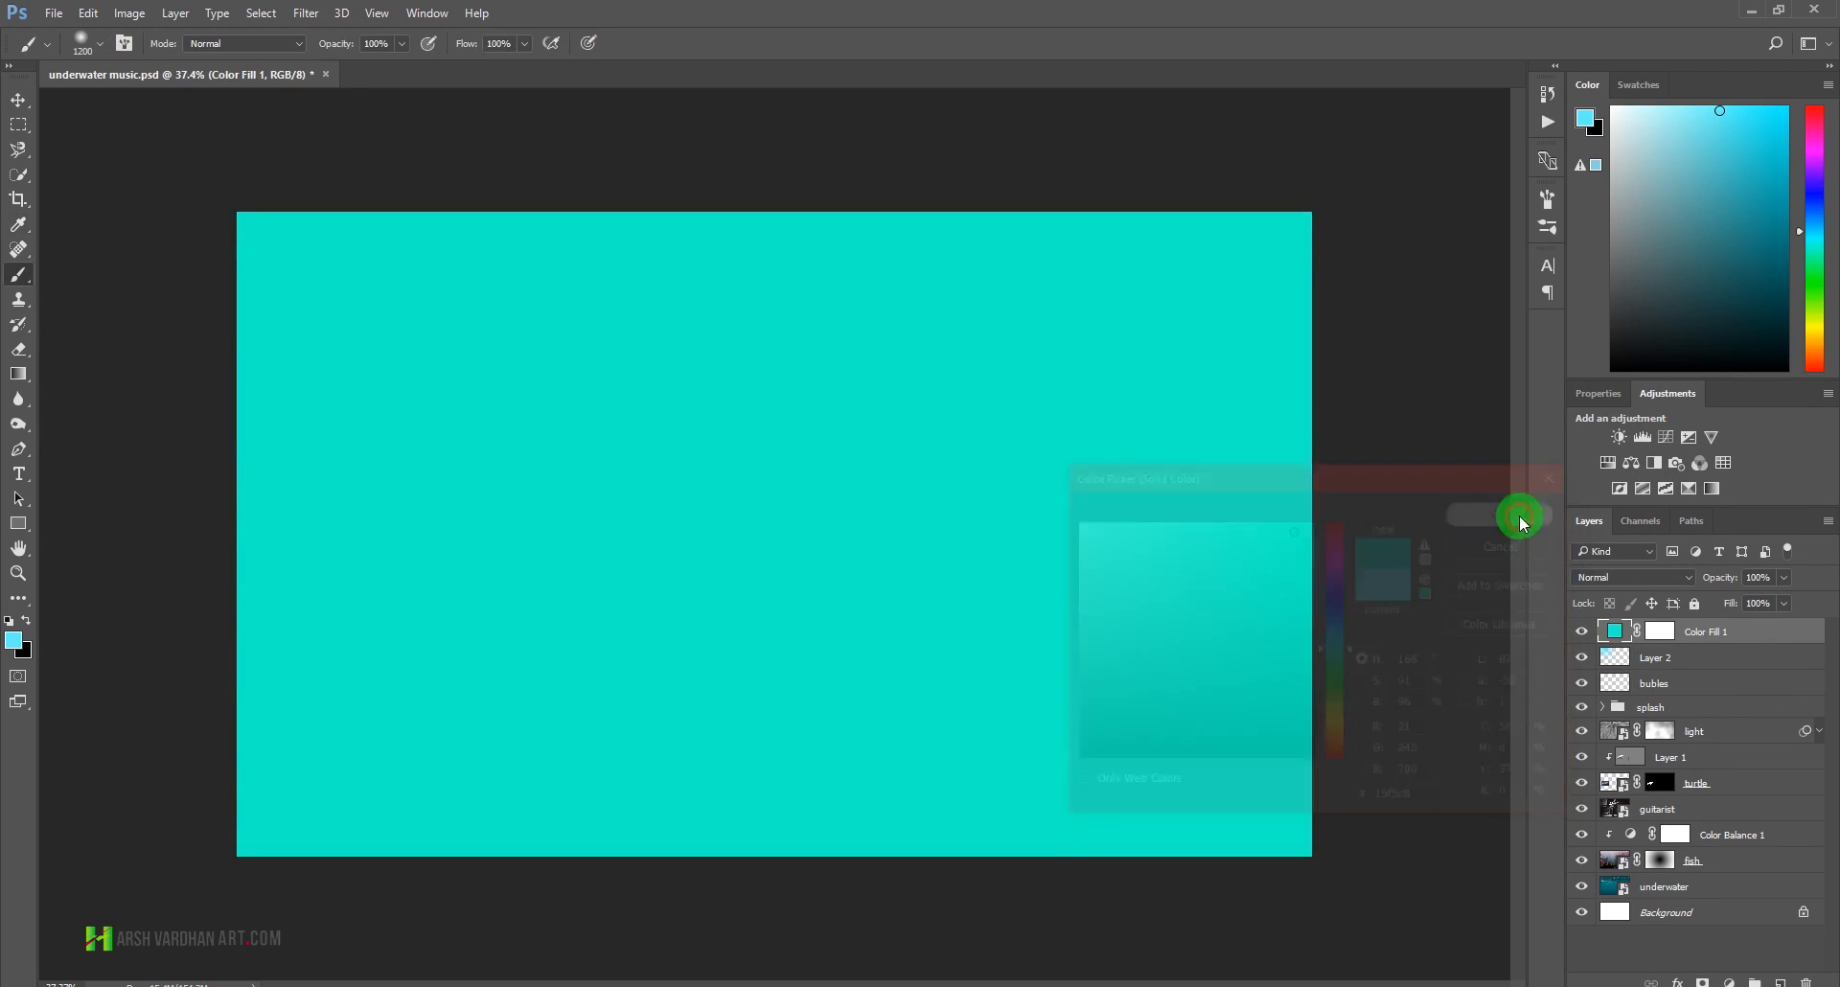
- Set the colour fill layer's blend mode to Color and its opacity to 60%
left_click(1645, 577)
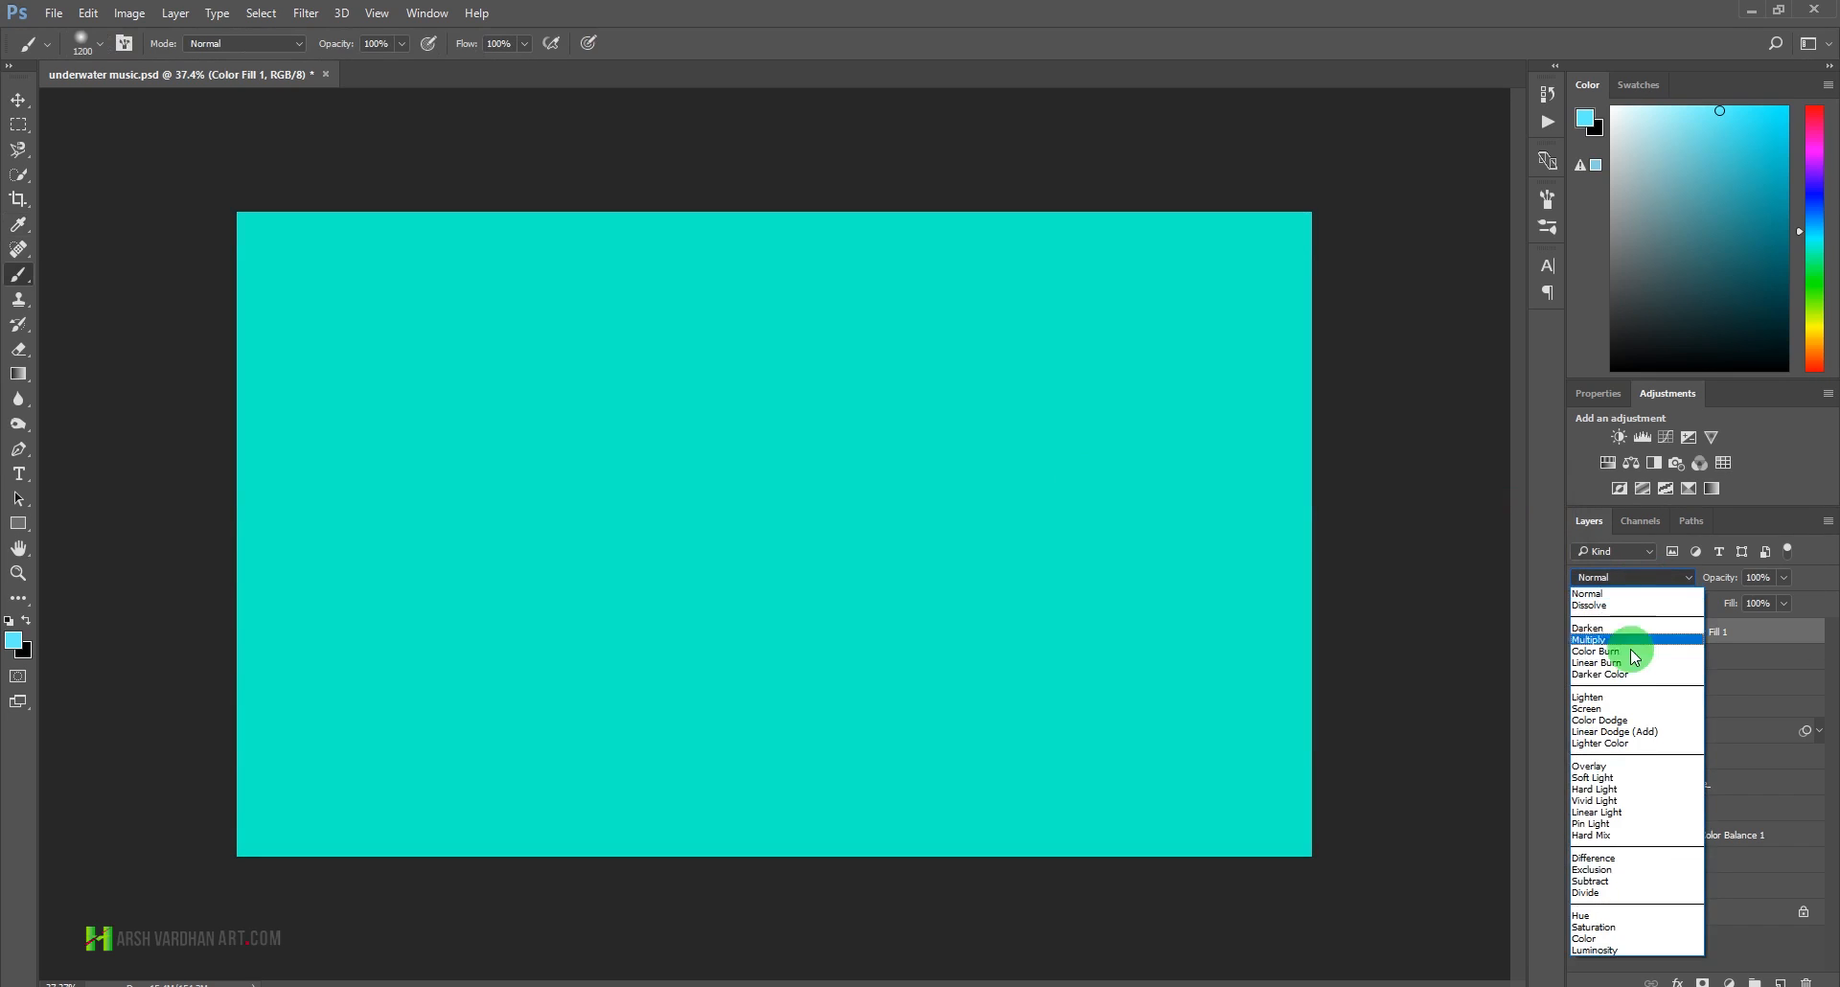
left_click(1596, 938)
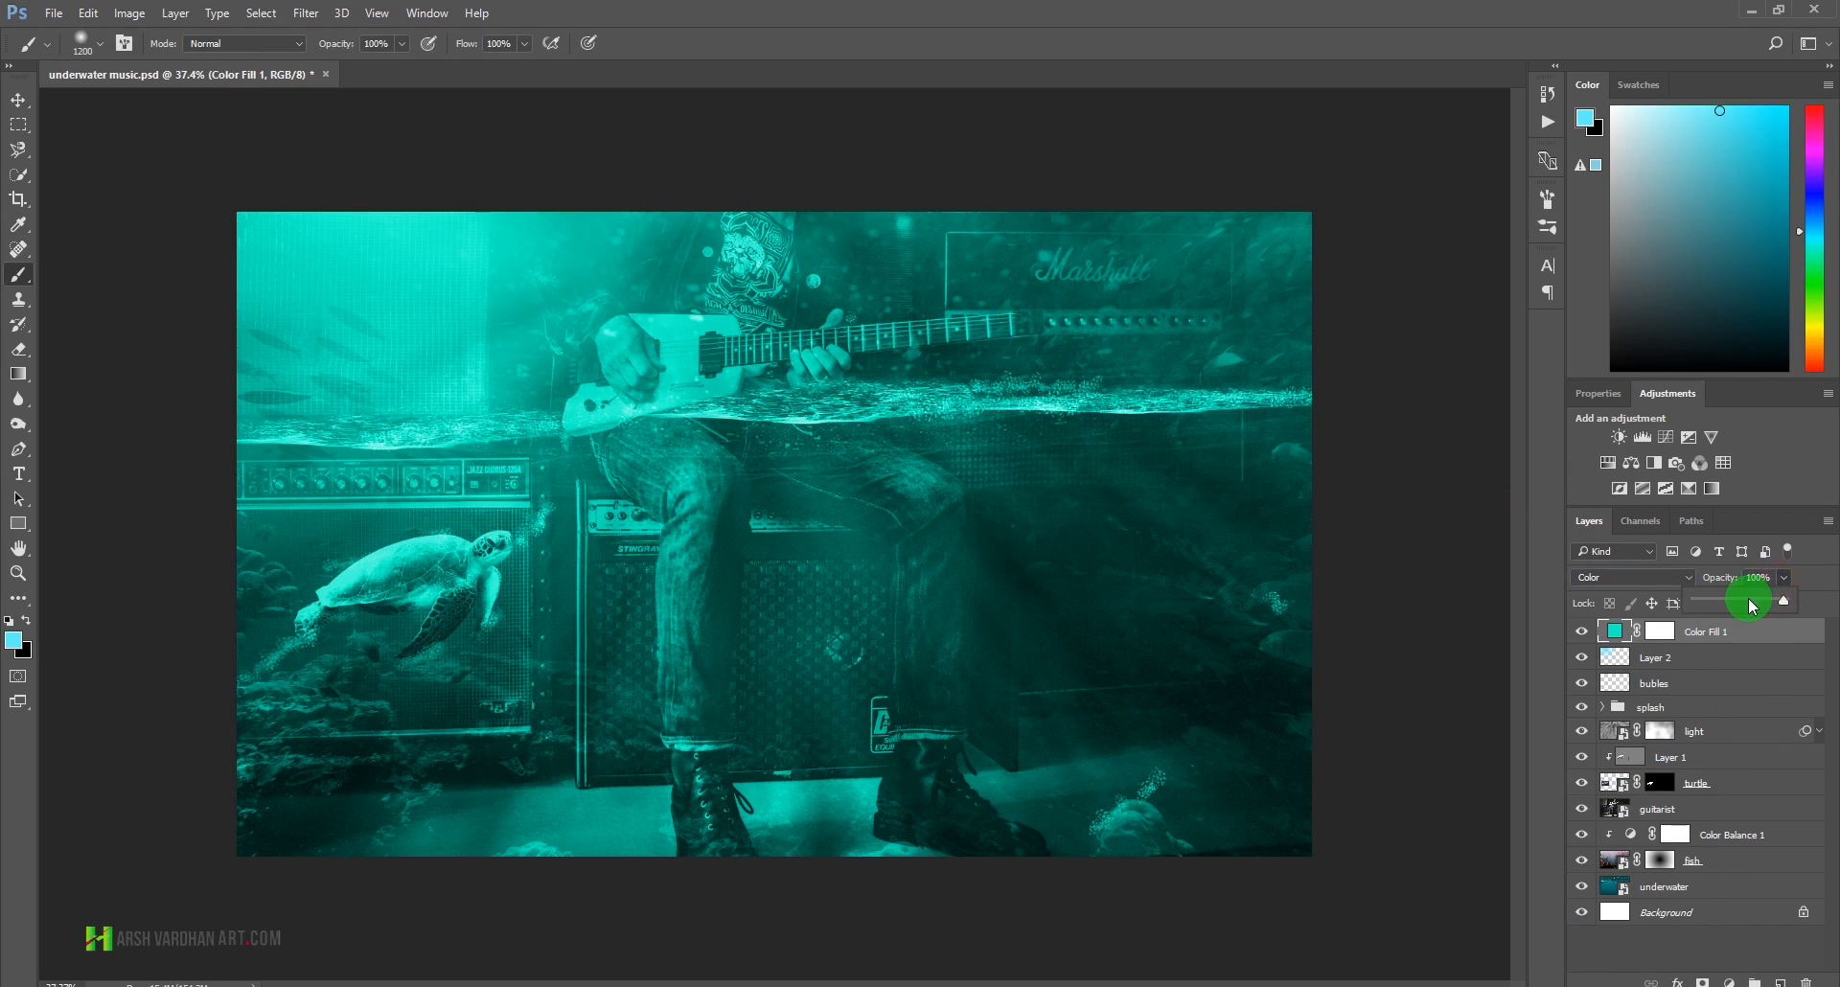
left_click(1620, 633)
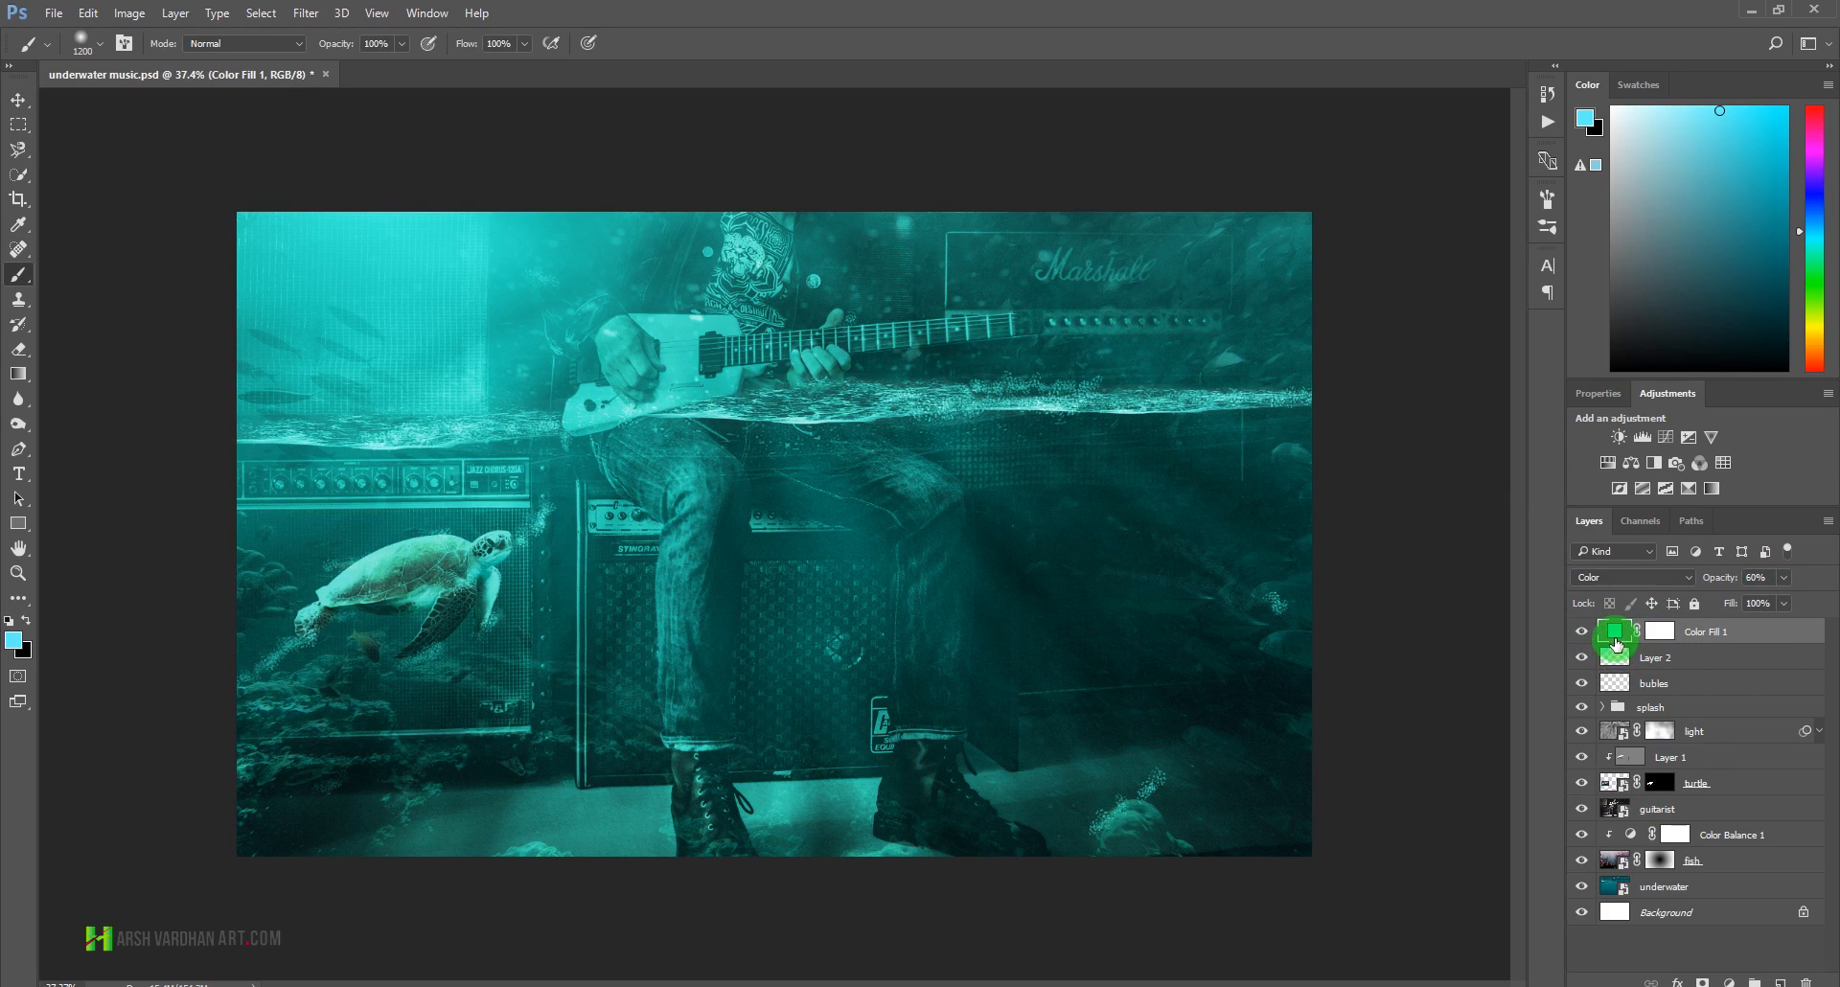
- Change the fill layer's colour to a deeper cyan, #14bcc7
double_click(1620, 633)
left_click_drag(1389, 472, 1668, 472)
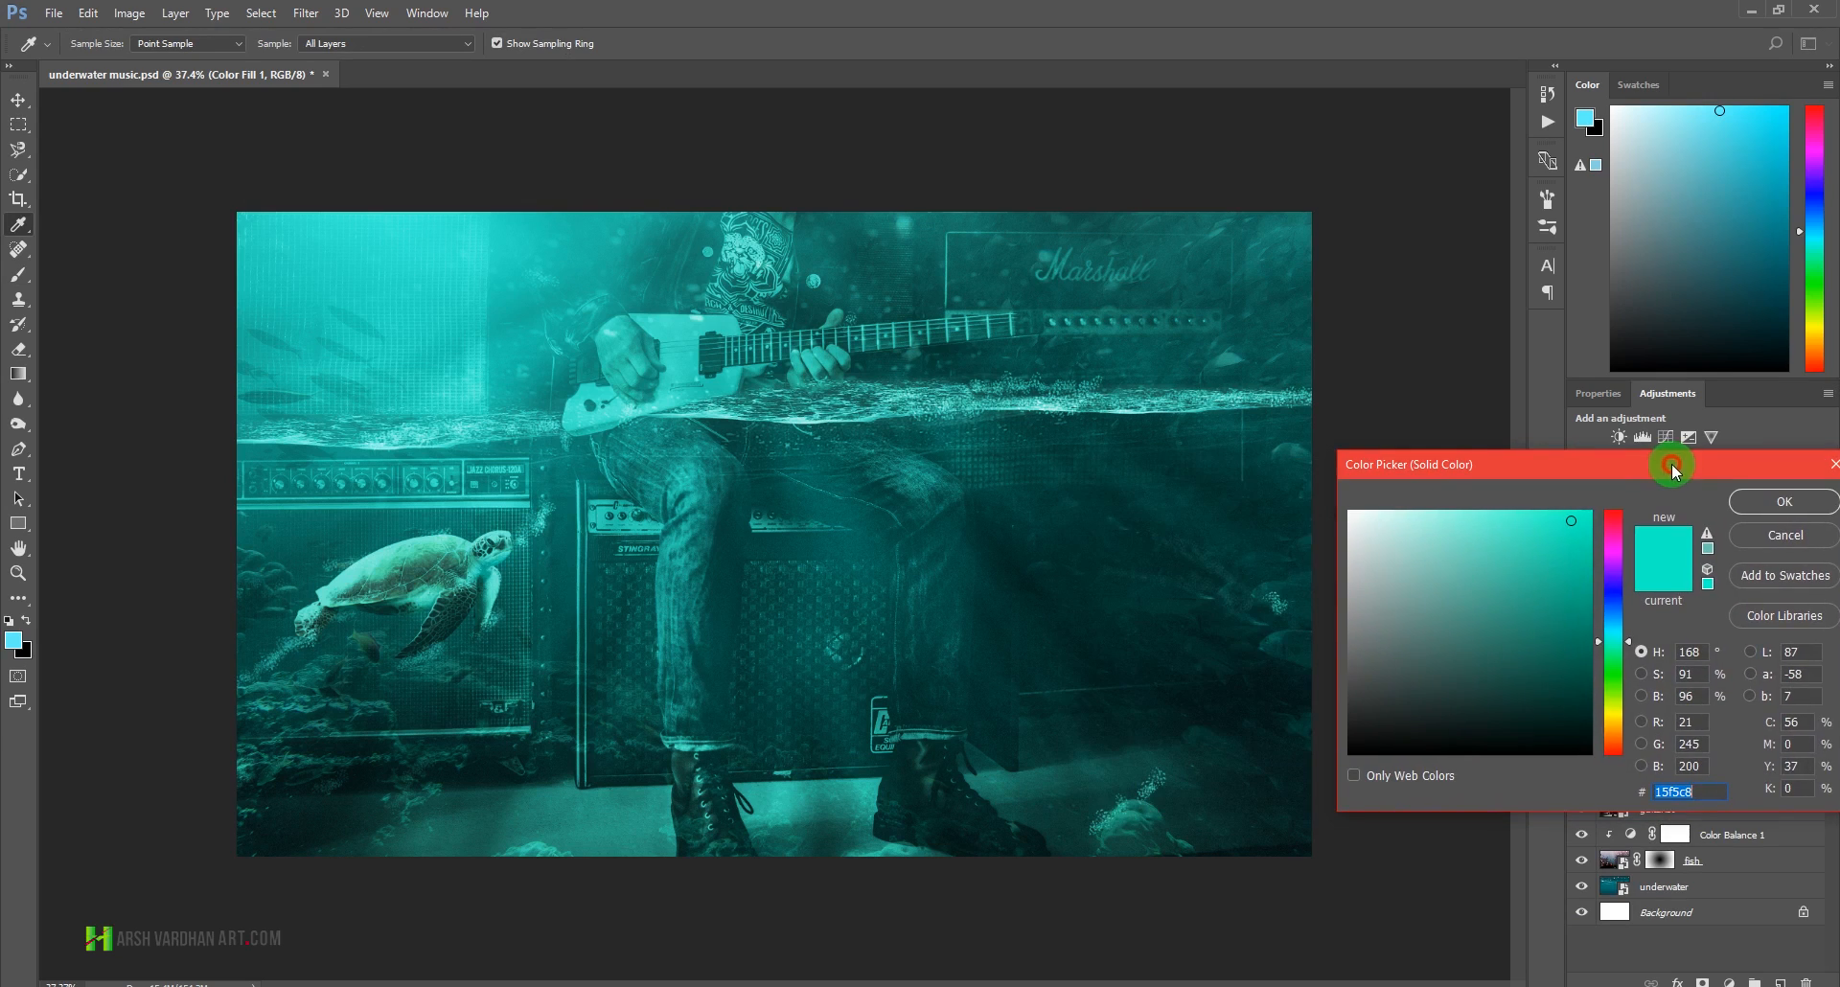
left_click(1608, 633)
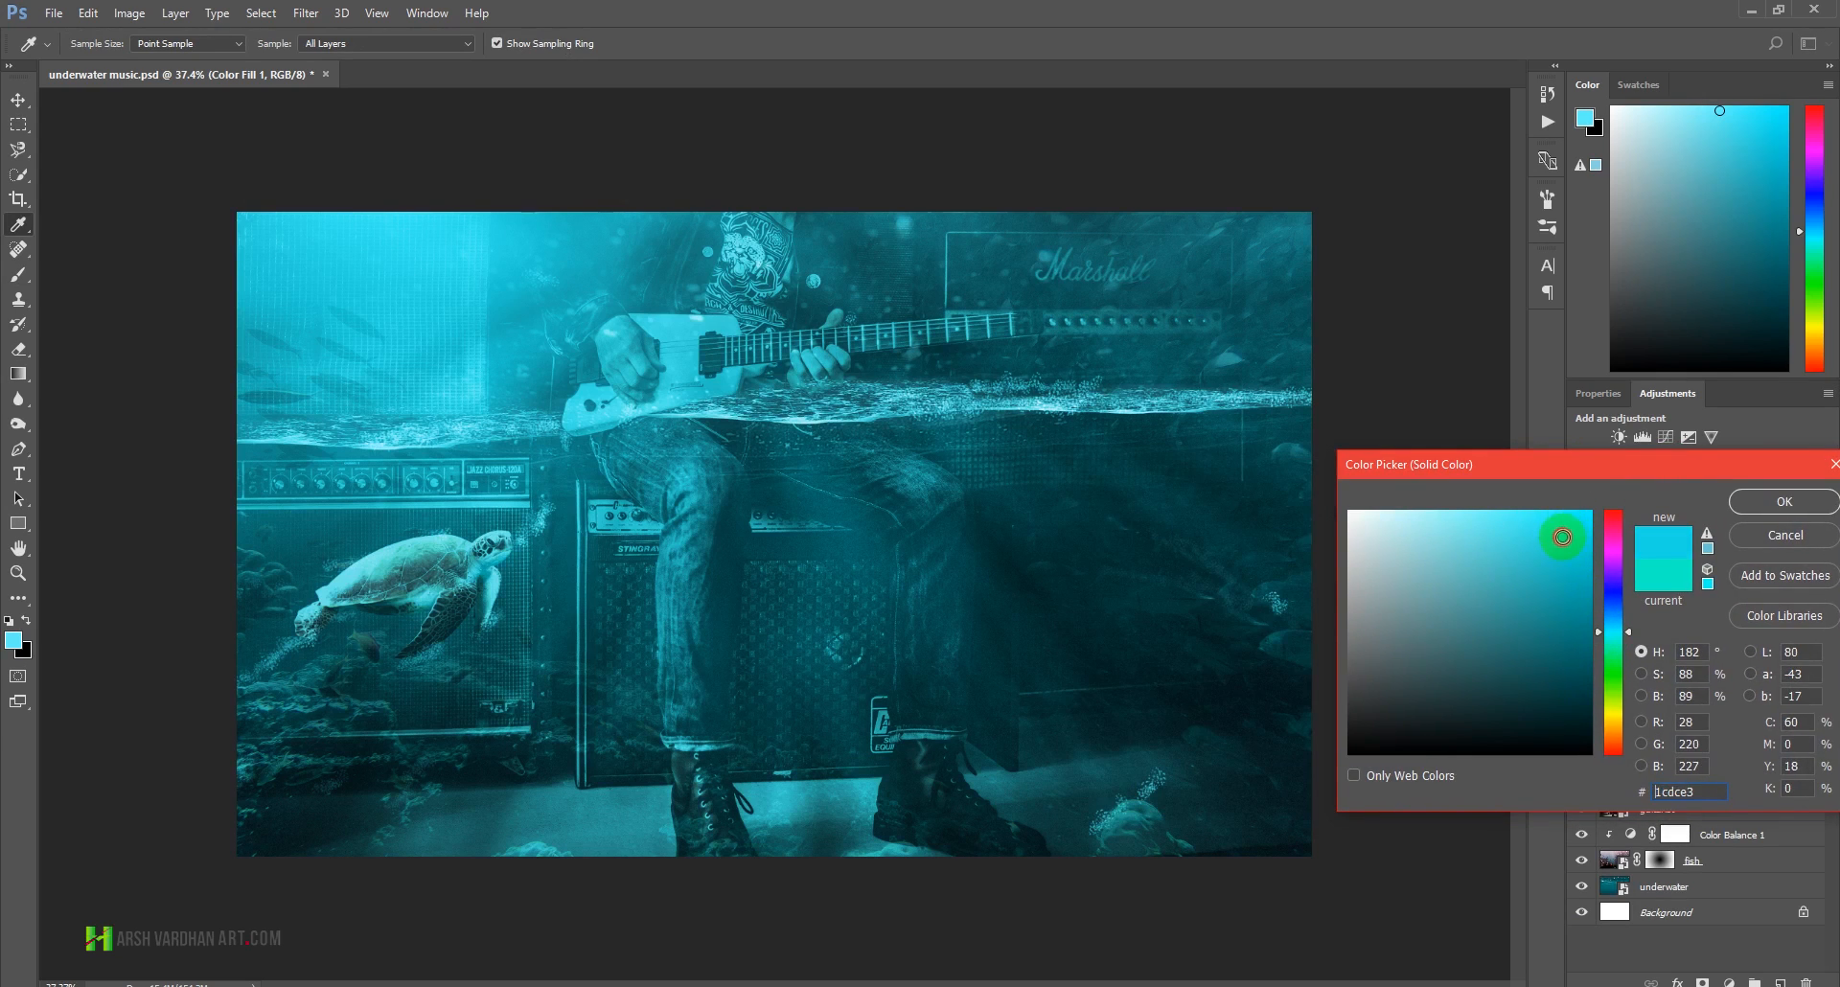
left_click(1614, 629)
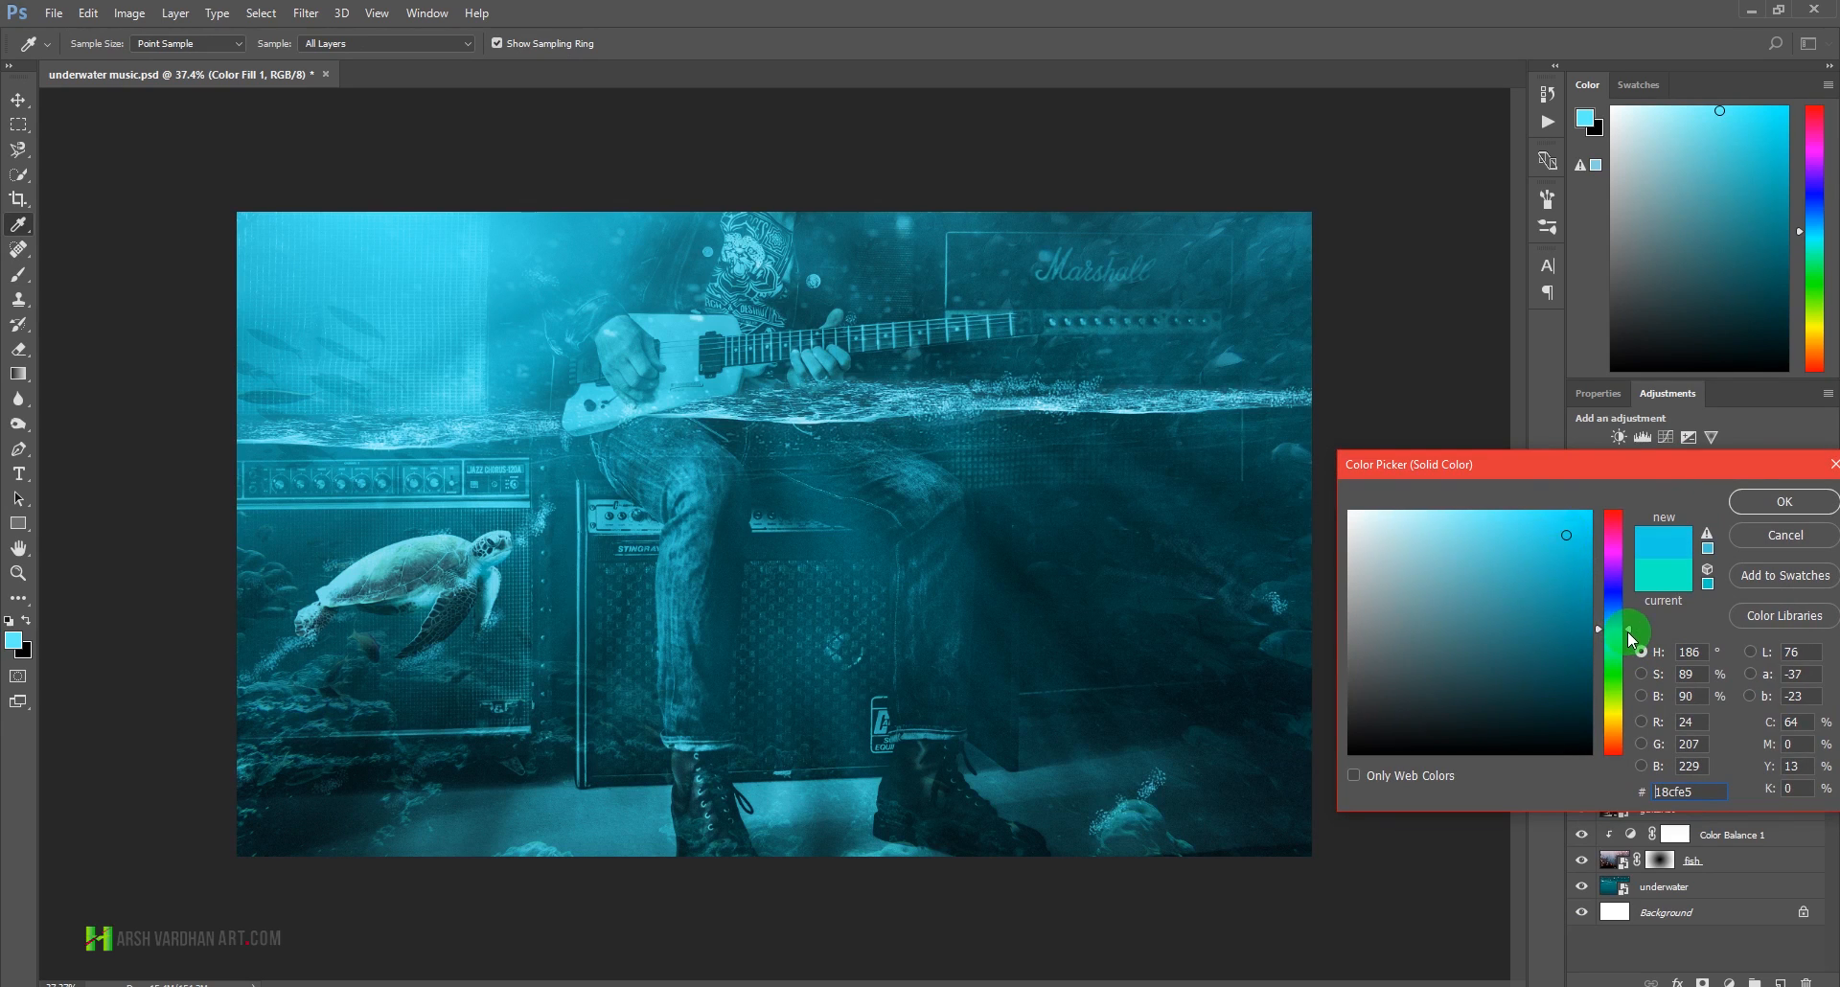
mouse_move(1538, 554)
left_mouse_down()
mouse_move(1552, 595)
mouse_move(1568, 562)
left_mouse_up()
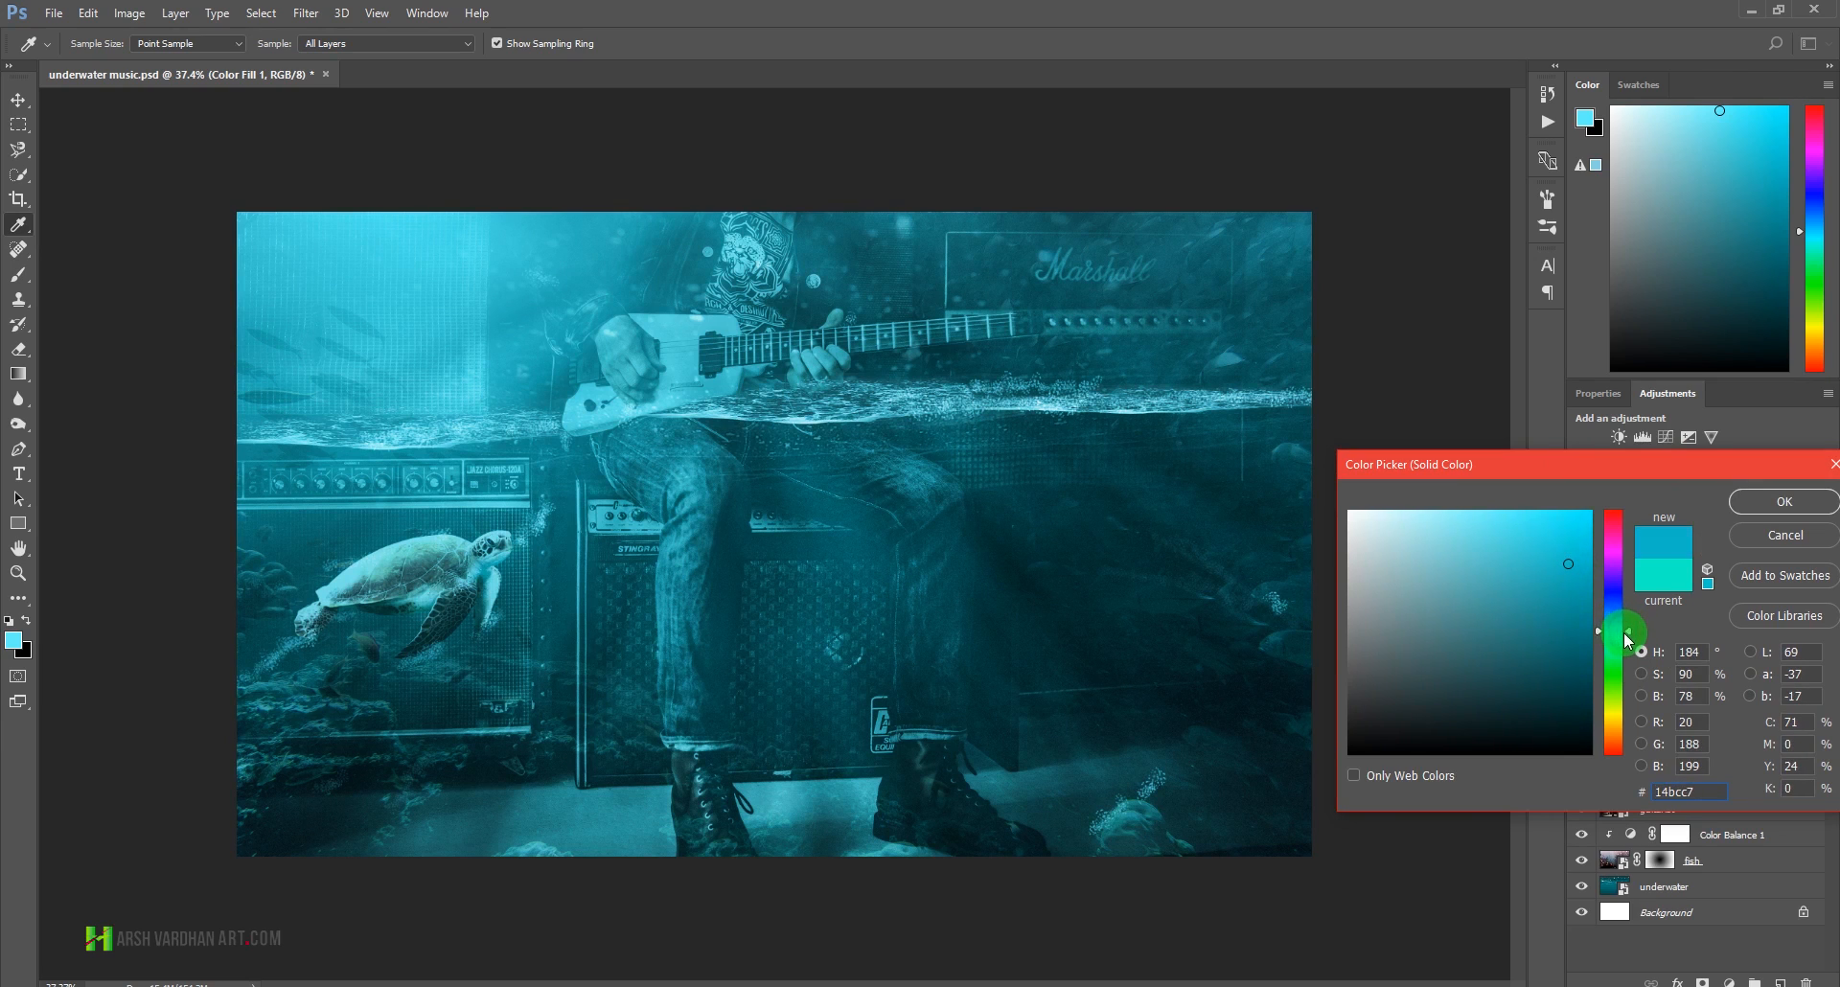
left_click(1784, 502)
key("b")
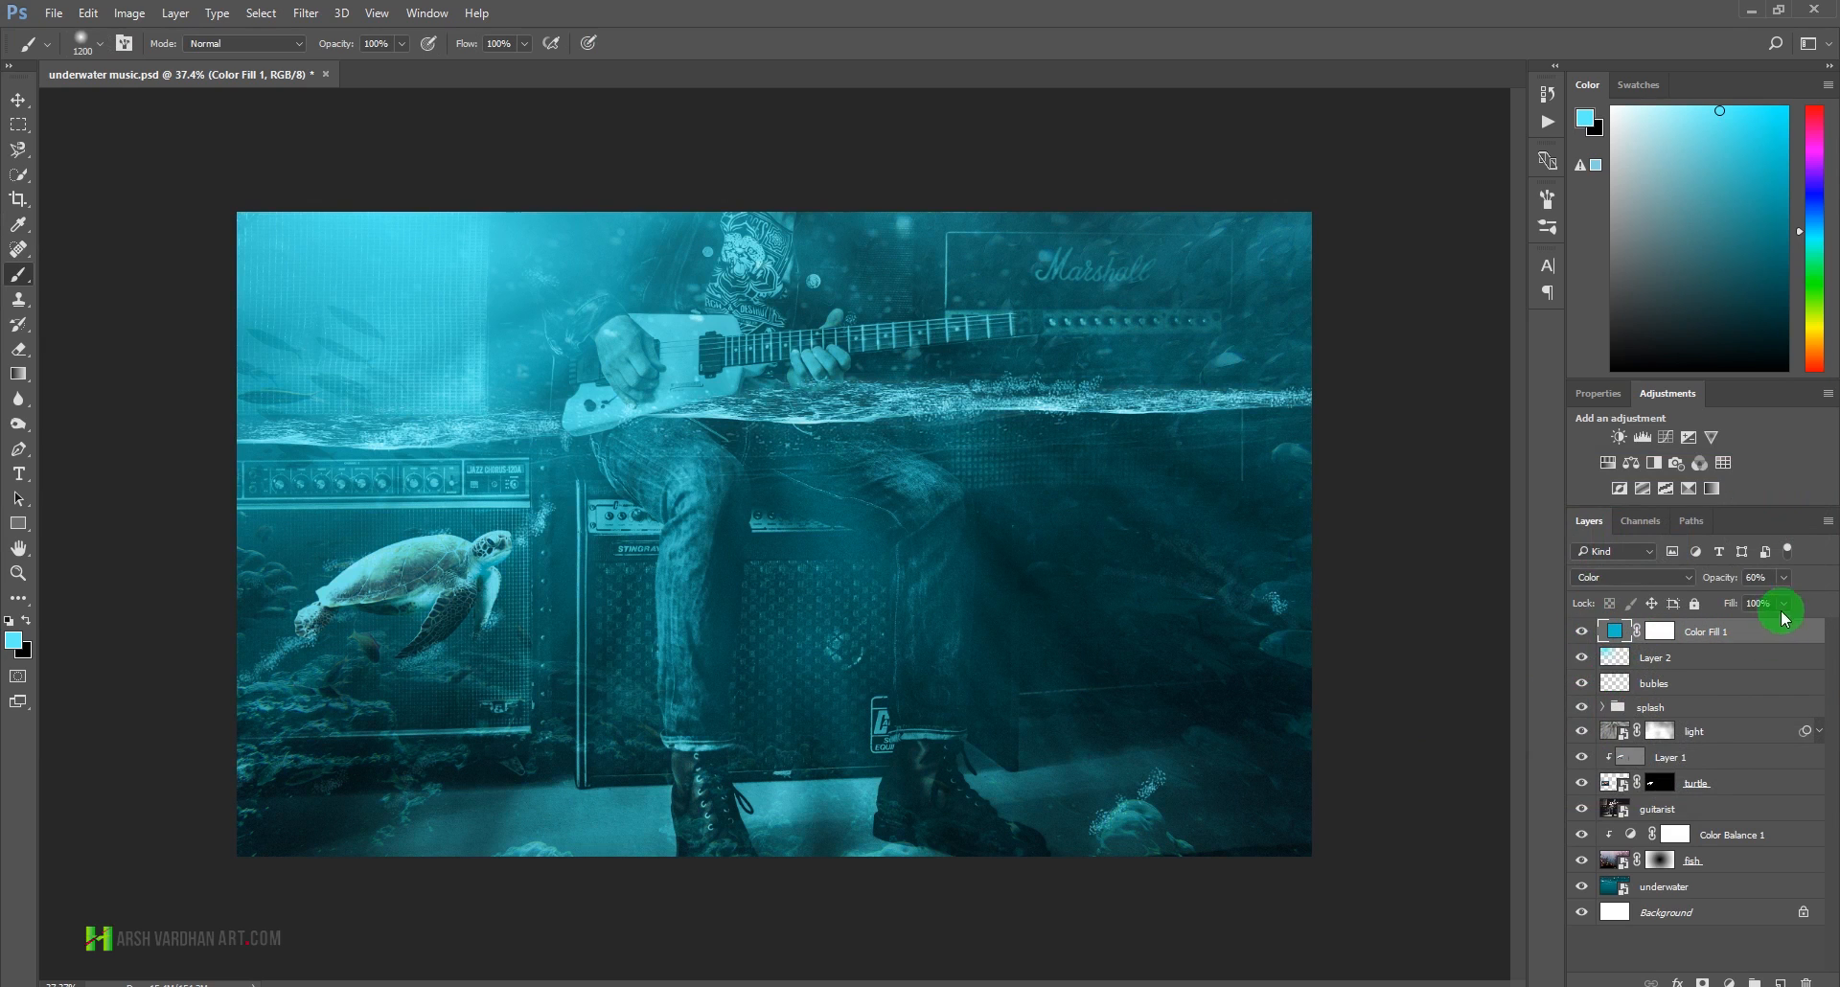
- Switch the cyan fill layer to Soft Light at 61% opacity and compare the image with and without it
left_click(1783, 577)
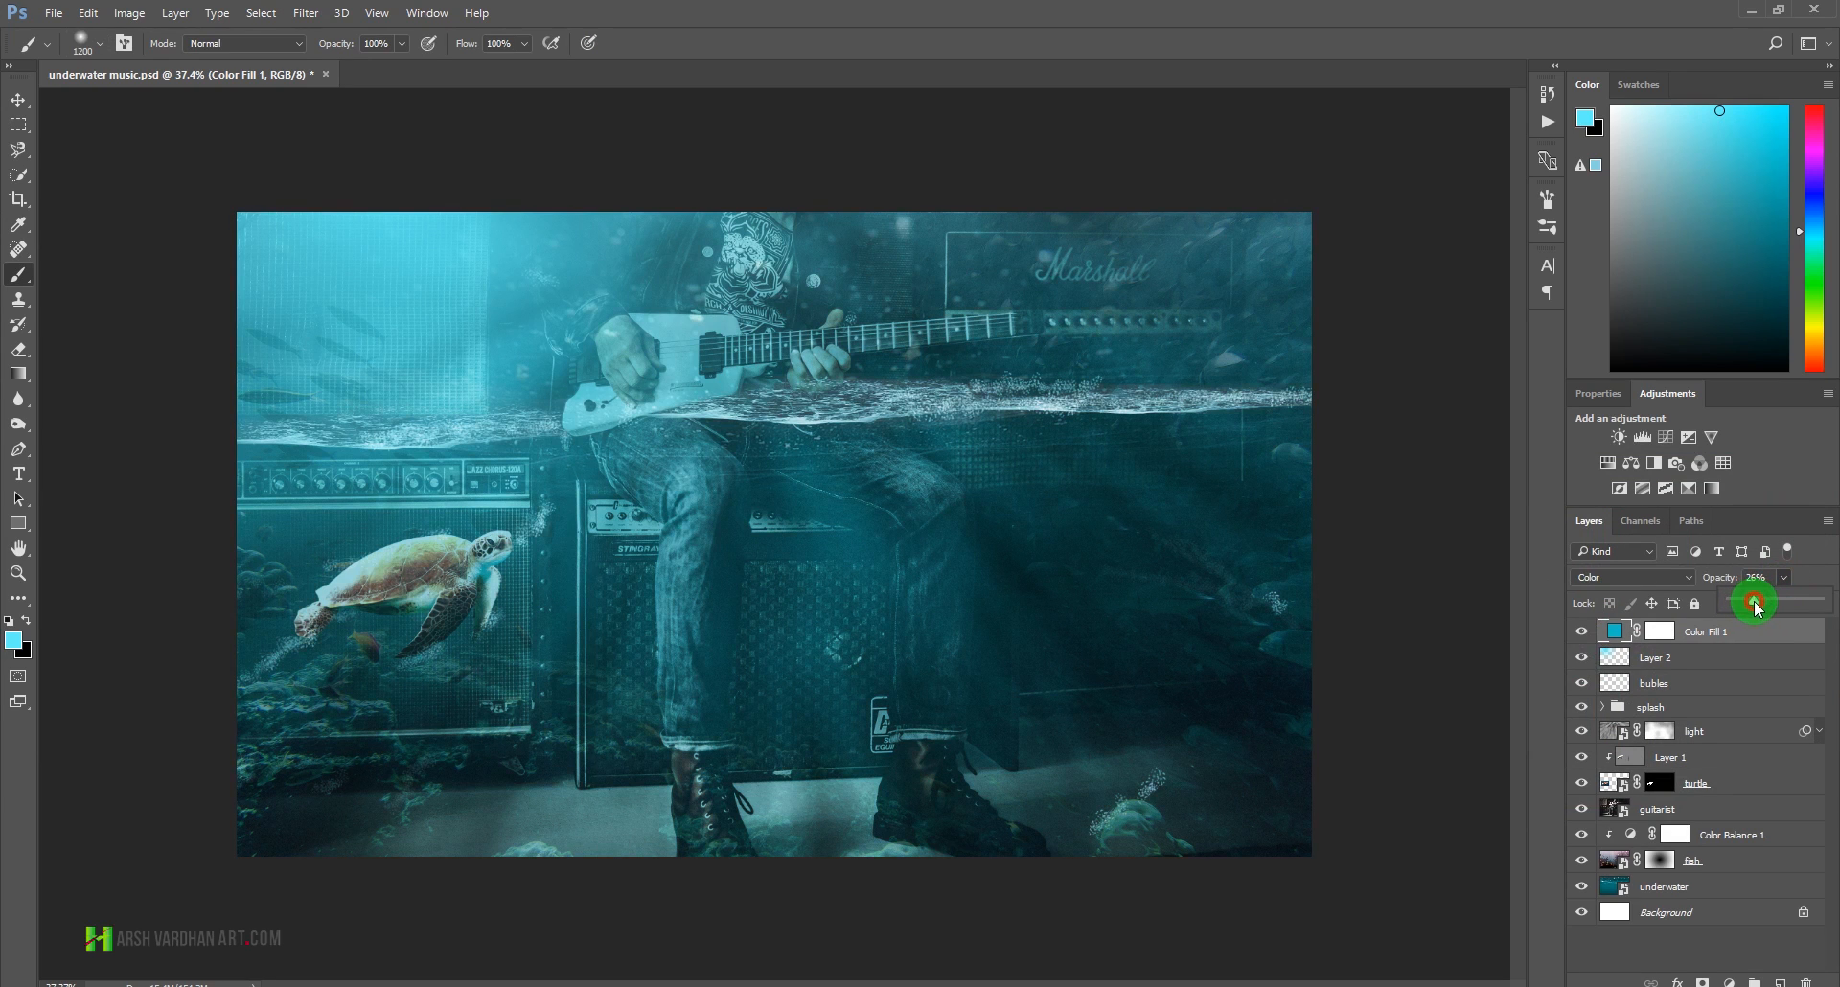
left_click(1652, 579)
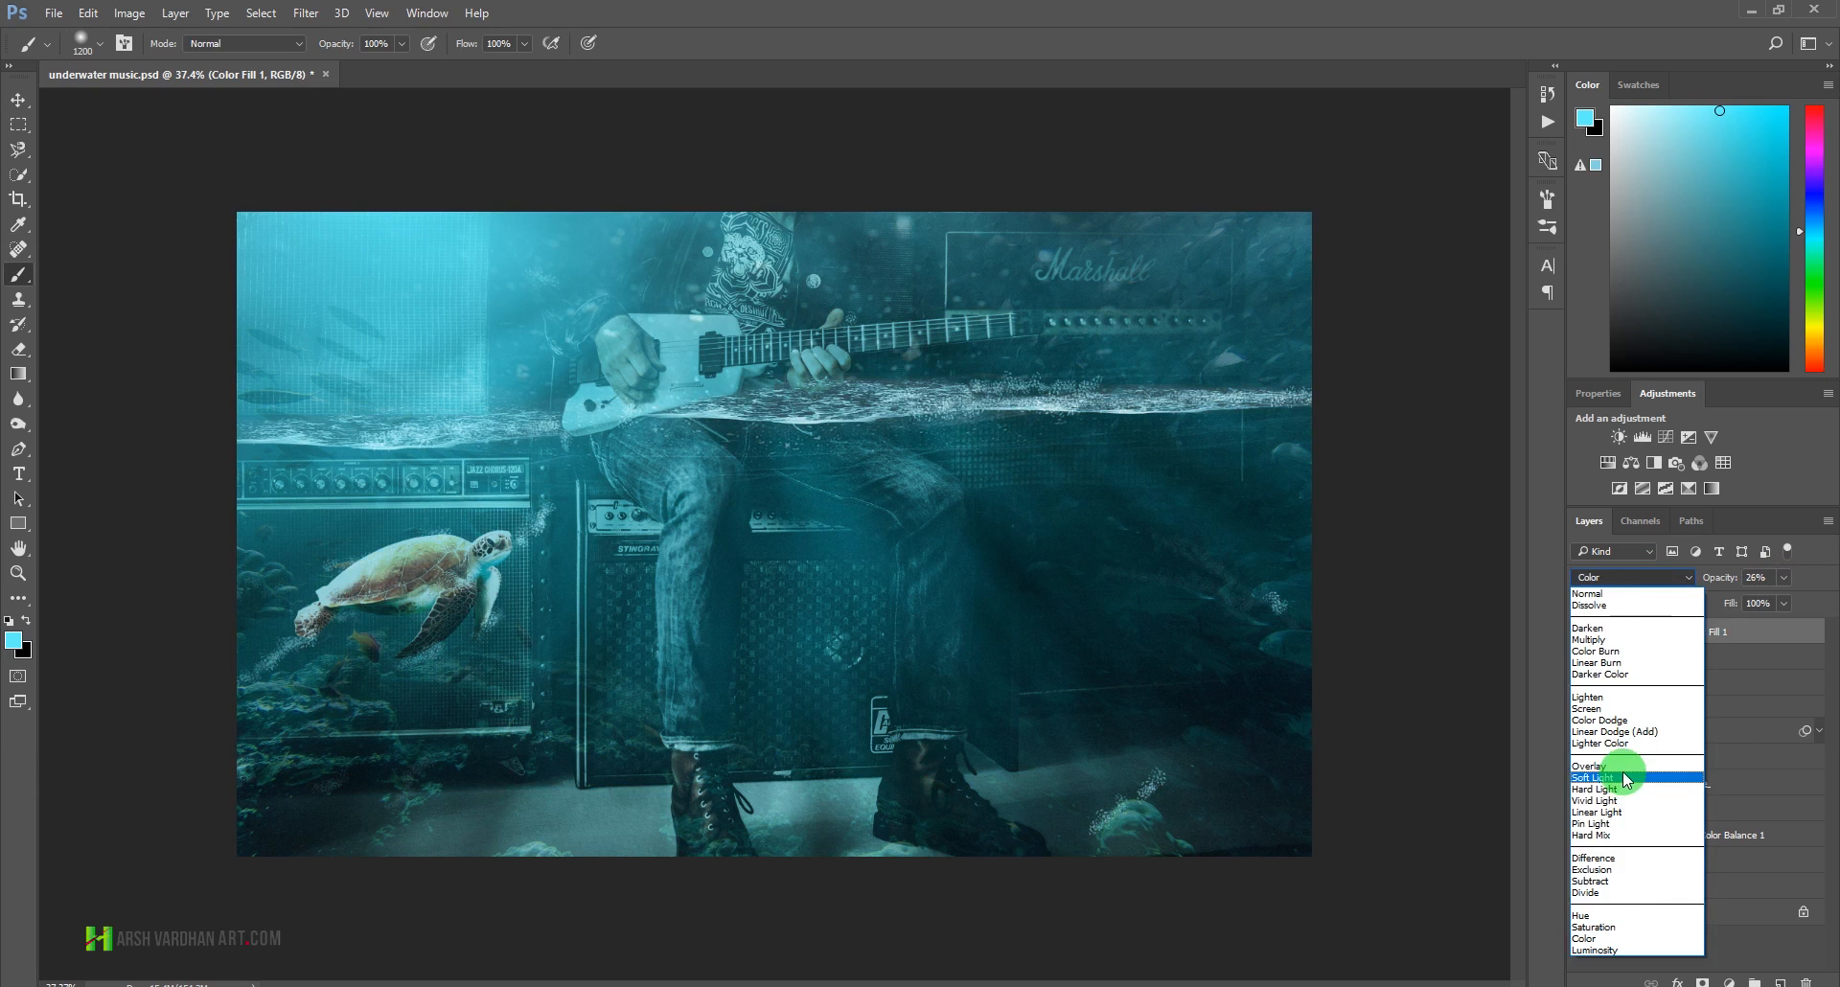
left_click(1627, 780)
left_click(1784, 577)
mouse_move(1762, 603)
left_mouse_down()
mouse_move(1797, 603)
mouse_move(1725, 605)
mouse_move(1791, 603)
left_mouse_up()
left_click(1583, 633)
left_click(1583, 632)
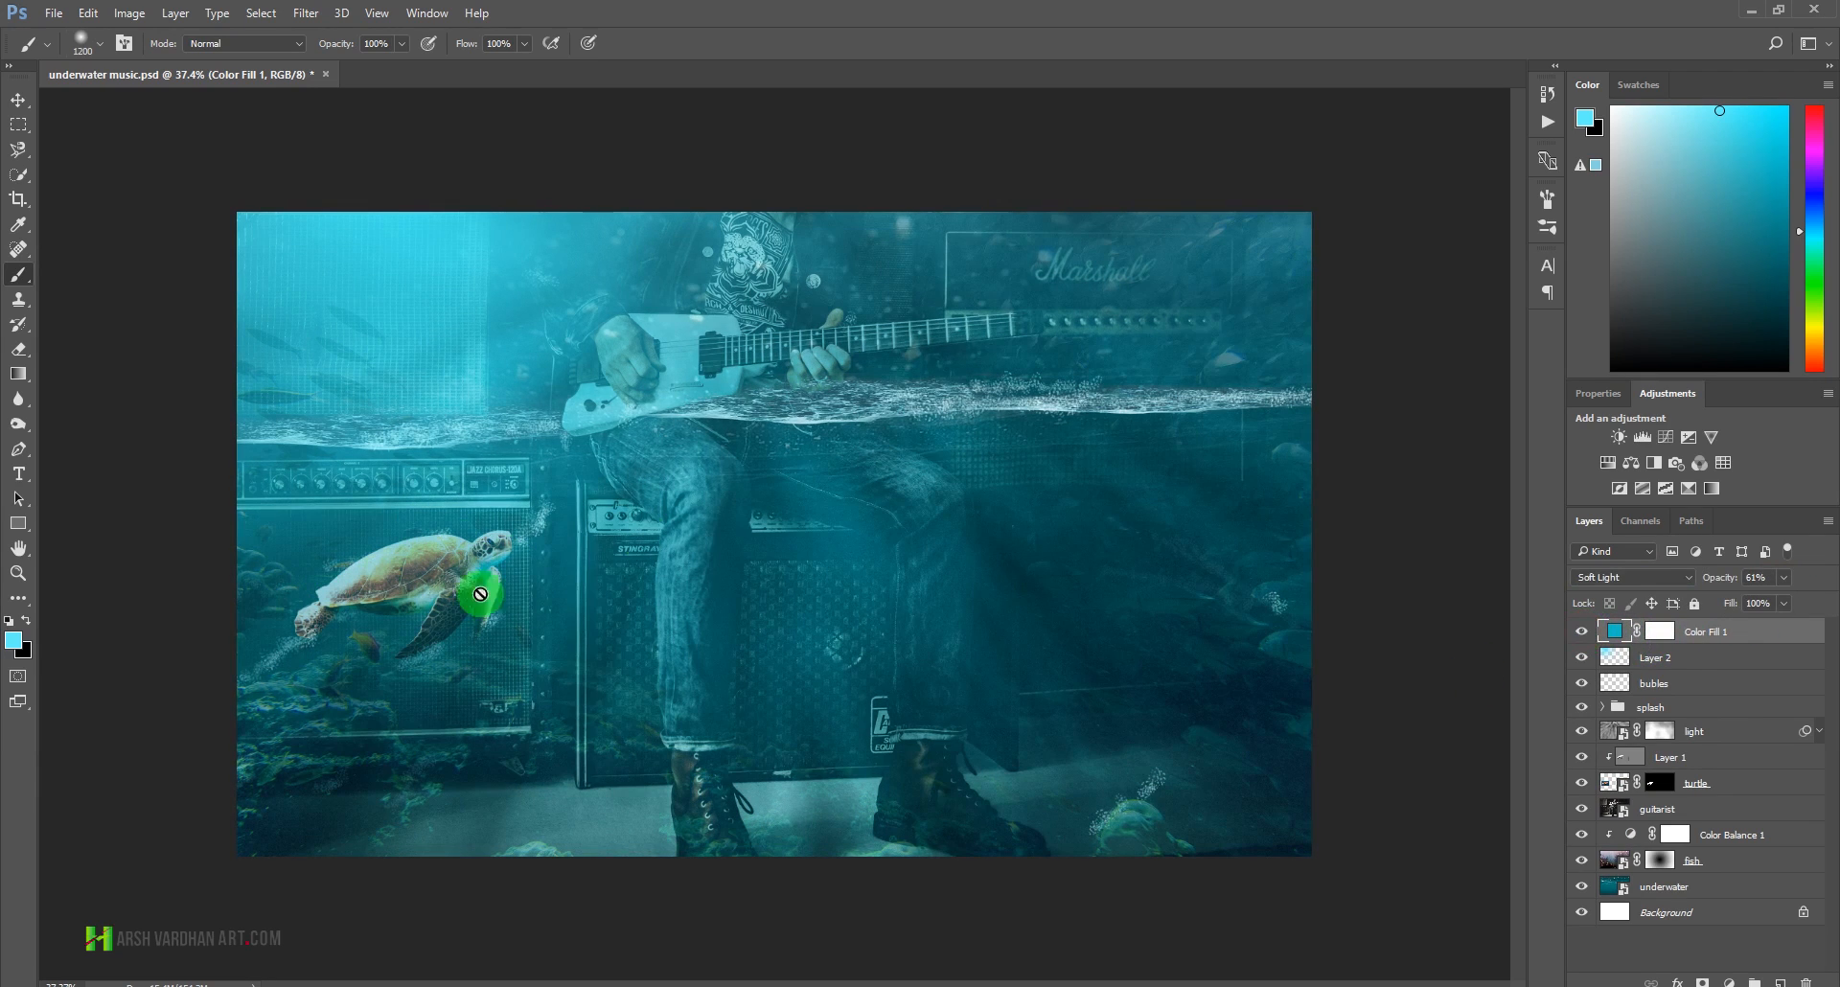
- Try the Color blend mode on the cyan fill layer, restore Soft Light and preview the layer's effect
left_click(1630, 579)
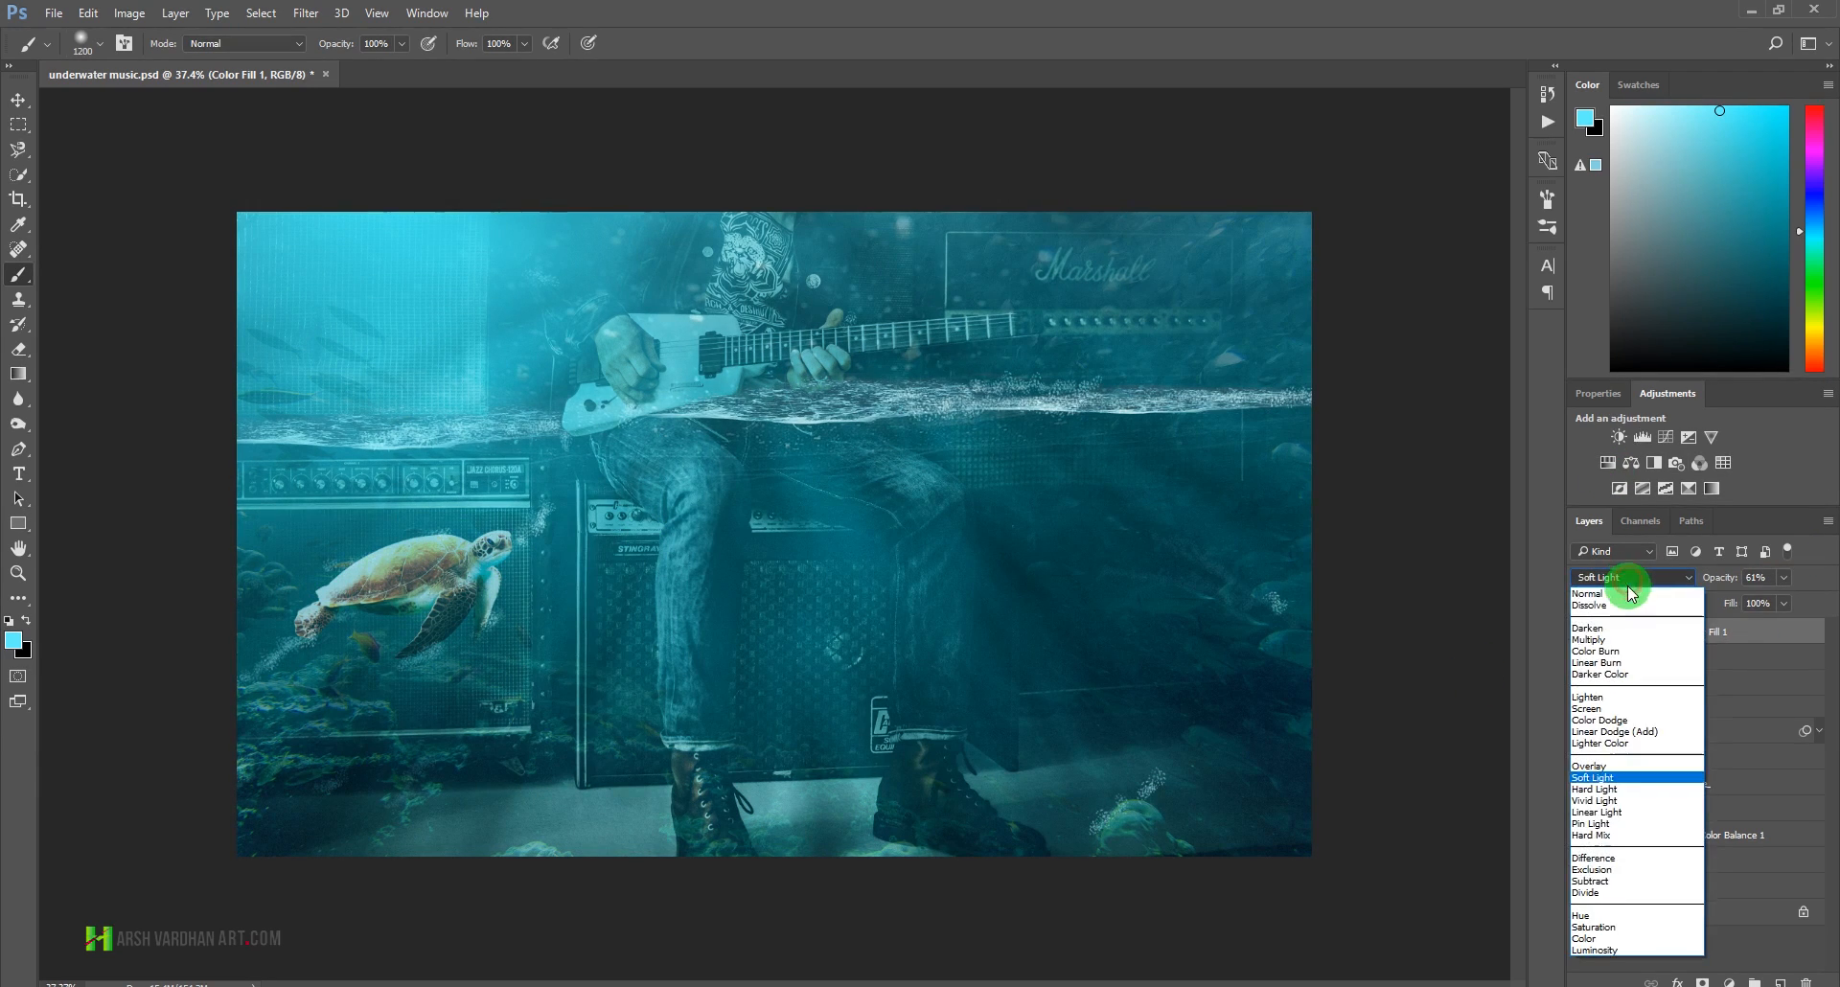
left_click(1587, 938)
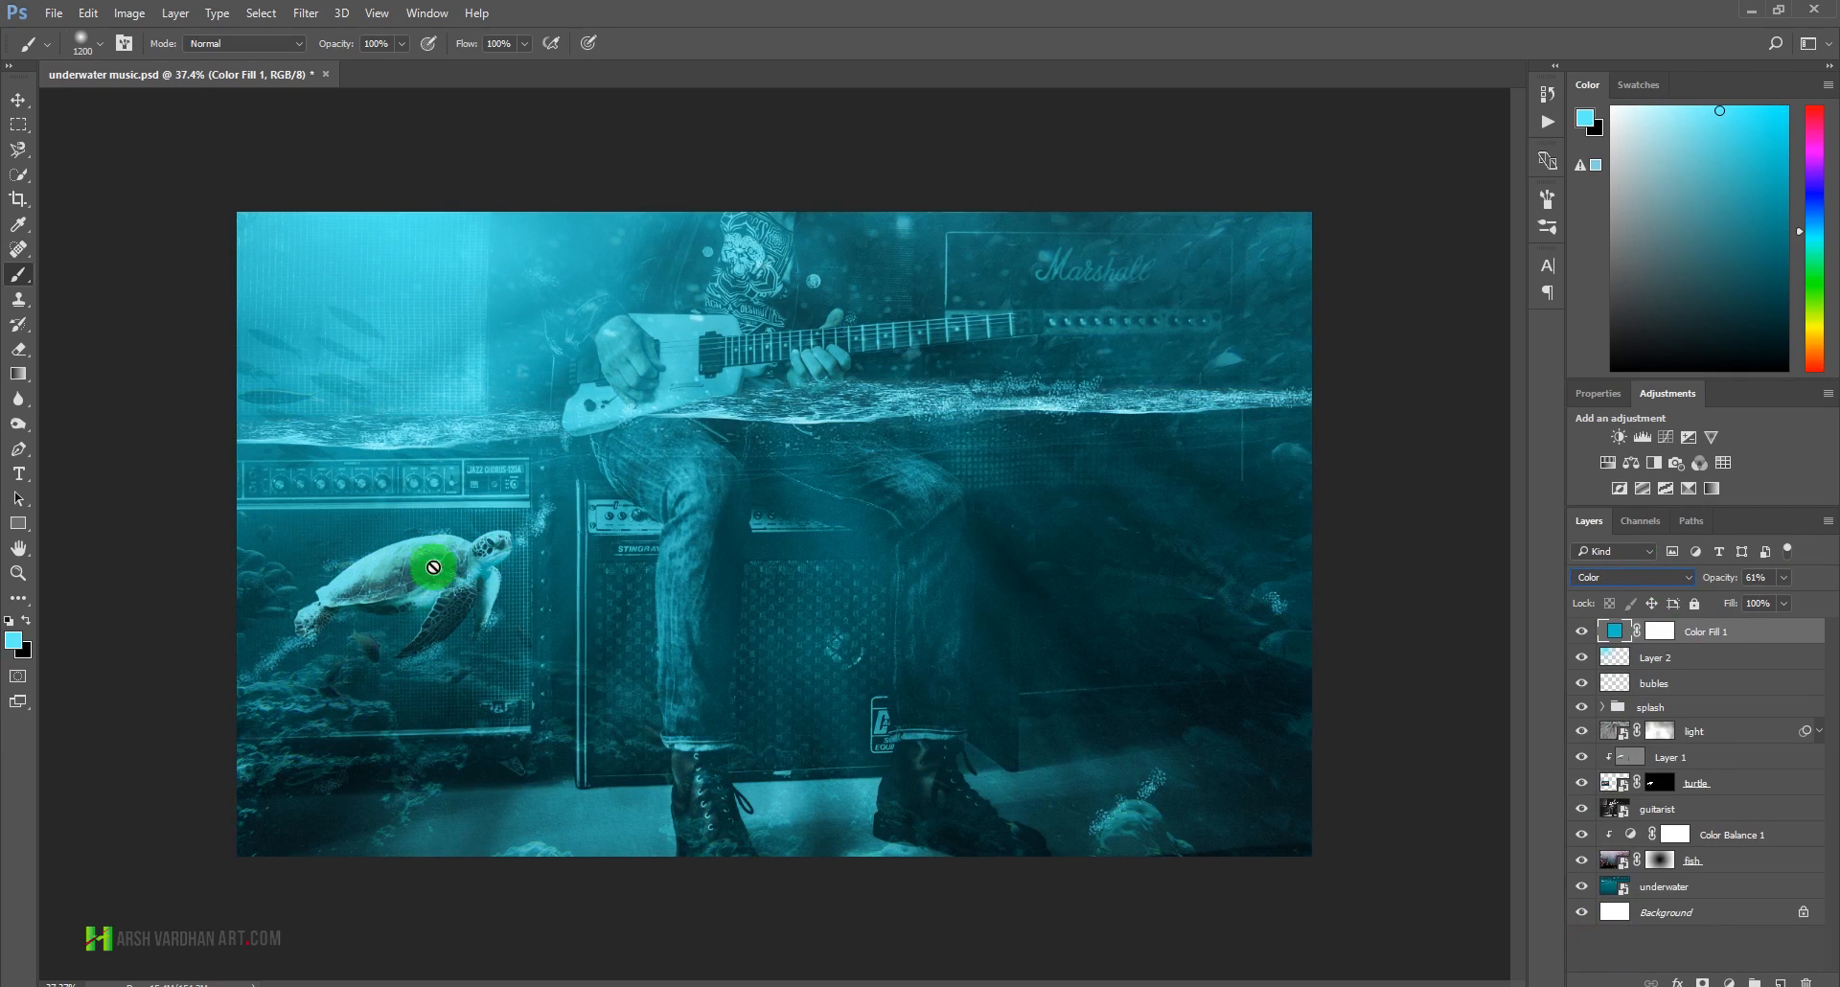
left_click(1673, 578)
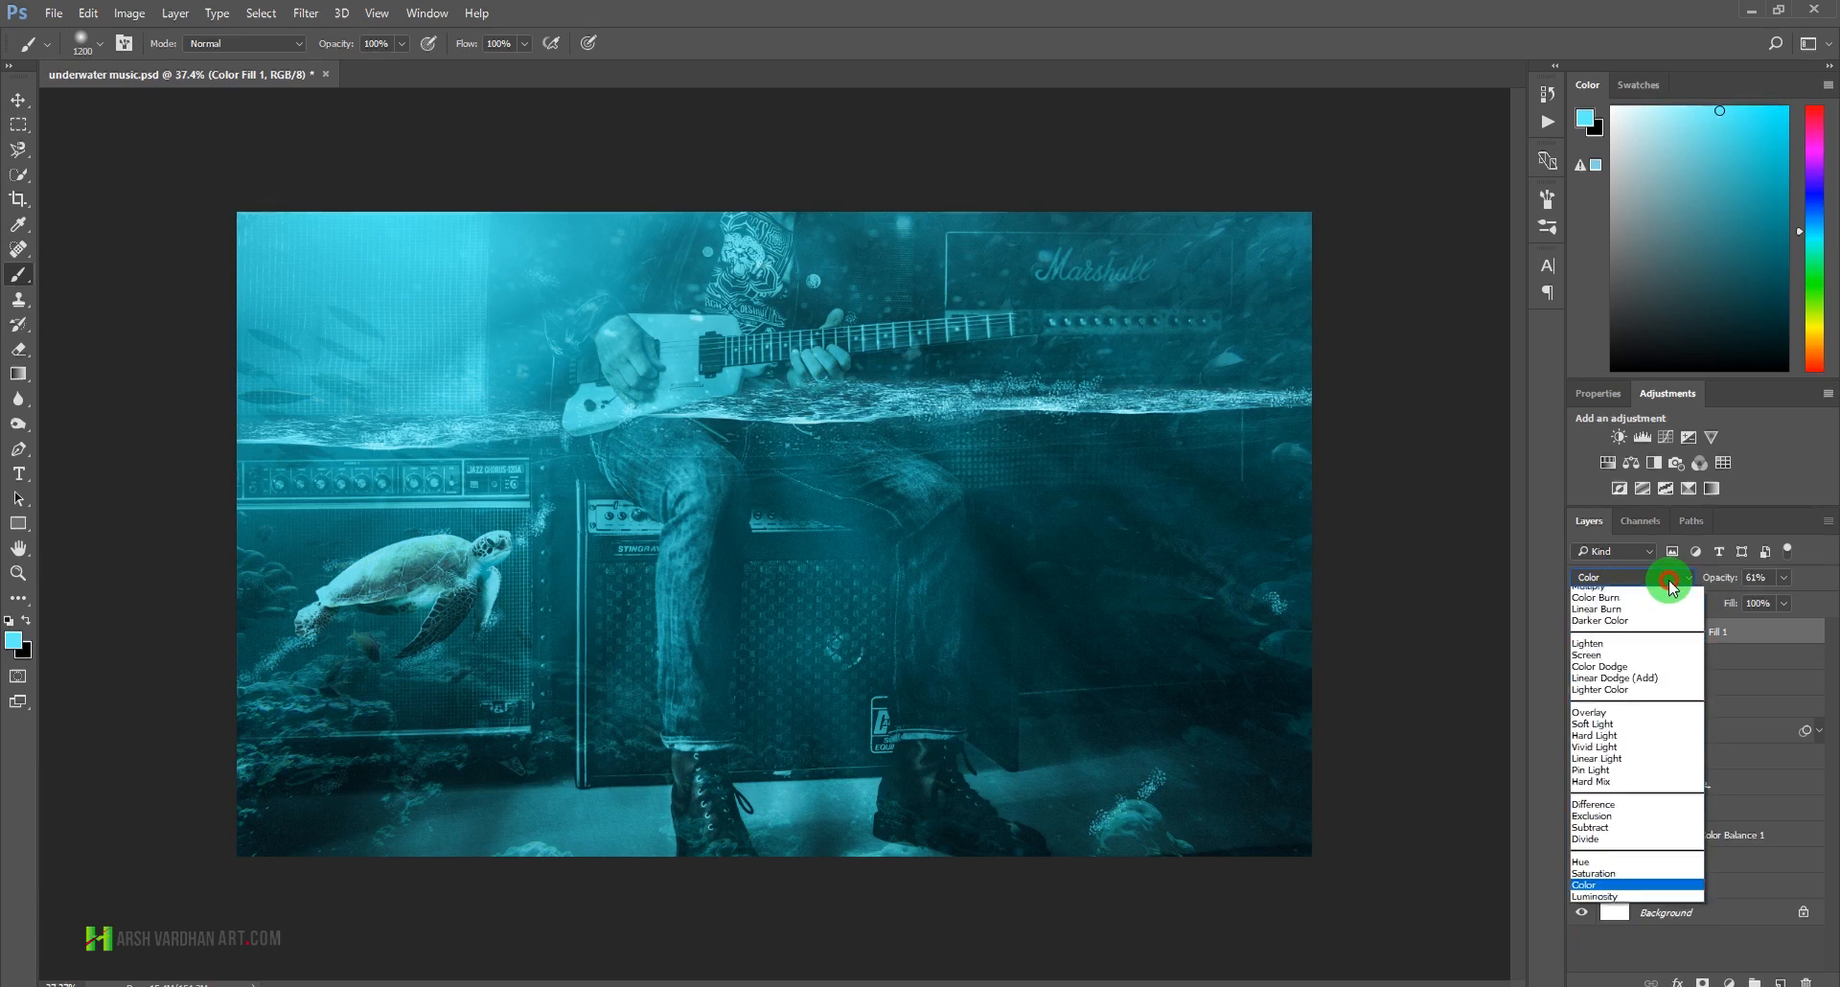
left_click(1625, 777)
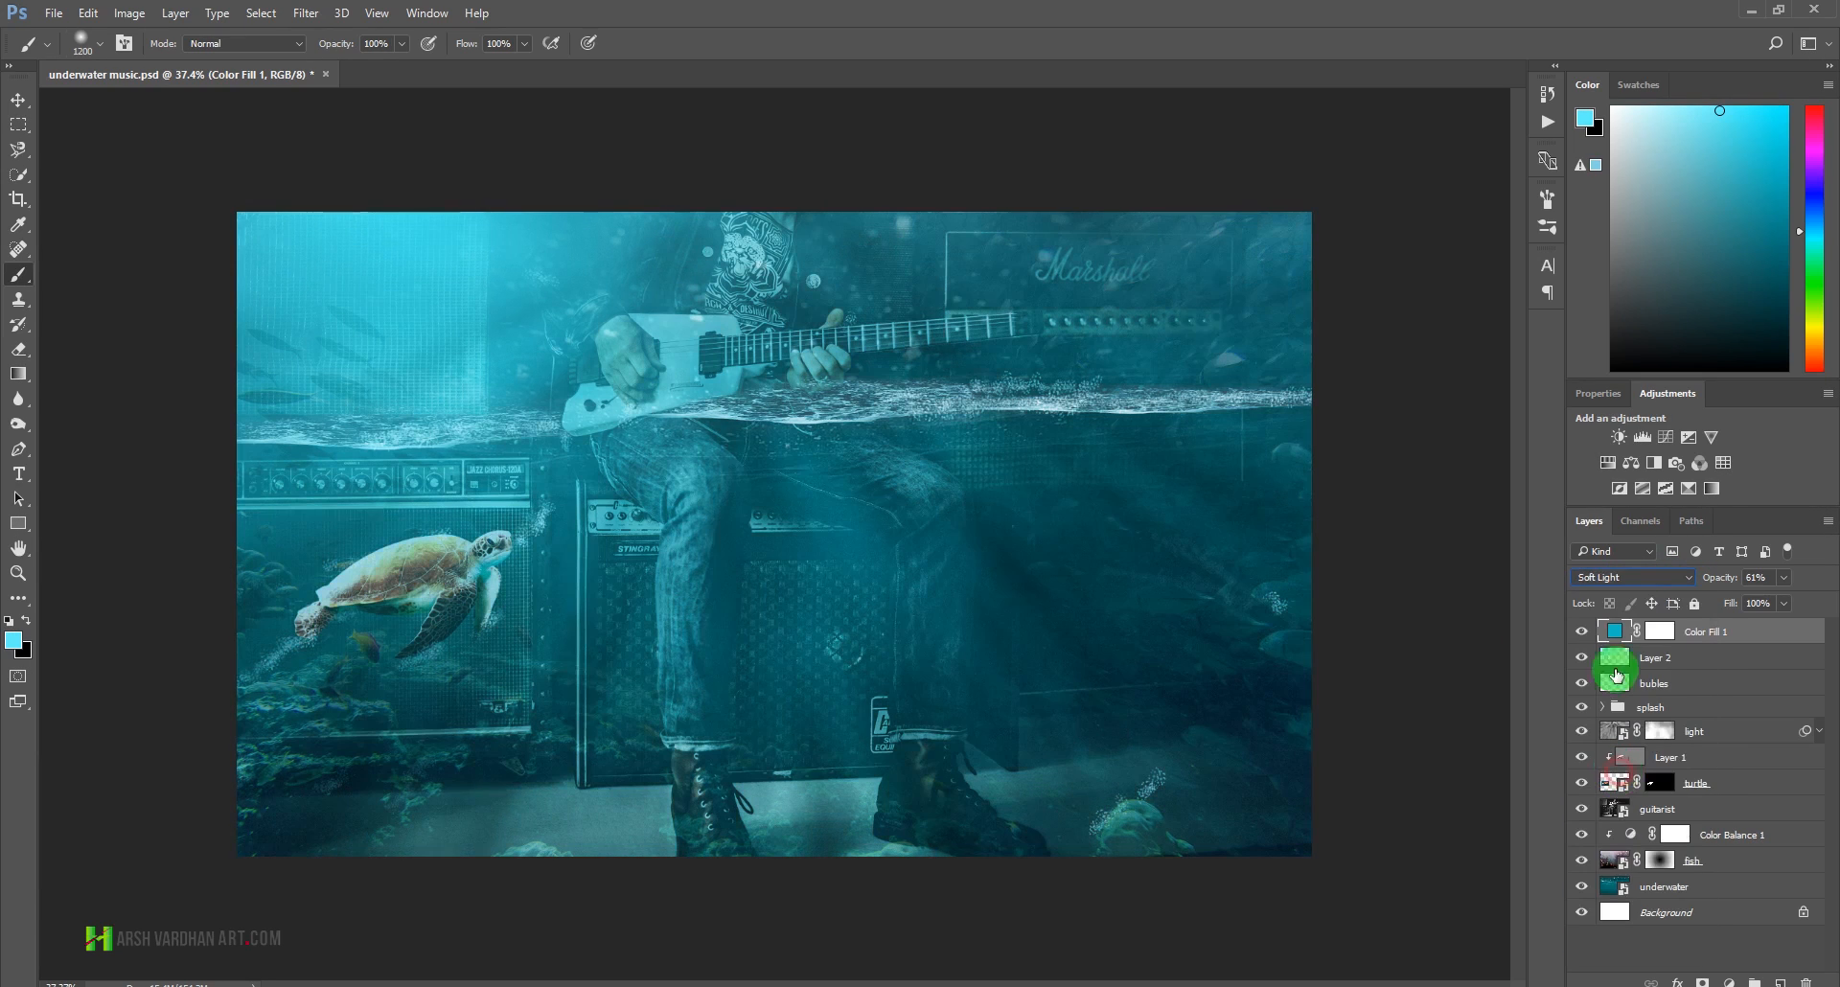
left_click(1583, 634)
left_click(1583, 633)
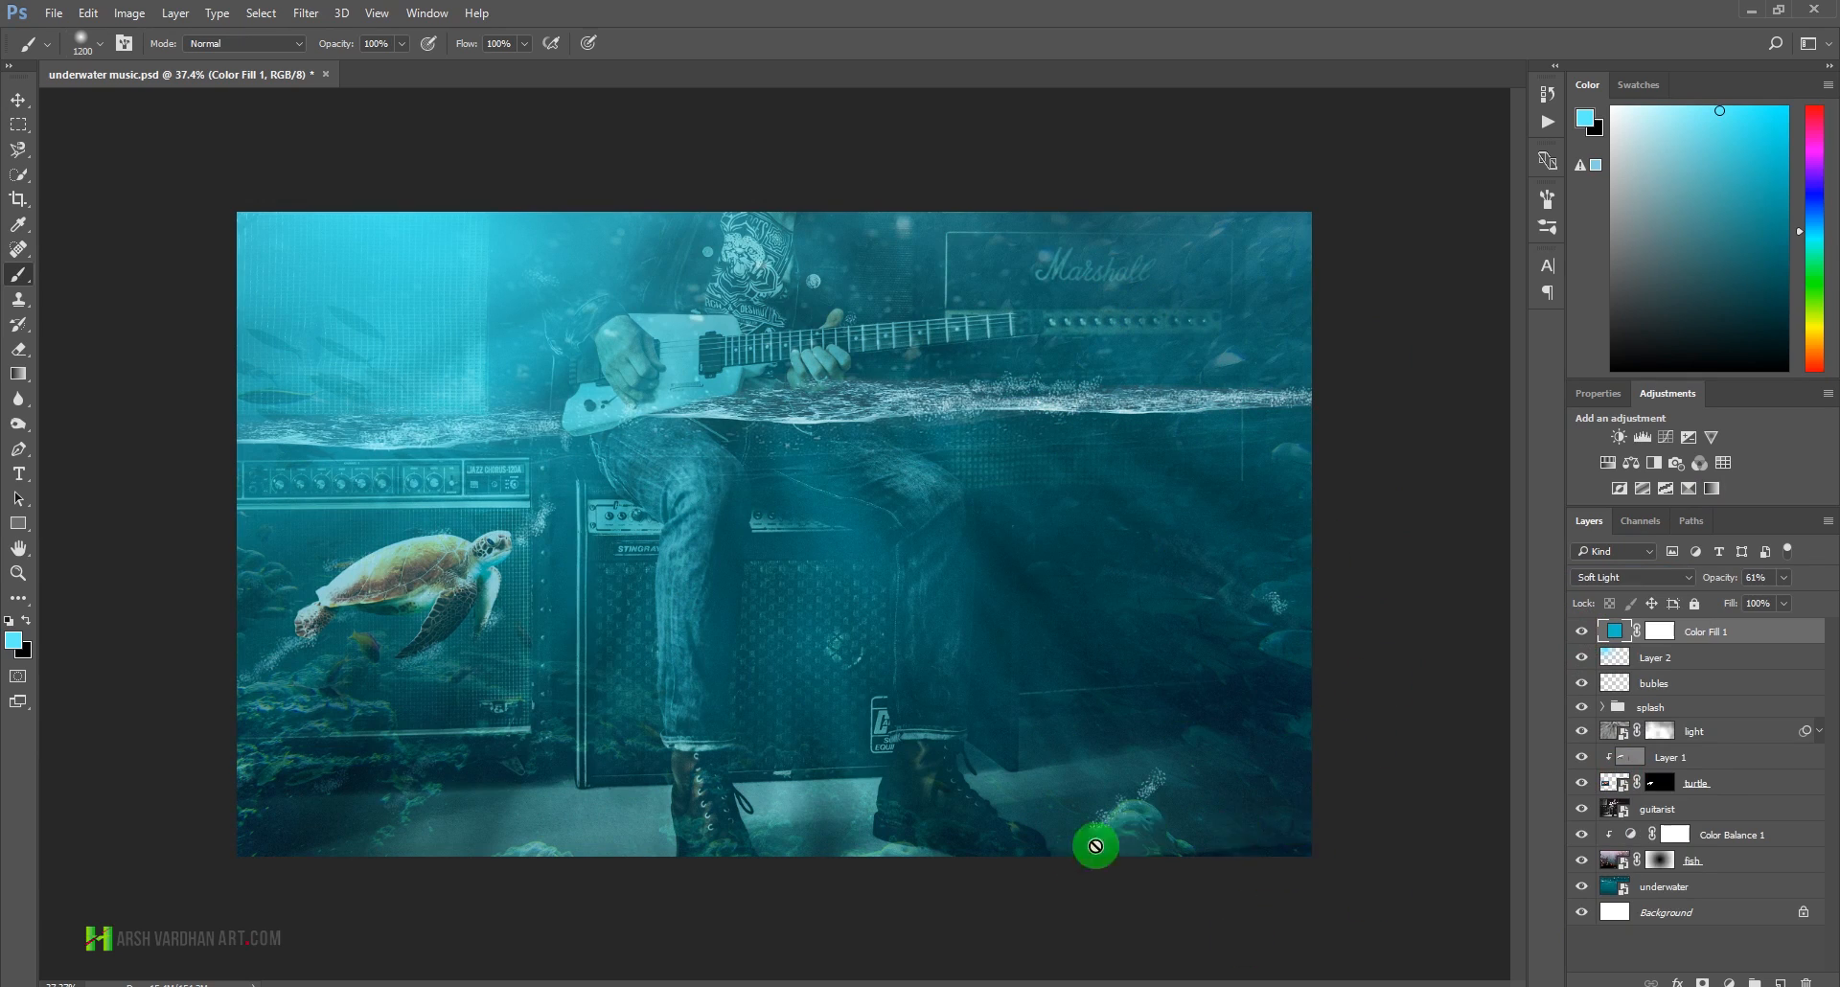
- Add a new layer above the colour fill and set up the Gradient tool with a black-to-transparent gradient
left_click(1779, 982)
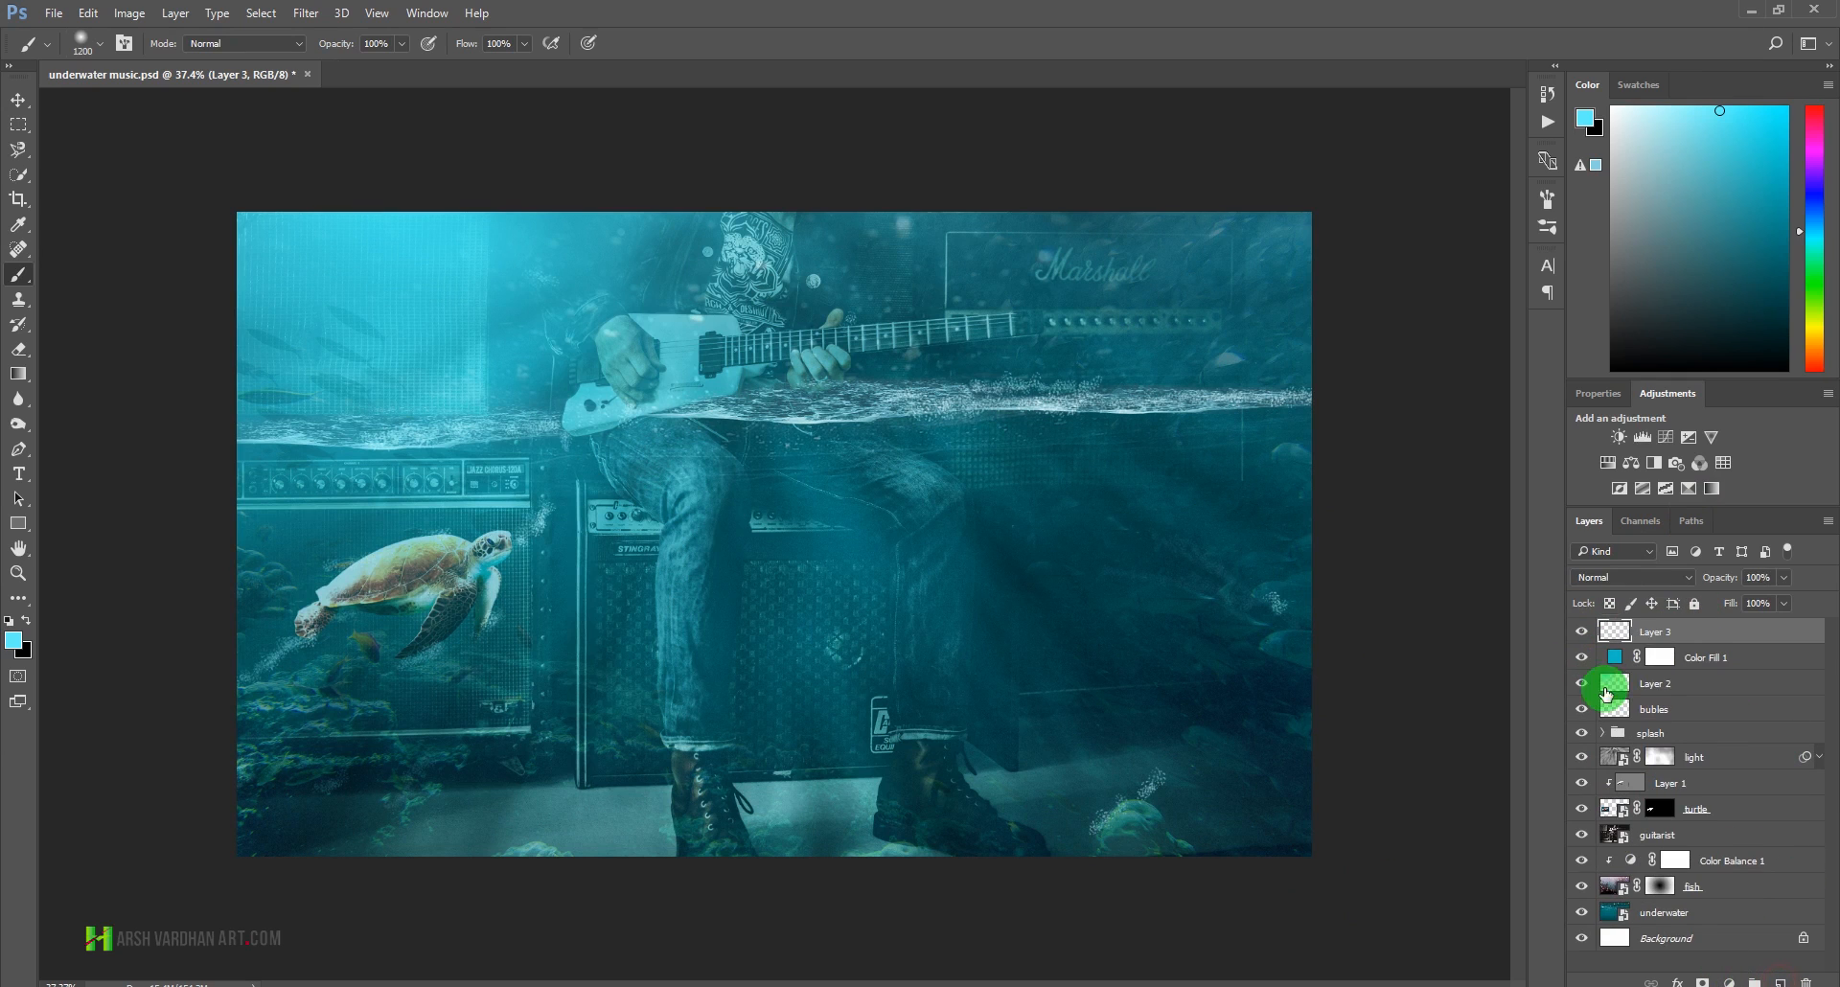
left_click(19, 376)
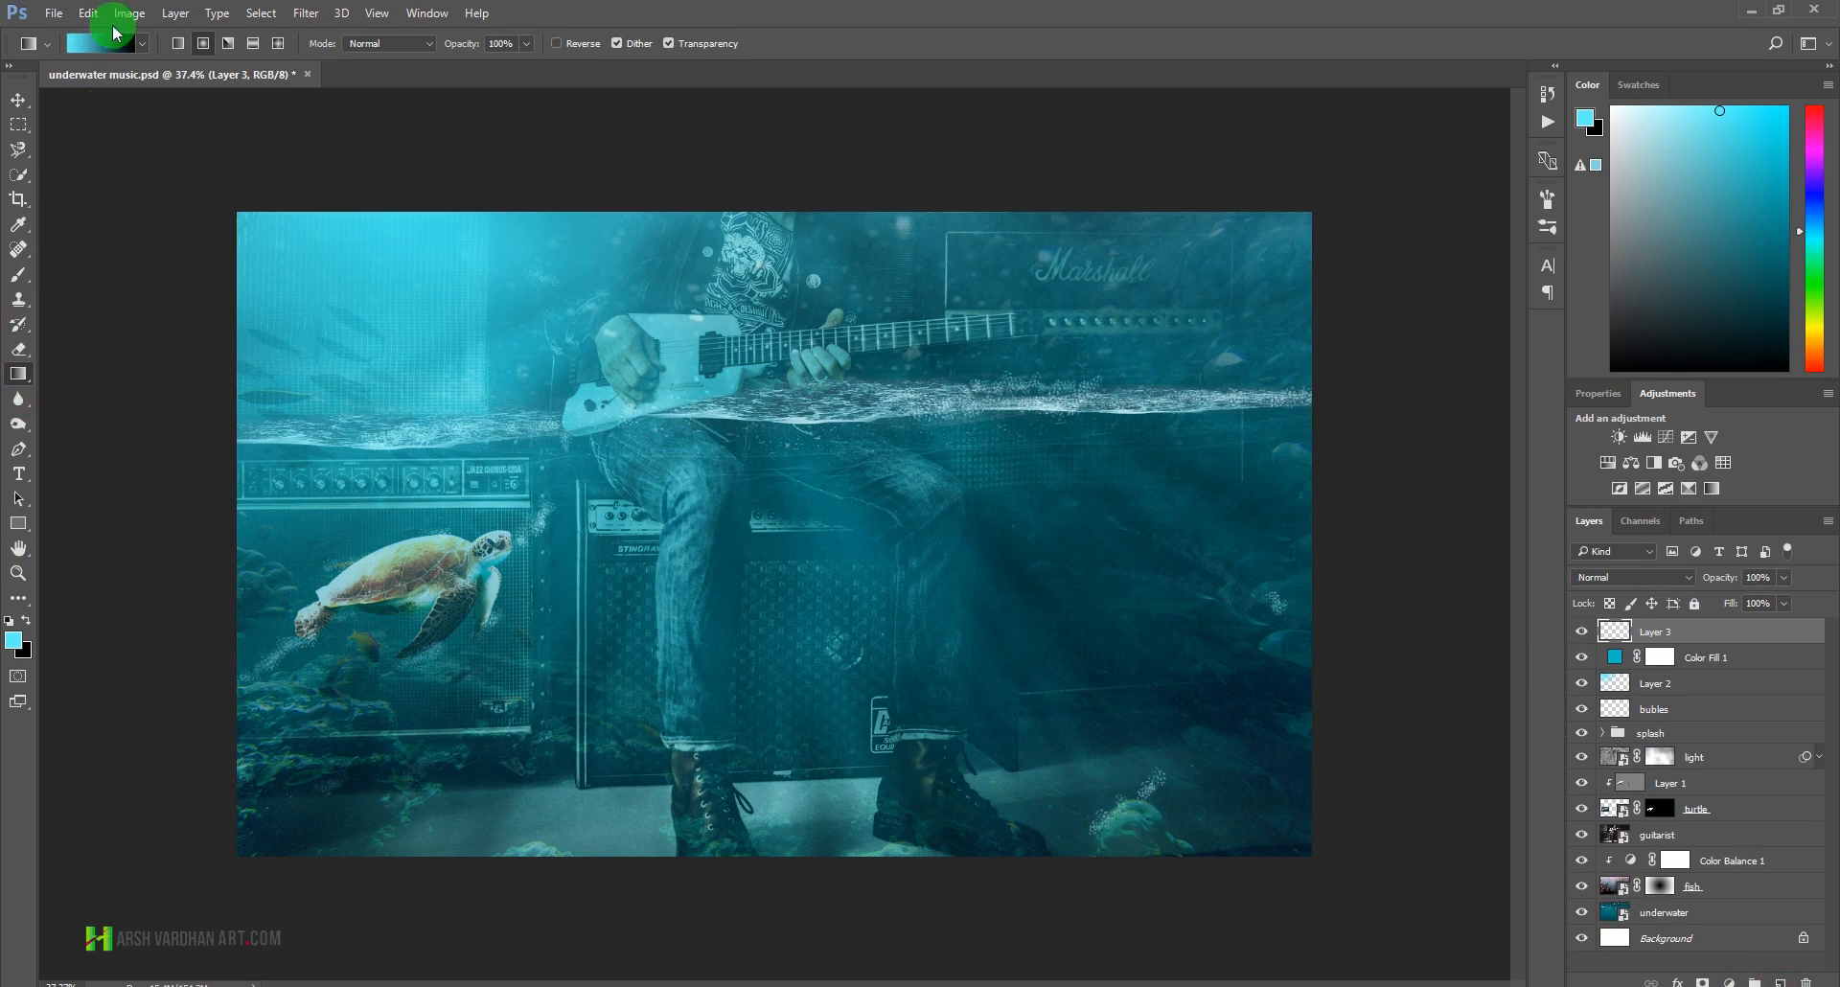
left_click(84, 44)
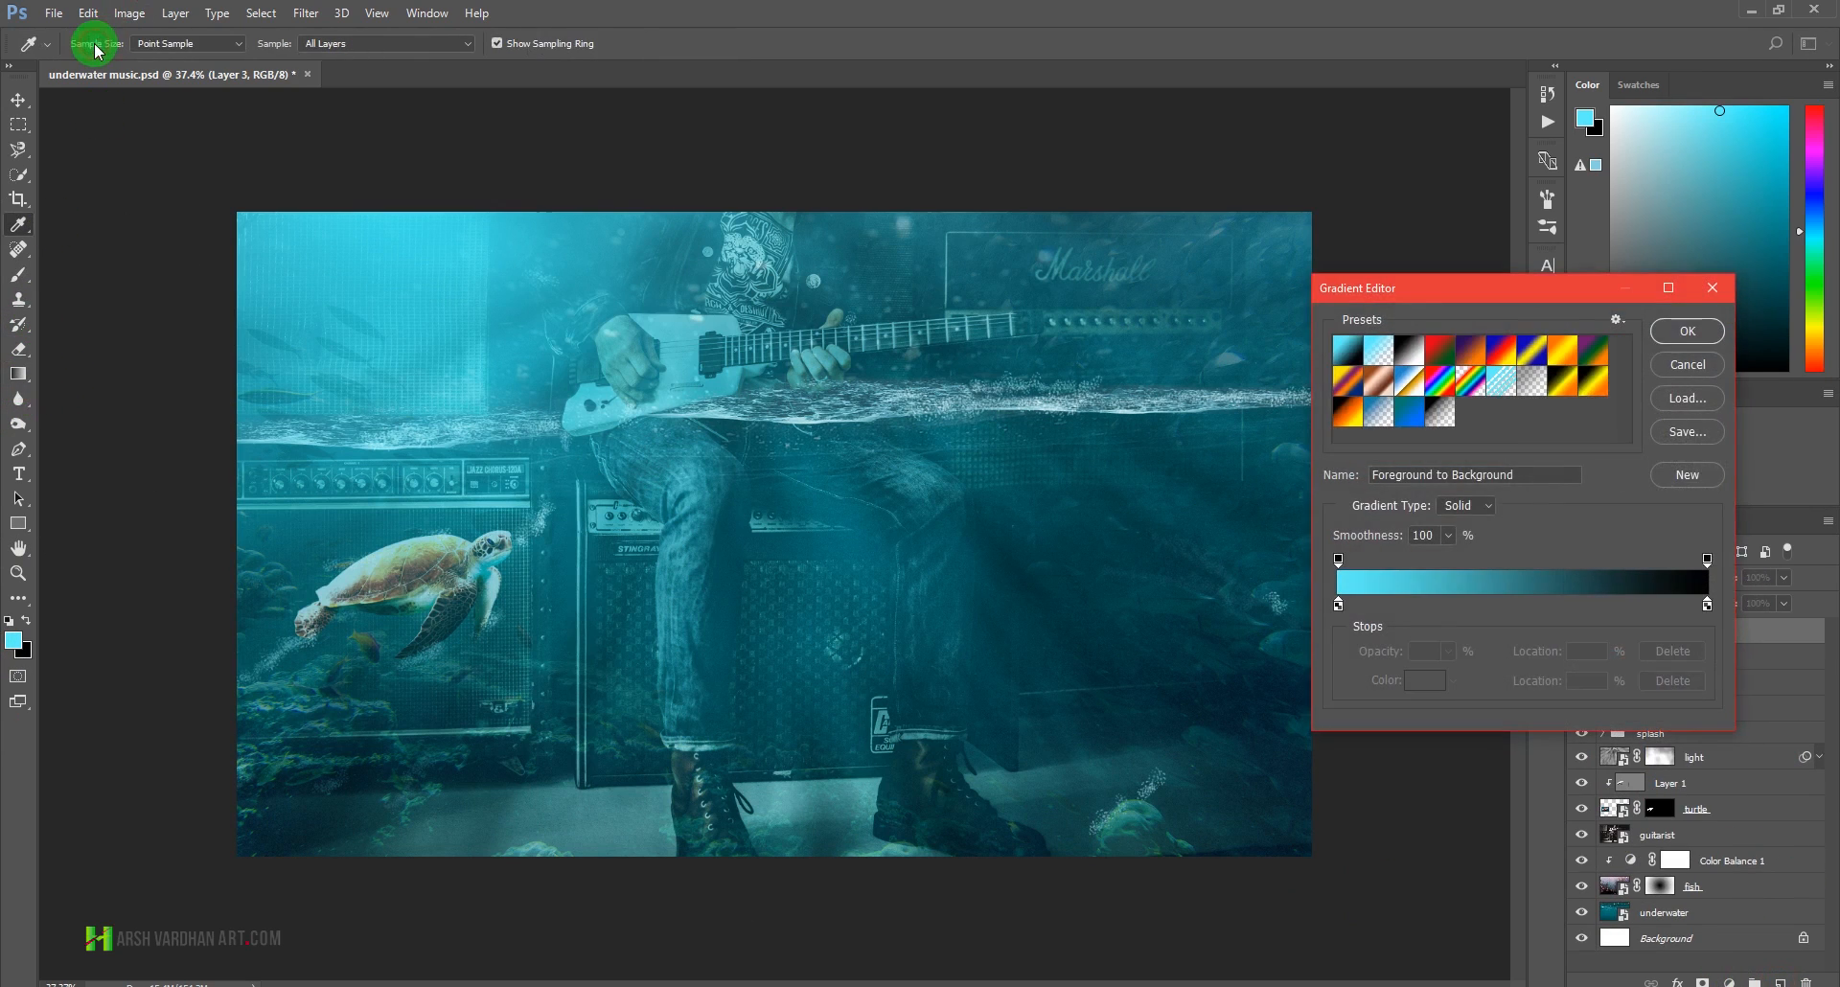
left_click(1417, 353)
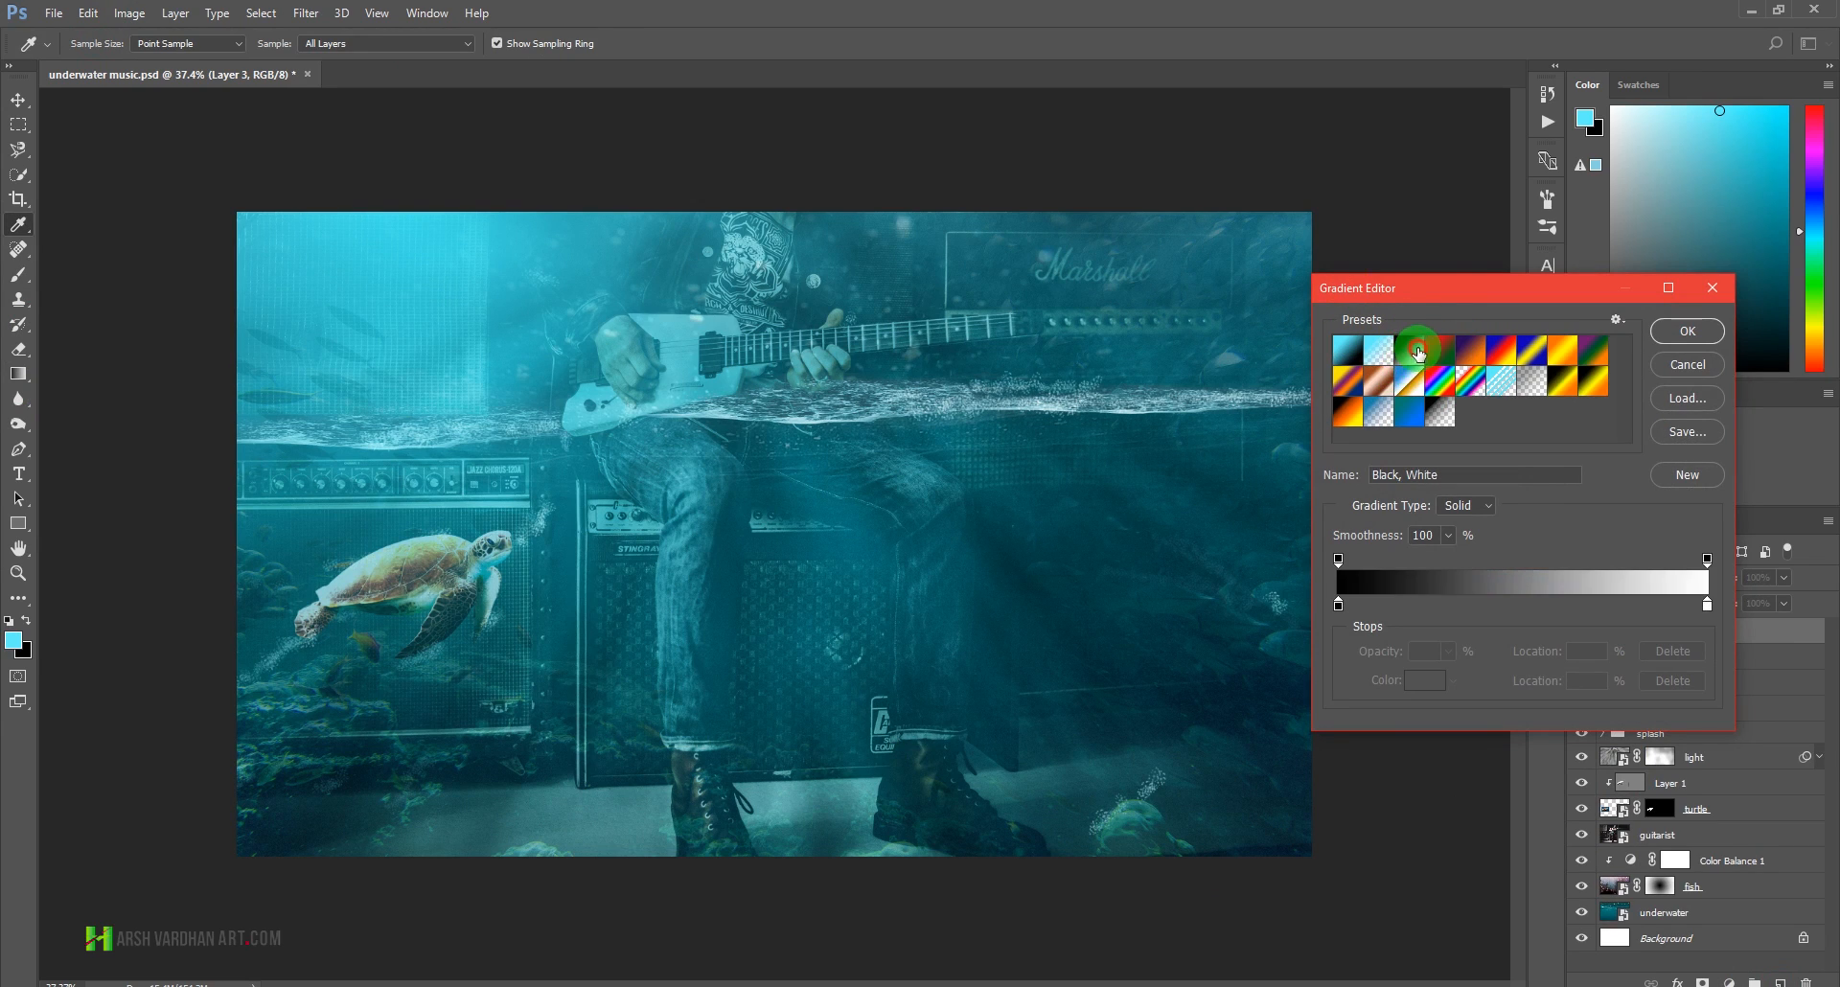
left_click(1416, 391)
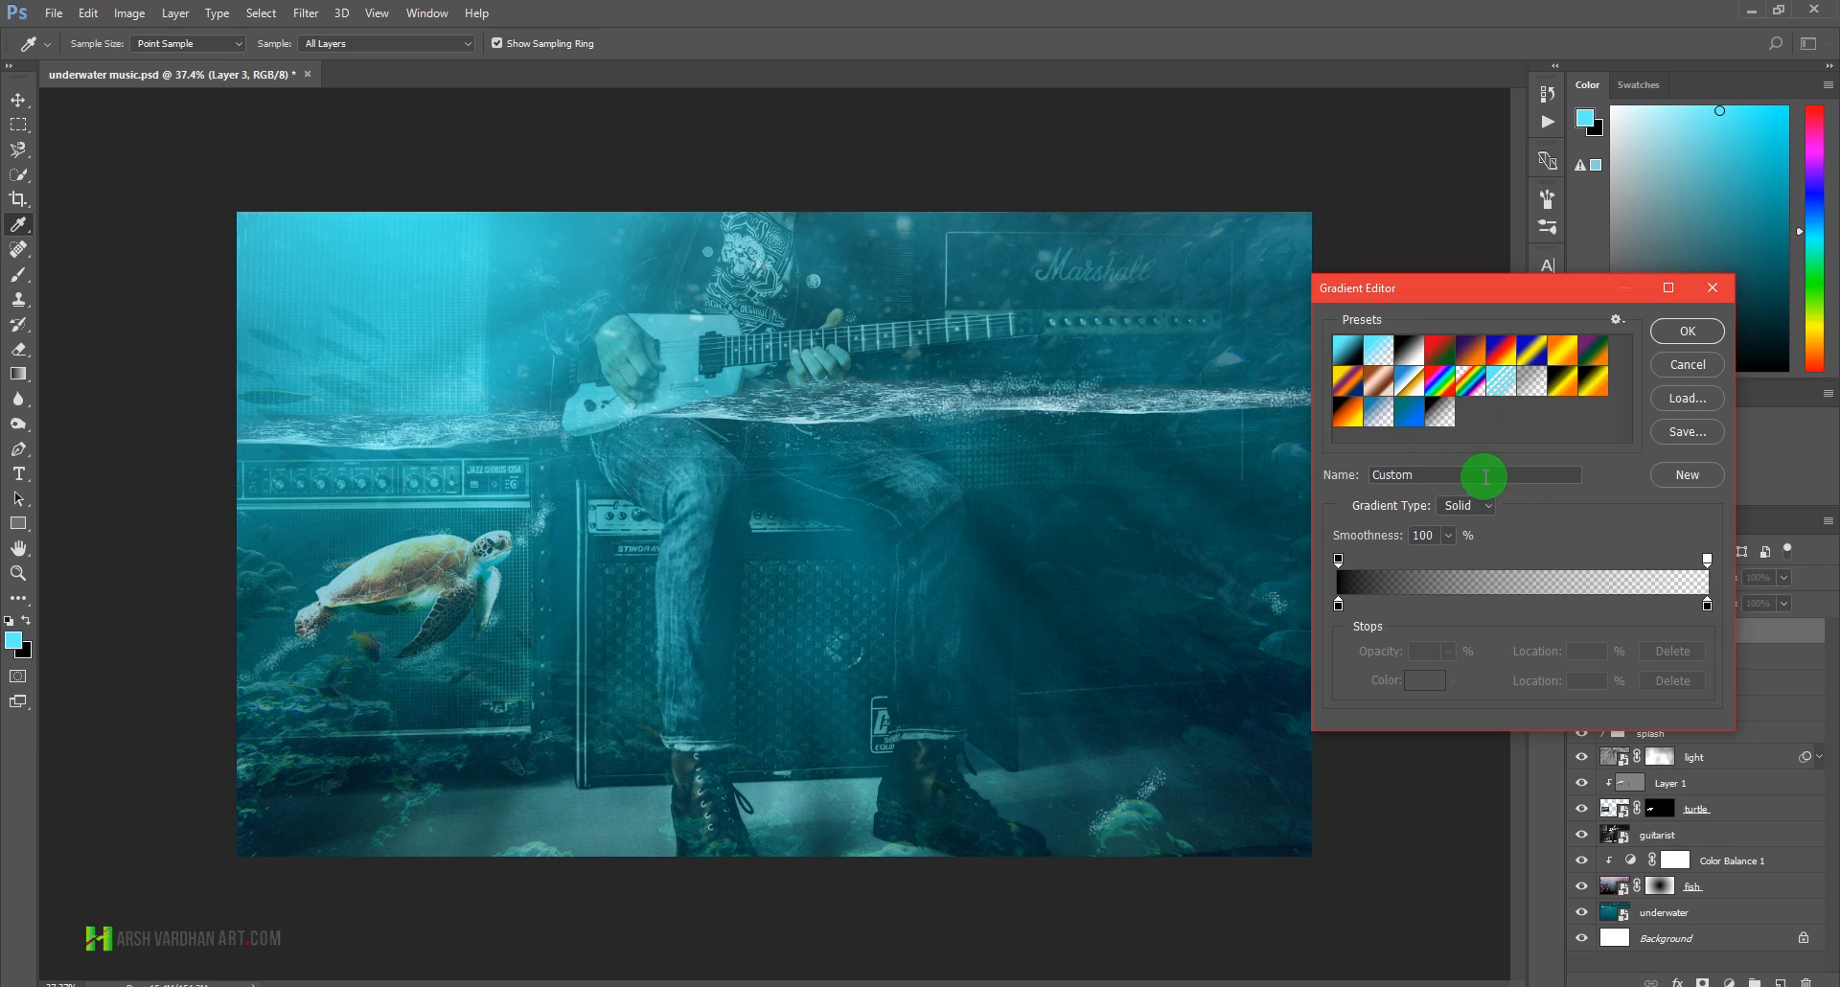
left_click(1689, 331)
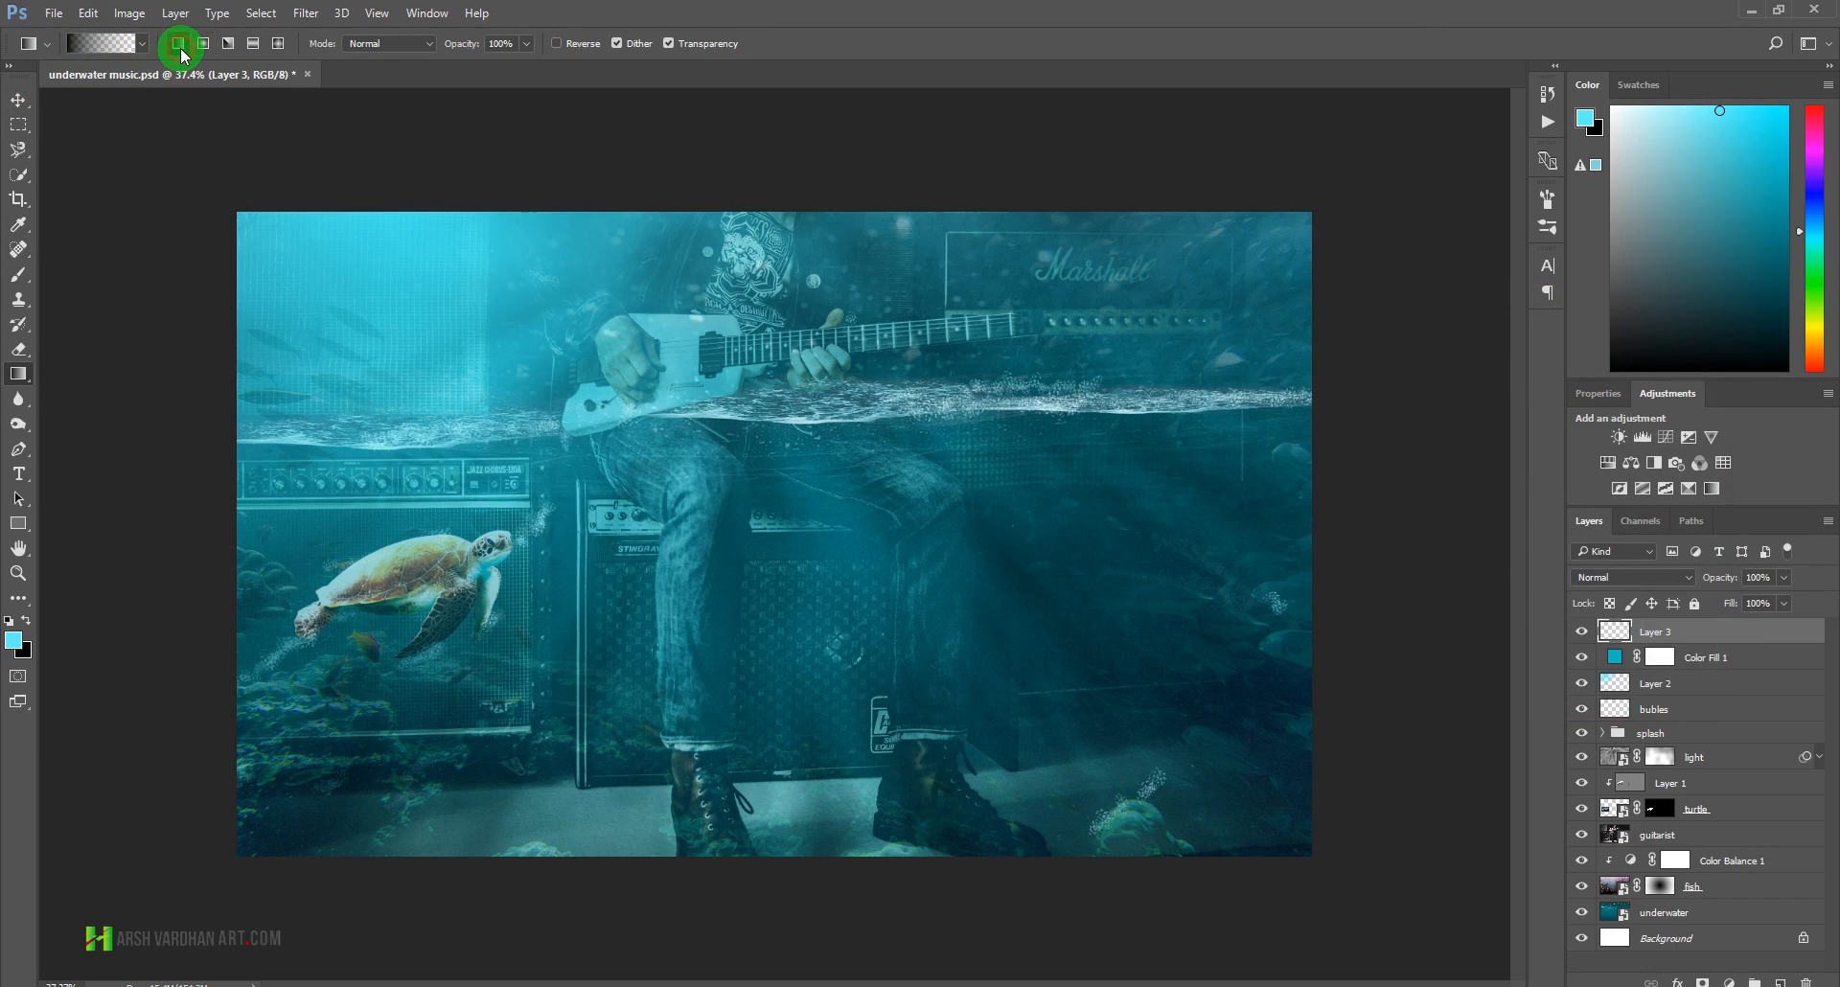
- Draw a linear black gradient from the lower edge up toward the waterline, lower its layer to 41% opacity and compare the effect
left_click_drag(982, 868, 812, 383)
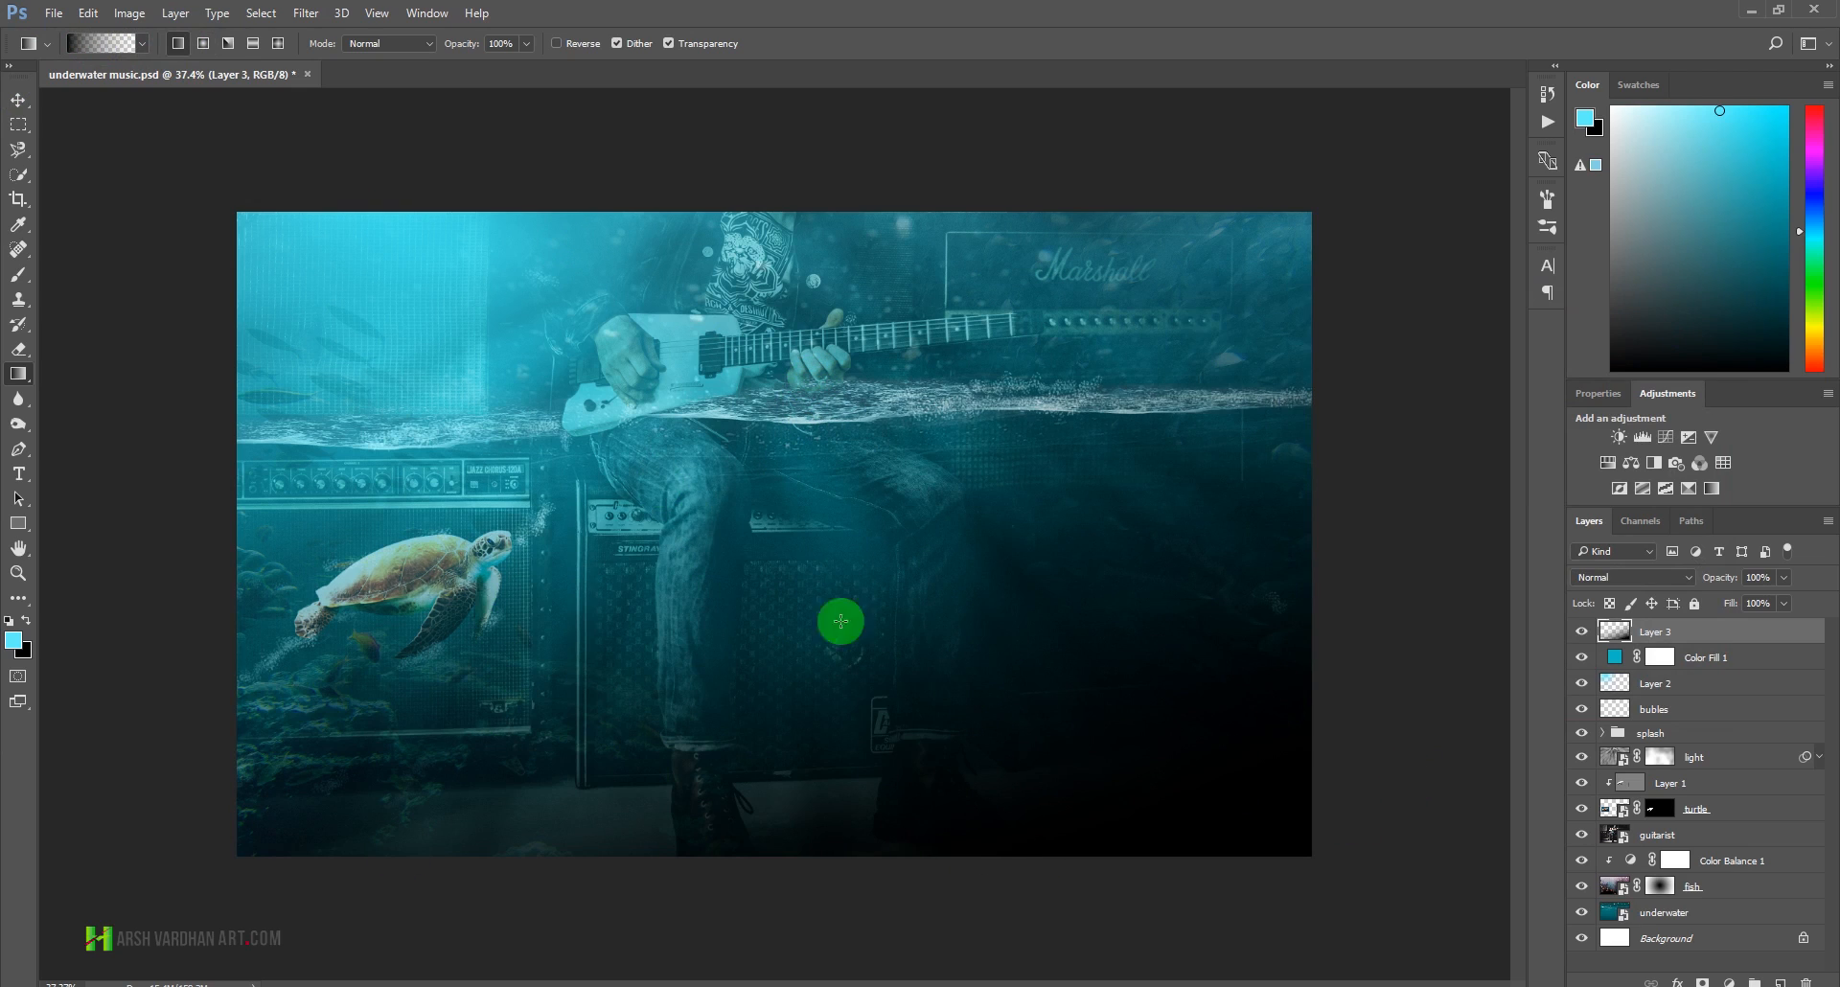
left_click(1784, 577)
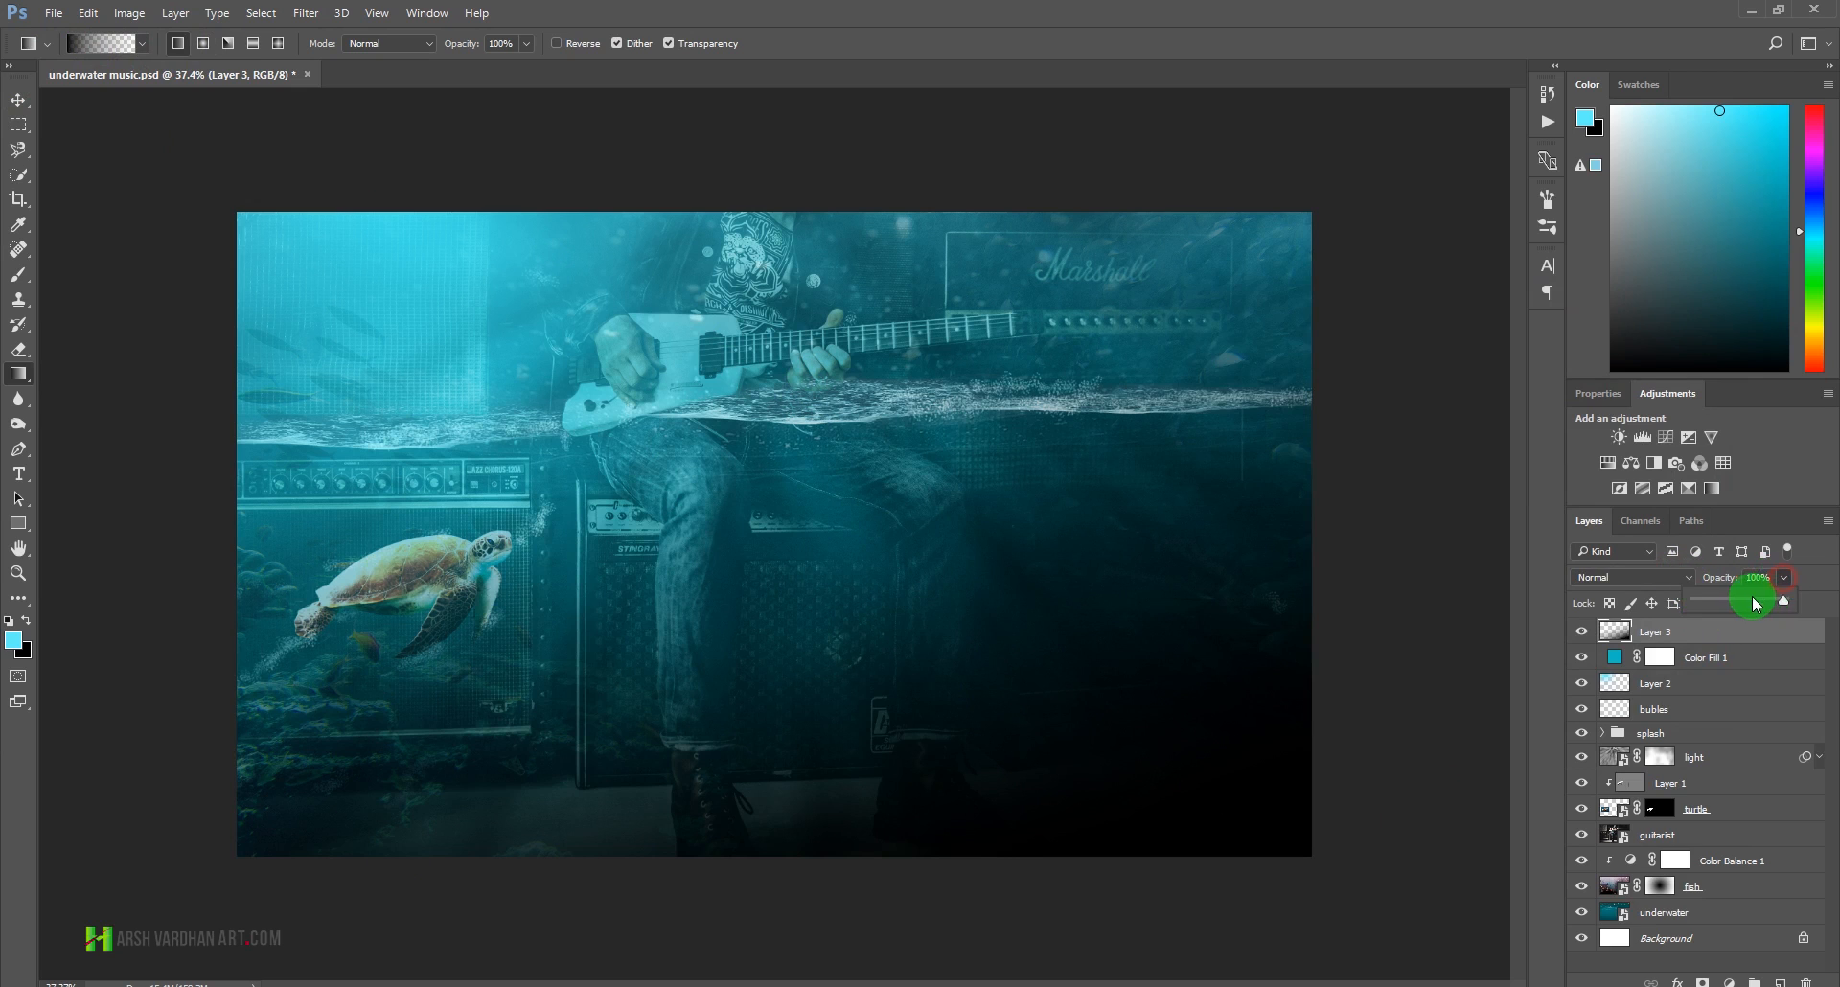
left_click_drag(1746, 595, 1732, 603)
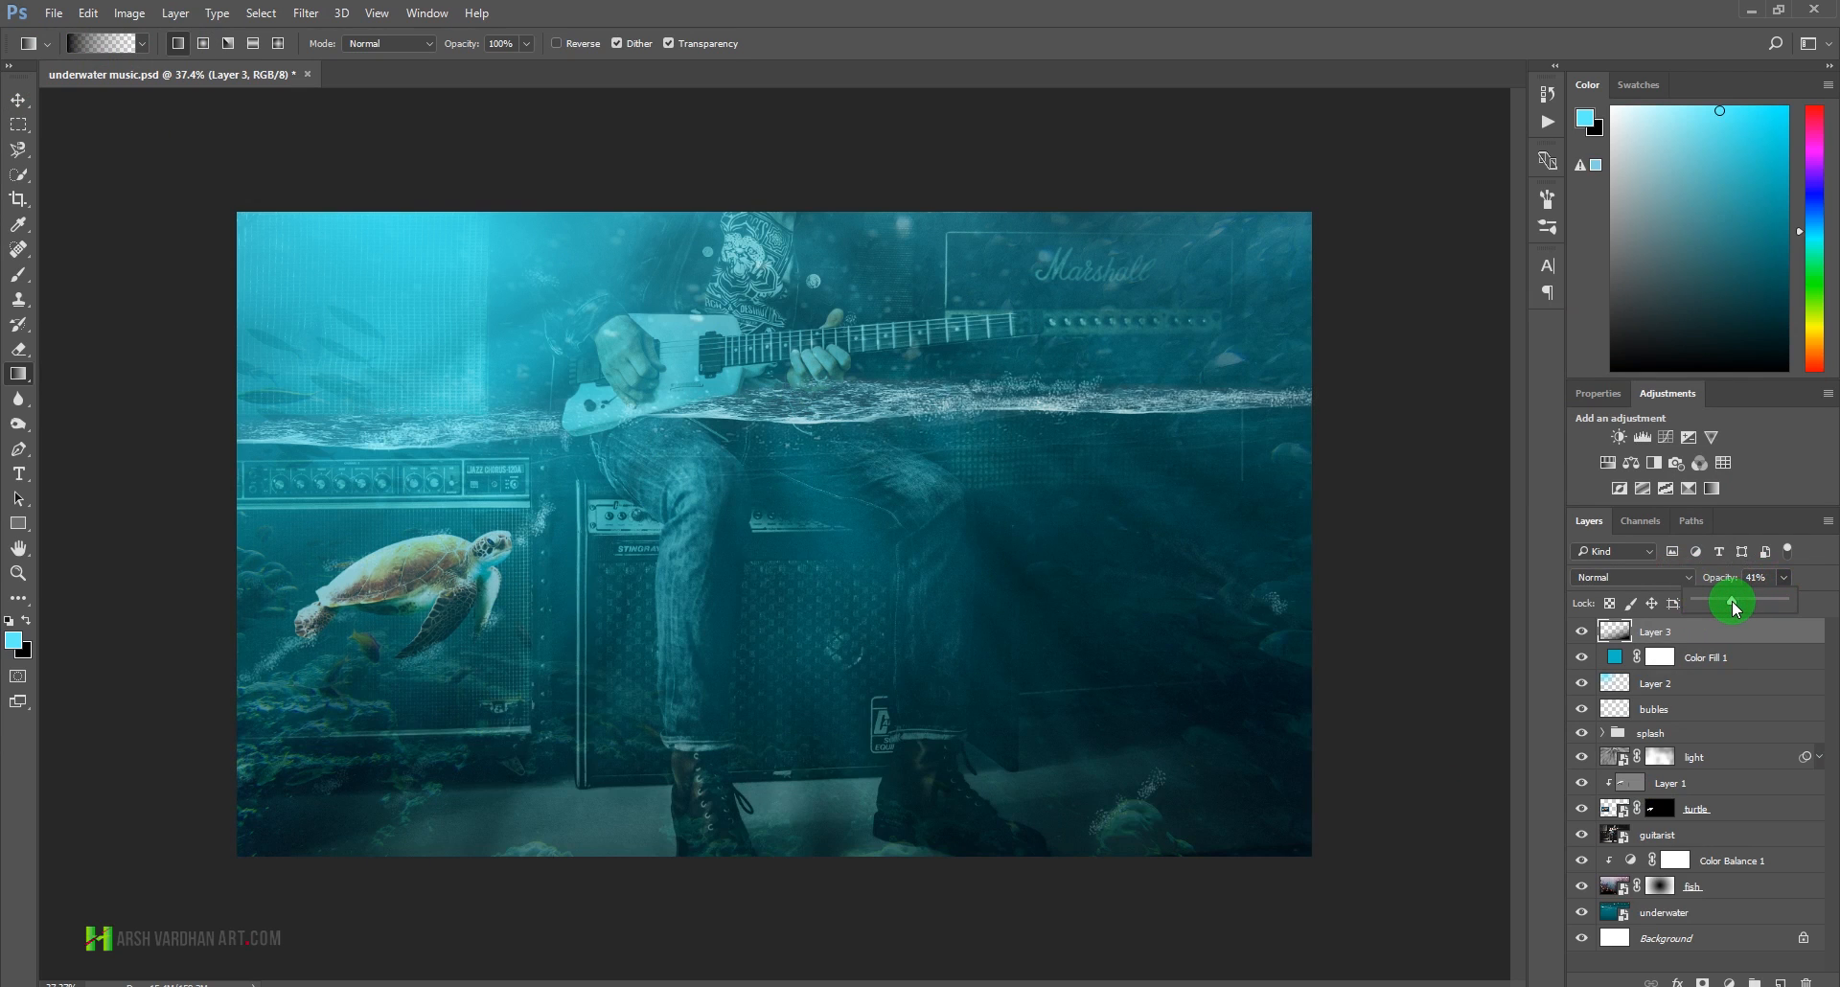
left_click(1582, 631)
left_click(1581, 632)
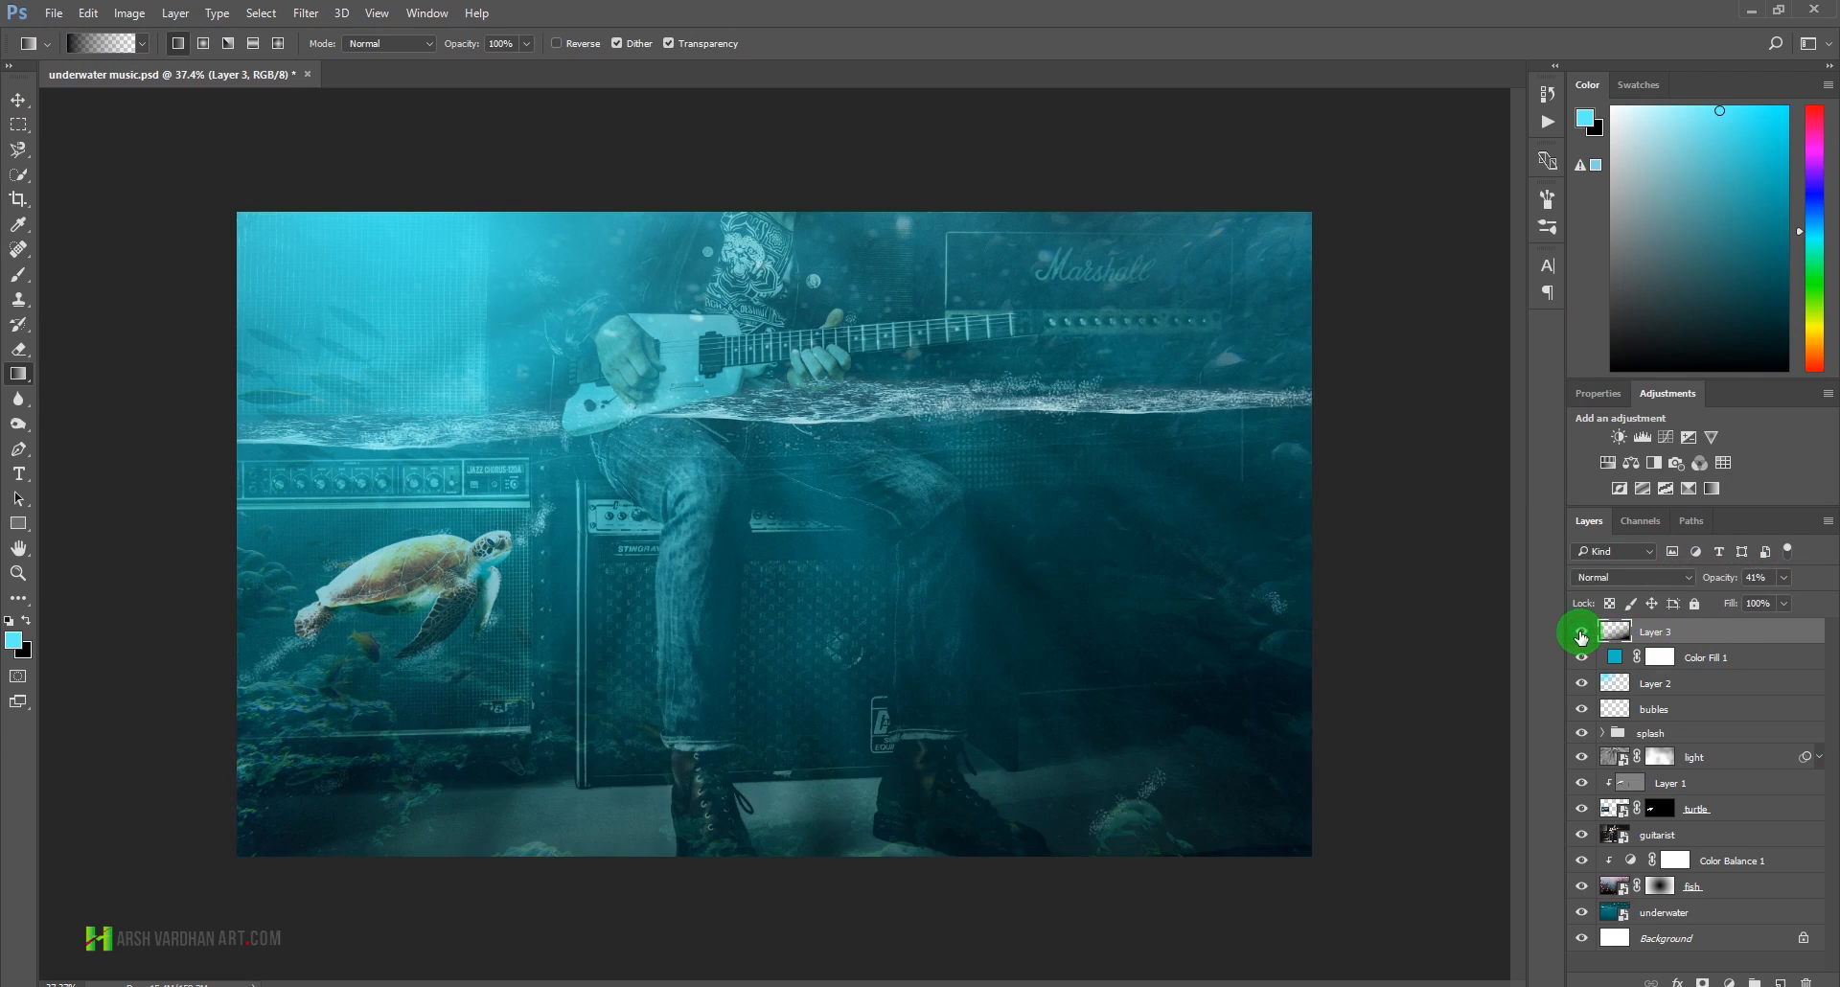
left_click(1581, 632)
left_click(1581, 632)
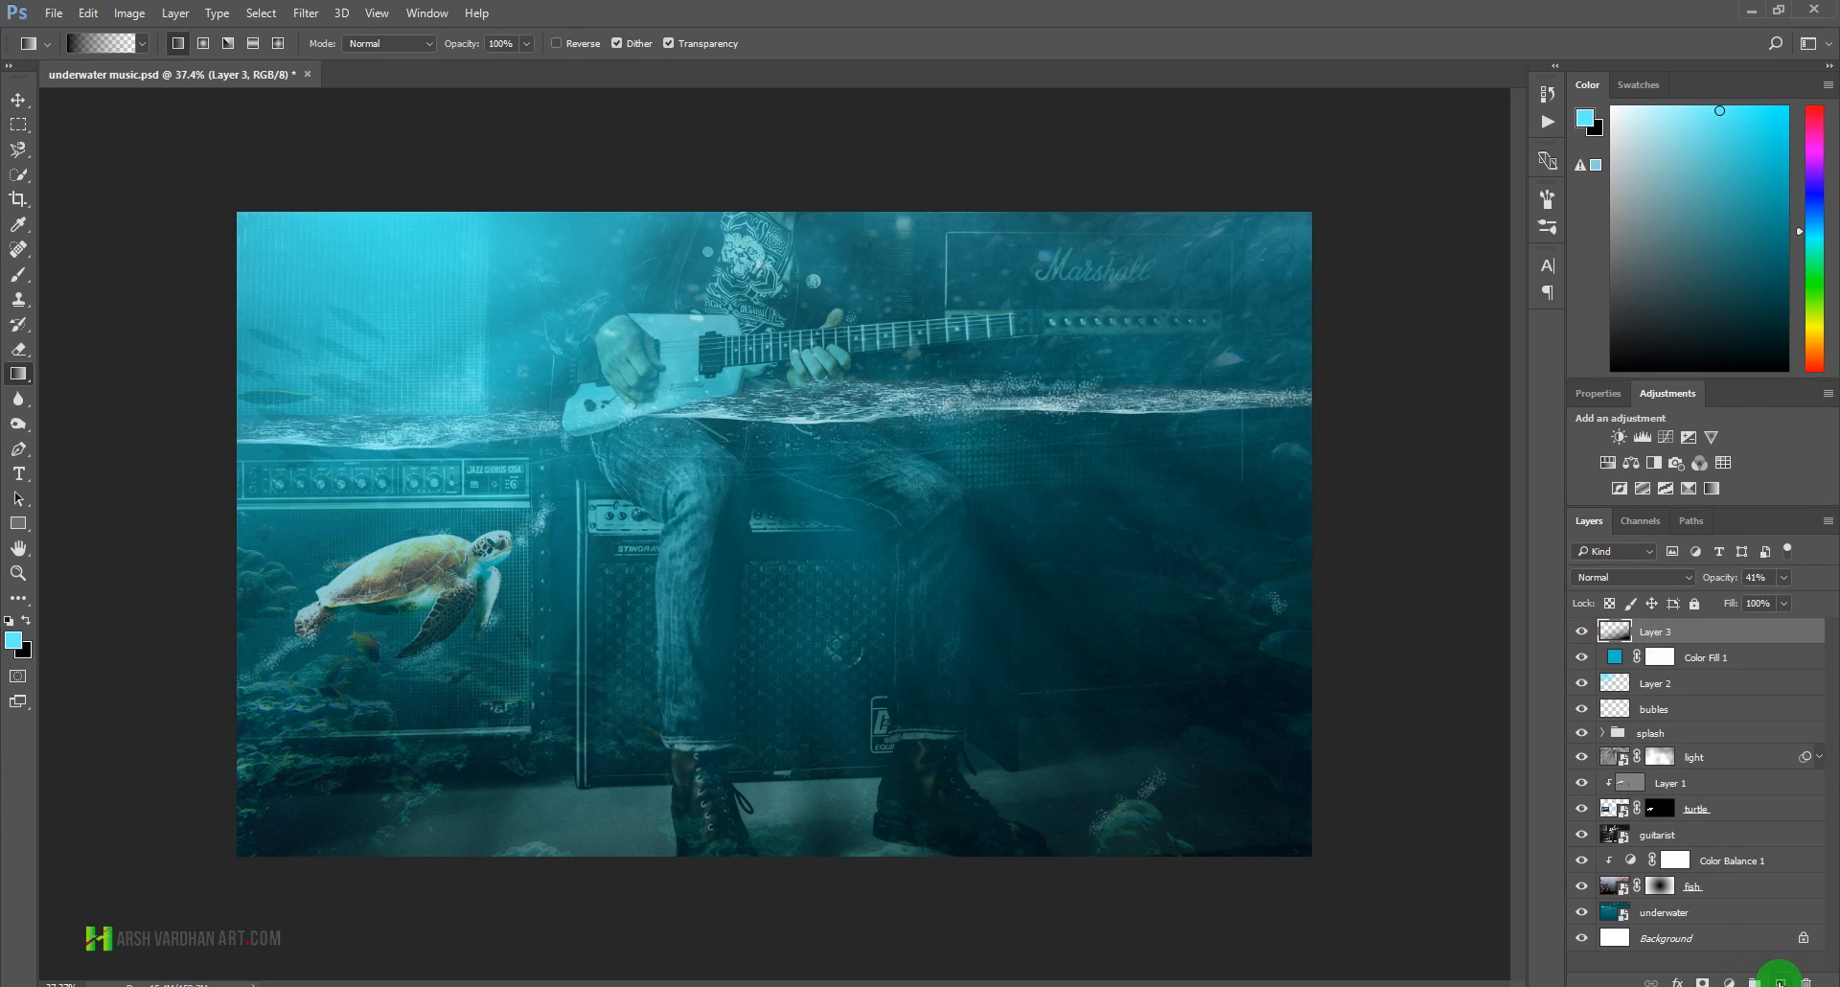
- Add a new layer above the gradient layer and set up the Spot Healing Brush at size 80, sampling all layers
left_click(1780, 984)
left_click_drag(1054, 339, 1133, 304)
left_click_drag(1184, 168, 962, 422)
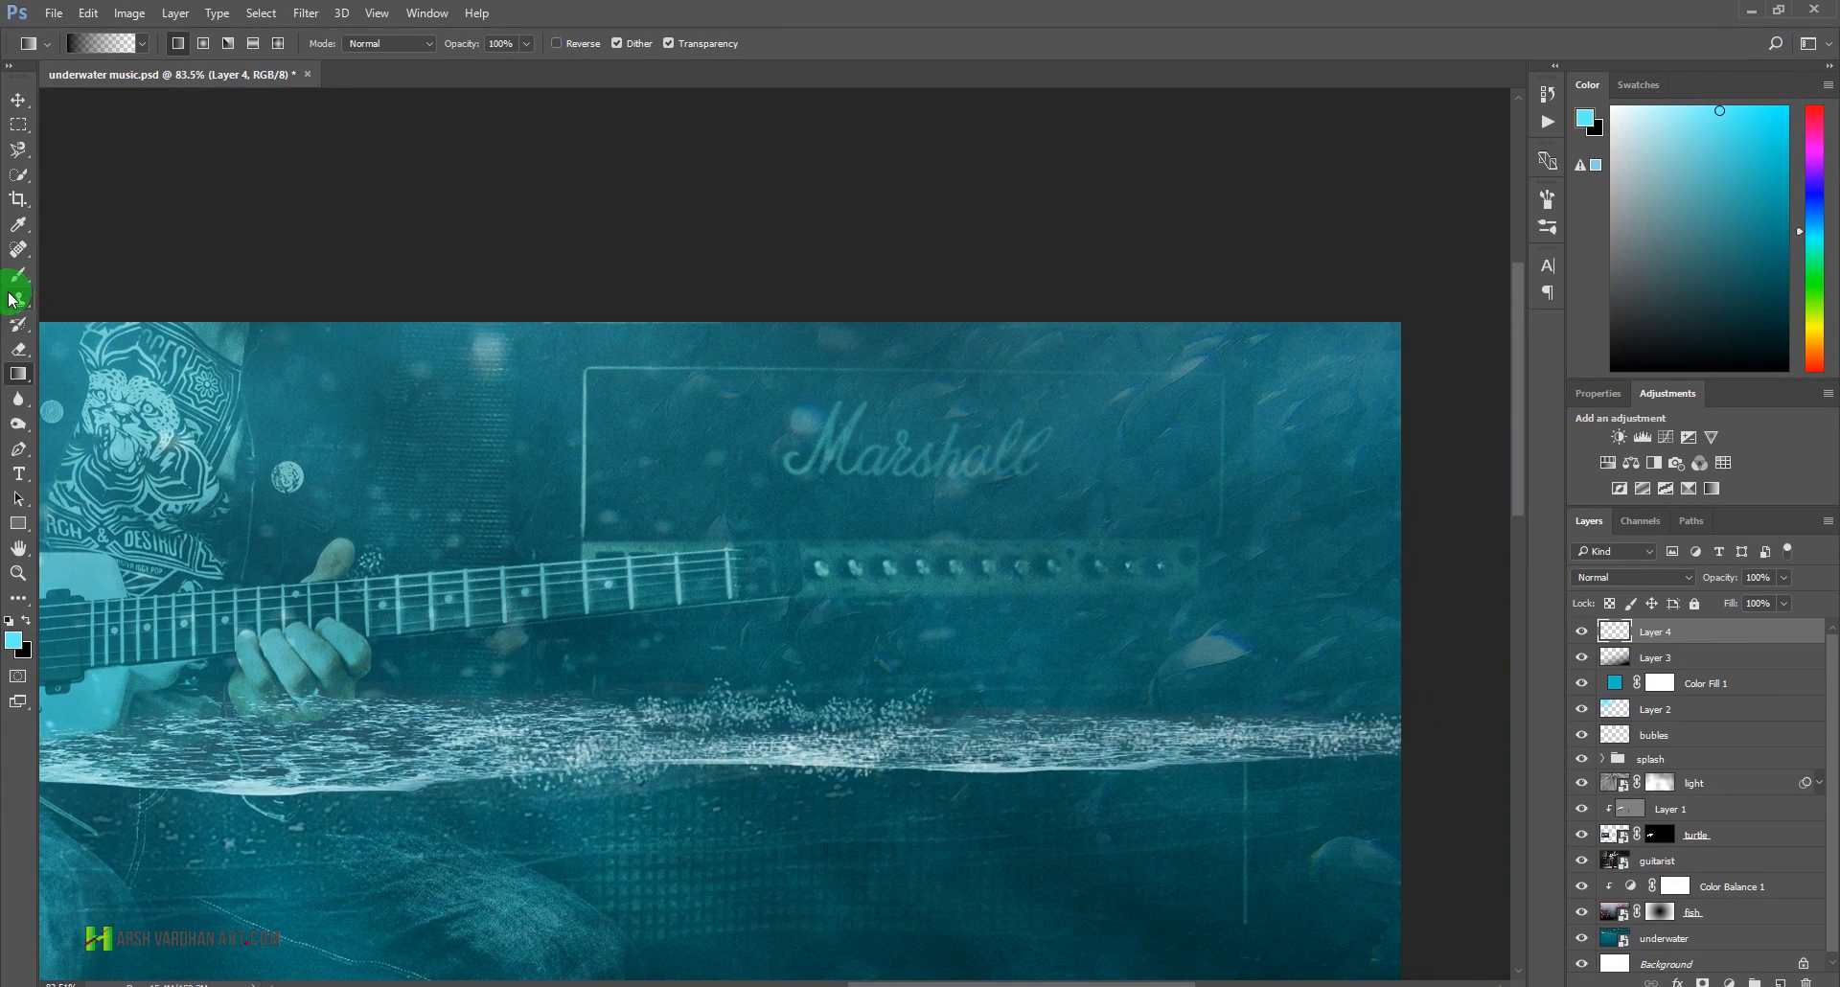
left_click(19, 228)
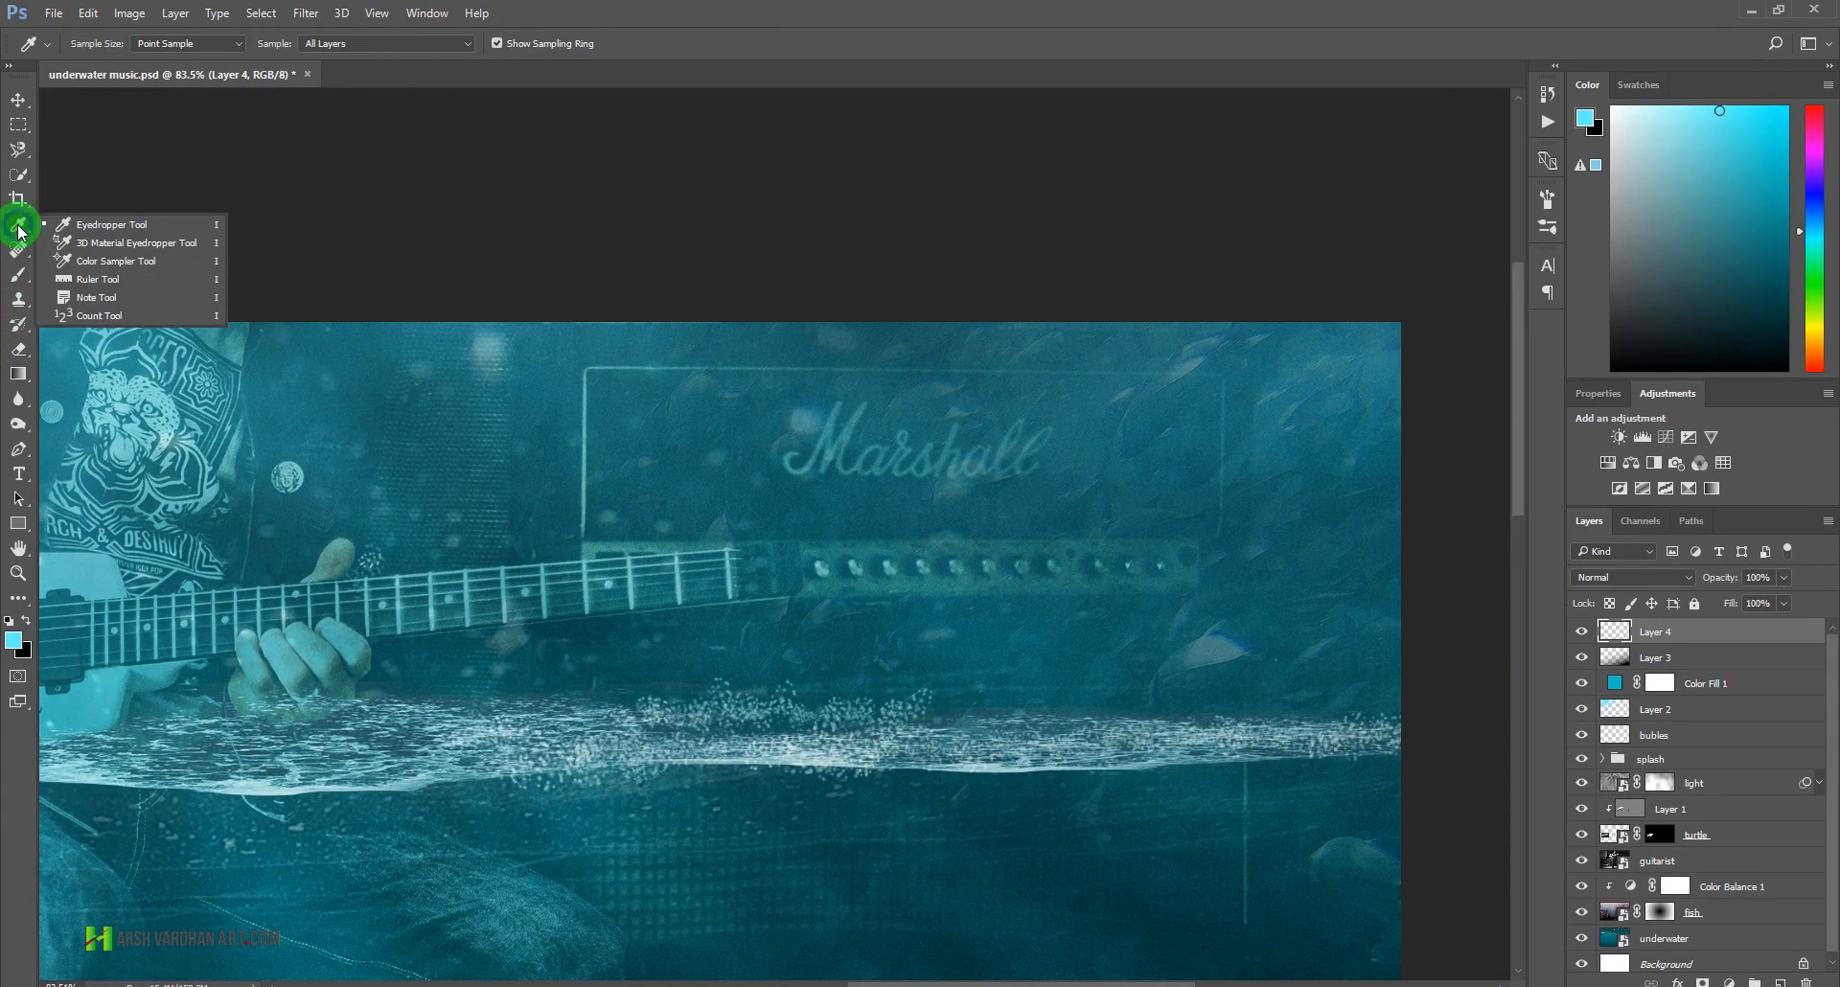
left_click(18, 198)
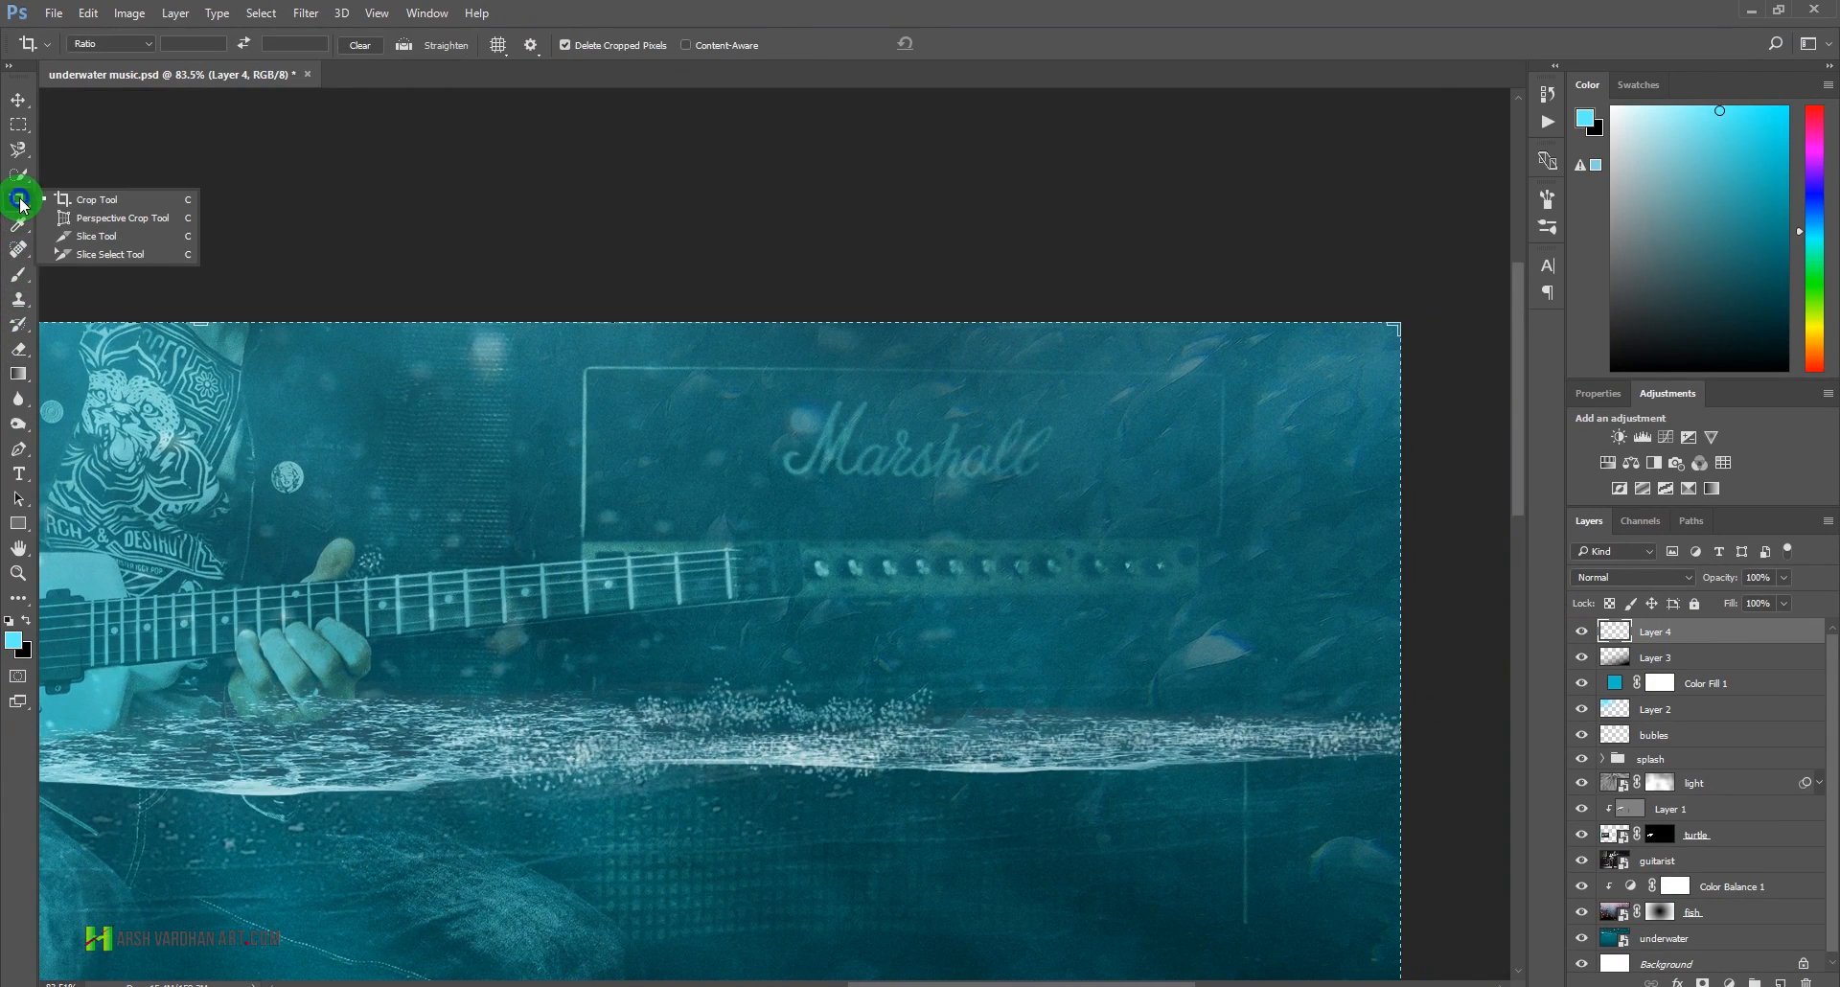
left_click(18, 249)
left_click(115, 248)
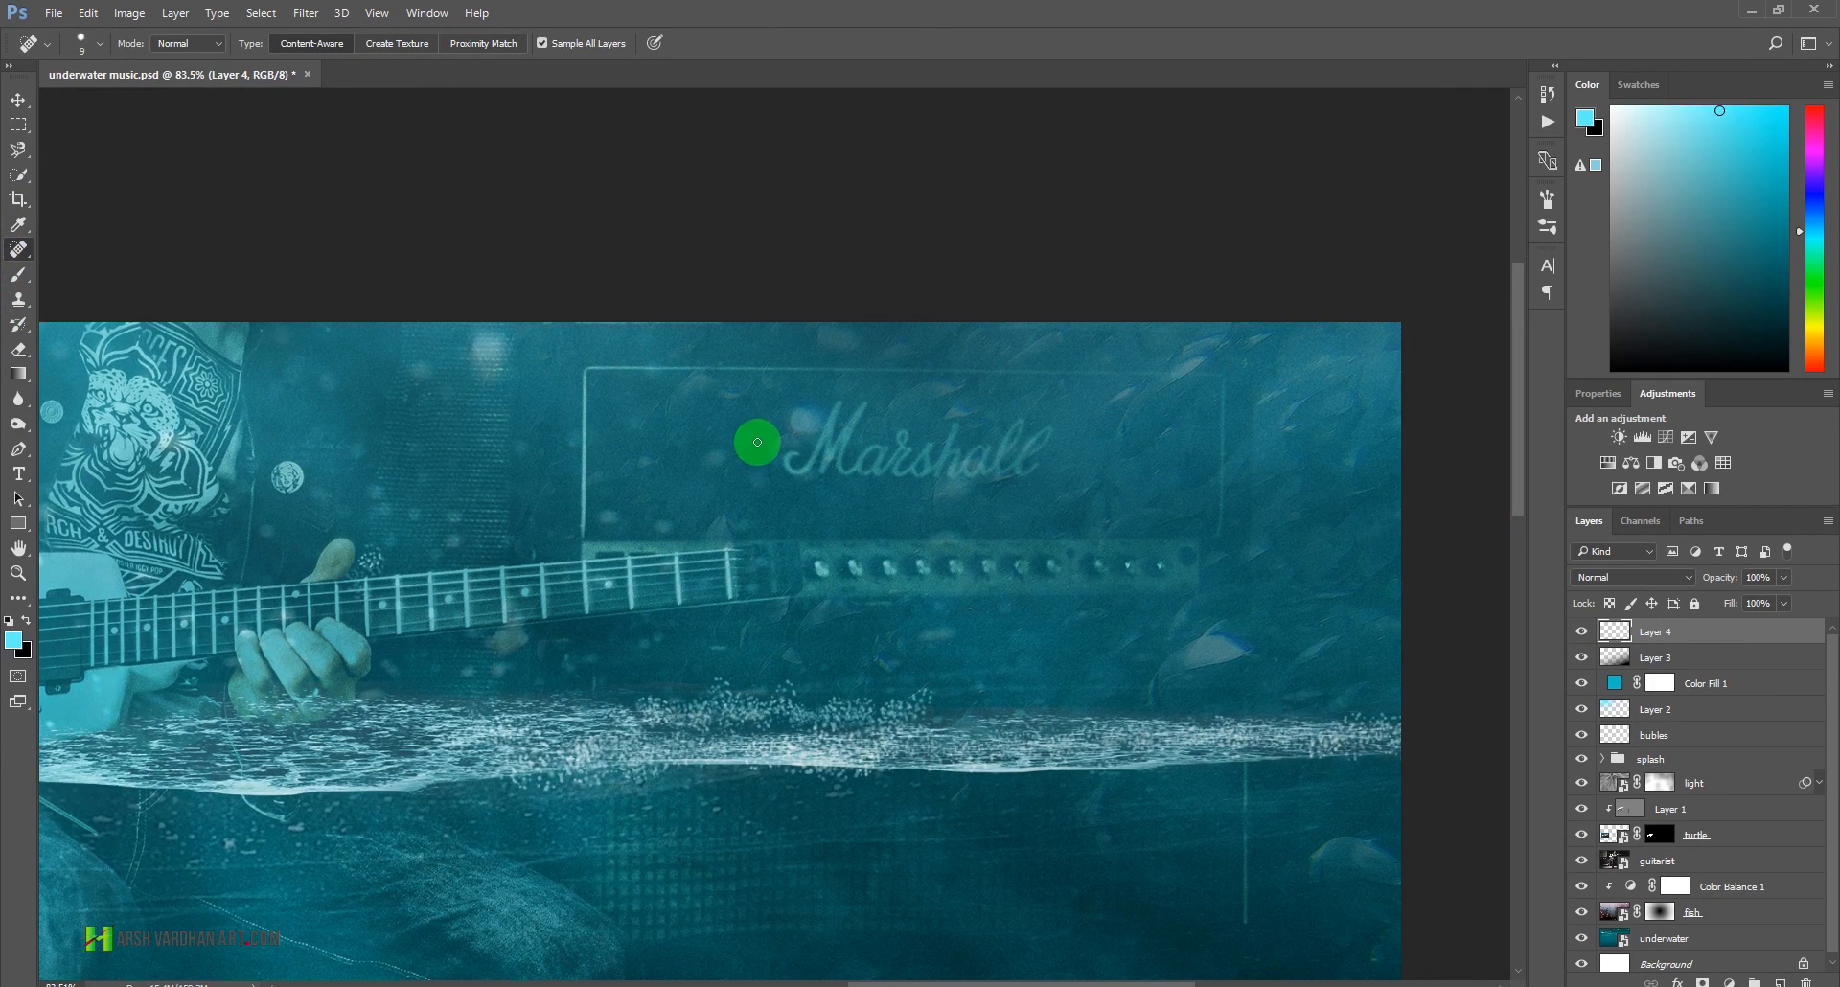
key("bracketright")
key("bracketright")
key("bracketright")
key("bracketright")
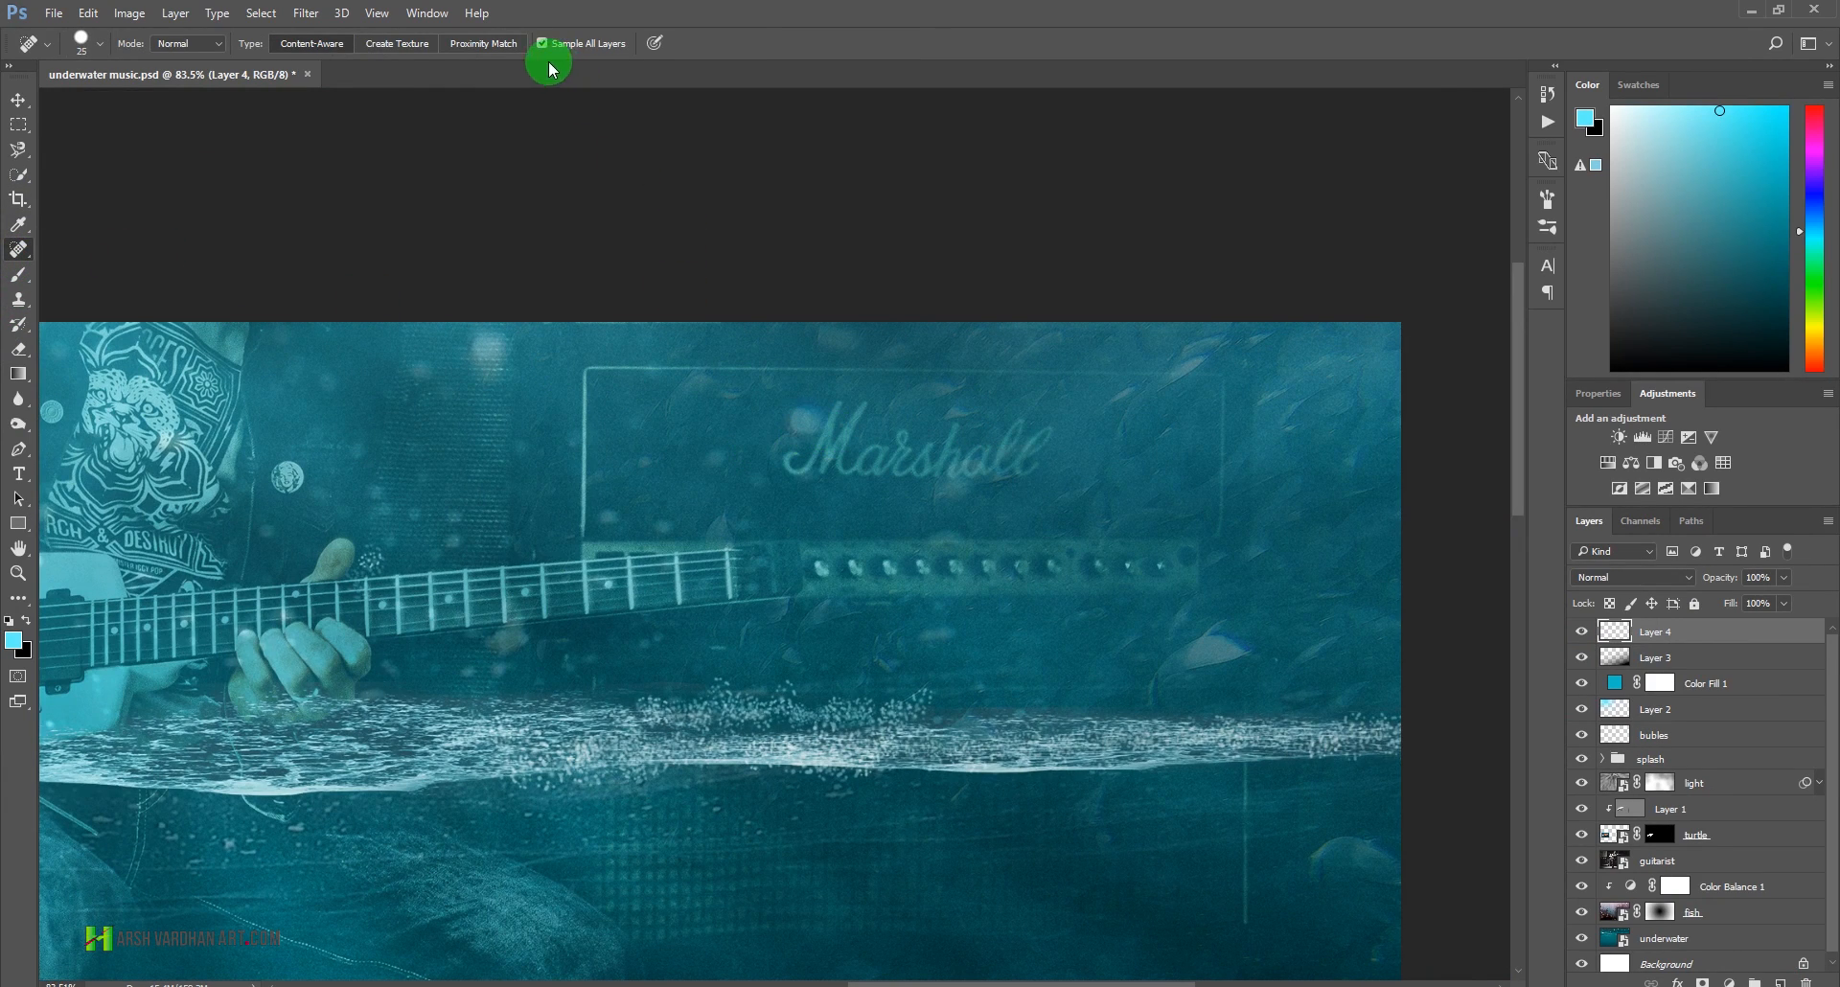
key("bracketright")
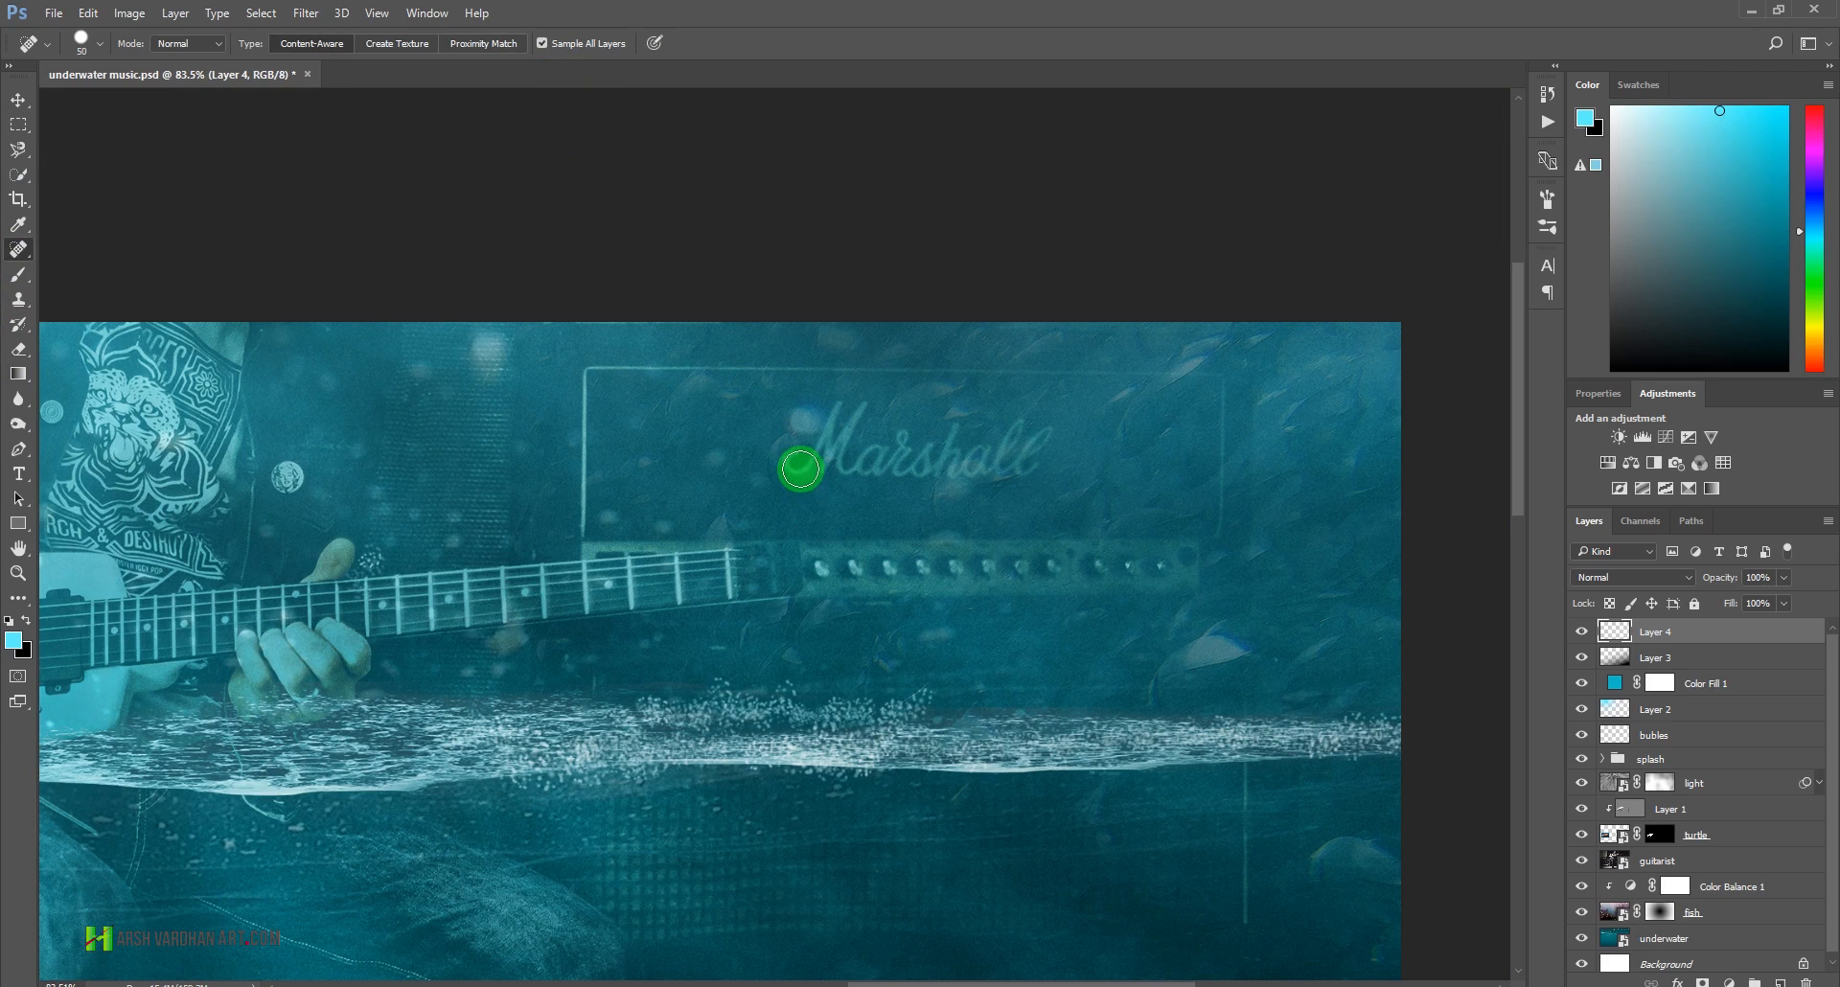
key("bracketright")
- Heal away the Marshall lettering and the amplifier's frame outline above the guitar neck
mouse_move(802, 461)
left_mouse_down()
mouse_move(860, 426)
mouse_move(850, 457)
mouse_move(1006, 464)
mouse_move(1047, 447)
mouse_move(797, 423)
left_mouse_up()
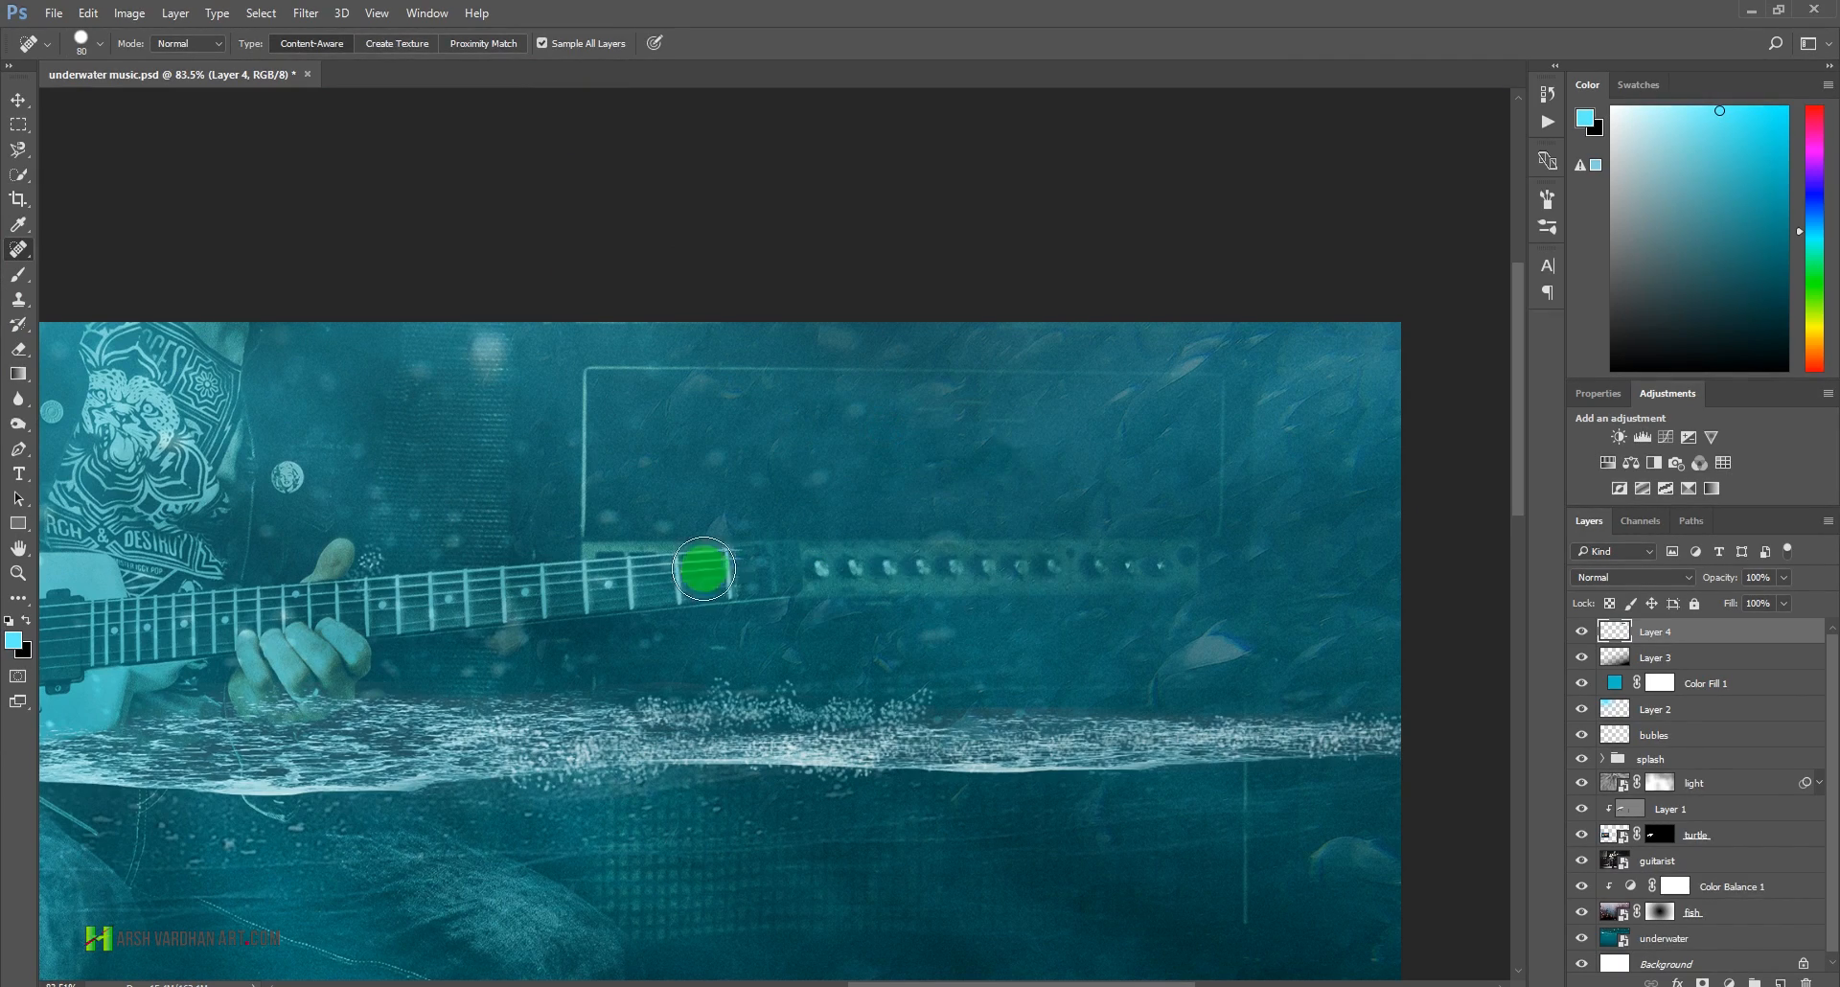
left_click_drag(1055, 486, 963, 478)
mouse_move(825, 493)
left_mouse_down()
mouse_move(824, 407)
mouse_move(1098, 404)
mouse_move(1245, 411)
mouse_move(1247, 510)
left_mouse_up()
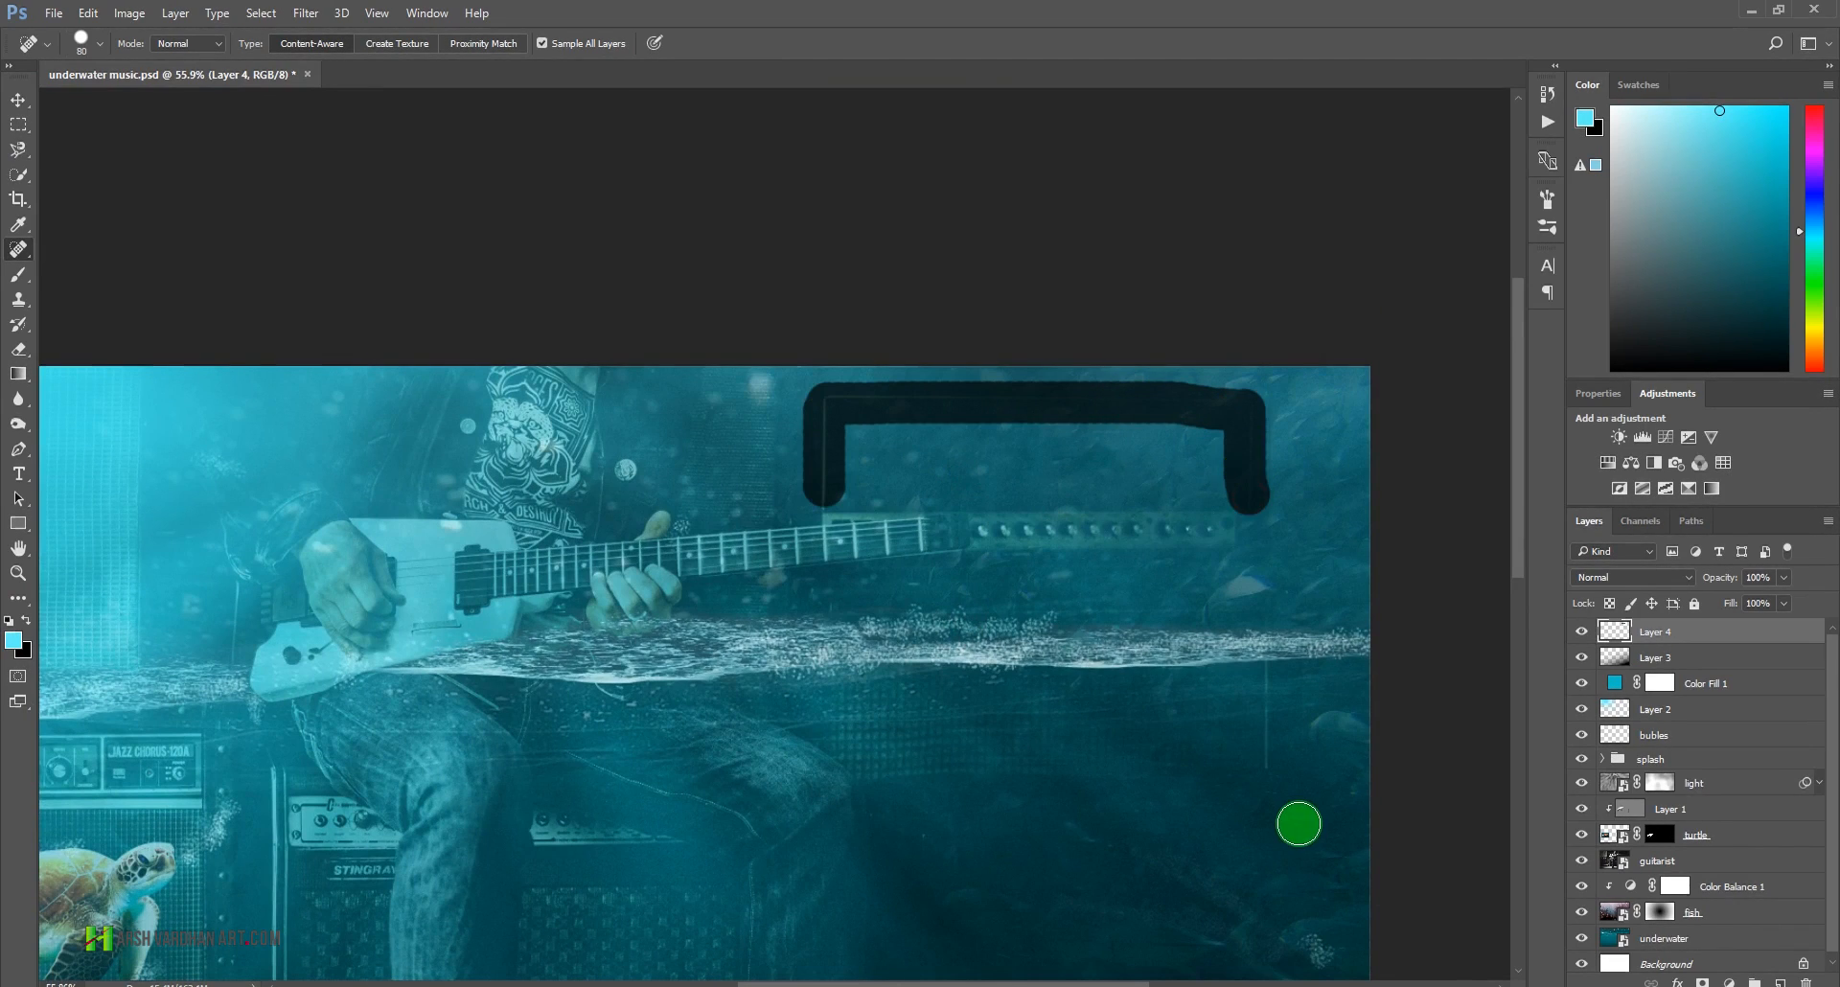
- Heal the thin vertical line below the waterline and the leftover marks near the image's upper-right corner
left_click_drag(1267, 729, 1265, 678)
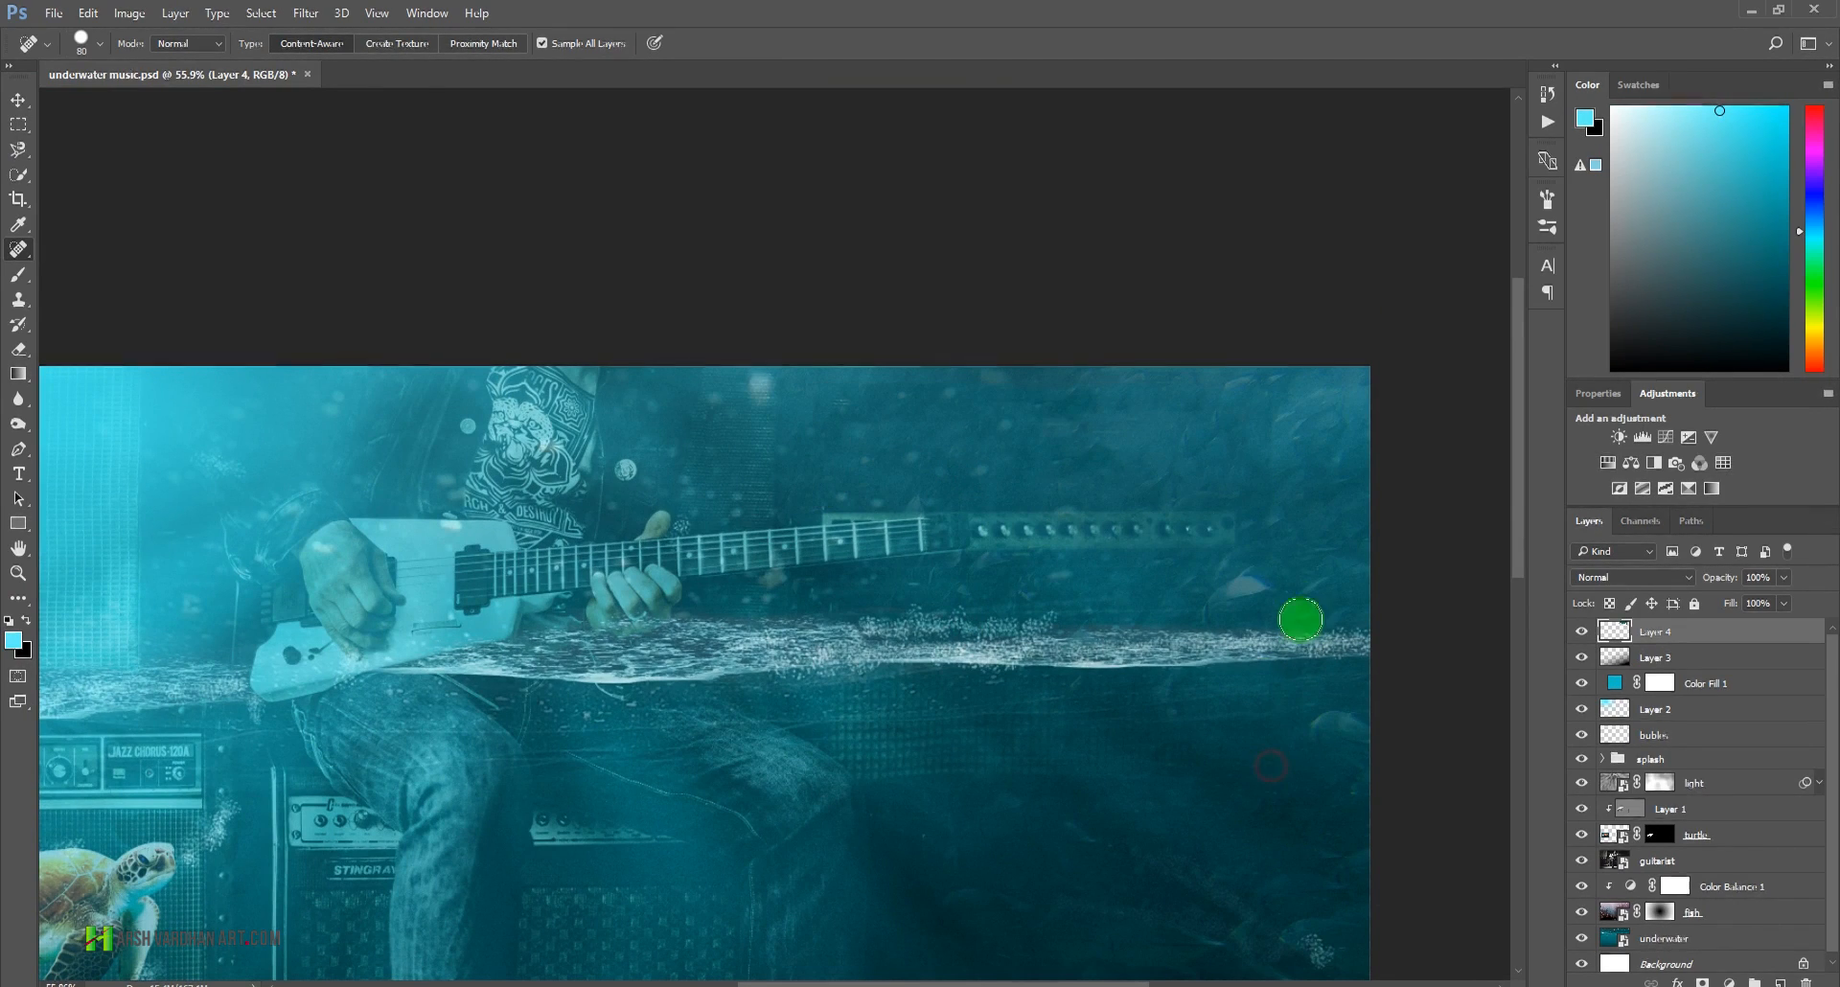
left_click(1297, 414)
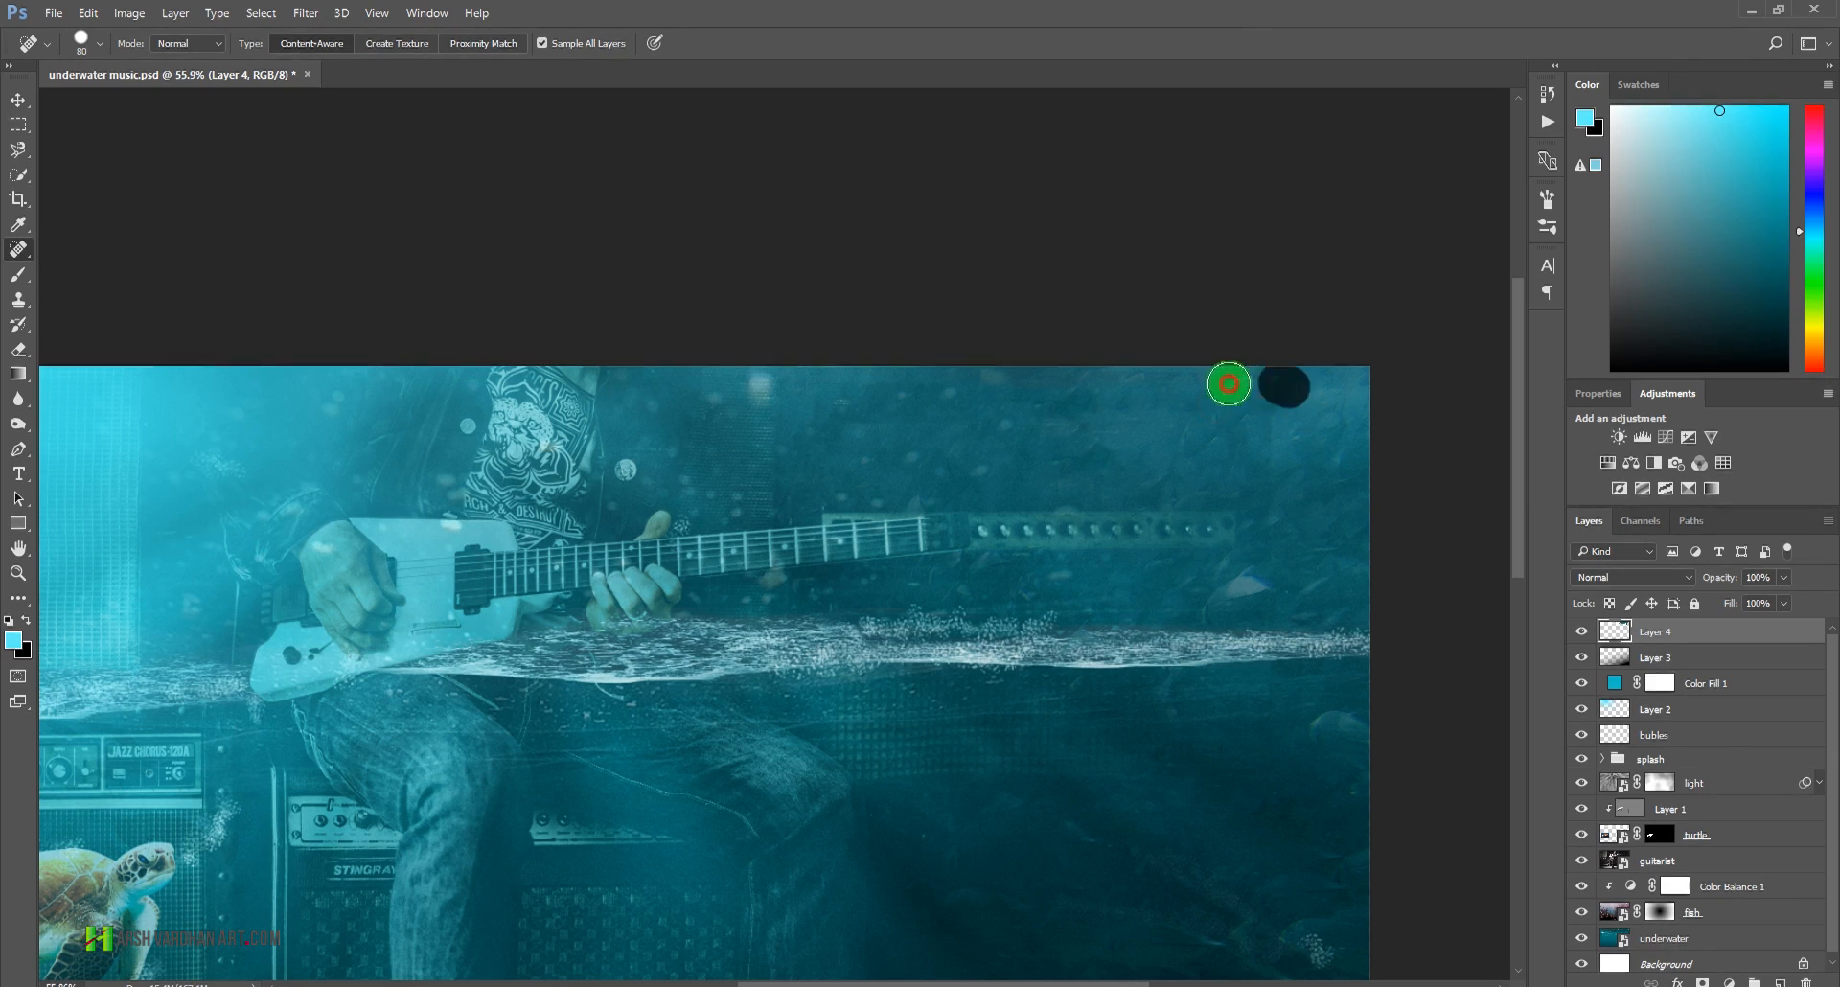
left_click_drag(1280, 544, 1224, 548)
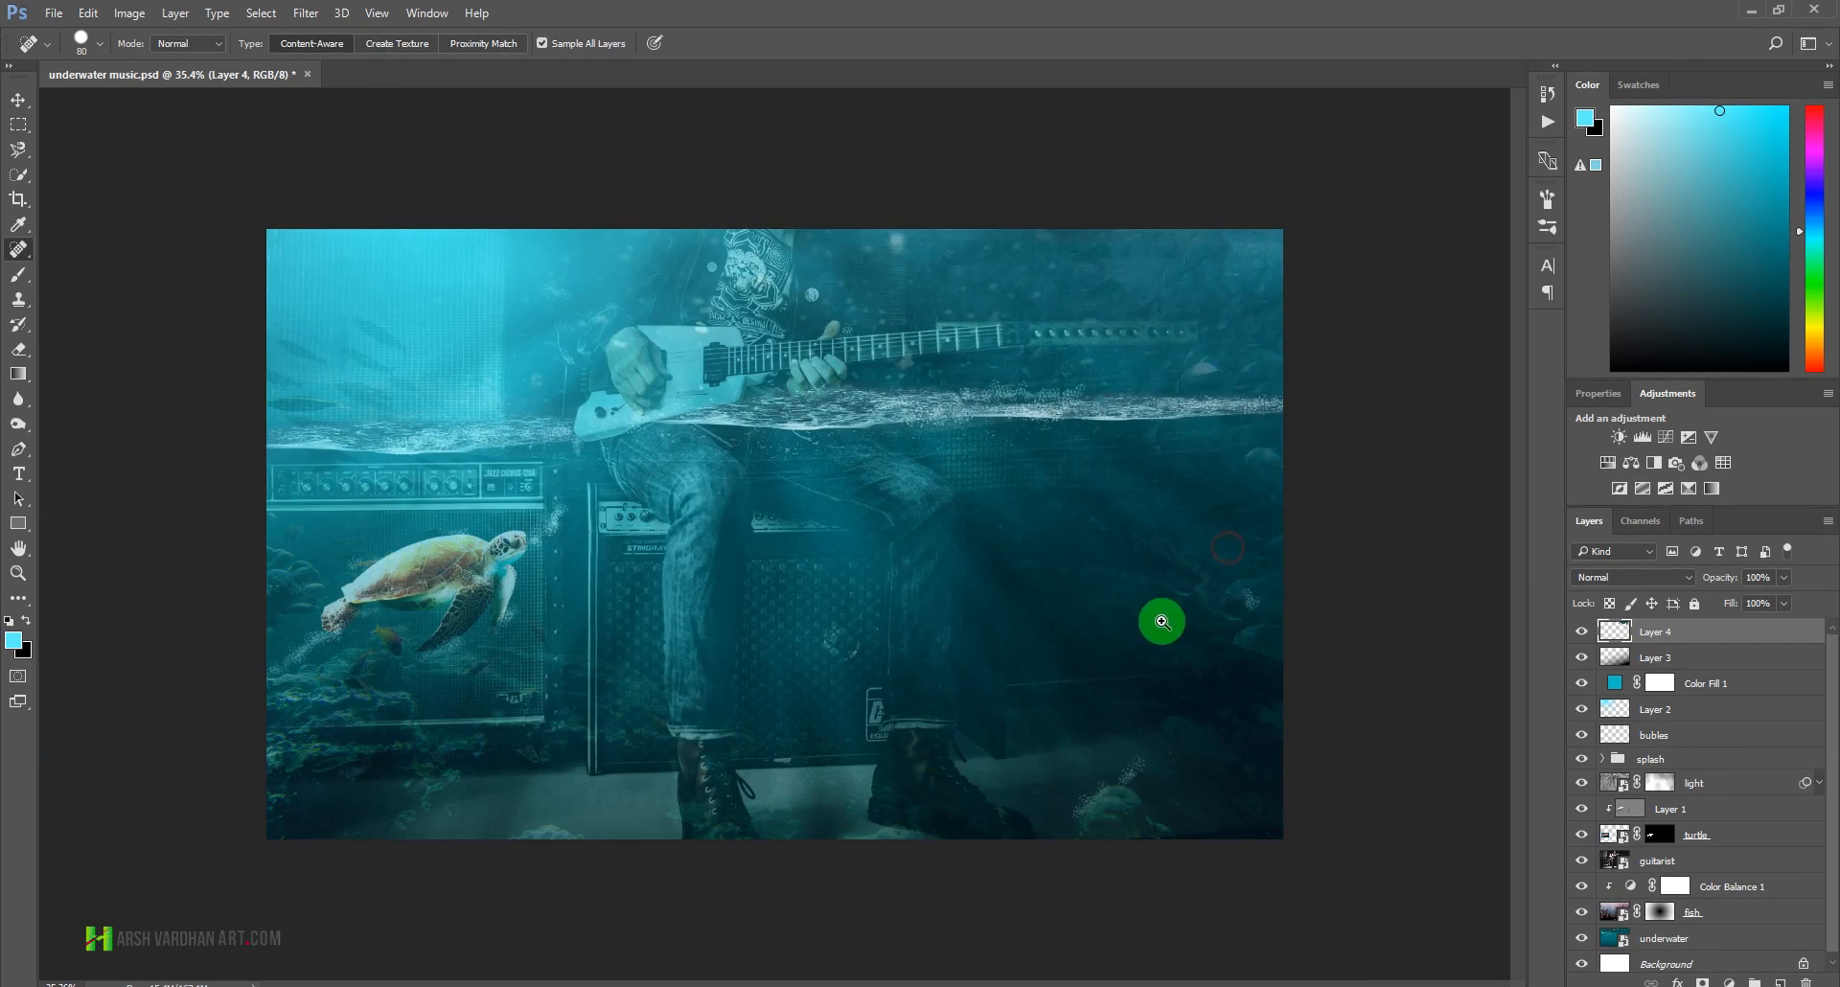
left_click_drag(1072, 679, 1042, 686)
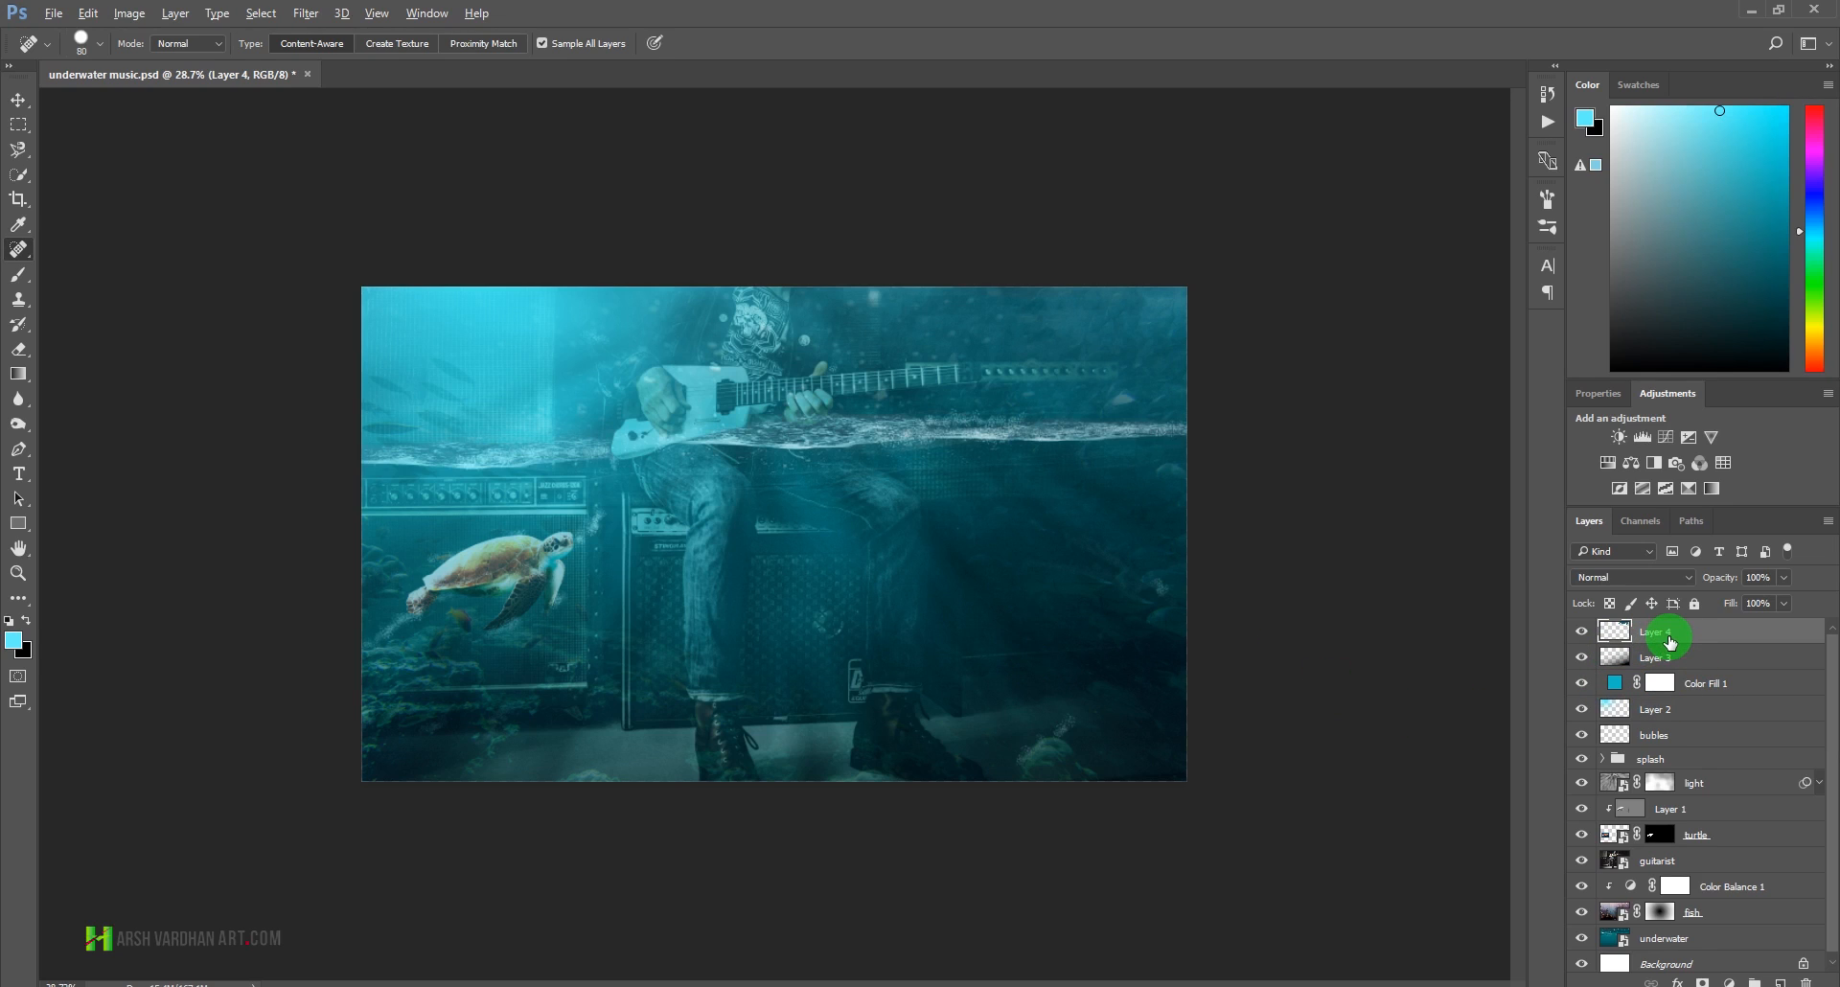
- Stamp all visible layers into a new top layer and set its blend mode to Linear Light
key("ctrl+shift+alt+e")
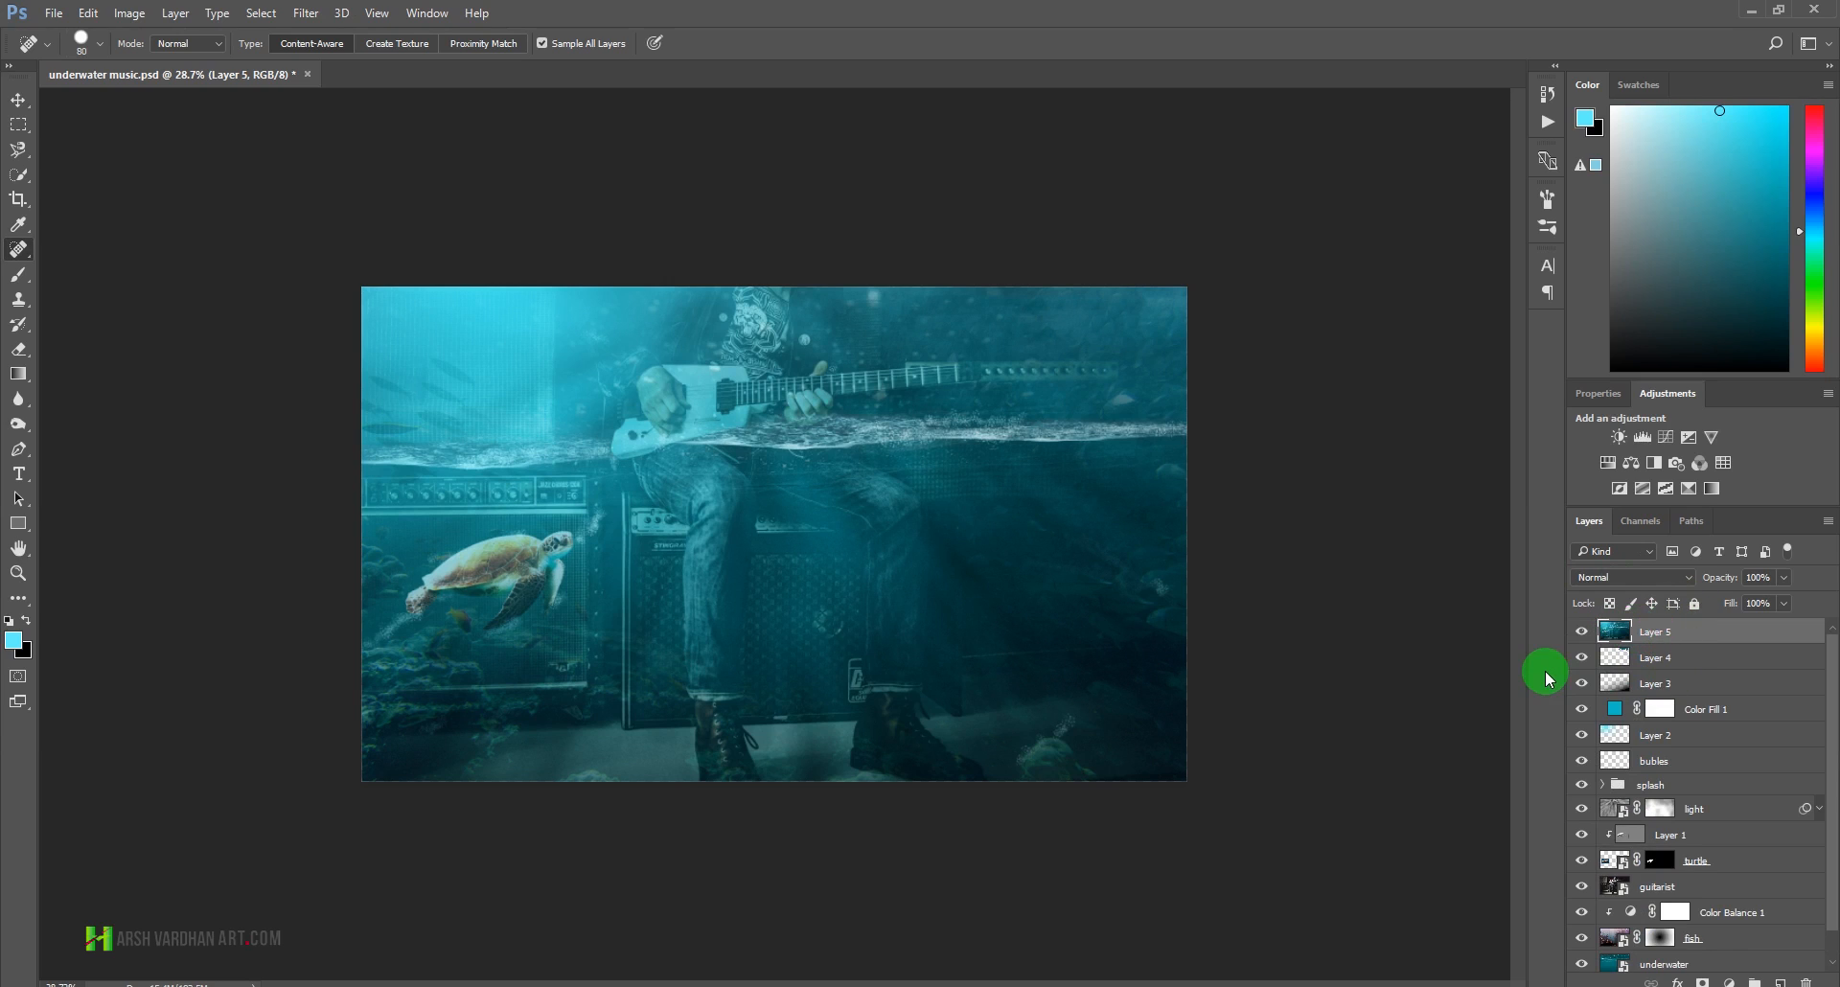
left_click(1639, 577)
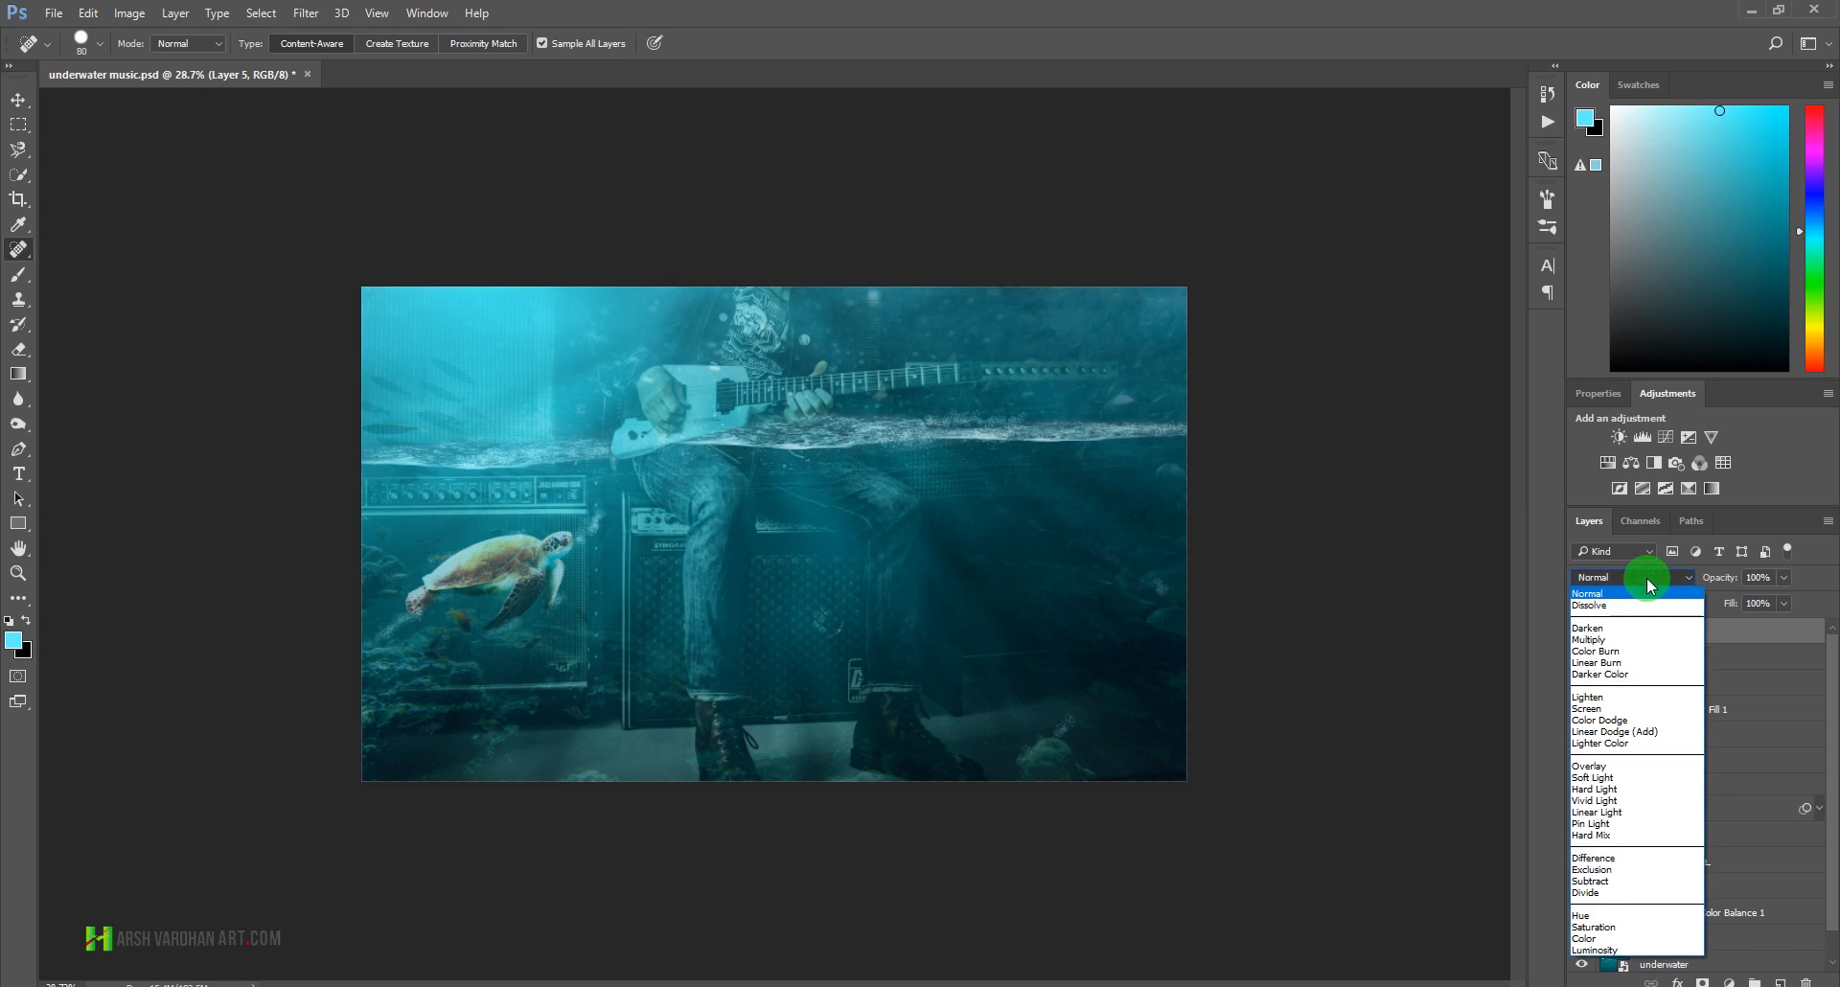
left_click(1660, 814)
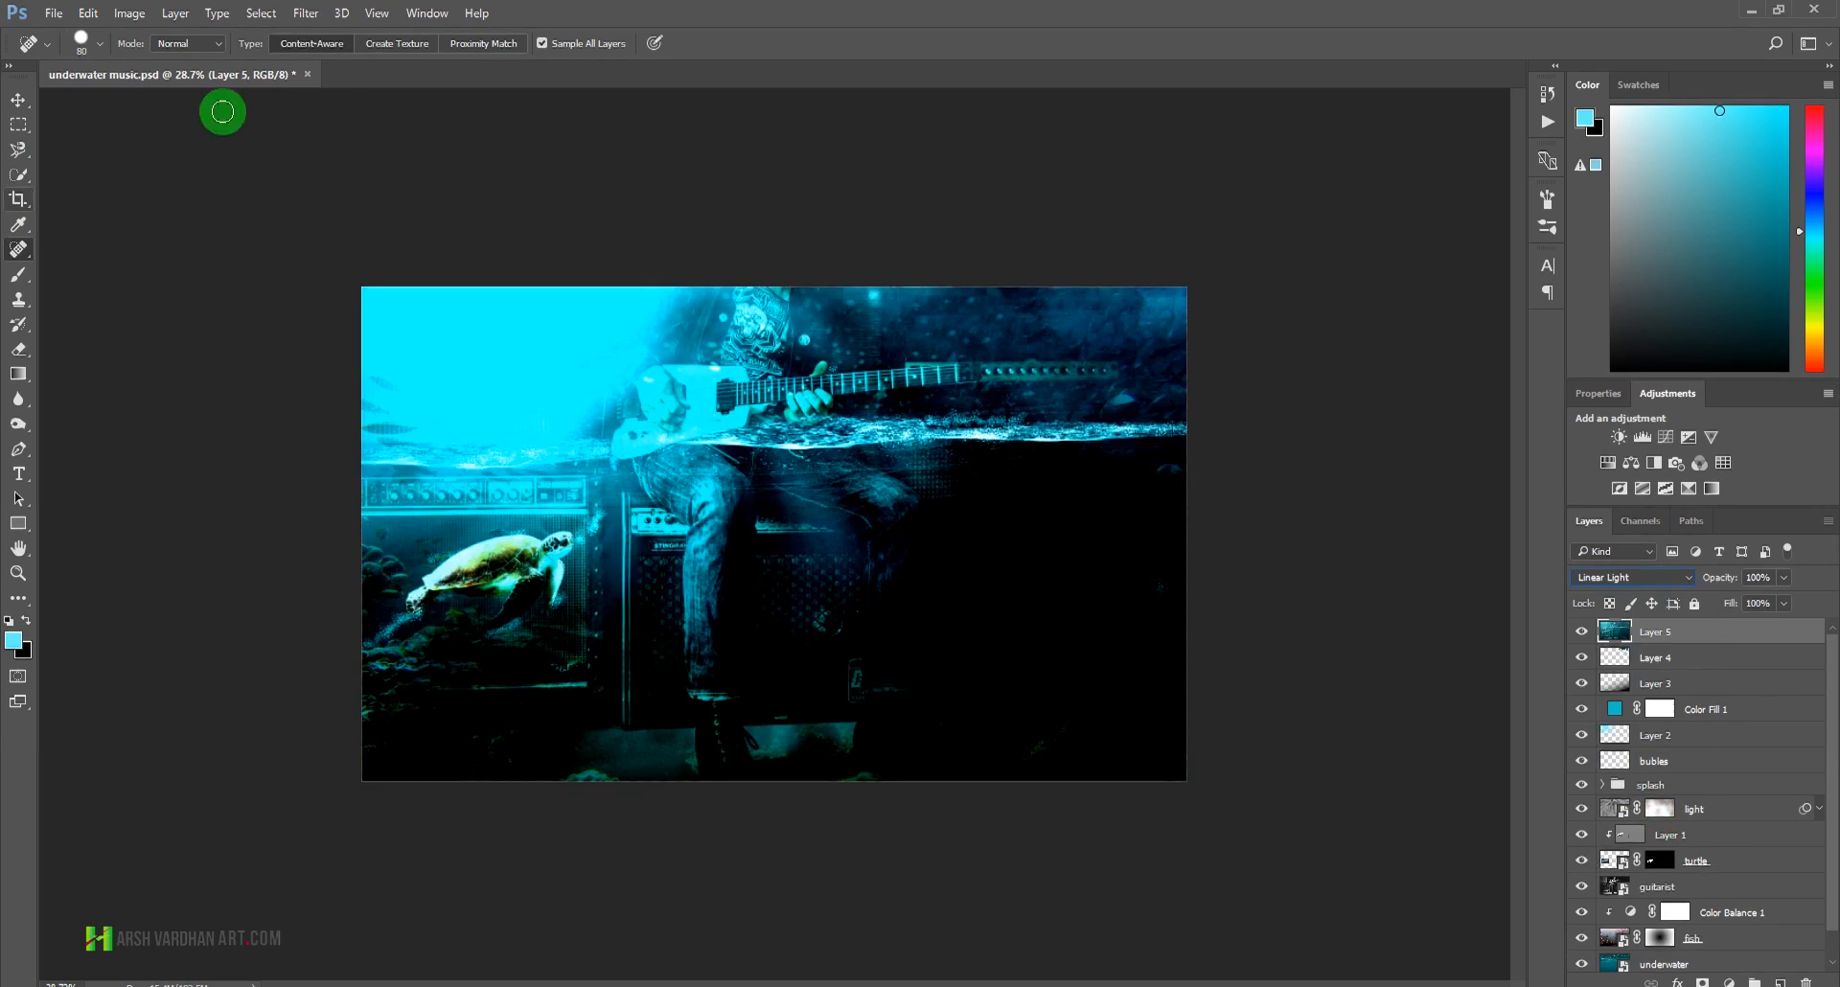
- Apply a High Pass filter with a 1.1-pixel radius to the stamped layer and inspect the sharpening up close
left_click(305, 13)
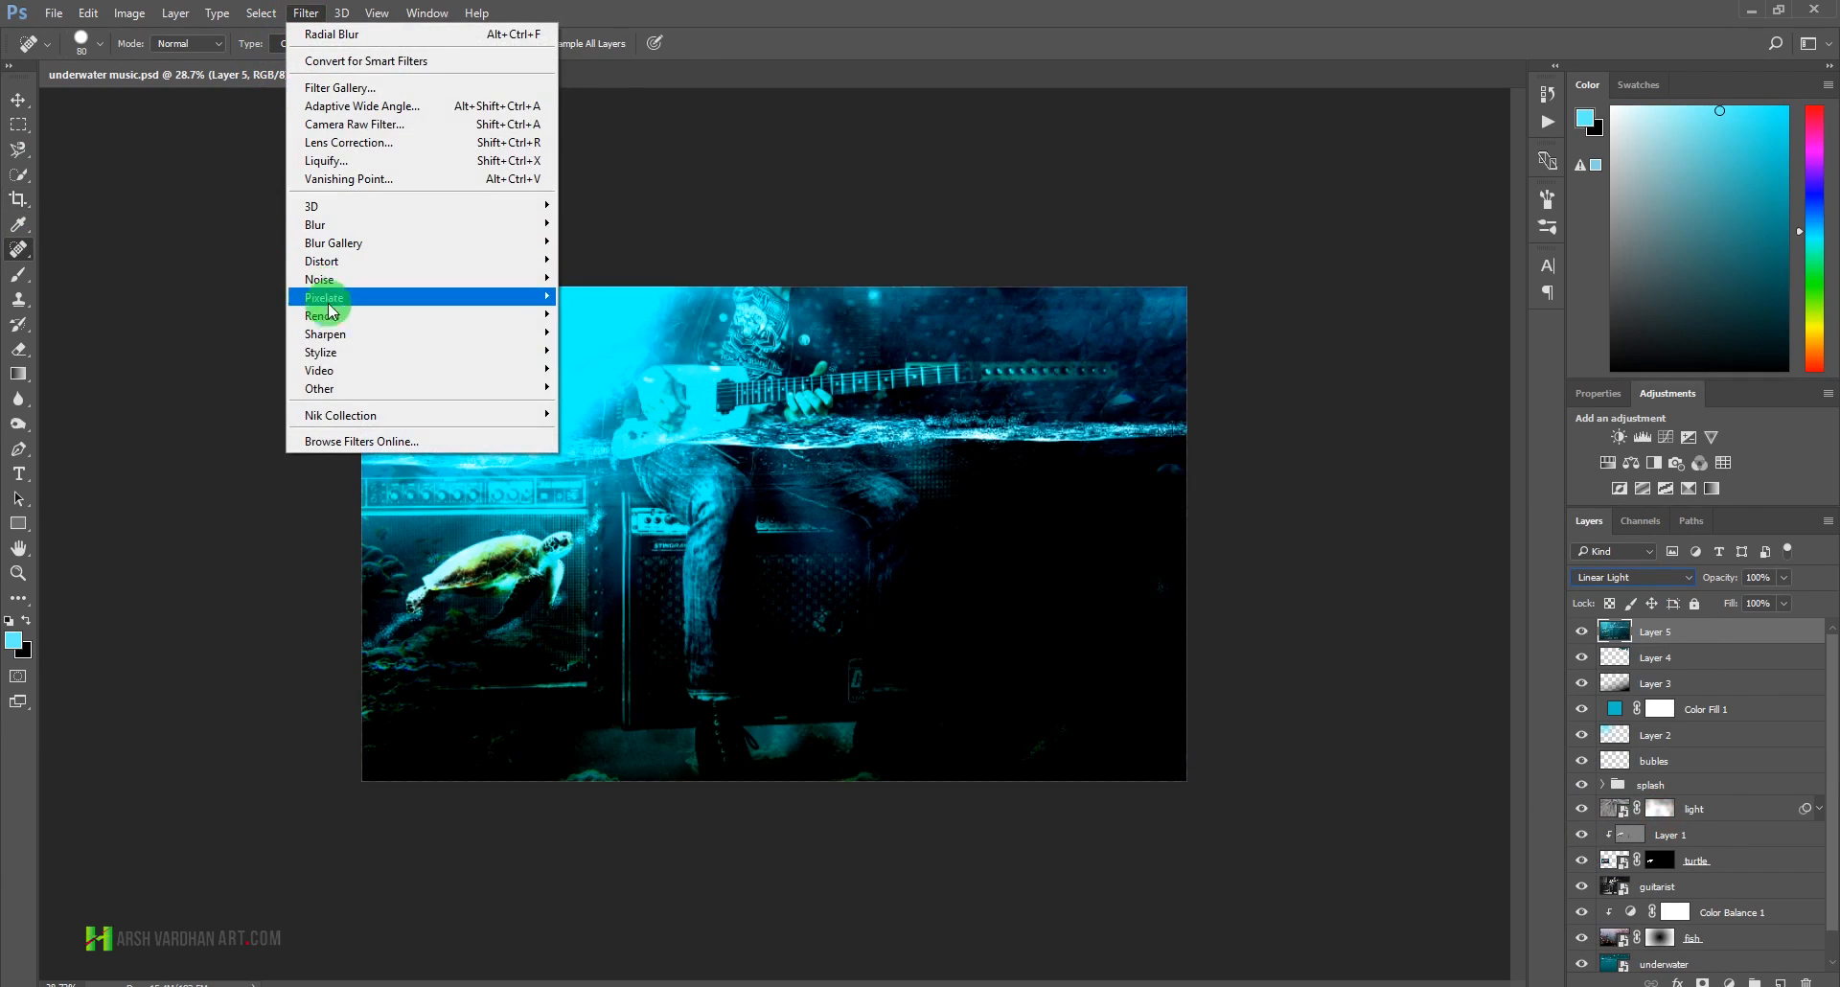
mouse_move(329, 388)
left_click(613, 419)
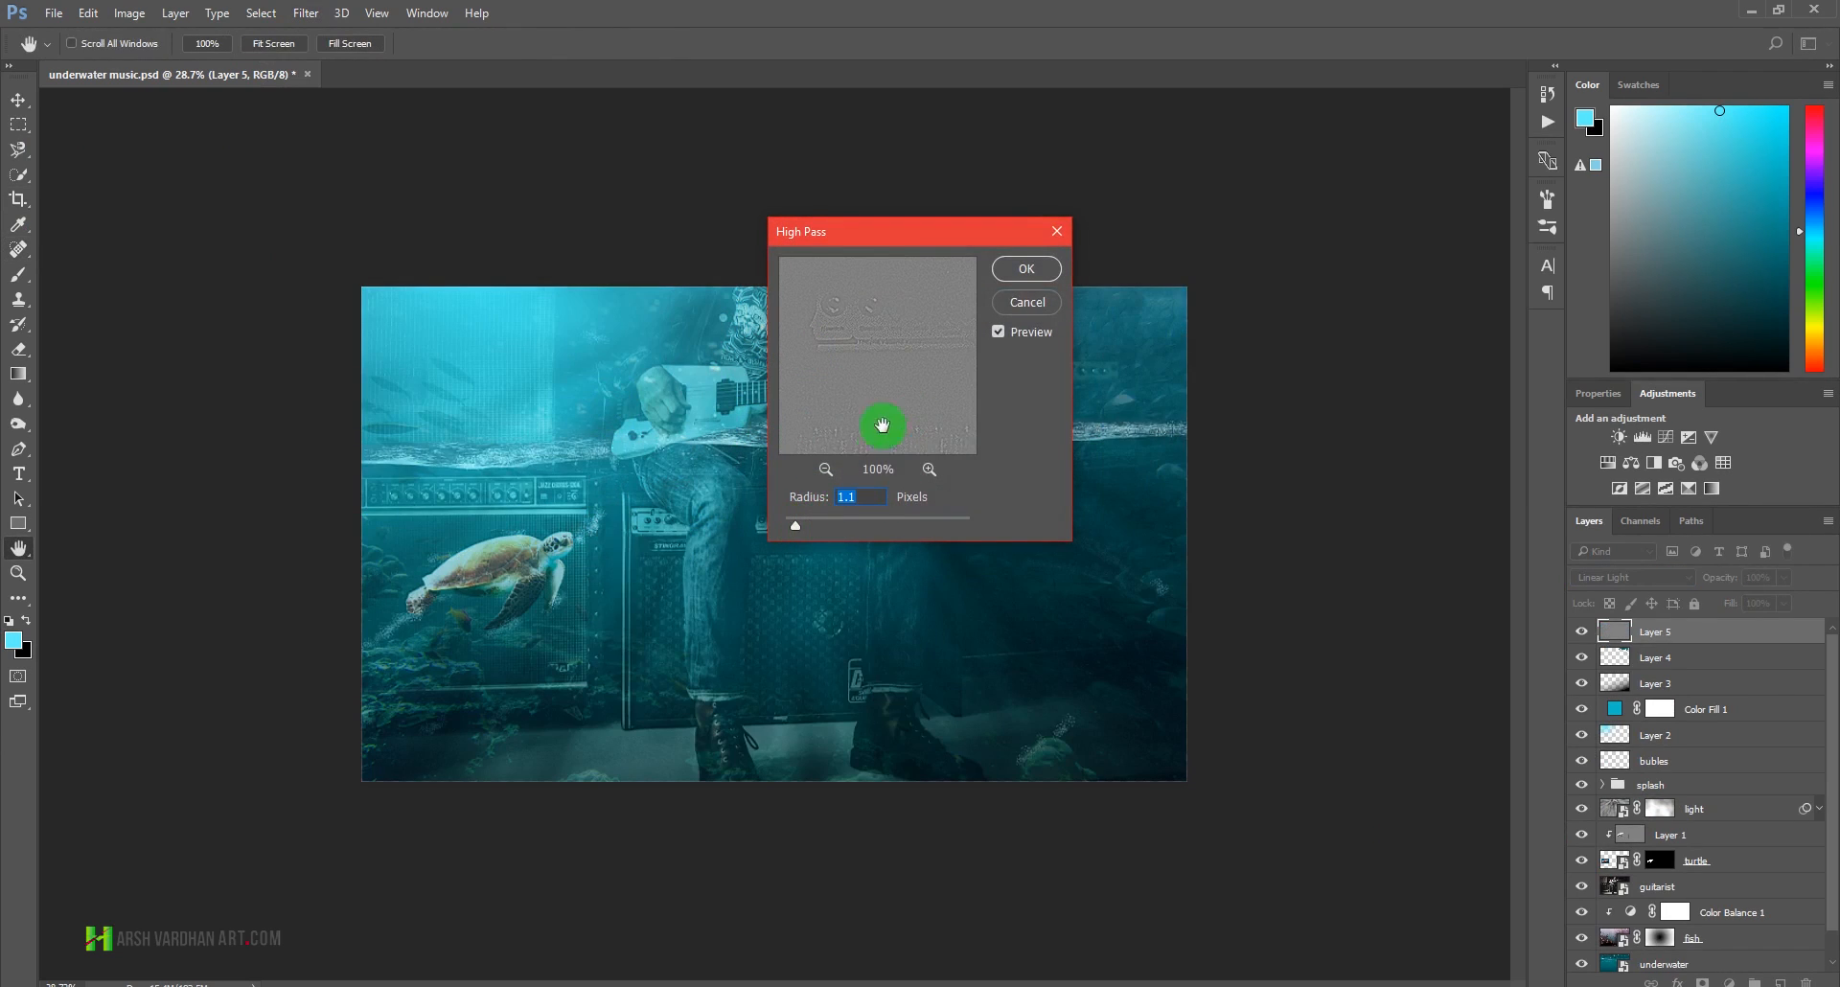
left_click(1027, 269)
key("j")
left_click_drag(661, 487, 698, 525)
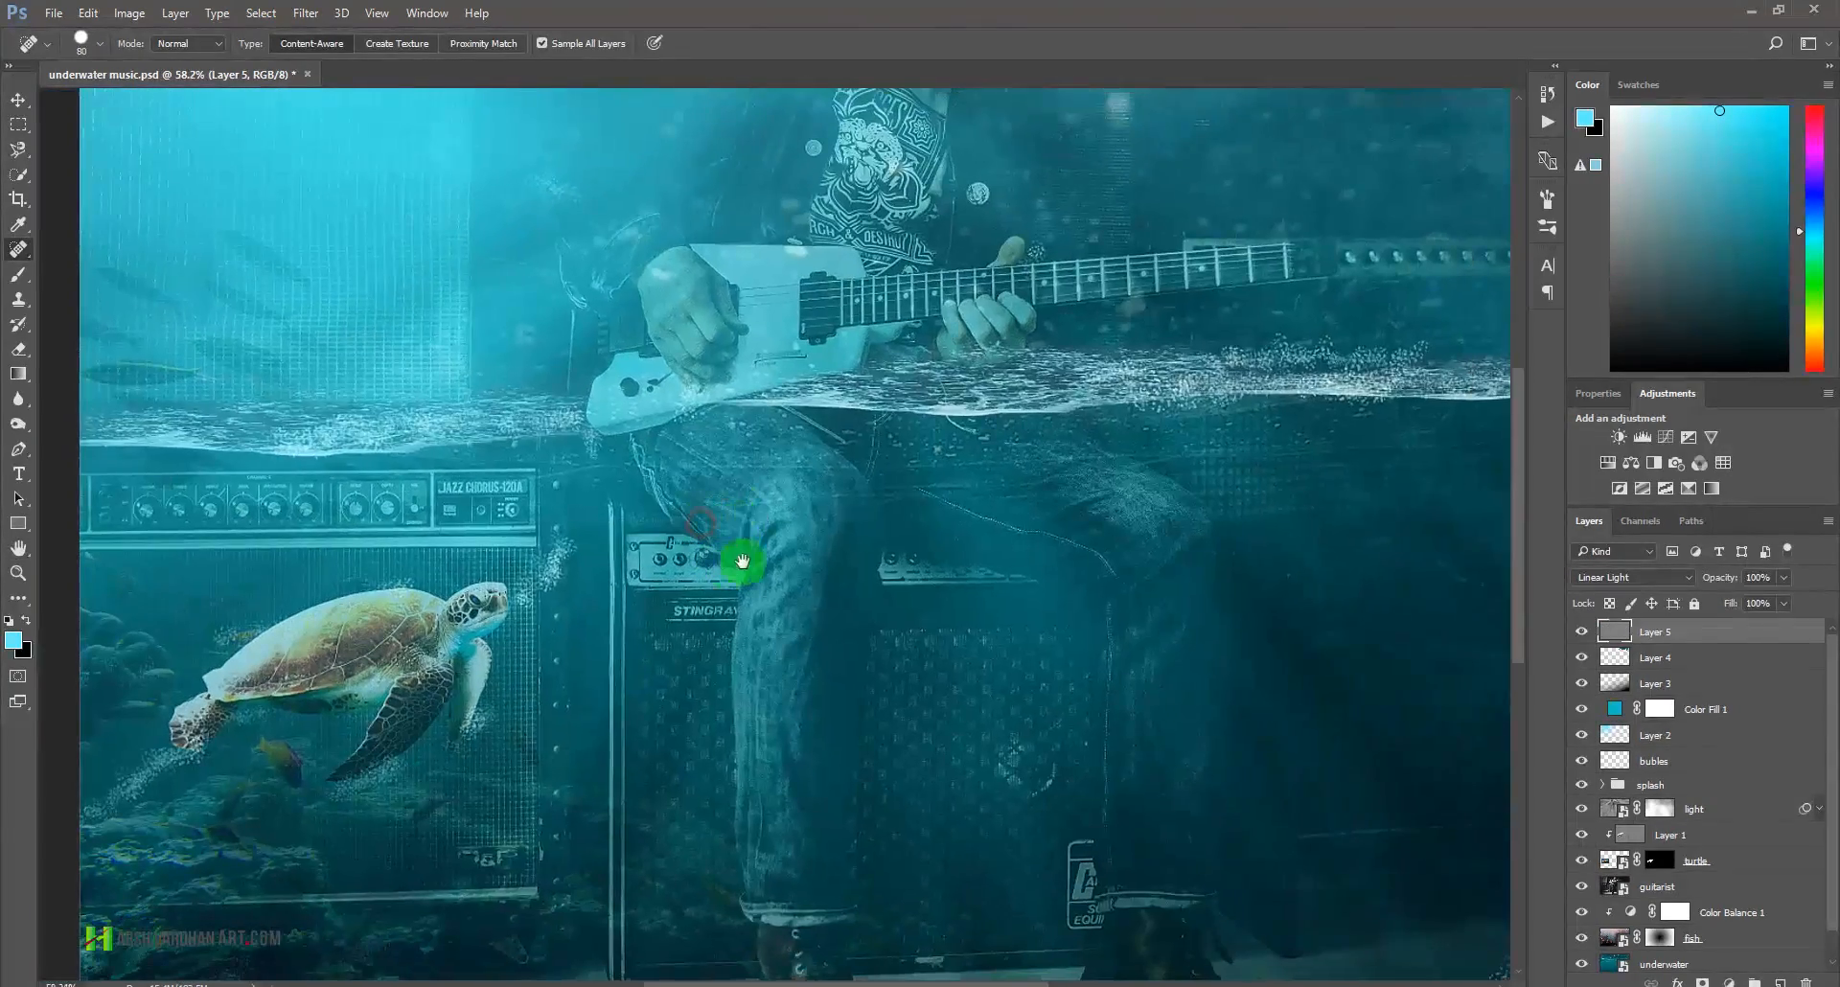
left_click_drag(654, 444, 674, 458)
left_click_drag(1208, 546, 1074, 676)
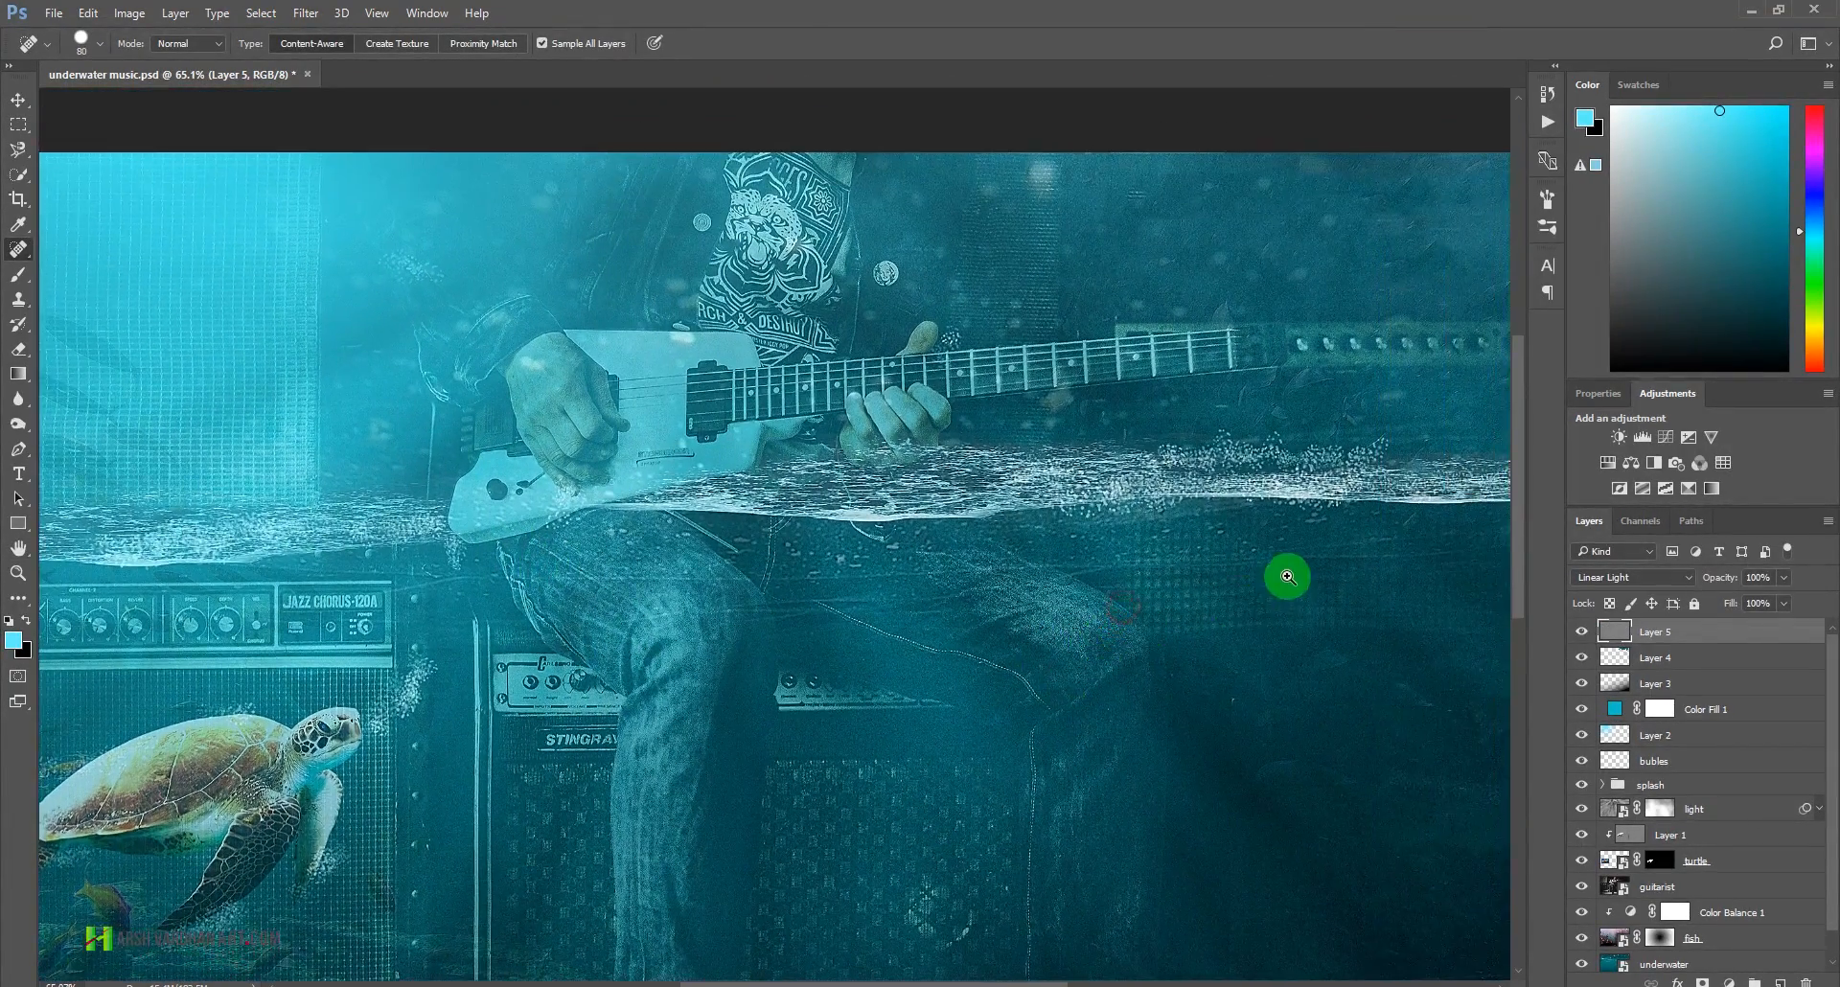
left_click_drag(1286, 575, 1261, 579)
left_click_drag(1049, 616, 1061, 460)
left_click_drag(1126, 515, 1109, 514)
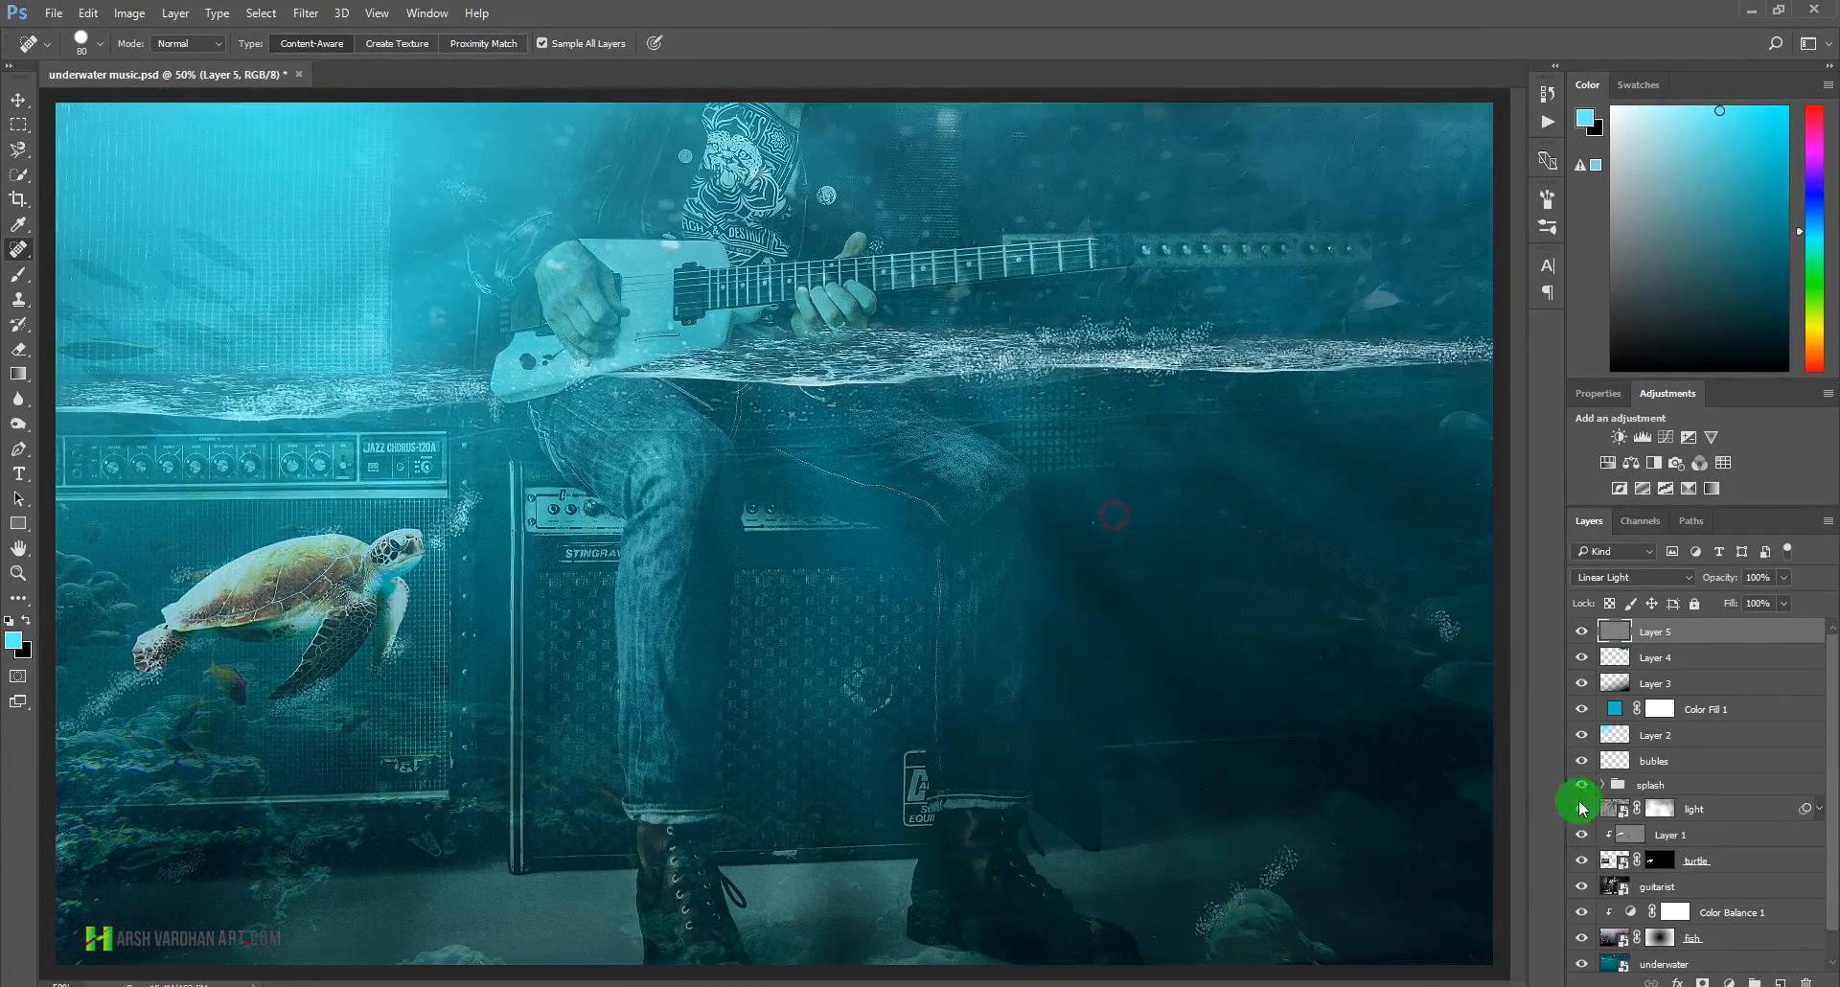
- Try the Overlay blend mode on the High Pass layer and test its opacity
left_click(1668, 577)
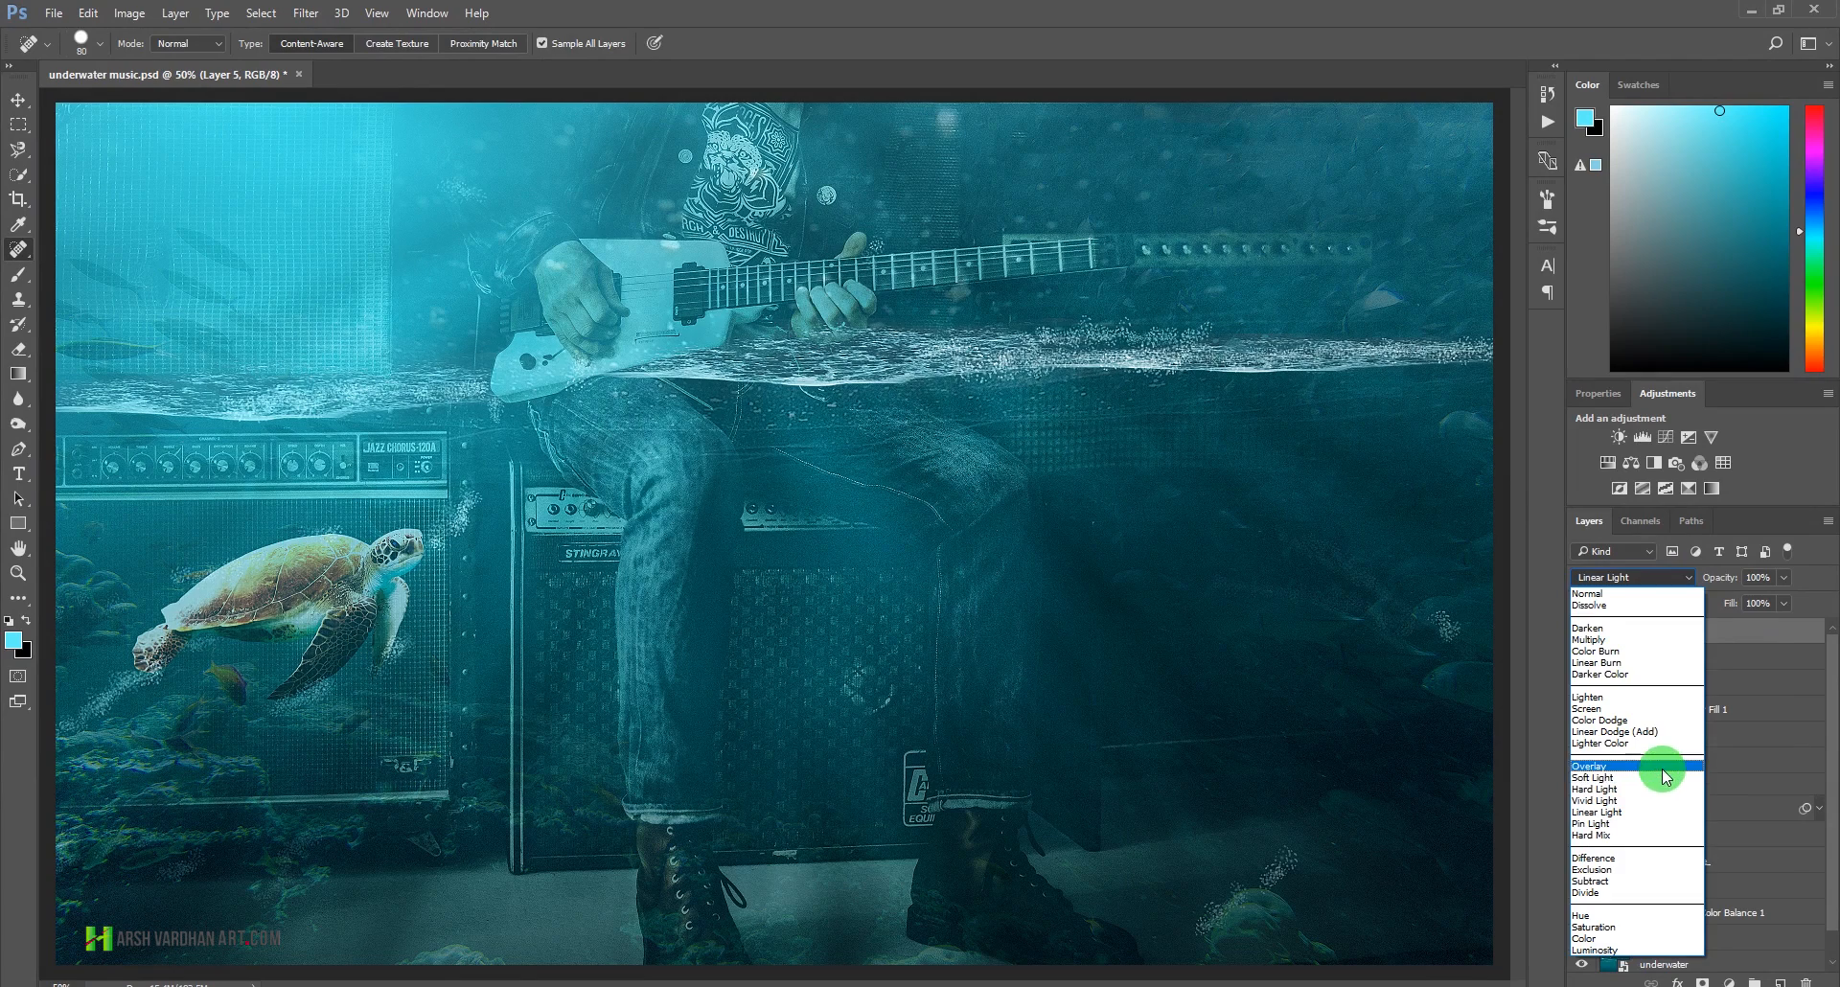
left_click(1661, 767)
left_click(1783, 576)
left_click_drag(1748, 604, 1795, 600)
- Try the Soft Light blend mode on the High Pass layer and compare the image with and without it
left_click(1635, 578)
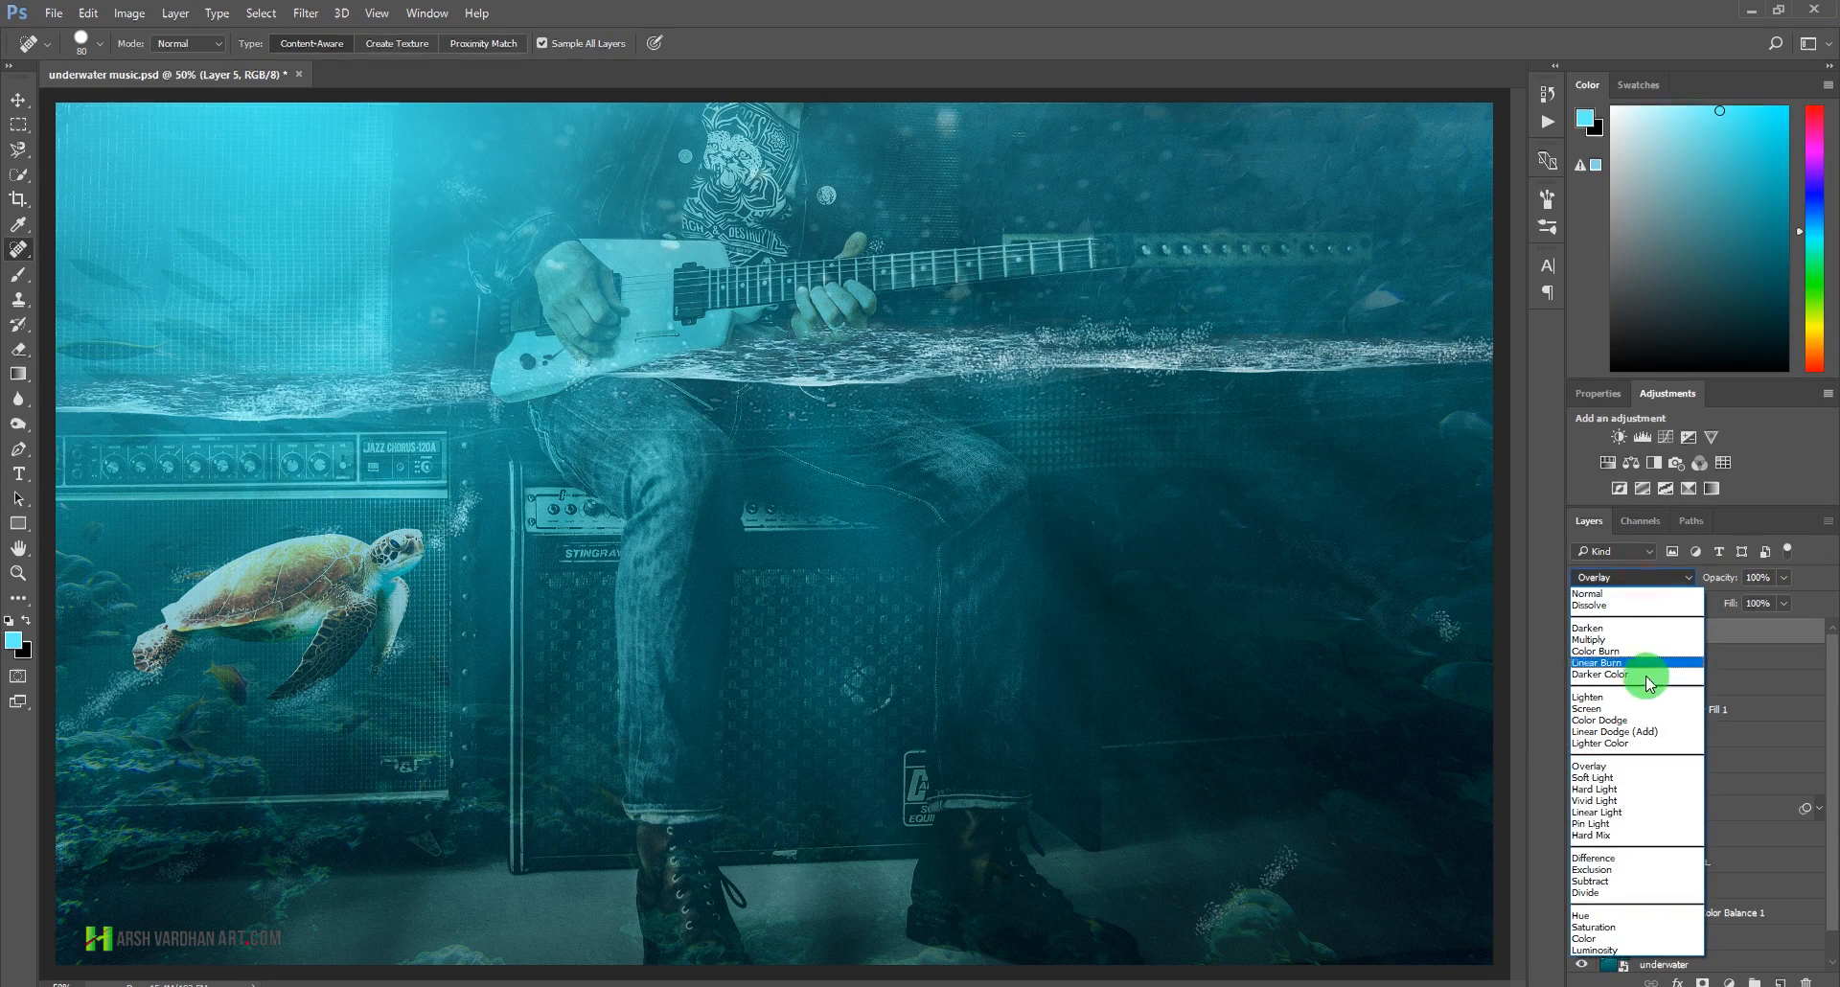
left_click(1629, 777)
left_click(1582, 633)
left_click(1581, 634)
left_click(1582, 634)
left_click(1581, 634)
left_click(1579, 633)
left_click(1580, 633)
- Set the High Pass layer back to Linear Light at 68% opacity and review the whole image
left_click(1655, 577)
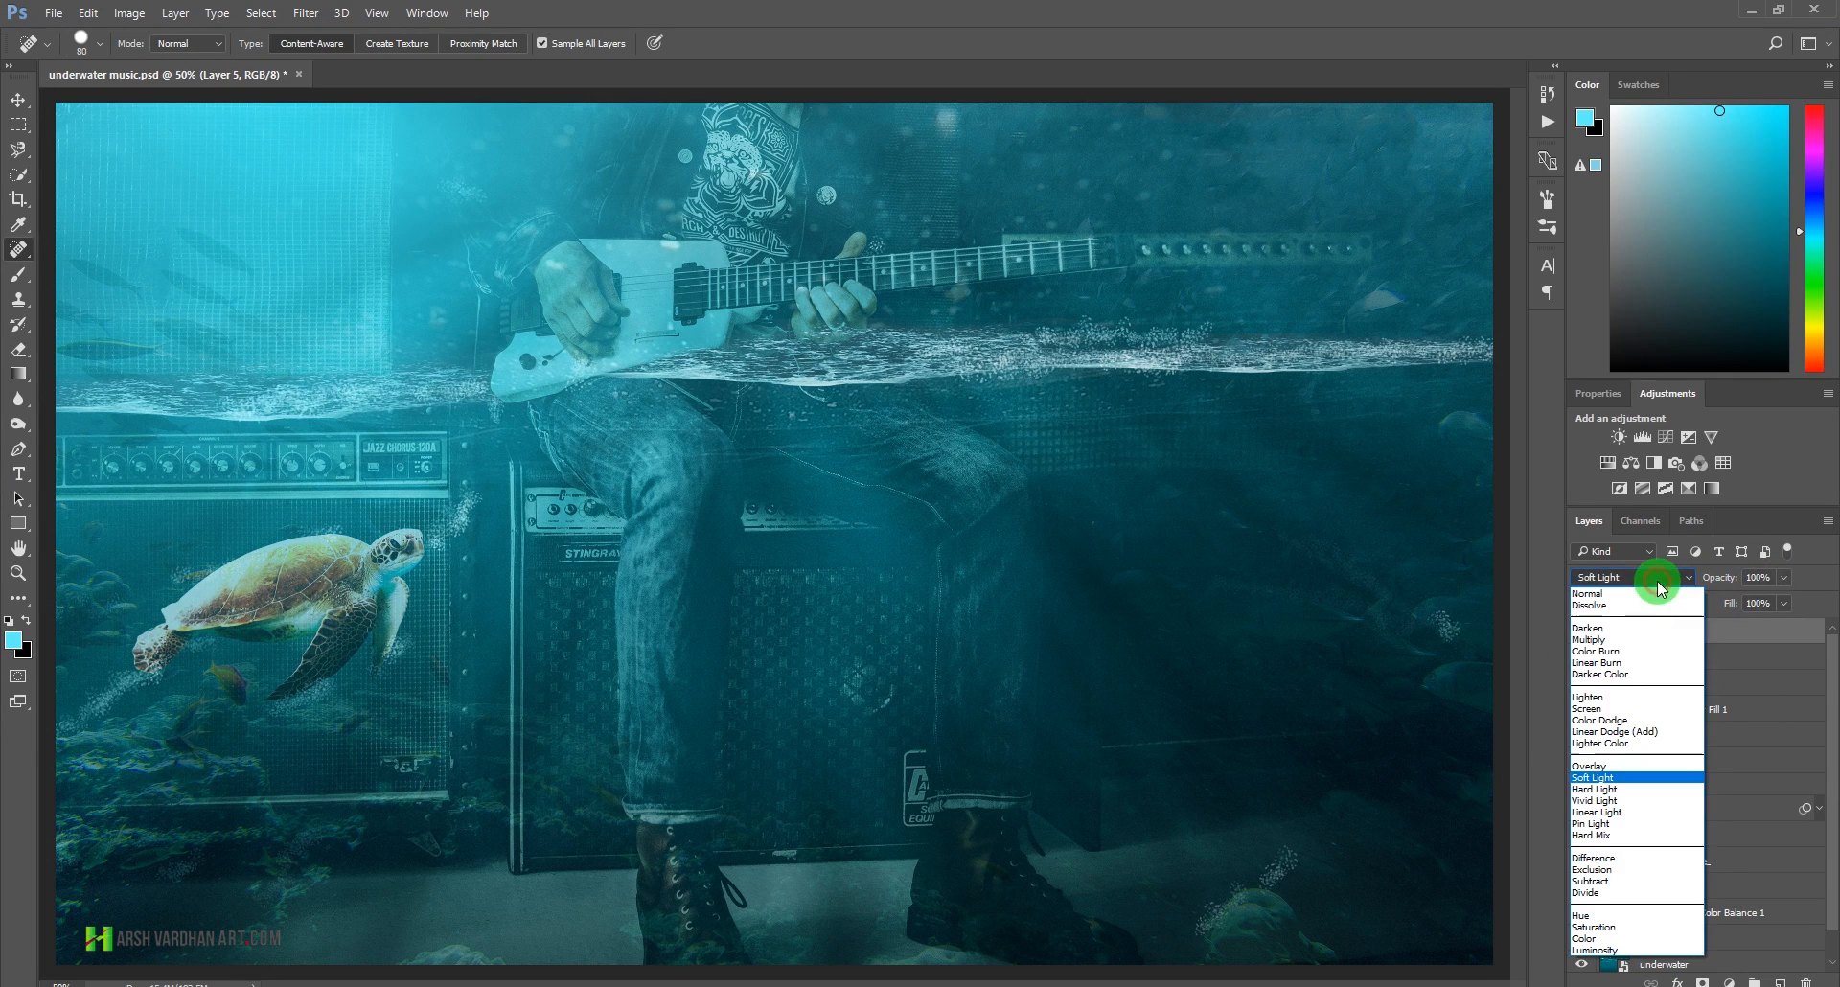
left_click(1610, 812)
left_click_drag(1784, 577, 1759, 606)
key("ctrl+space")
left_click_drag(1015, 428, 854, 719)
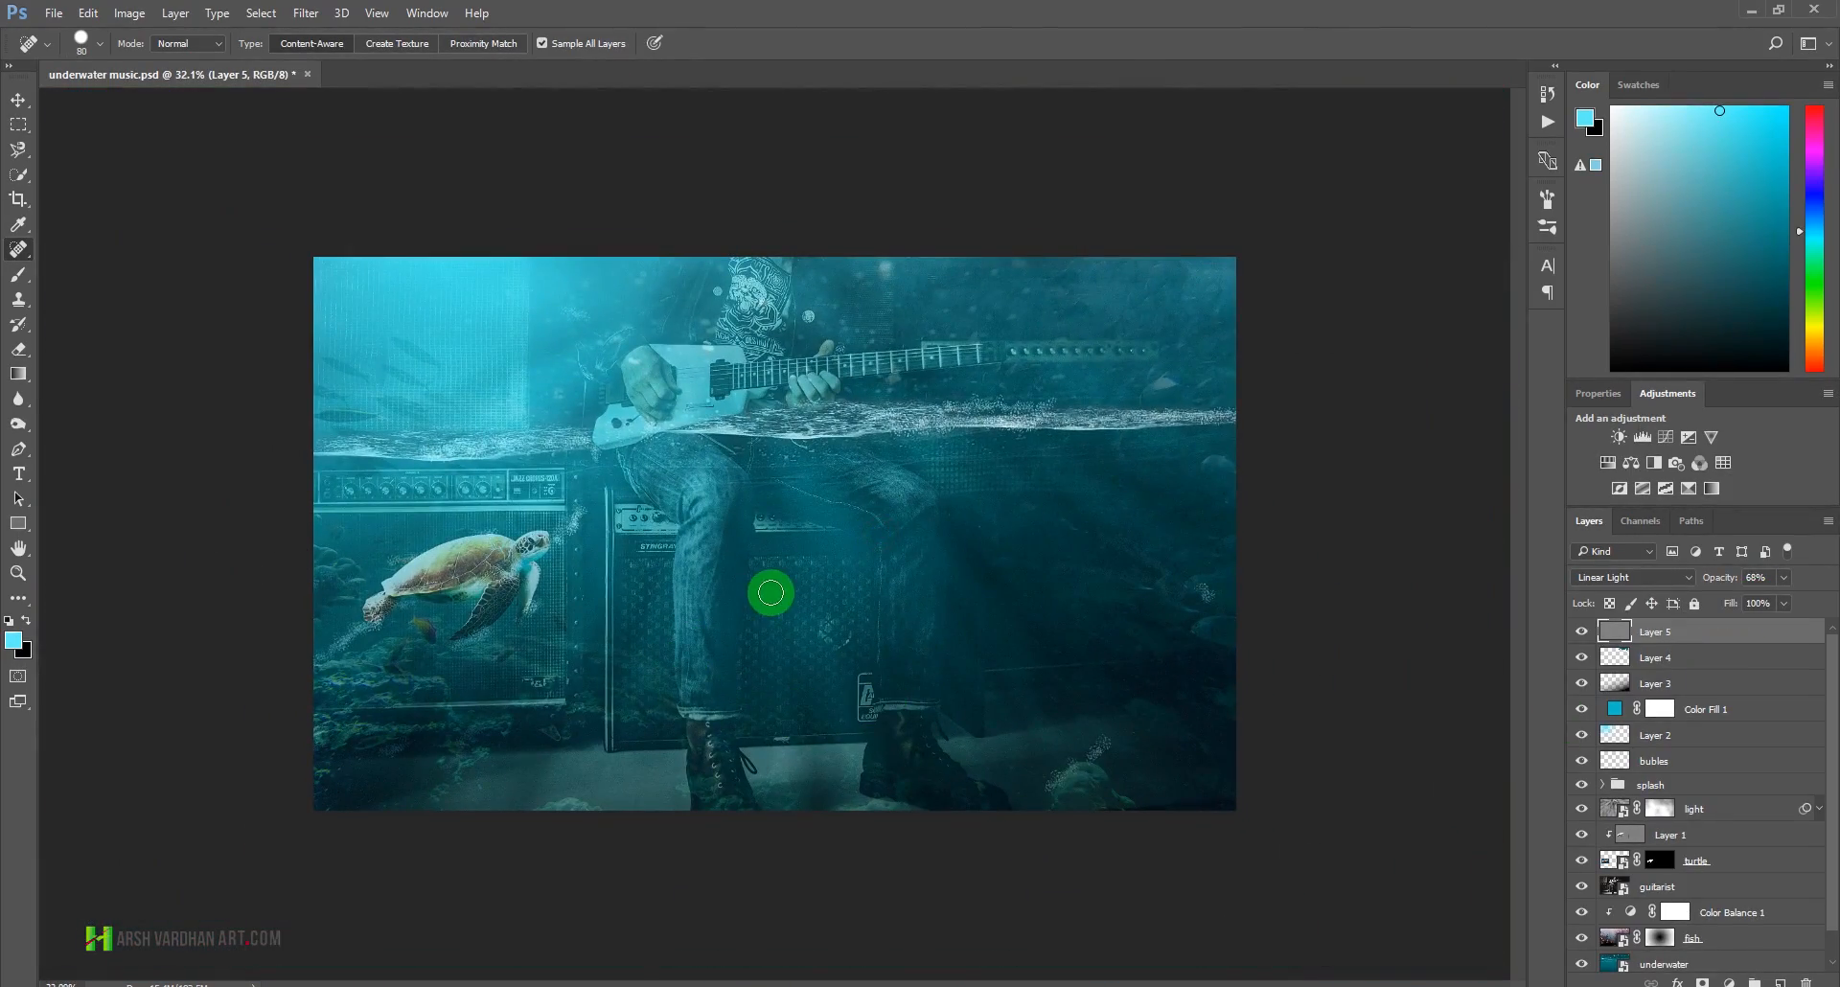
- Add a Brightness/Contrast adjustment layer with contrast at 15 and check its effect
left_click(1619, 439)
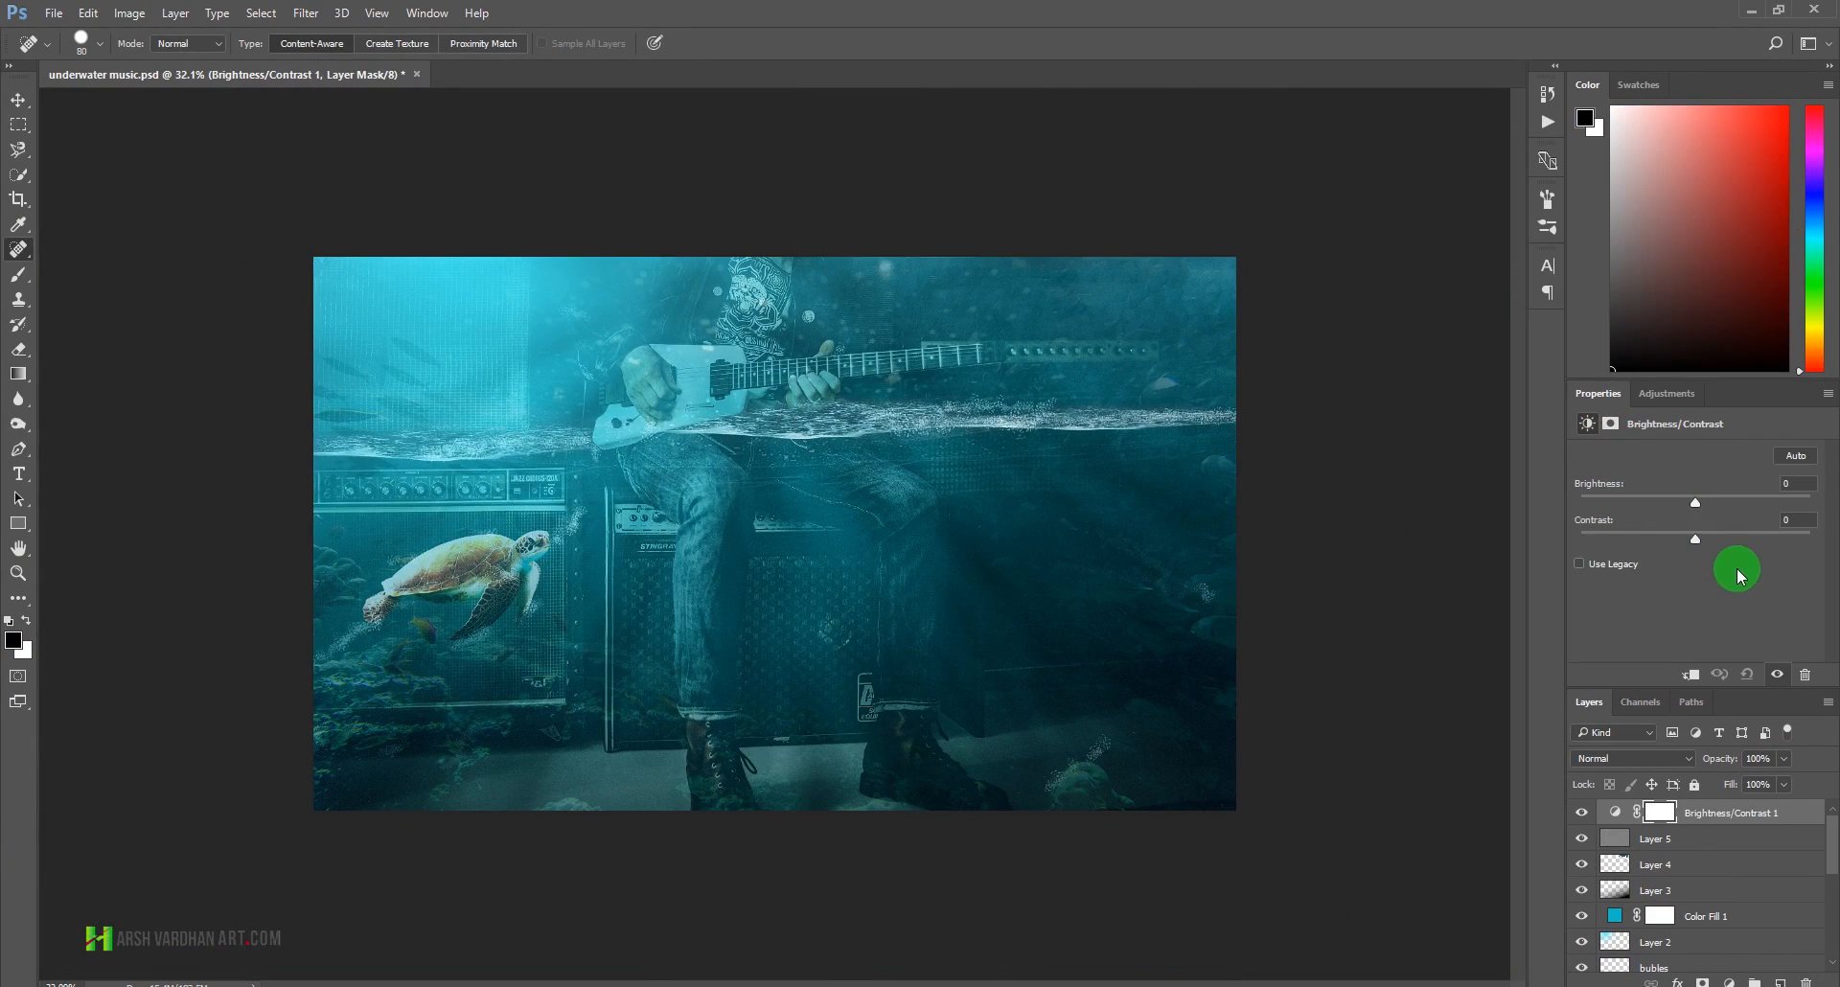
left_click_drag(1722, 535, 1712, 537)
left_click(1583, 814)
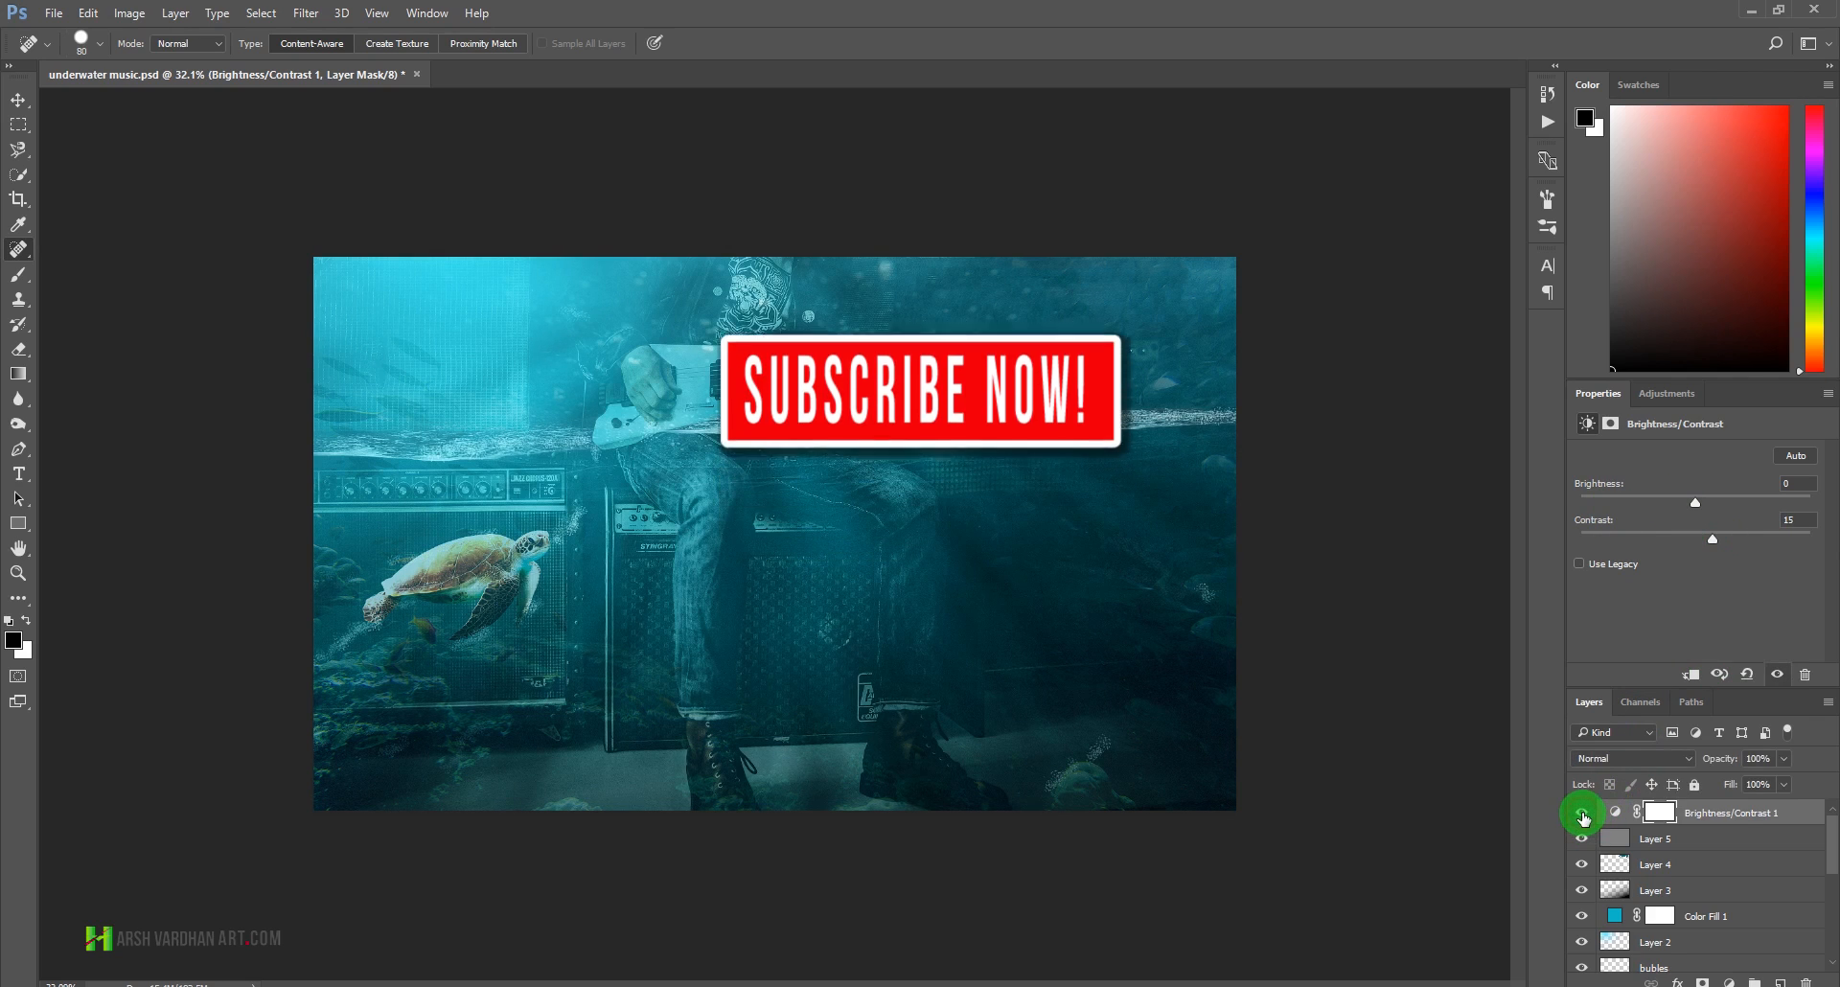
- Add a Vibrance adjustment layer with vibrance at +53 and compare the image with and without it
left_click(1669, 394)
left_click(1712, 438)
left_click_drag(1700, 482, 1756, 475)
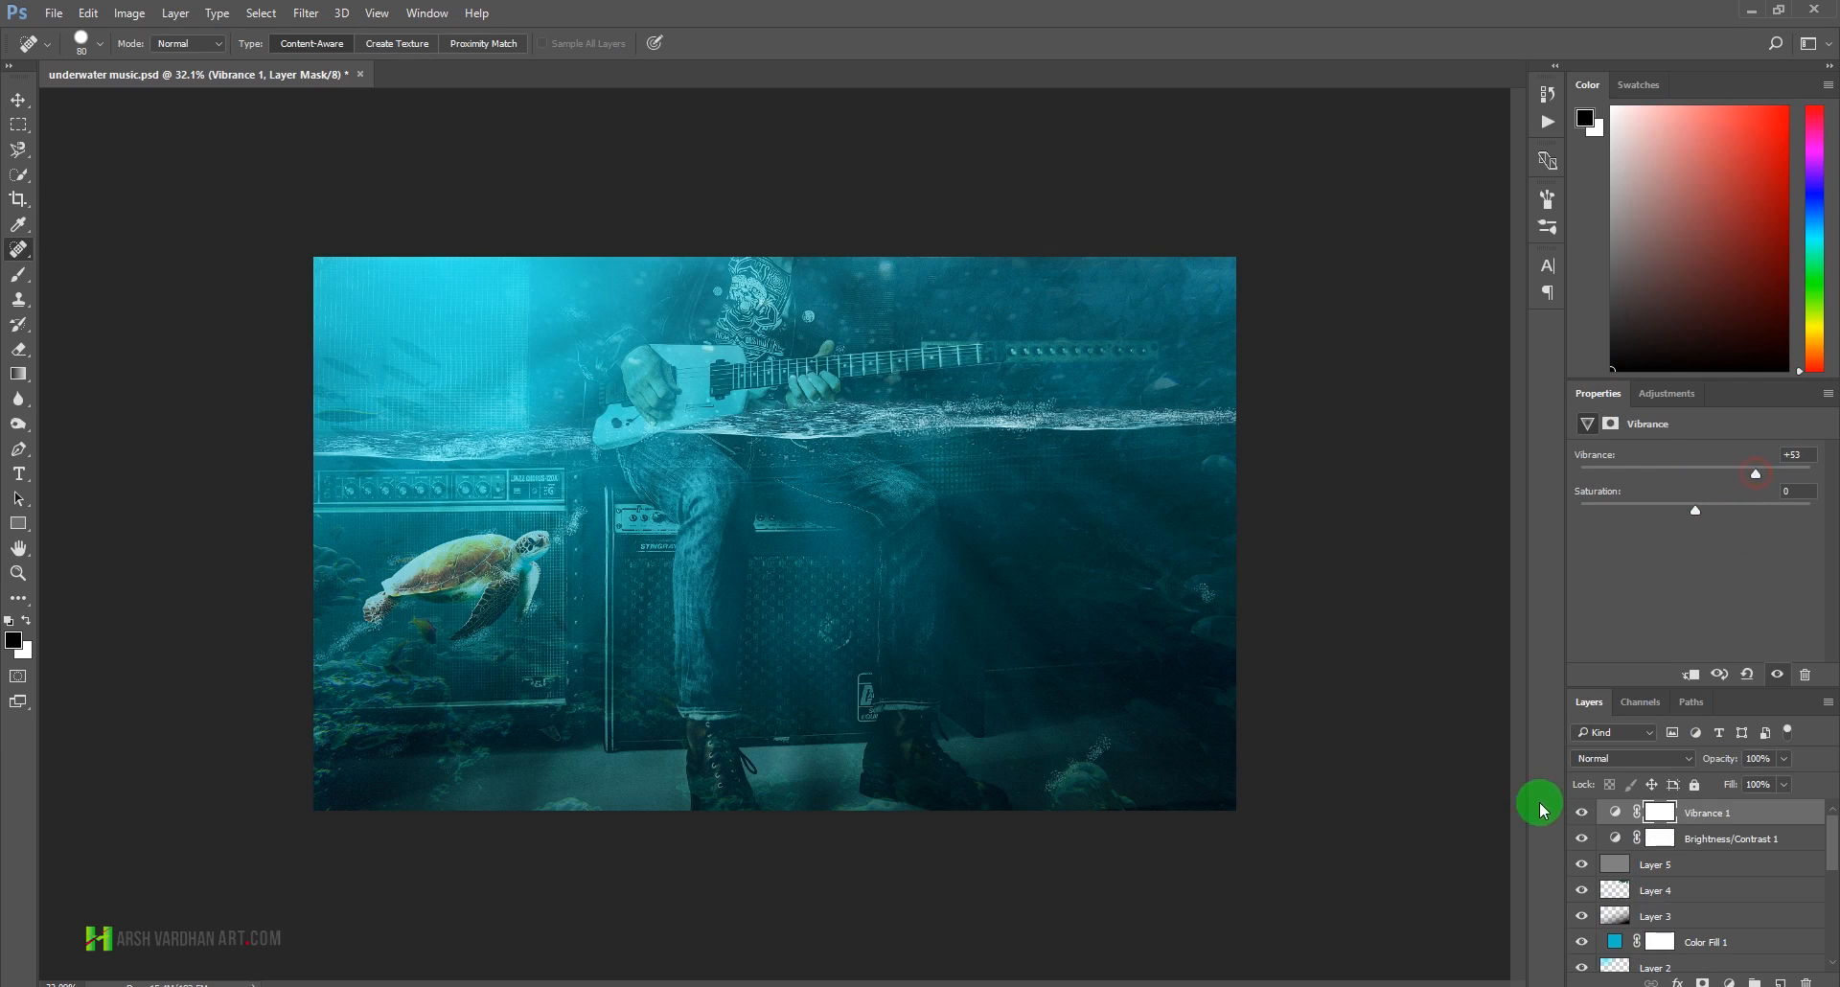
left_click(1582, 813)
left_click(1582, 813)
left_click(1582, 813)
left_click(1581, 813)
- Raise the adjustment layer's vibrance to +74 and preview the change
left_click_drag(1757, 474, 1781, 474)
left_click(1583, 815)
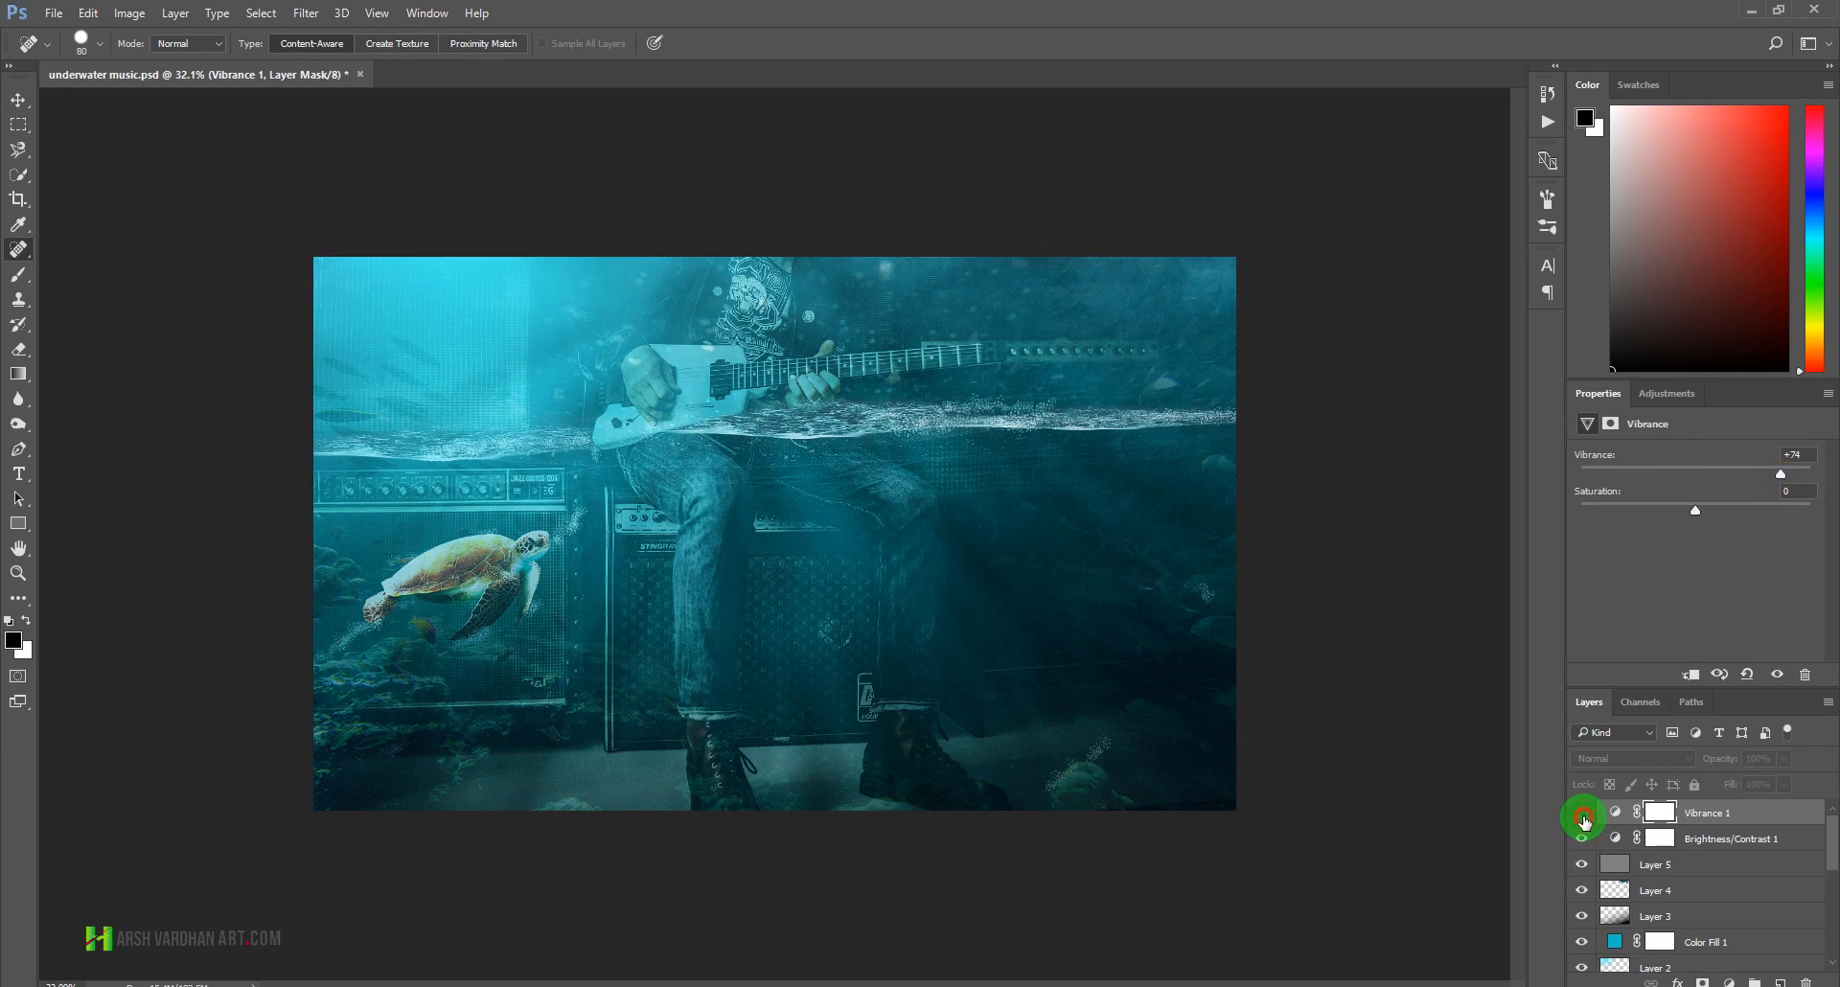
left_click(1582, 815)
- View the composite in full-screen mode, fitted to the display
key("f")
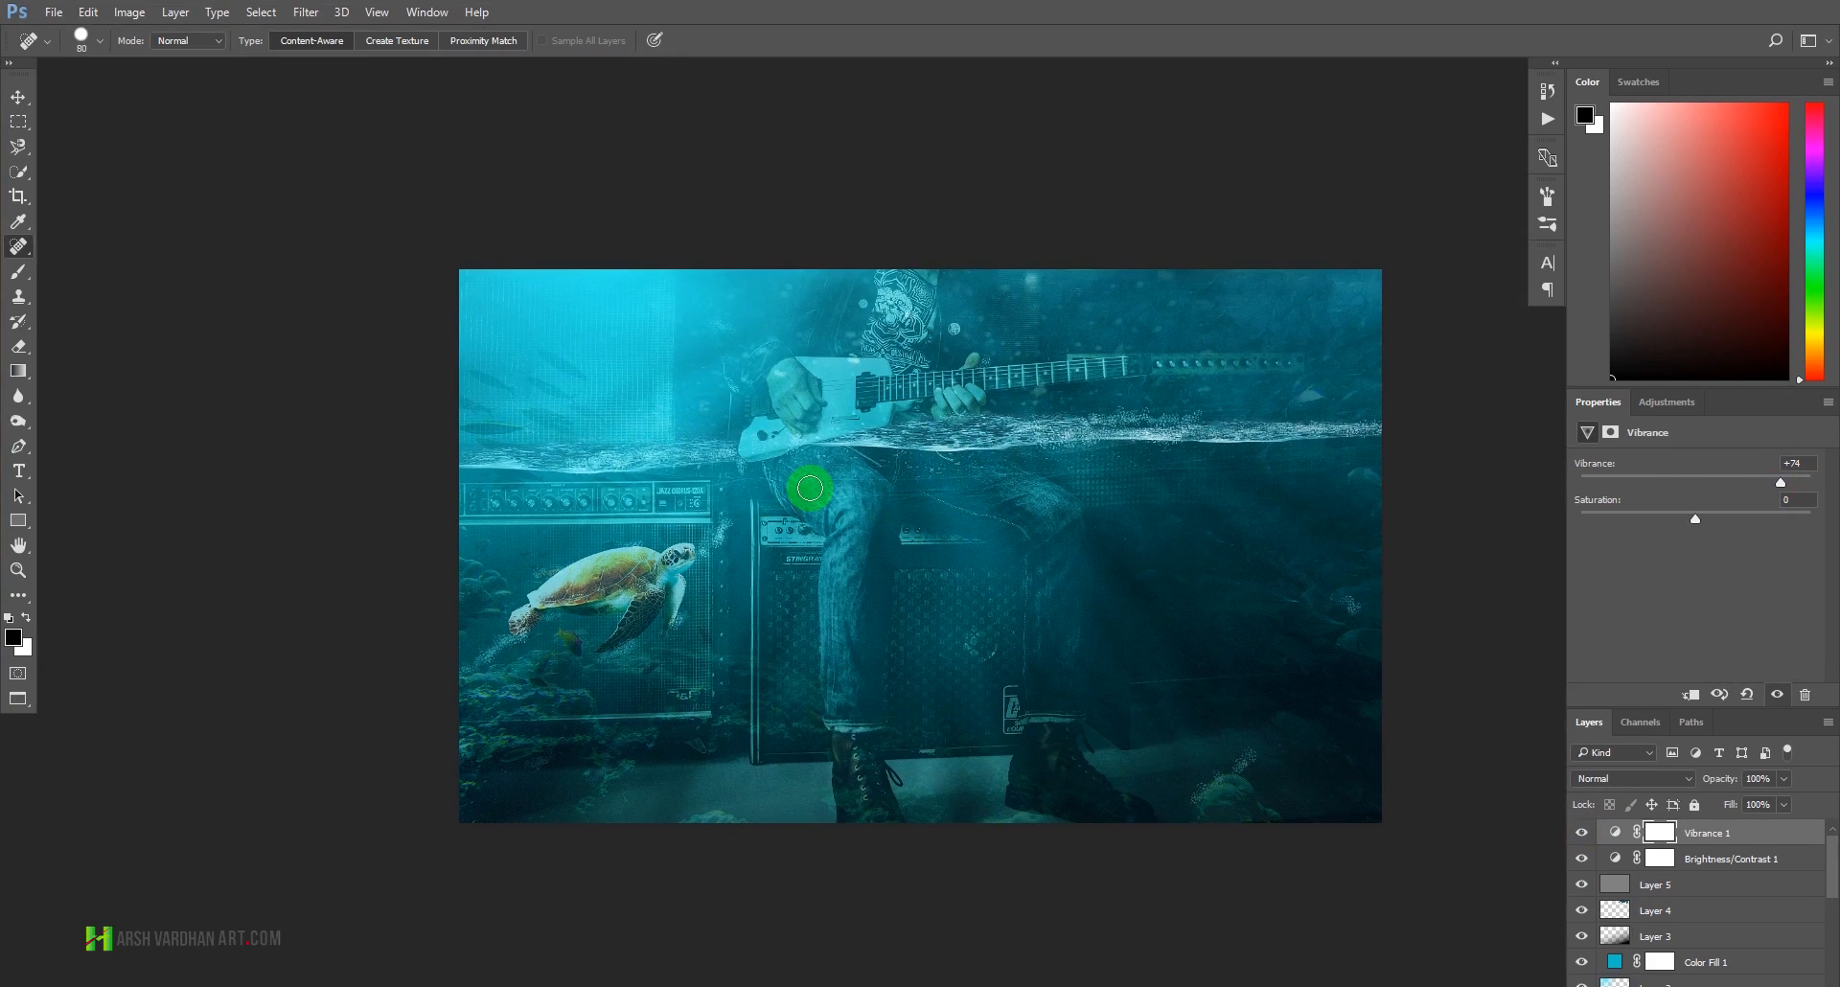
key("f")
key("ctrl+0")
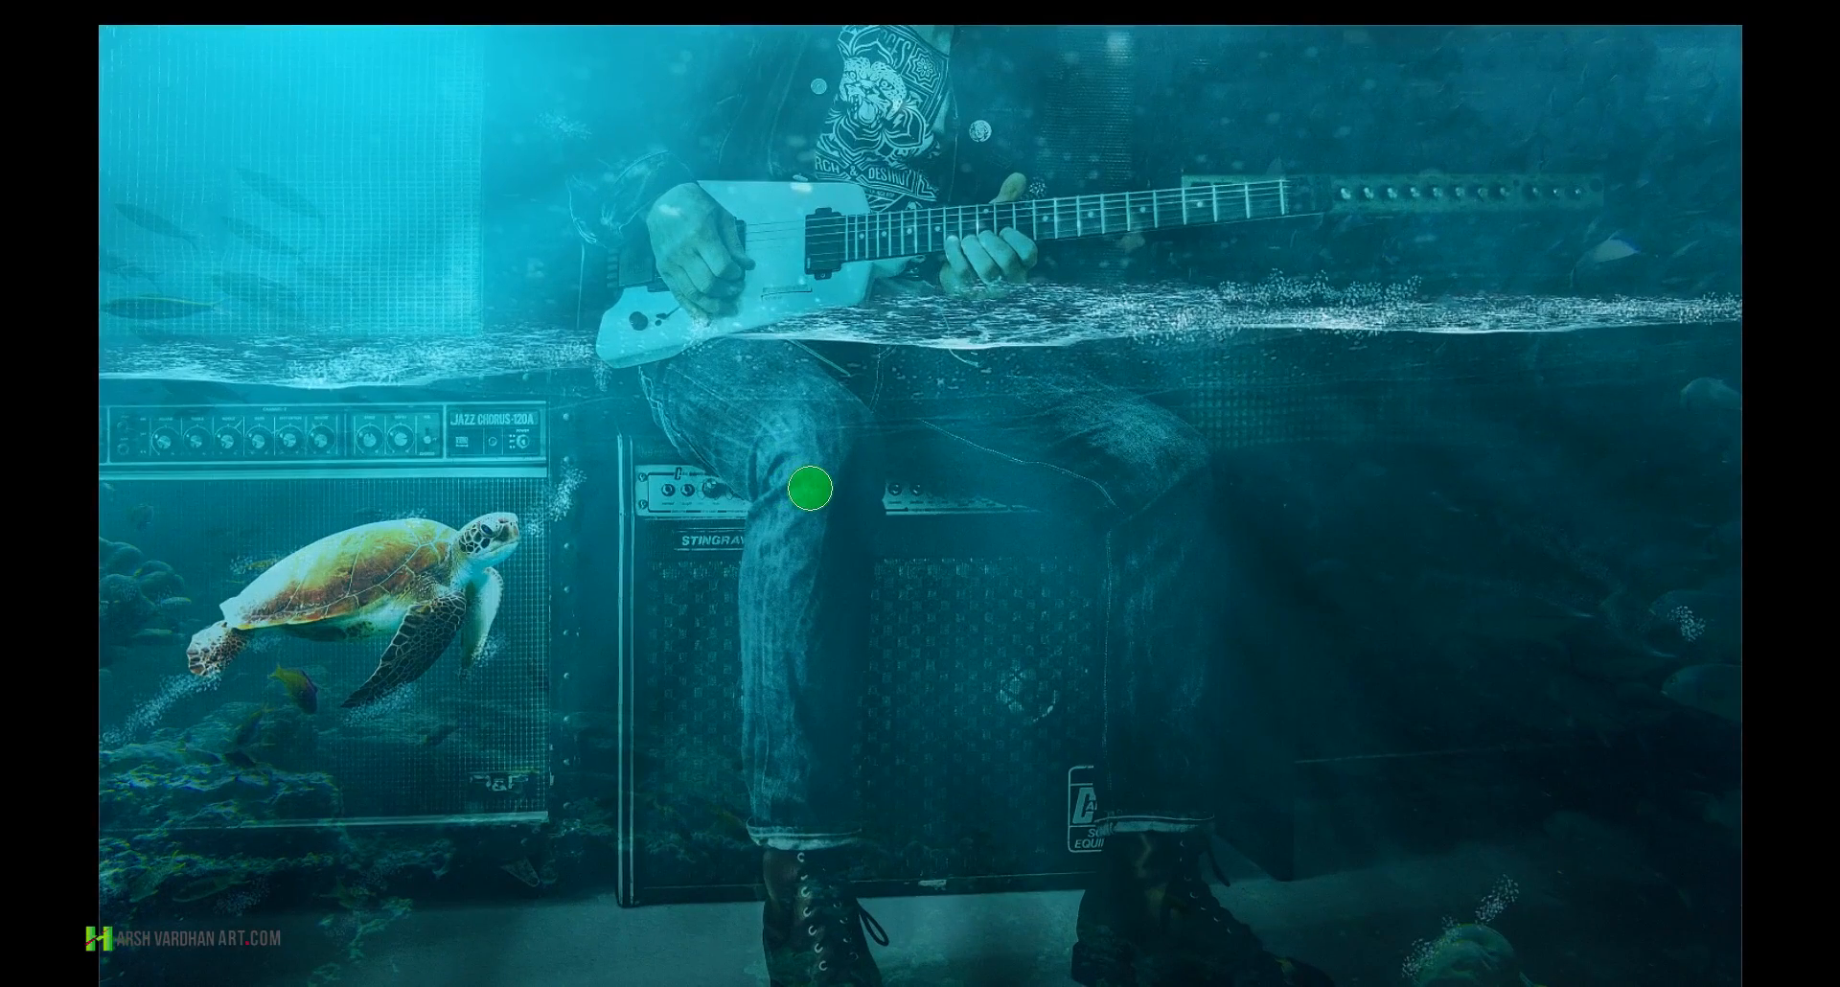